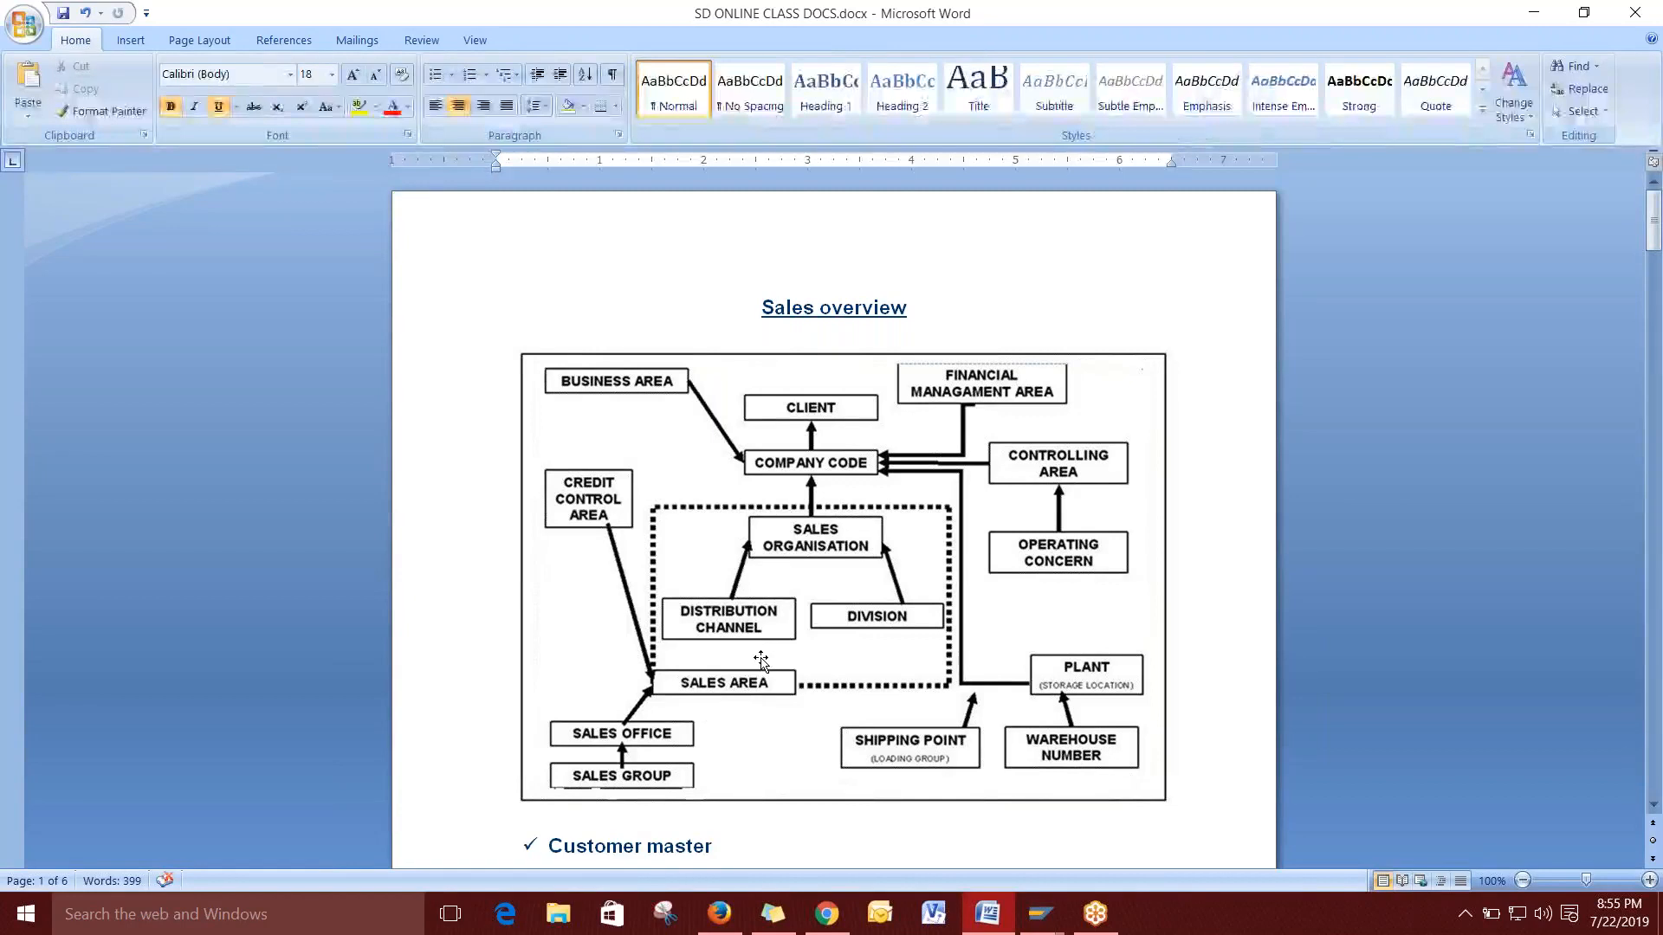
# Switch to SAP GUI and start new entries in the Sales Org.–Distribution Channel–Division assignment.
pyautogui.hotkey('alt', 'Tab')
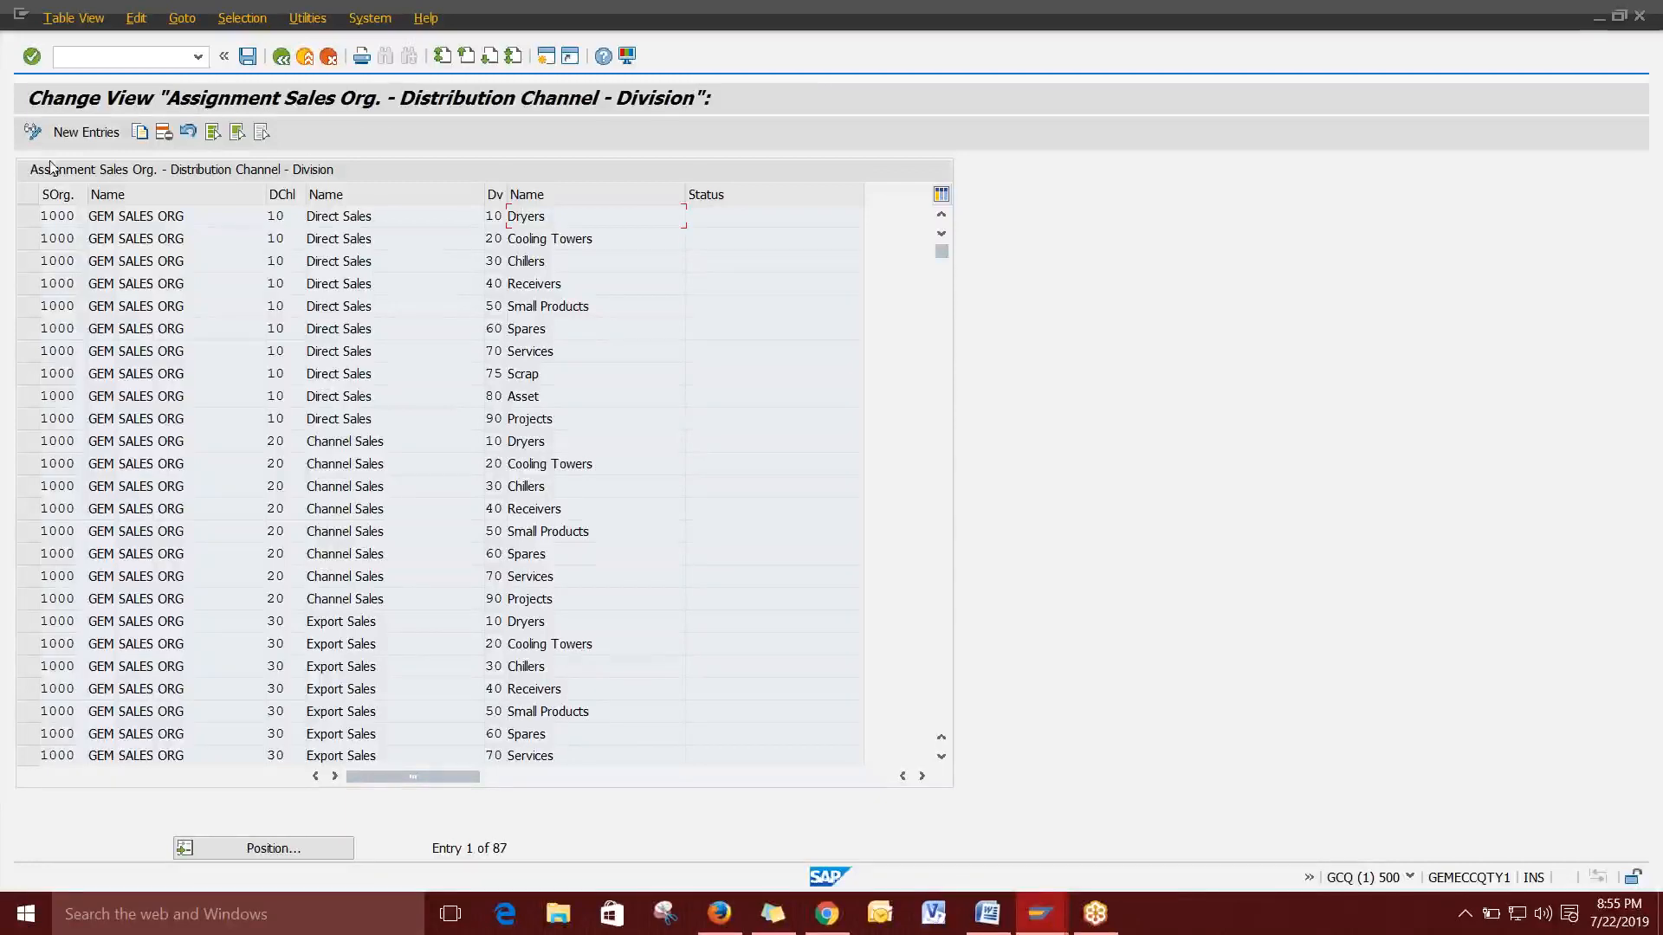
pyautogui.click(100, 141)
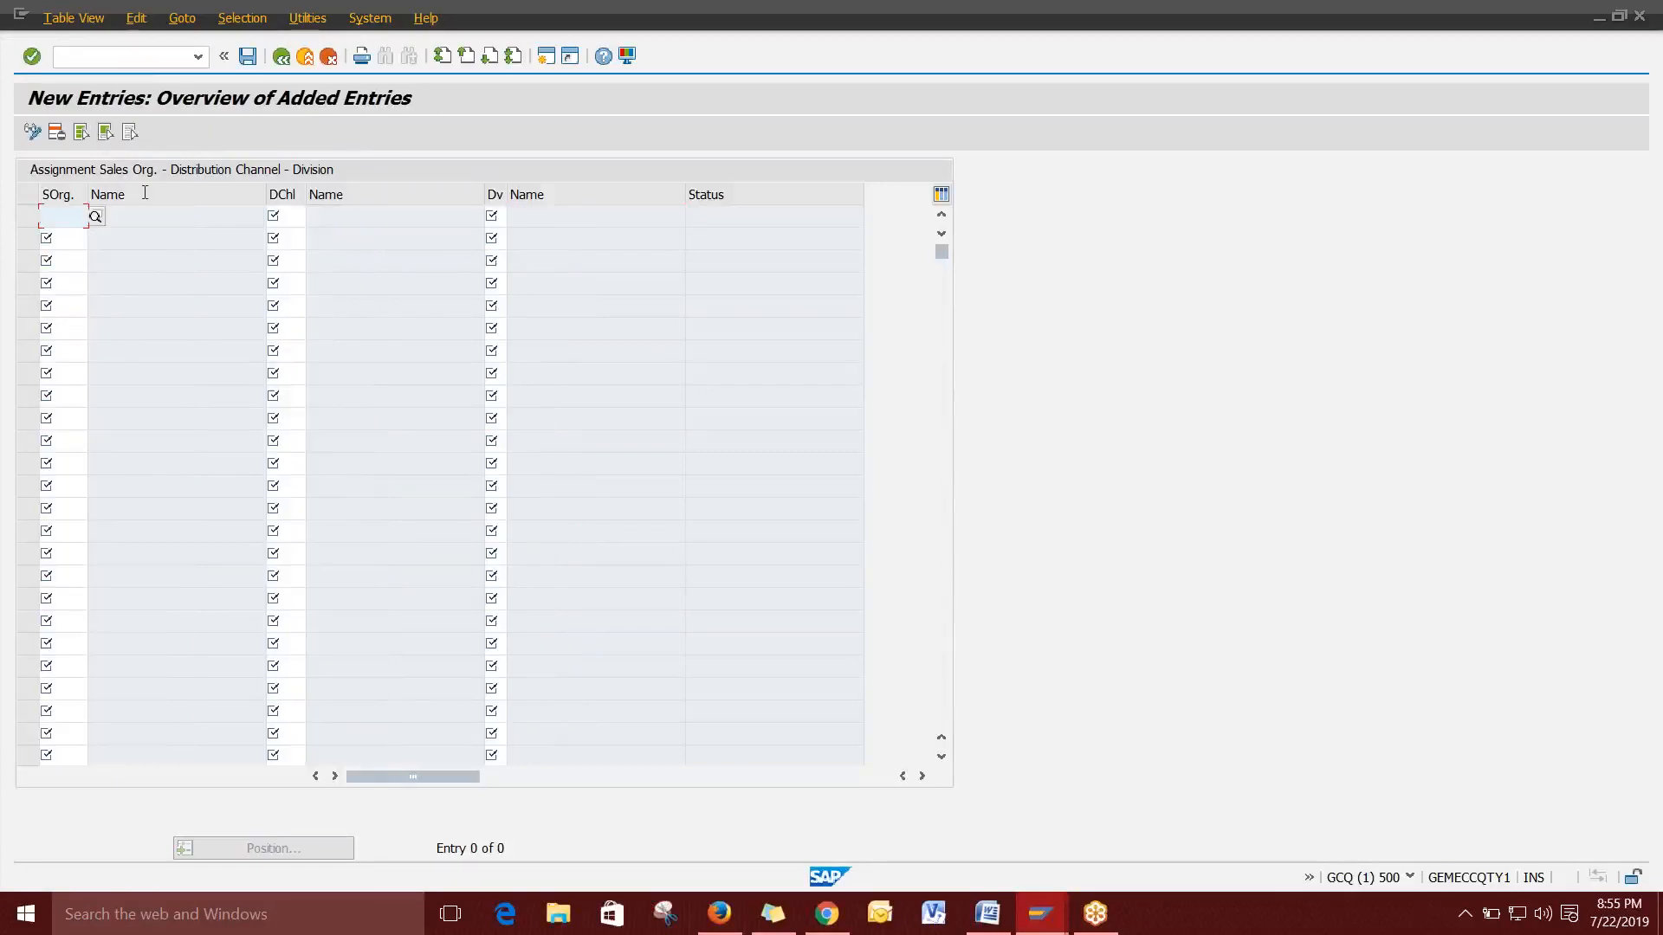
# Enter sales organisation 1000 and distribution channel 10 (Direct Sales) in the first row.
pyautogui.click(95, 217)
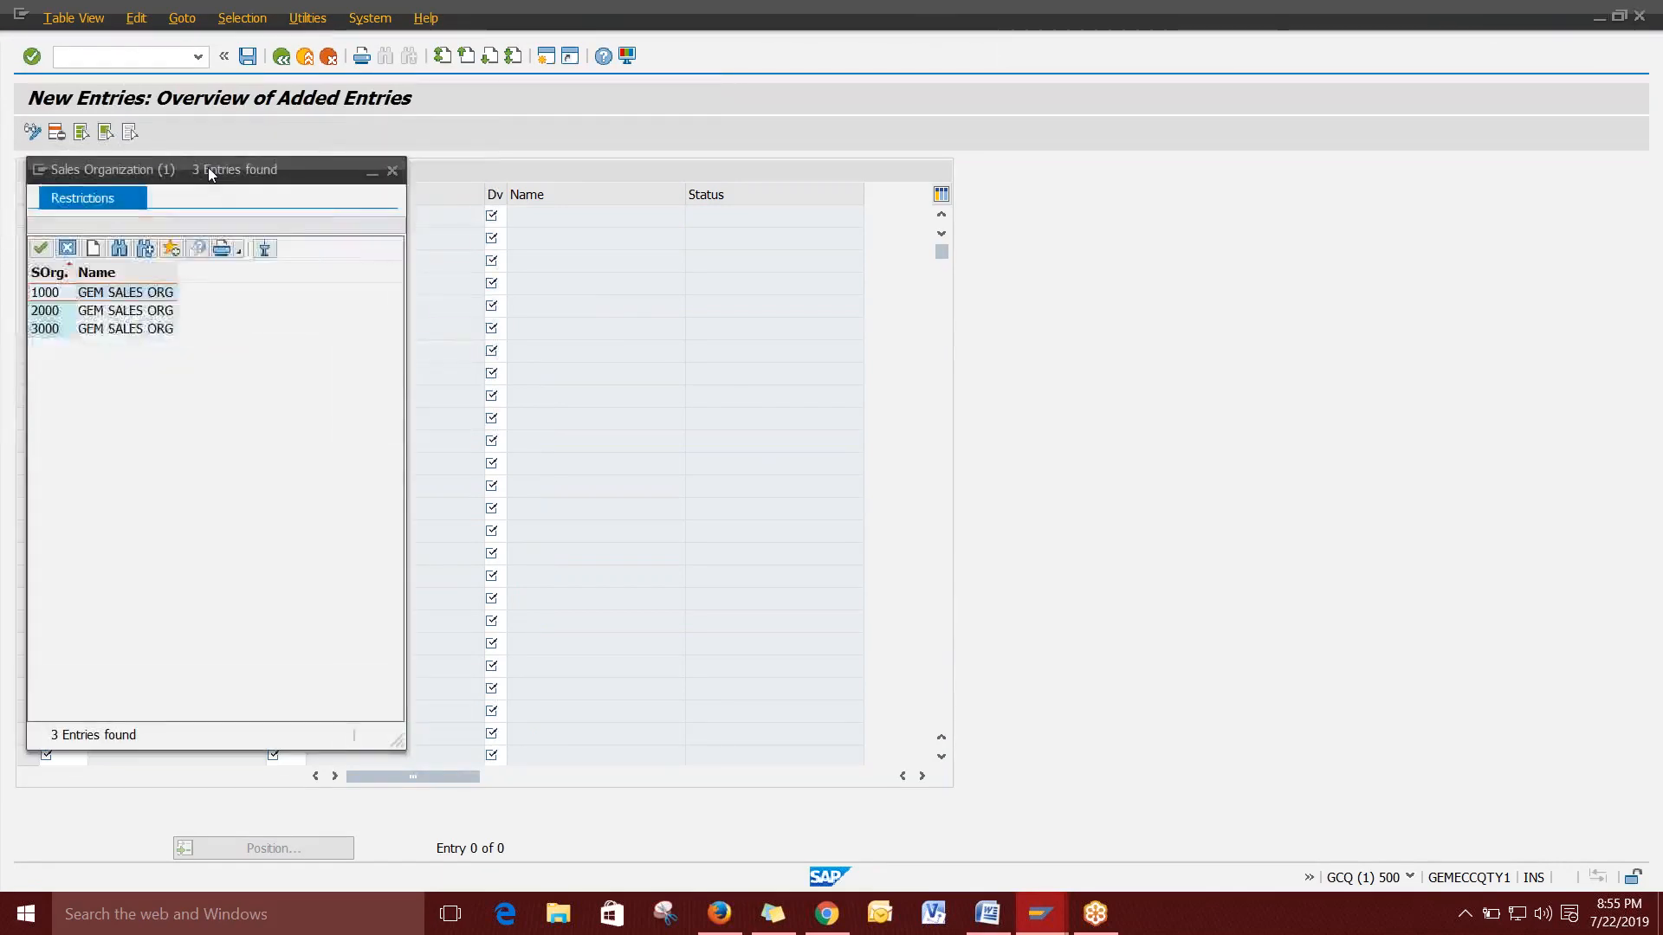
pyautogui.moveTo(208, 171); pyautogui.dragTo(702, 128)
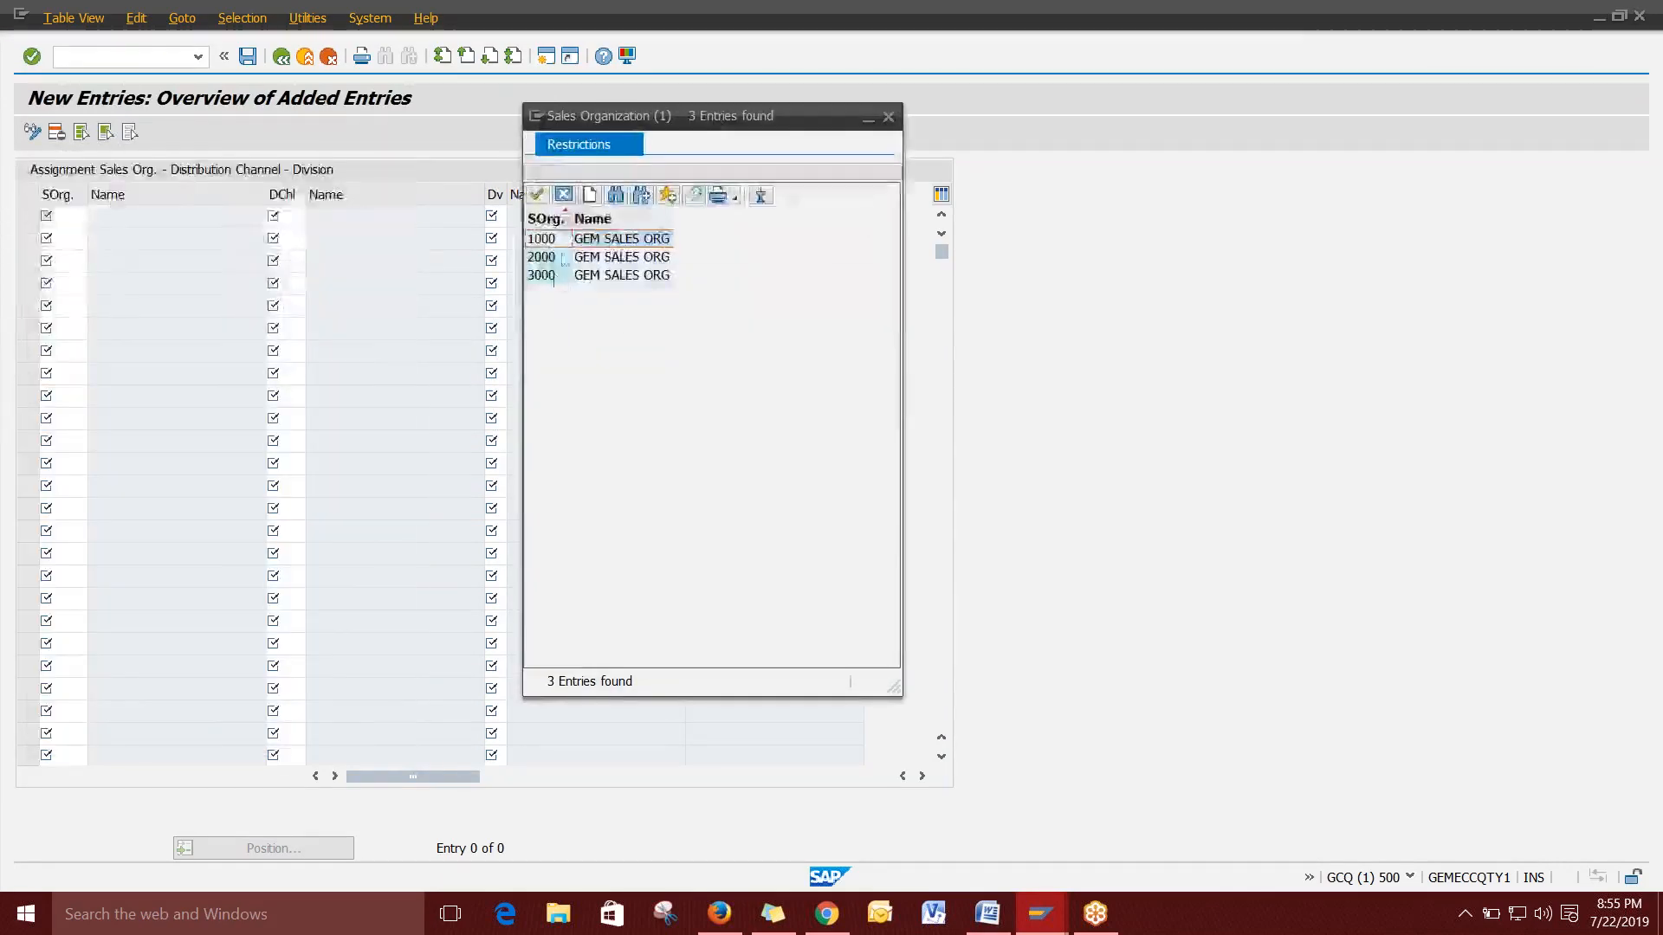
pyautogui.doubleClick(615, 239)
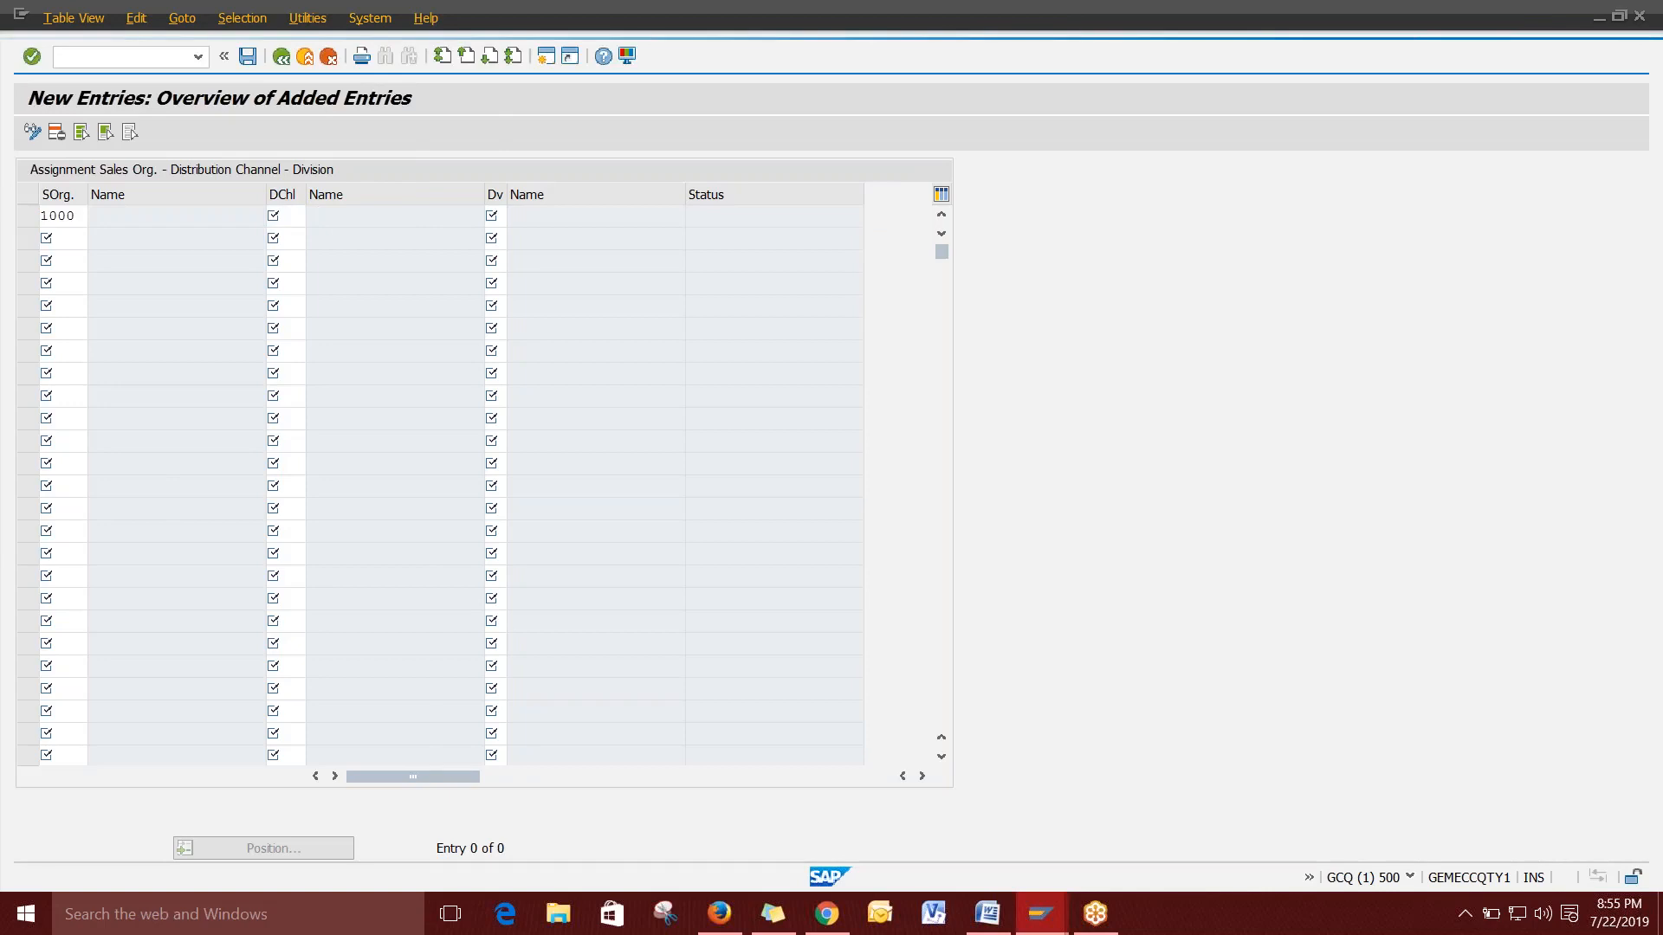
pyautogui.moveTo(307, 167); pyautogui.dragTo(1084, 134)
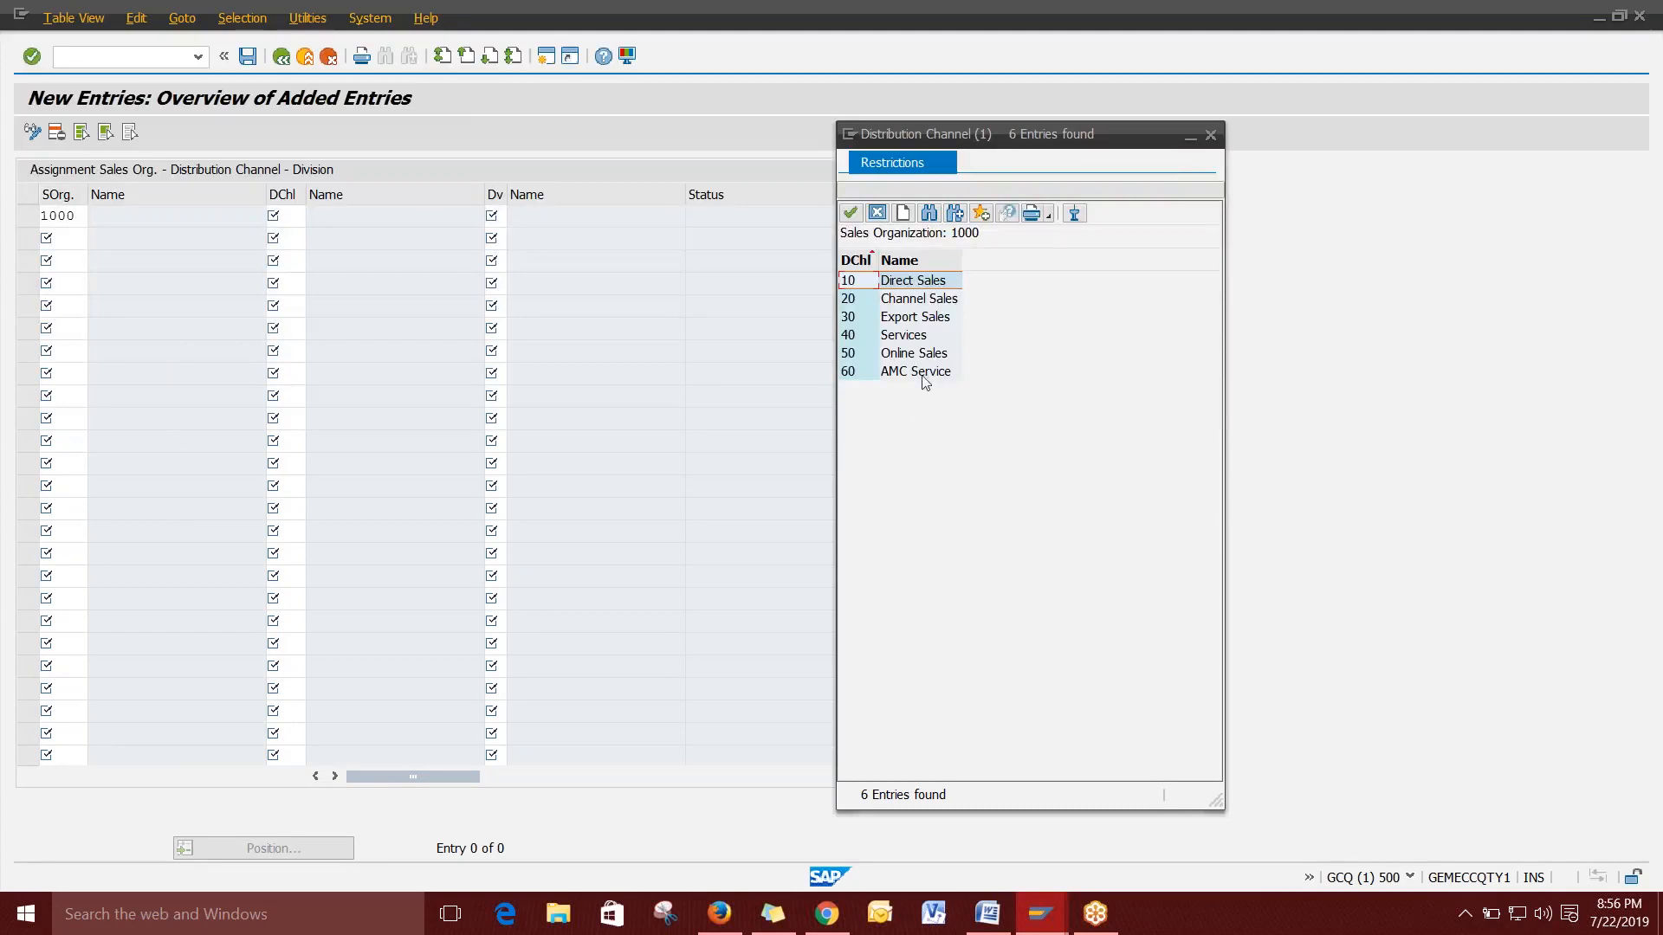
pyautogui.doubleClick(908, 283)
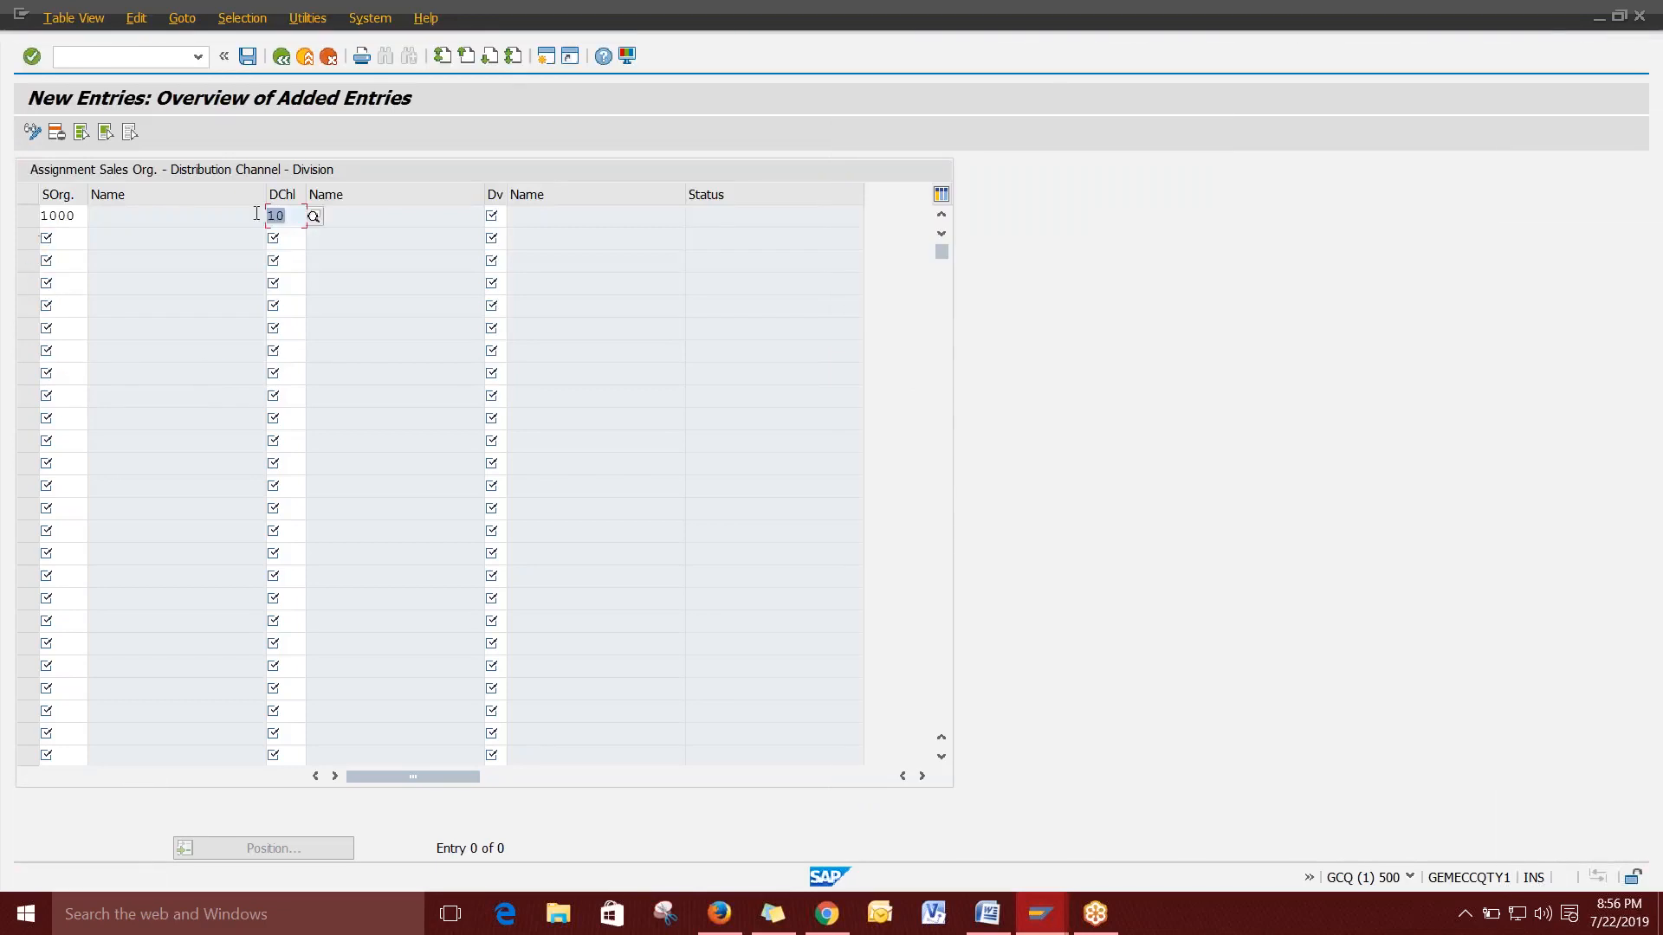
# Set the first row's division to 10 (Dryers) from the division list.
pyautogui.click(506, 213)
pyautogui.press('Return')
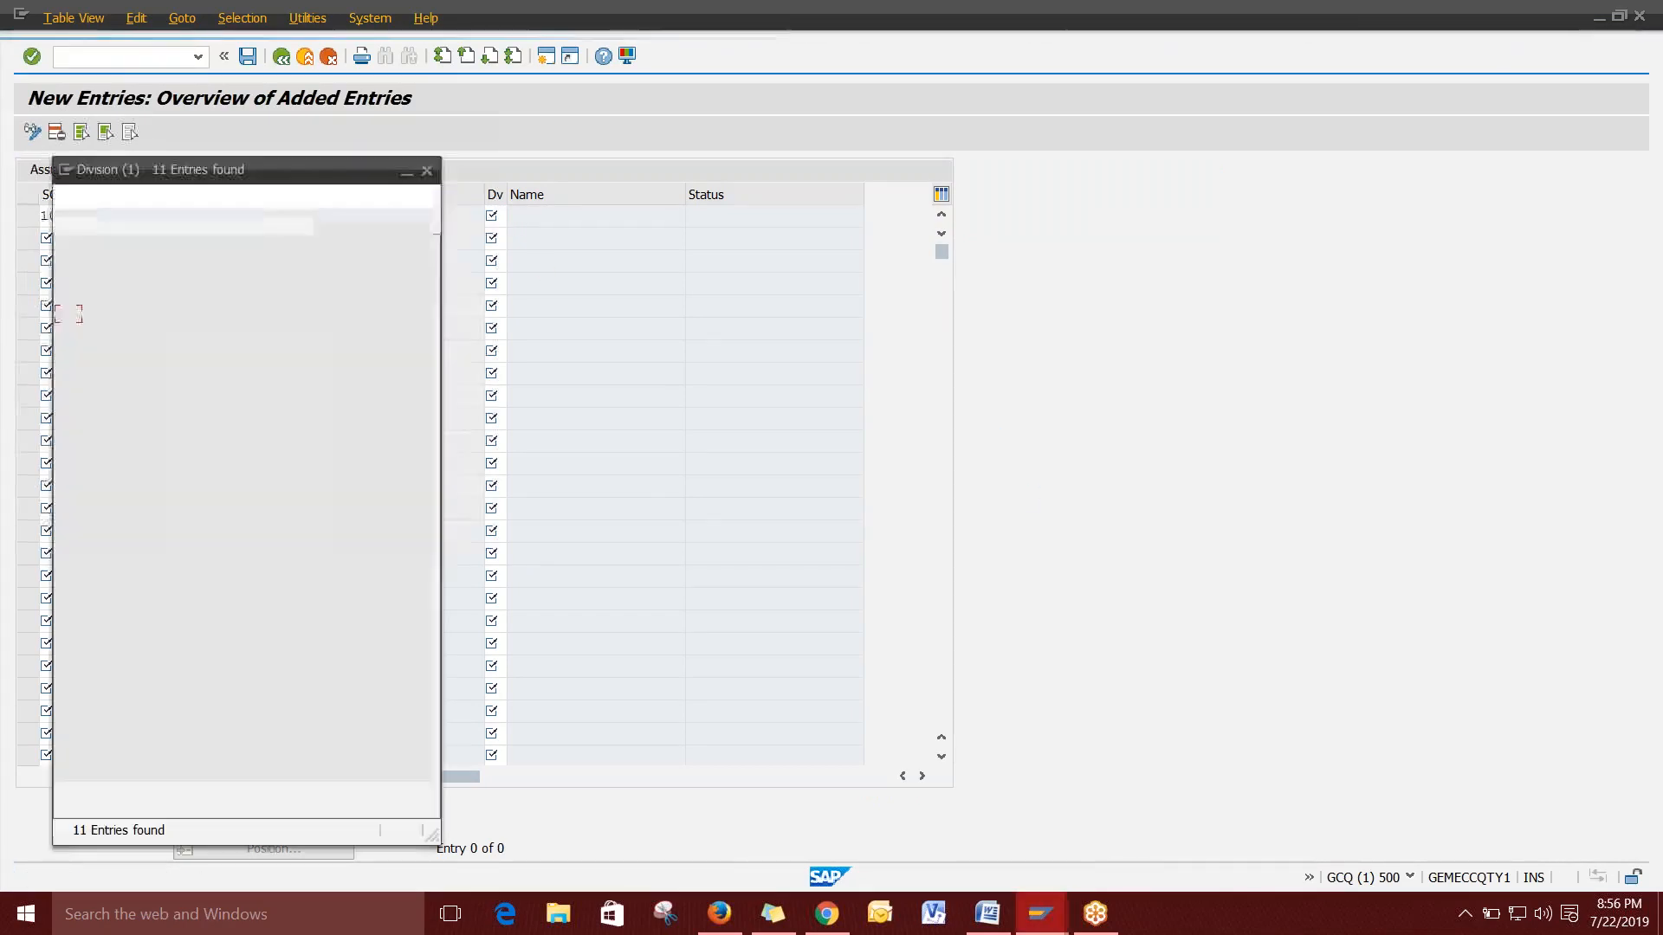
pyautogui.moveTo(305, 178); pyautogui.dragTo(1117, 127)
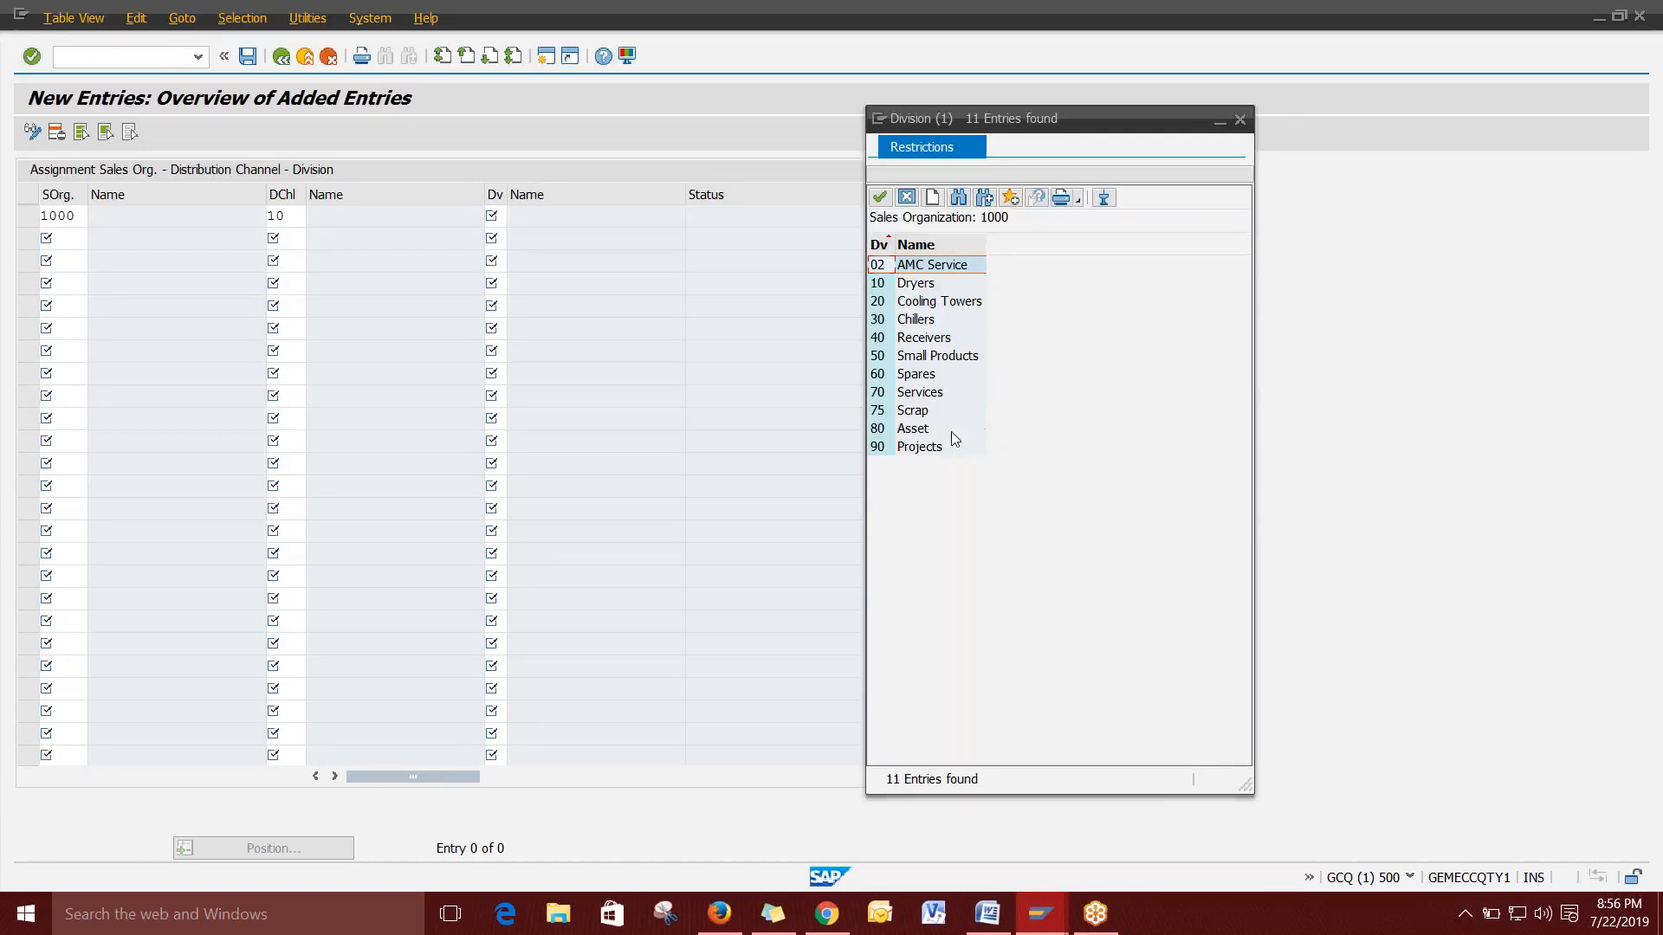
pyautogui.click(911, 282)
pyautogui.doubleClick(916, 283)
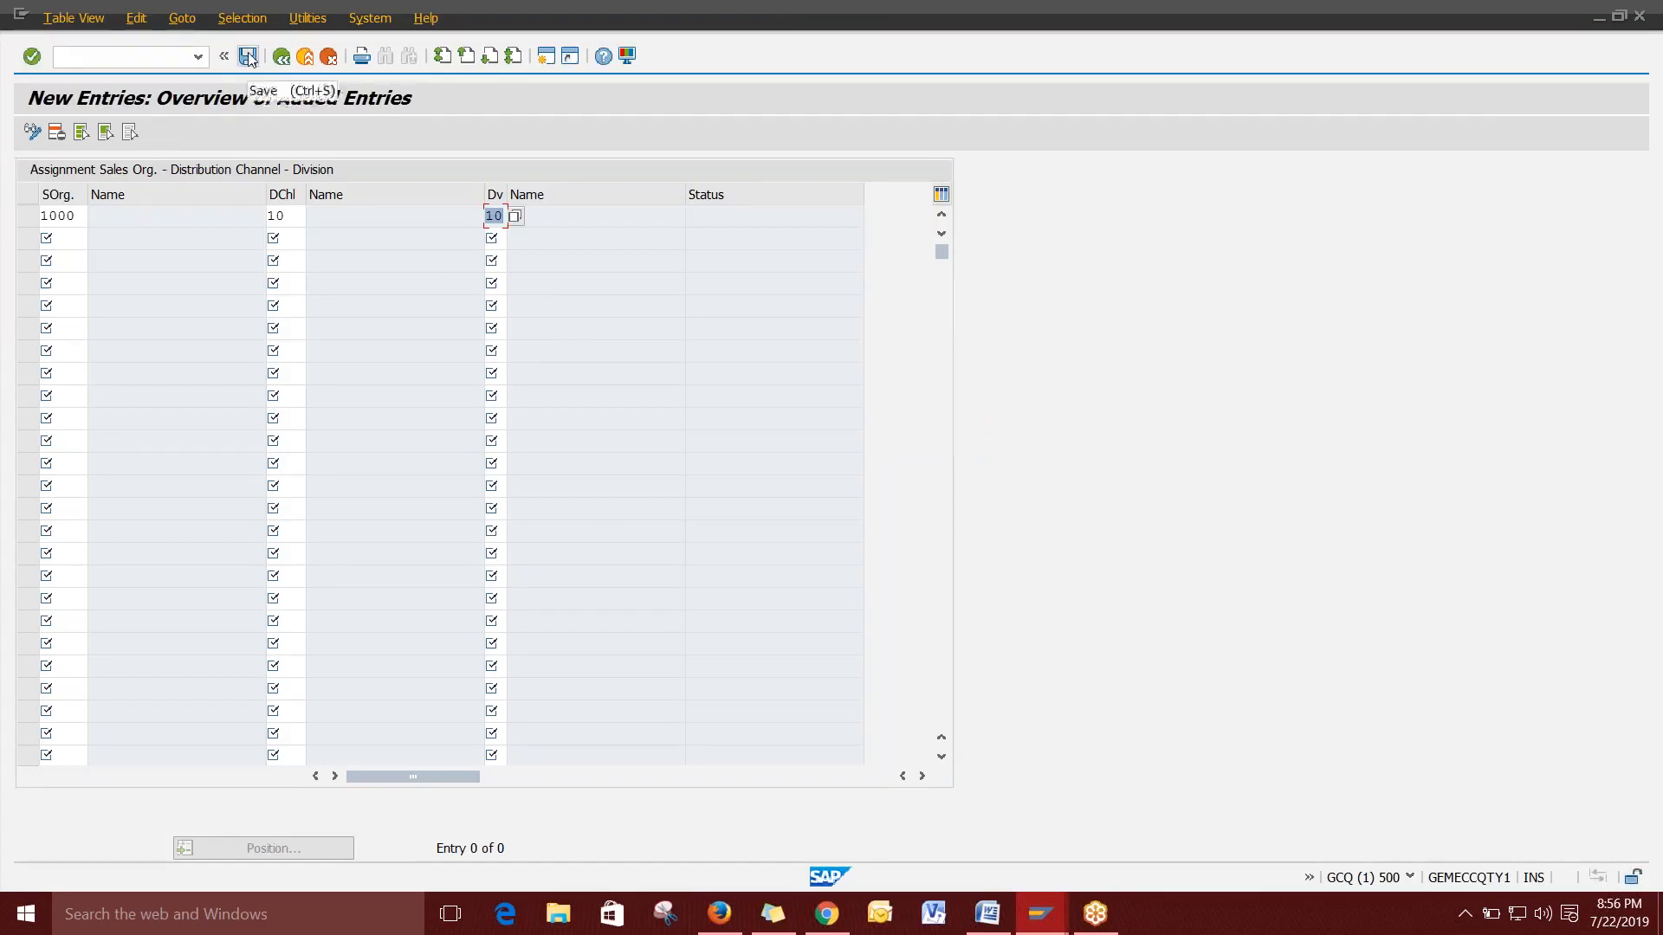
# Click through the empty rows below the new 1000 / 10 / 10 entry.
pyautogui.click(68, 240)
pyautogui.click(68, 261)
pyautogui.click(69, 284)
pyautogui.click(68, 306)
pyautogui.click(70, 328)
pyautogui.click(73, 351)
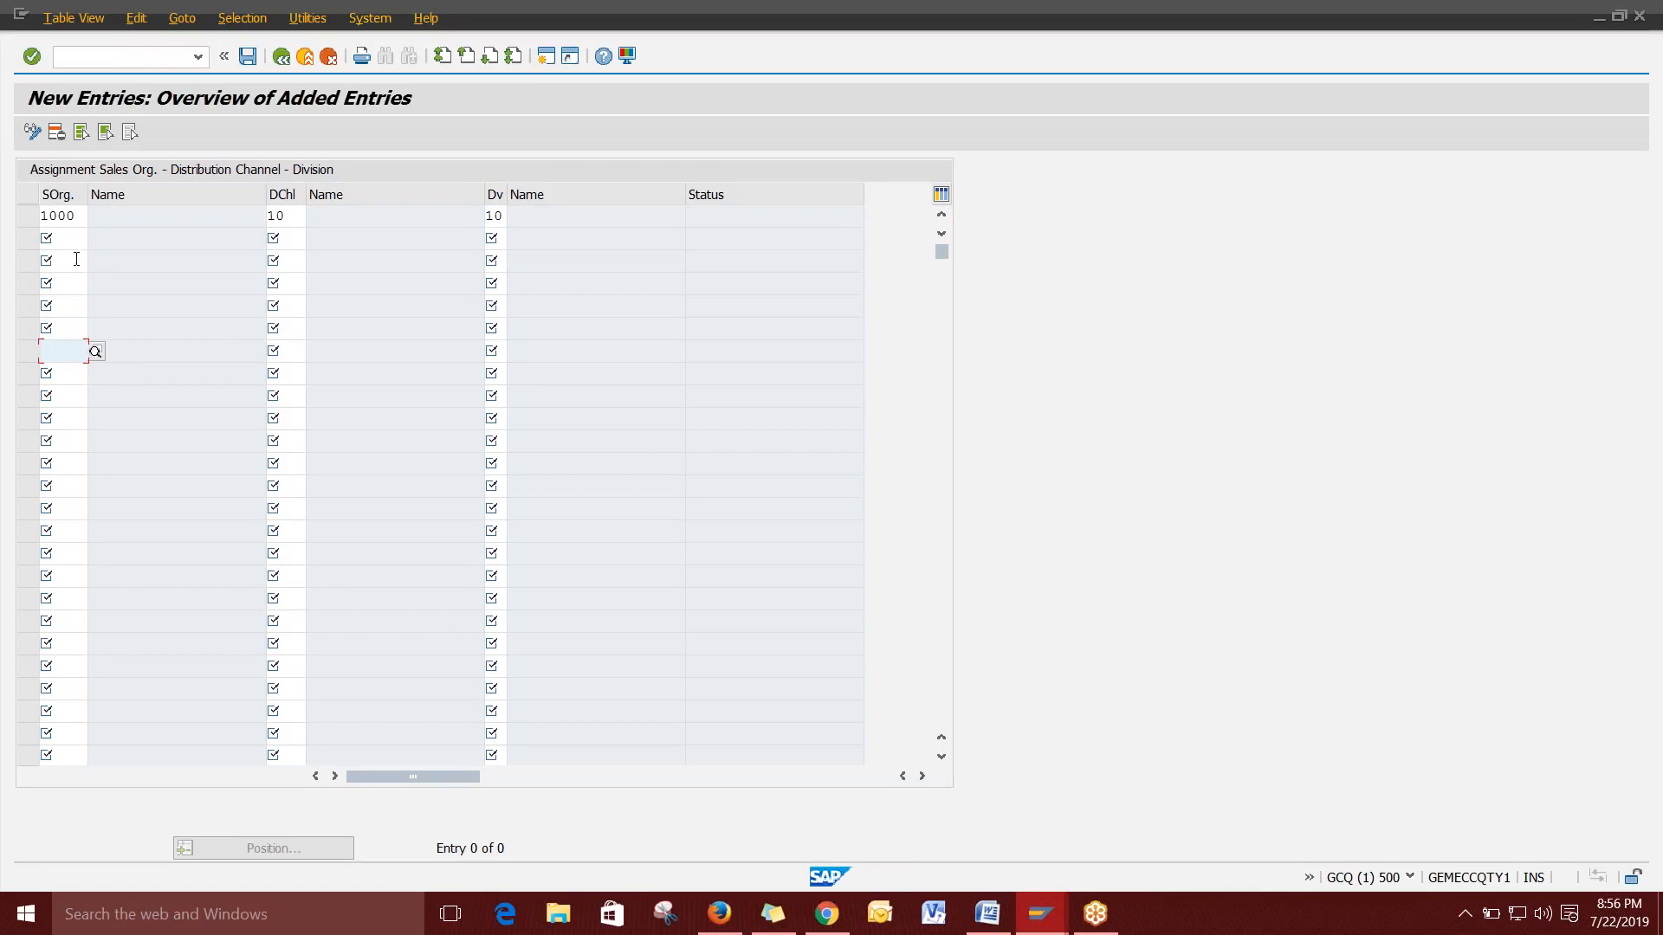
pyautogui.click(73, 238)
pyautogui.click(67, 261)
pyautogui.click(61, 328)
pyautogui.click(60, 350)
# Return to Word and scroll to the notes on plant 3000 and channels 01, 10, 12, 14.
pyautogui.click(988, 914)
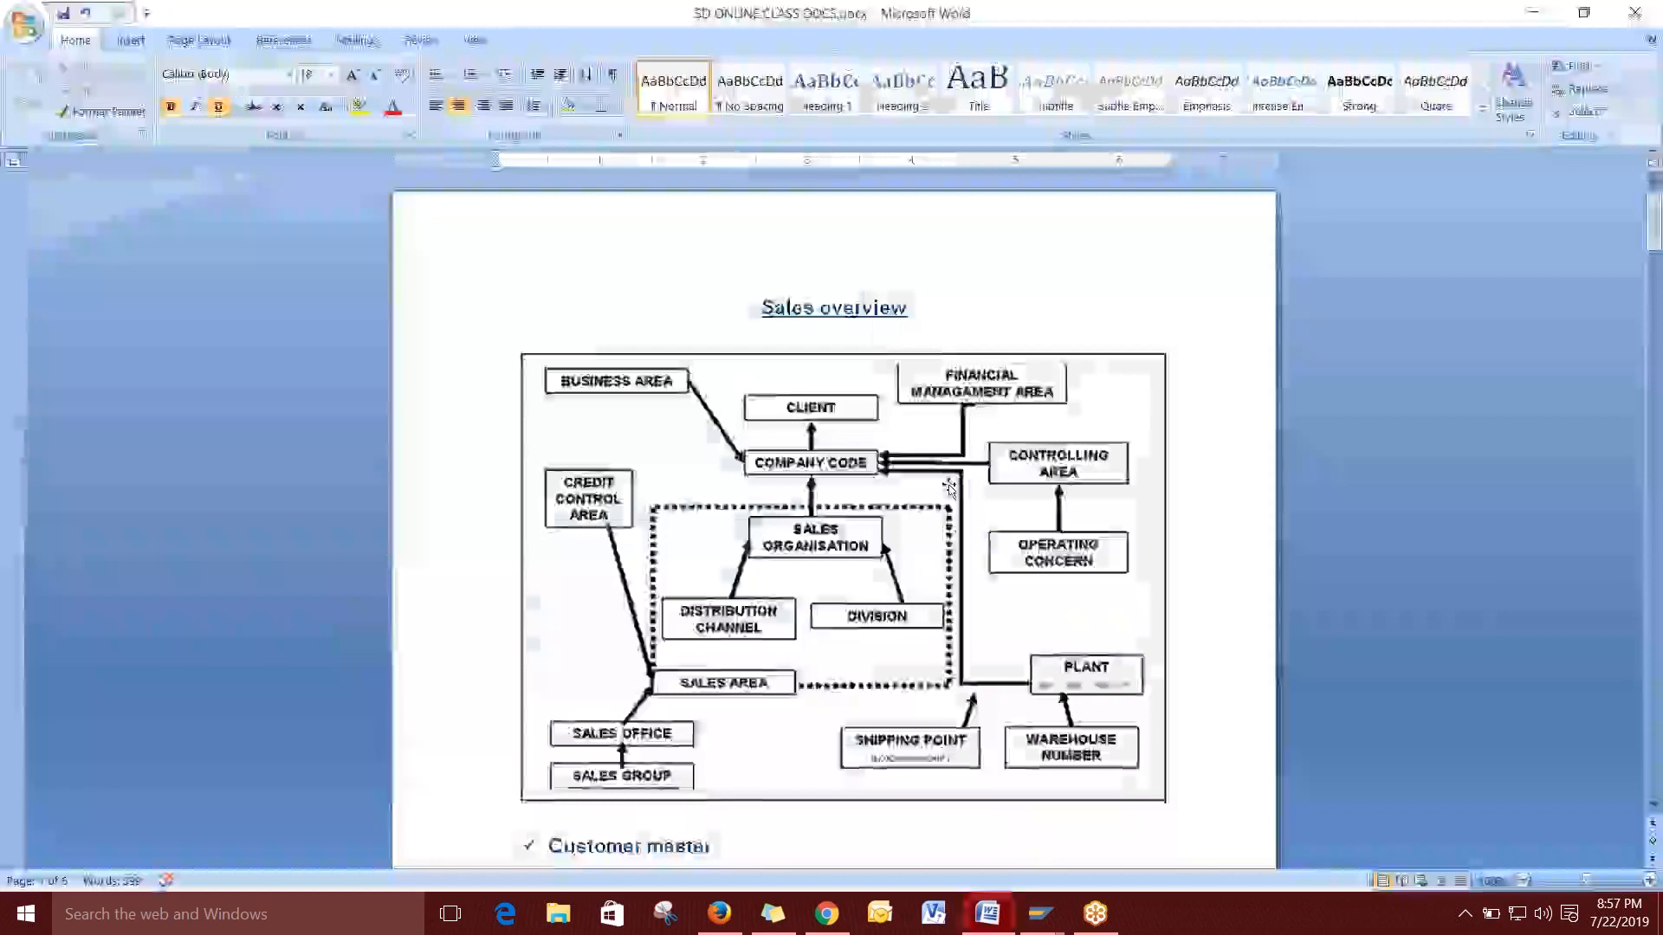
pyautogui.scroll(-1, 719, 444)
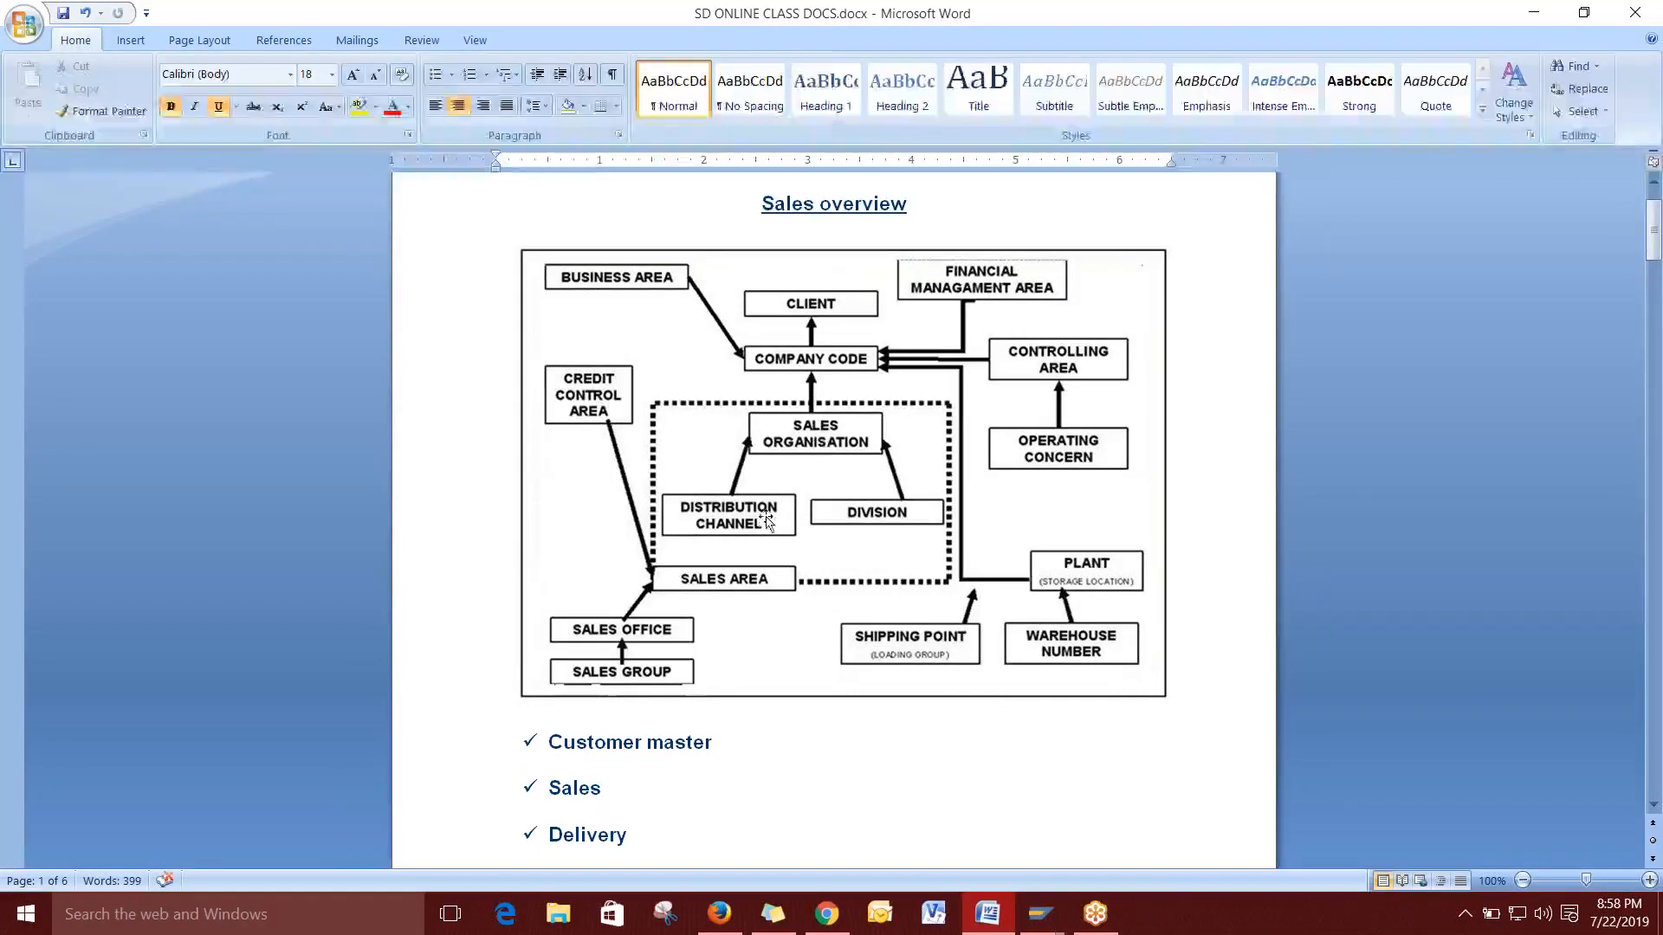
pyautogui.scroll(-20, 877, 470)
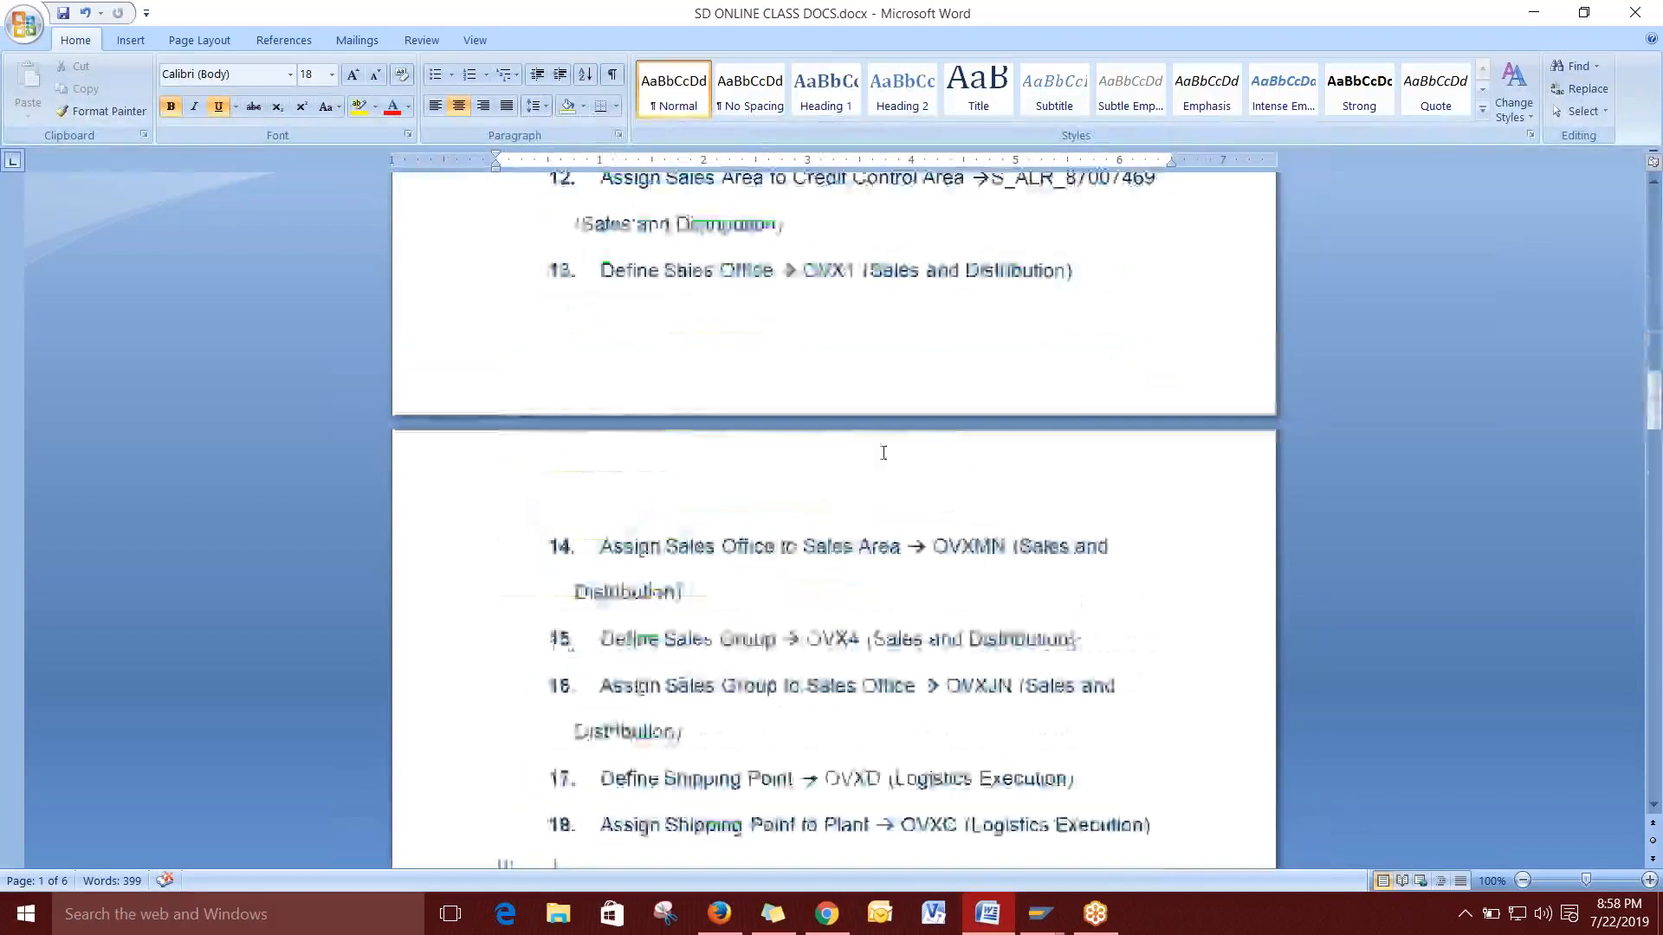
pyautogui.scroll(-20, 883, 447)
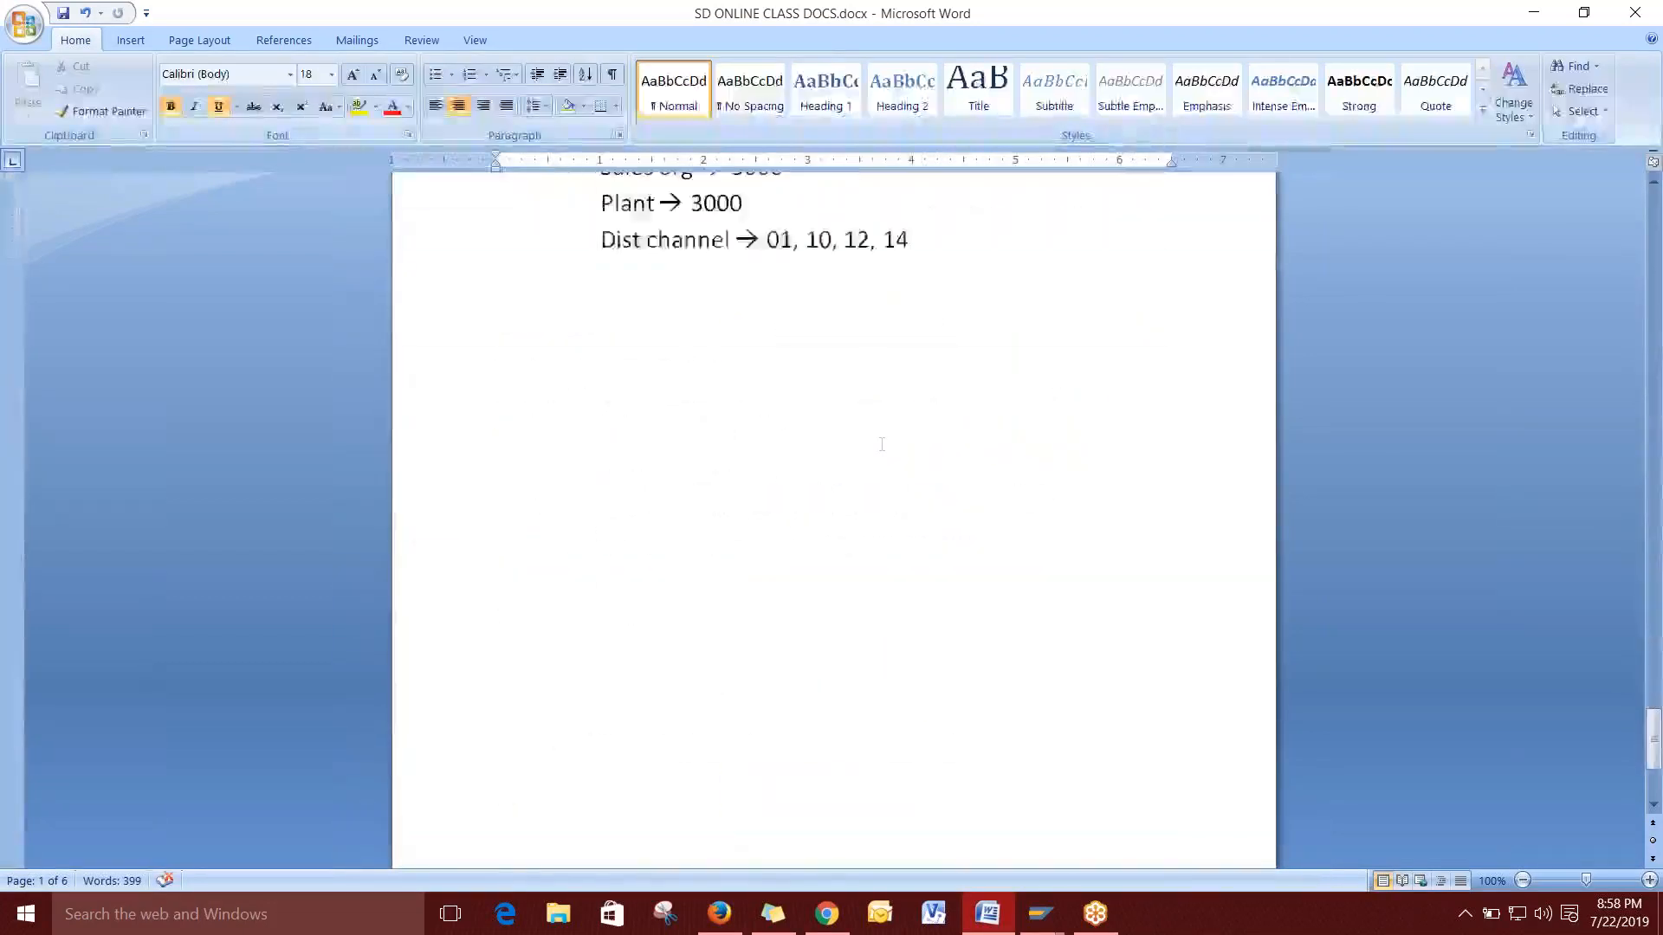
# Add the line 'sorg 1000 disc 01 div 10 --> 100' below the Dist channel line.
pyautogui.click(551, 437)
pyautogui.click(984, 260)
pyautogui.press('Return')
pyautogui.press('Return')
pyautogui.press('Return')
pyautogui.write('sorg')
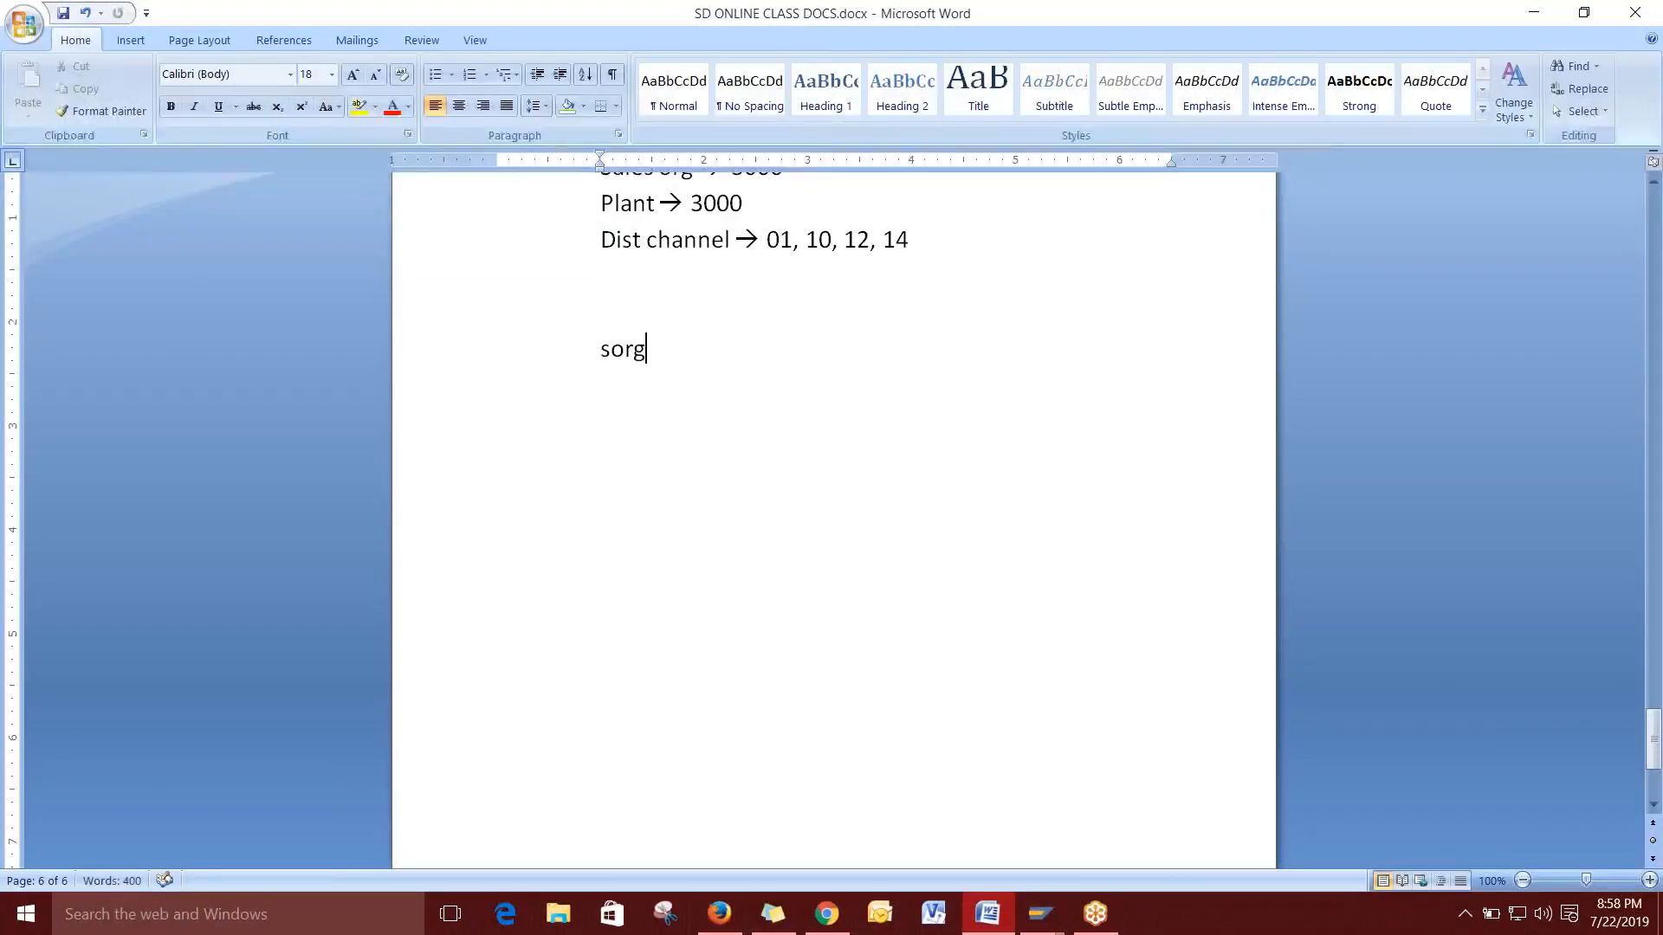
pyautogui.write(' 1000 disc')
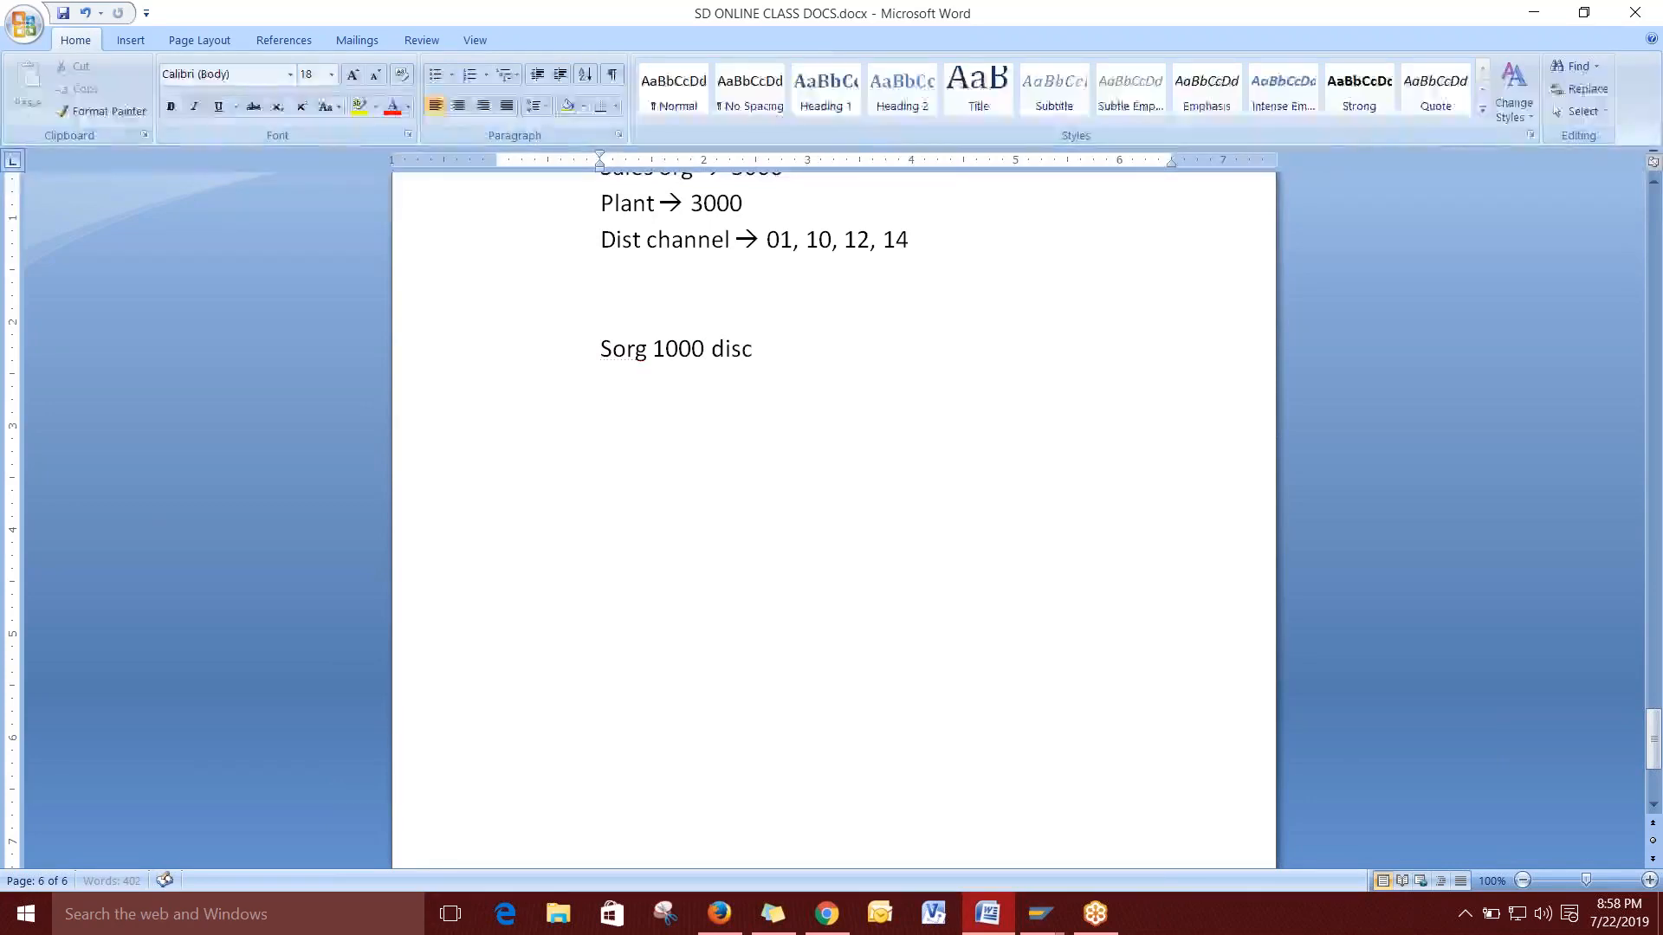
pyautogui.write(' 01')
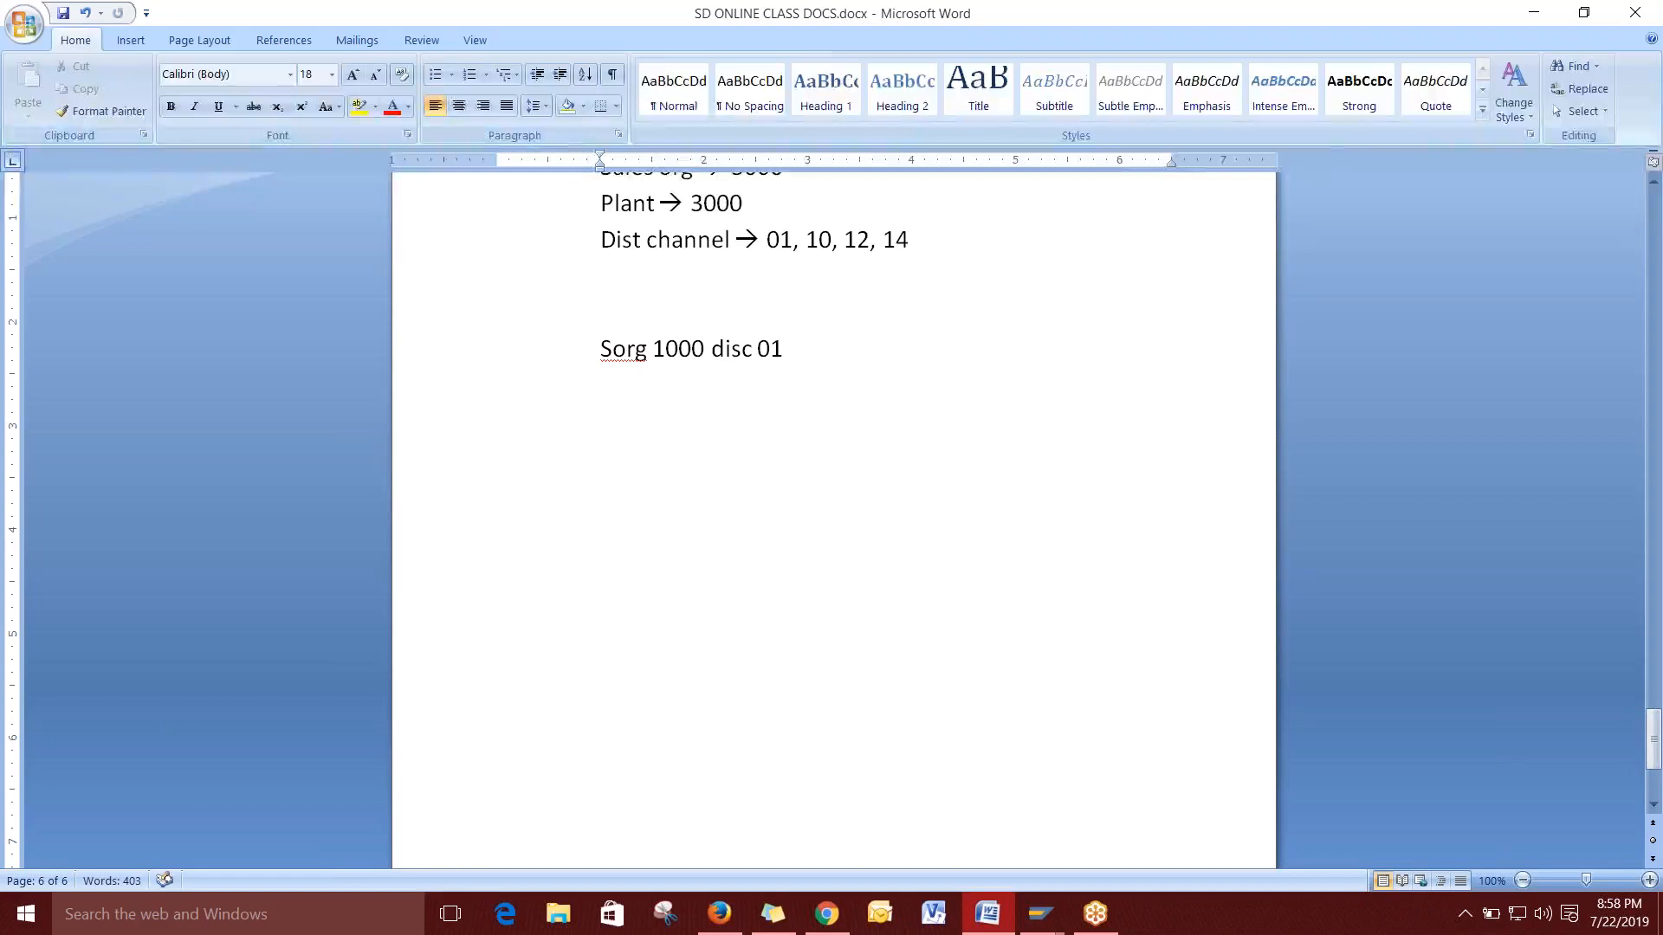
pyautogui.write(' div 10')
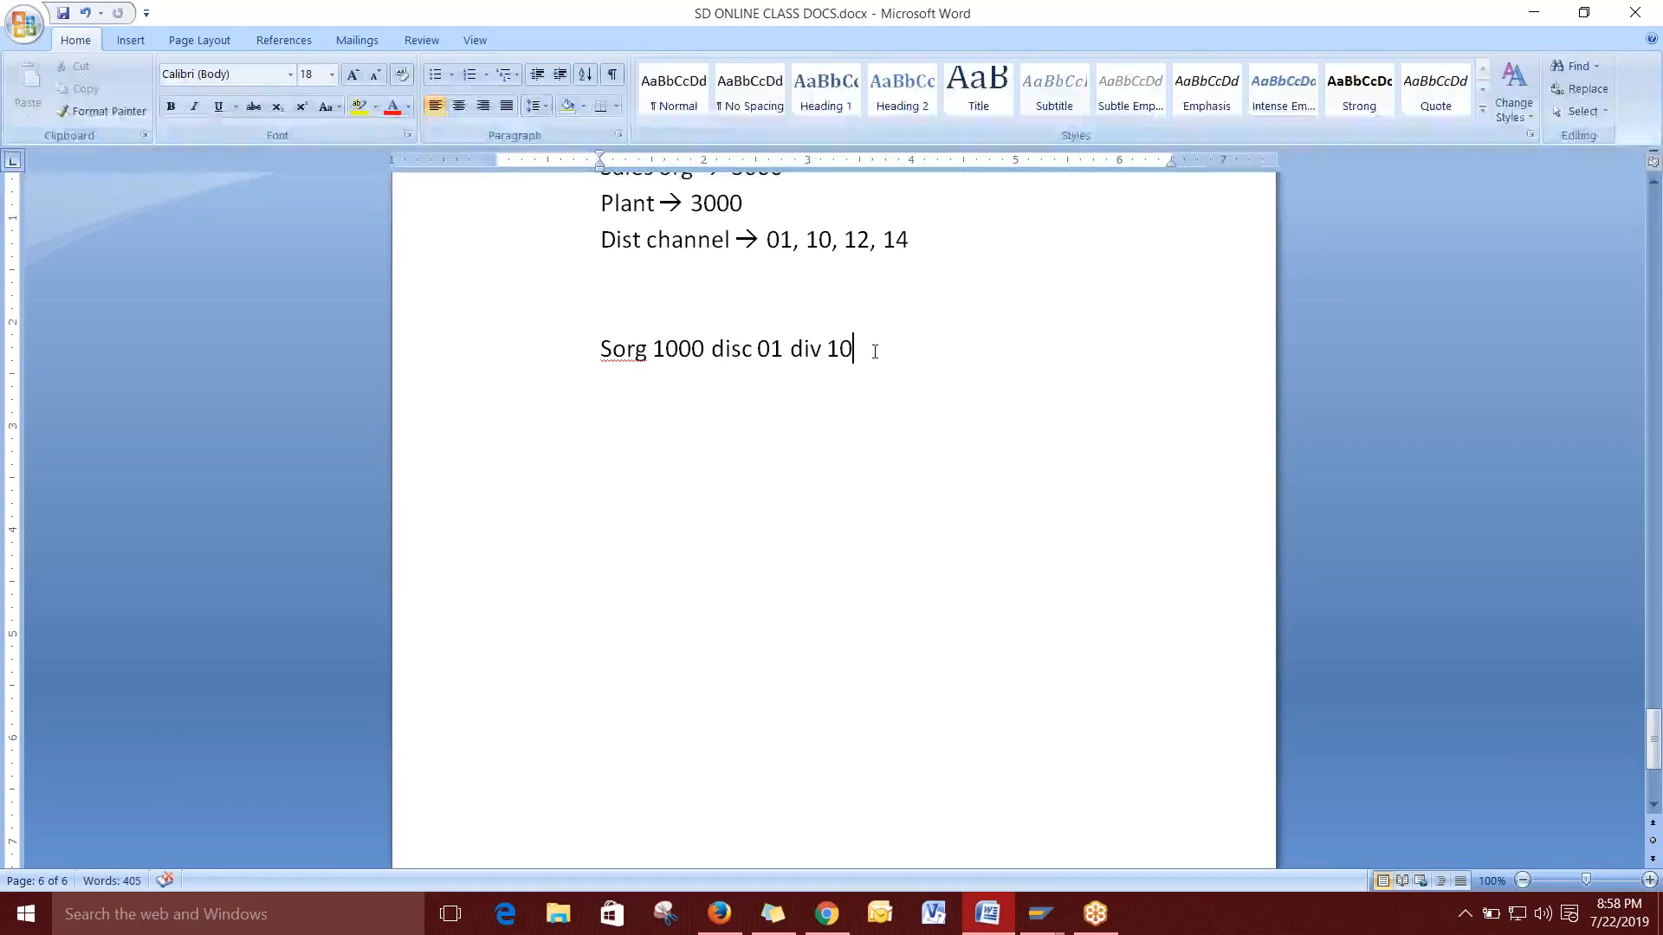
pyautogui.write(' --> ')
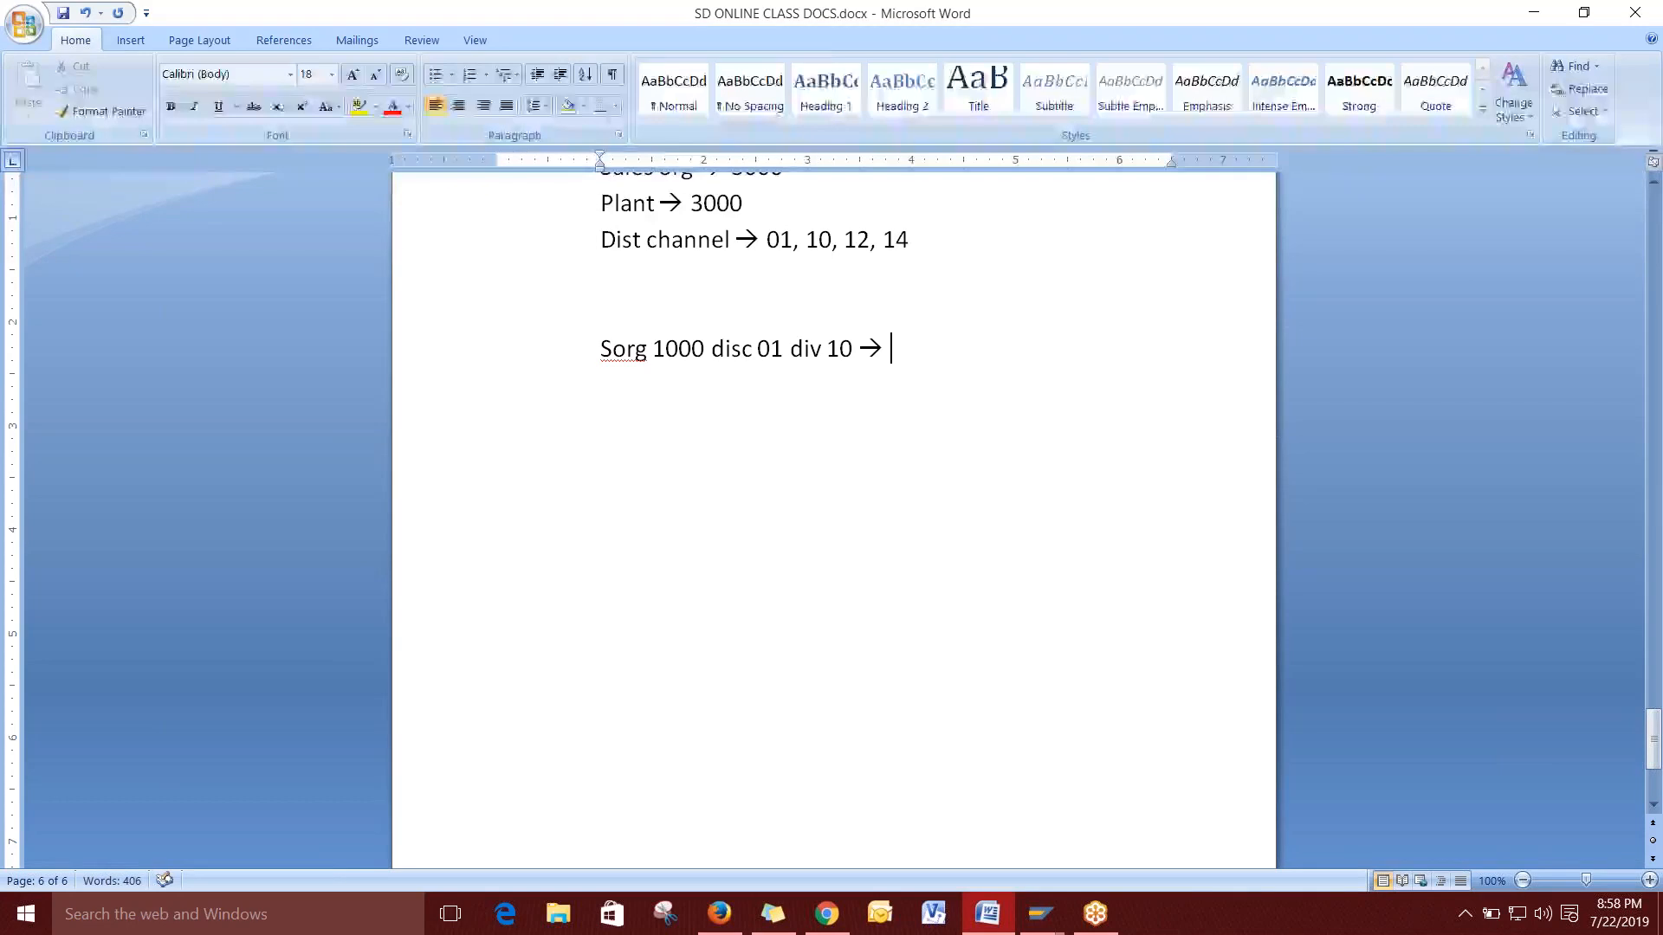
pyautogui.write('100')
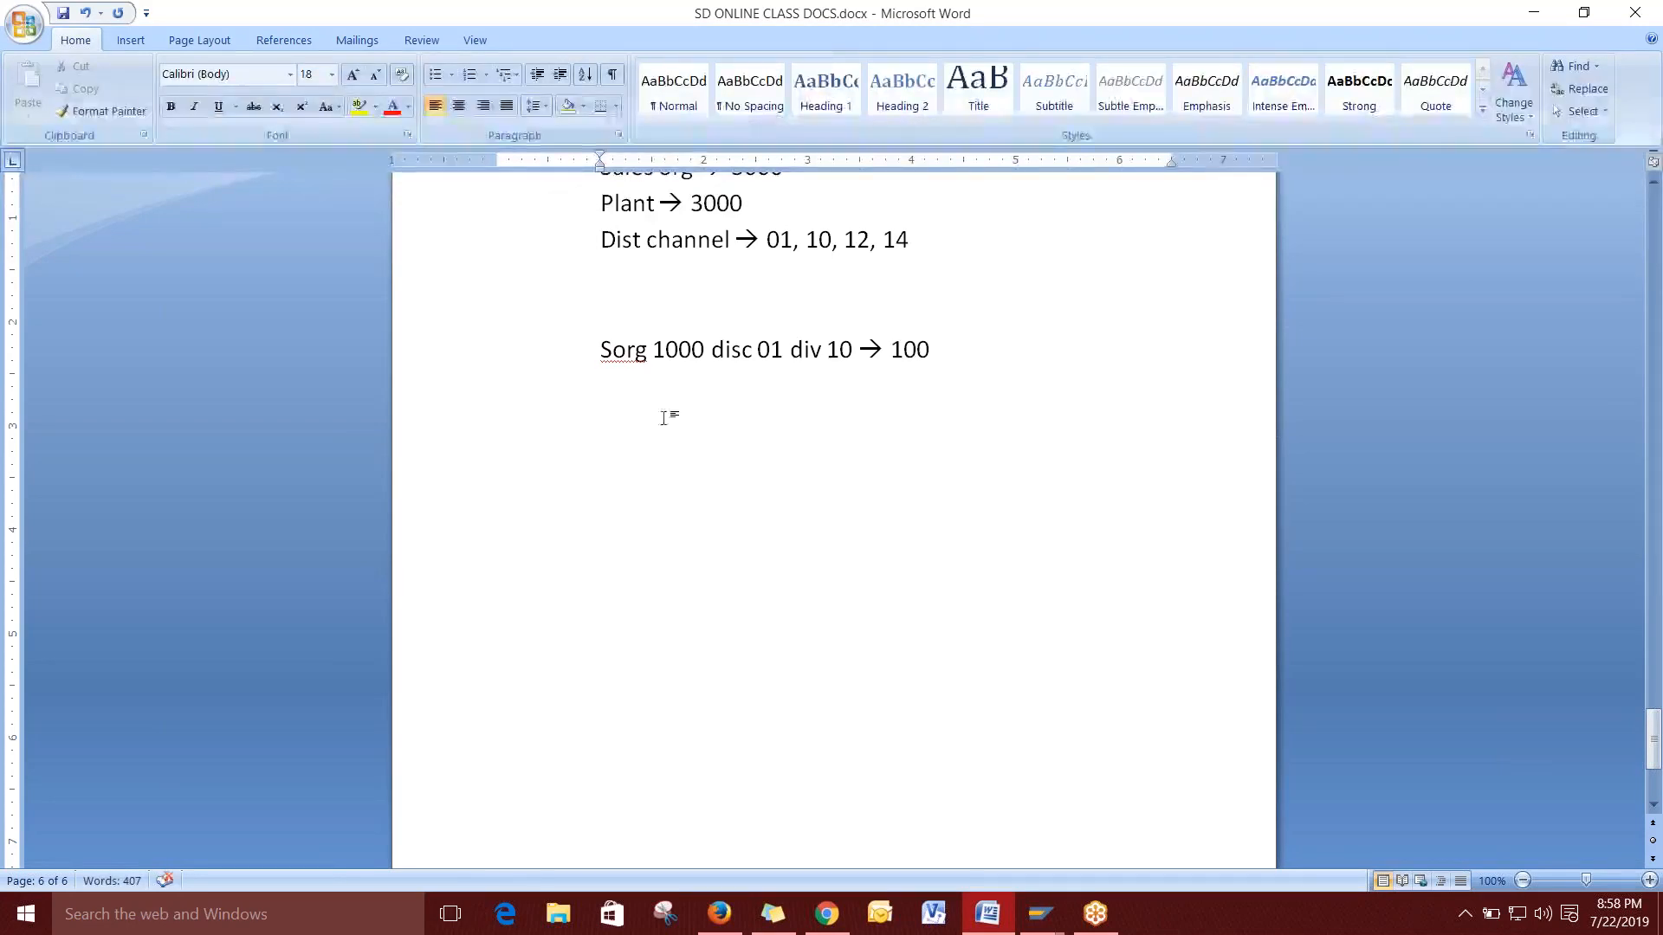
# Paste a copy below and edit it to disc 02 div 20, labelled sale 2.
pyautogui.moveTo(857, 351); pyautogui.dragTo(600, 350)
pyautogui.hotkey('ctrl', 'c')
pyautogui.click(627, 408)
pyautogui.hotkey('ctrl', 'v')
pyautogui.click(784, 389)
pyautogui.press('BackSpace')
pyautogui.write('2')
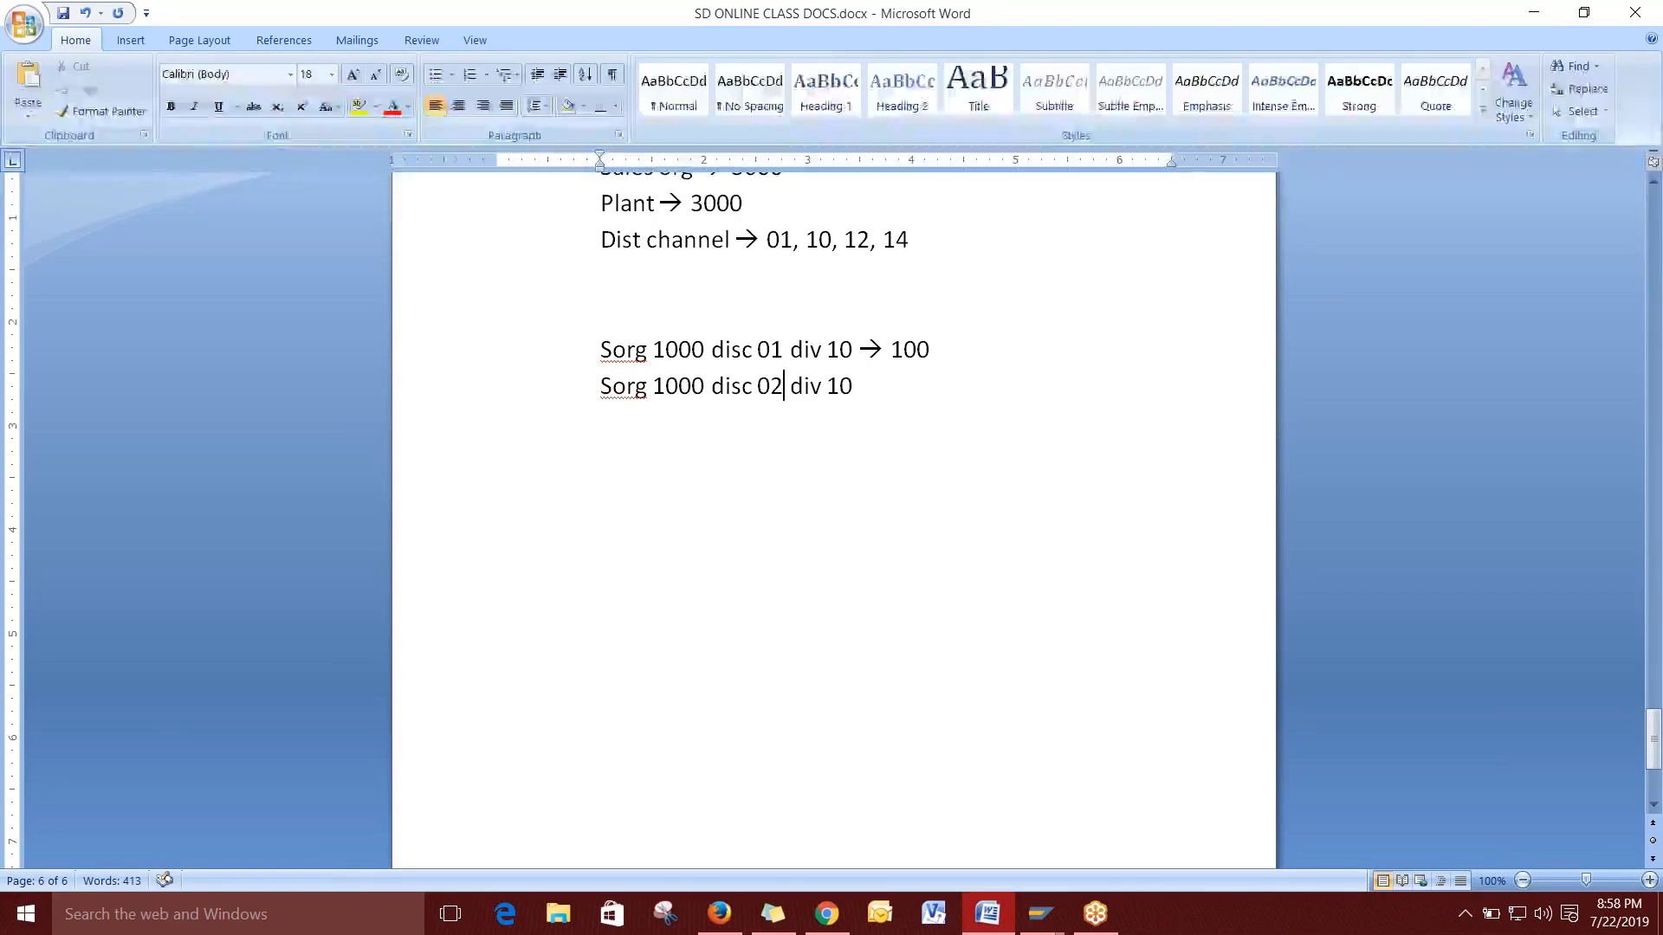
pyautogui.press('End')
pyautogui.press('BackSpace')
pyautogui.press('BackSpace')
pyautogui.write('20 -->')
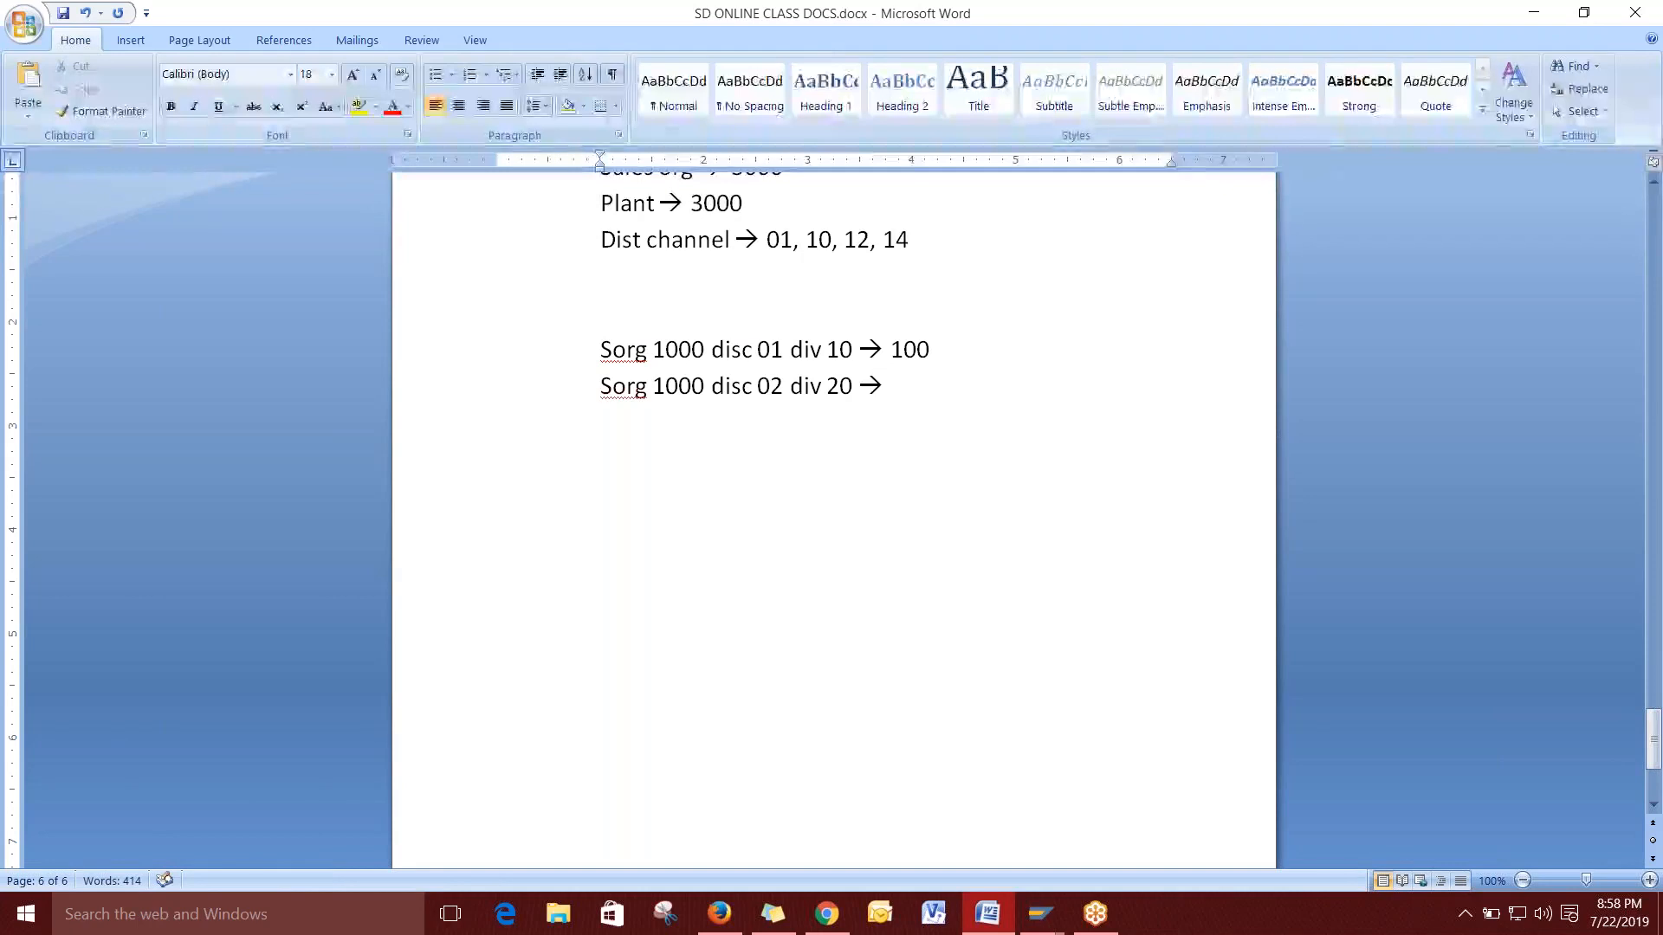
pyautogui.press('BackSpace')
pyautogui.press('BackSpace')
pyautogui.press('BackSpace')
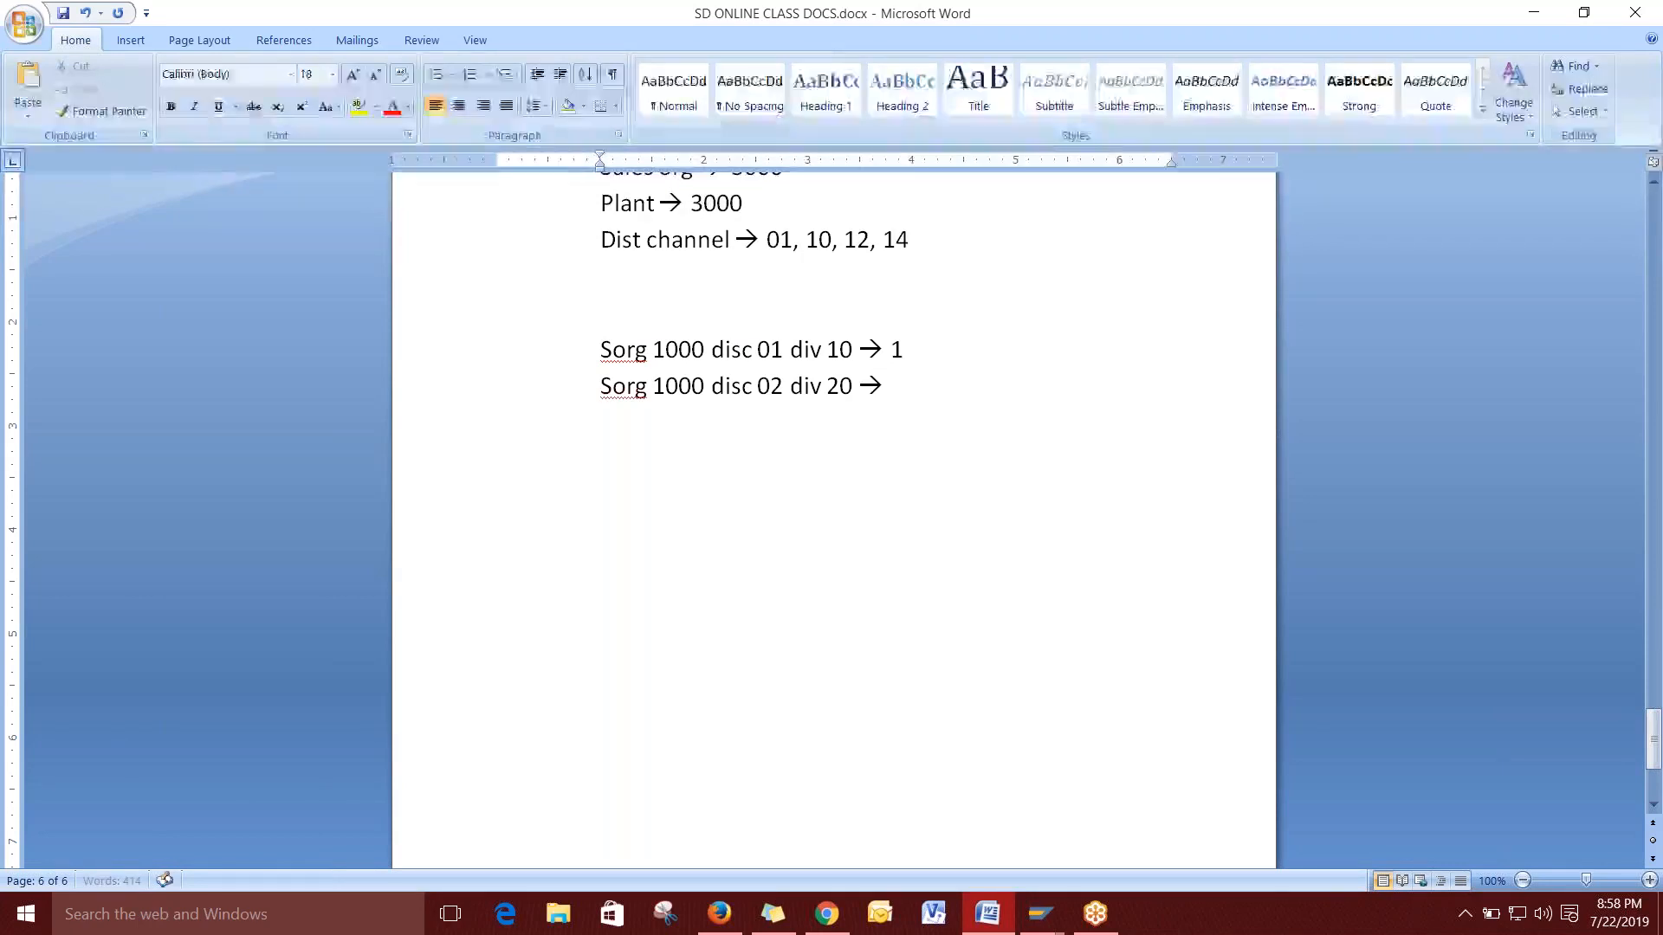
pyautogui.write('sales')
pyautogui.press('BackSpace')
pyautogui.write('1')
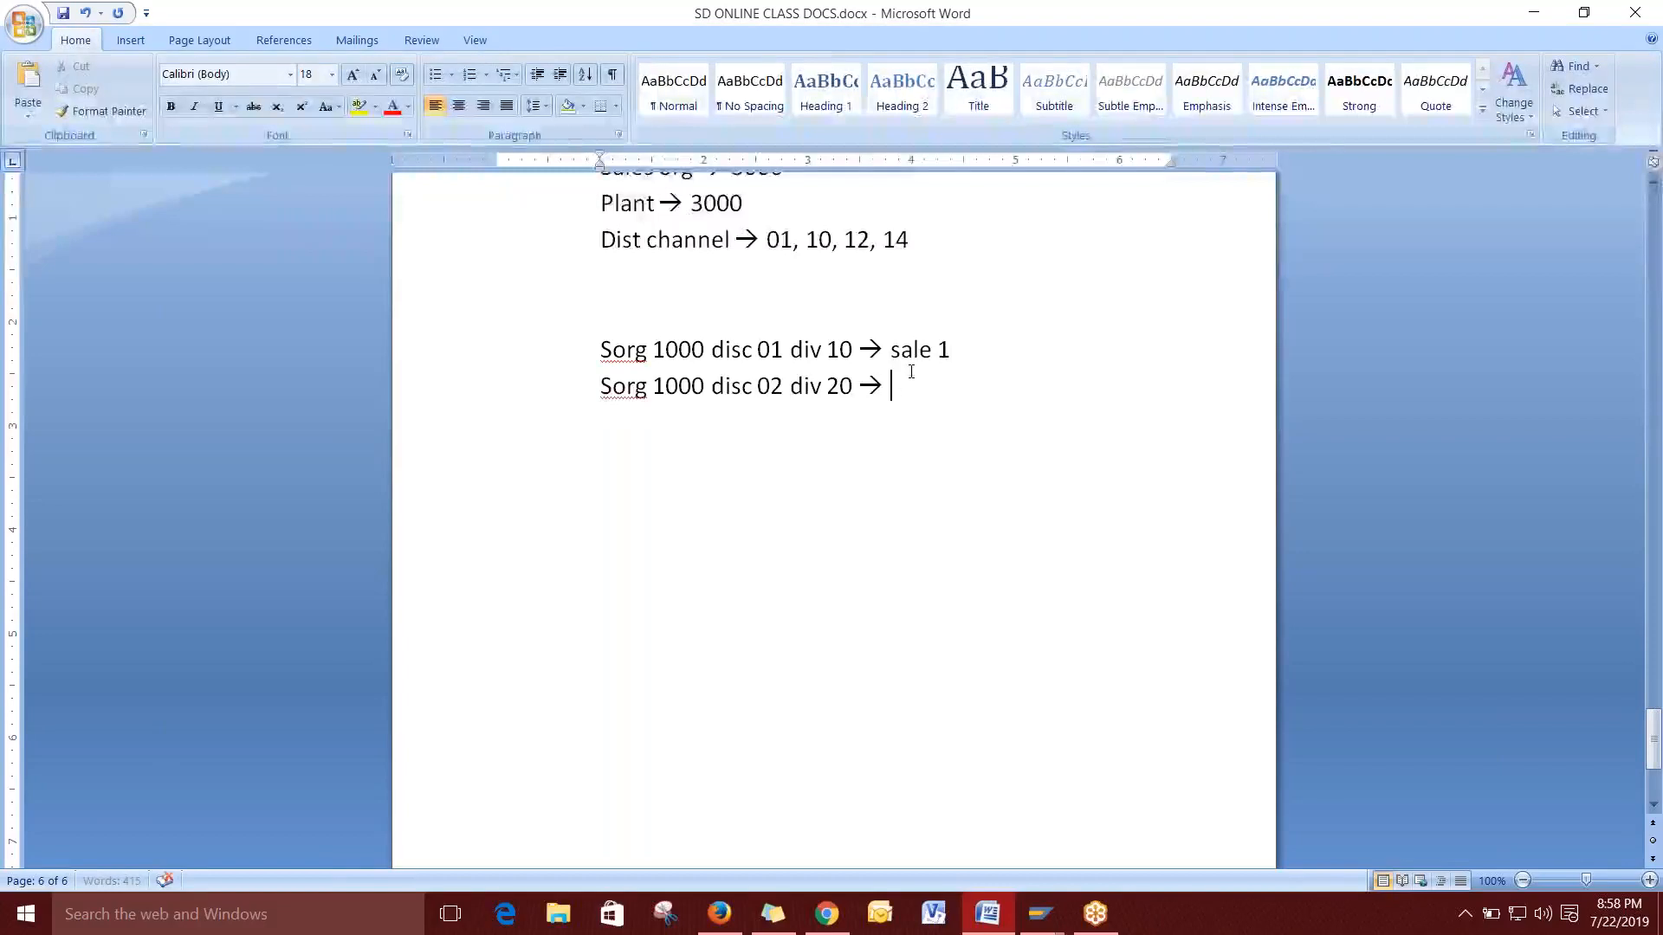
pyautogui.write('sale 2')
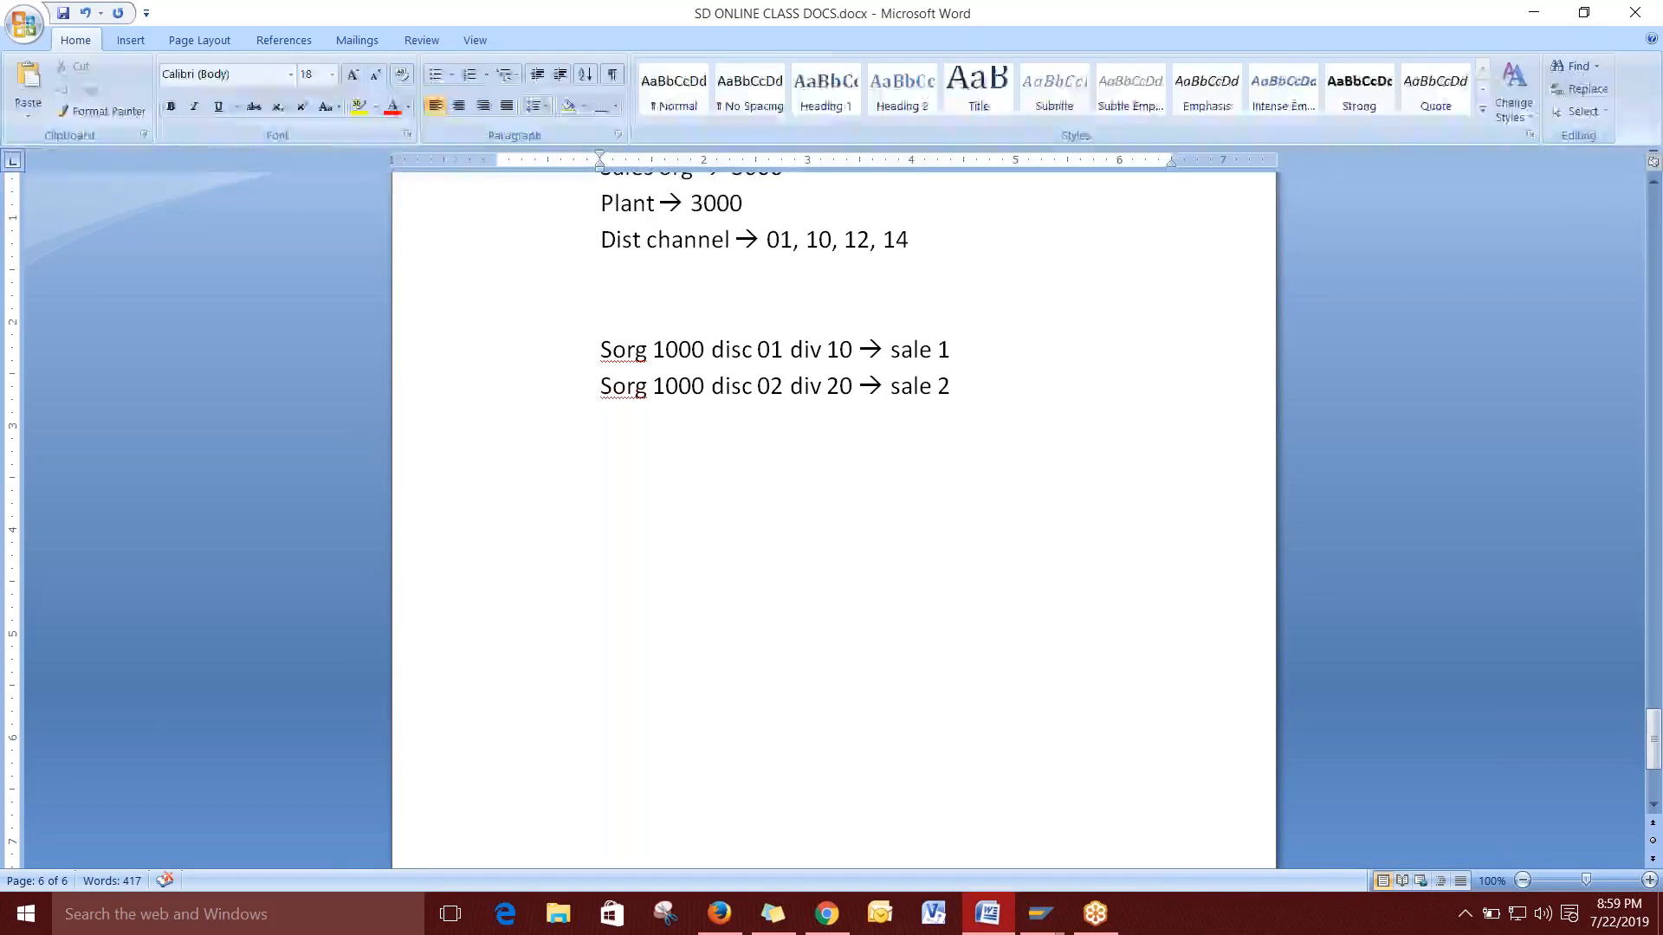
# Highlight the 'Sorg 1000 disc 01 div 10' text in yellow in the Word notes.
pyautogui.moveTo(666, 350); pyautogui.dragTo(691, 350)
pyautogui.moveTo(859, 350); pyautogui.dragTo(620, 346)
pyautogui.click(358, 108)
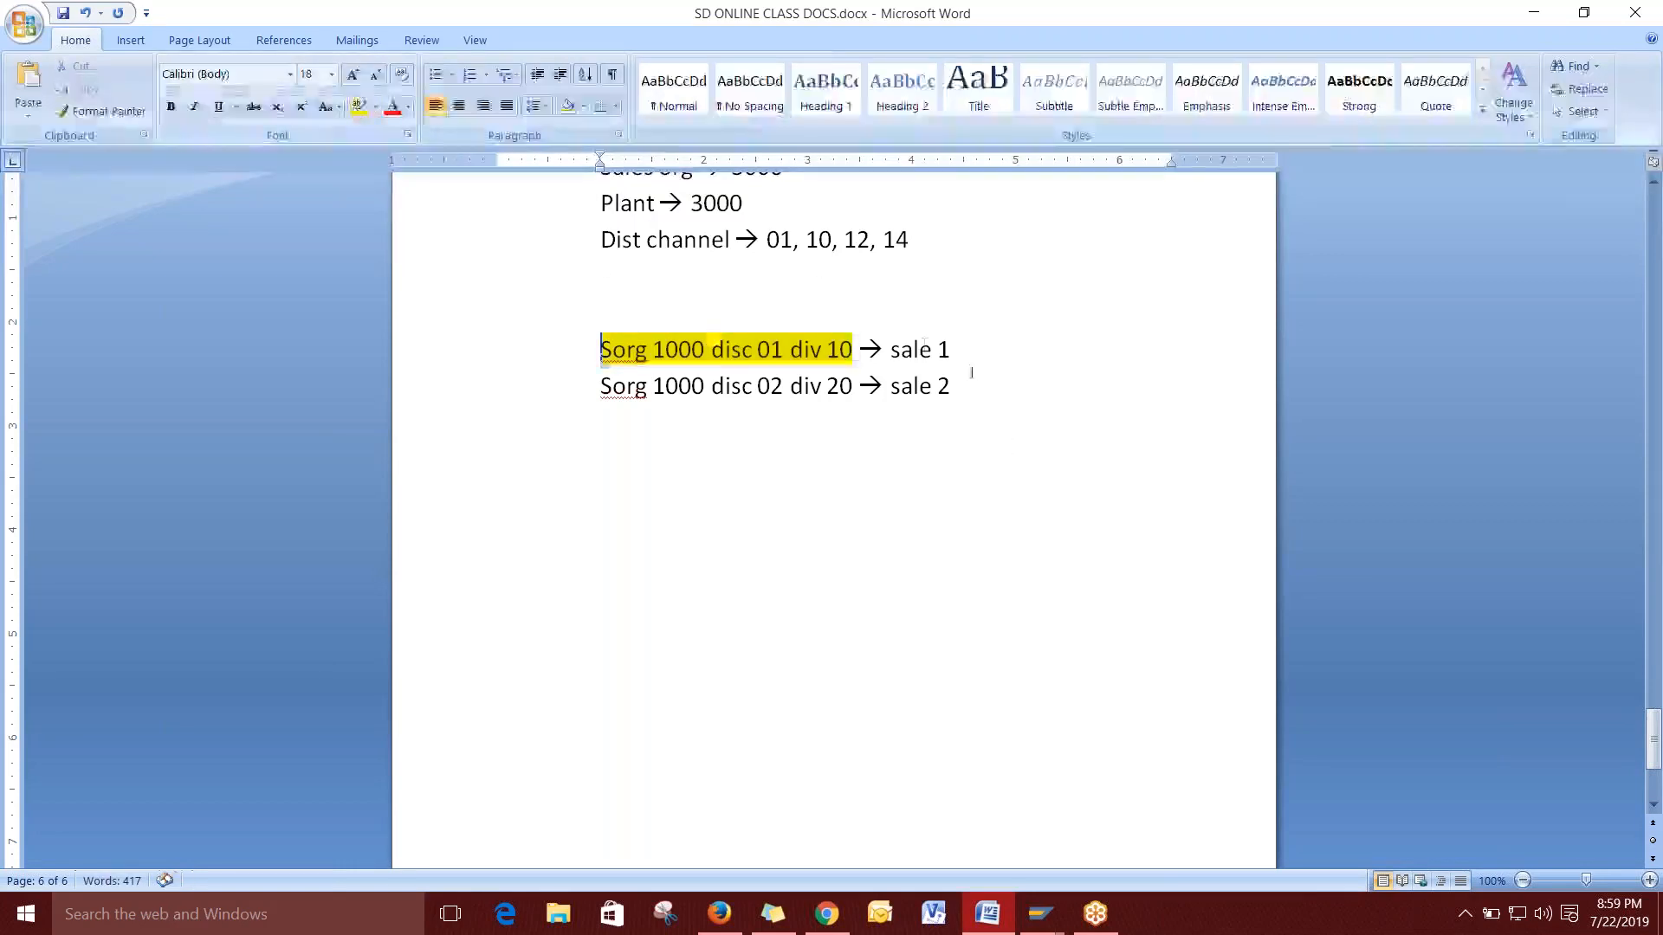
pyautogui.moveTo(858, 385); pyautogui.dragTo(609, 386)
pyautogui.click(619, 440)
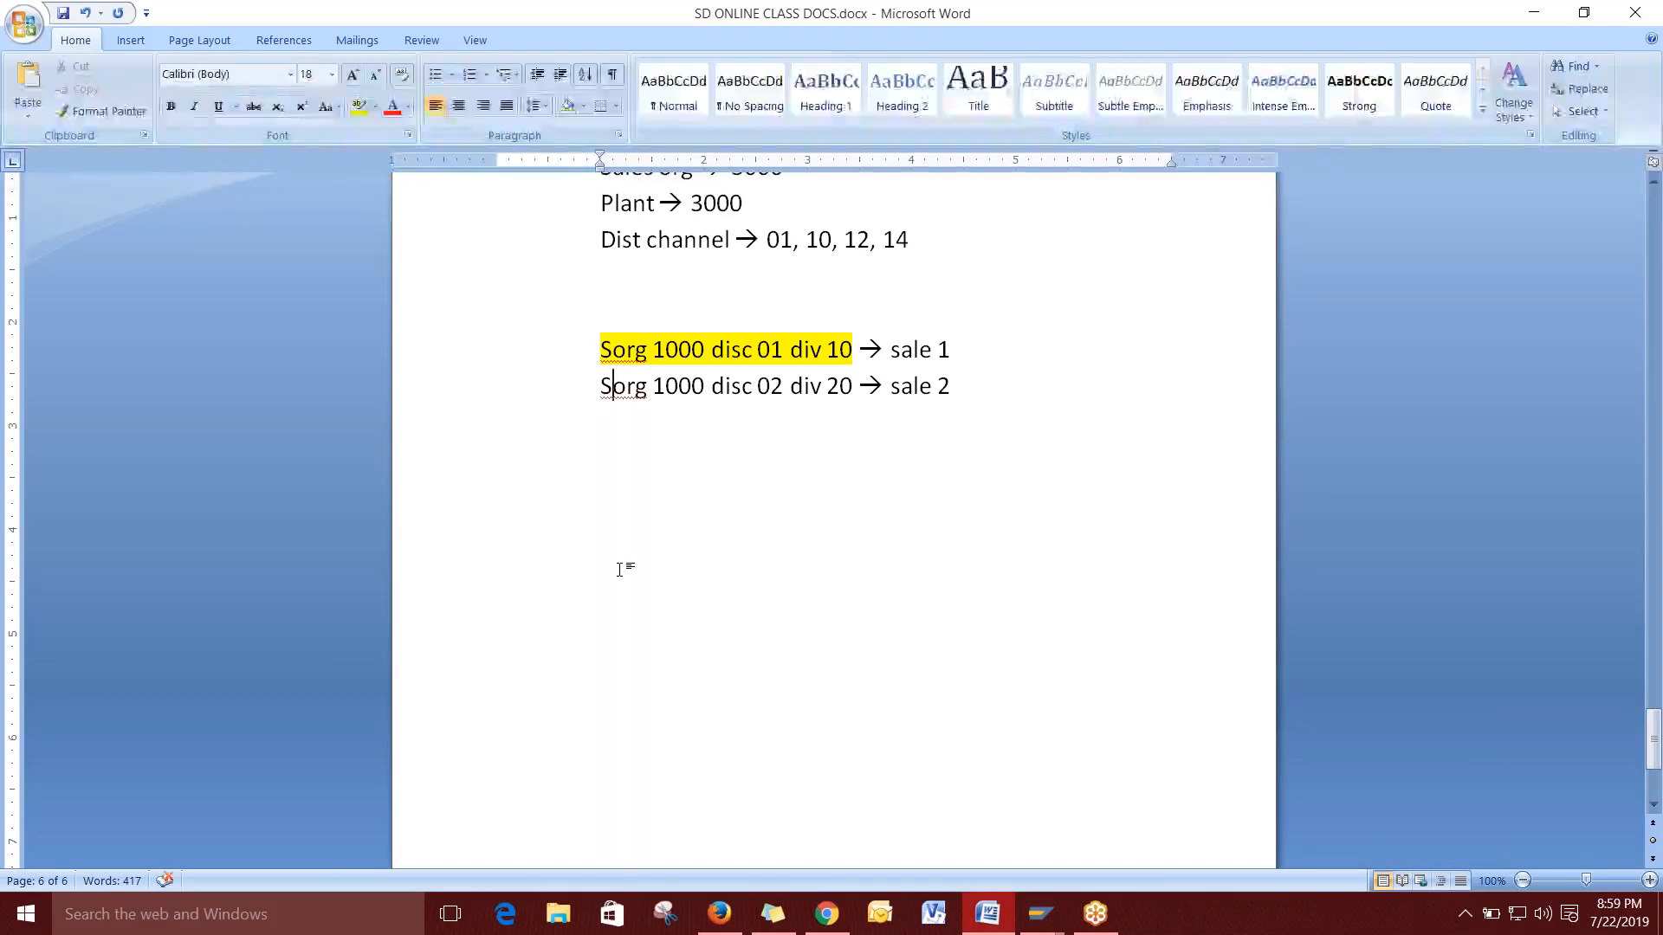
# Try saving the 1000 / 10 / 10 row in SAP, see it rejected as existing, and cancel.
pyautogui.hotkey('alt', 'Tab')
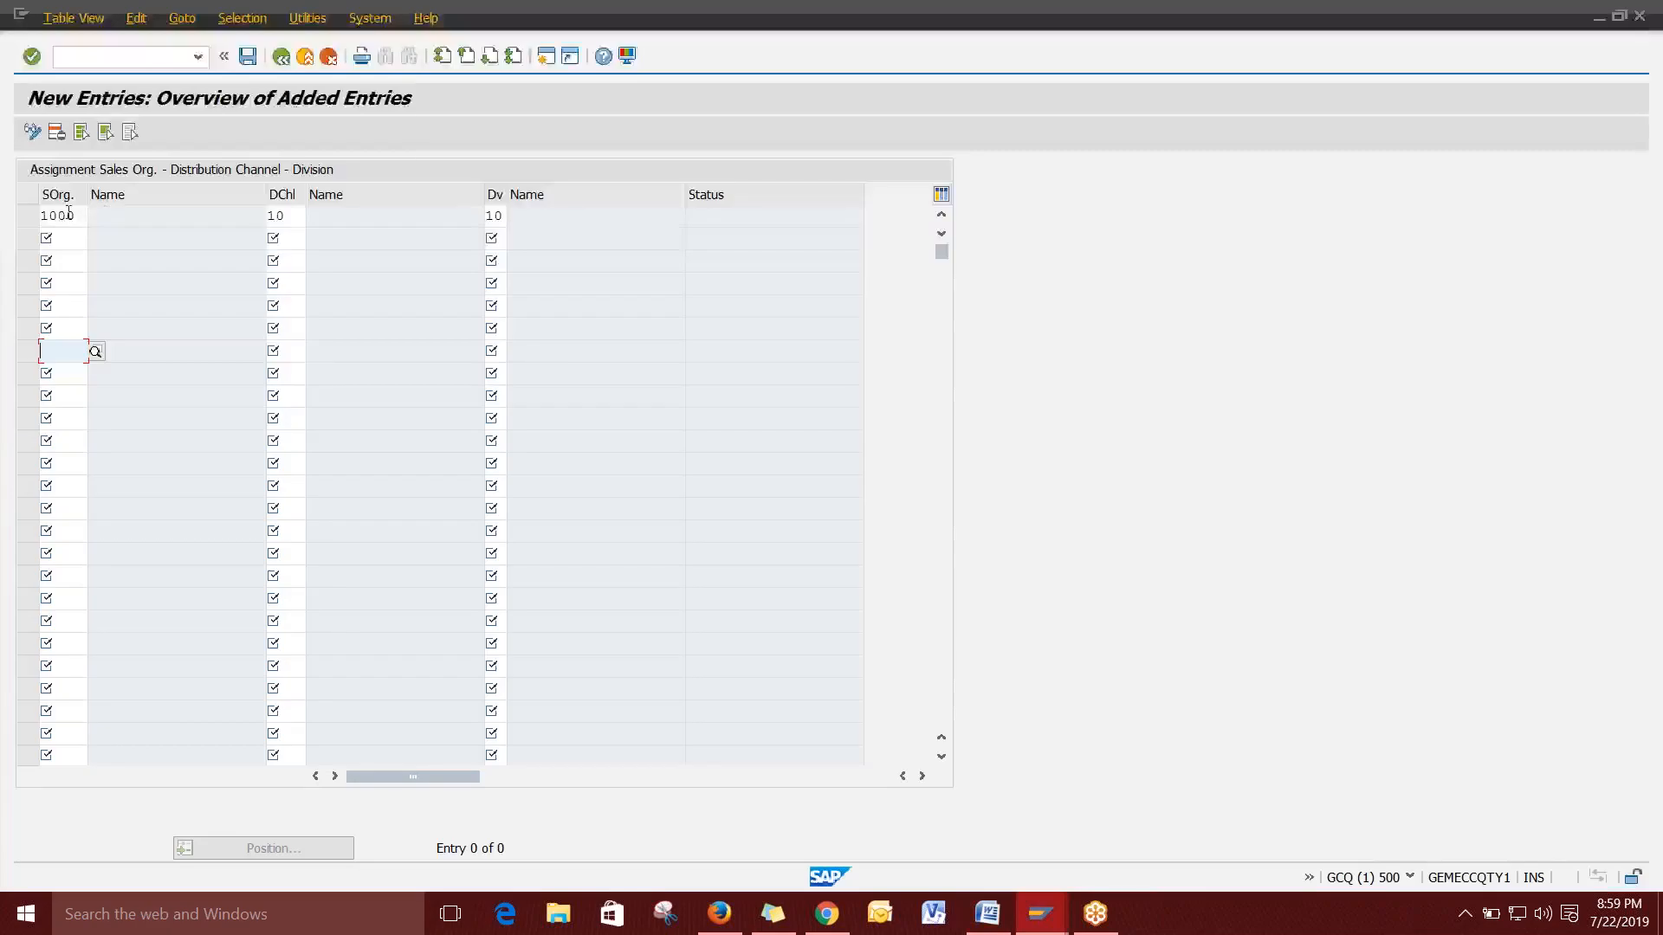
pyautogui.click(276, 217)
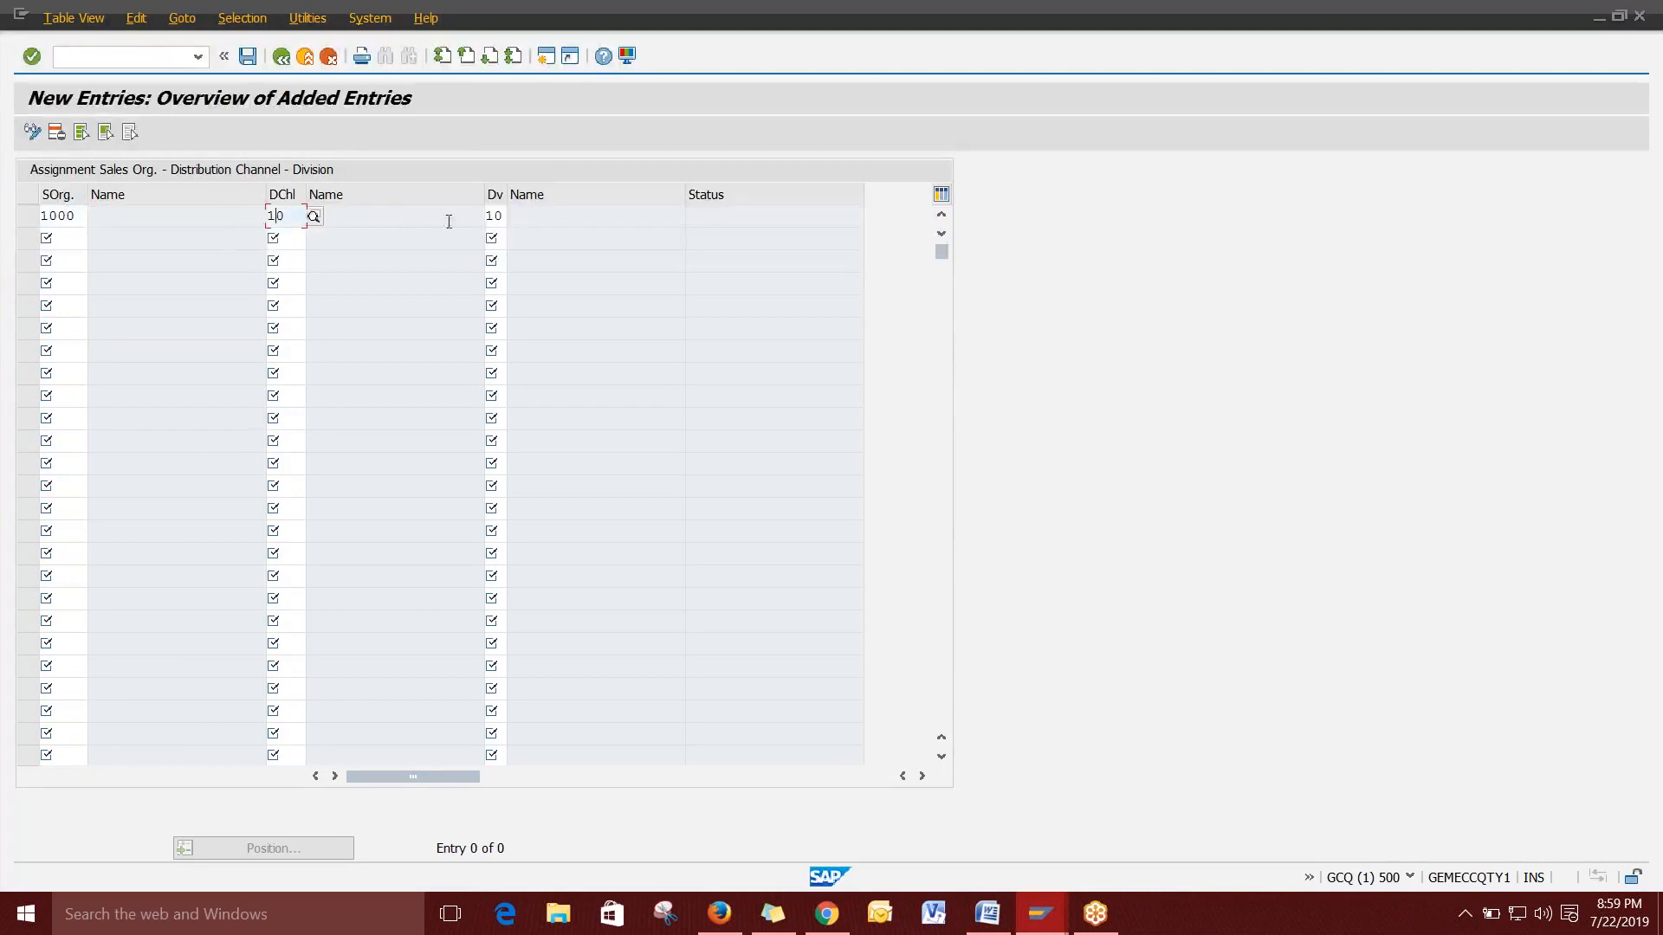
pyautogui.click(495, 216)
pyautogui.click(284, 240)
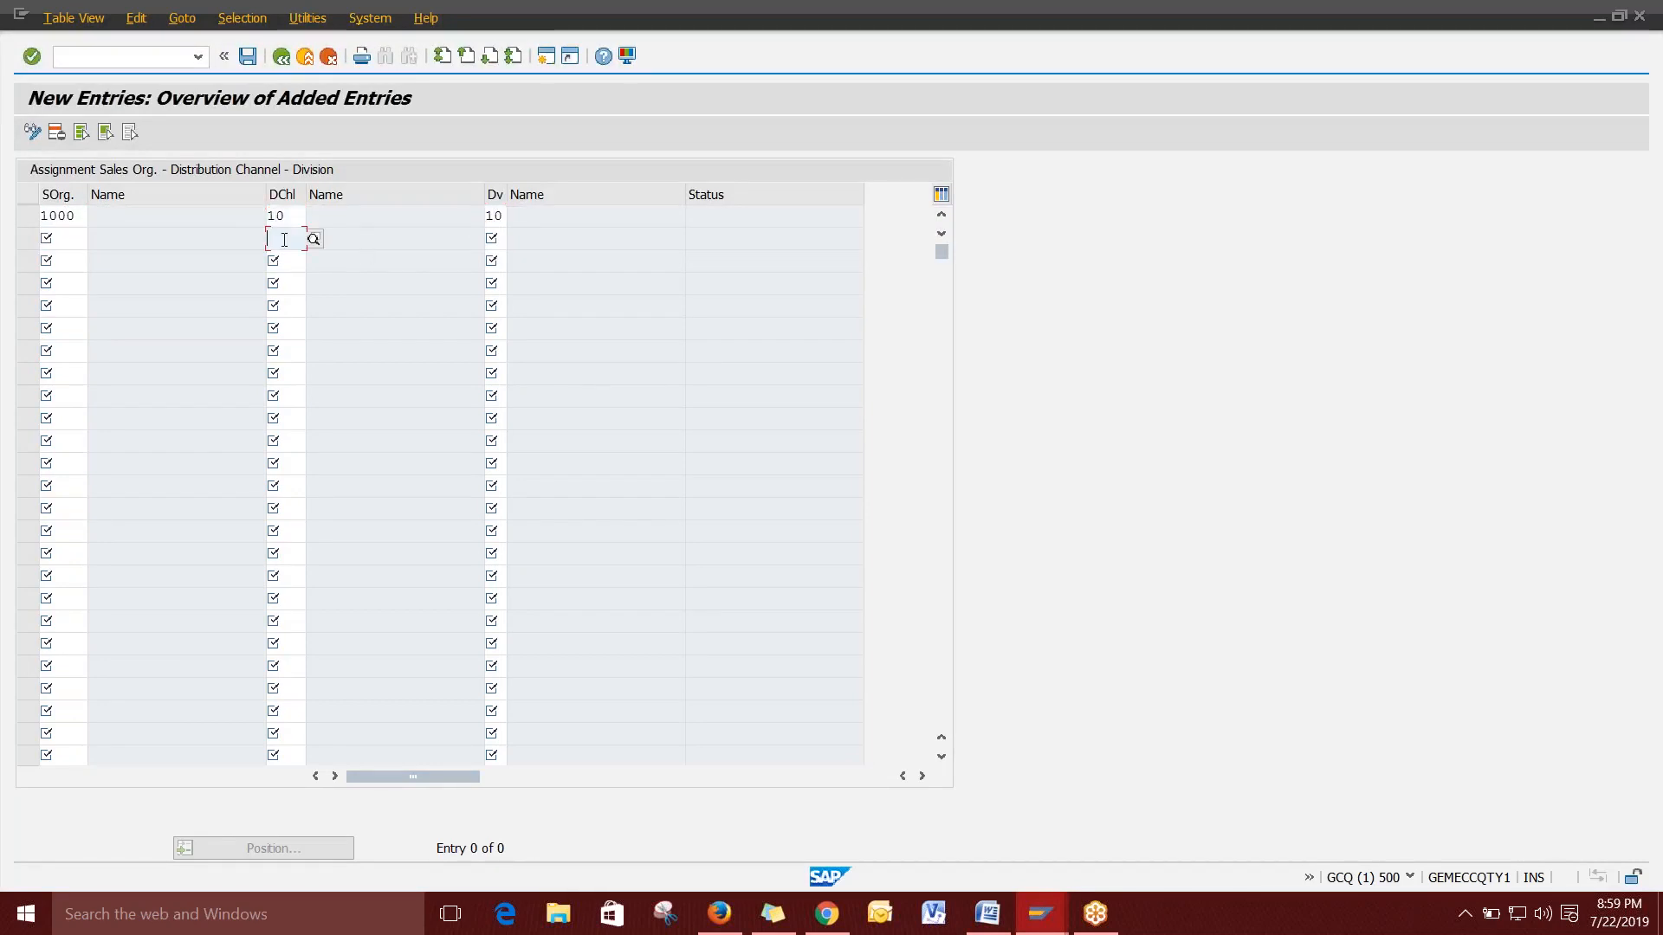
pyautogui.click(490, 238)
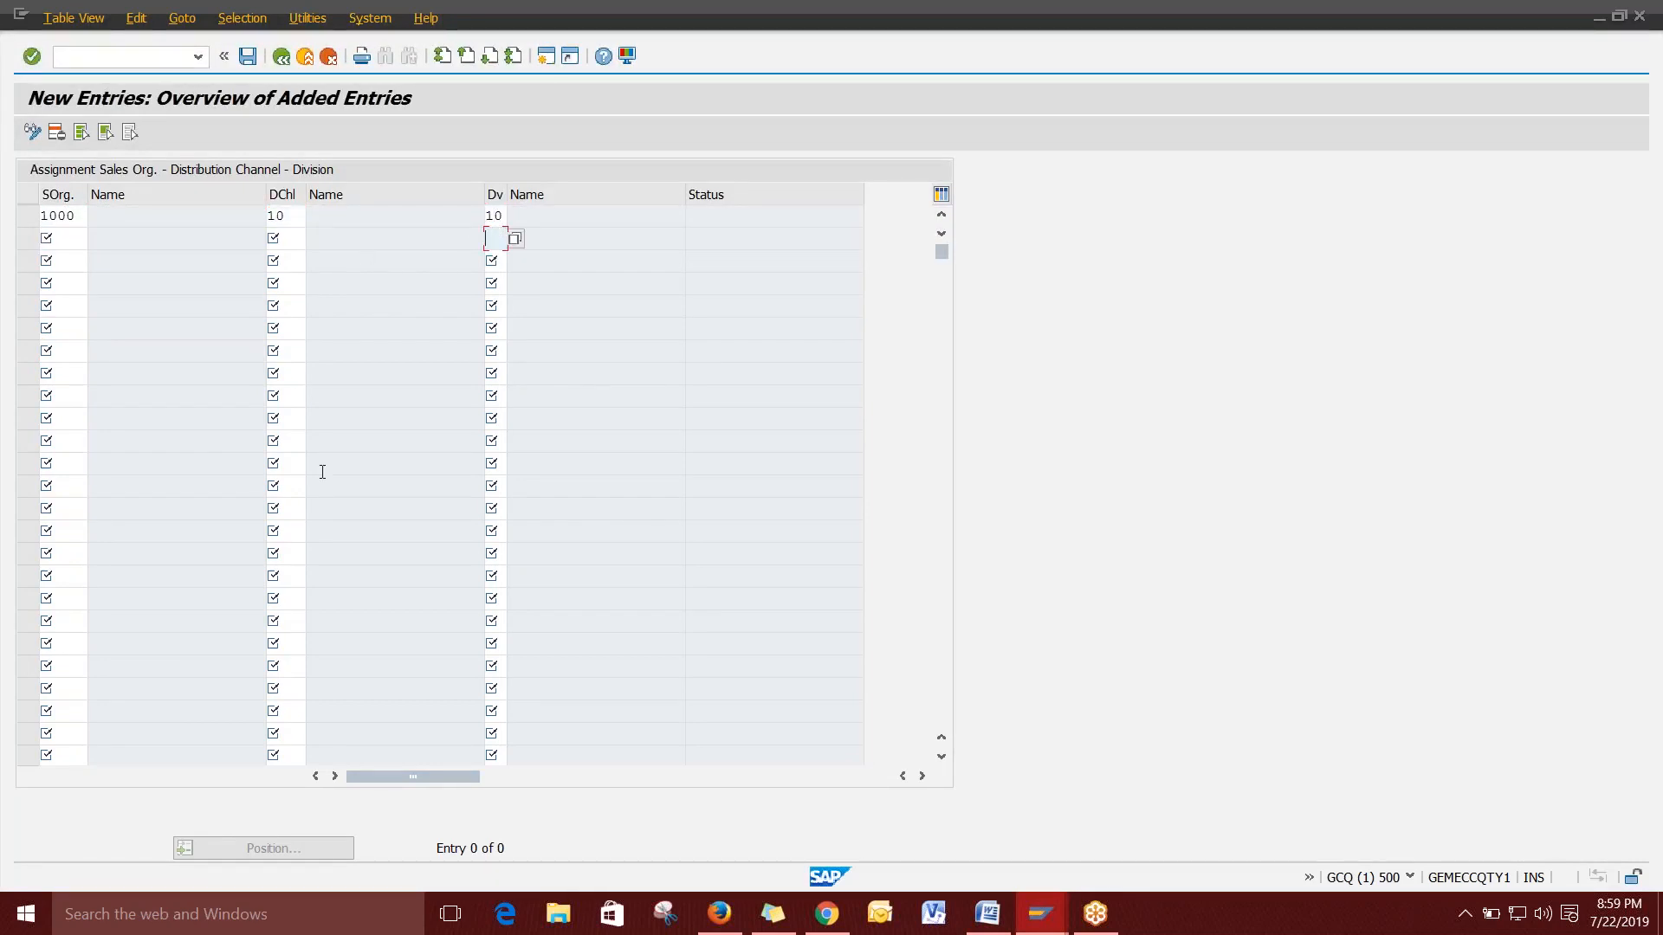
pyautogui.click(287, 236)
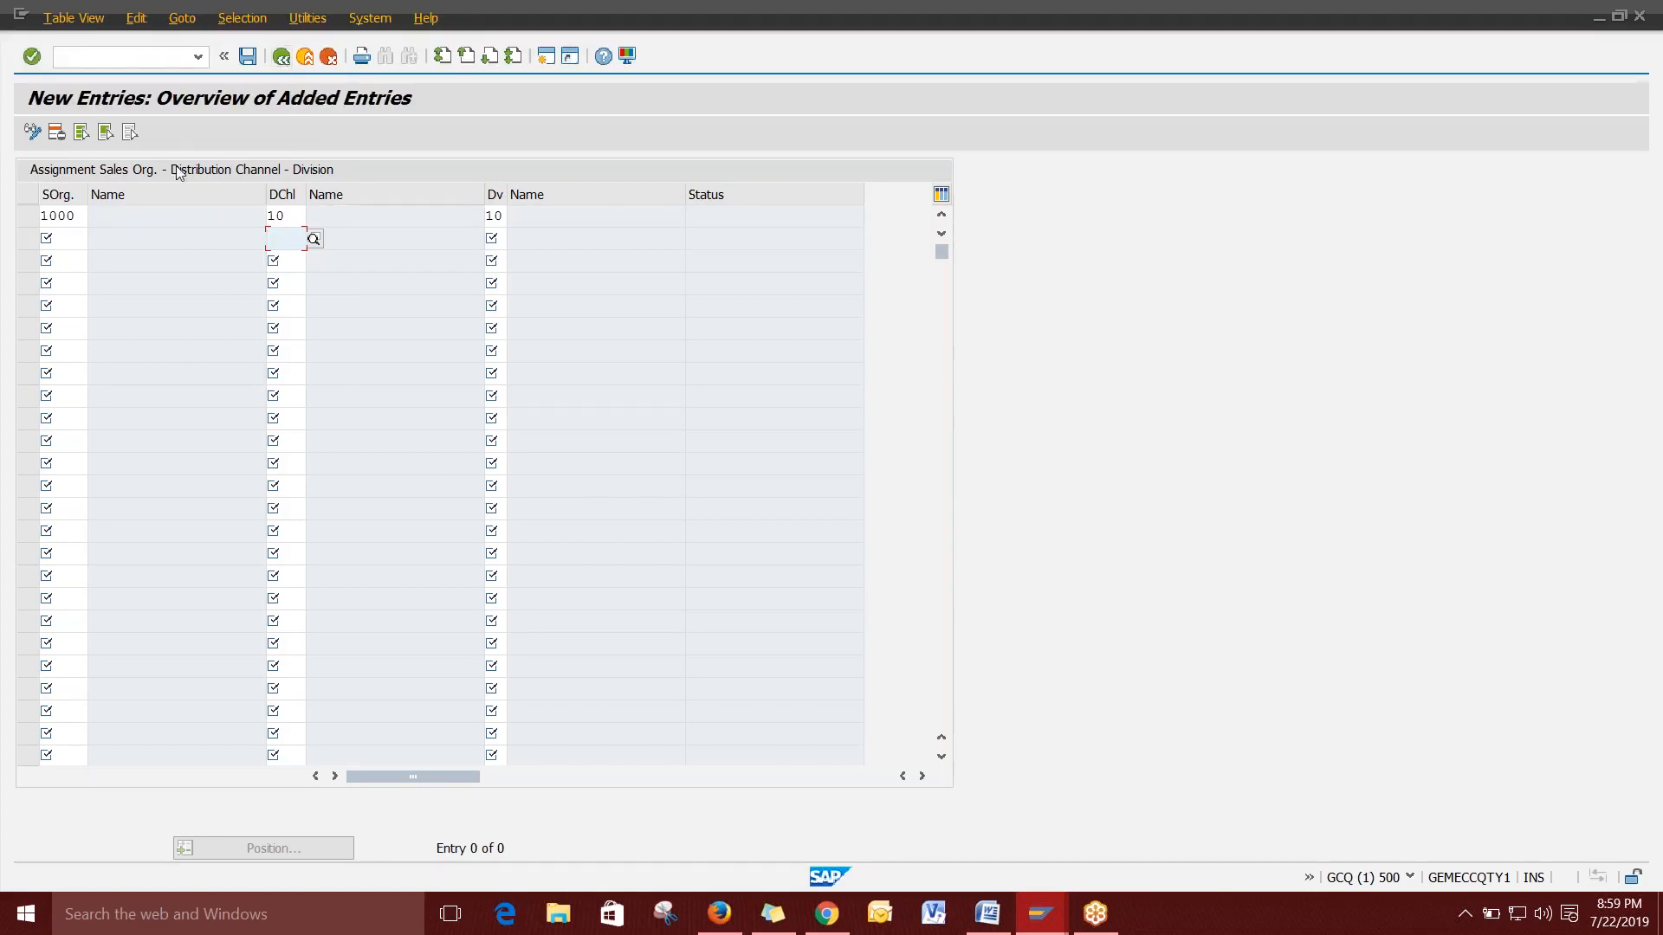
pyautogui.click(248, 61)
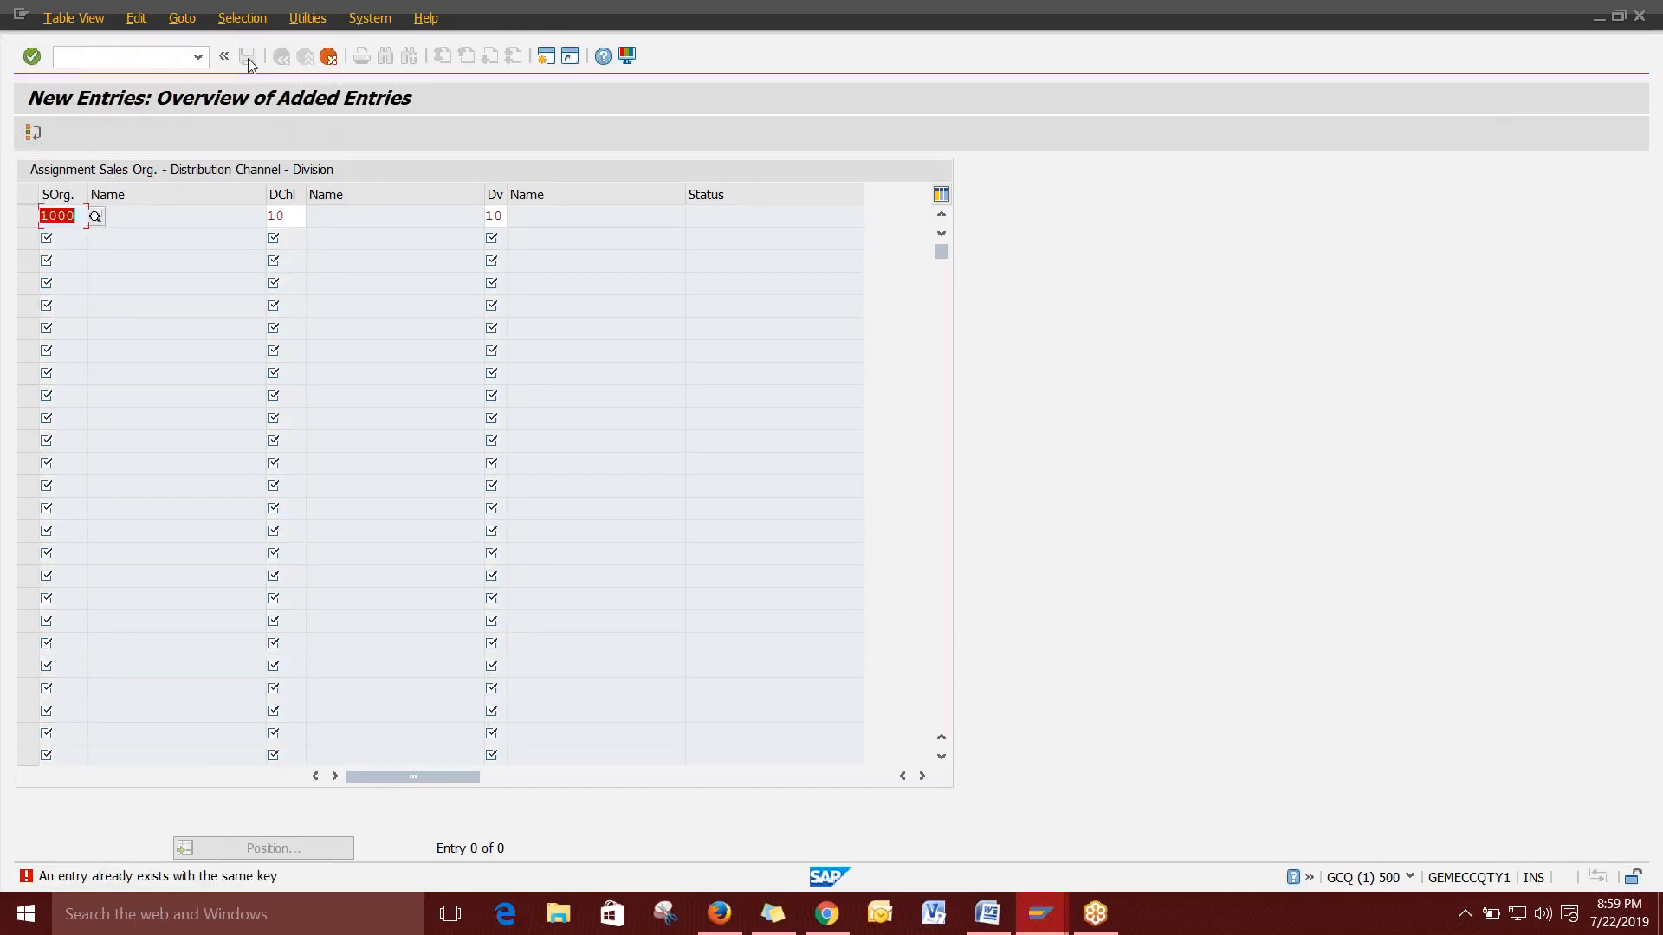
pyautogui.click(328, 58)
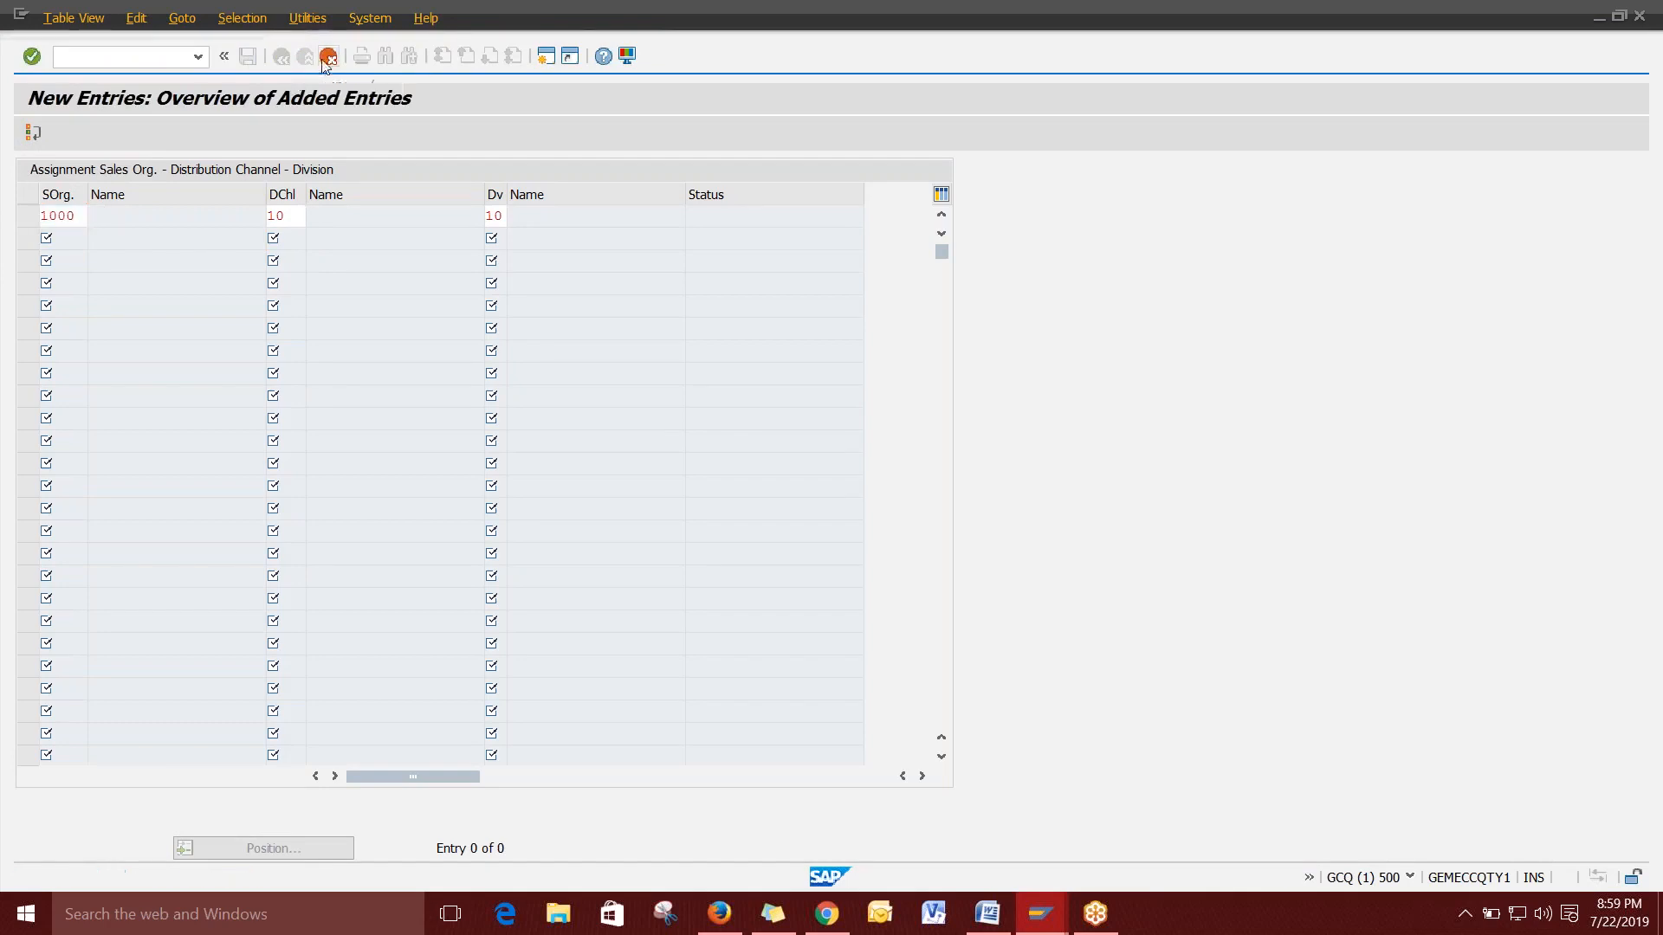
# Discard the unsaved entries and return to the 87-entry list, marking channel 10 rows.
pyautogui.click(342, 390)
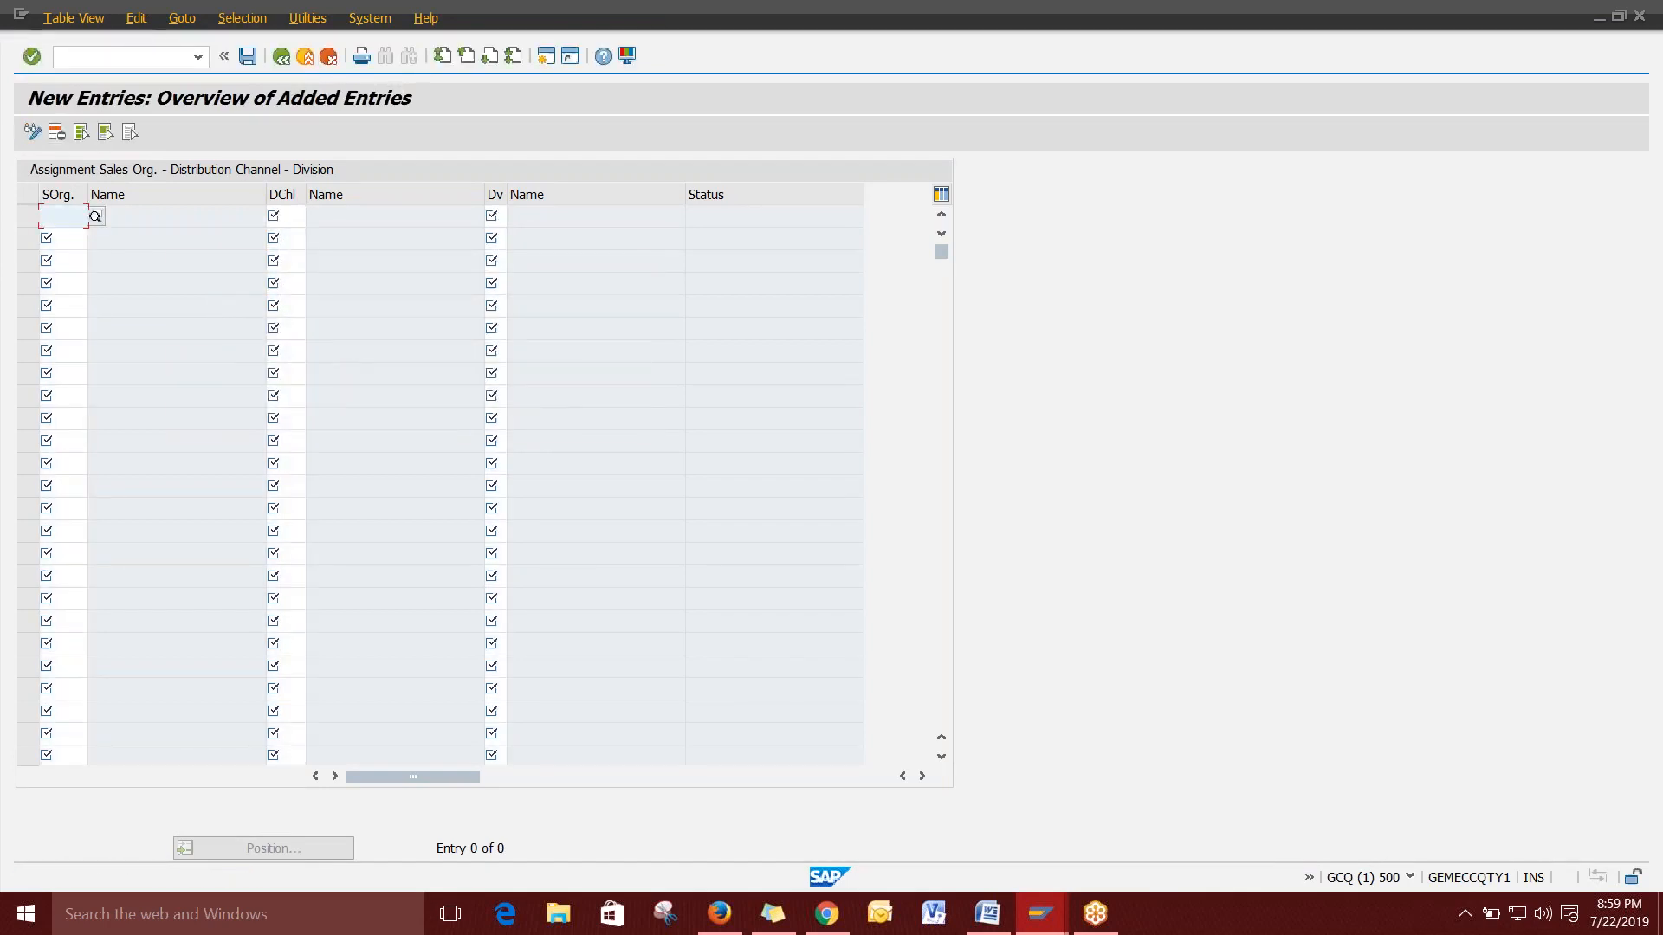
pyautogui.click(281, 61)
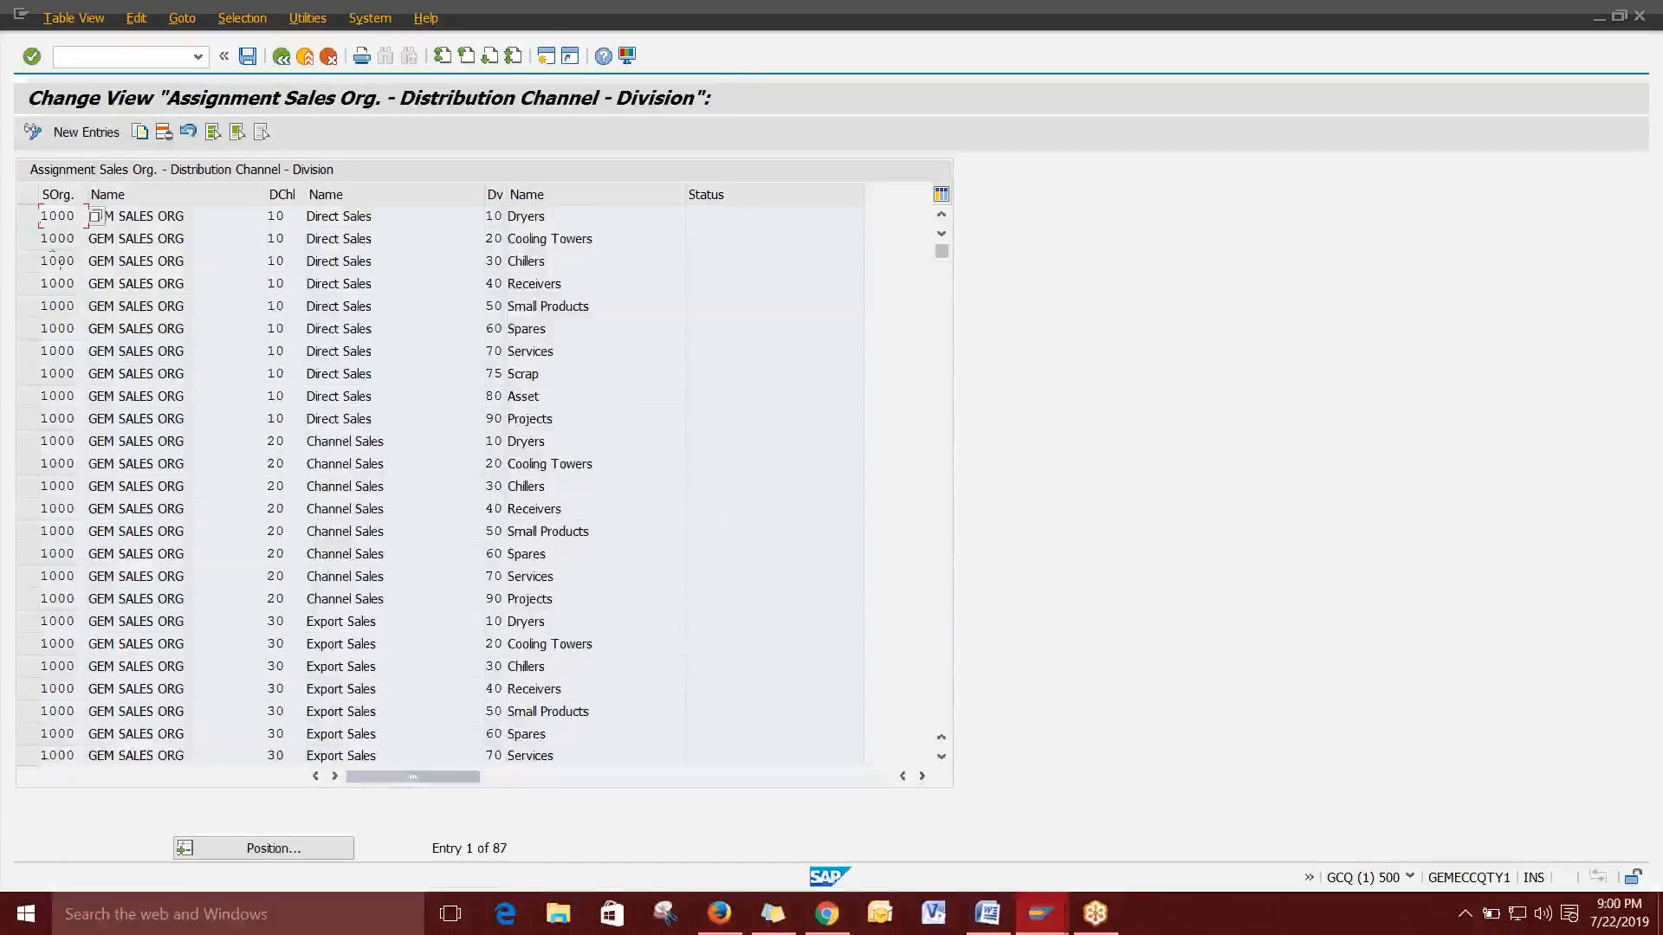
pyautogui.moveTo(86, 216)
pyautogui.mouseDown()
pyautogui.moveTo(39, 218)
pyautogui.moveTo(86, 218)
pyautogui.mouseUp()
pyautogui.moveTo(291, 218); pyautogui.dragTo(262, 219)
pyautogui.click(263, 218)
pyautogui.moveTo(504, 218); pyautogui.dragTo(484, 218)
pyautogui.click(484, 218)
pyautogui.moveTo(289, 241); pyautogui.dragTo(268, 240)
# Point out the division values and the channel 20 and 30 rows for sales org 1000.
pyautogui.click(269, 240)
pyautogui.click(502, 242)
pyautogui.click(503, 263)
pyautogui.click(502, 283)
pyautogui.click(503, 326)
pyautogui.doubleClick(500, 349)
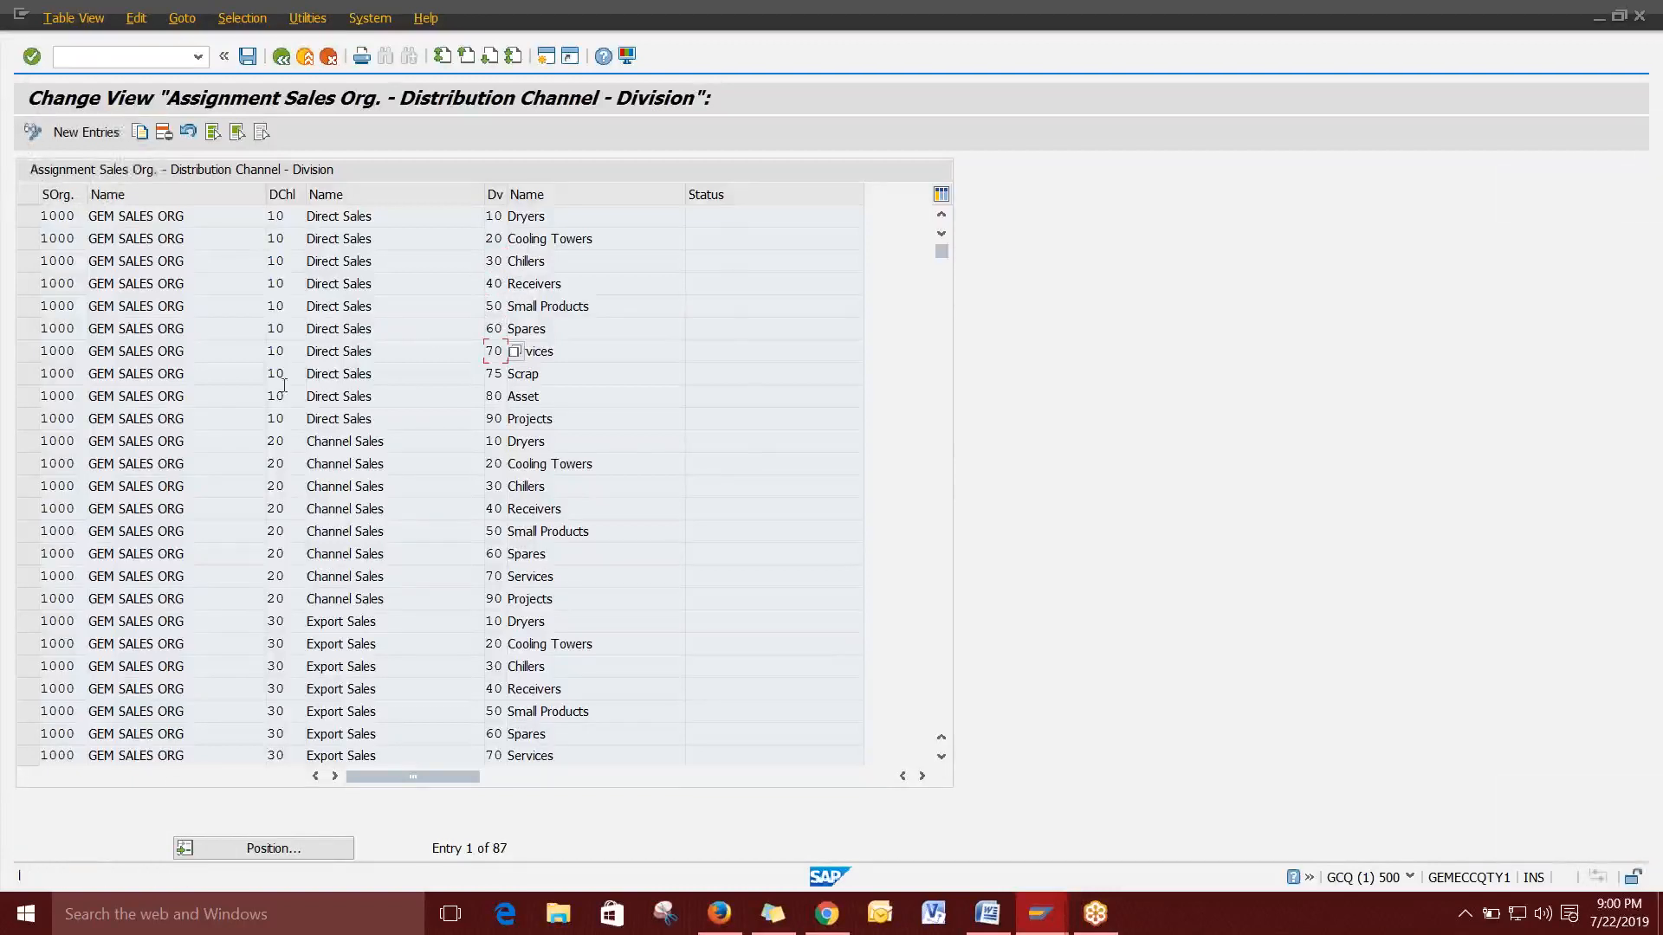
pyautogui.click(276, 441)
pyautogui.click(275, 599)
pyautogui.click(276, 643)
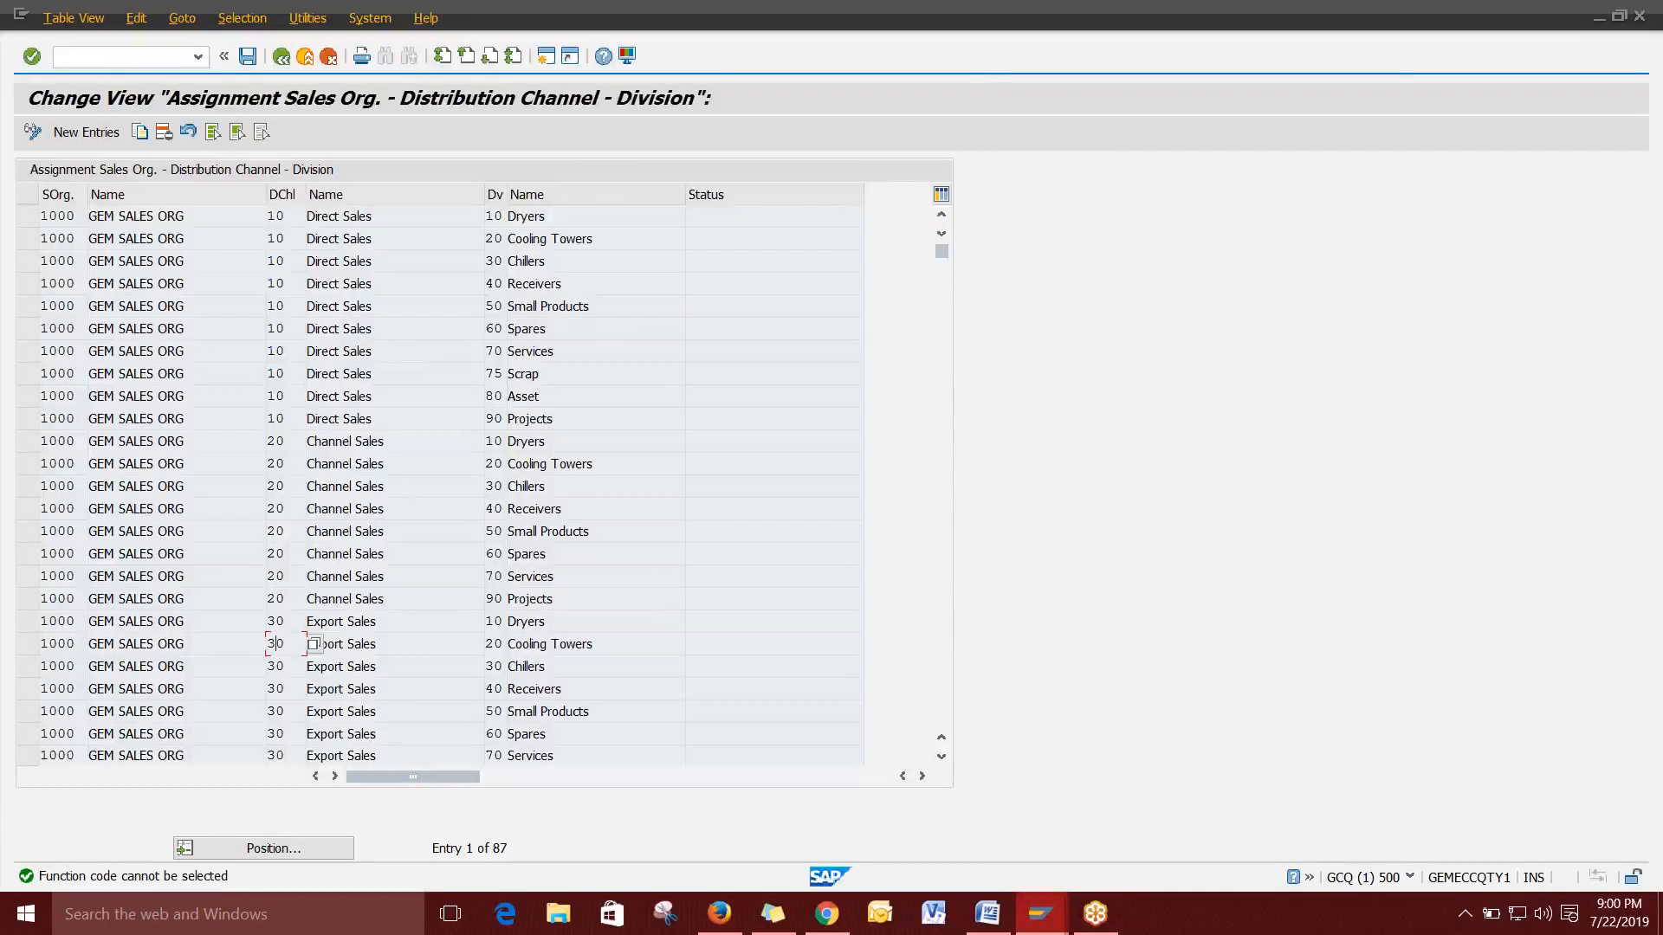
pyautogui.hotkey('alt', 'Tab')
pyautogui.scroll(10, 746, 497)
pyautogui.scroll(20, 833, 520)
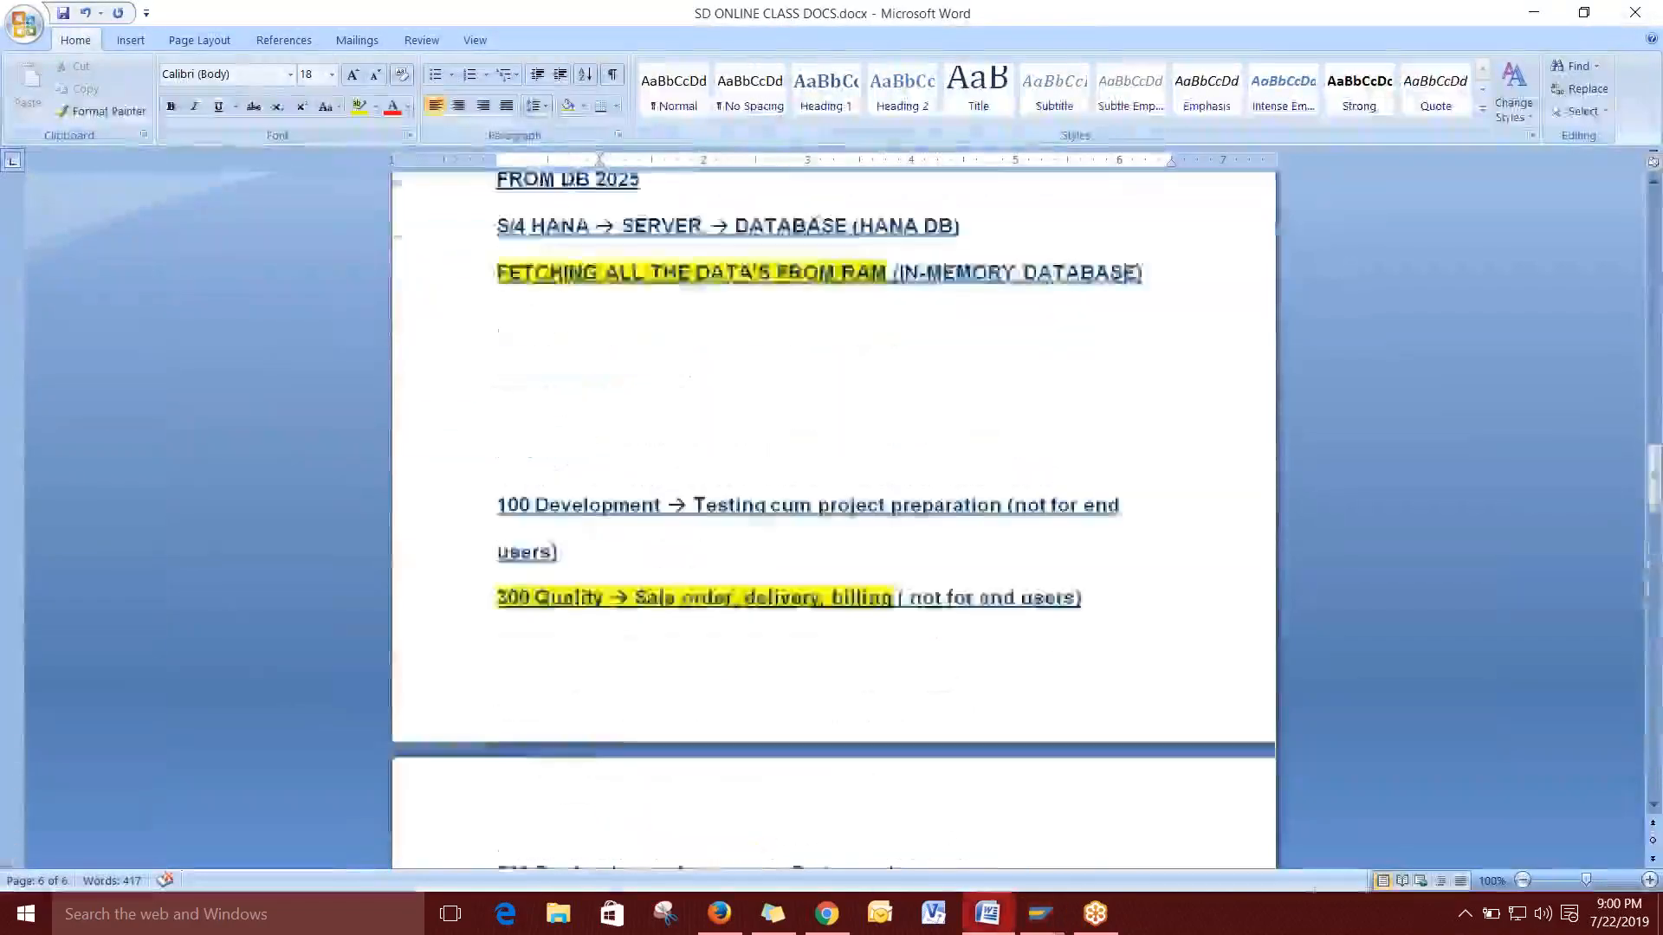
pyautogui.scroll(10, 551, 529)
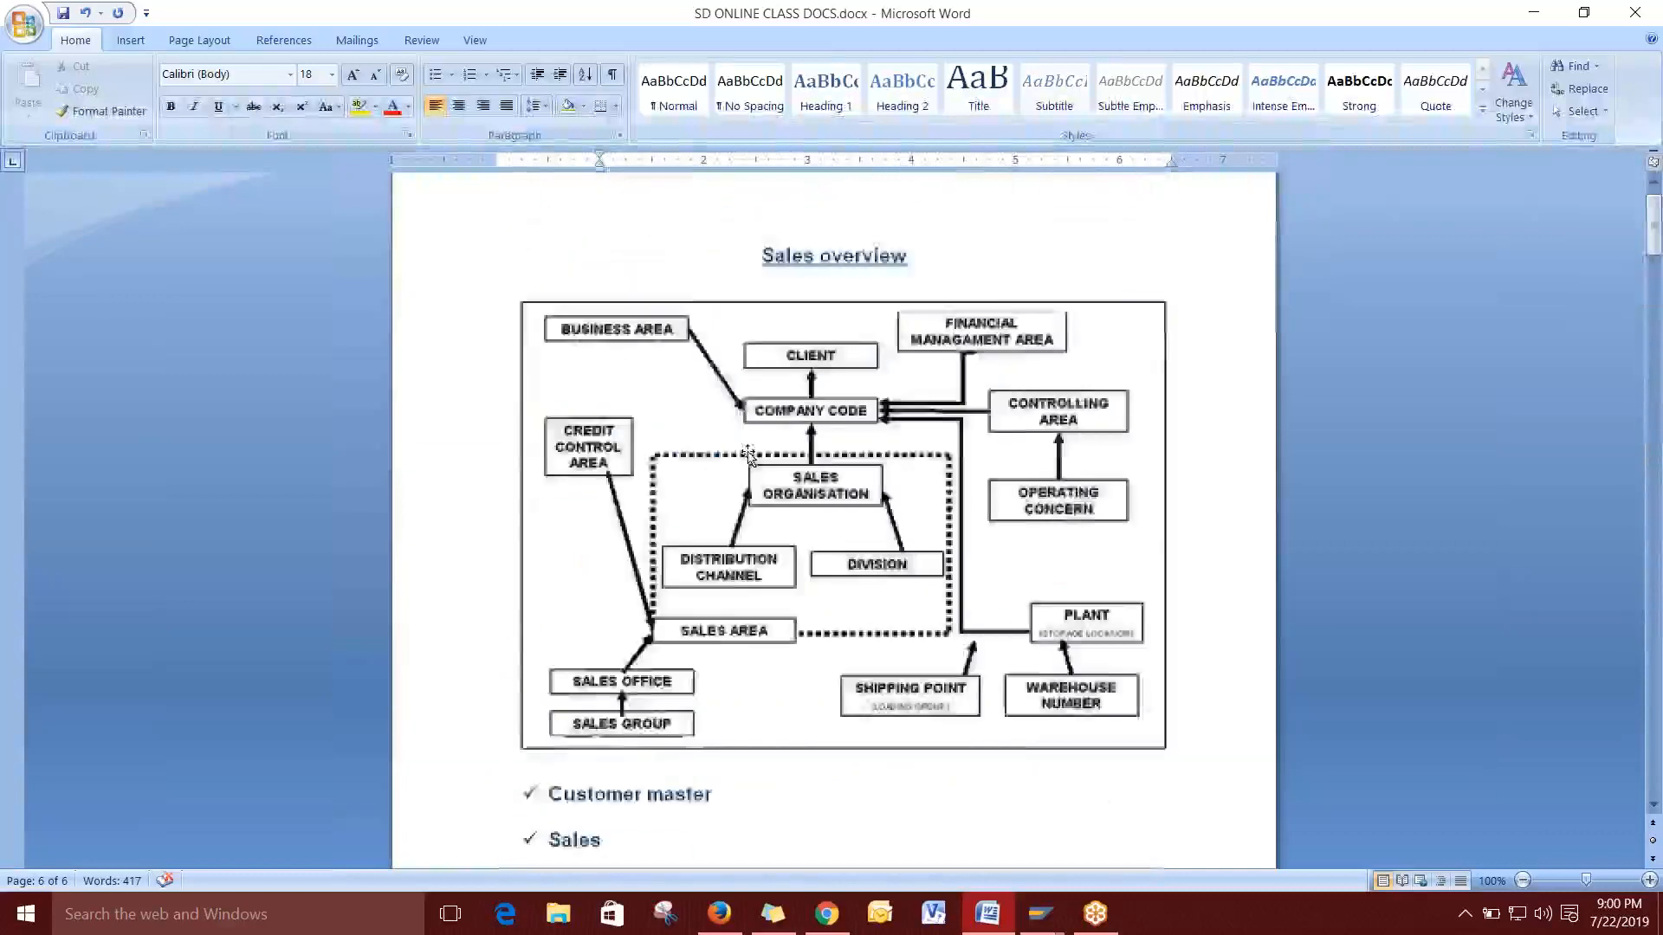
pyautogui.hotkey('alt', 'Tab')
# Back in the IMG tree, expand Definition > Financial Accounting and select Define Credit Control Area.
pyautogui.click(282, 57)
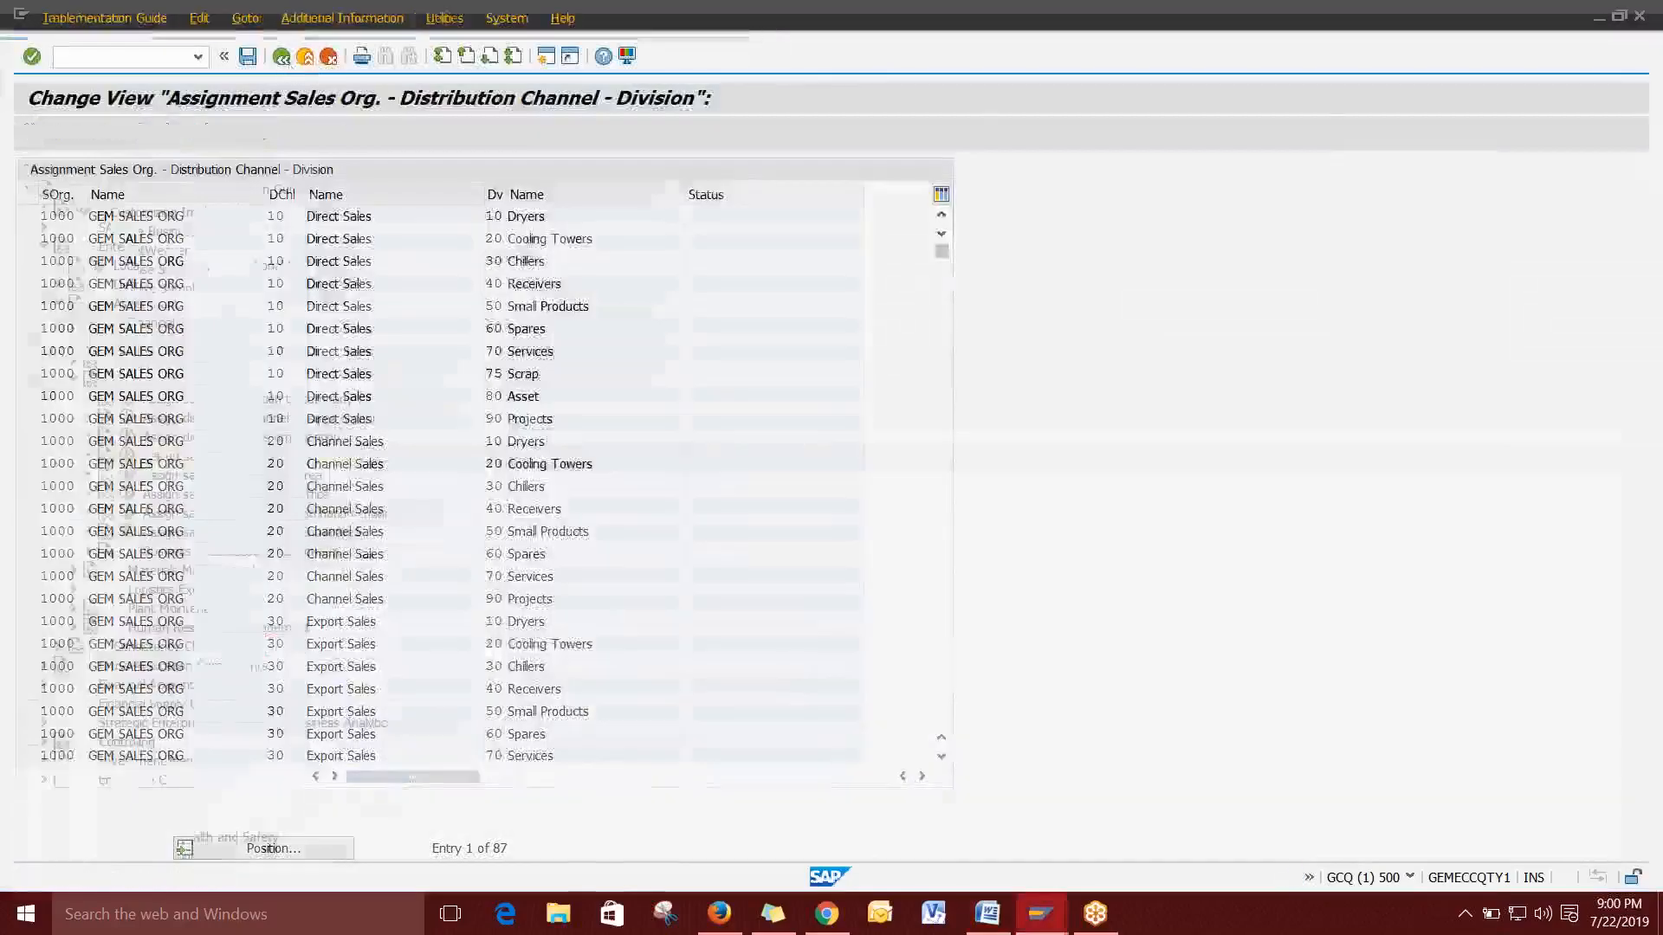
pyautogui.click(74, 382)
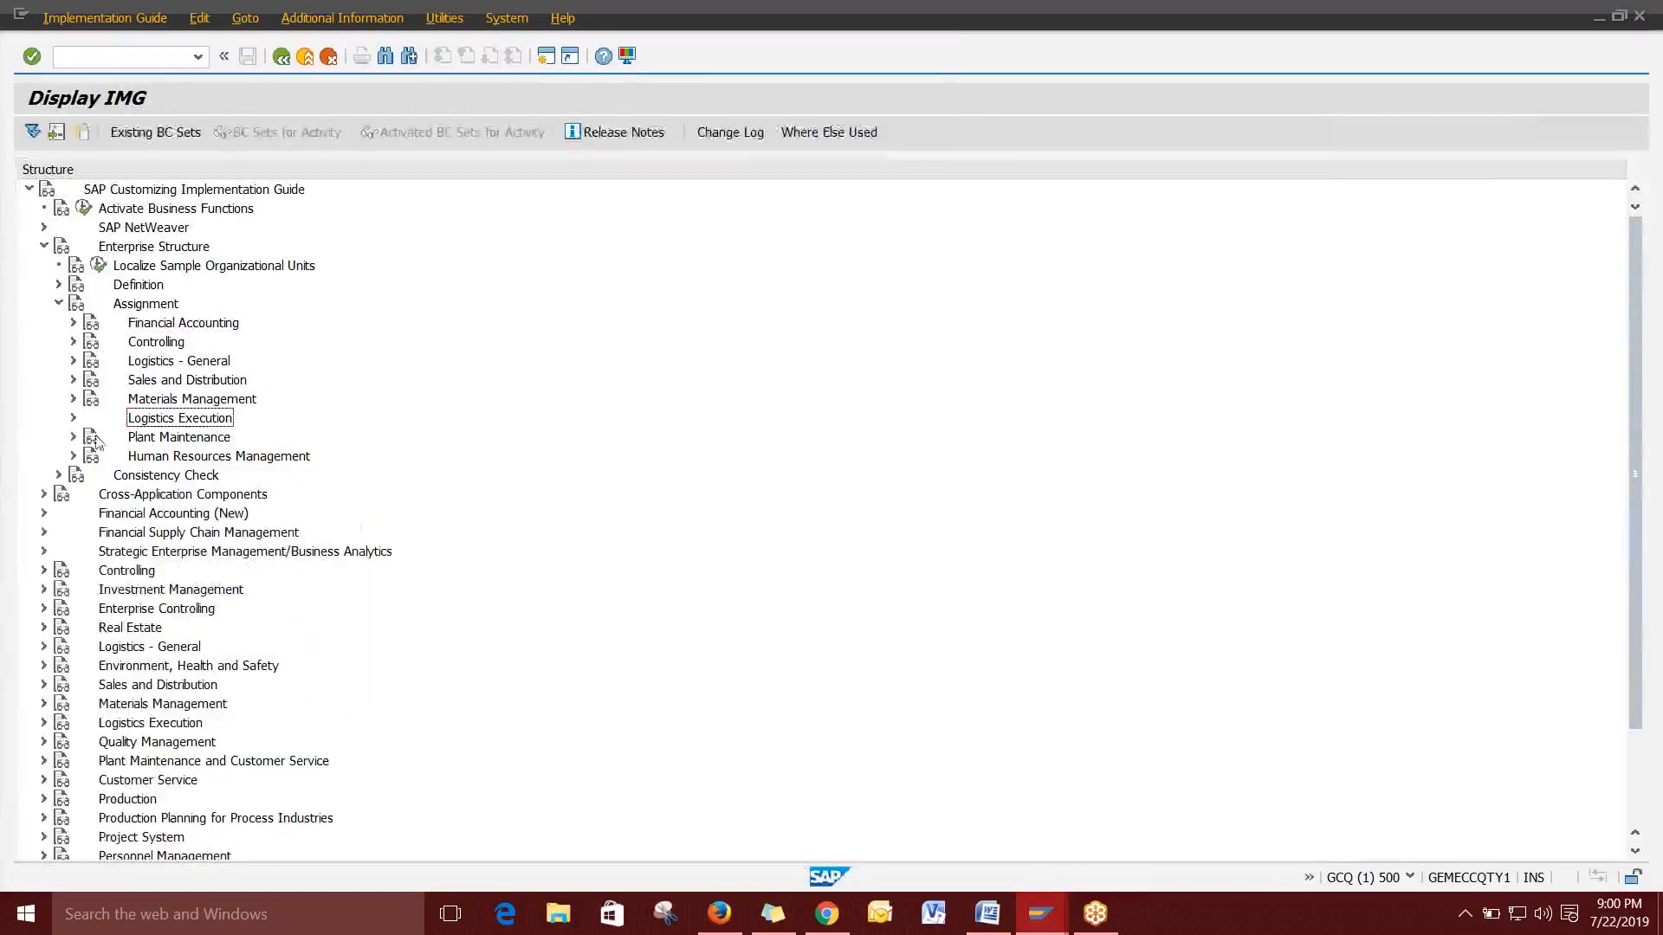
pyautogui.click(59, 303)
pyautogui.click(59, 285)
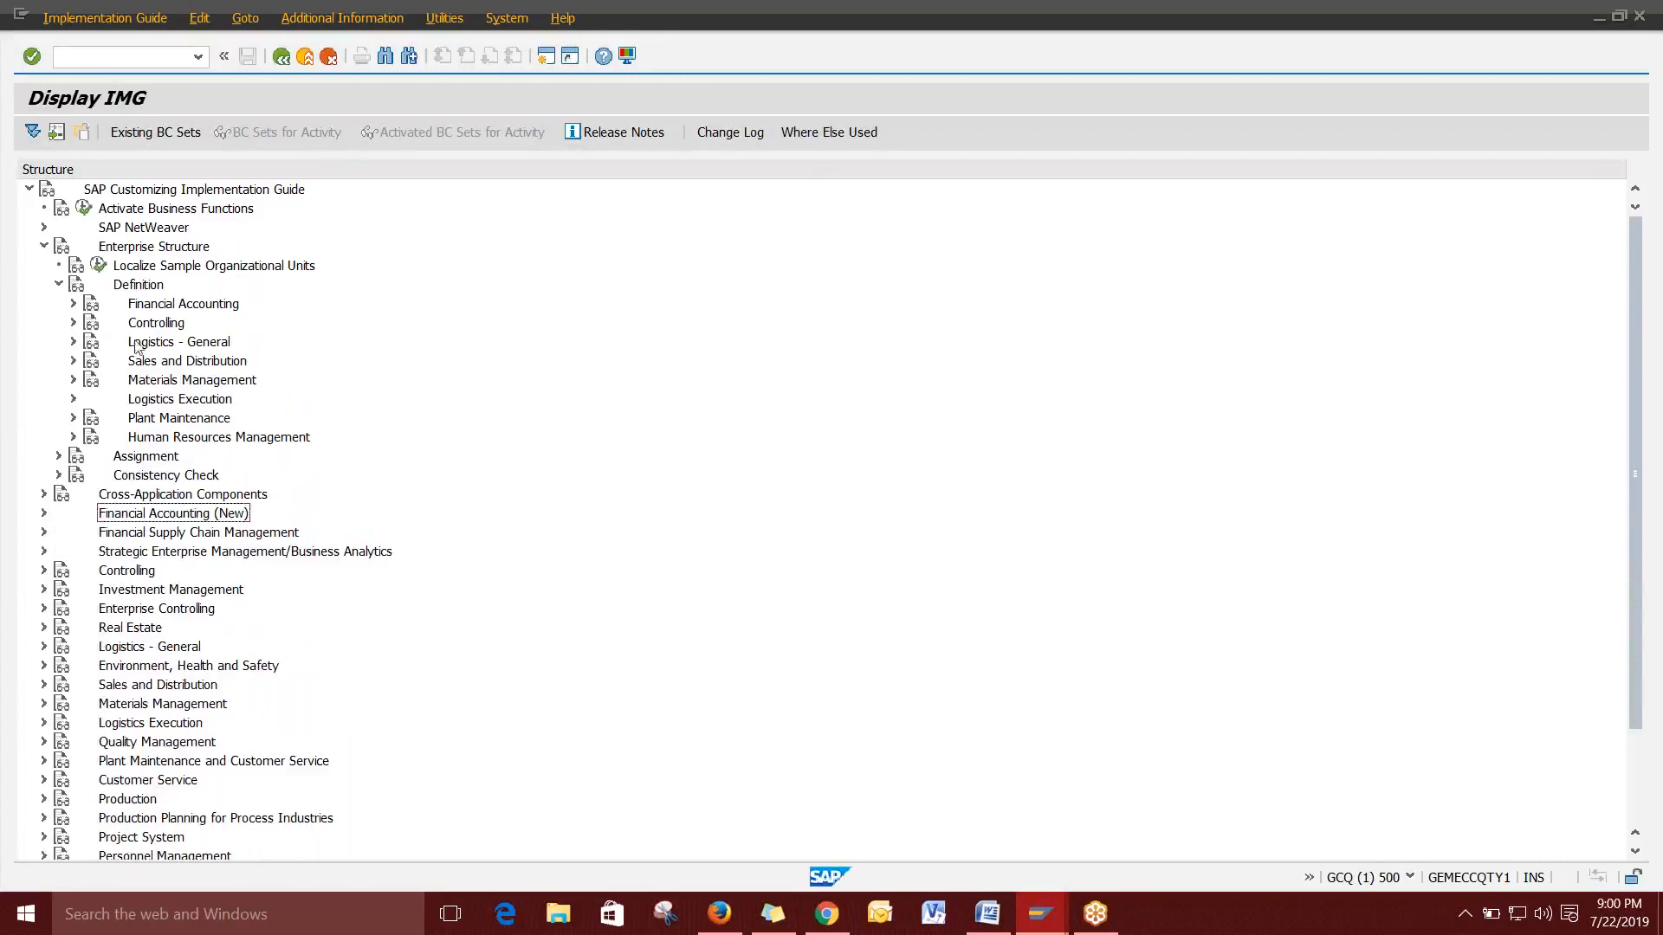
pyautogui.click(73, 305)
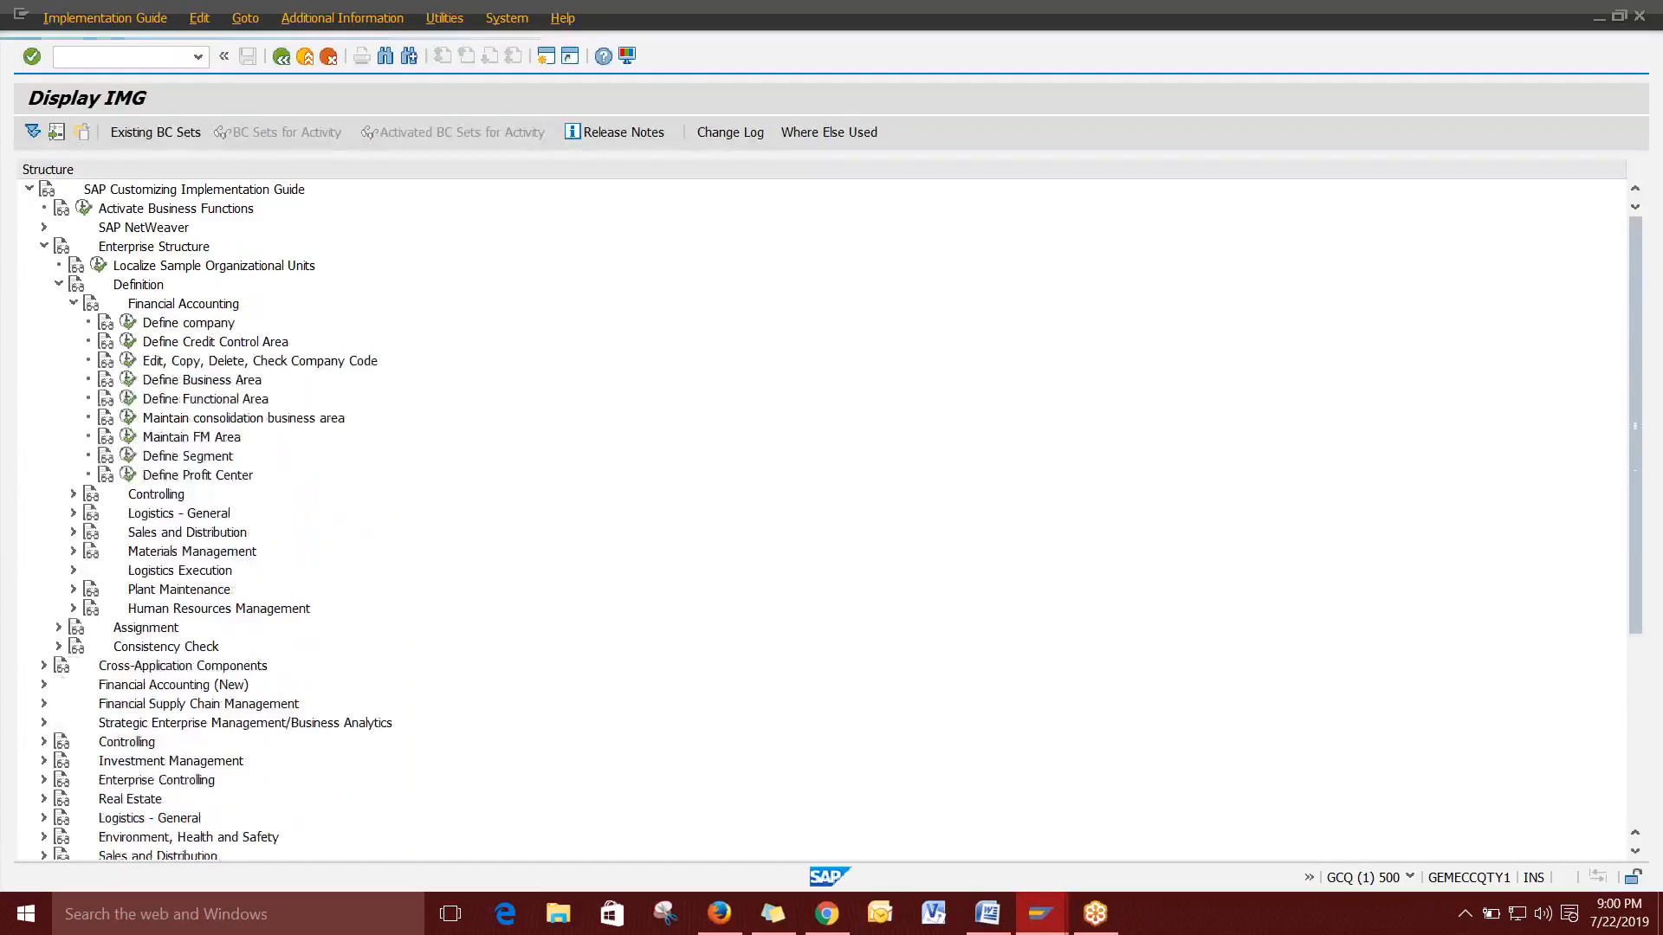
pyautogui.click(74, 305)
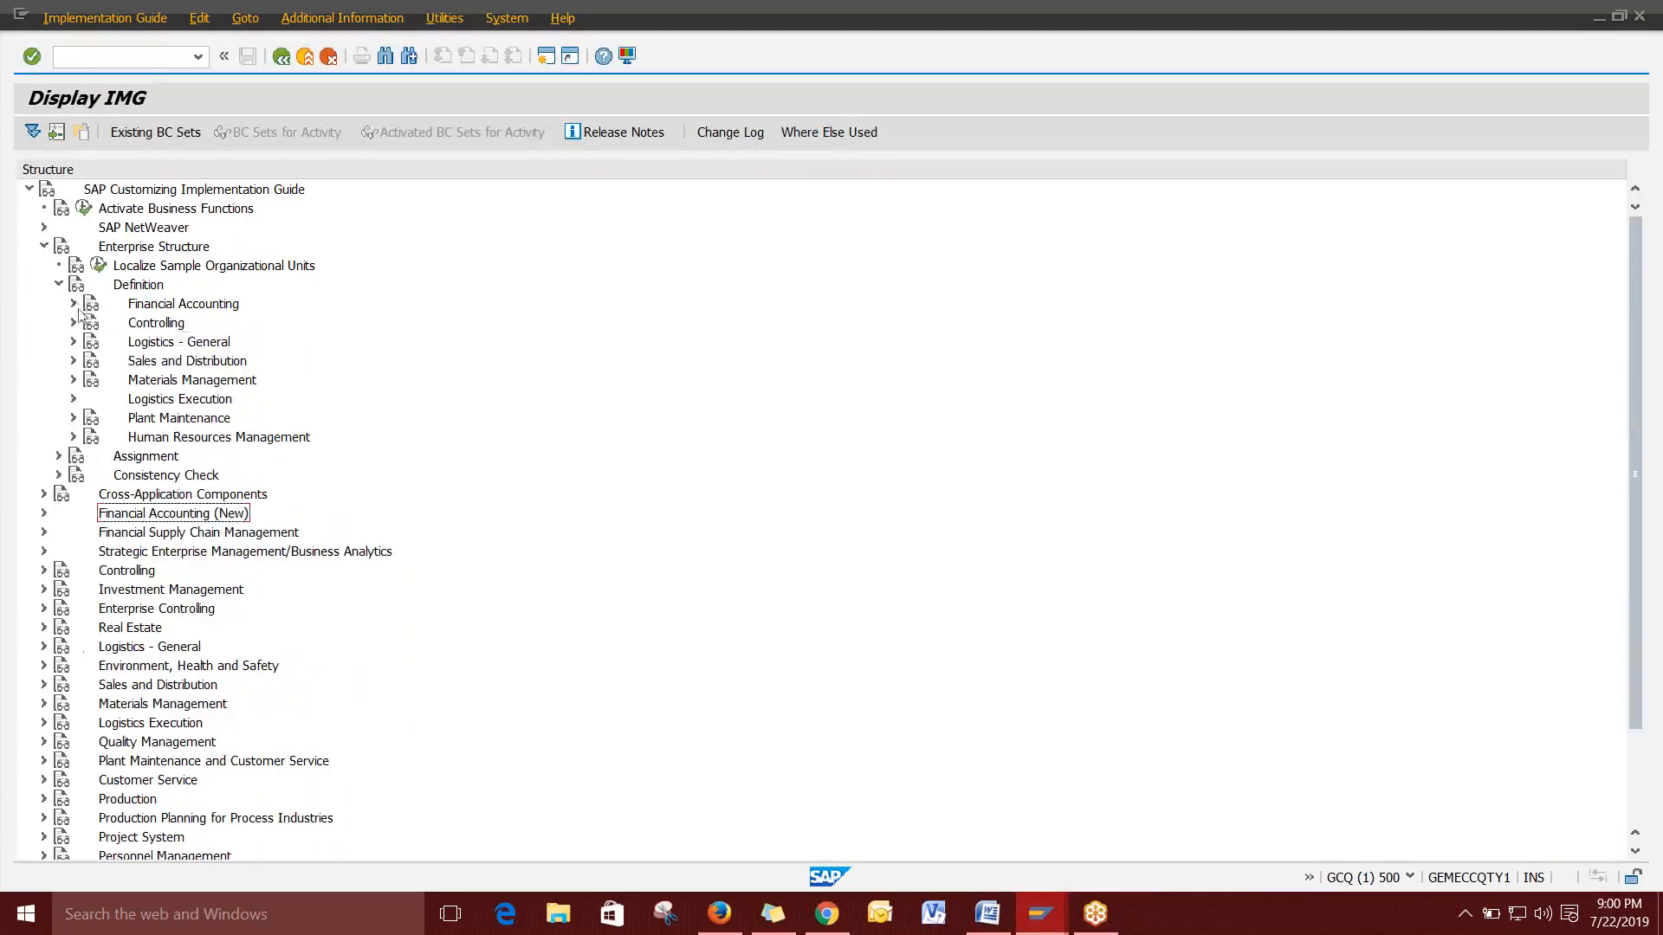
pyautogui.click(73, 323)
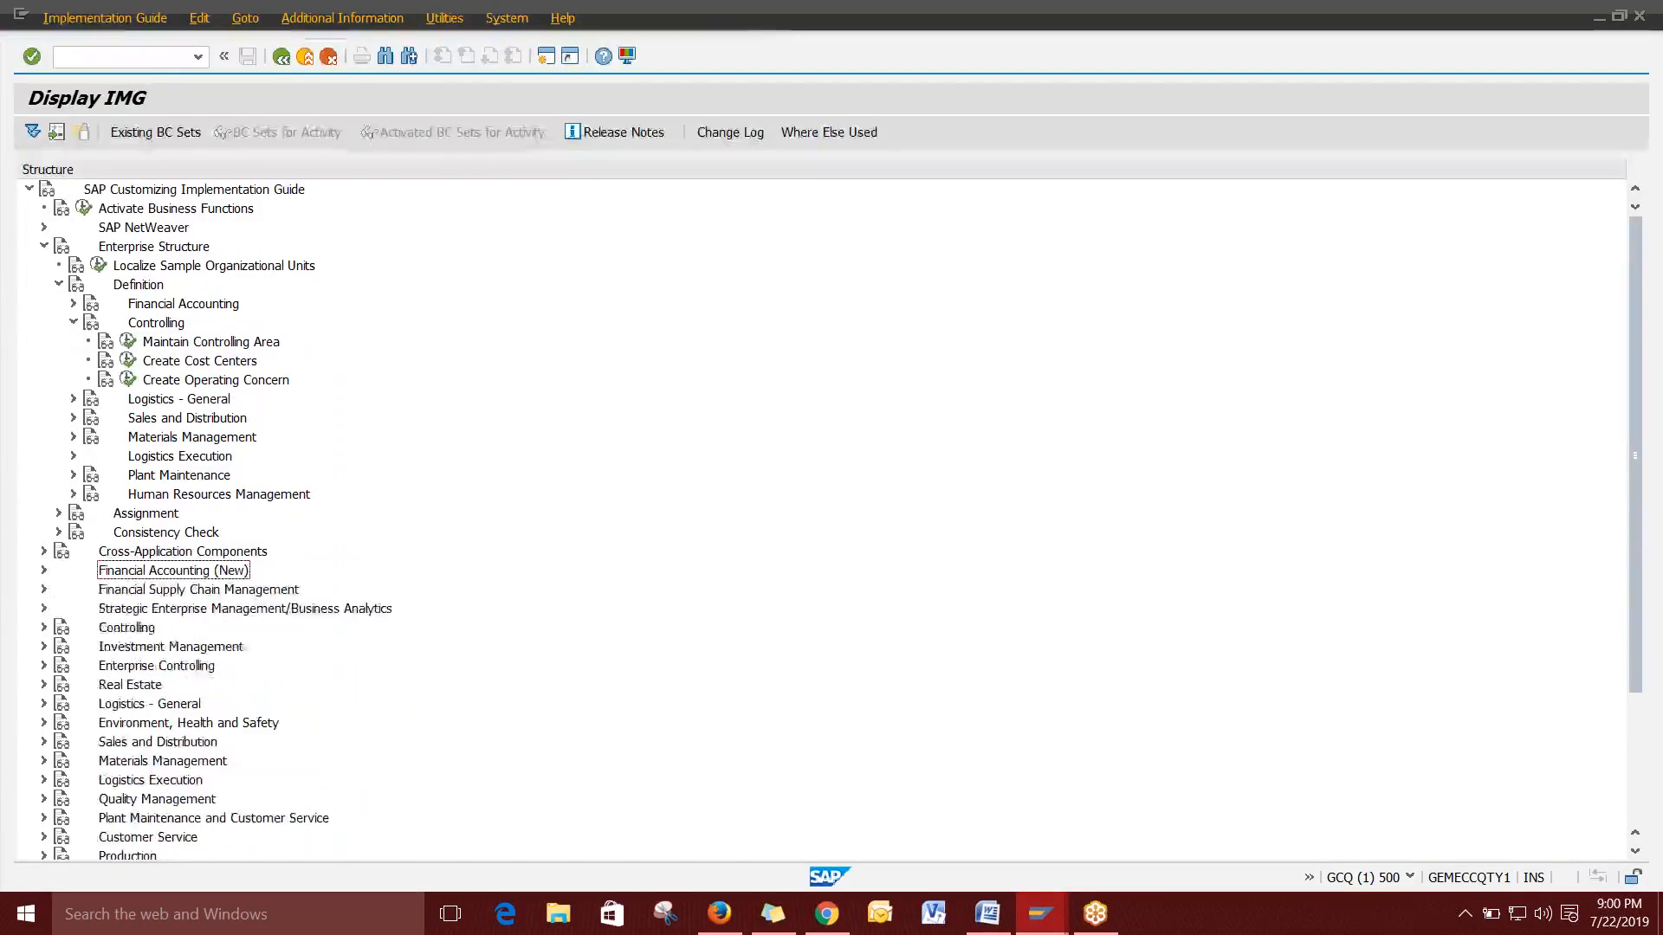
pyautogui.click(75, 324)
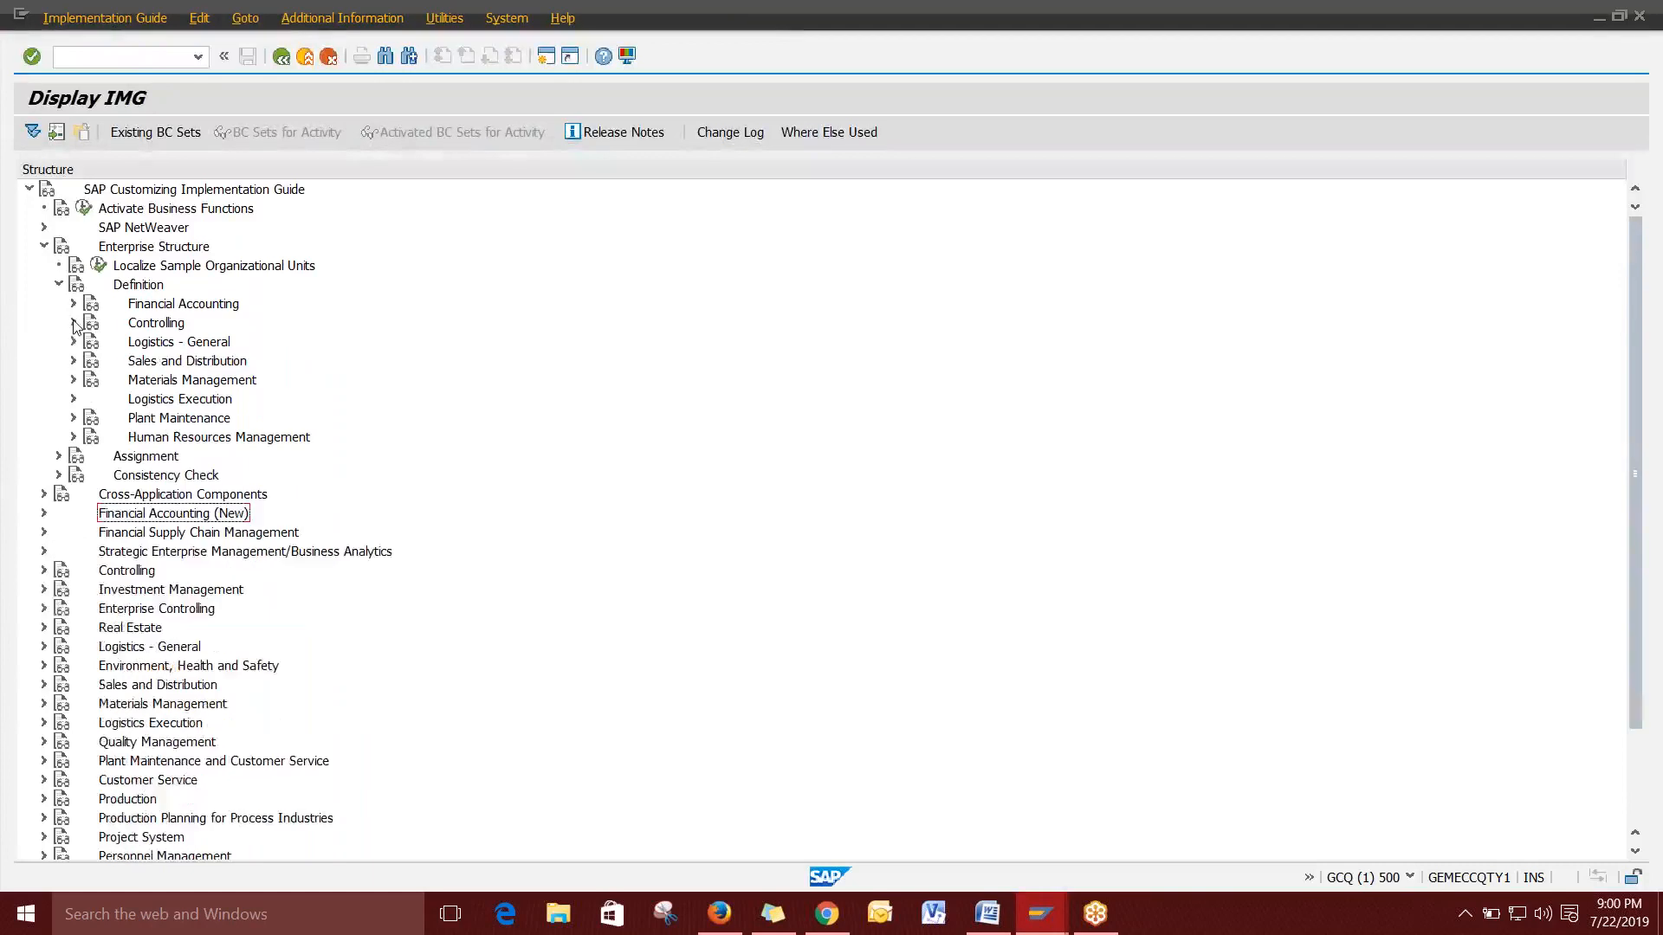
pyautogui.click(73, 304)
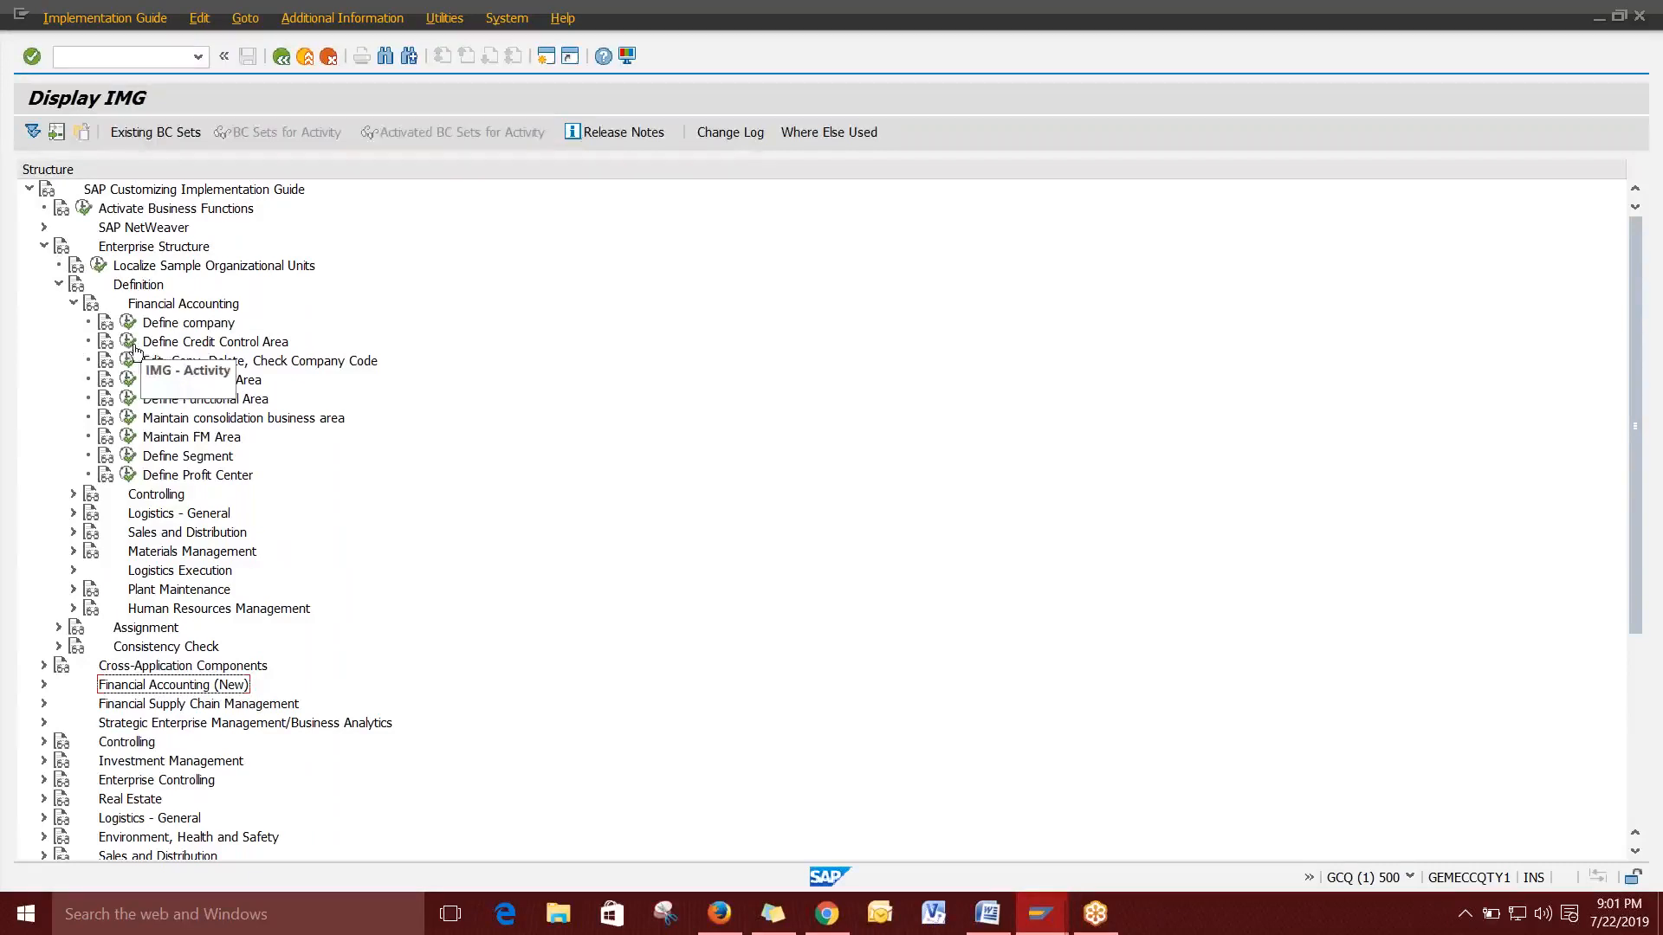
pyautogui.click(164, 345)
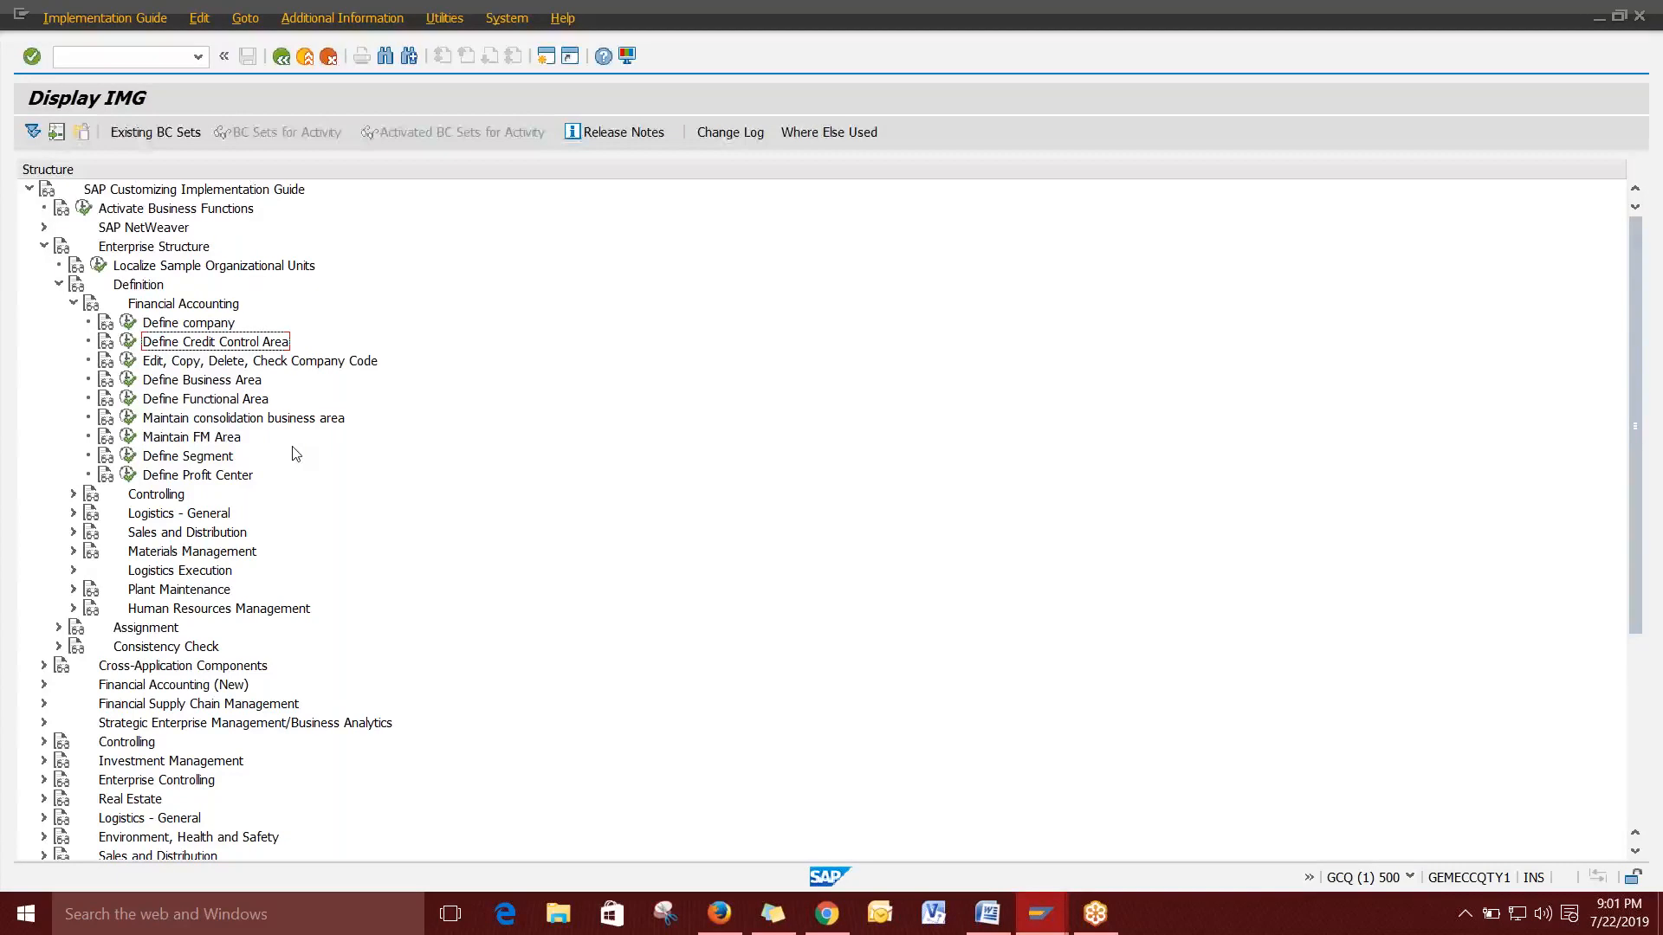
# Create credit control area 1000 with currency INR (Indian Rupee) and save it.
pyautogui.click(130, 343)
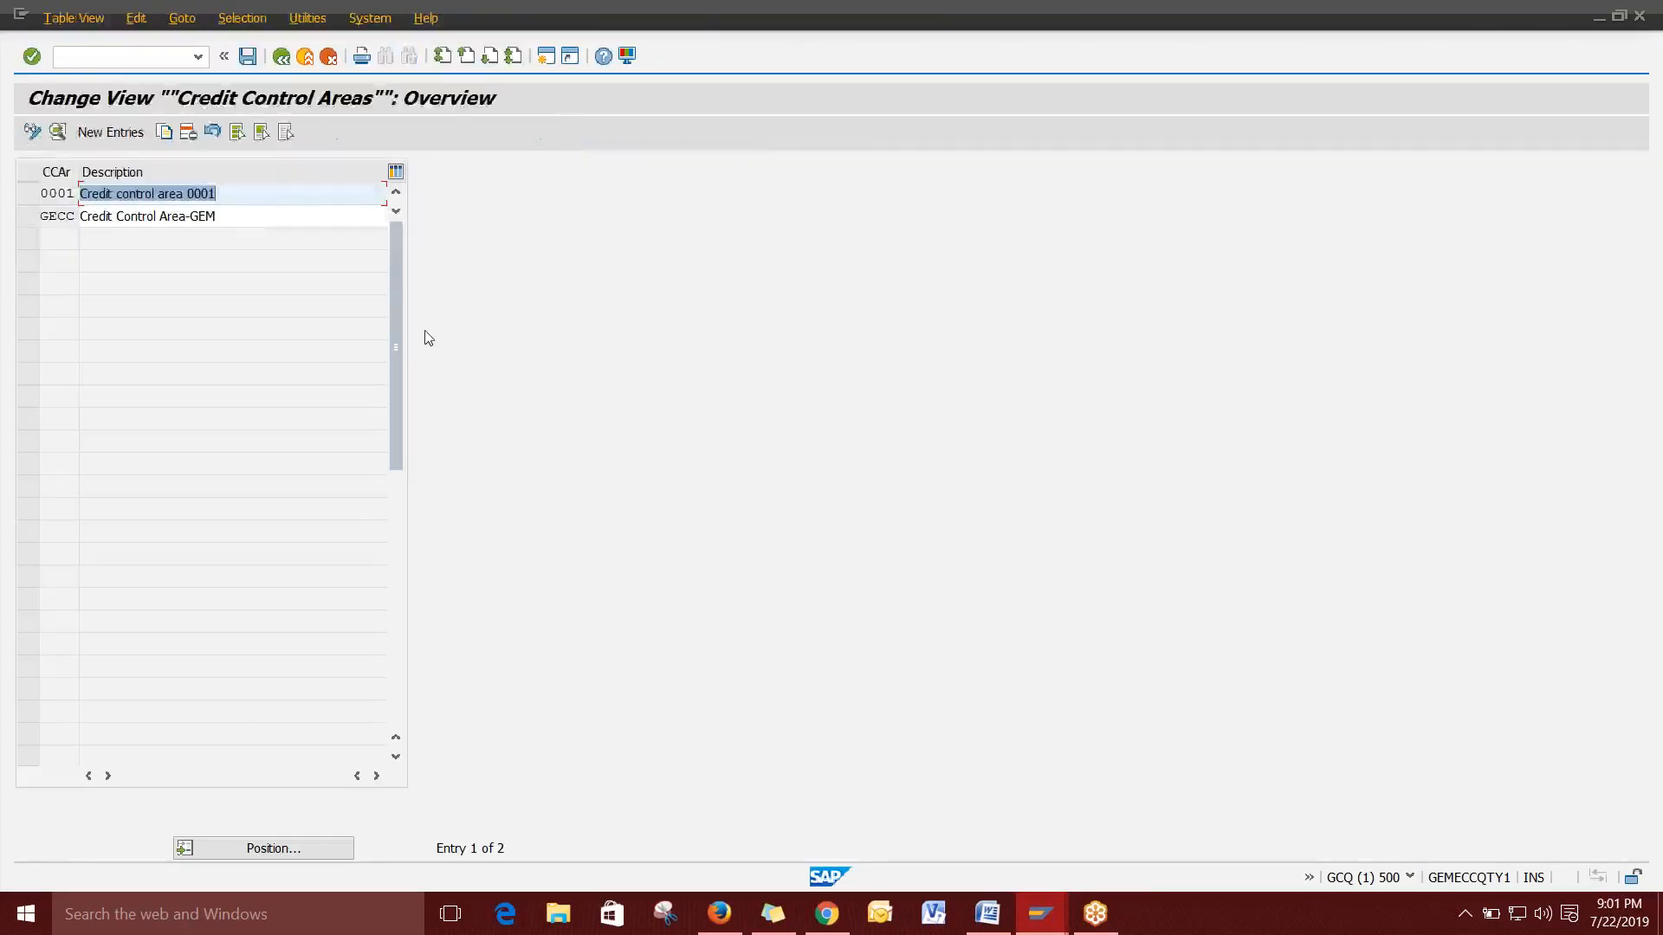
pyautogui.click(249, 217)
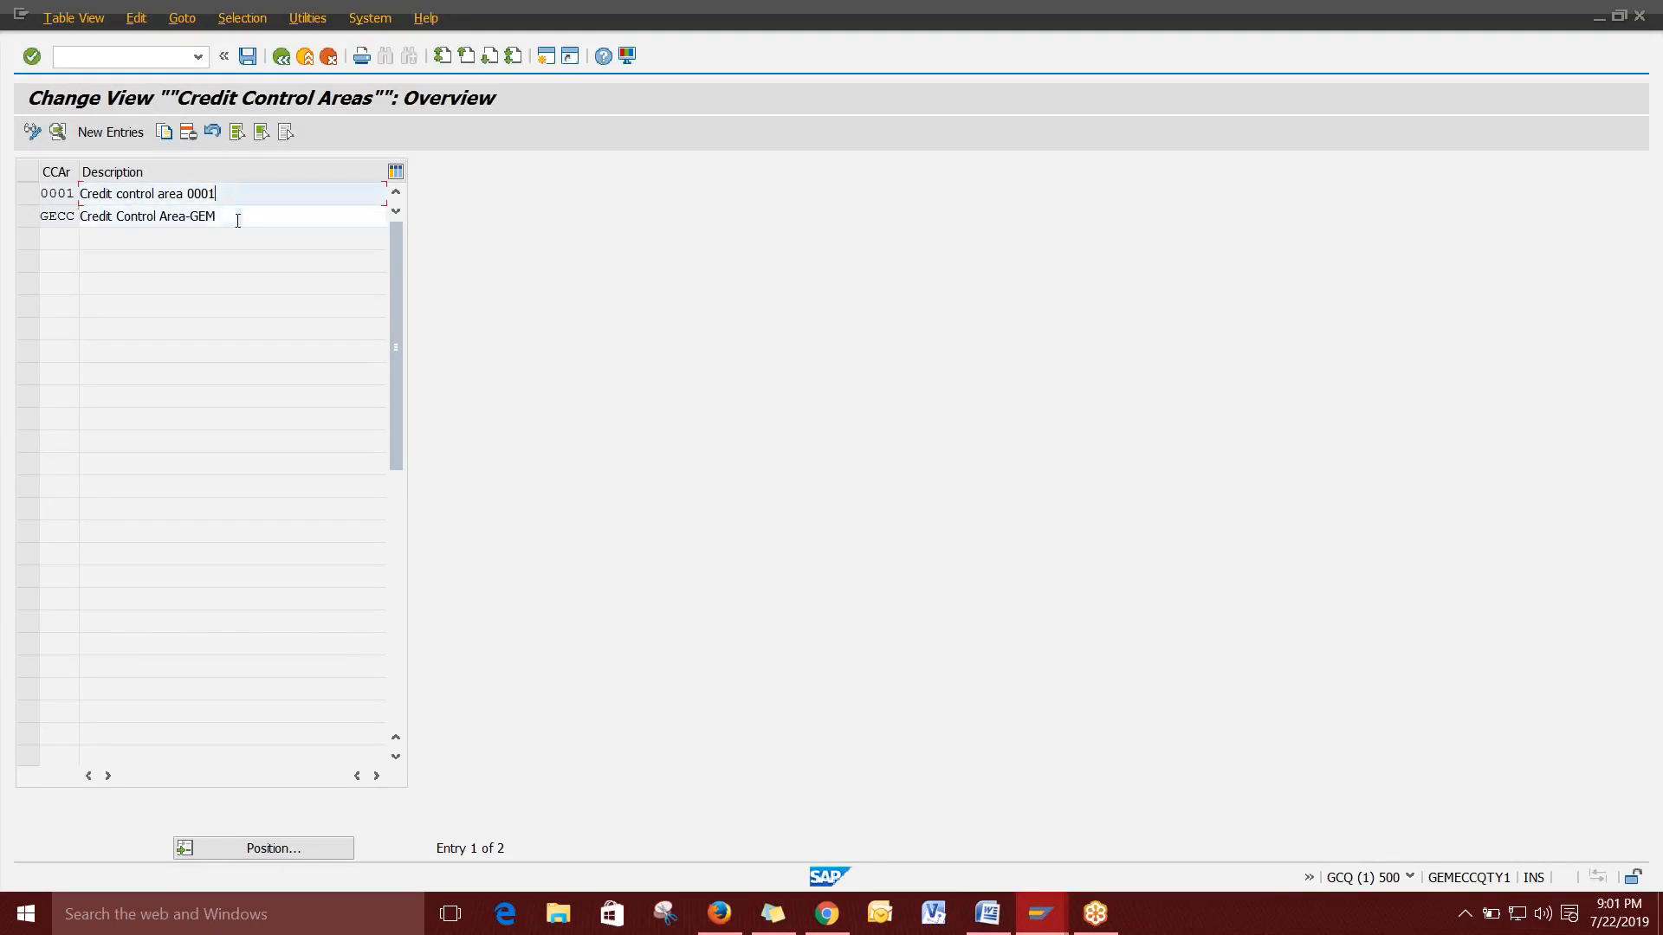
pyautogui.click(113, 135)
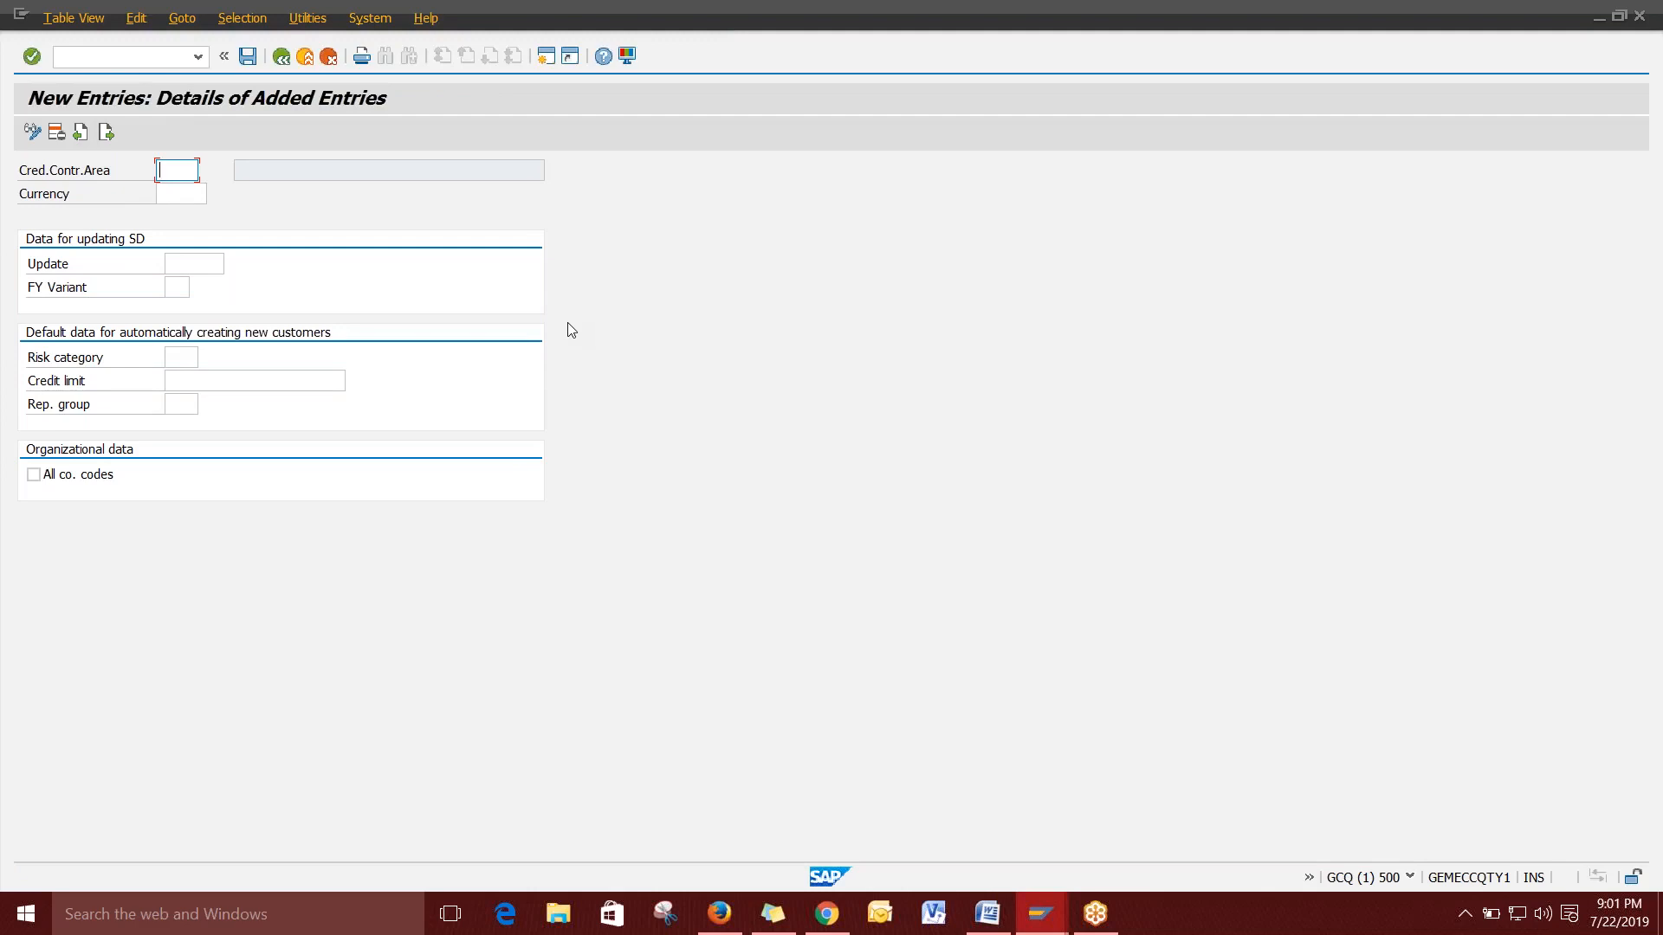
pyautogui.write('1000')
pyautogui.press('Tab')
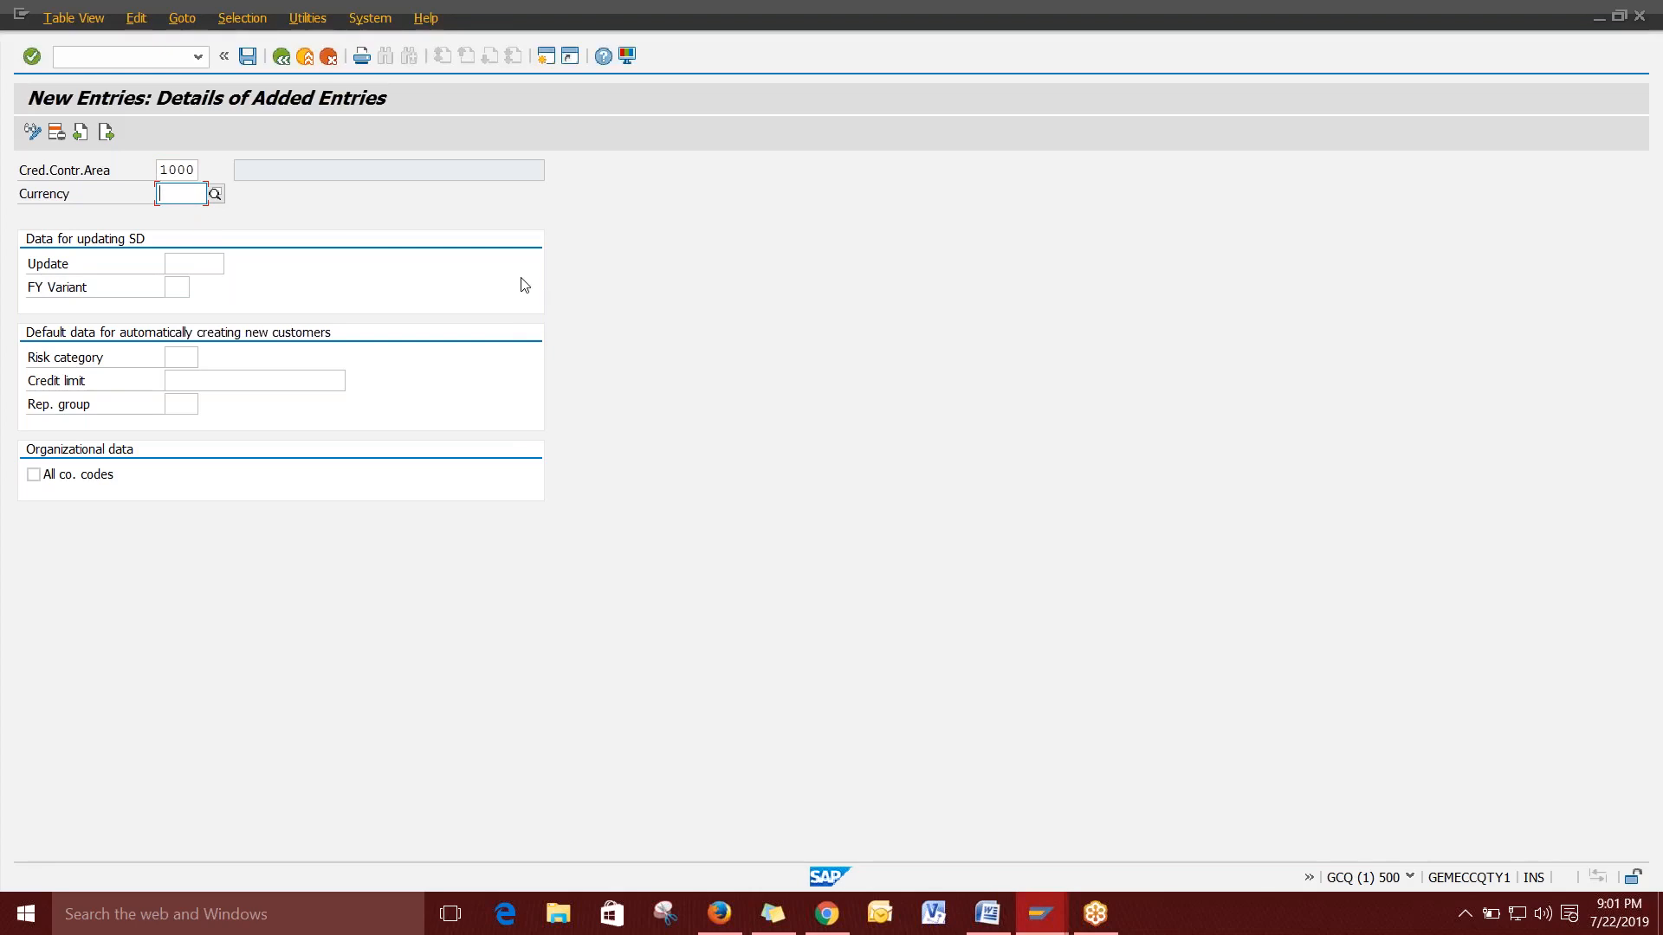
pyautogui.write('INR')
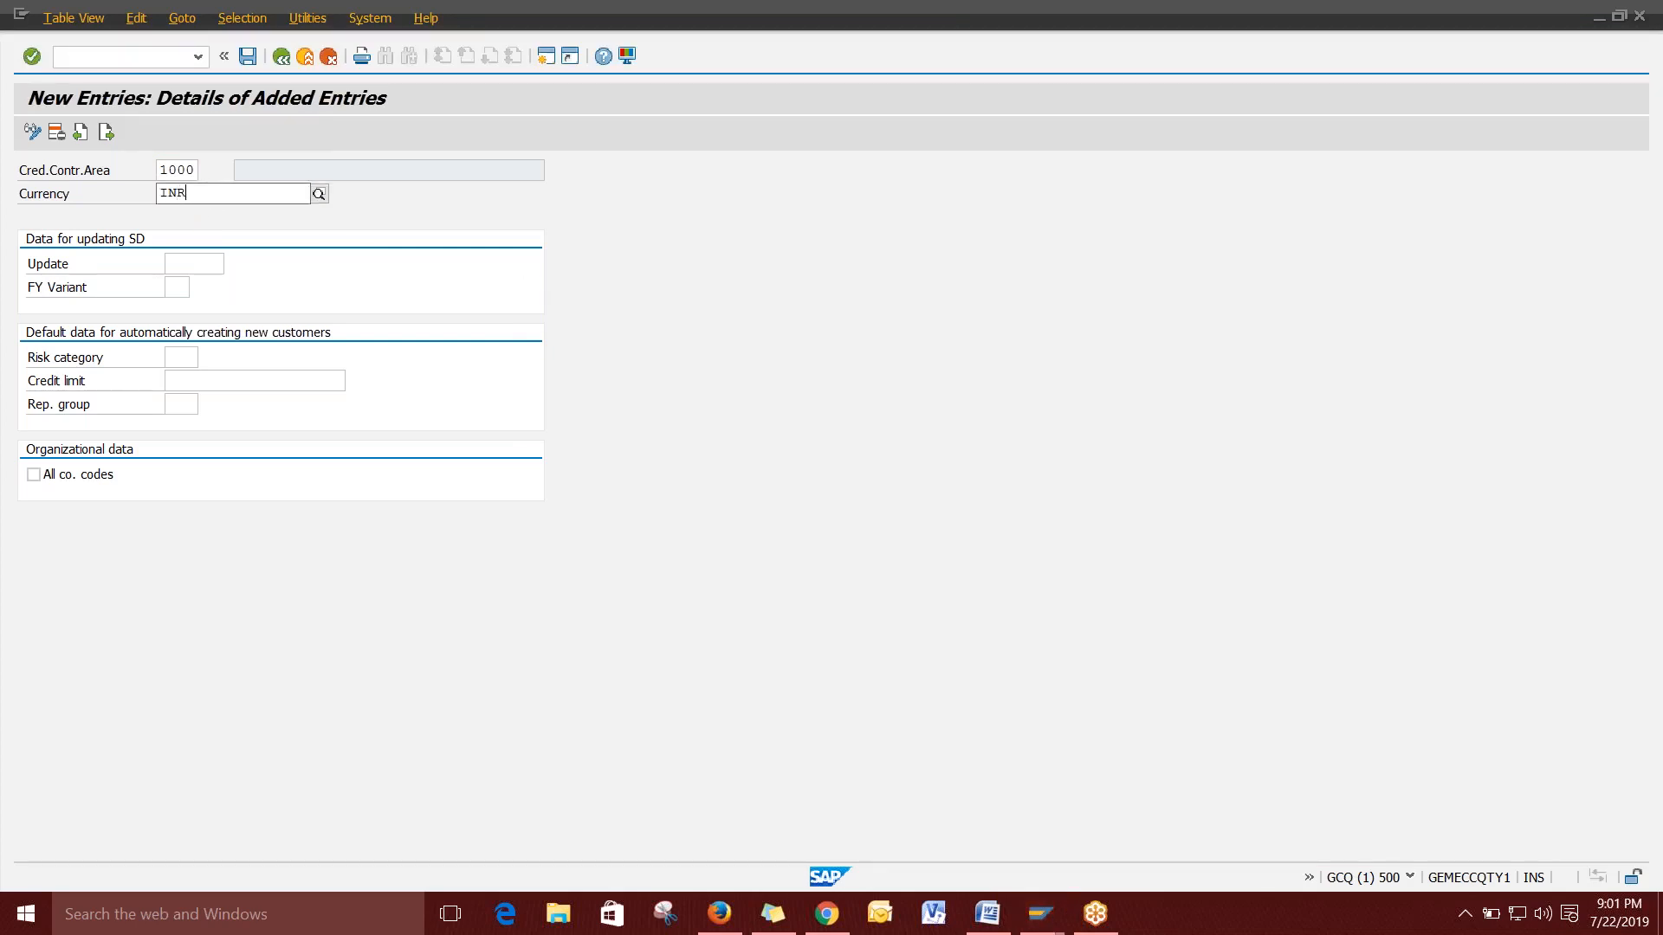
pyautogui.click(248, 236)
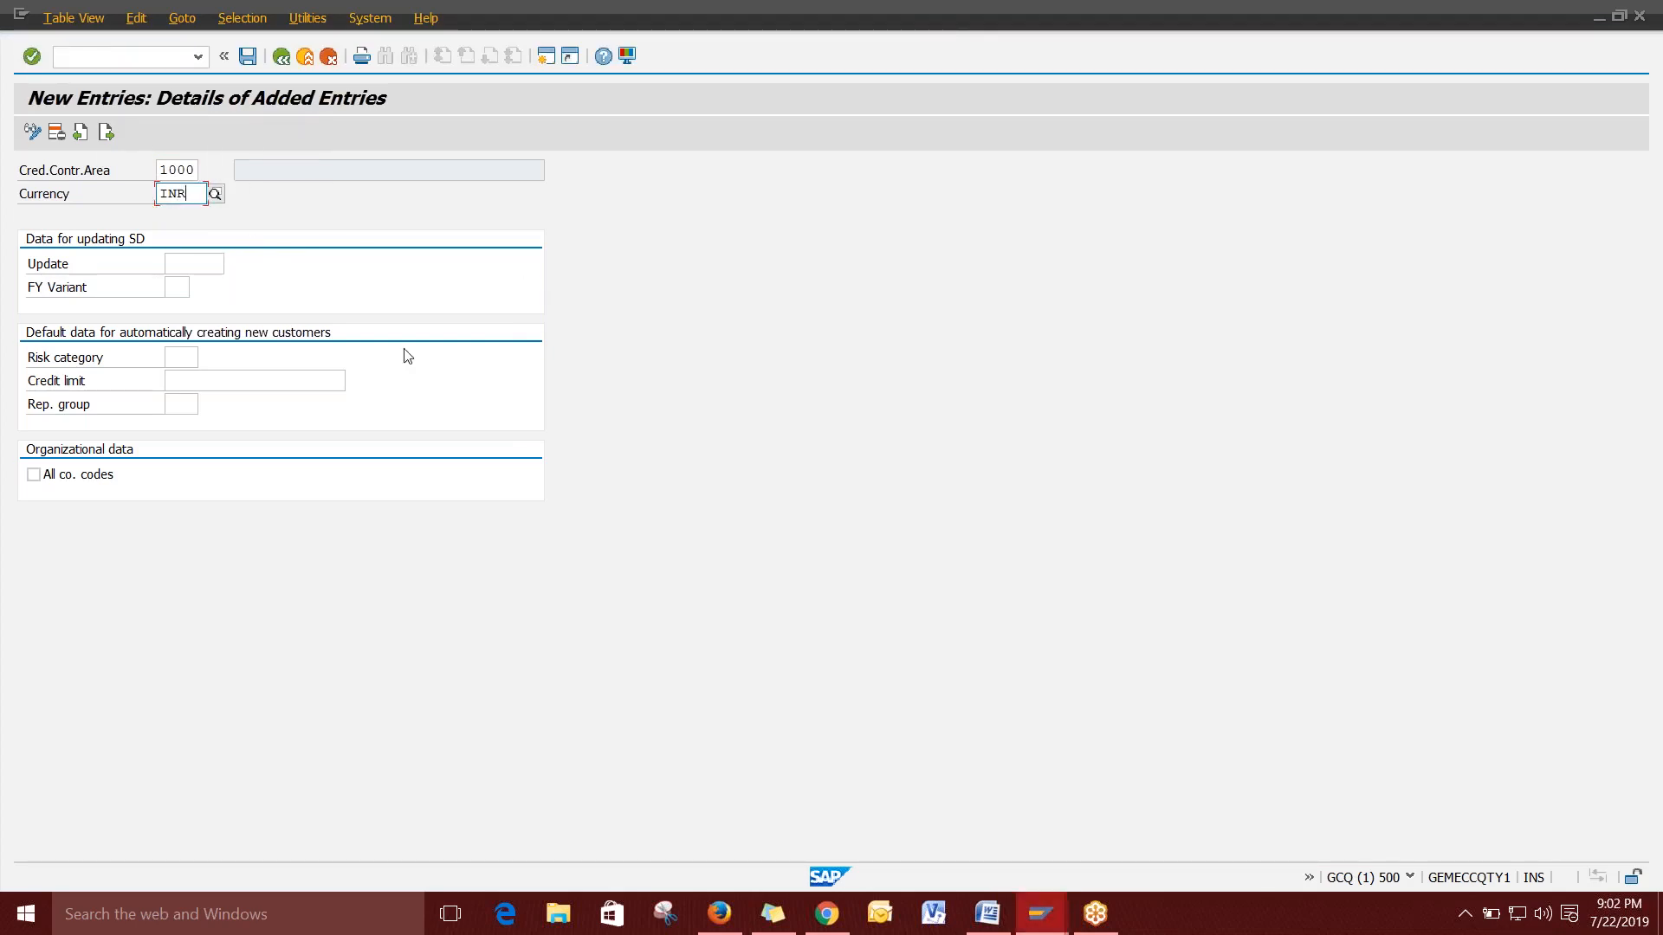
pyautogui.click(199, 381)
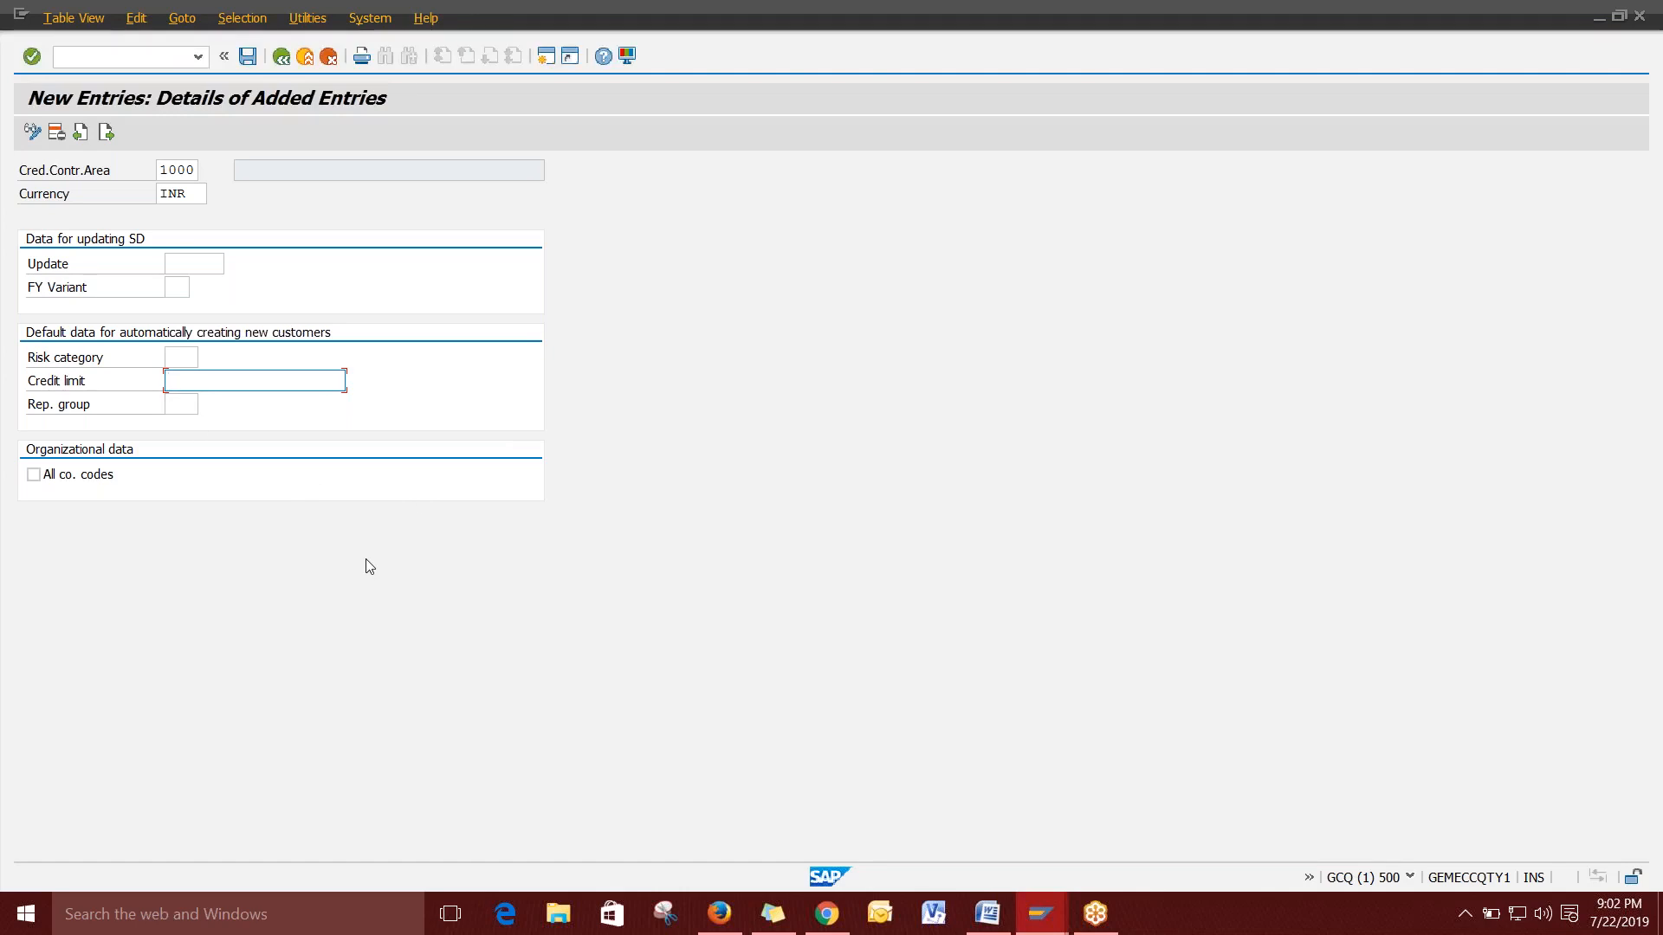
pyautogui.press('Return')
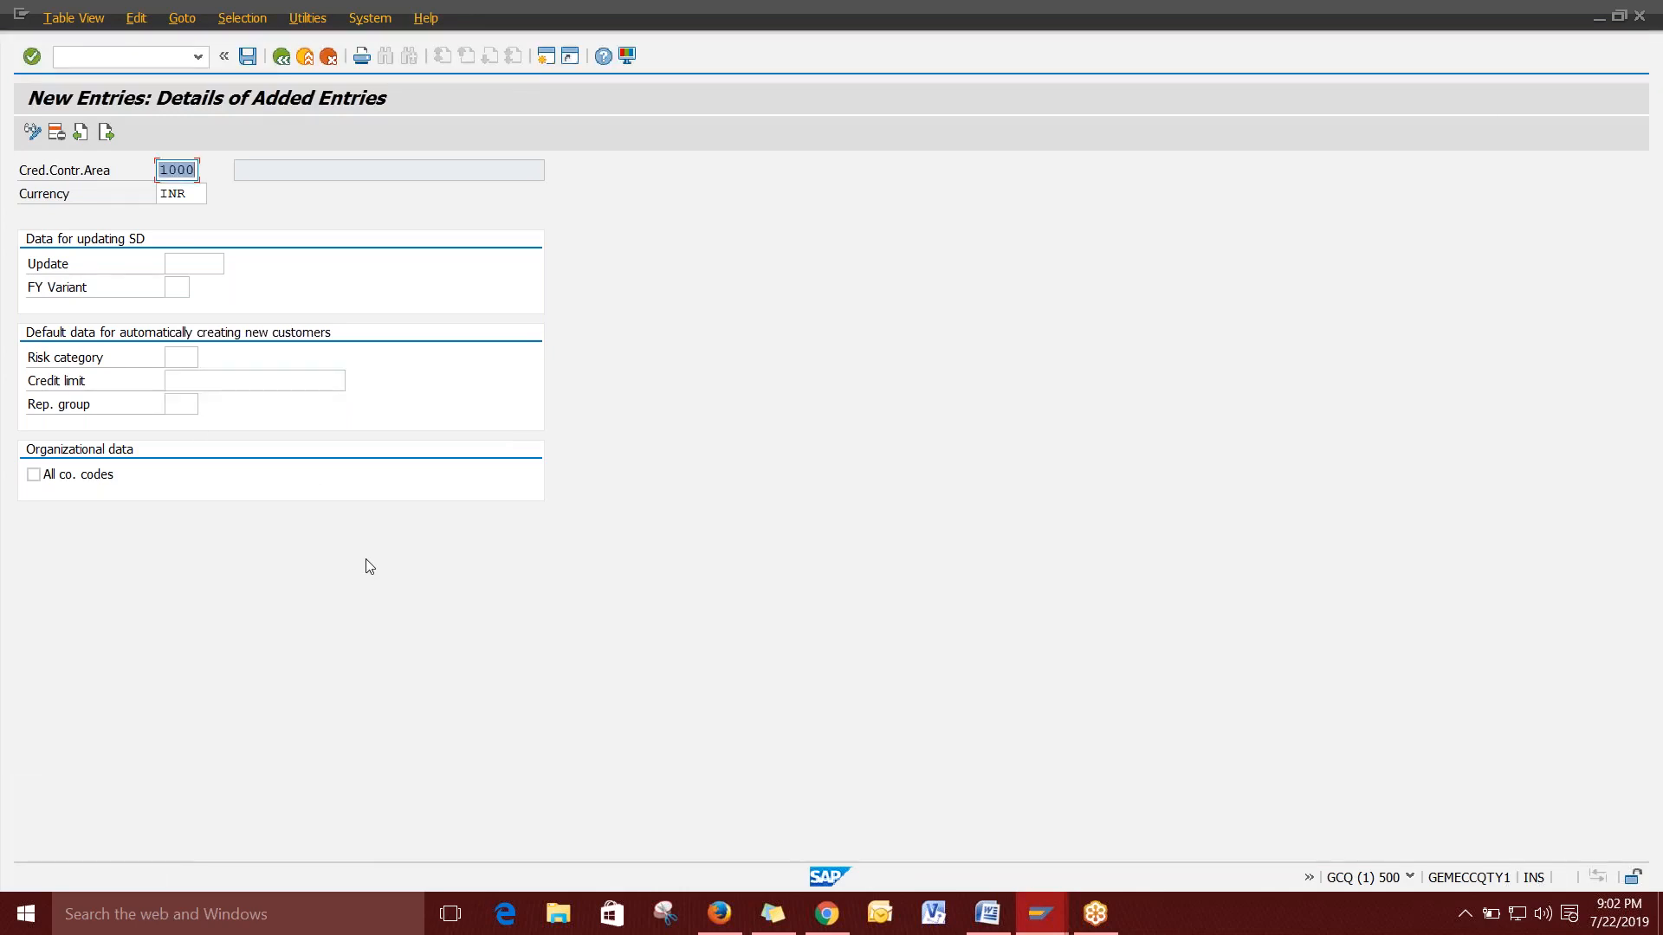
pyautogui.click(248, 57)
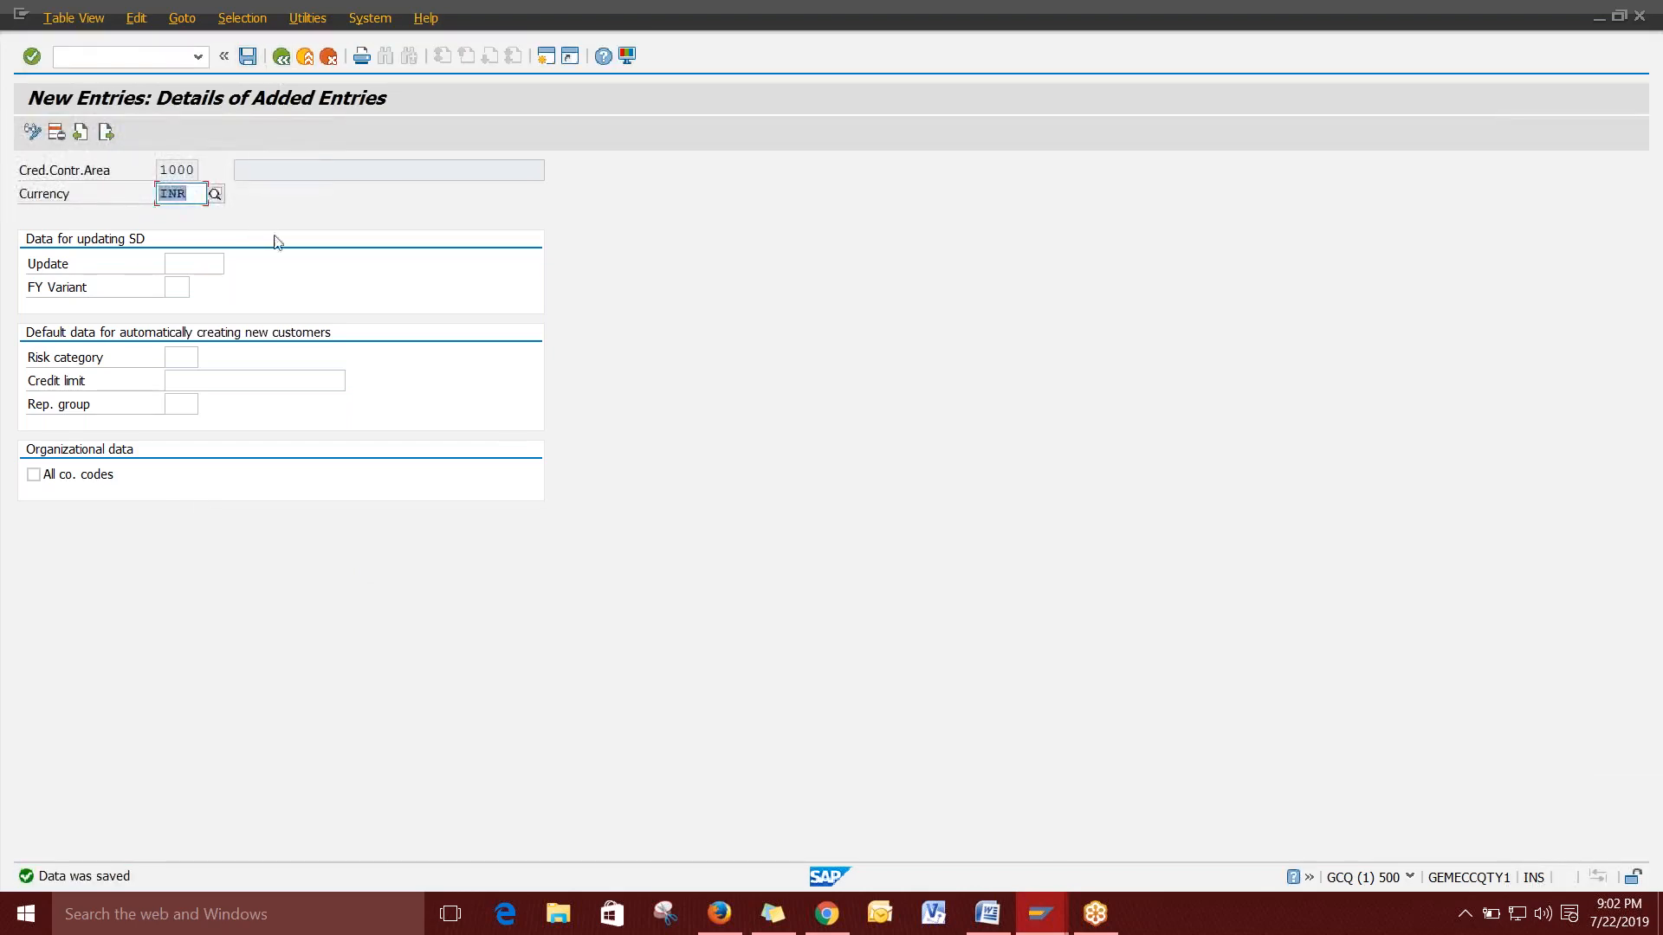
pyautogui.click(281, 57)
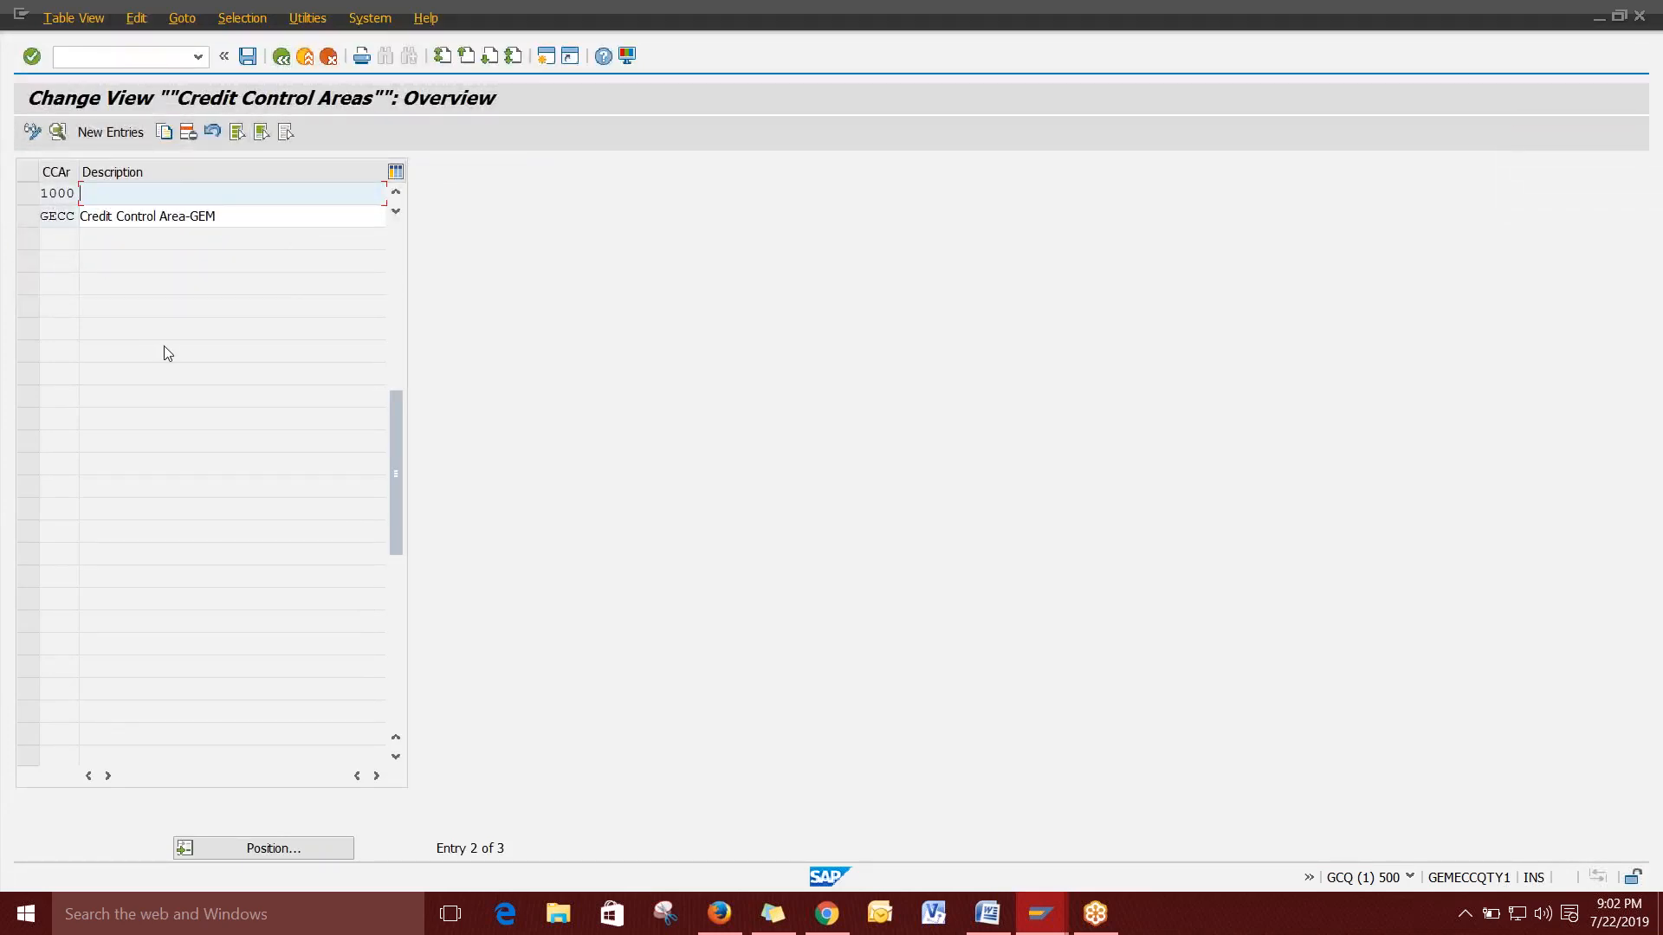
# Describe area 1000 as 'Test credit control area', save, and go back to the IMG.
pyautogui.write('Test credit control area')
pyautogui.press('Return')
pyautogui.click(249, 56)
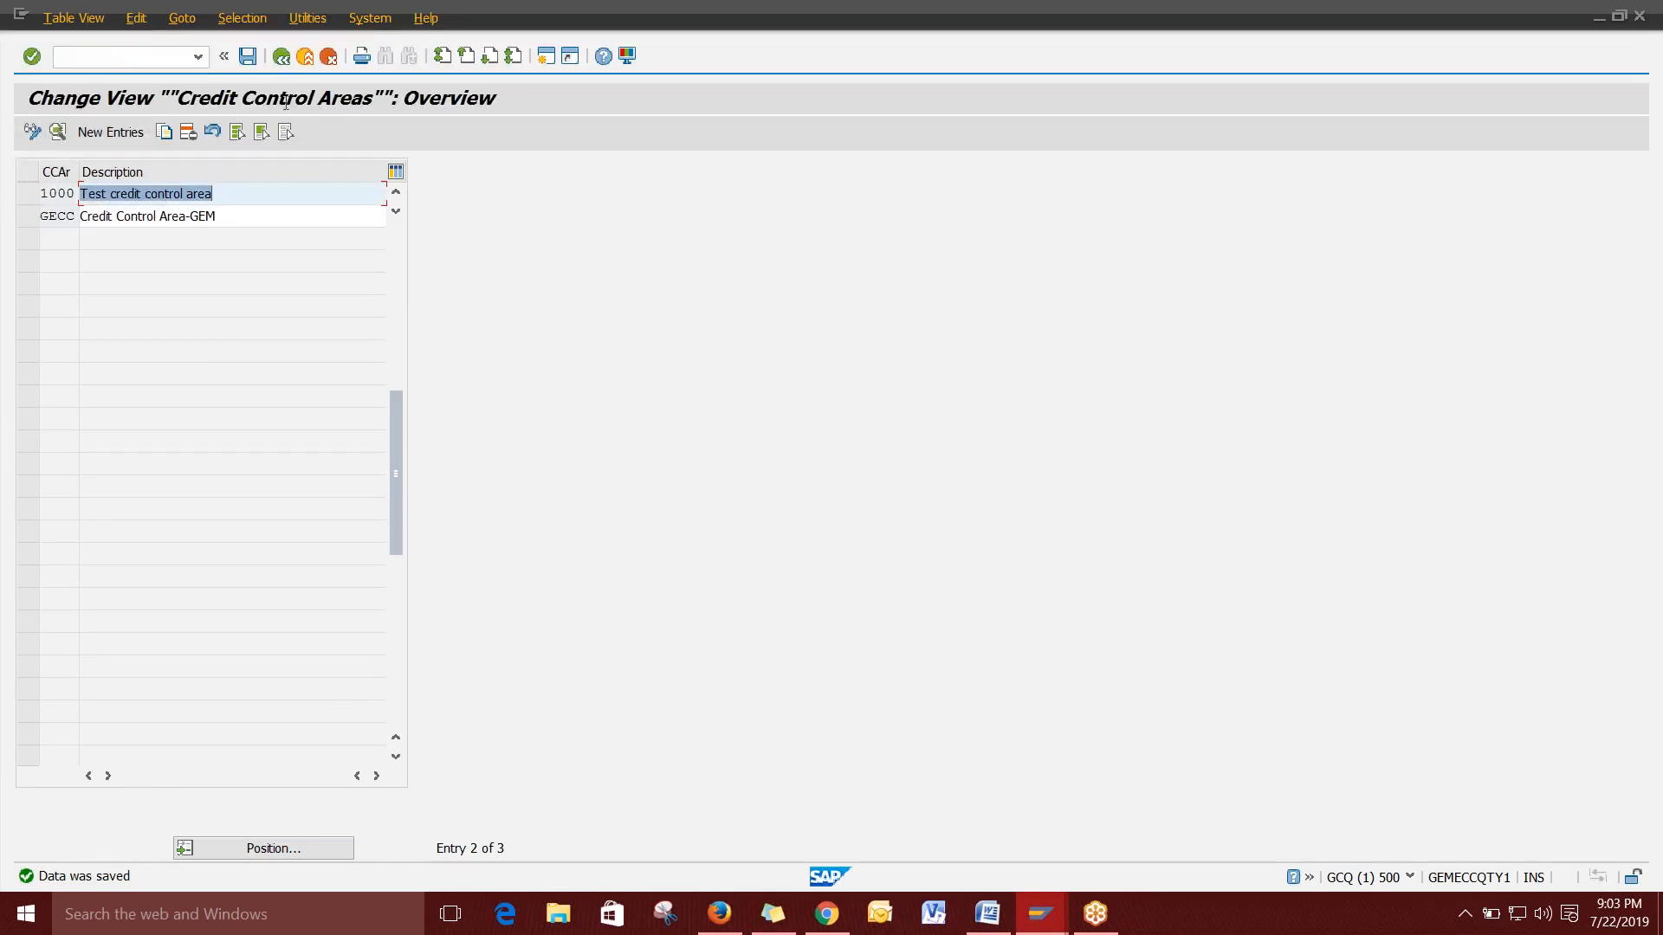
pyautogui.click(281, 56)
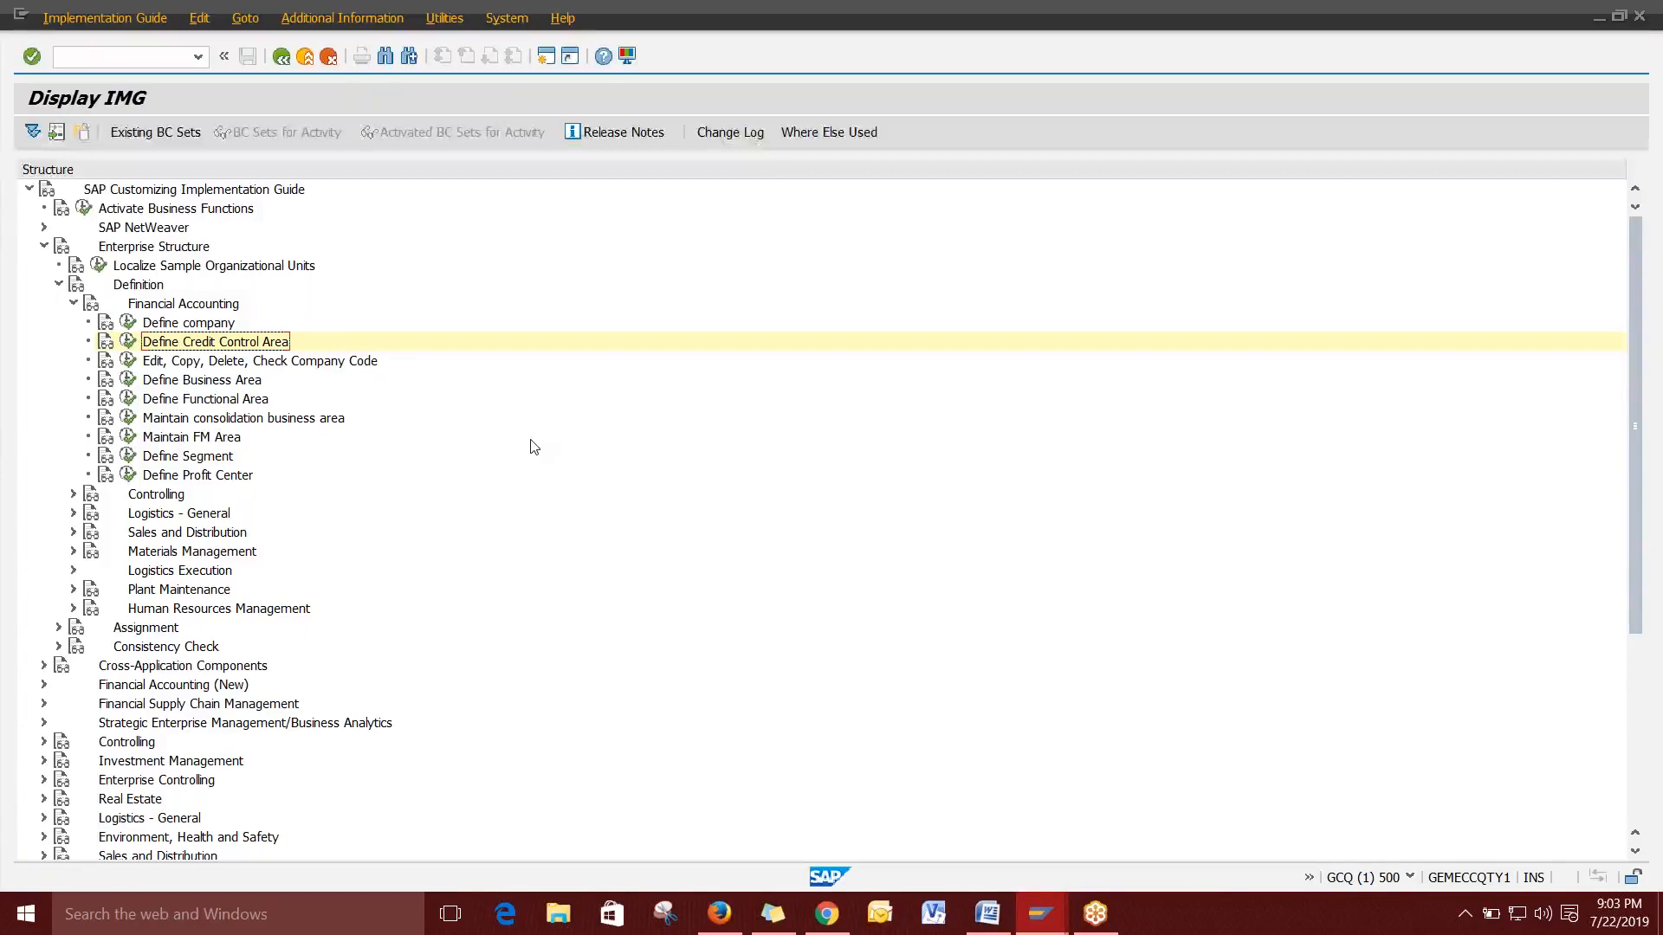
# Navigate the IMG to Assignment > Financial Accounting and run 'Assign company code to credit control area'.
pyautogui.click(73, 303)
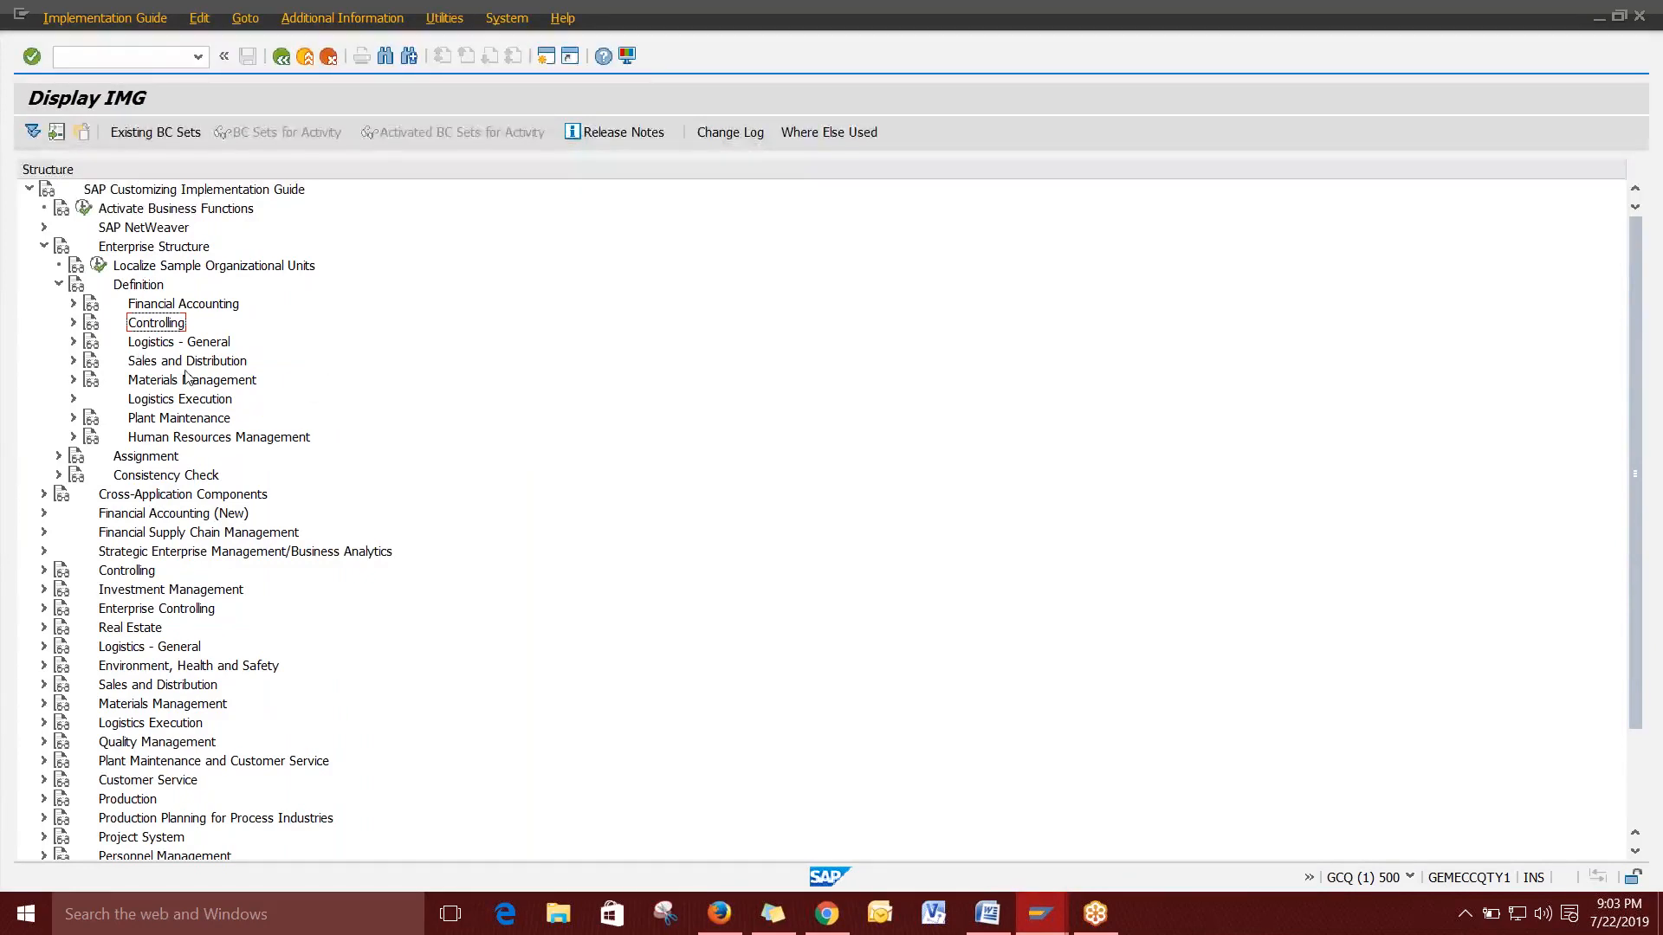
pyautogui.click(59, 286)
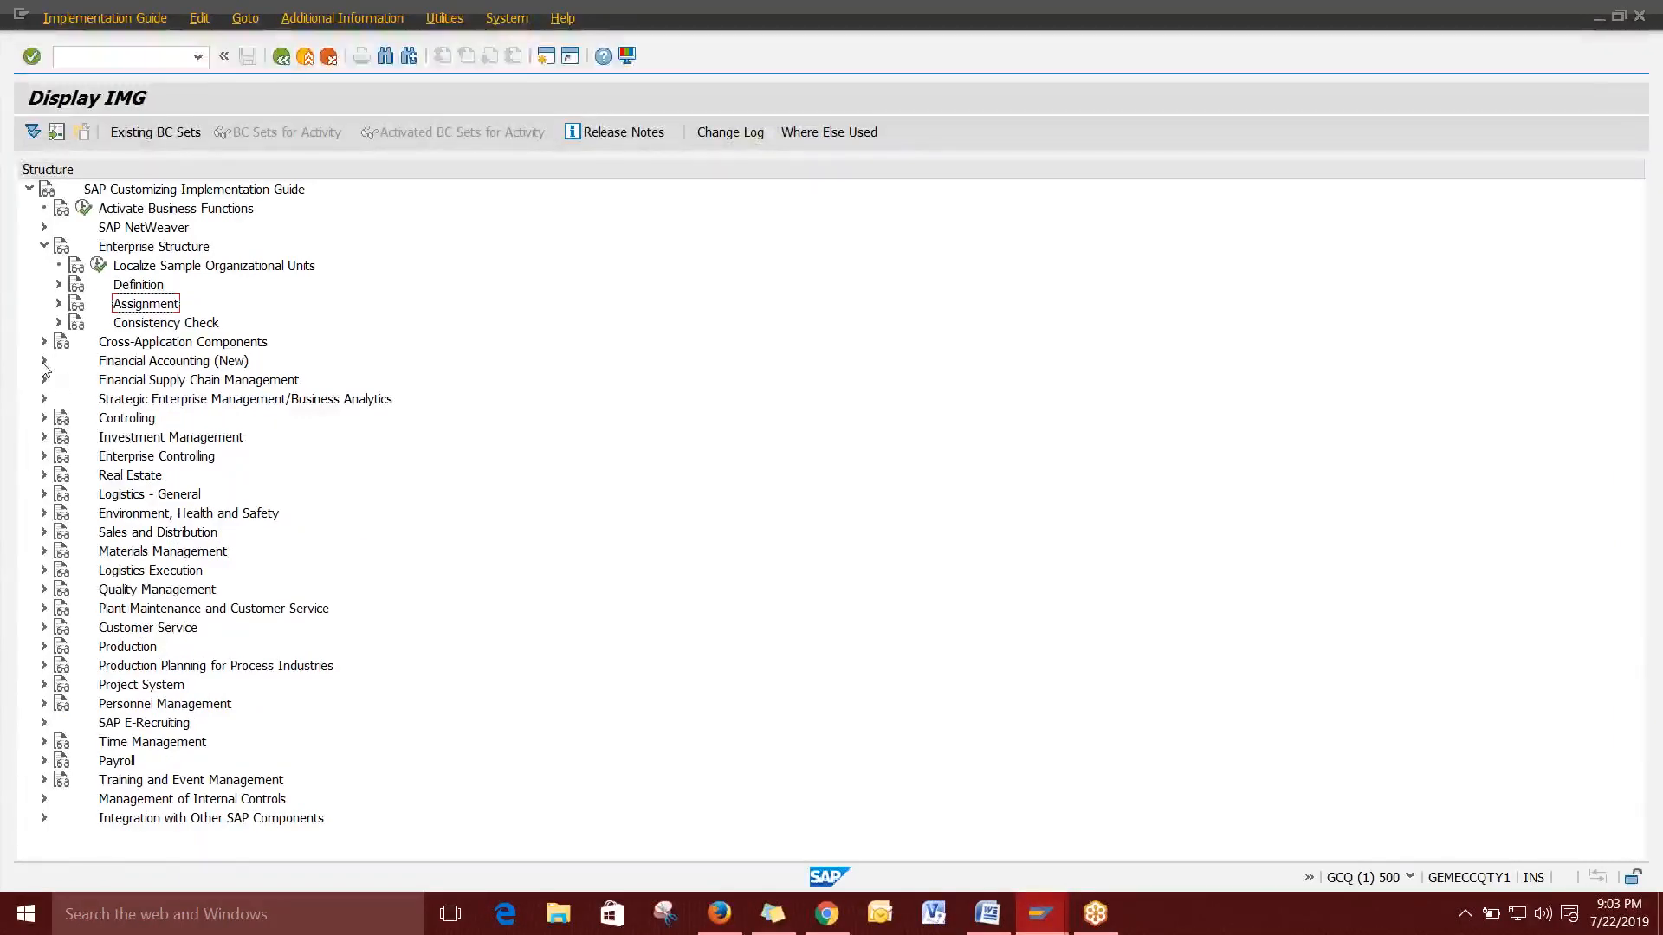
pyautogui.click(59, 303)
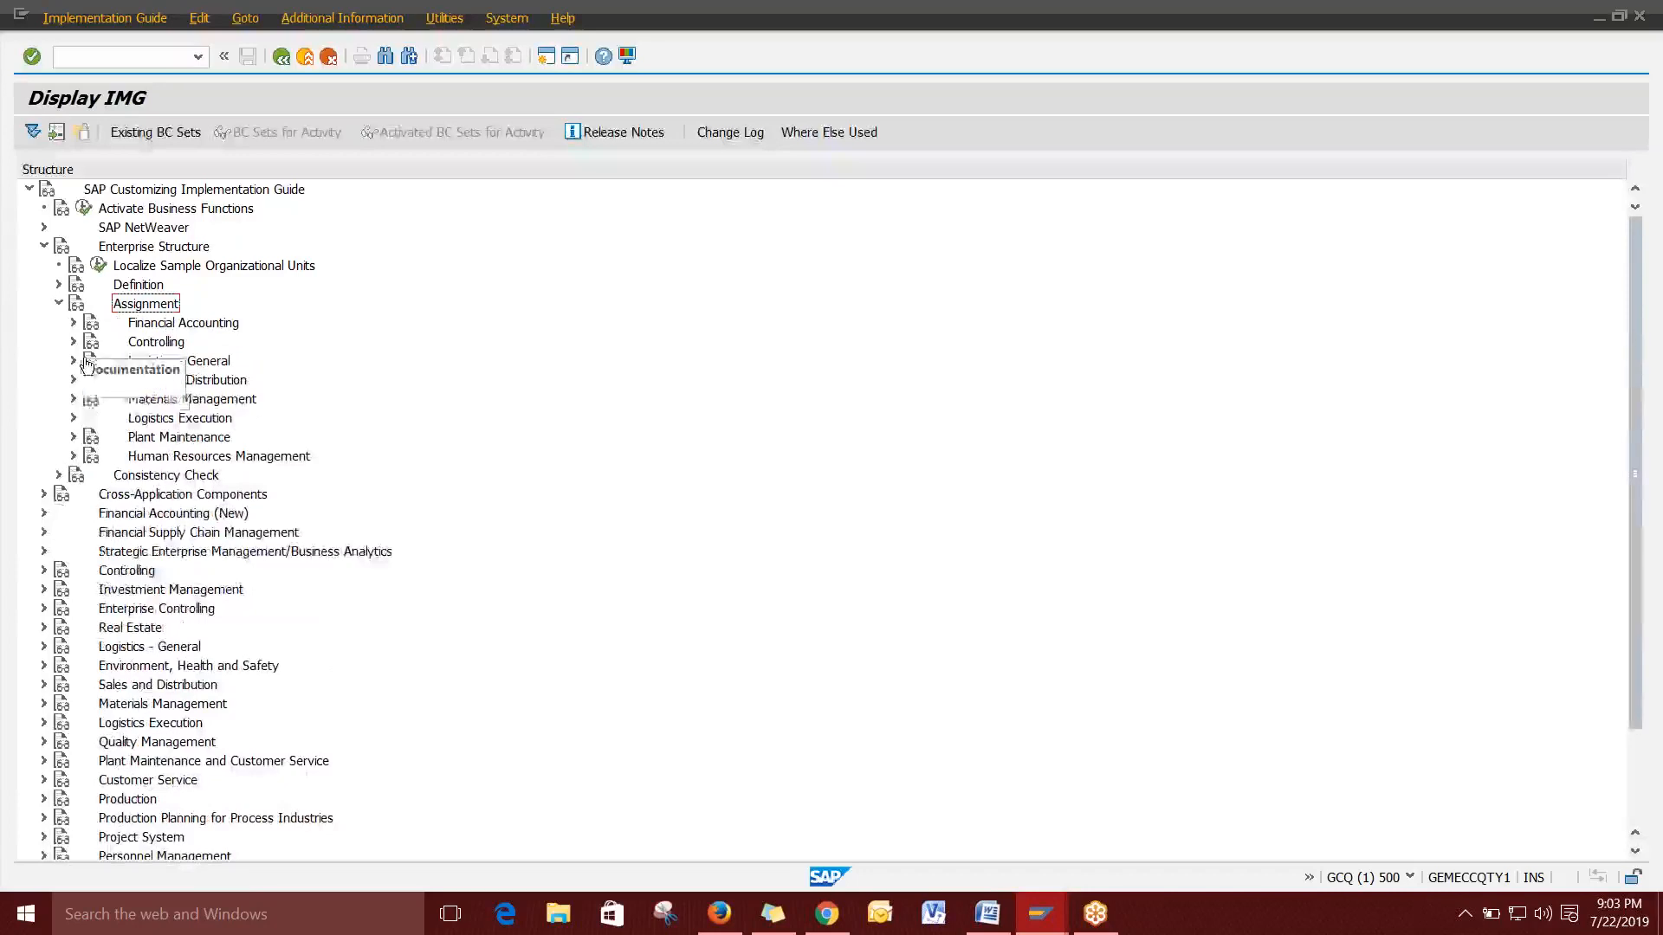
pyautogui.click(73, 322)
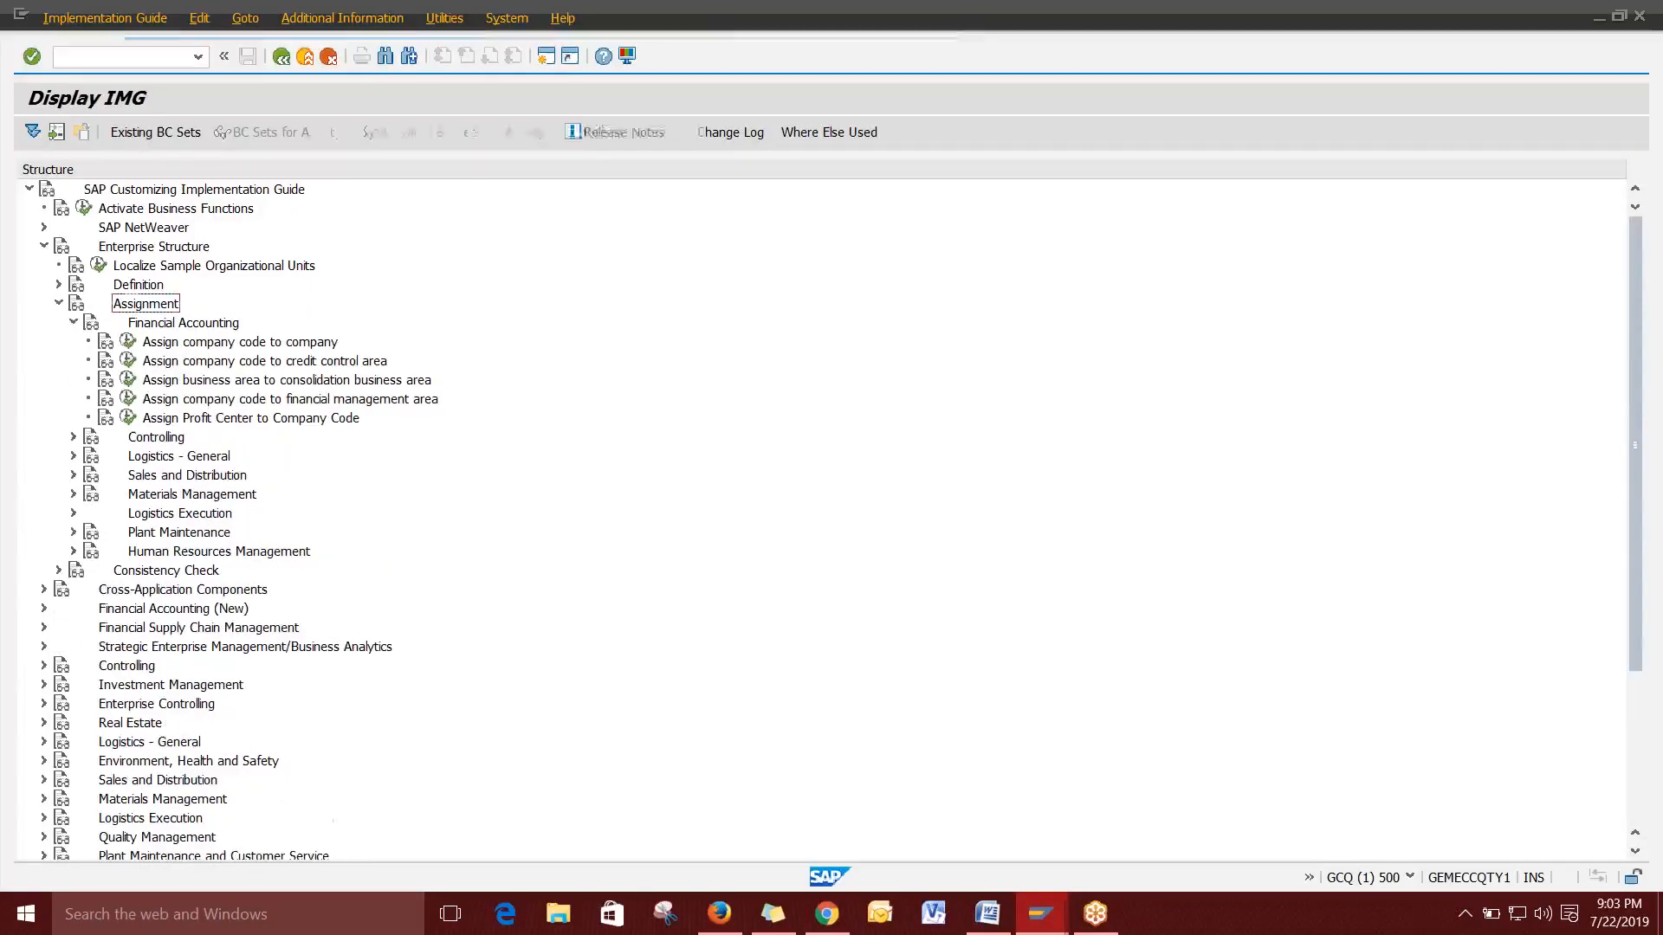
pyautogui.click(282, 362)
pyautogui.click(129, 360)
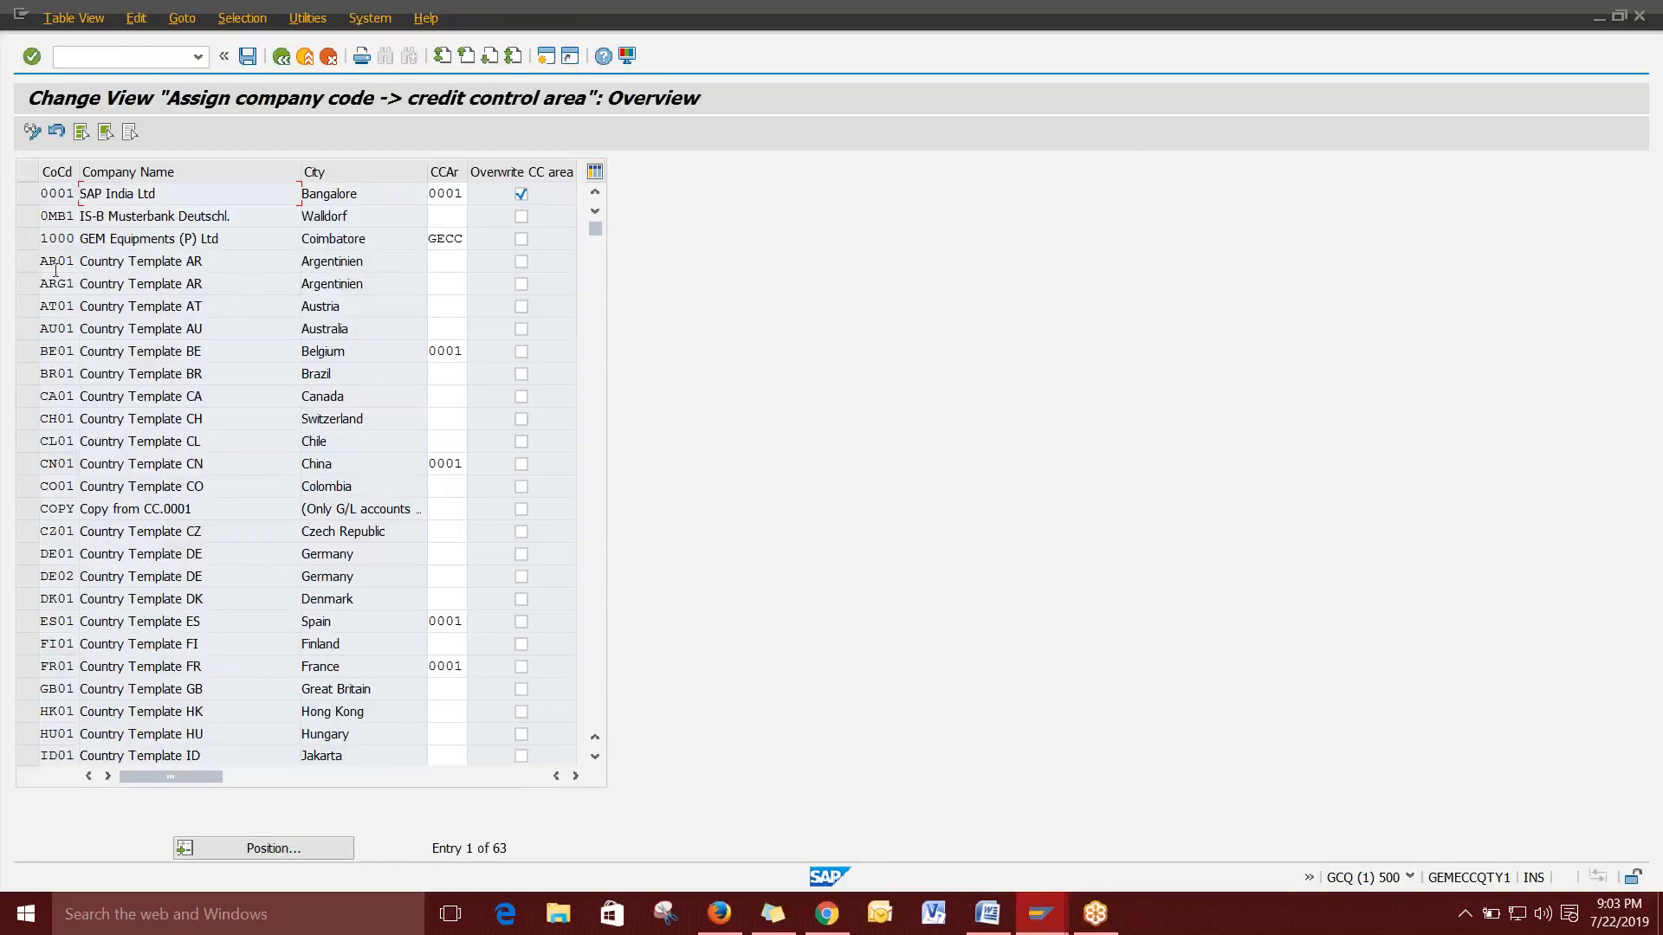
# Clear the existing GECC credit control area from company code 1000's row.
pyautogui.moveTo(44, 237); pyautogui.dragTo(86, 239)
pyautogui.click(86, 238)
pyautogui.moveTo(41, 239); pyautogui.dragTo(68, 239)
pyautogui.click(77, 239)
pyautogui.press('Tab')
pyautogui.moveTo(75, 239); pyautogui.dragTo(42, 243)
pyautogui.click(42, 241)
pyautogui.click(231, 240)
pyautogui.click(456, 239)
pyautogui.hotkey('shift', 'Home')
pyautogui.press('BackSpace')
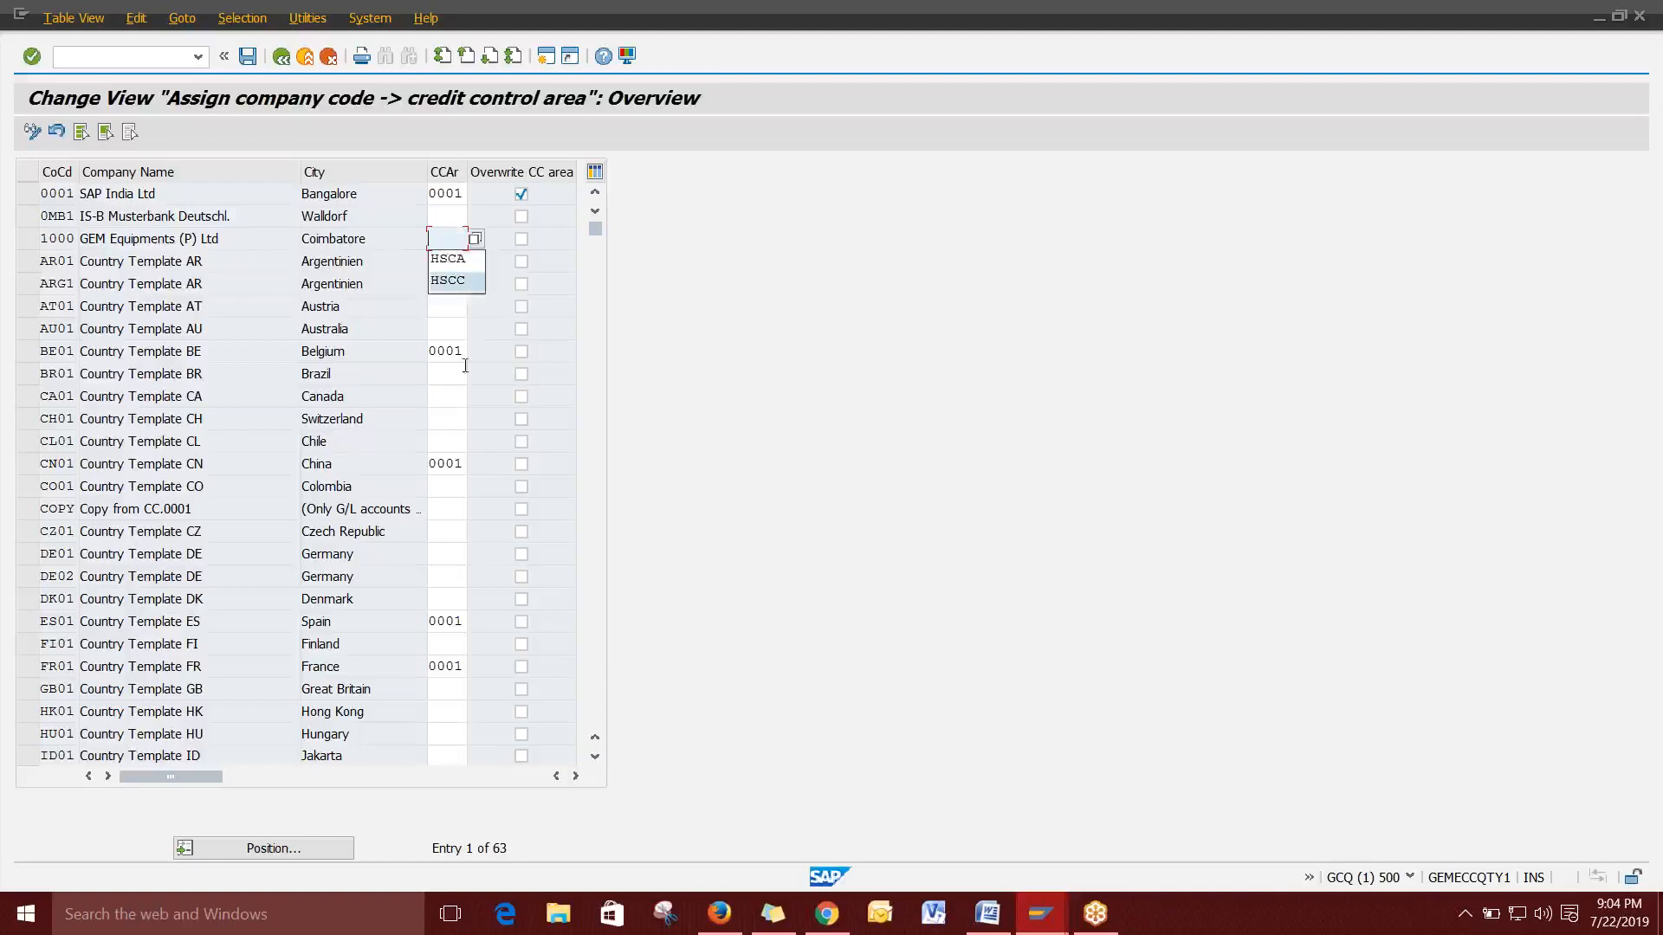
pyautogui.click(452, 331)
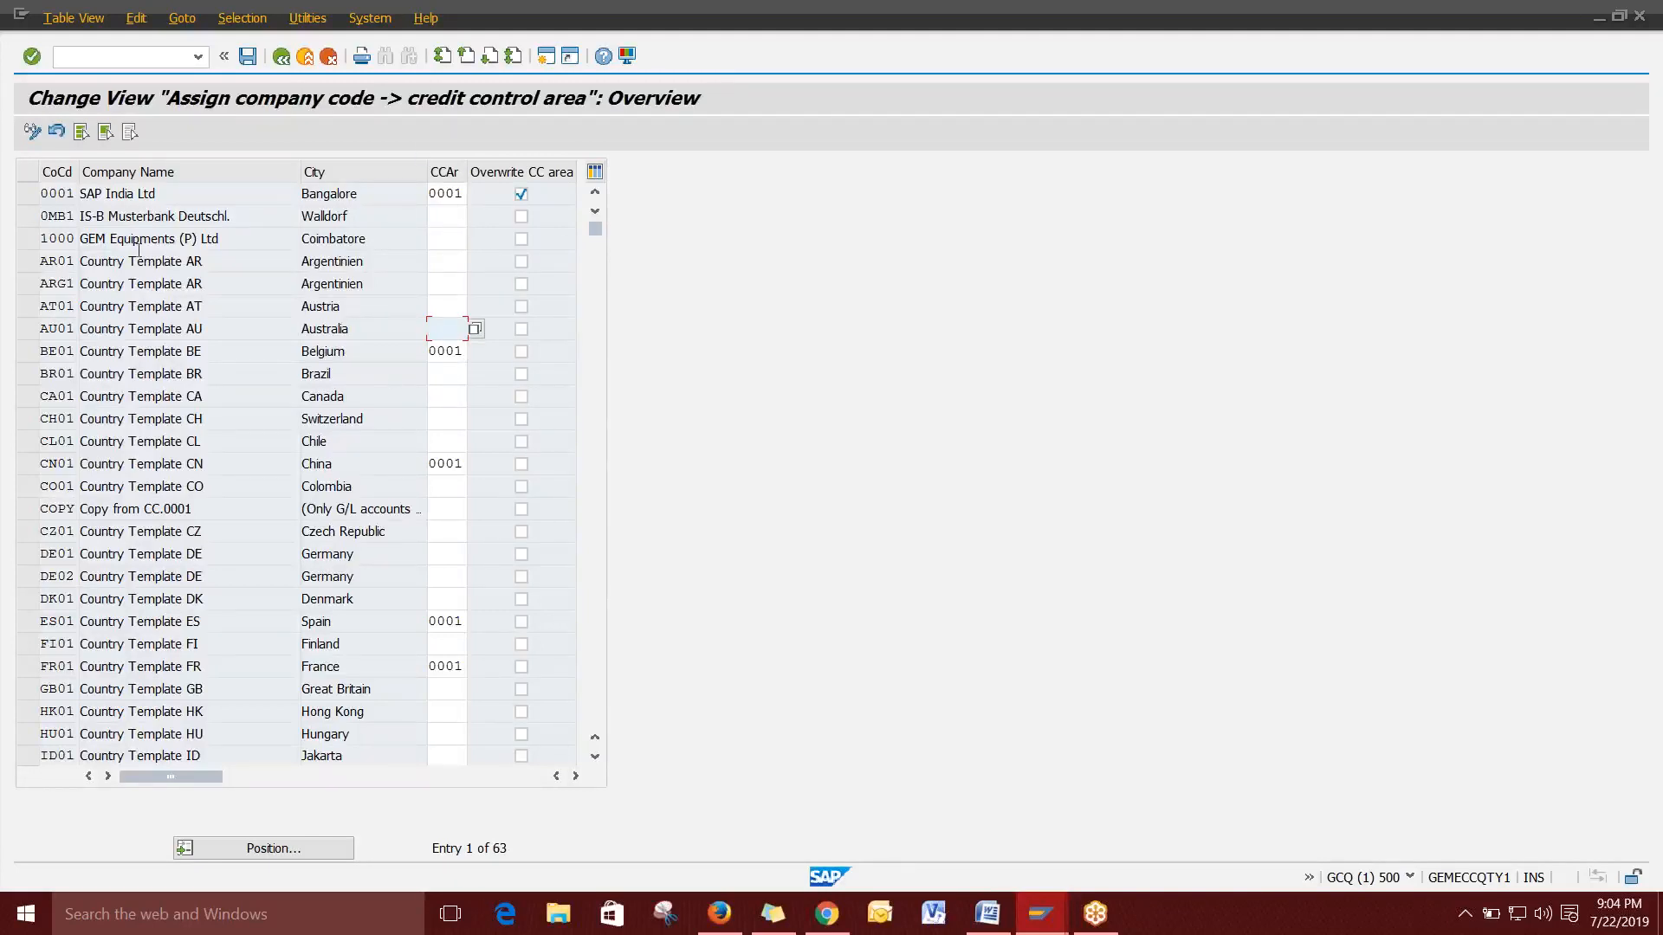
pyautogui.click(447, 238)
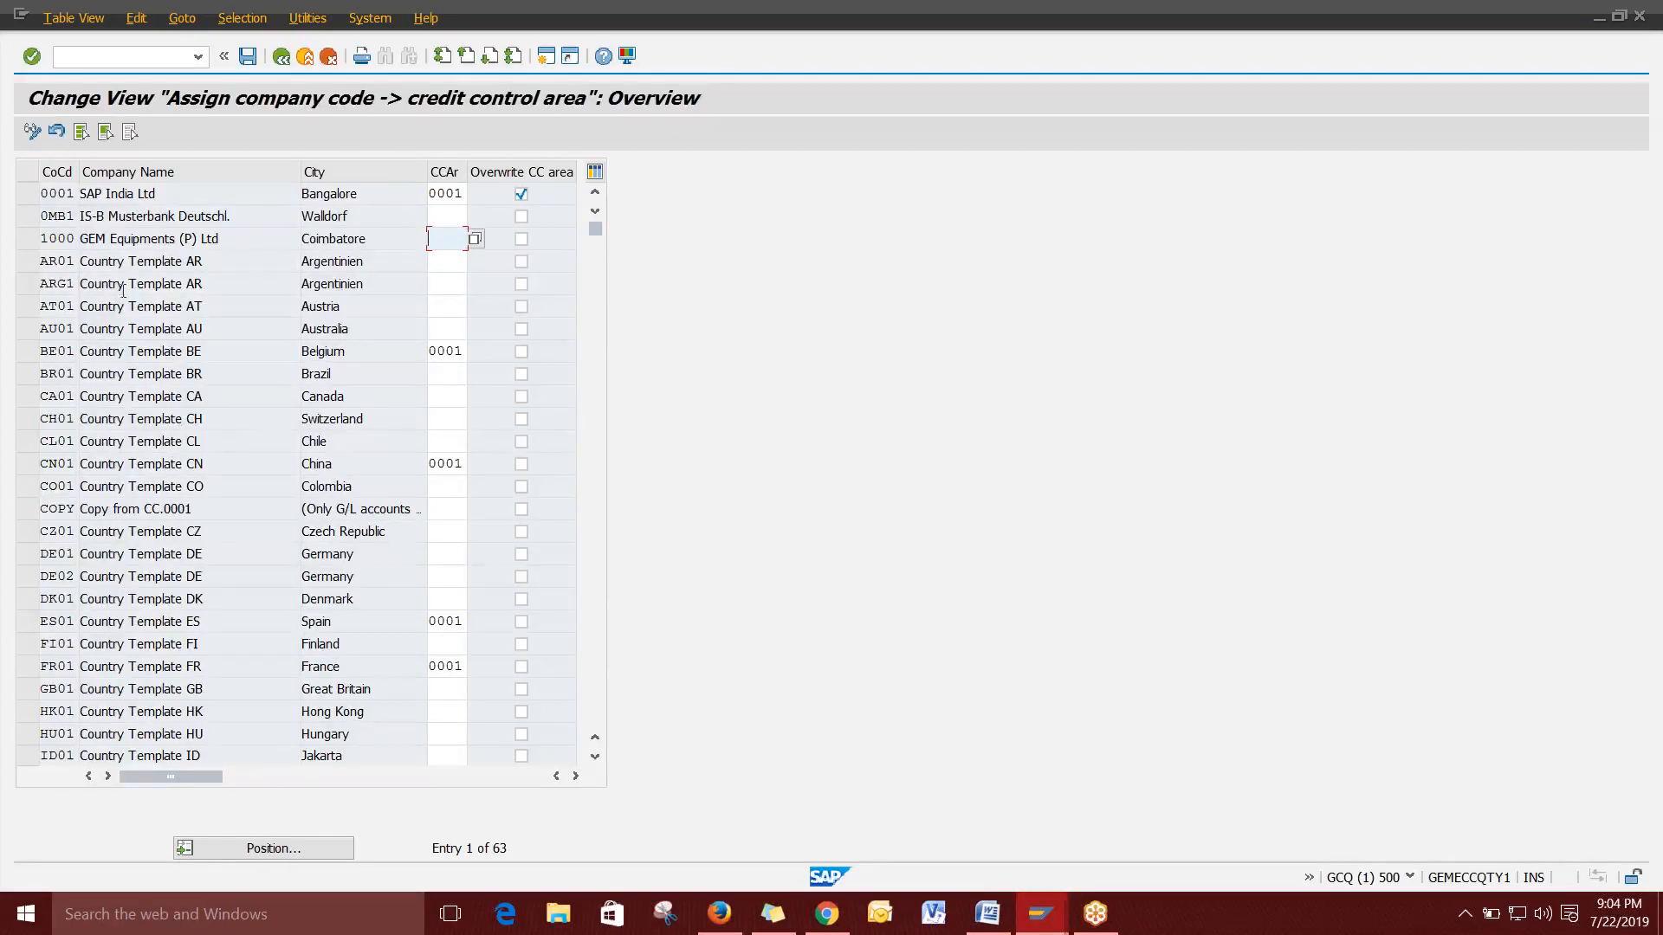
pyautogui.click(65, 238)
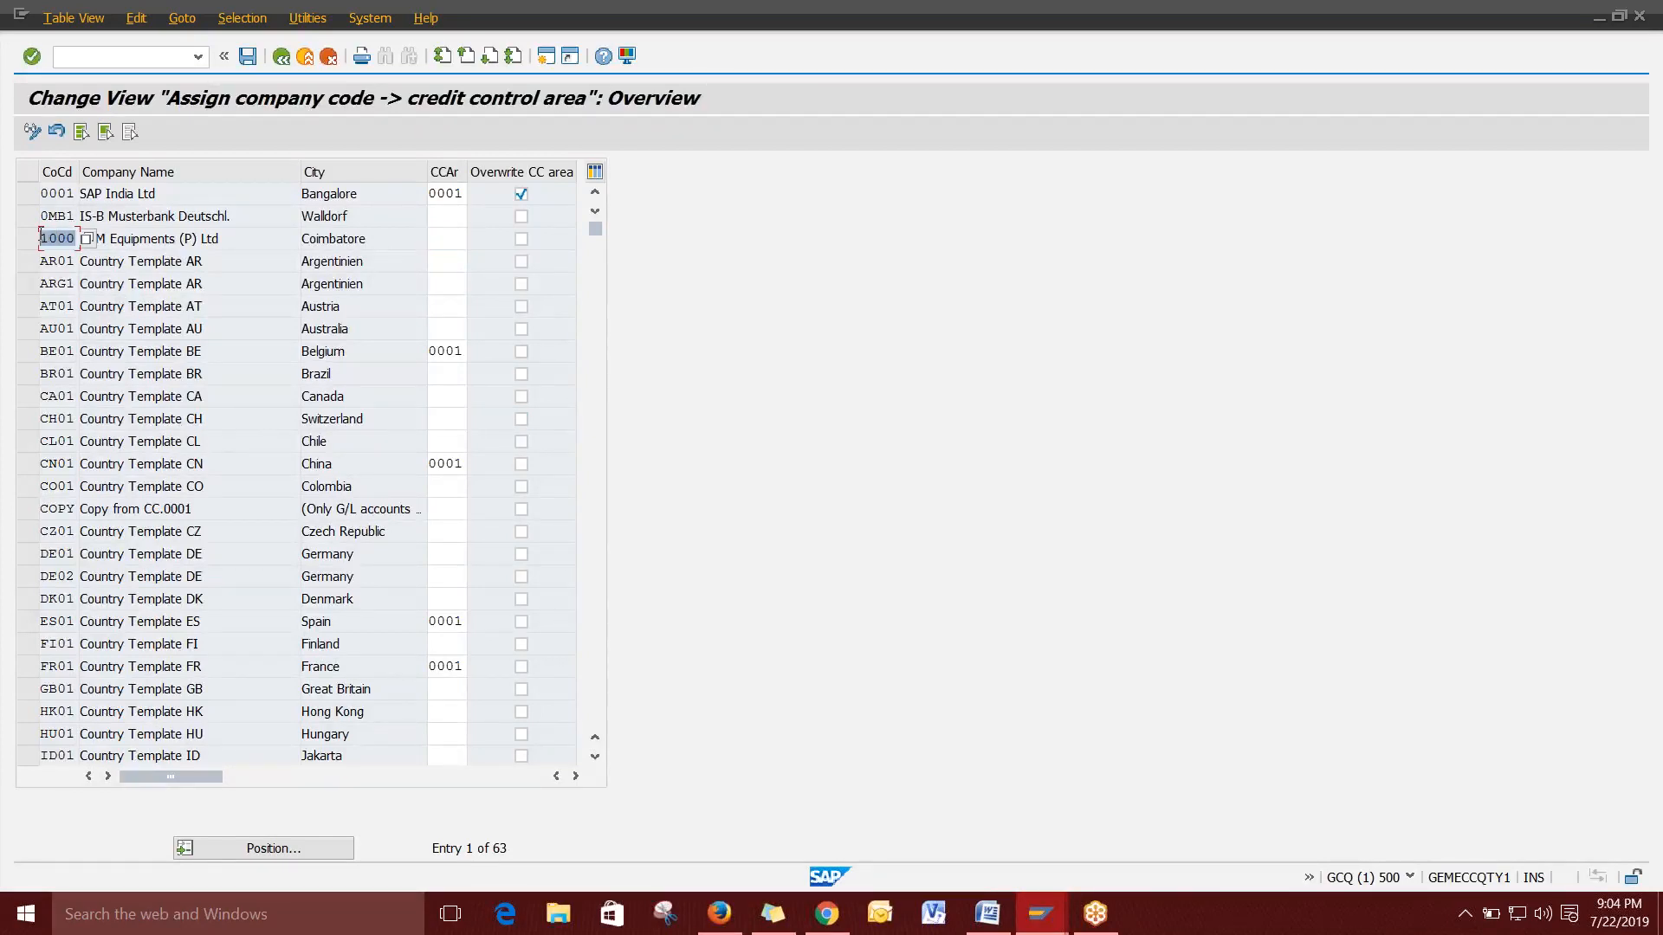
pyautogui.click(452, 239)
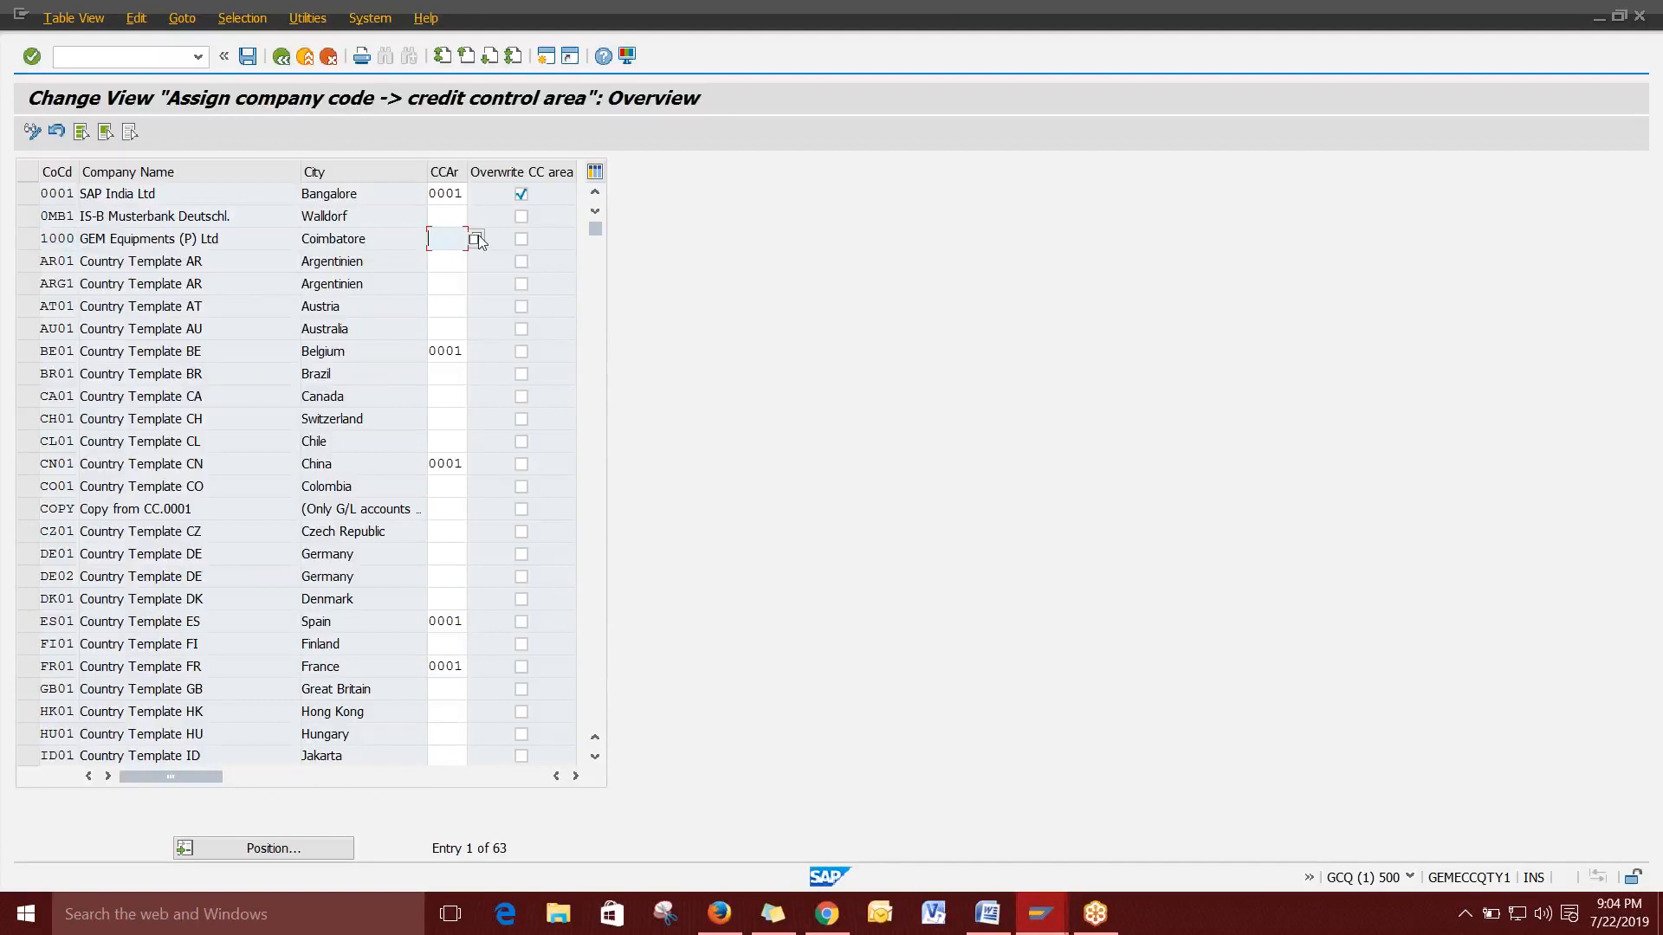
# Pick GECC from the value help for company code 1000, save, and return to the IMG.
pyautogui.press('F4')
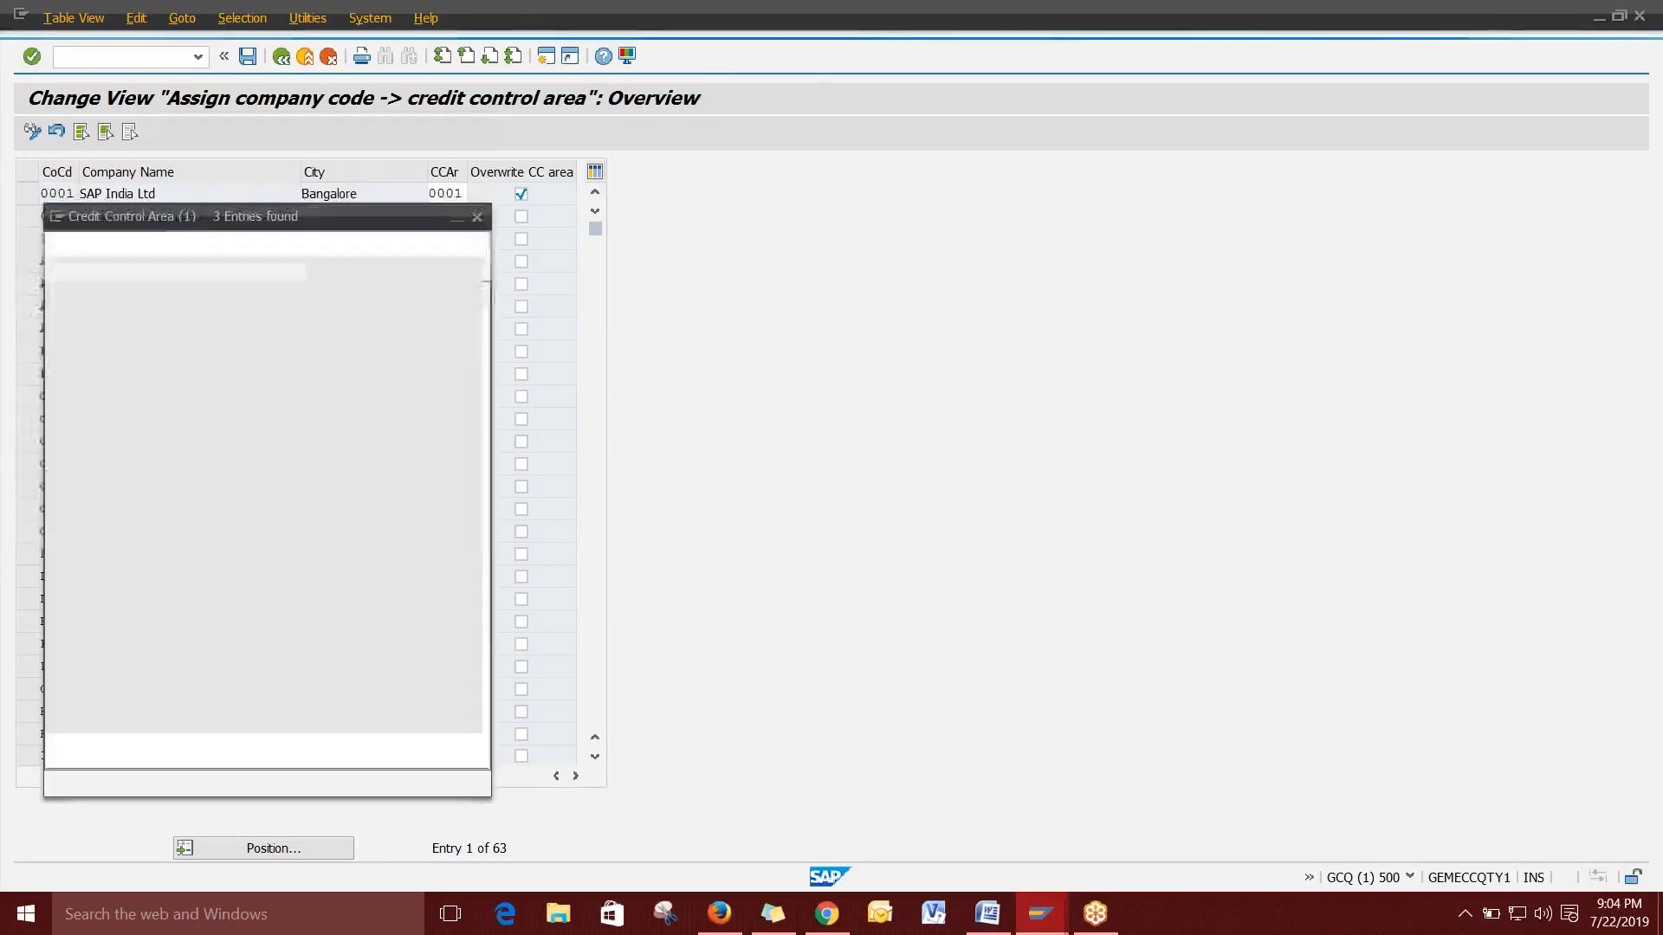
pyautogui.click(149, 379)
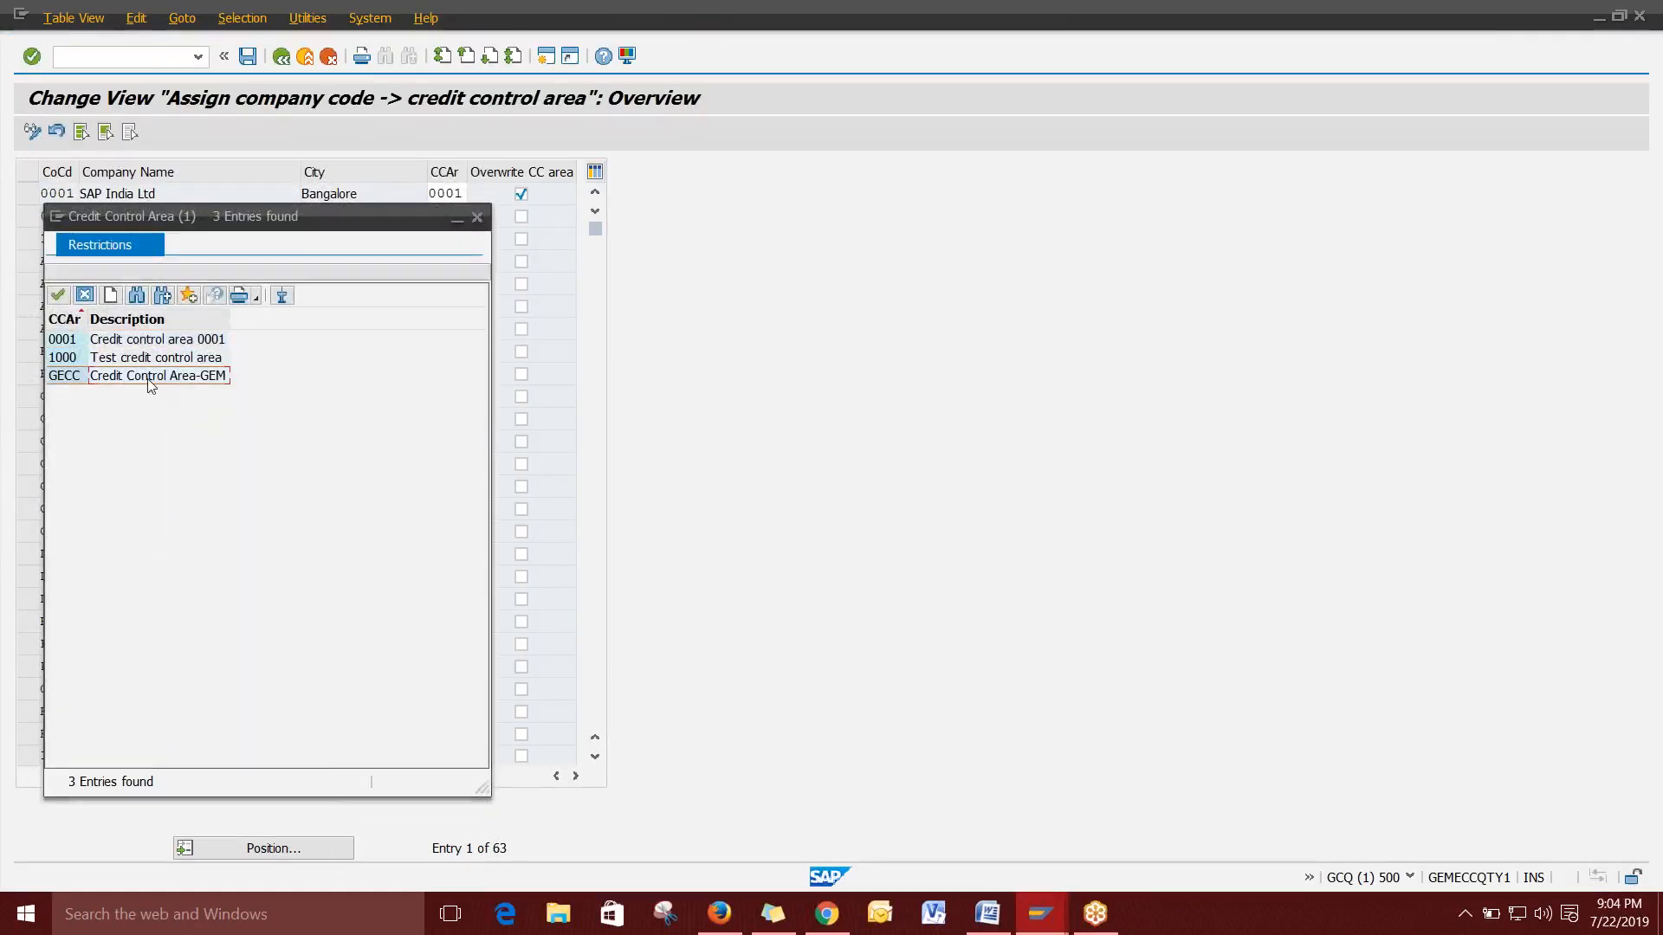
pyautogui.click(164, 341)
pyautogui.click(157, 362)
pyautogui.doubleClick(157, 379)
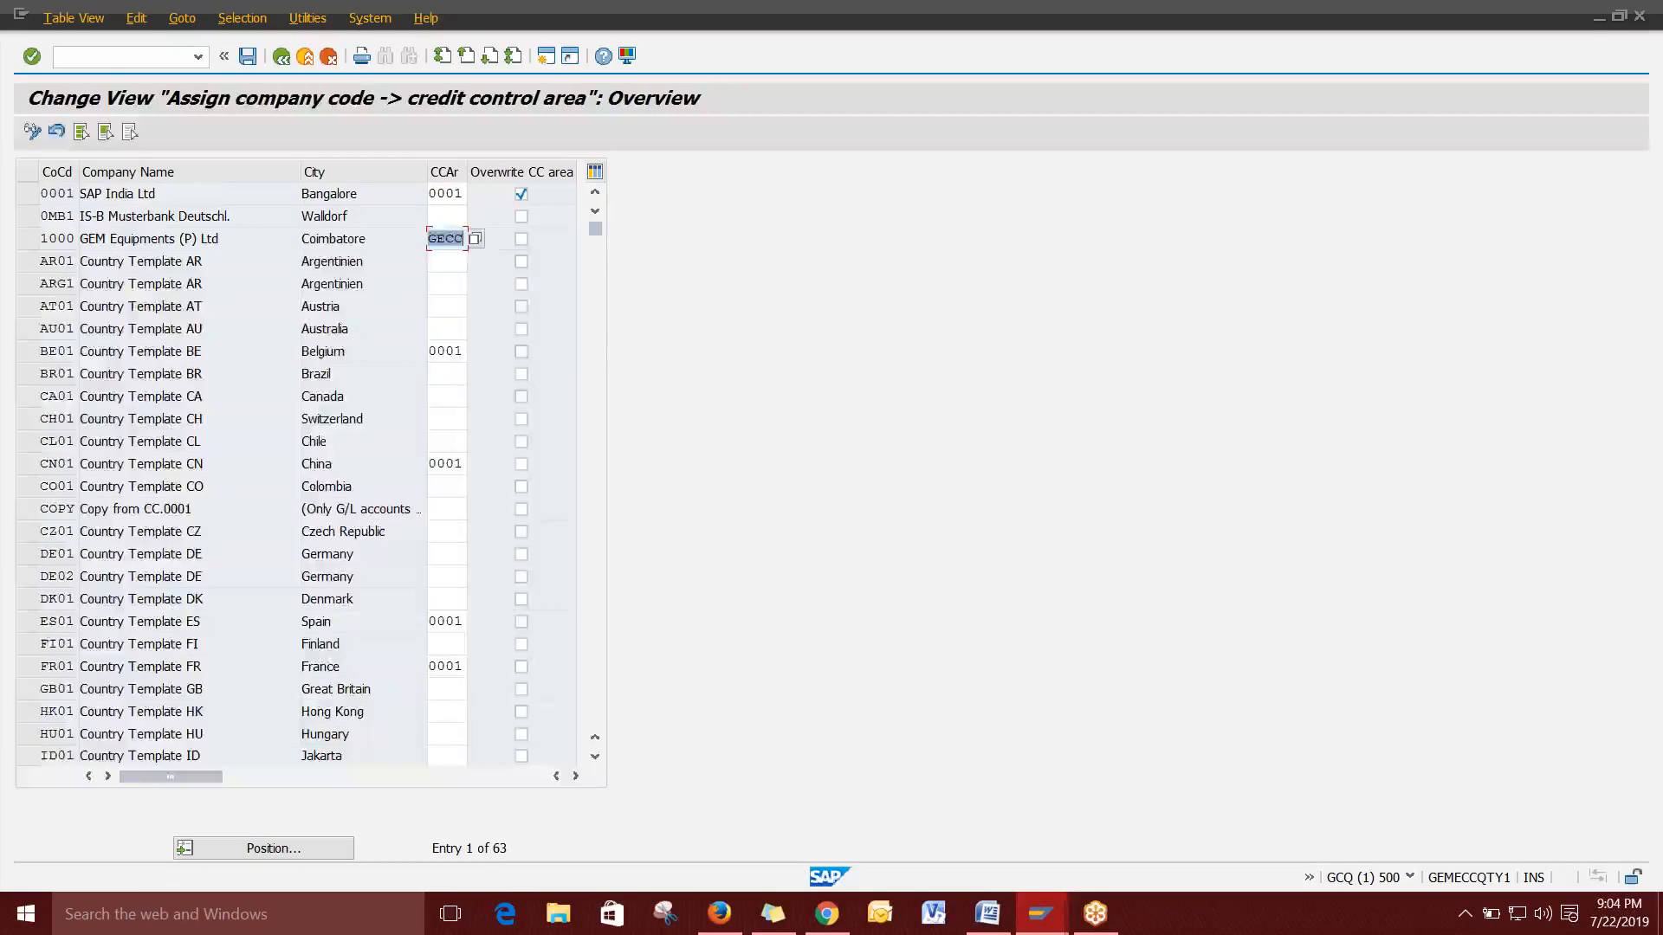
pyautogui.click(248, 57)
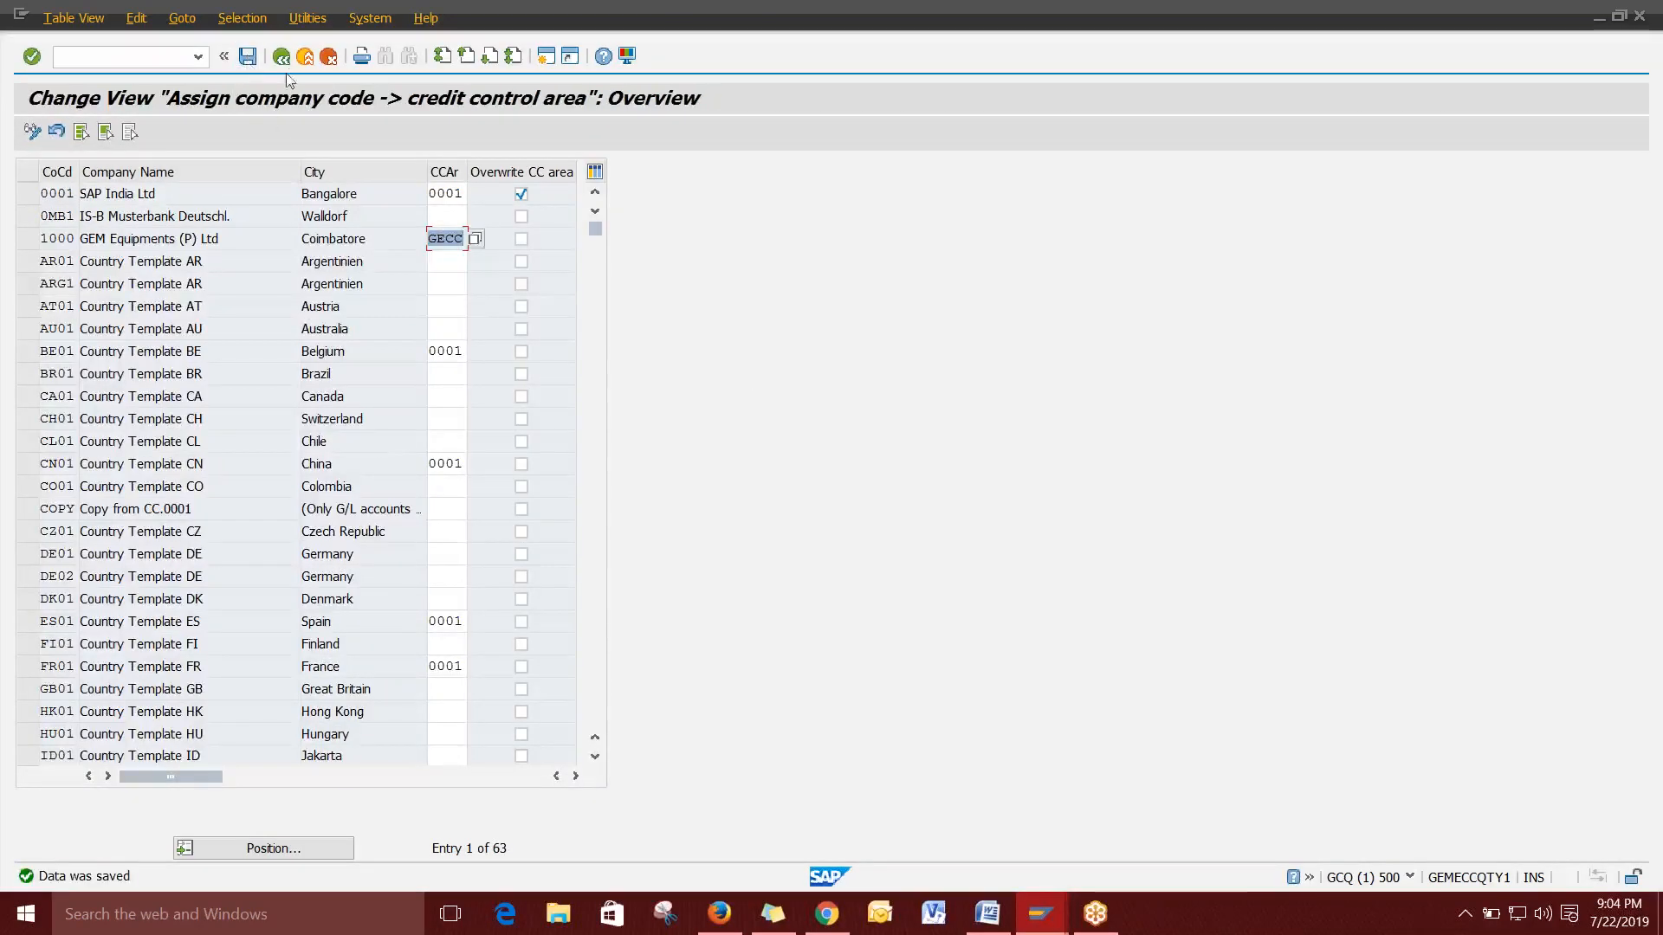
pyautogui.click(283, 57)
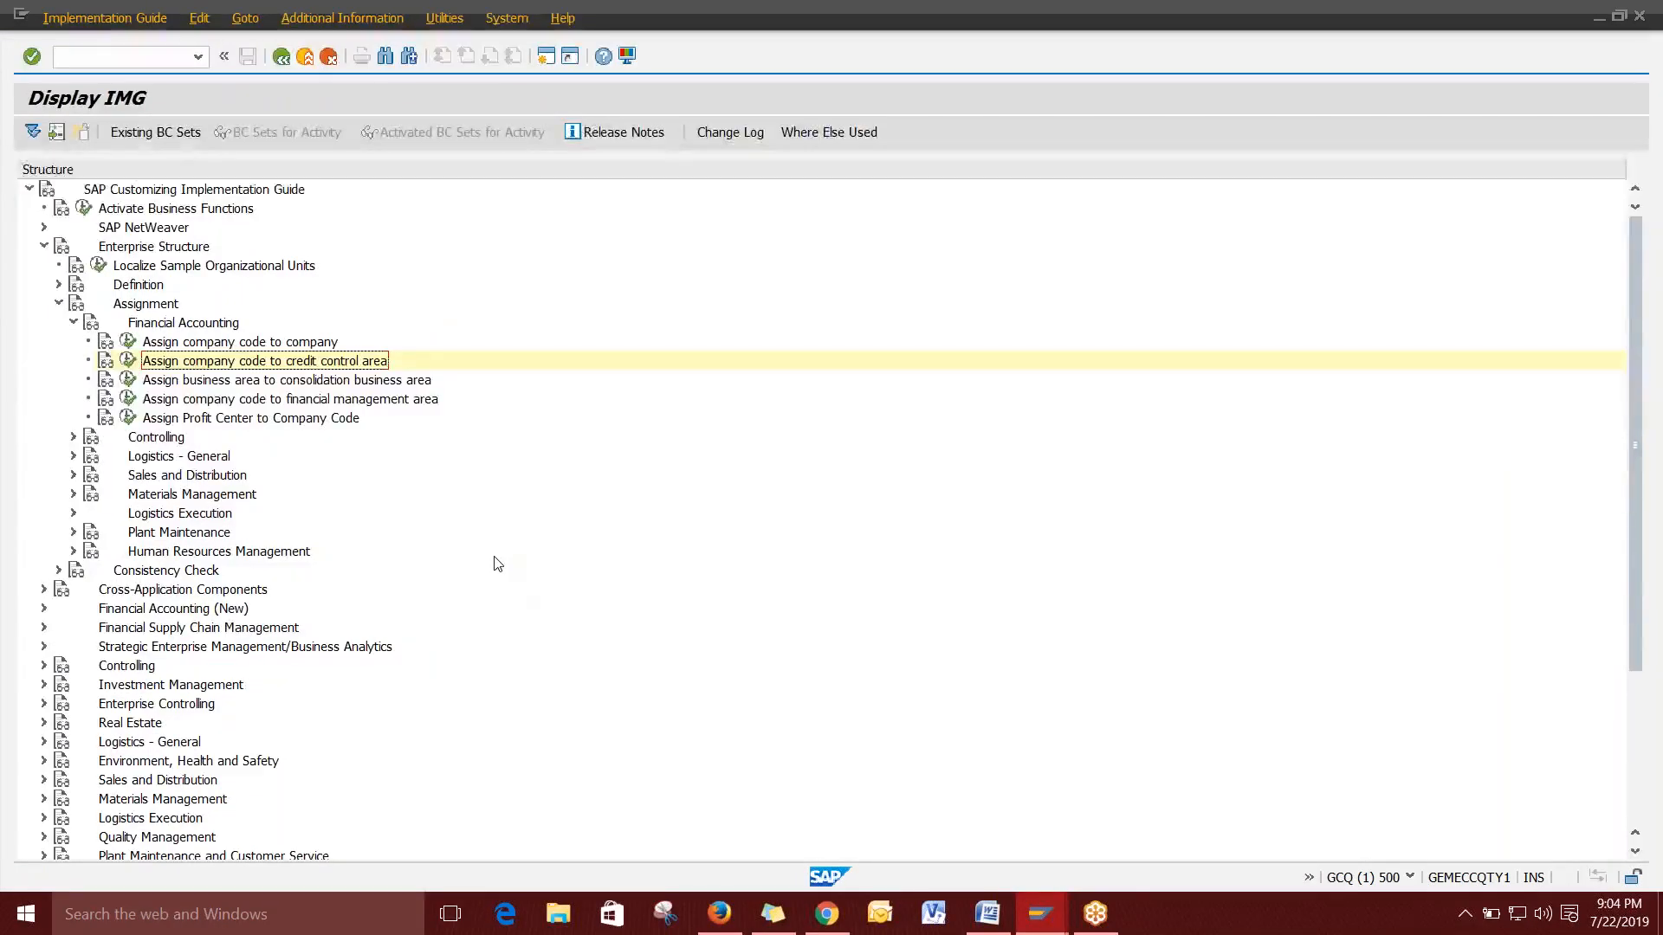
# Bring up the SD ONLINE CLASS DOCS in Word and scroll to the Sales overview diagram.
pyautogui.click(988, 909)
pyautogui.scroll(-2, 866, 477)
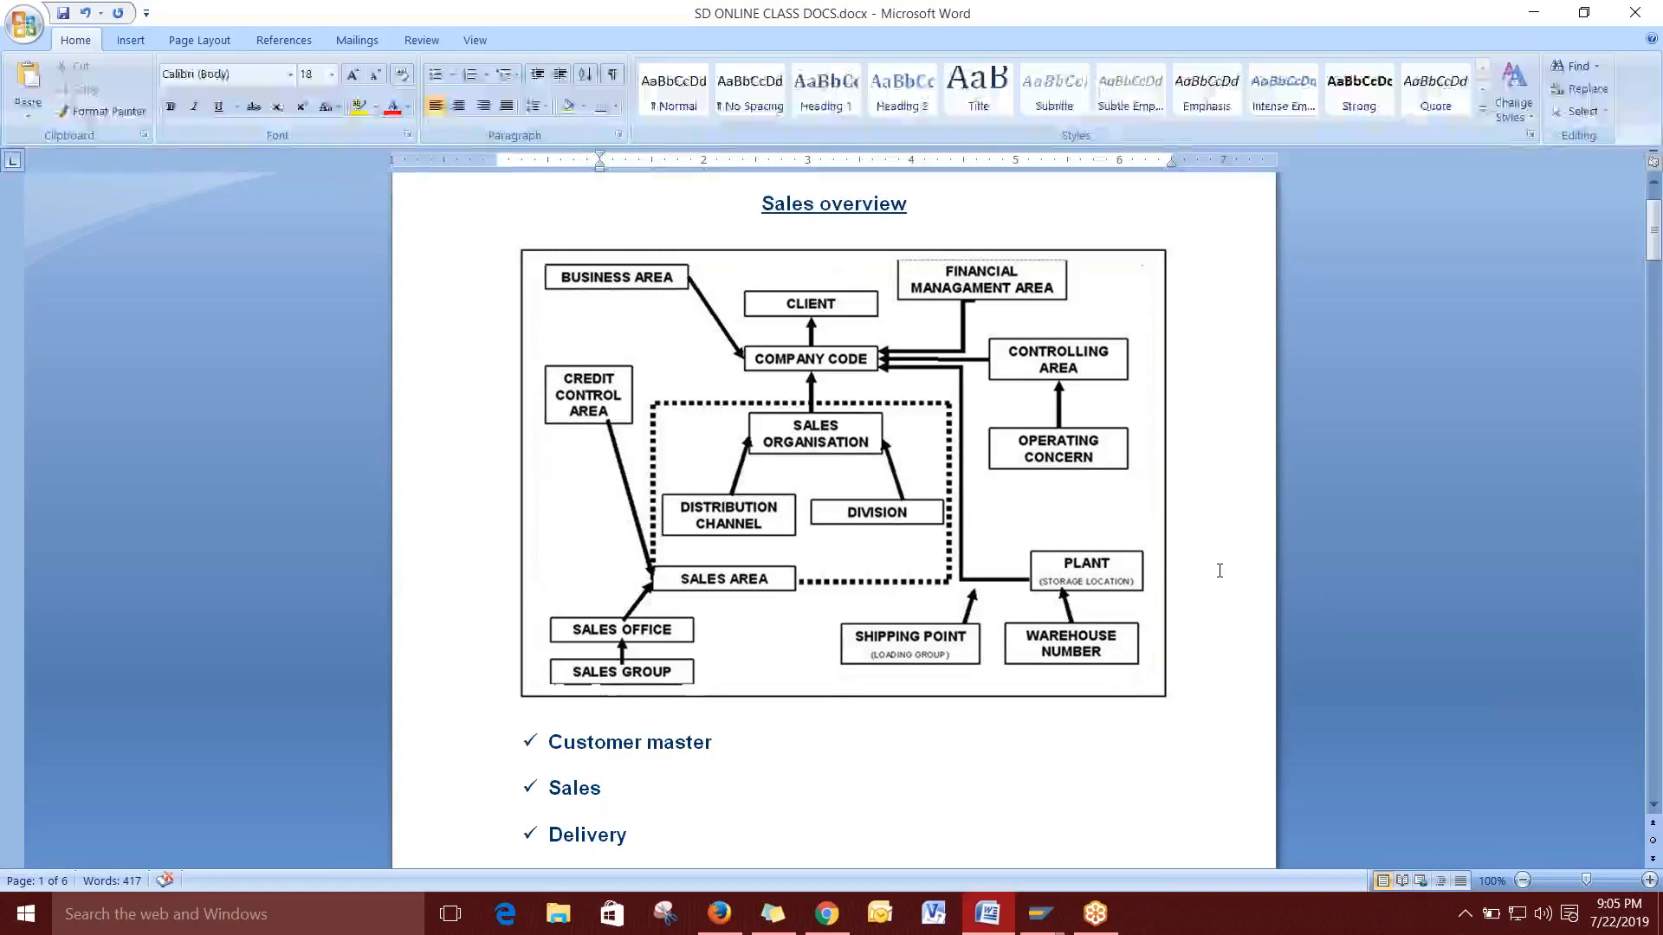
# Scroll the notes to SD MASTER DATA'S, check the XD01 customer line, and return to SAP.
pyautogui.scroll(-20, 1219, 570)
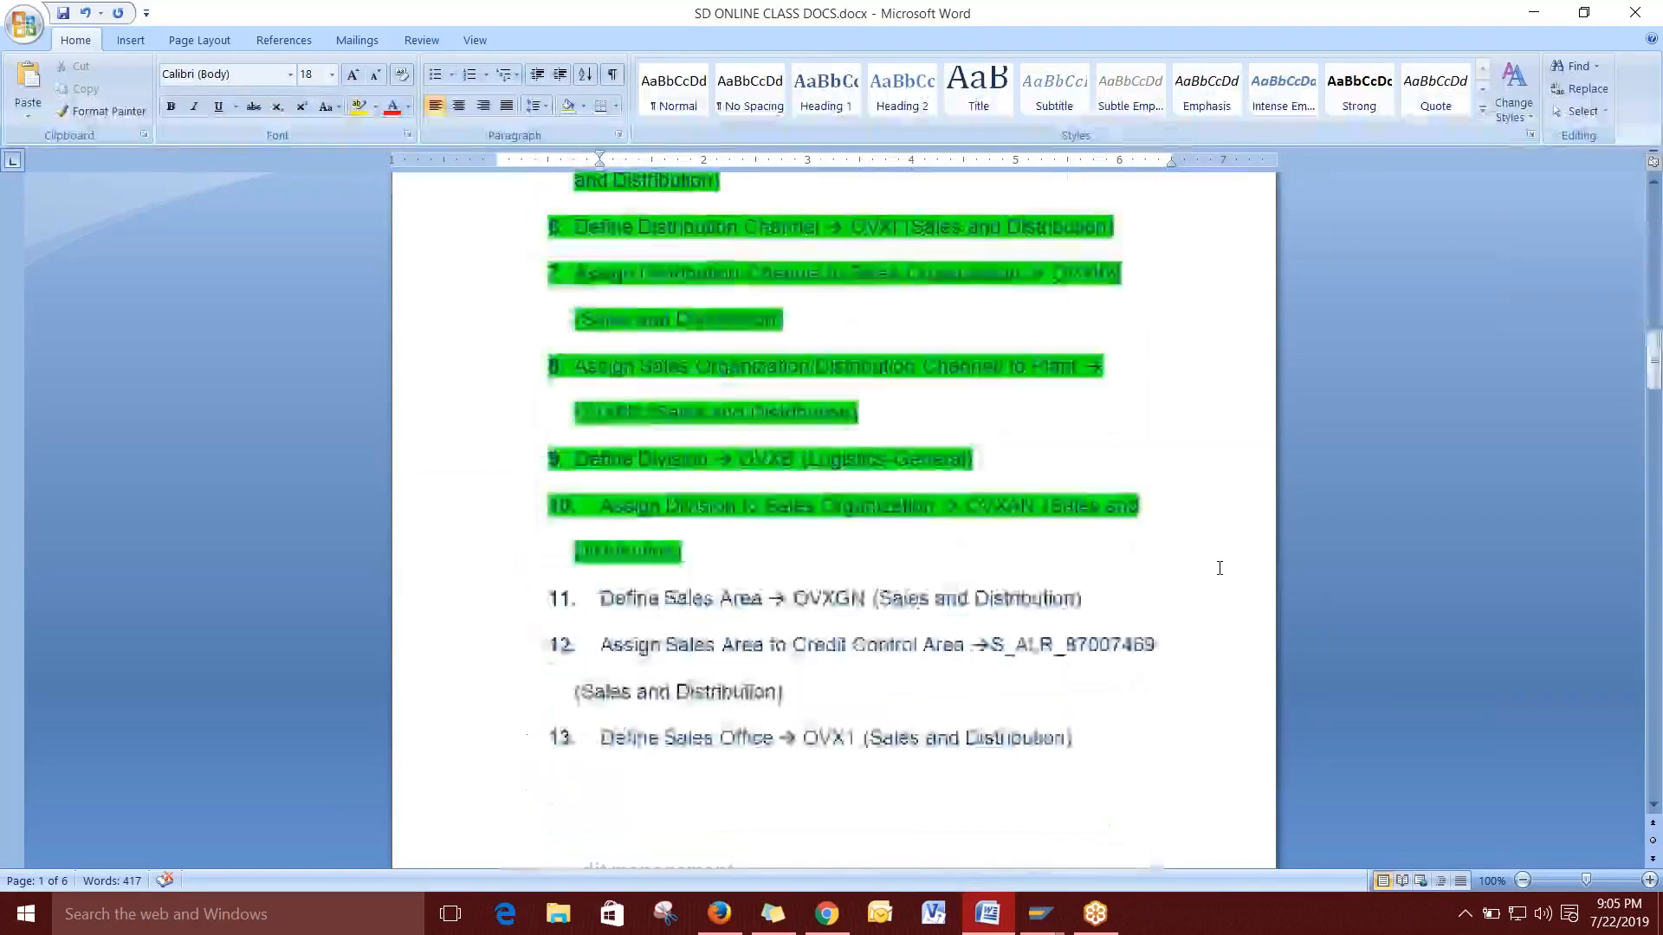
pyautogui.scroll(-20, 1217, 568)
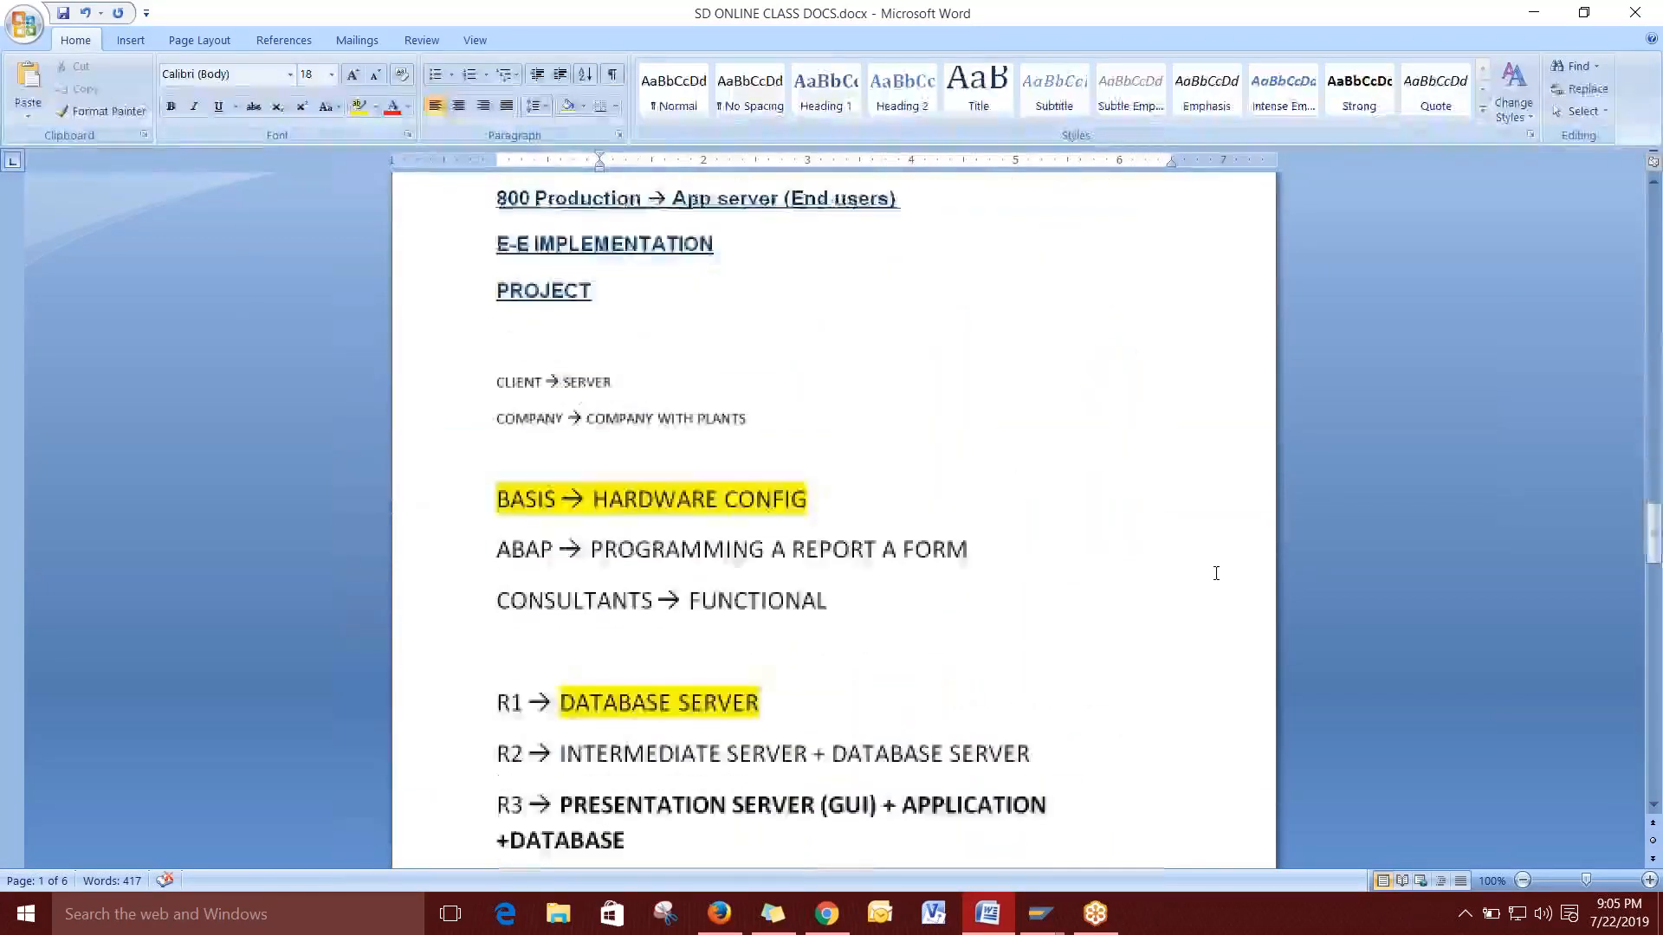
pyautogui.scroll(-5, 1216, 574)
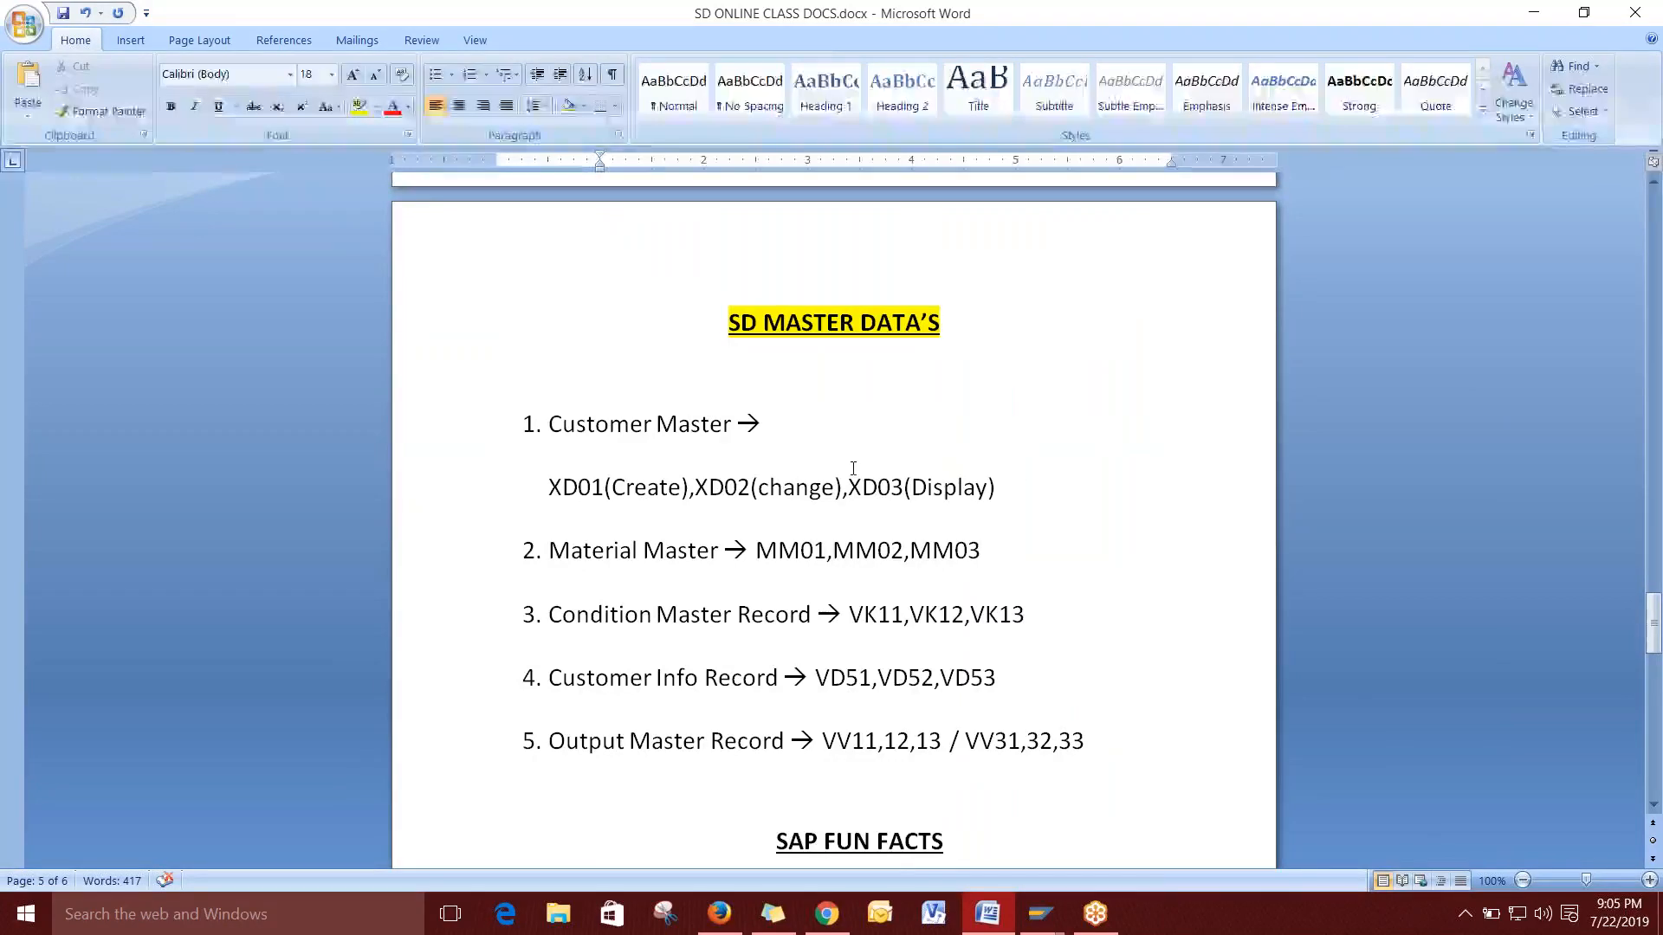
pyautogui.scroll(-1, 583, 397)
pyautogui.moveTo(554, 372); pyautogui.dragTo(738, 372)
pyautogui.click(795, 372)
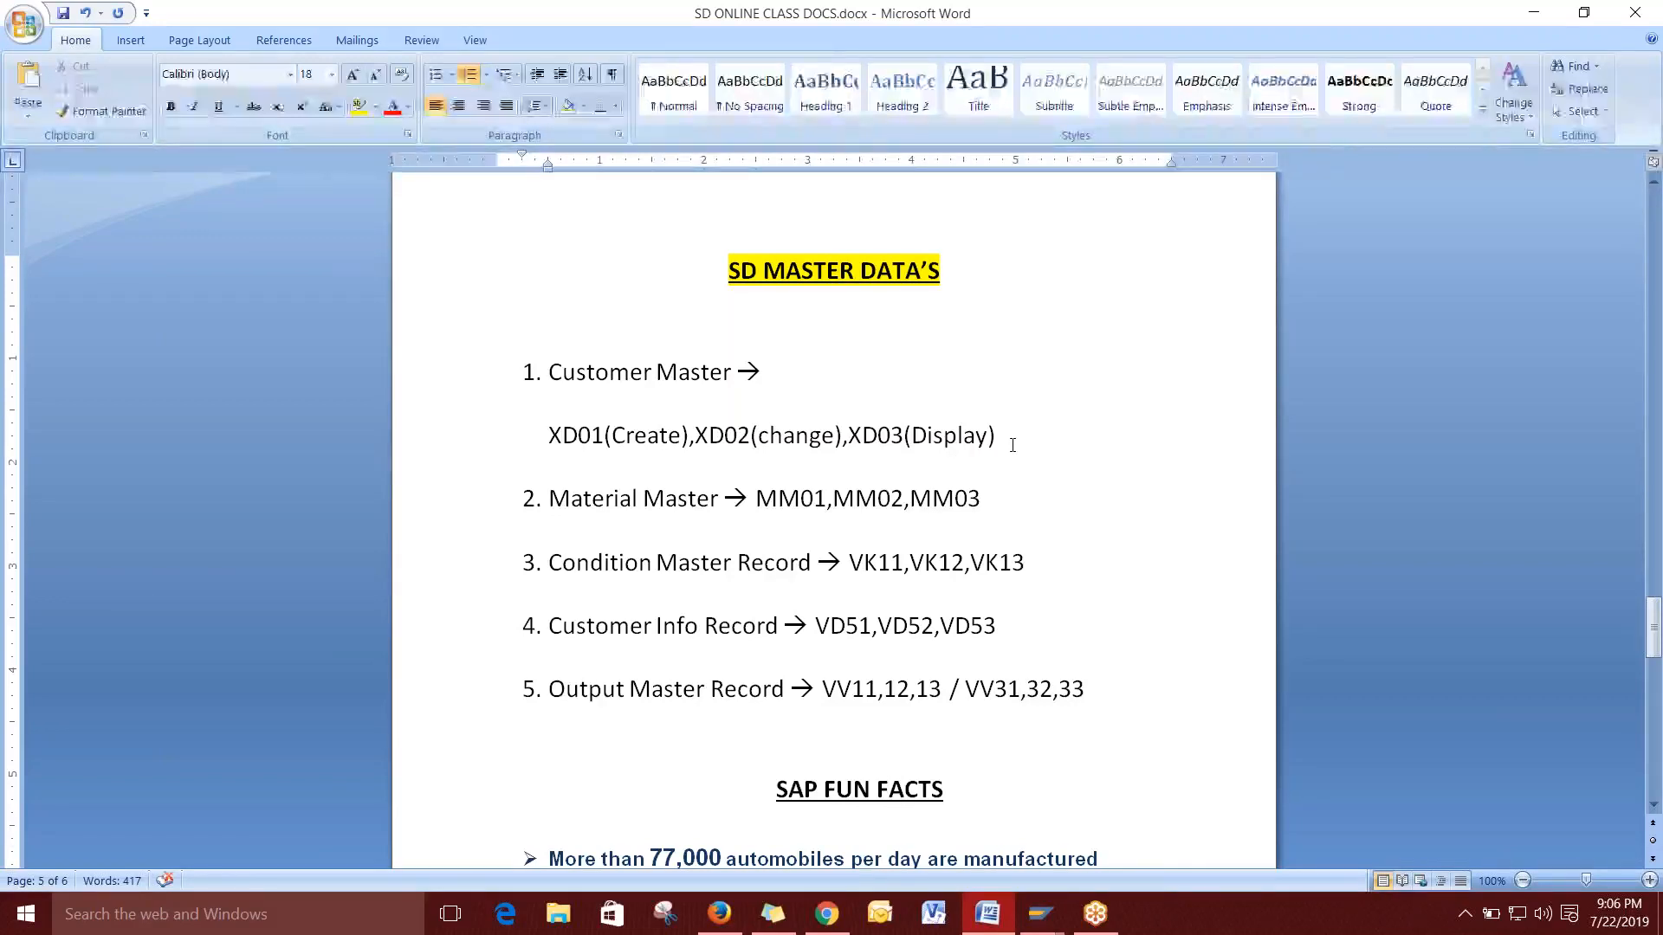
pyautogui.moveTo(1041, 914)
pyautogui.click(1124, 815)
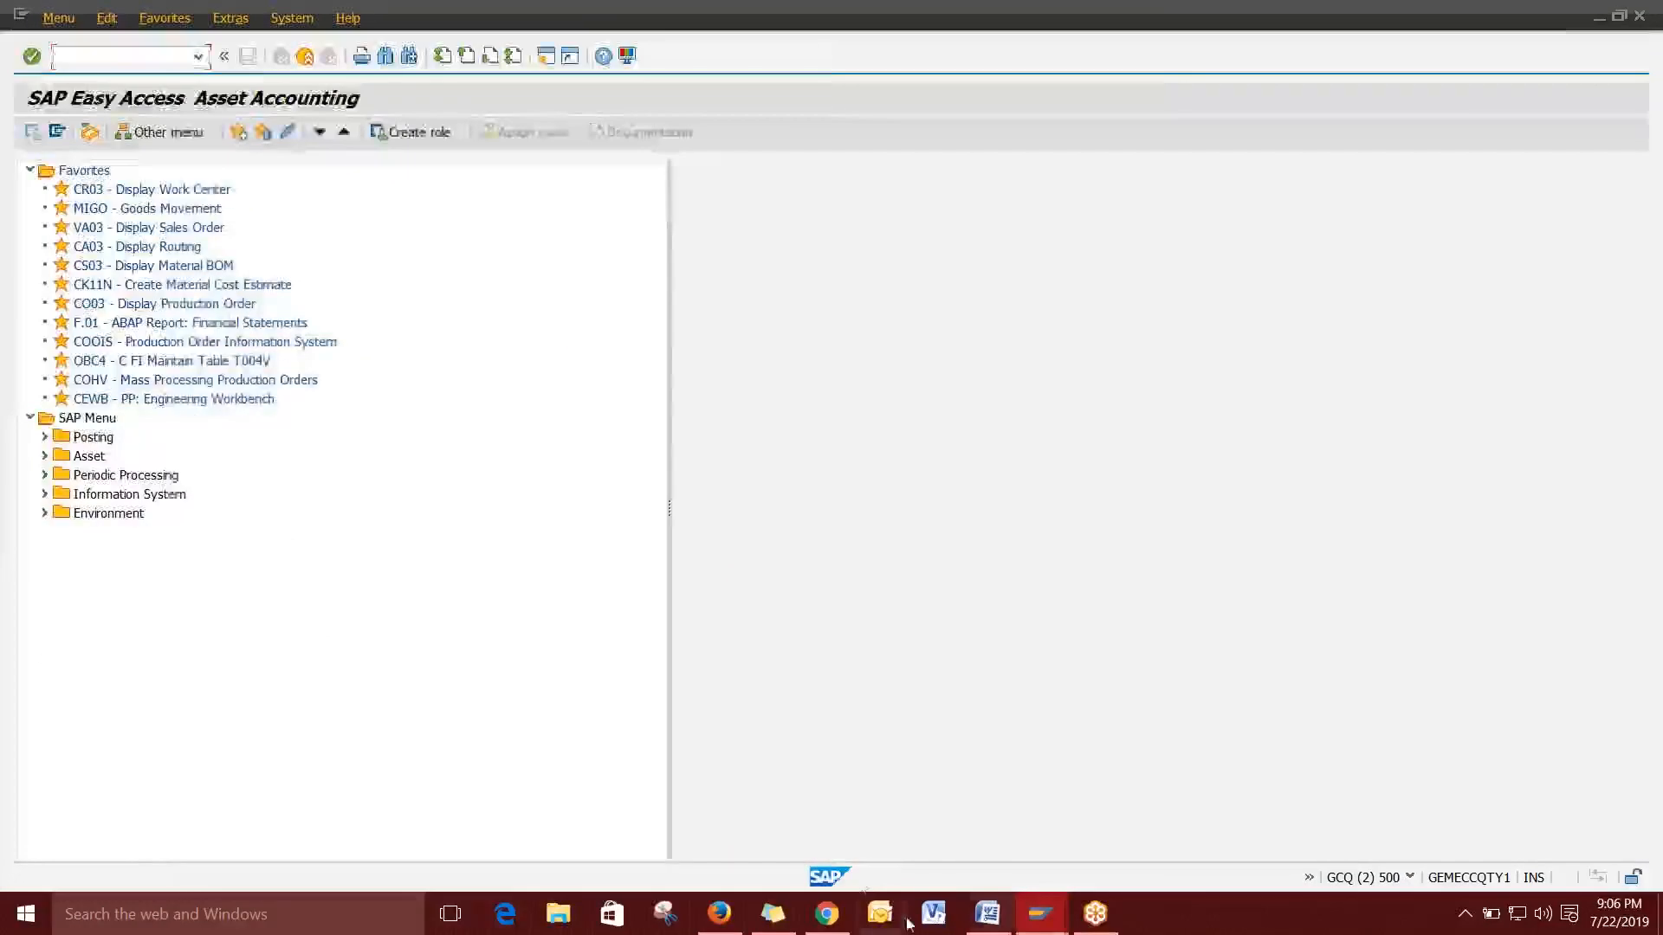
# Start the XD01 customer creation transaction and browse the Account group dropdown entries.
pyautogui.write('abzon')
pyautogui.press('Return')
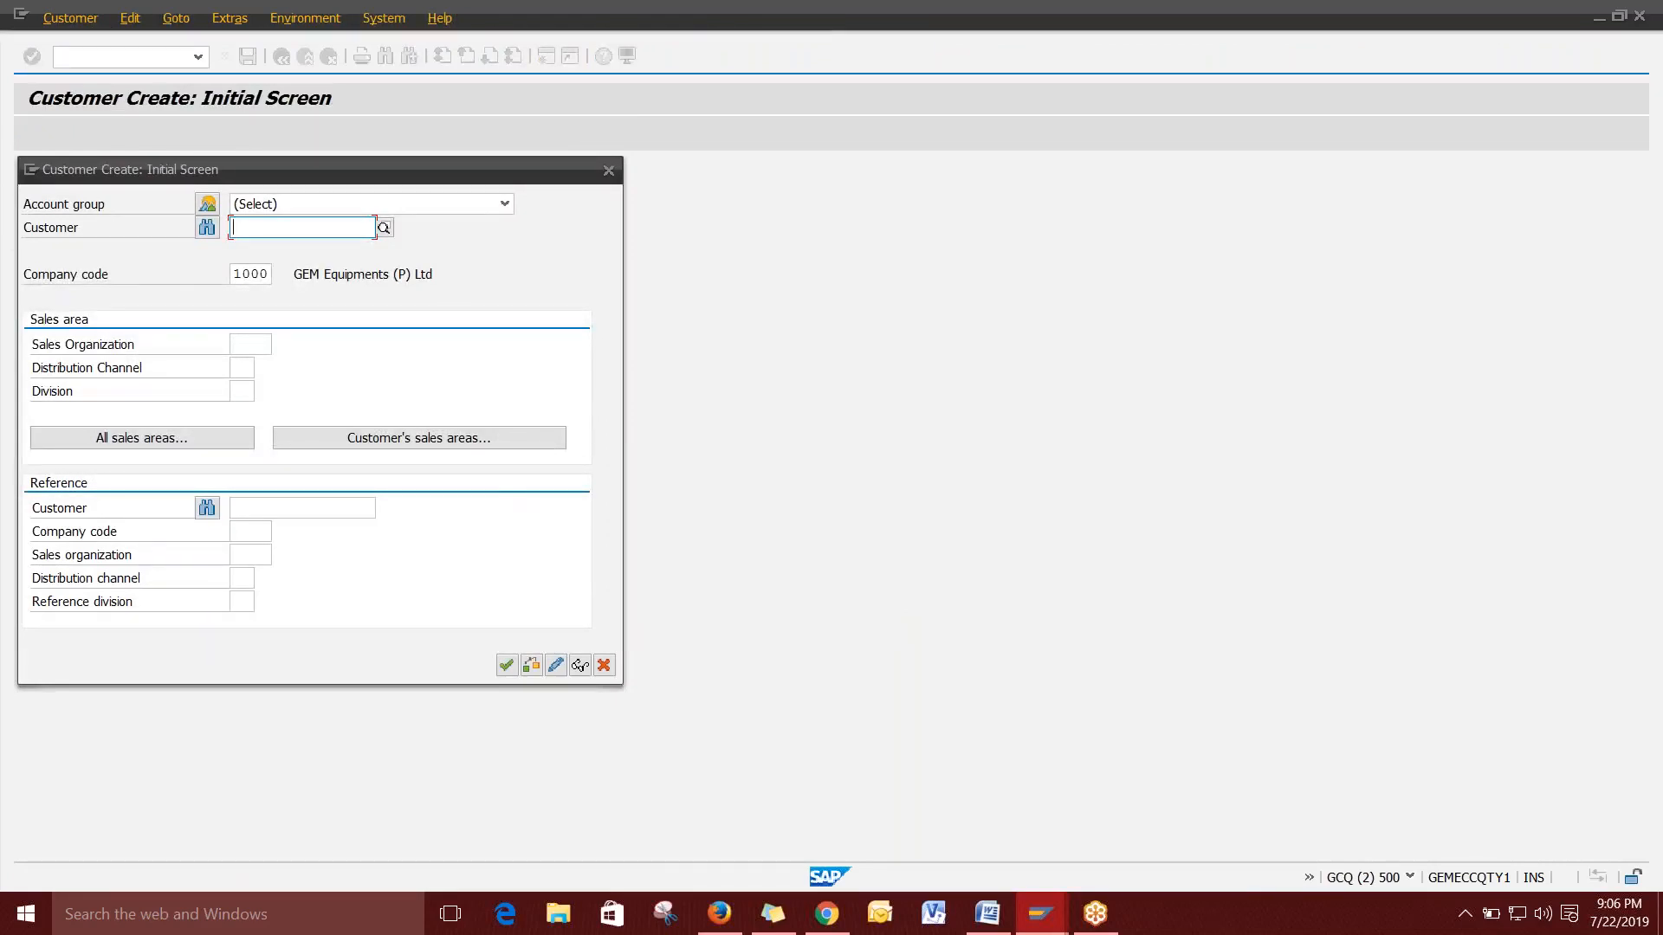
pyautogui.click(505, 206)
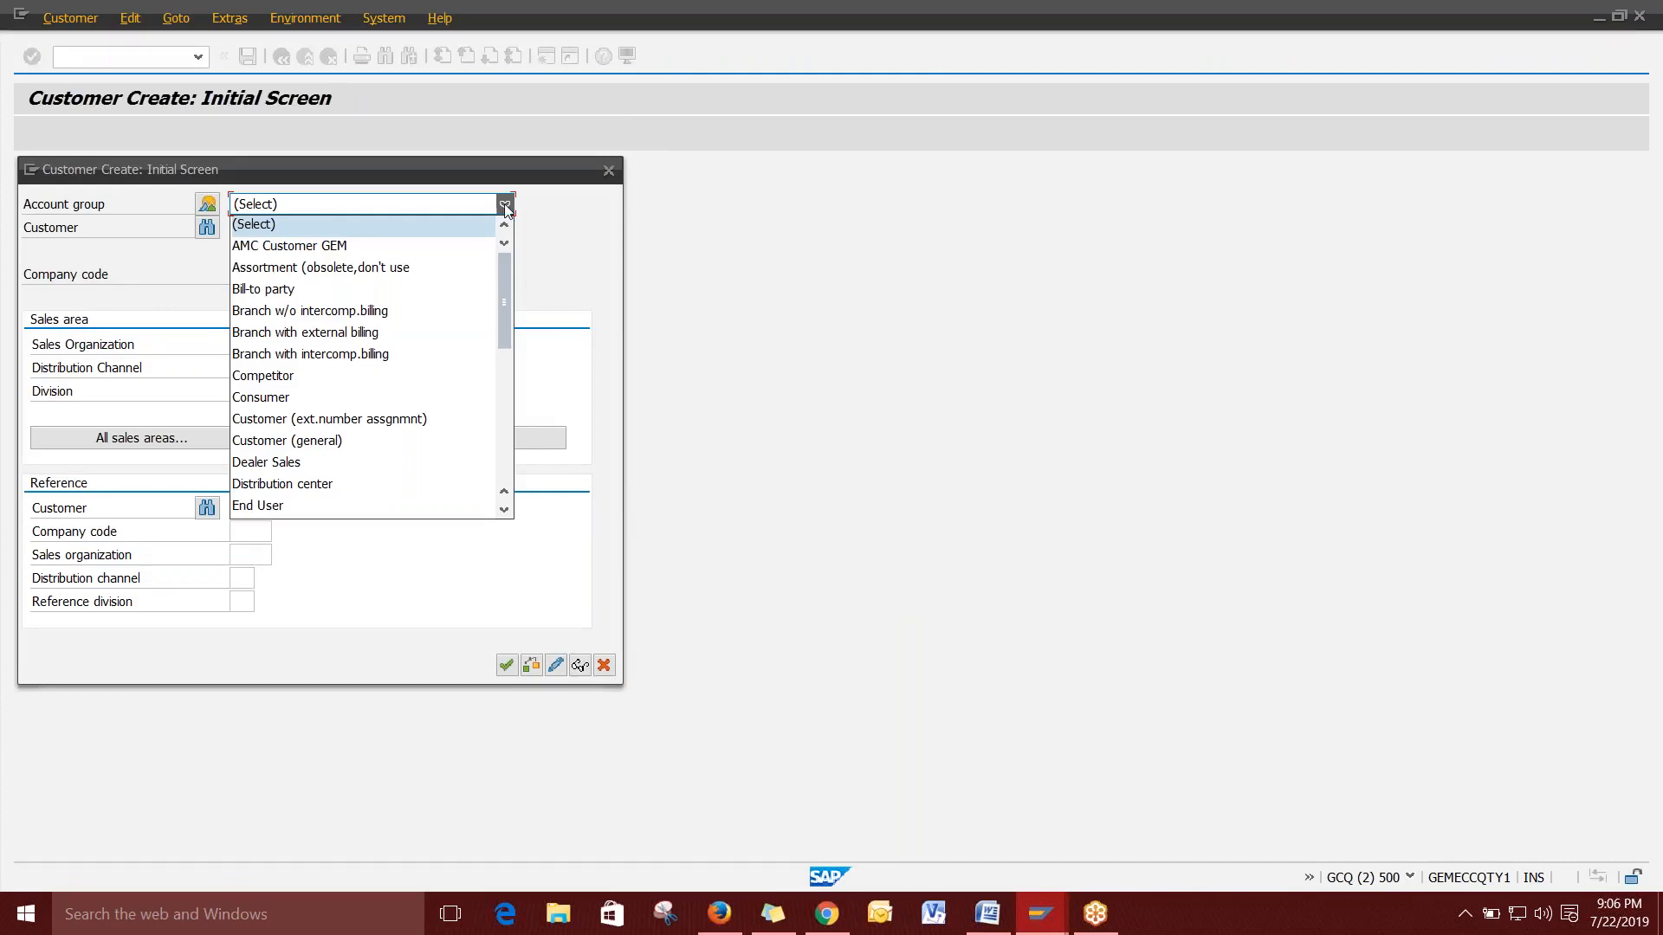
pyautogui.scroll(-5, 504, 283)
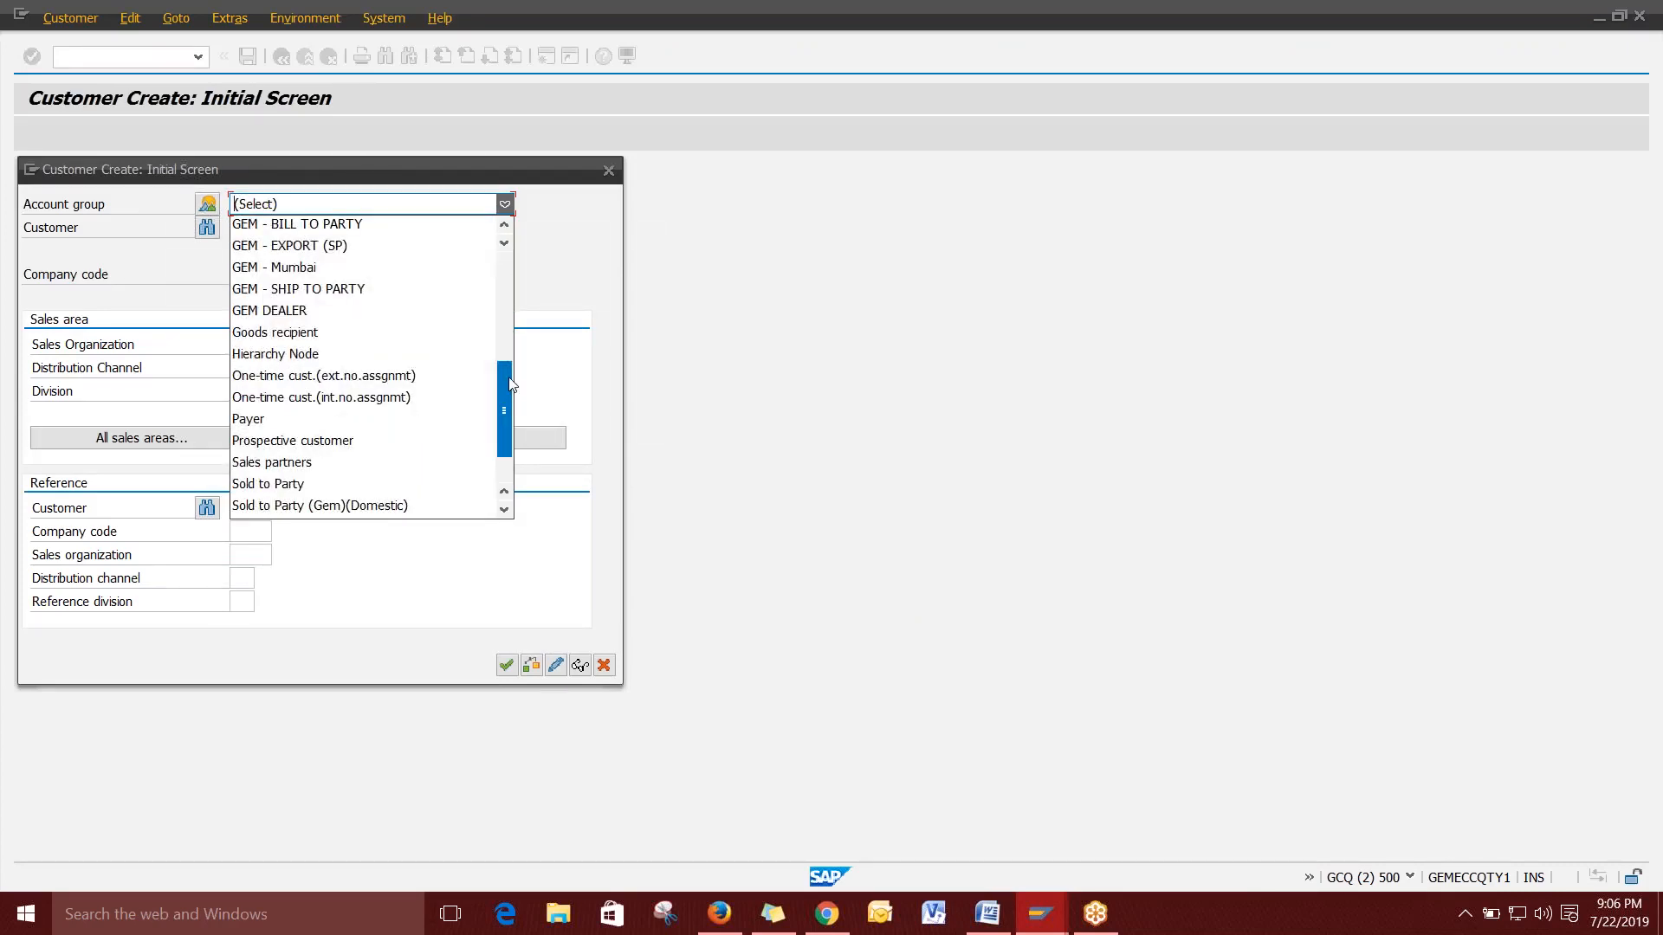
pyautogui.scroll(-2, 511, 384)
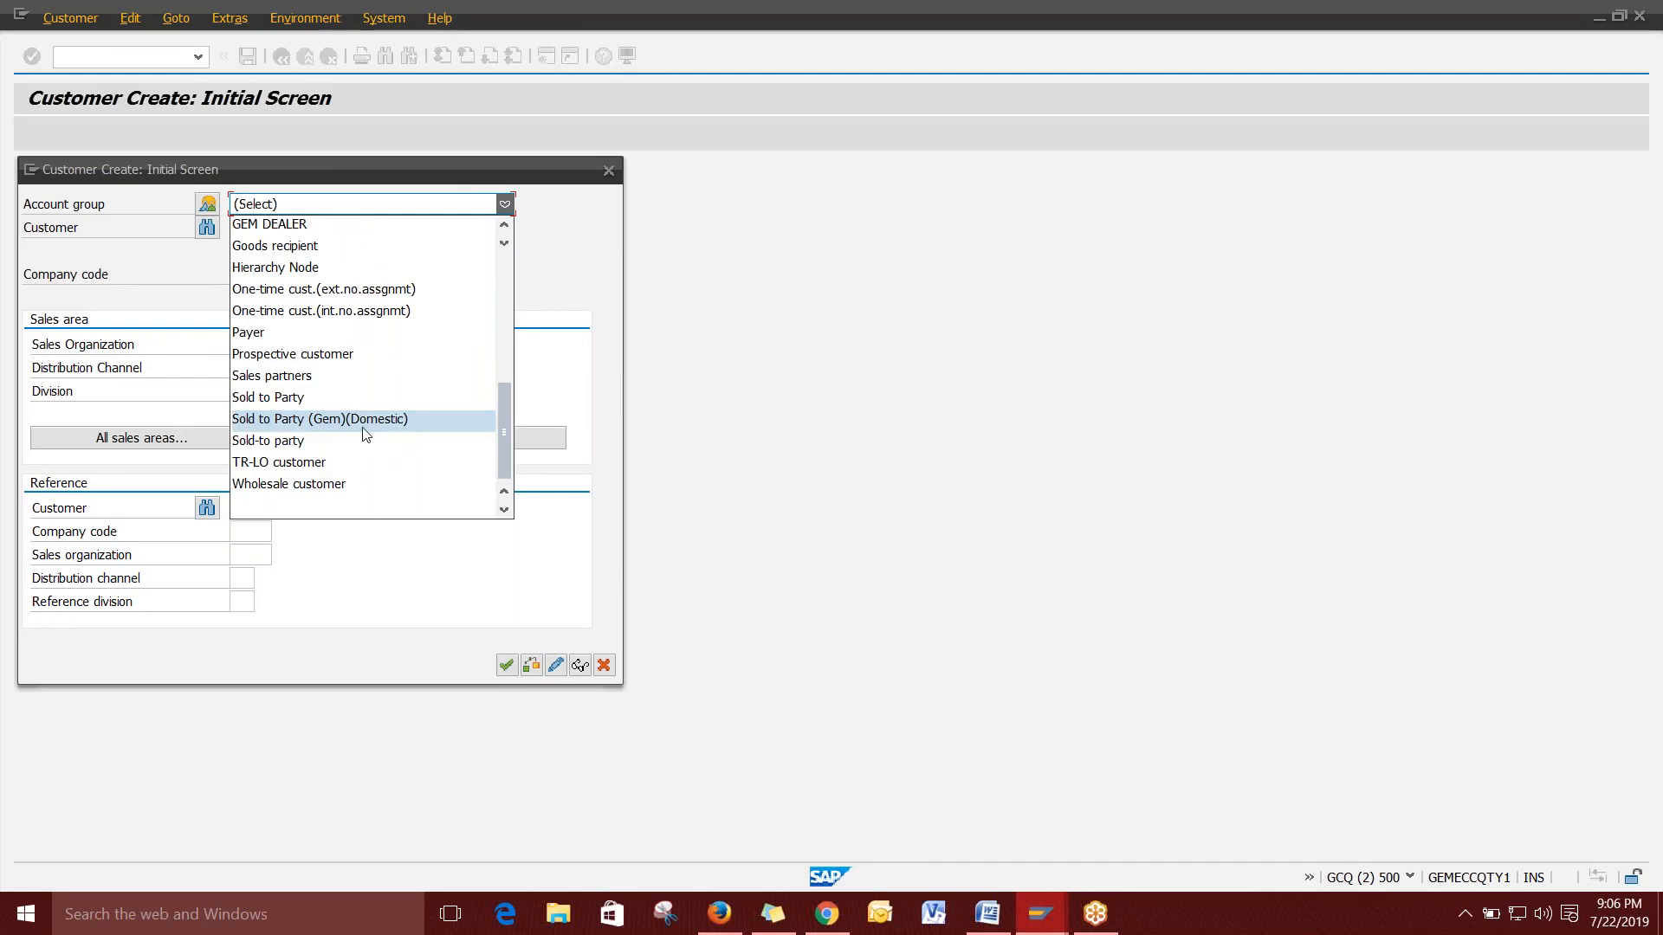
pyautogui.scroll(1, 398, 426)
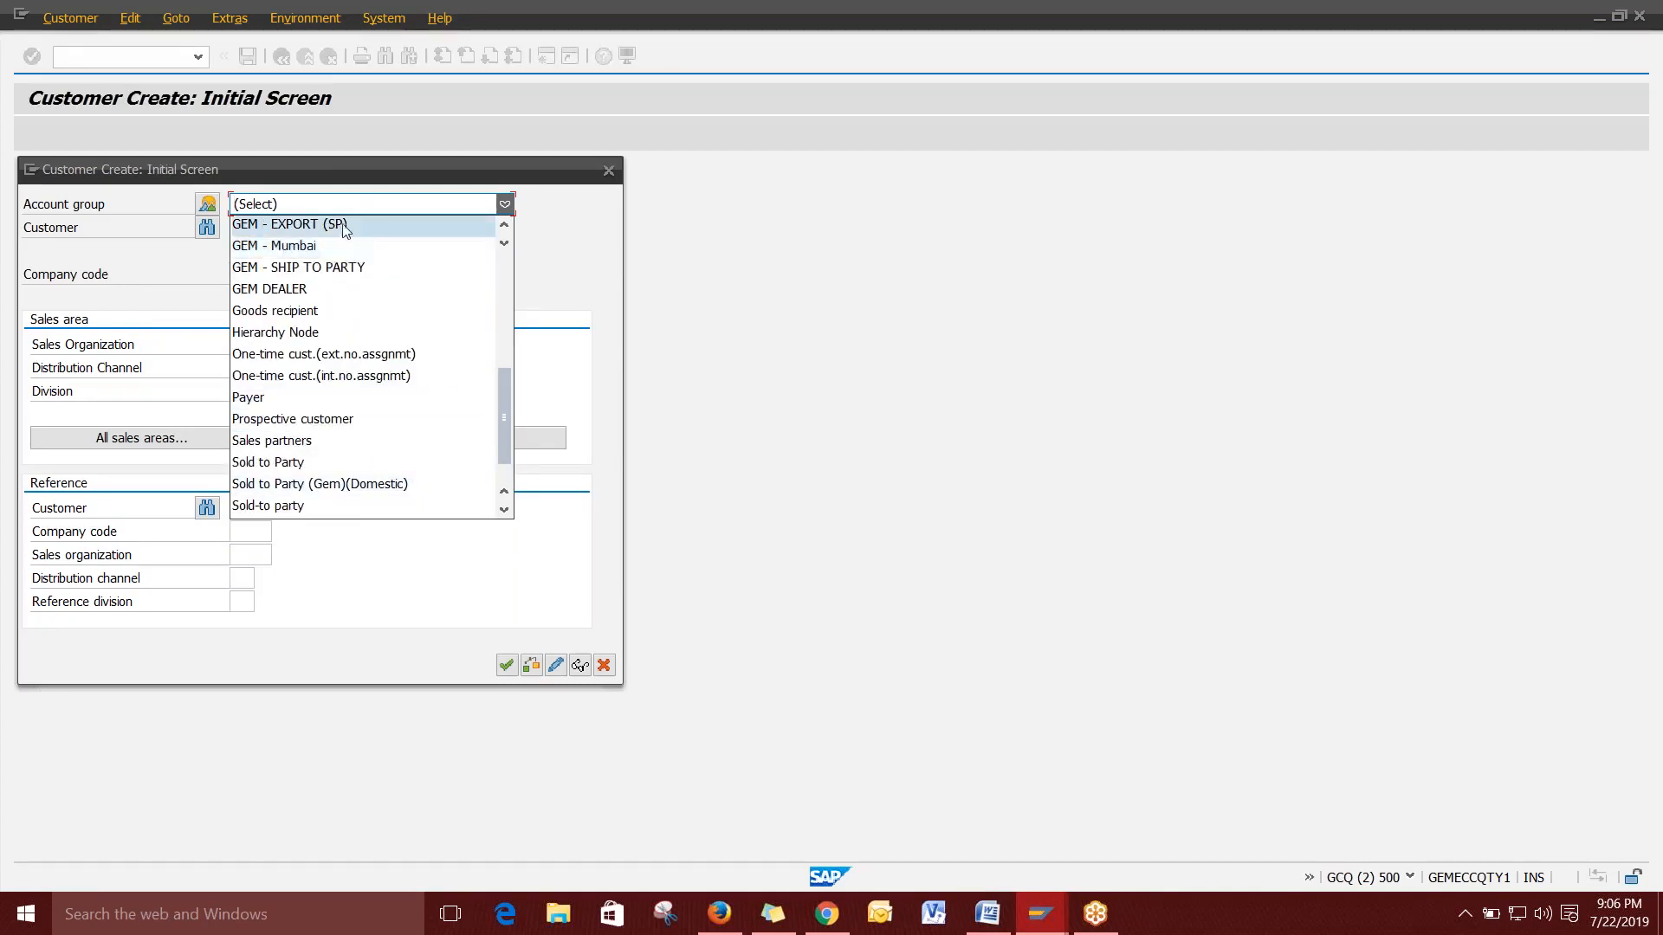
pyautogui.scroll(-1, 350, 276)
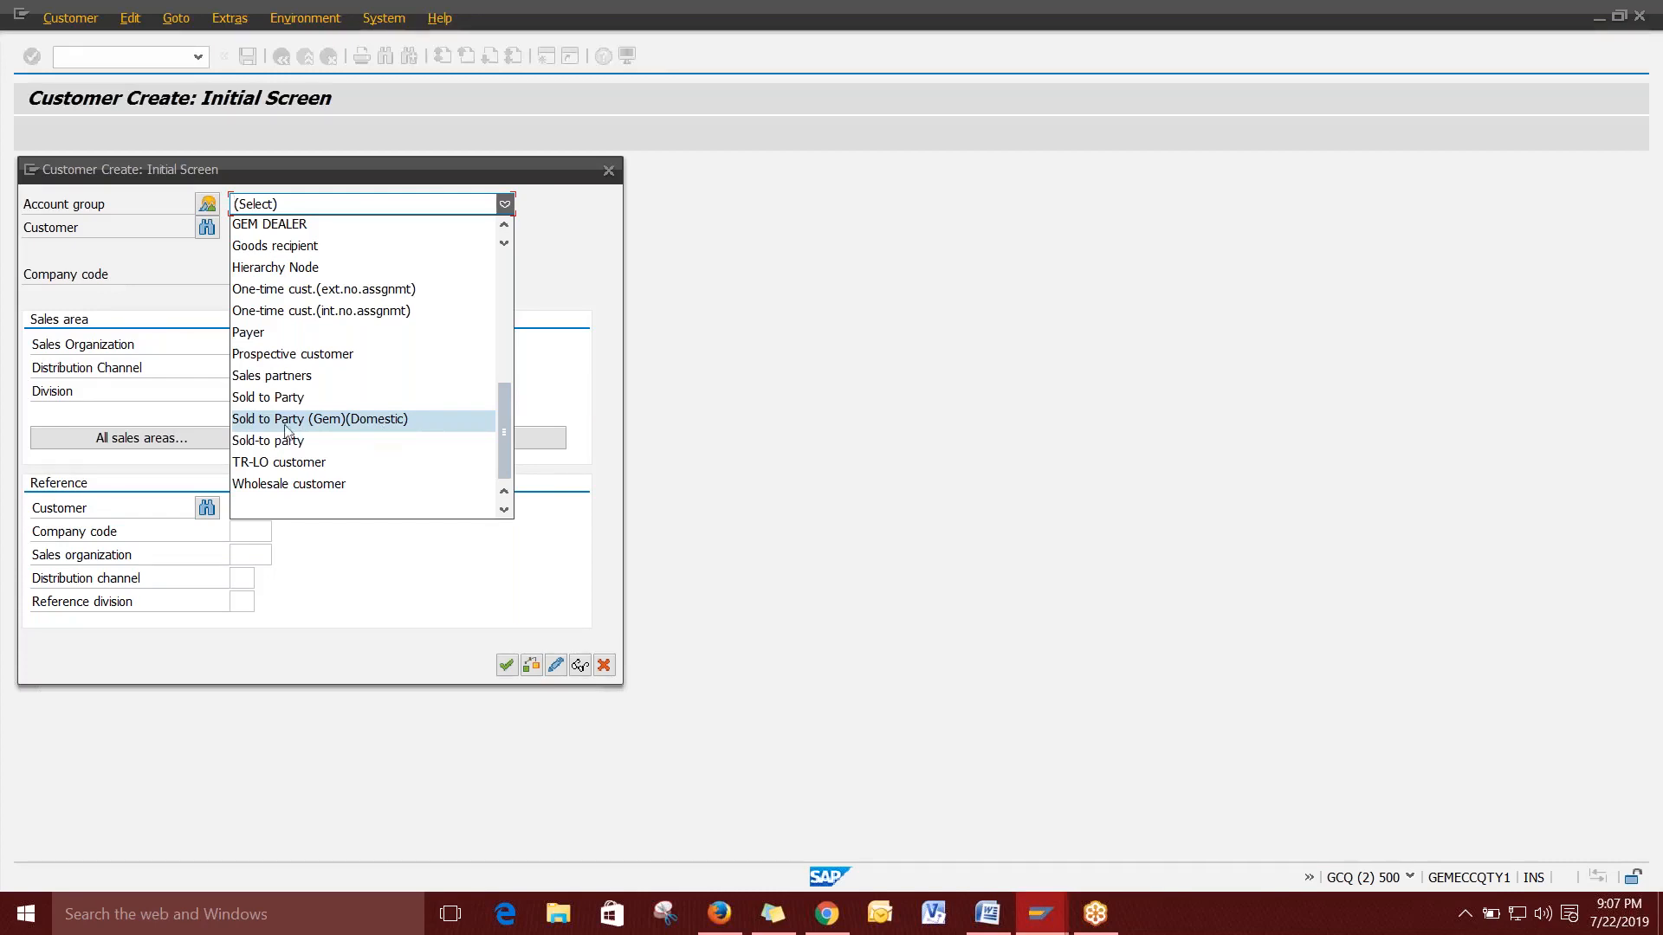
pyautogui.click(395, 423)
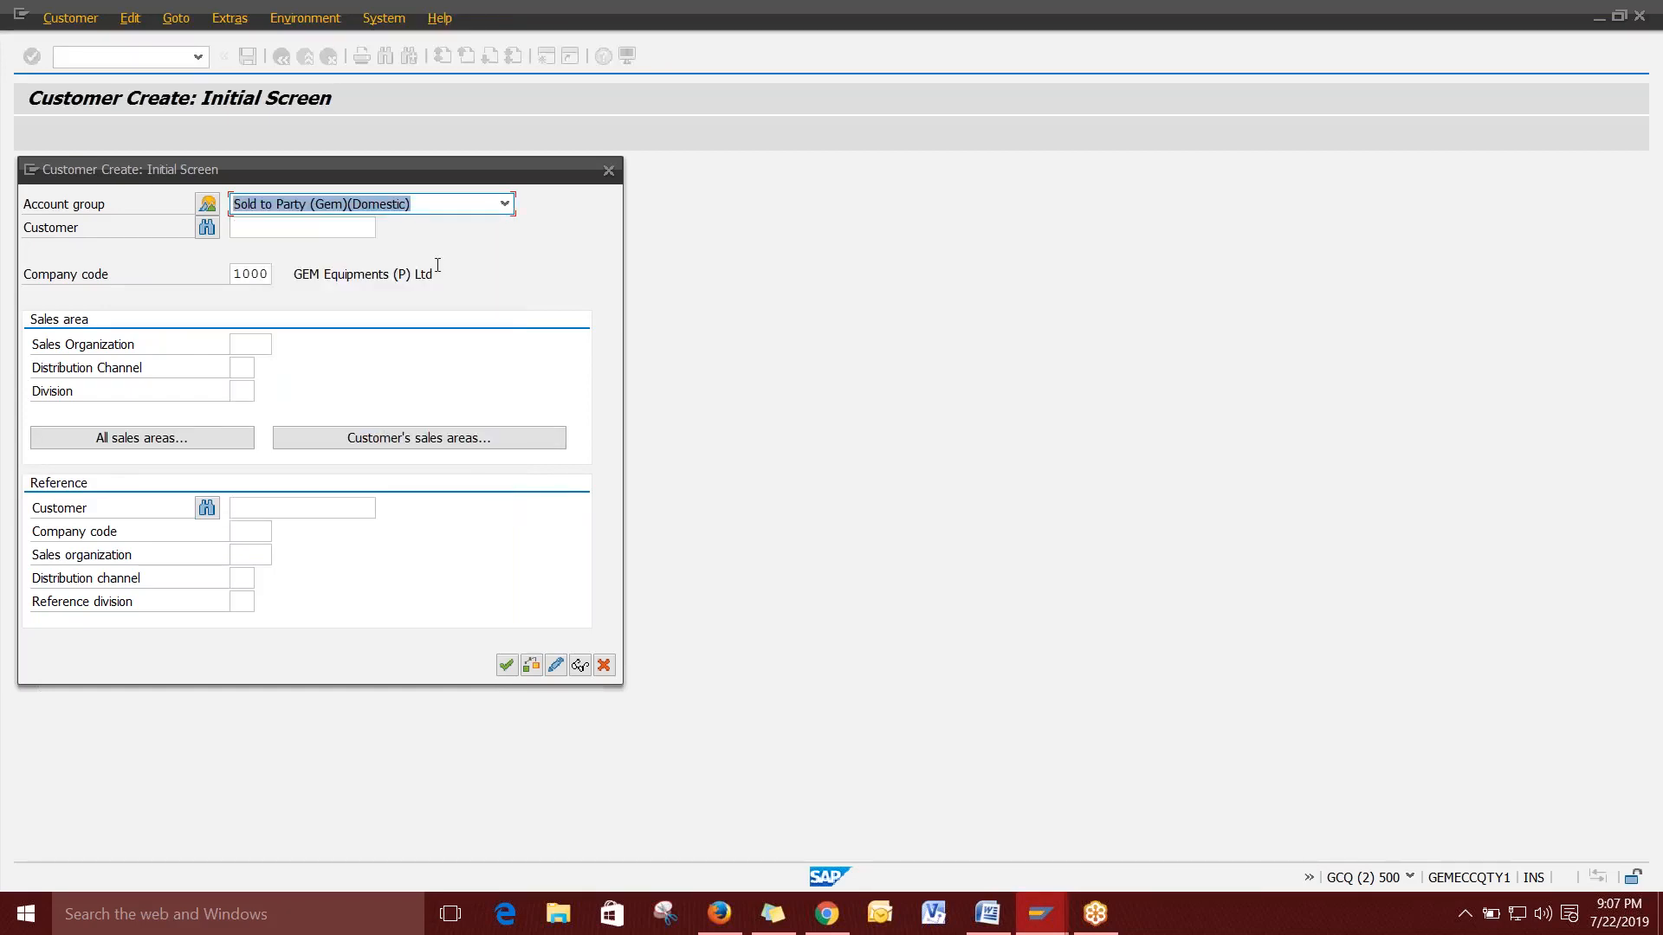
pyautogui.click(251, 228)
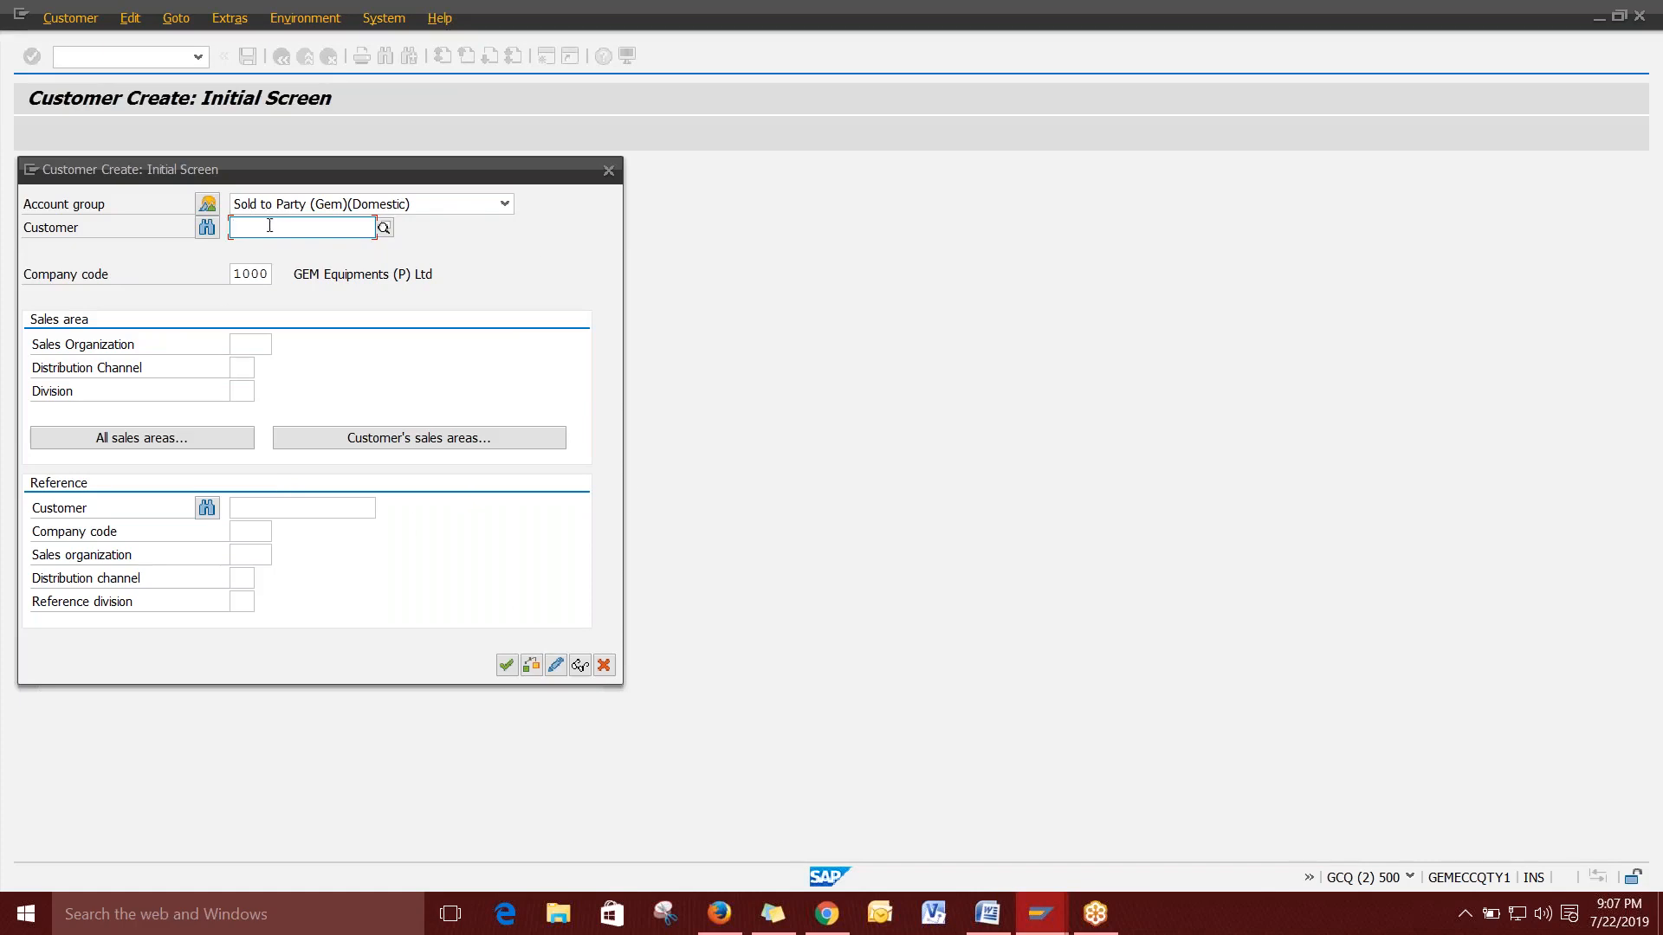
pyautogui.click(274, 274)
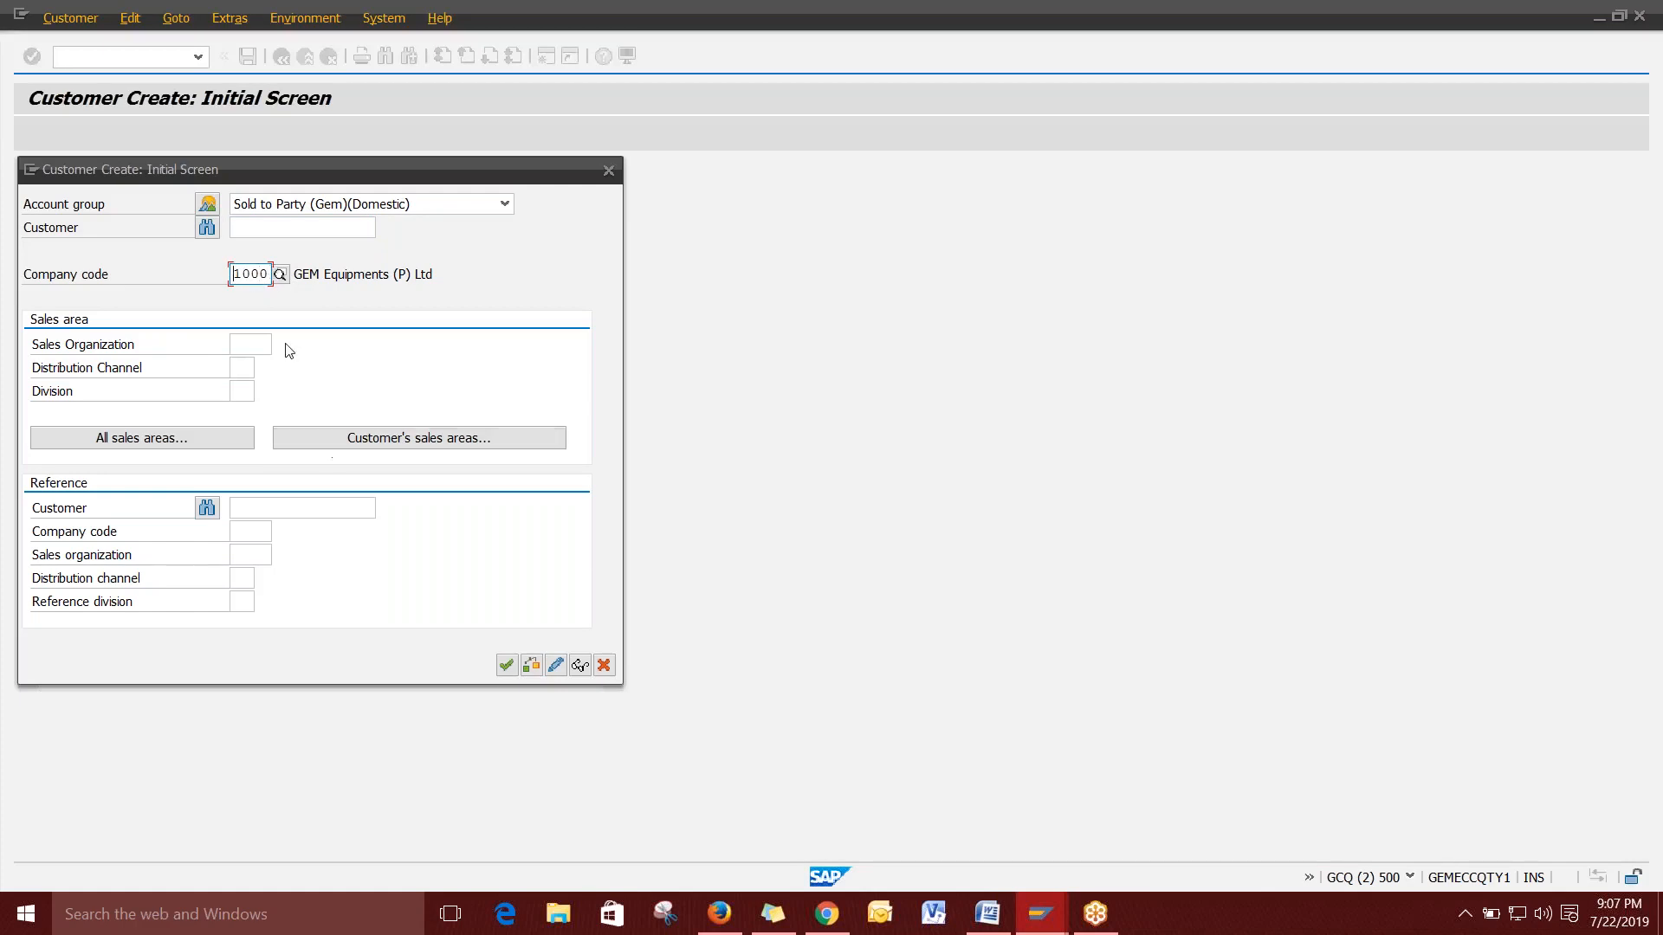
pyautogui.click(256, 350)
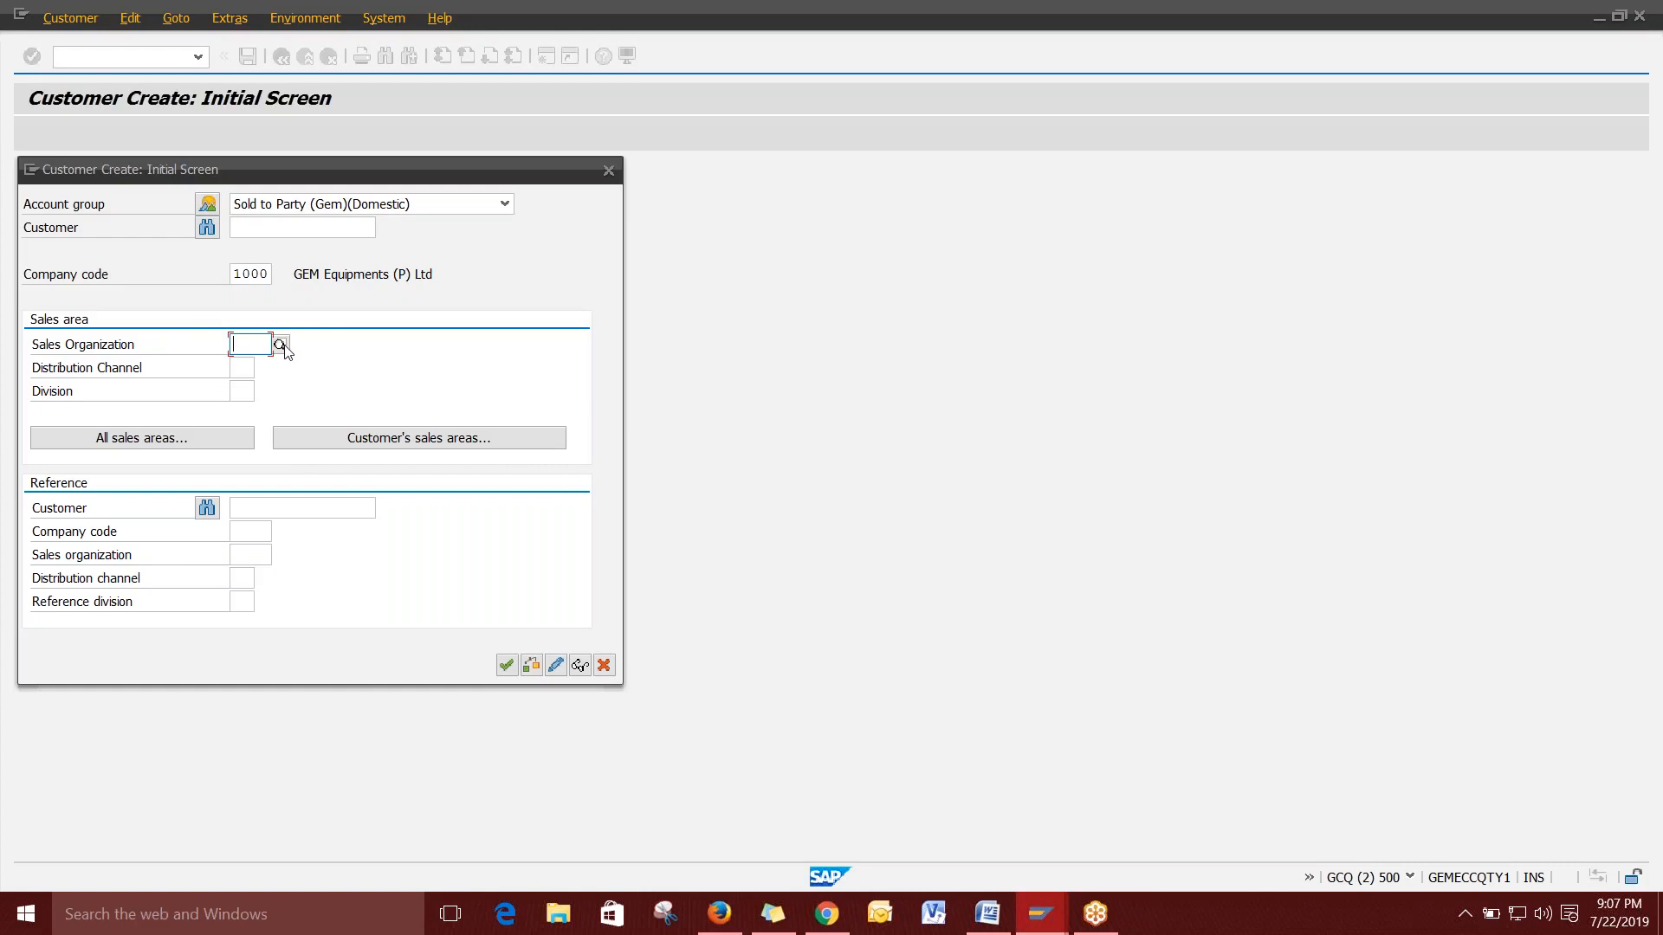
pyautogui.click(245, 367)
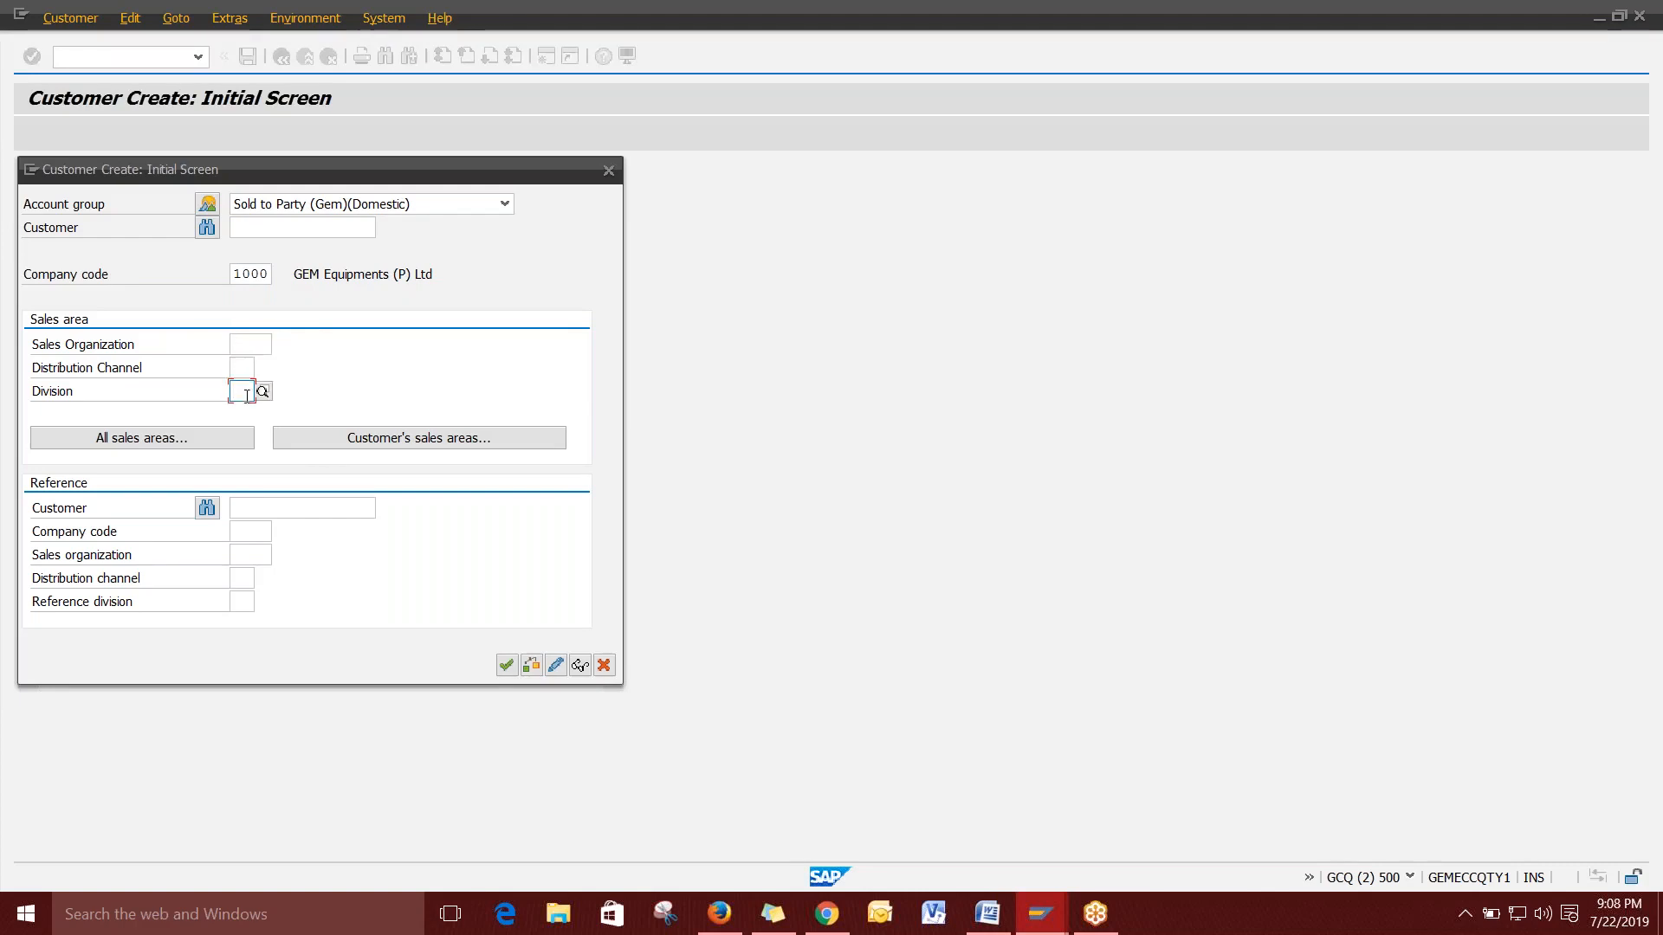
pyautogui.click(242, 392)
pyautogui.click(244, 371)
pyautogui.click(247, 346)
pyautogui.click(245, 372)
pyautogui.click(245, 393)
pyautogui.click(245, 369)
pyautogui.click(252, 346)
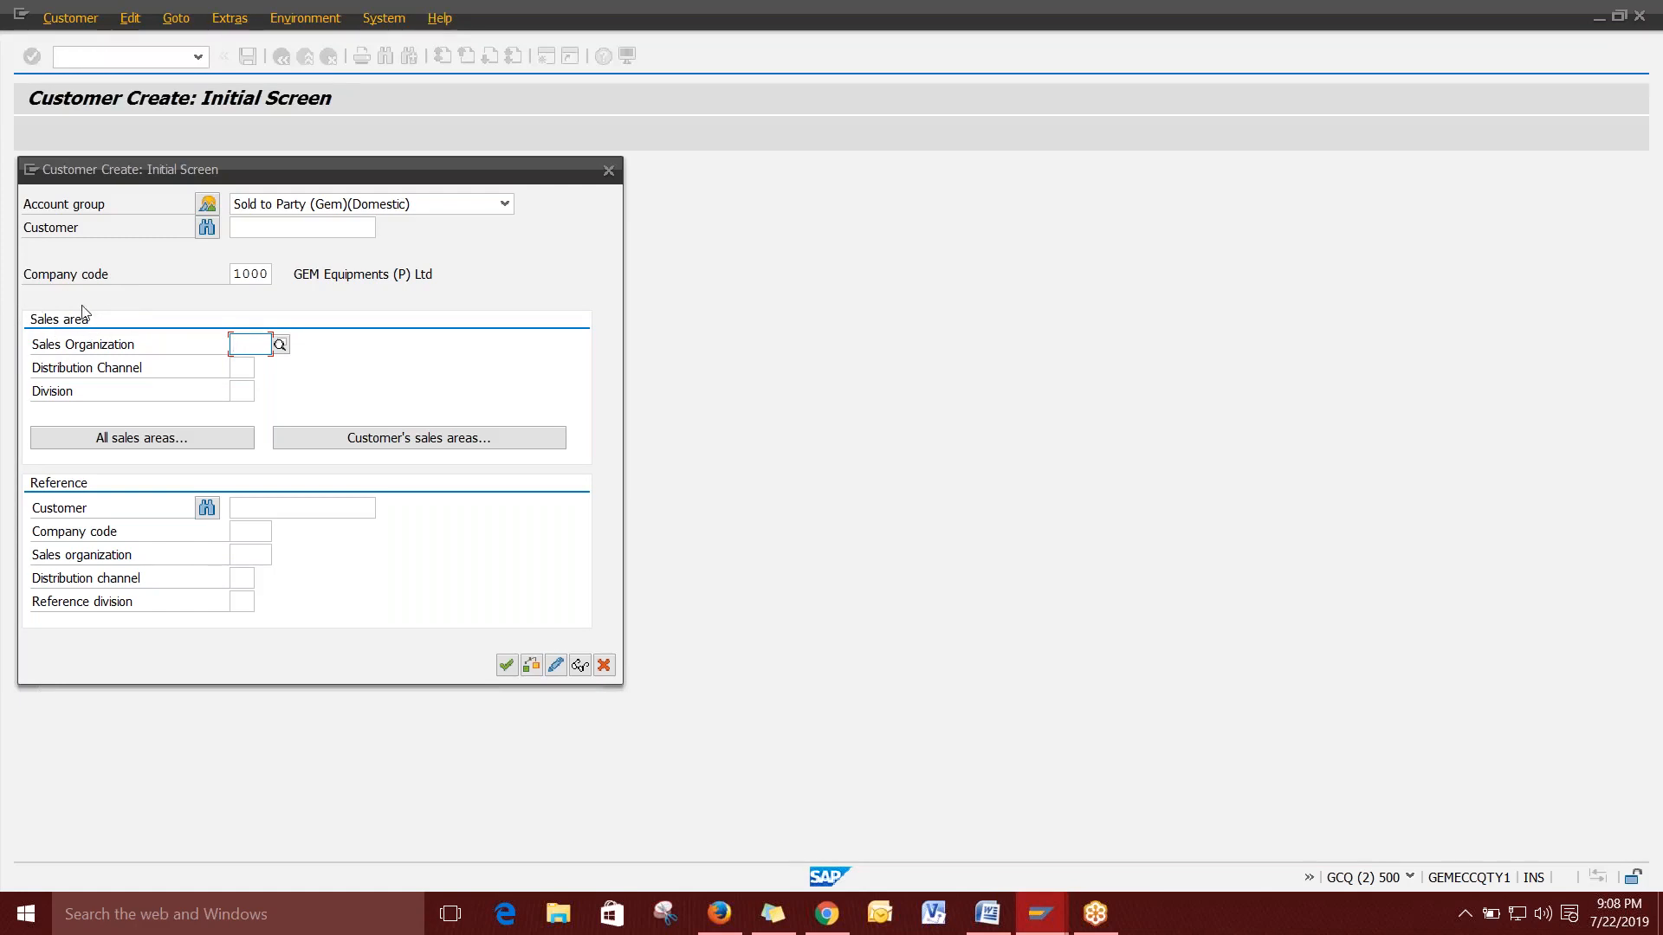
pyautogui.moveTo(44, 366)
pyautogui.mouseDown()
pyautogui.moveTo(61, 373)
pyautogui.moveTo(51, 392)
pyautogui.mouseUp()
# Choose sales organization 1000, distribution channel 10 Direct Sales and division 30 Chillers via value help.
pyautogui.click(247, 344)
pyautogui.click(280, 346)
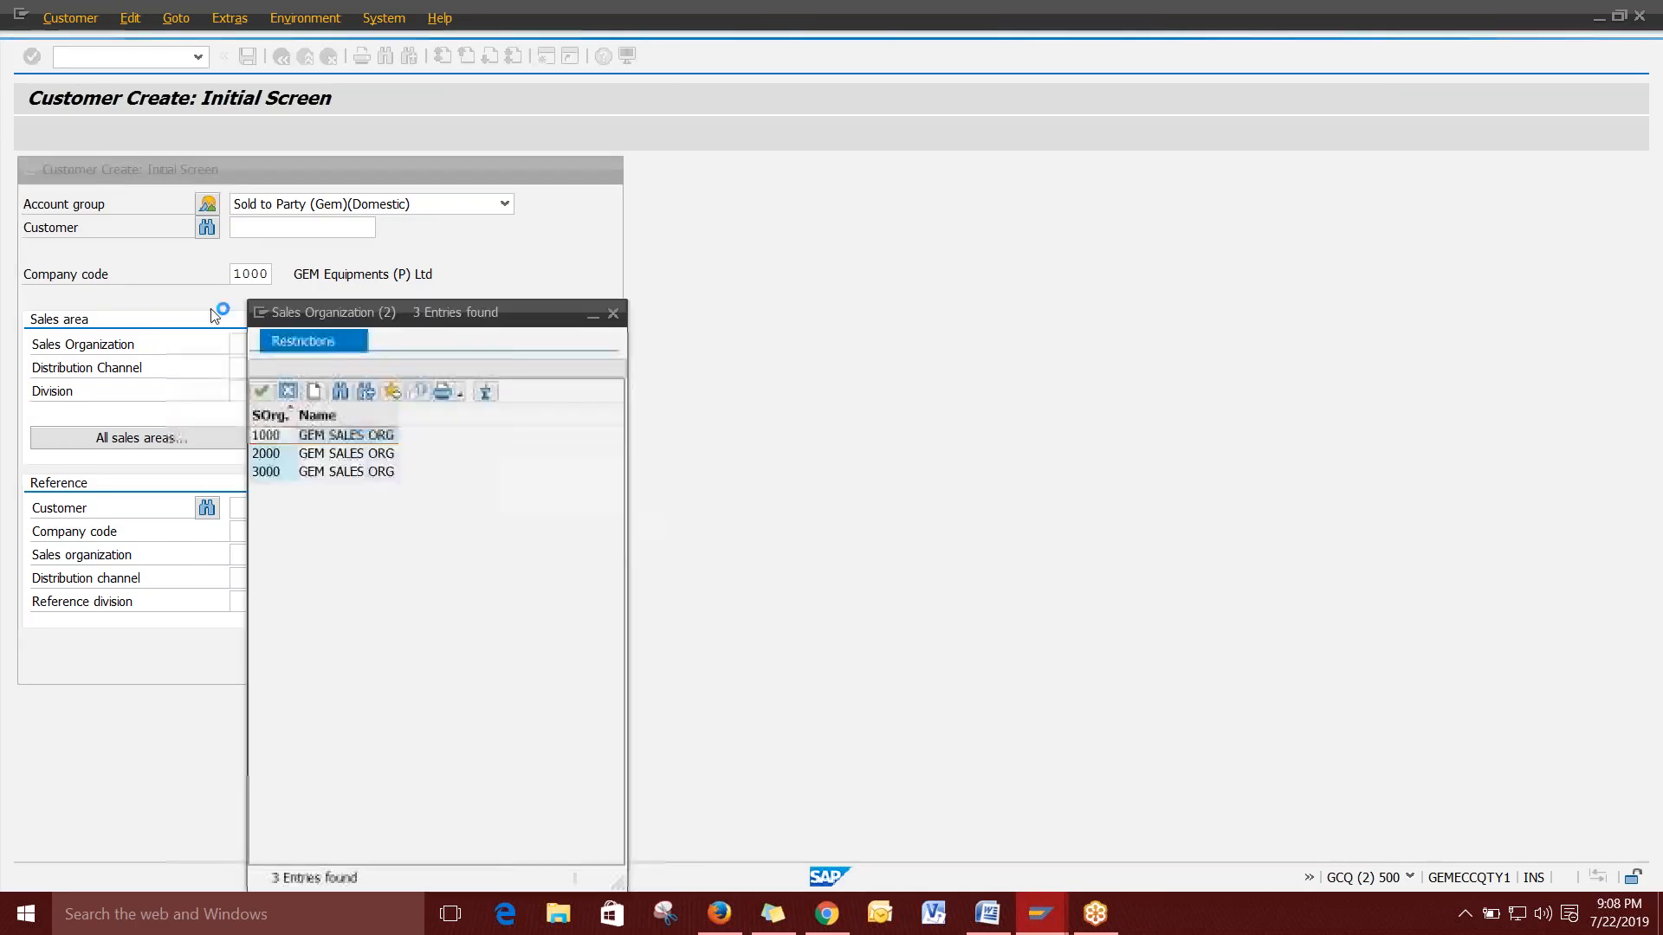
pyautogui.click(260, 391)
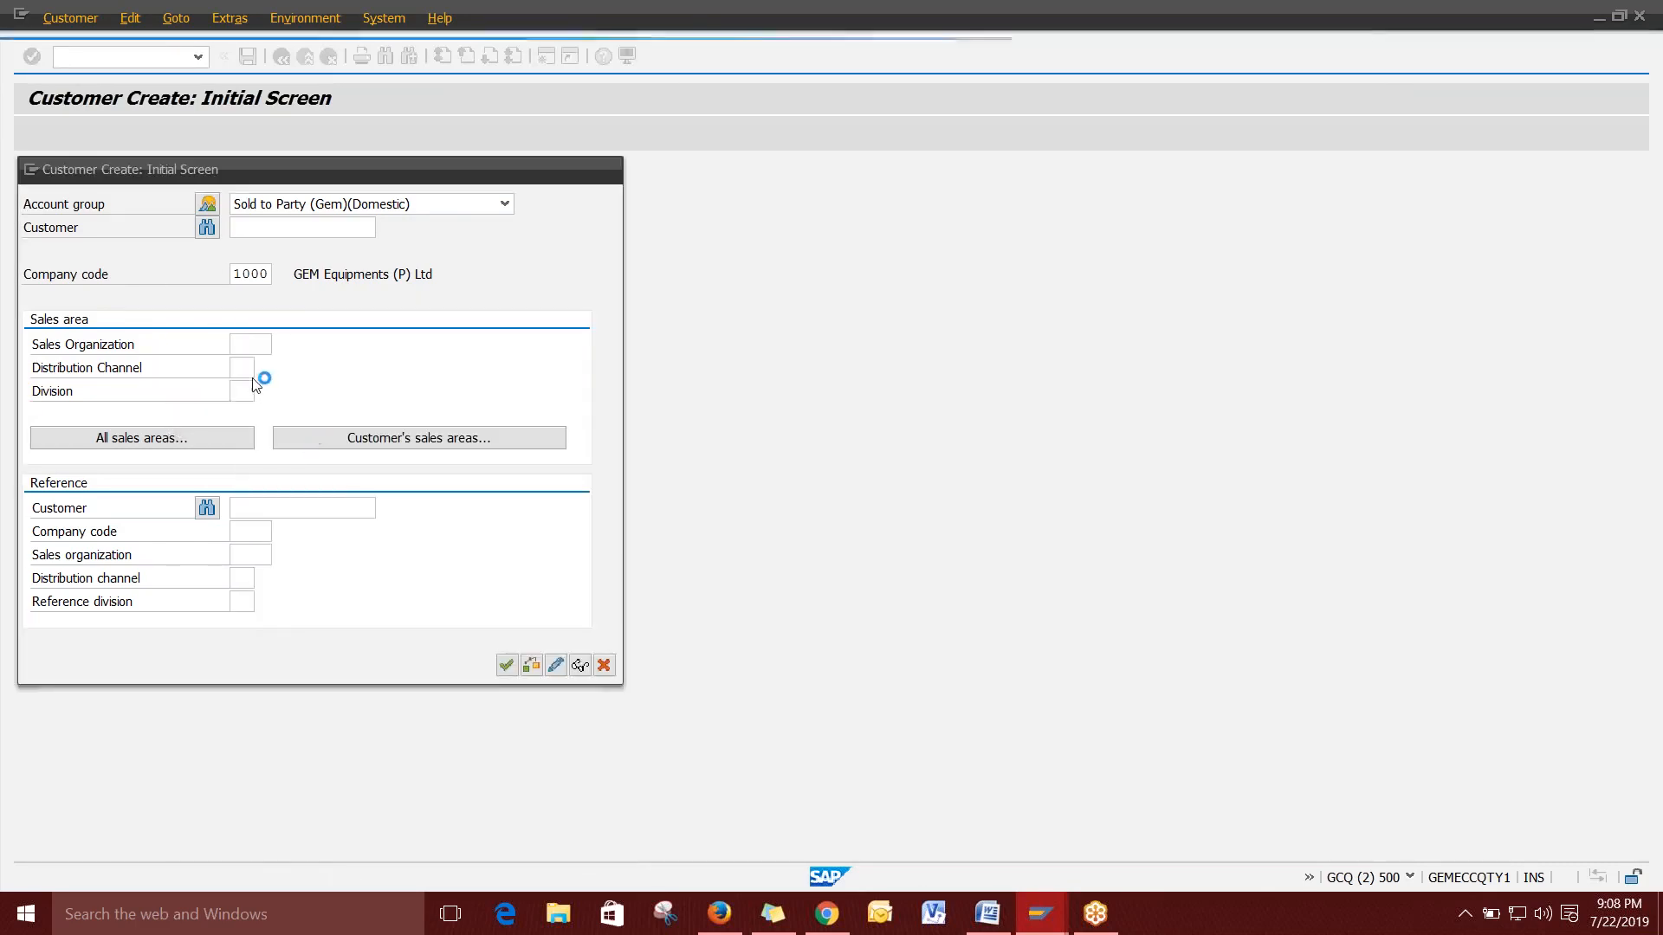
pyautogui.click(262, 369)
pyautogui.doubleClick(325, 435)
pyautogui.click(242, 392)
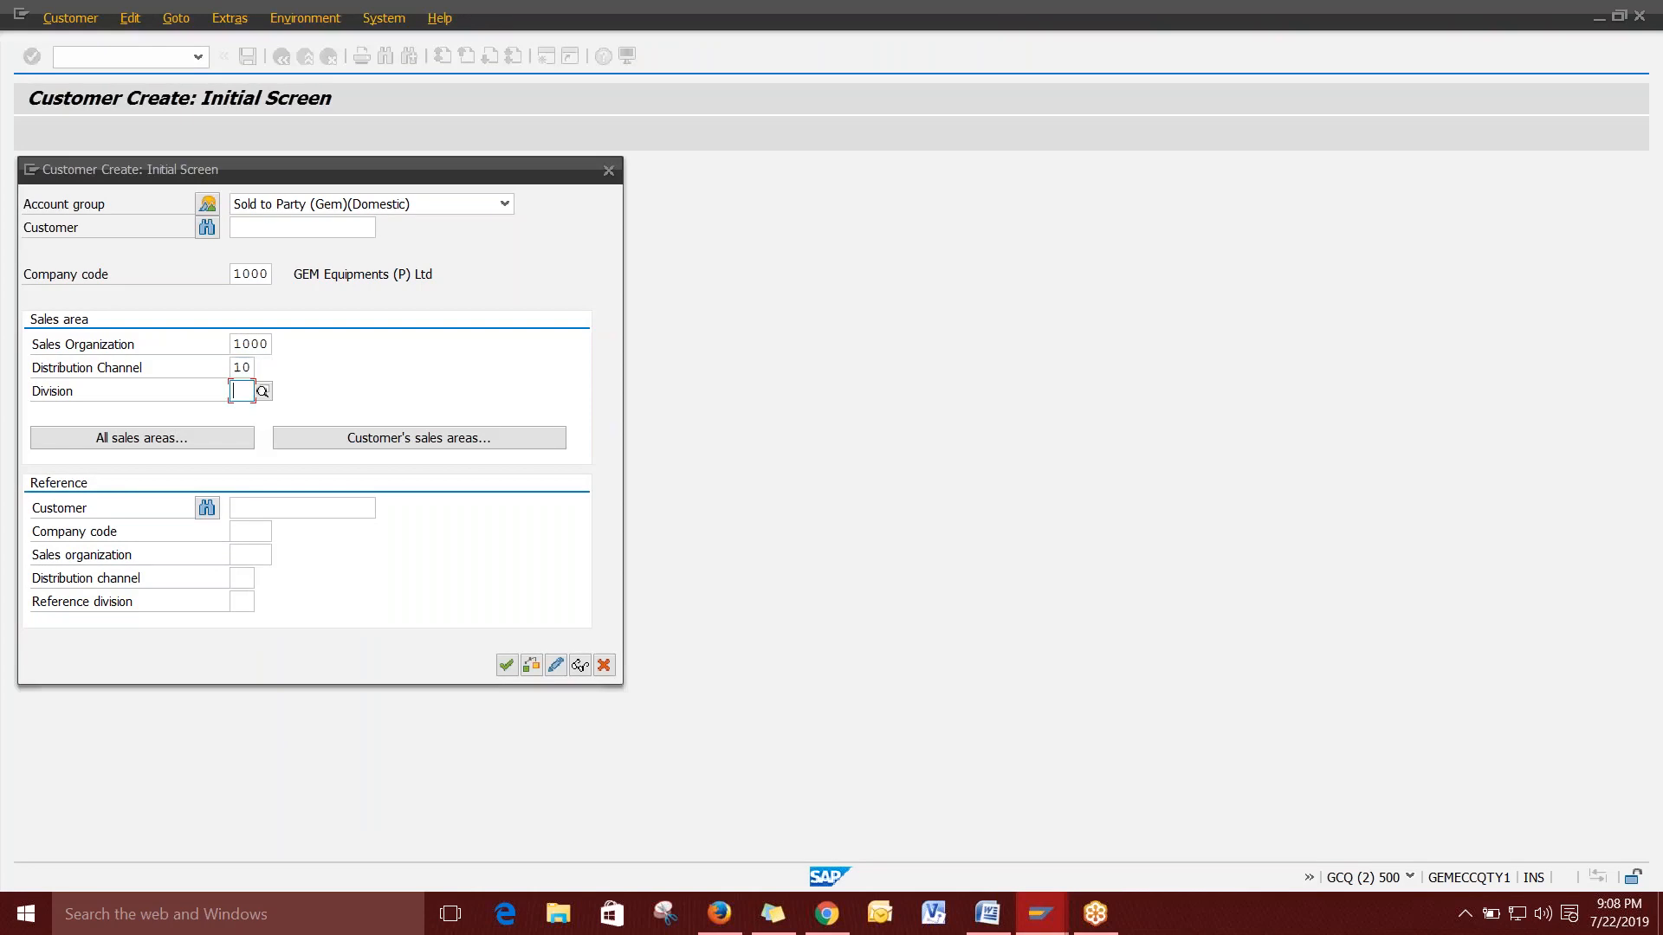
pyautogui.click(262, 391)
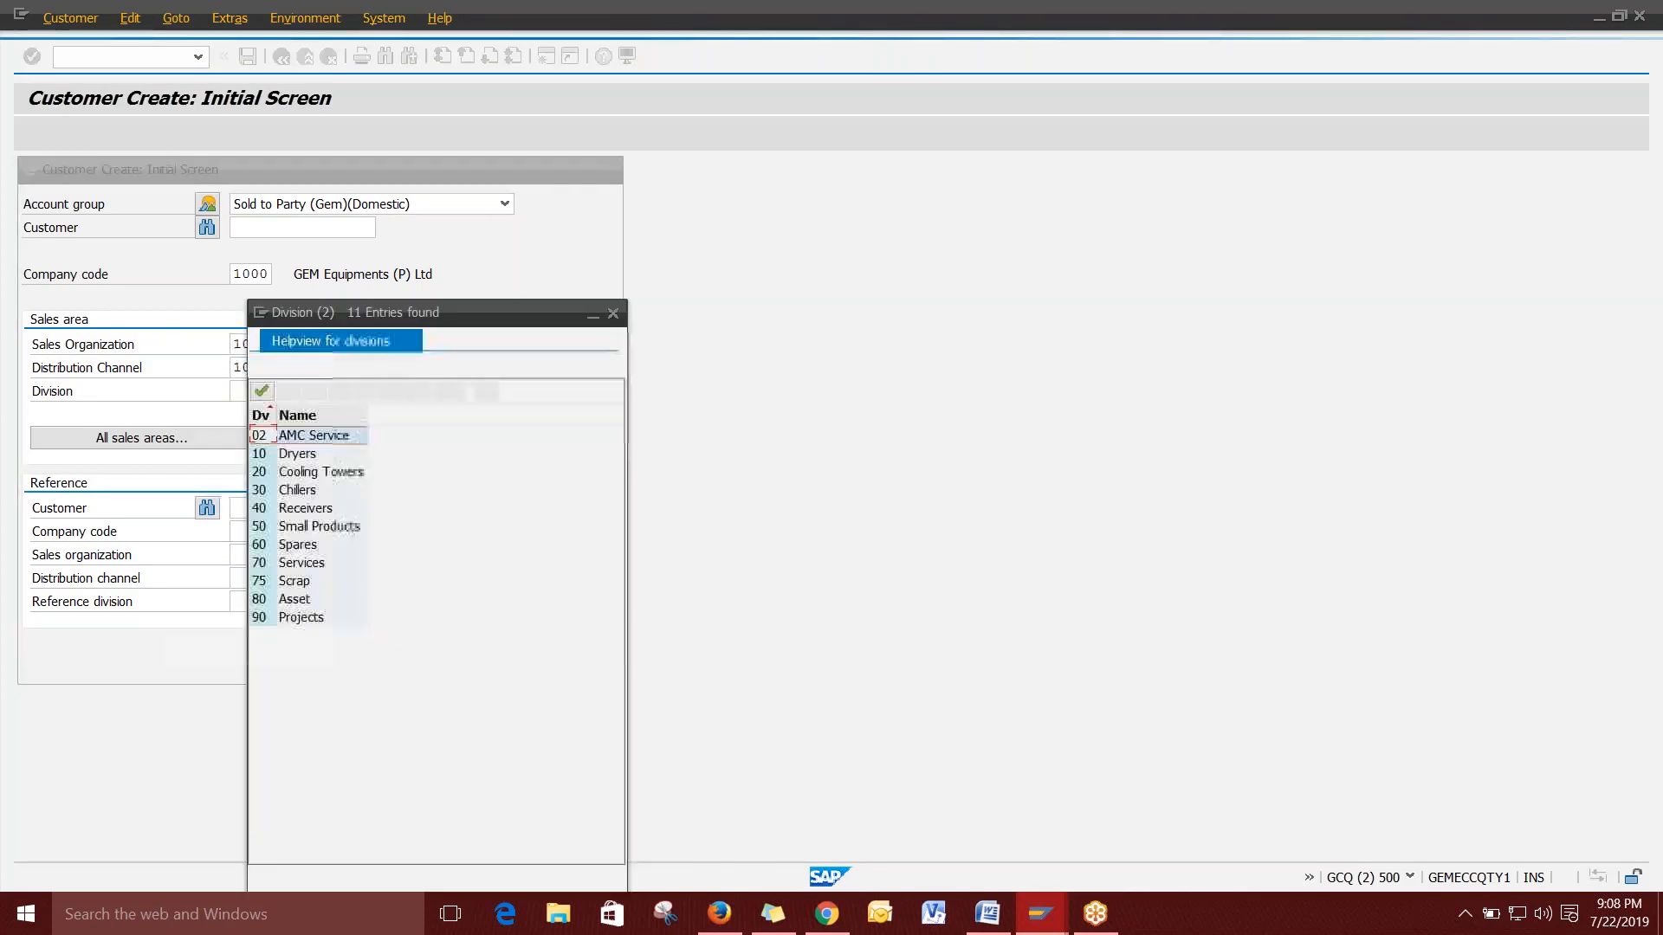
pyautogui.doubleClick(297, 490)
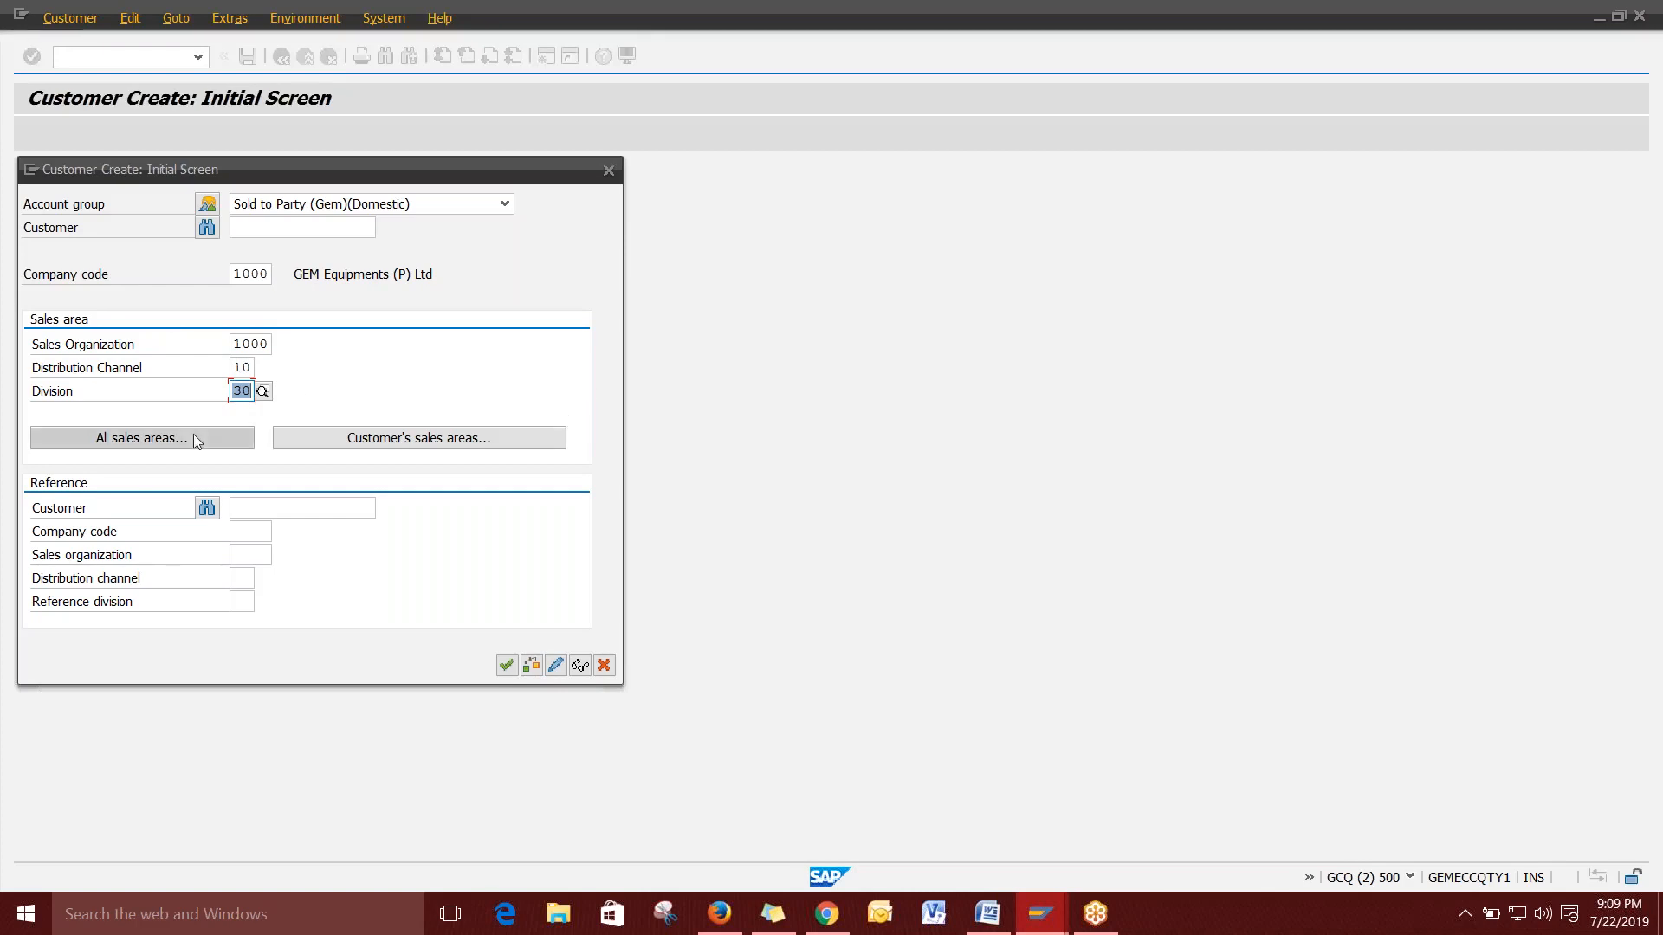
# Set title Company, name TEST CUSTOMER SD and search term SD TEST.
pyautogui.click(507, 667)
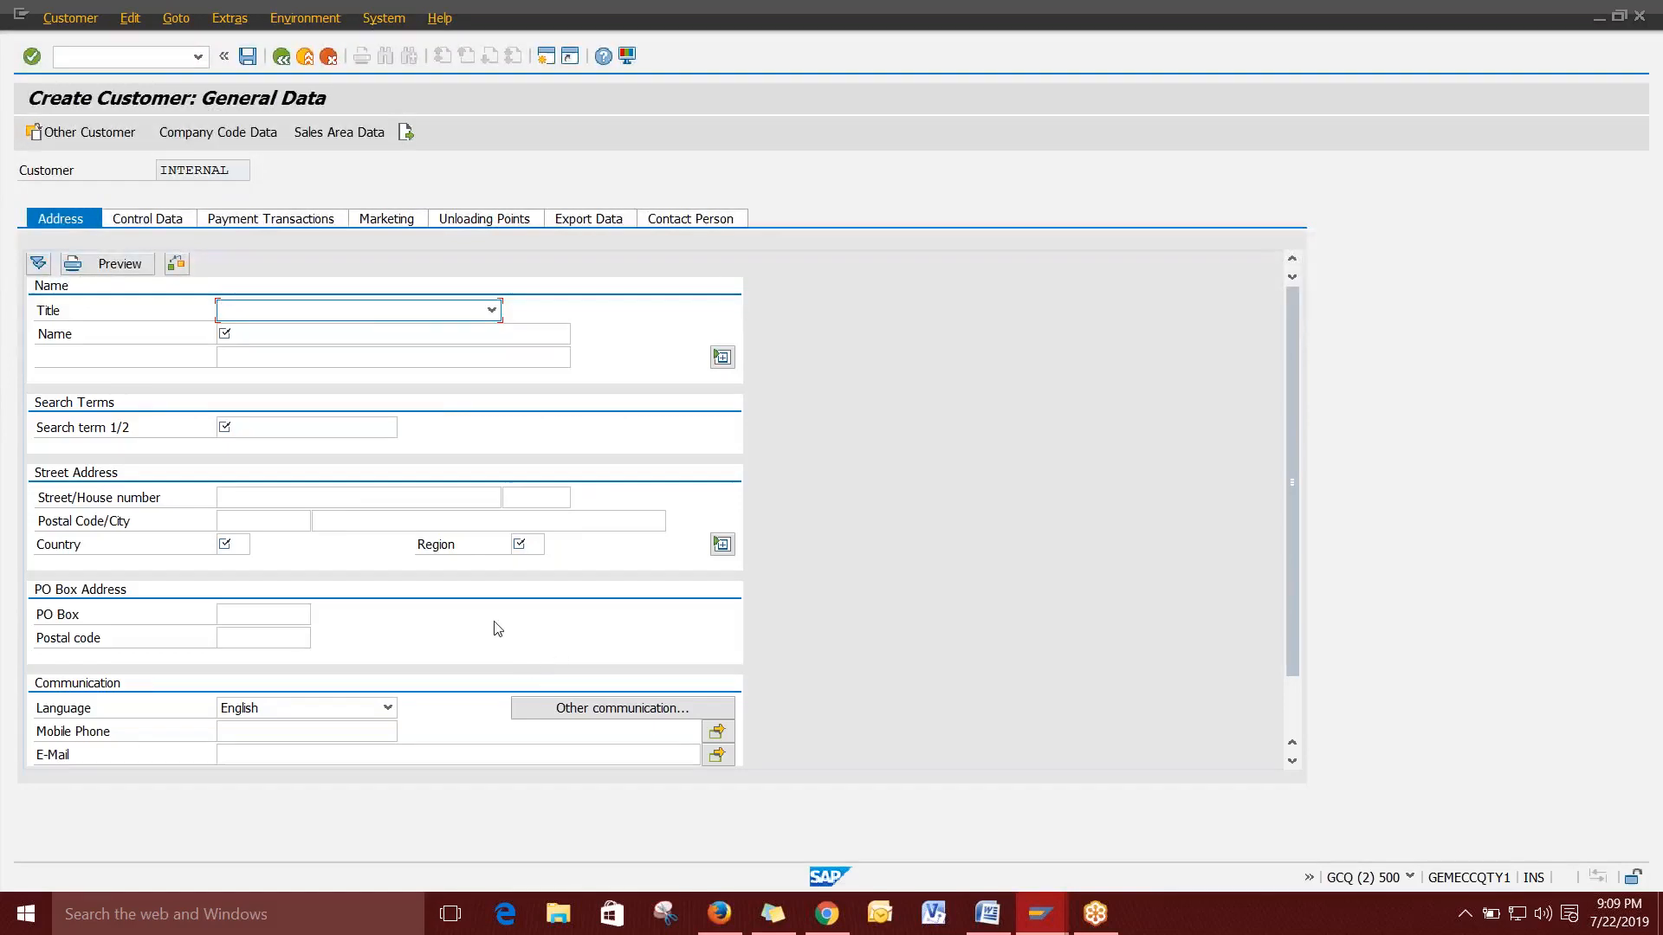
pyautogui.click(443, 316)
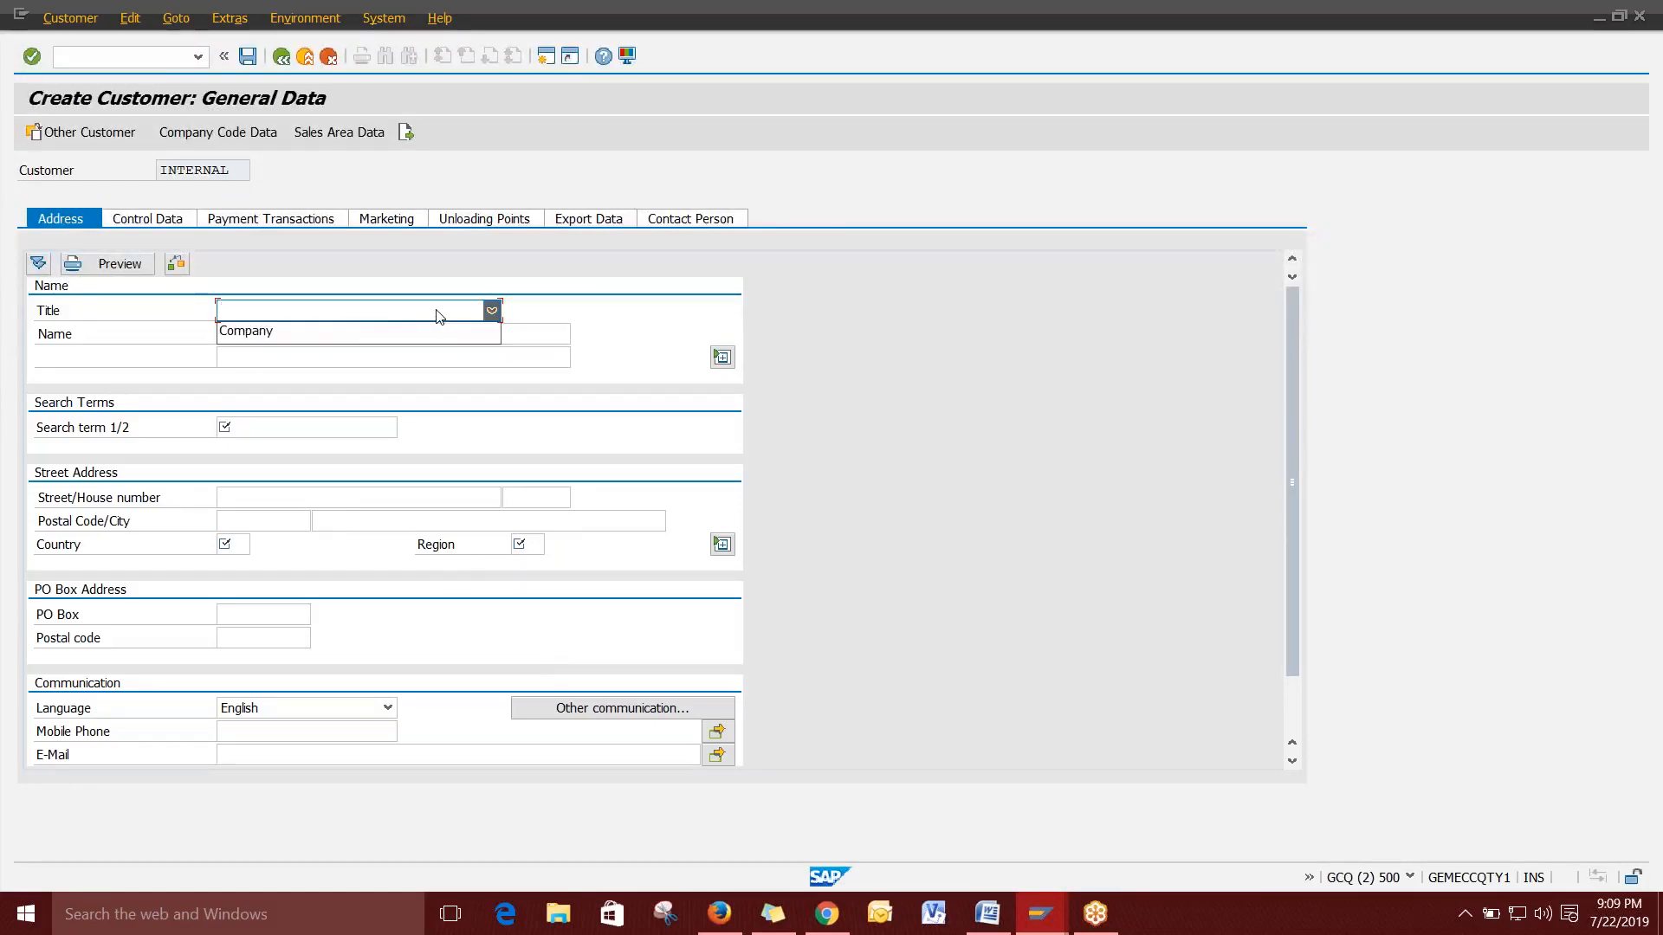
pyautogui.click(324, 333)
pyautogui.click(296, 336)
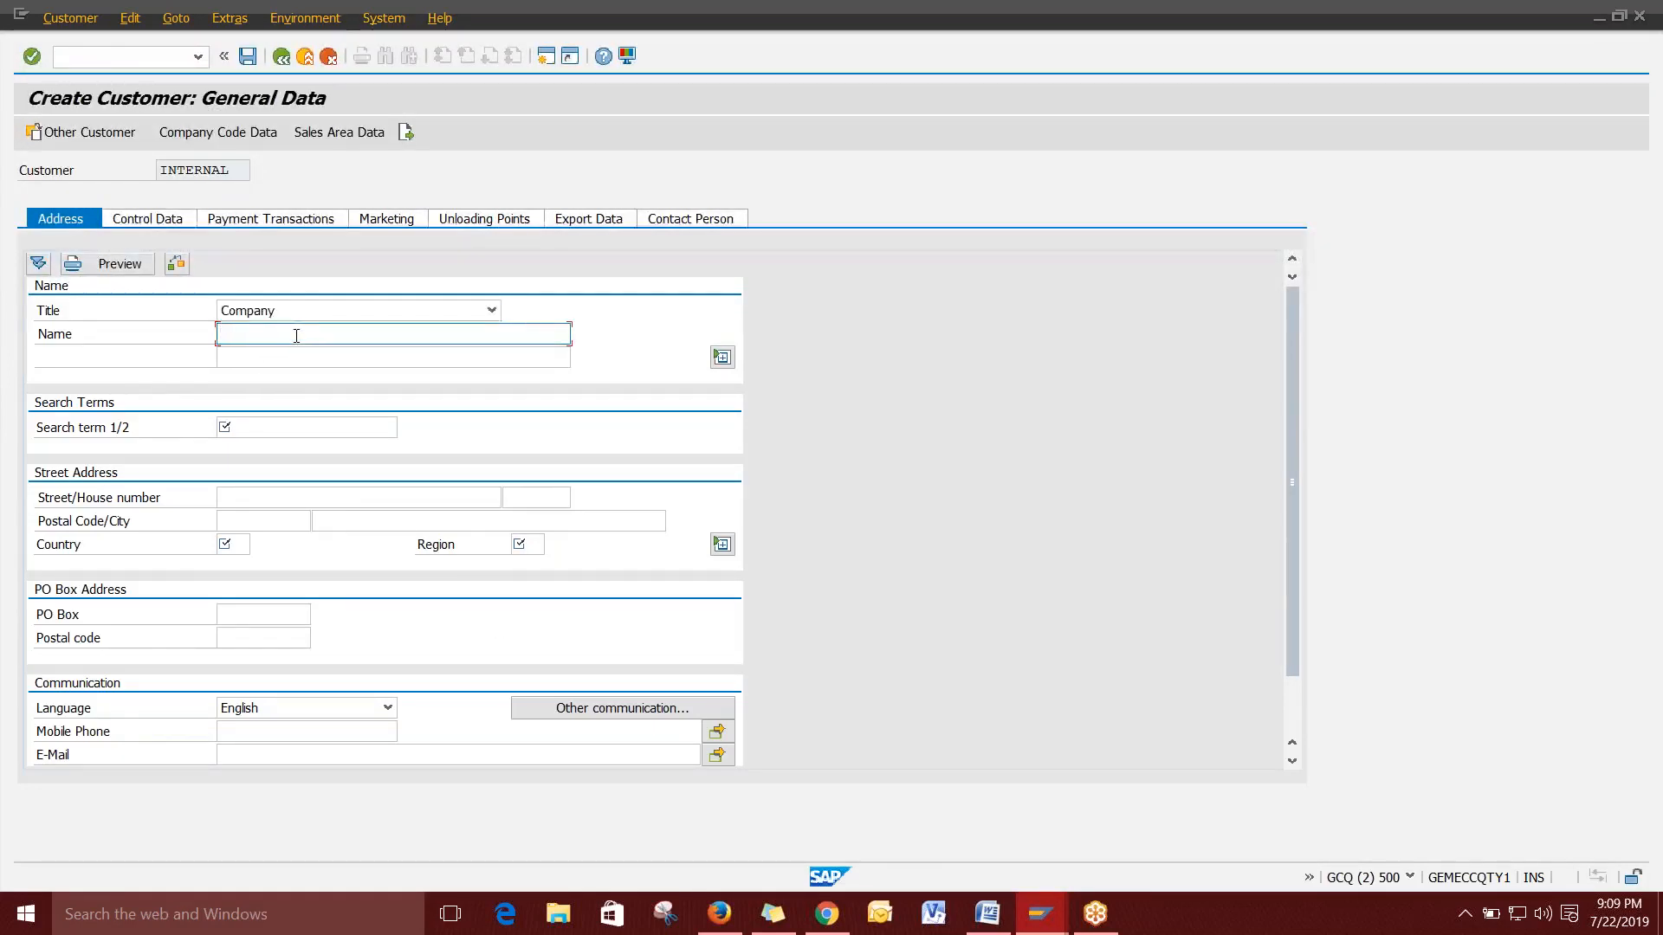
pyautogui.write('TEST CU')
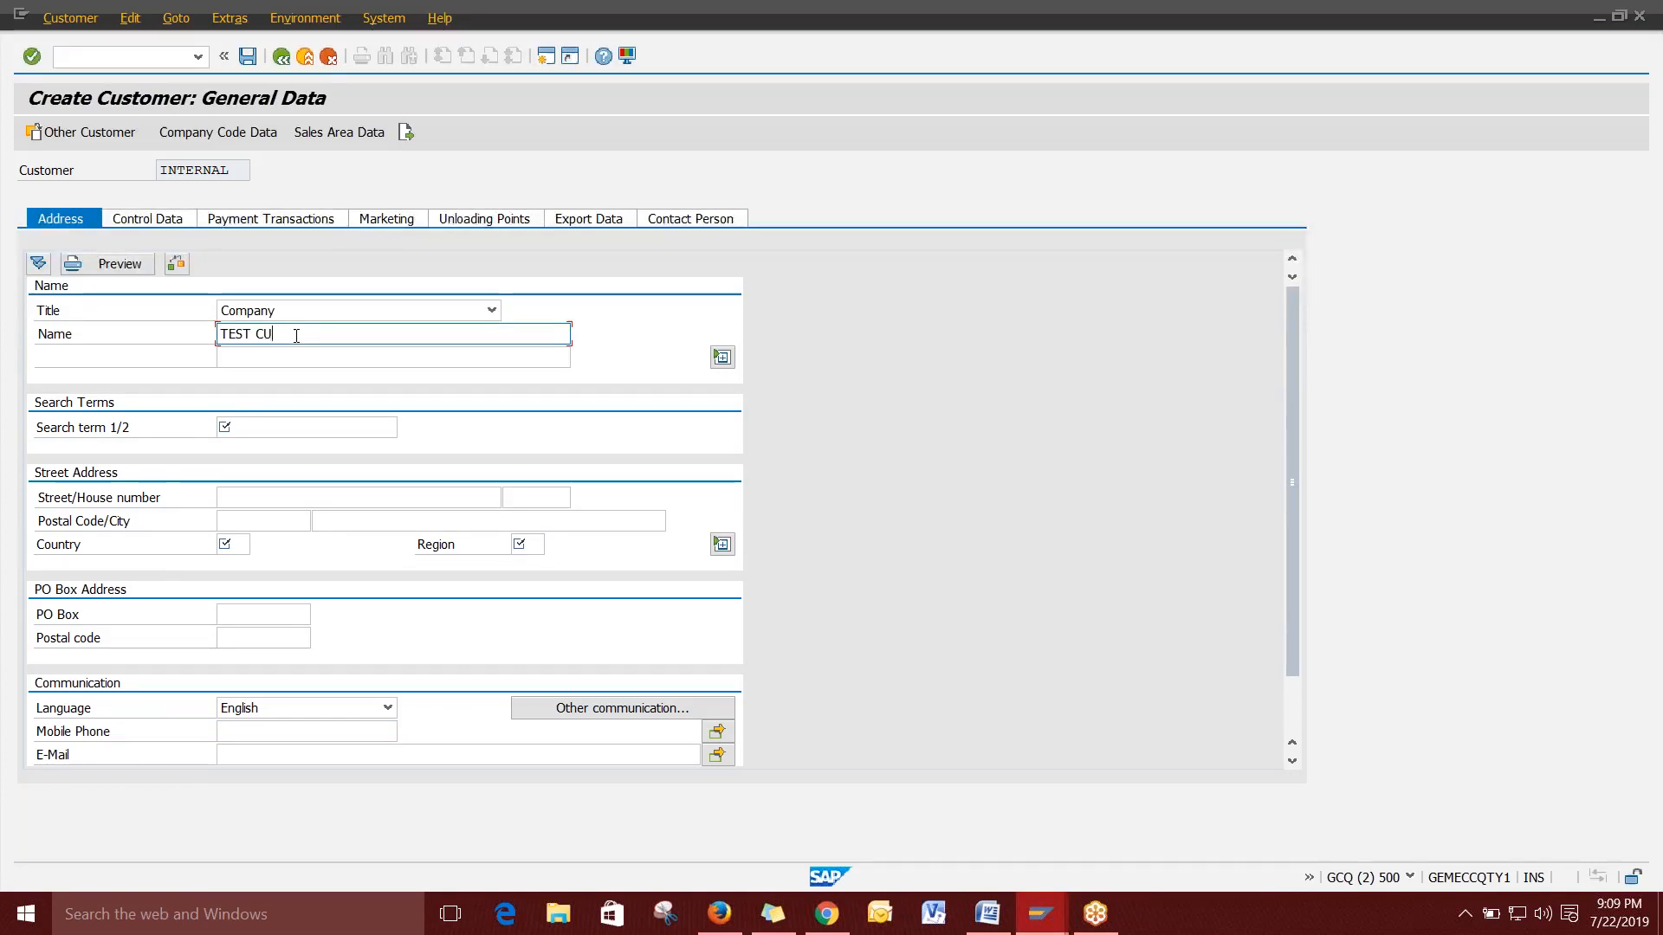
pyautogui.write('STOMER SD')
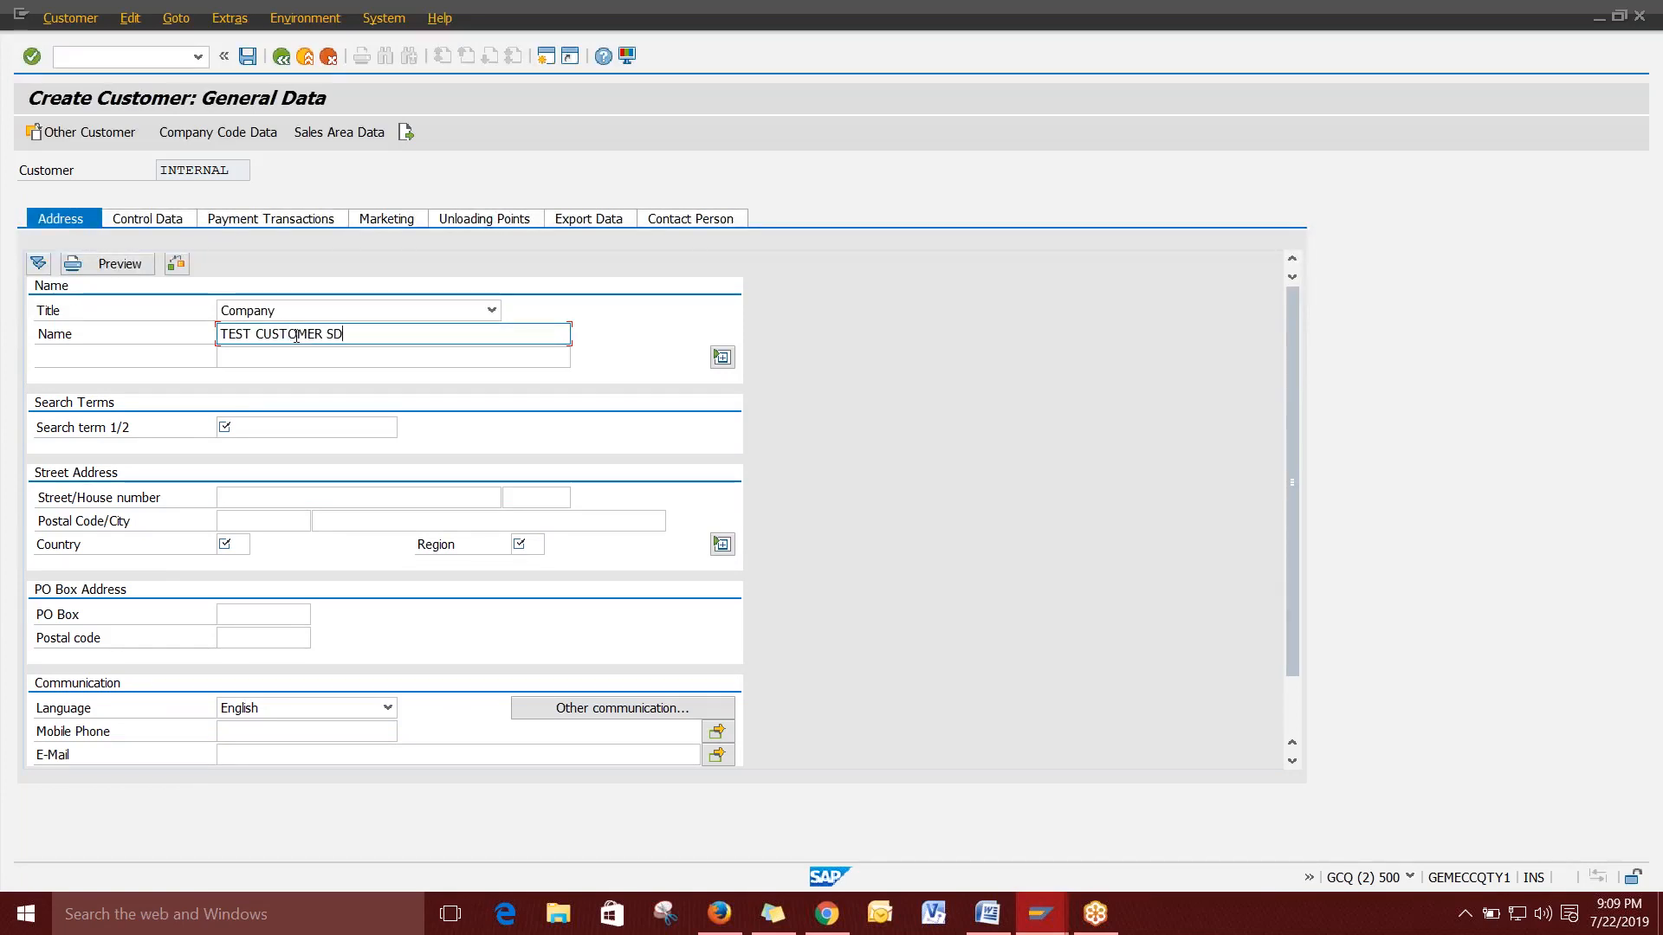
pyautogui.click(282, 429)
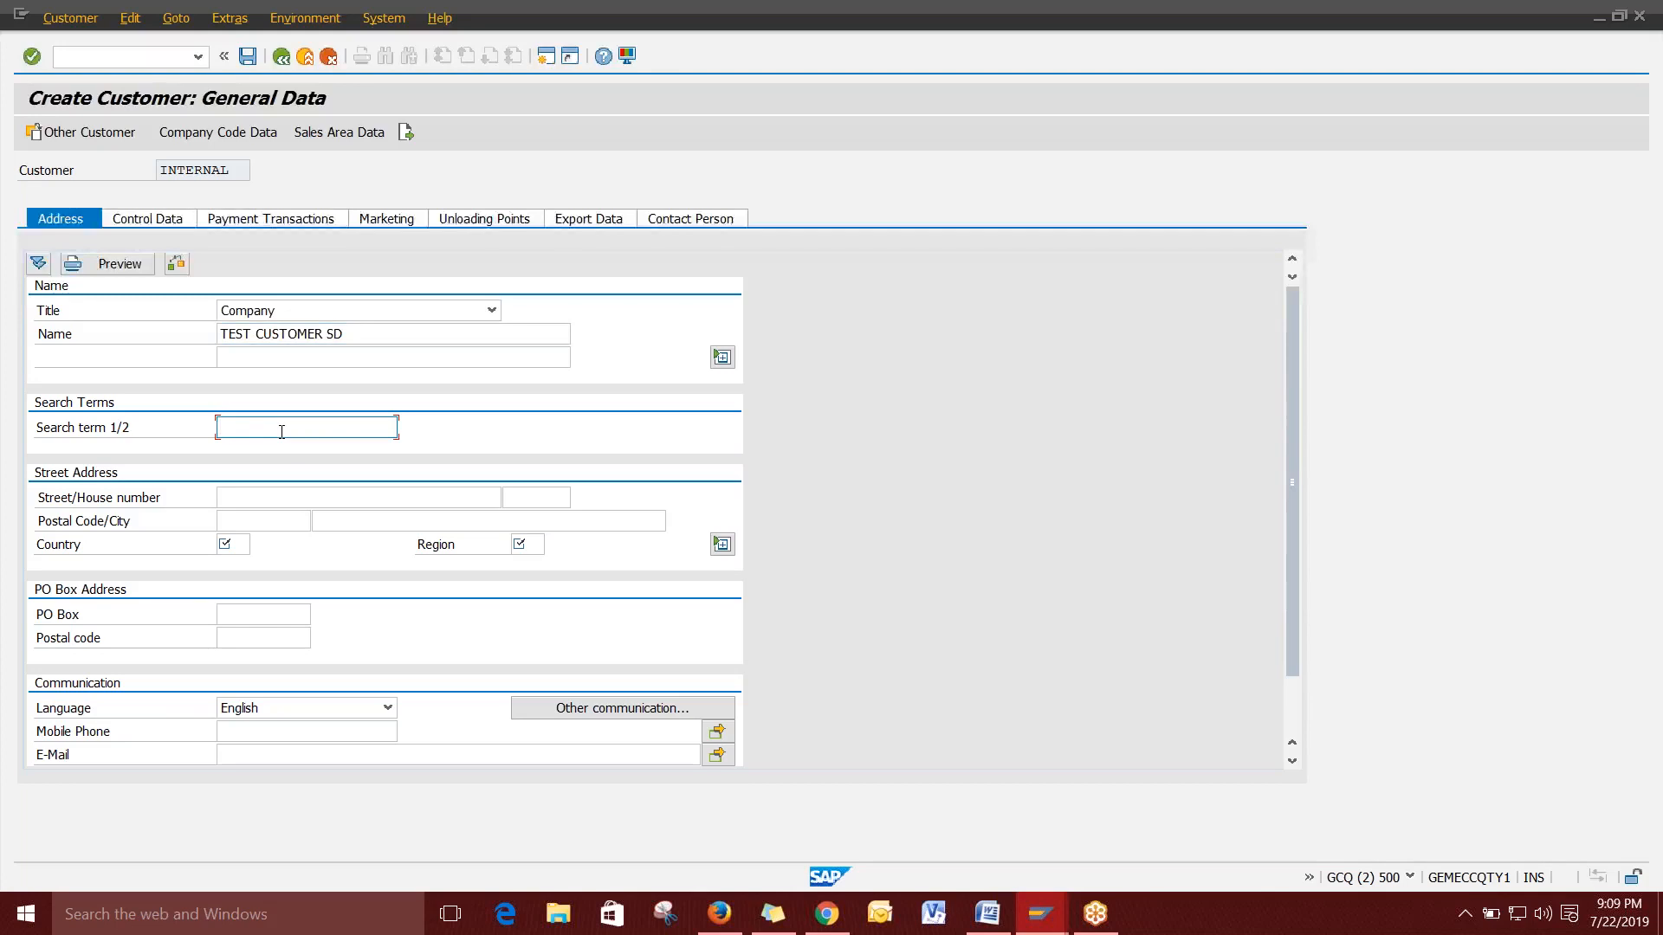
pyautogui.write('SD TEST')
# Enter street XXXX STREET, postal code 445782, city NEWYORK and country IN India.
pyautogui.click(338, 496)
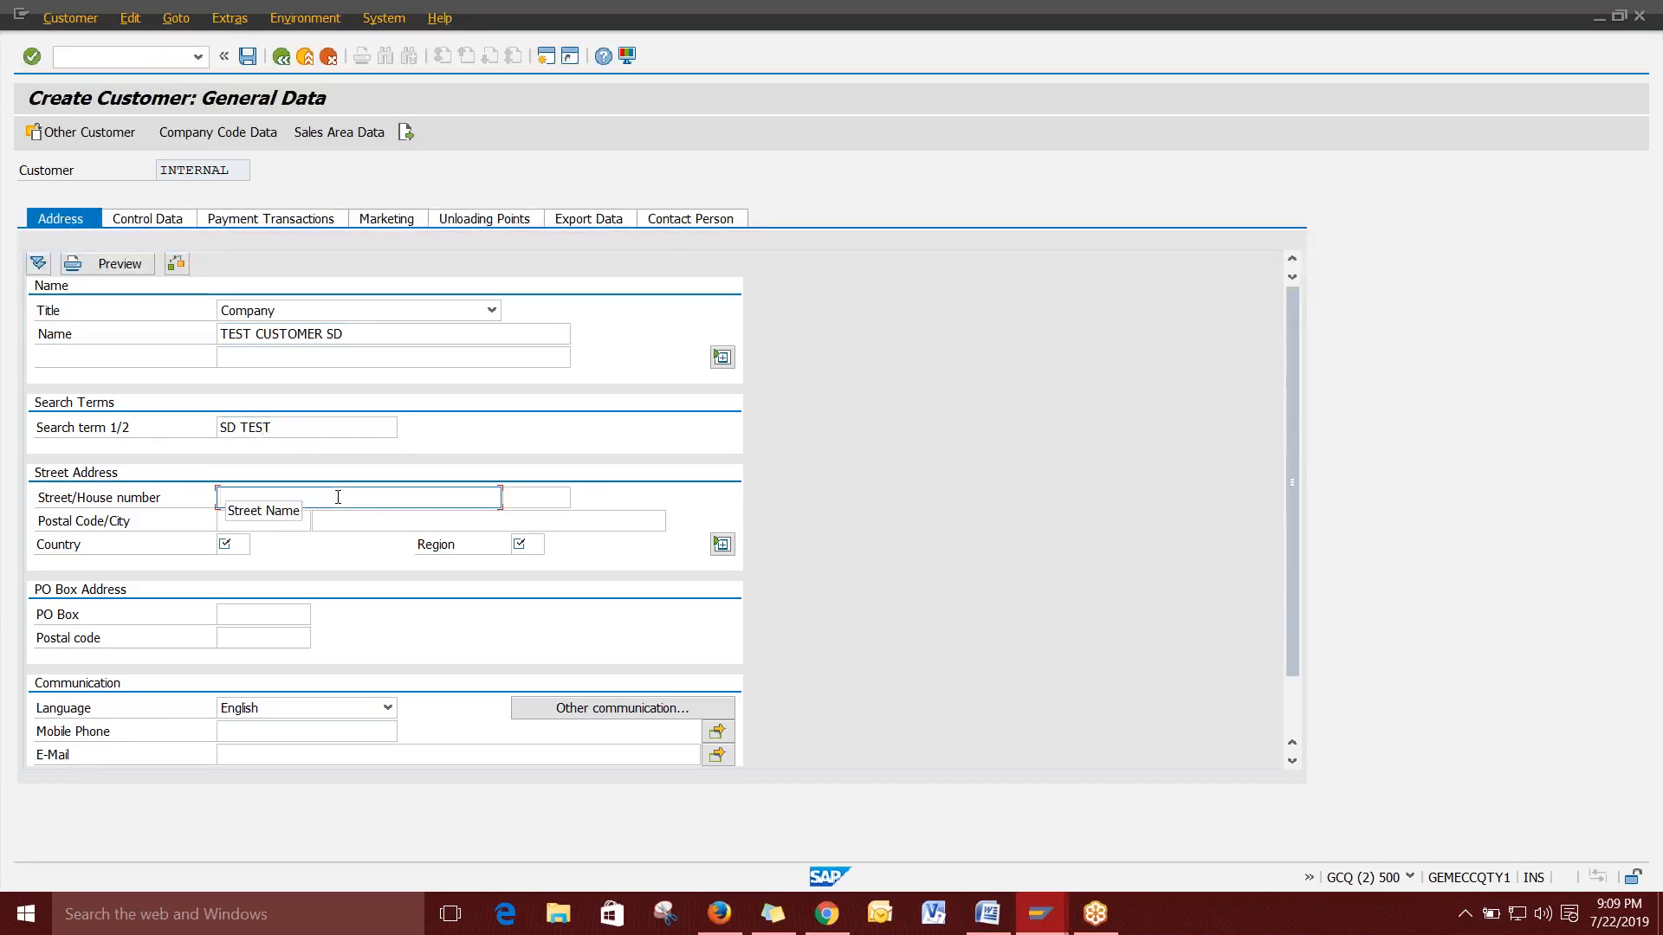
pyautogui.write('XXXX STREET')
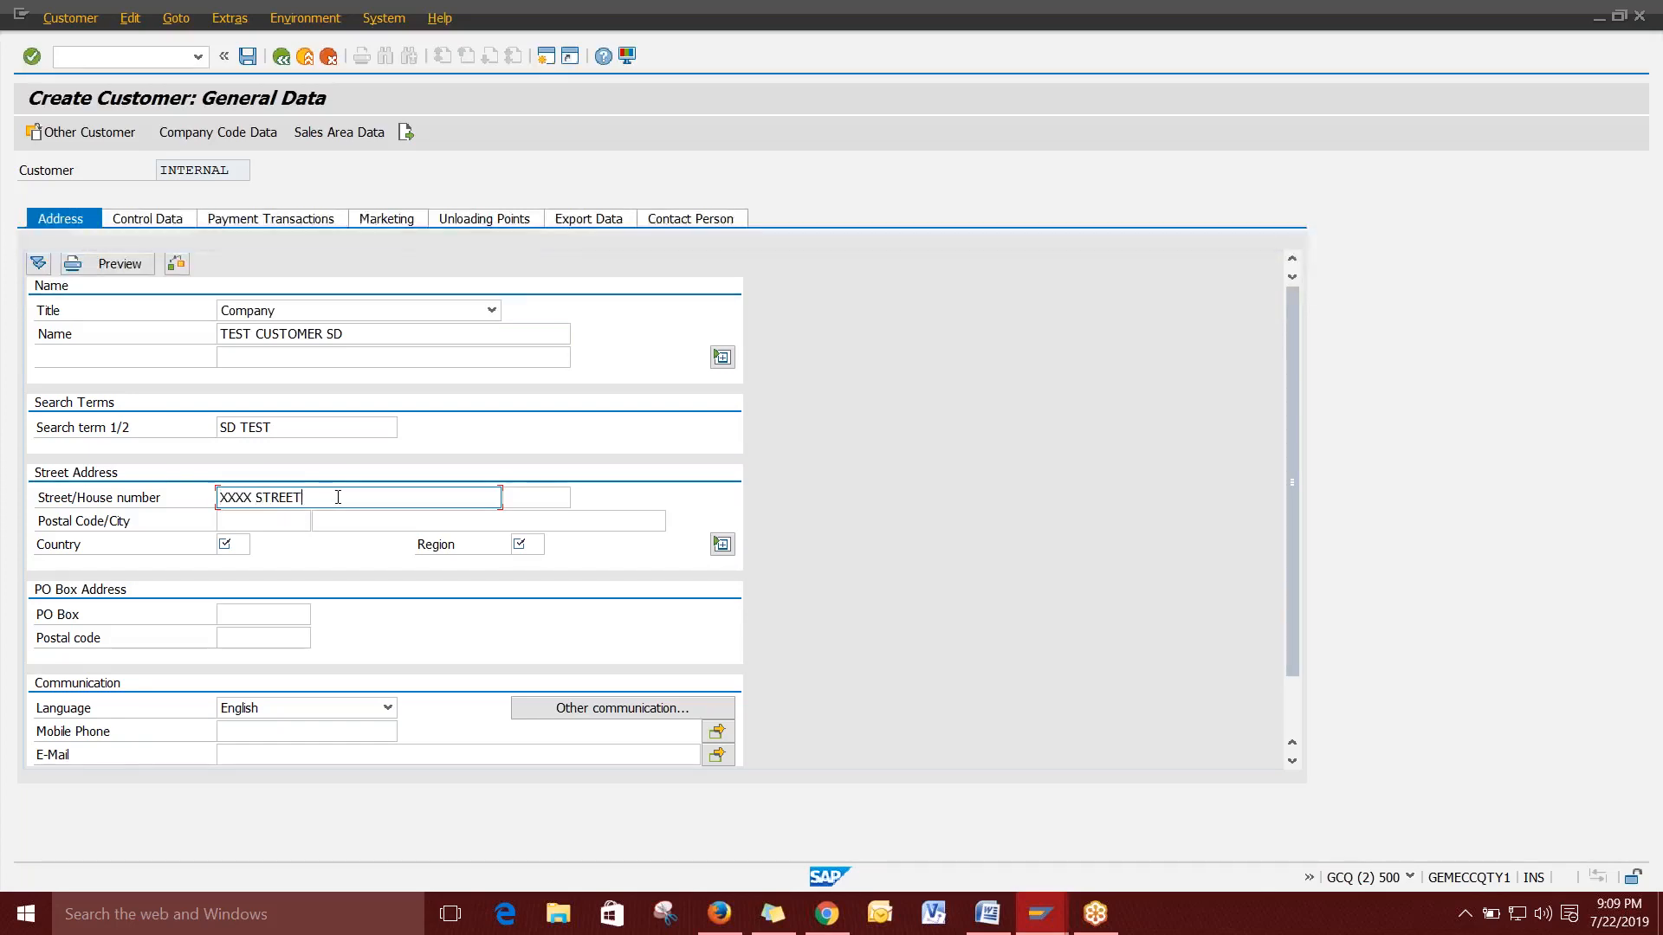
pyautogui.press('Tab')
pyautogui.press('Tab')
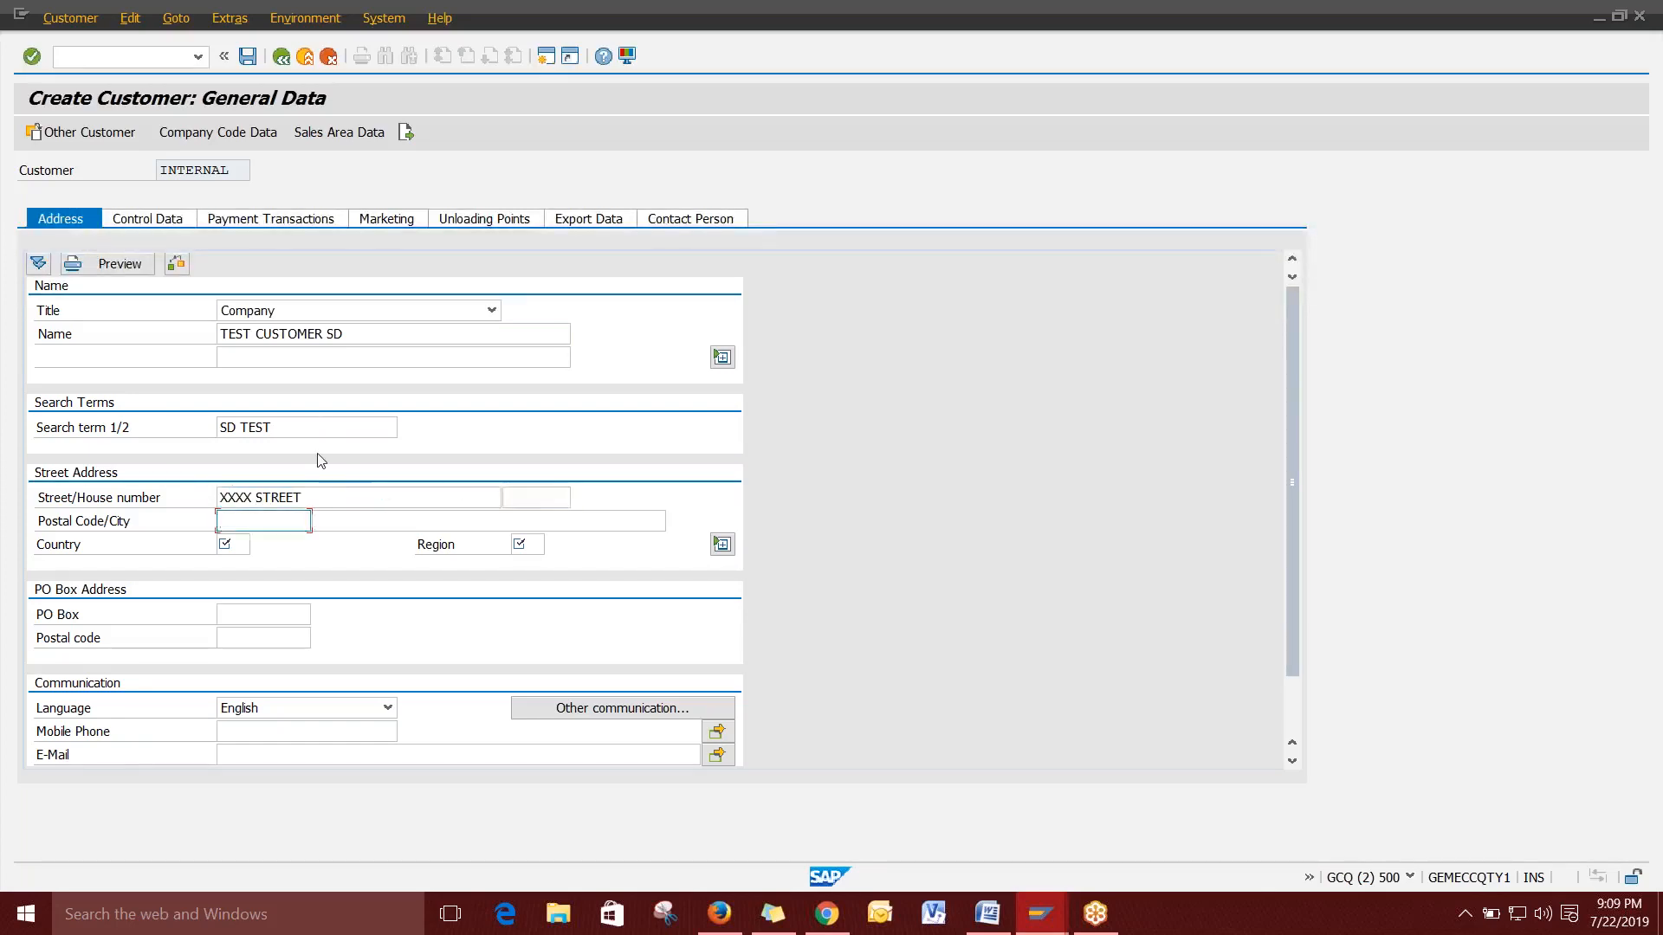
pyautogui.write('445782')
pyautogui.press('Tab')
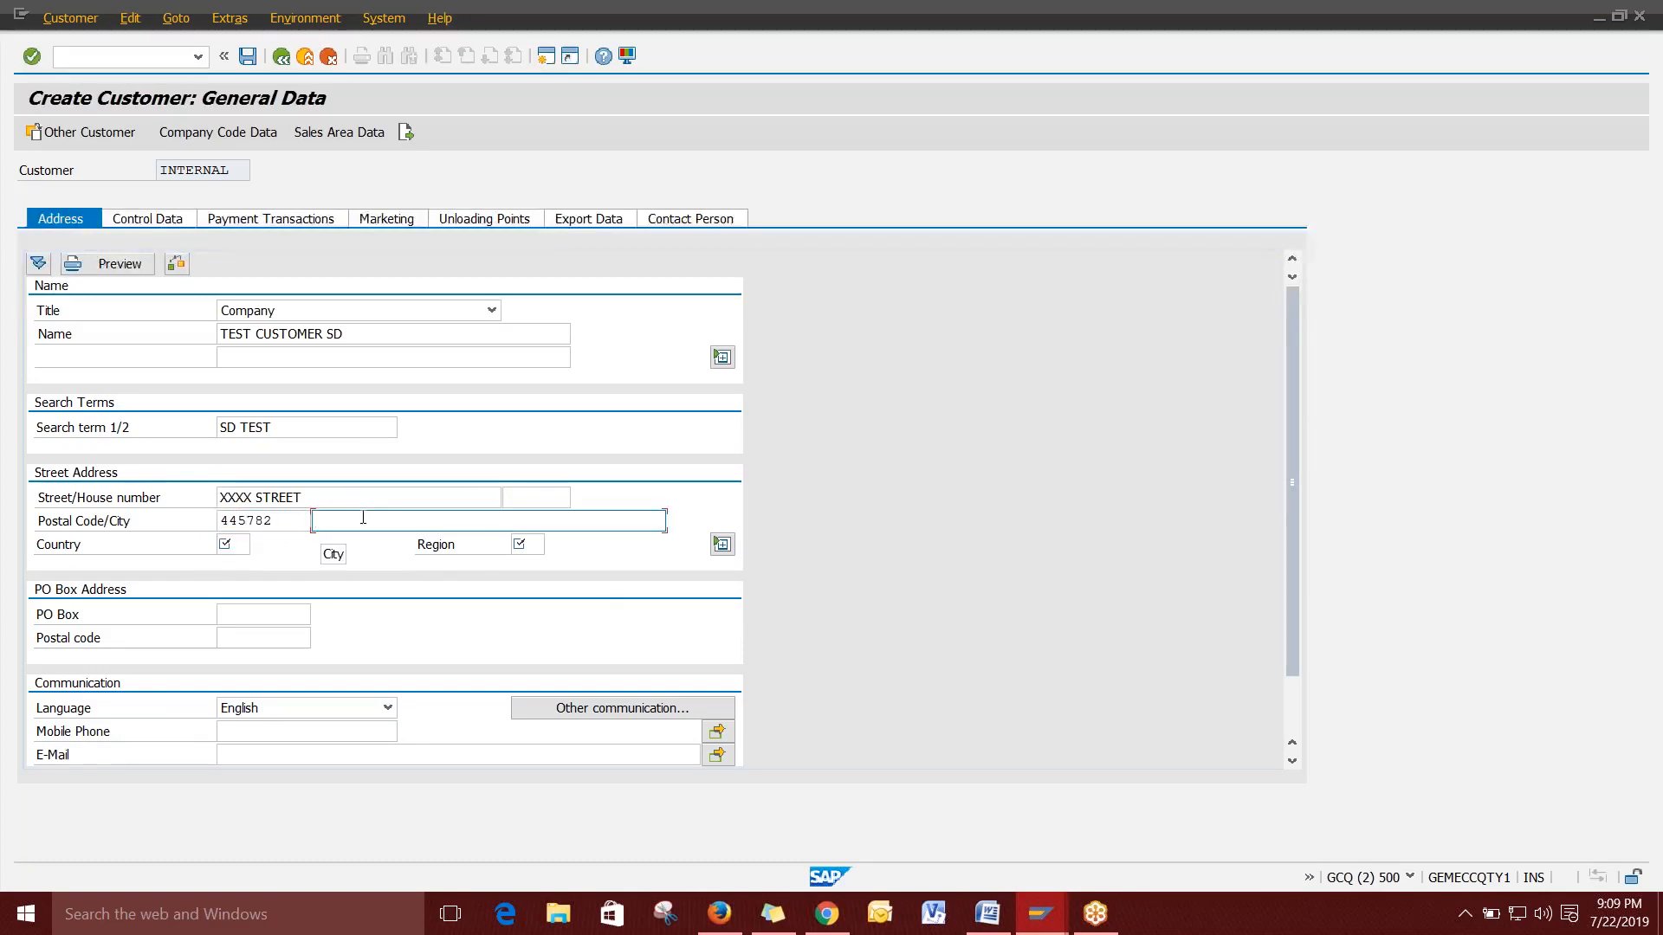
pyautogui.write('NEWYOR')
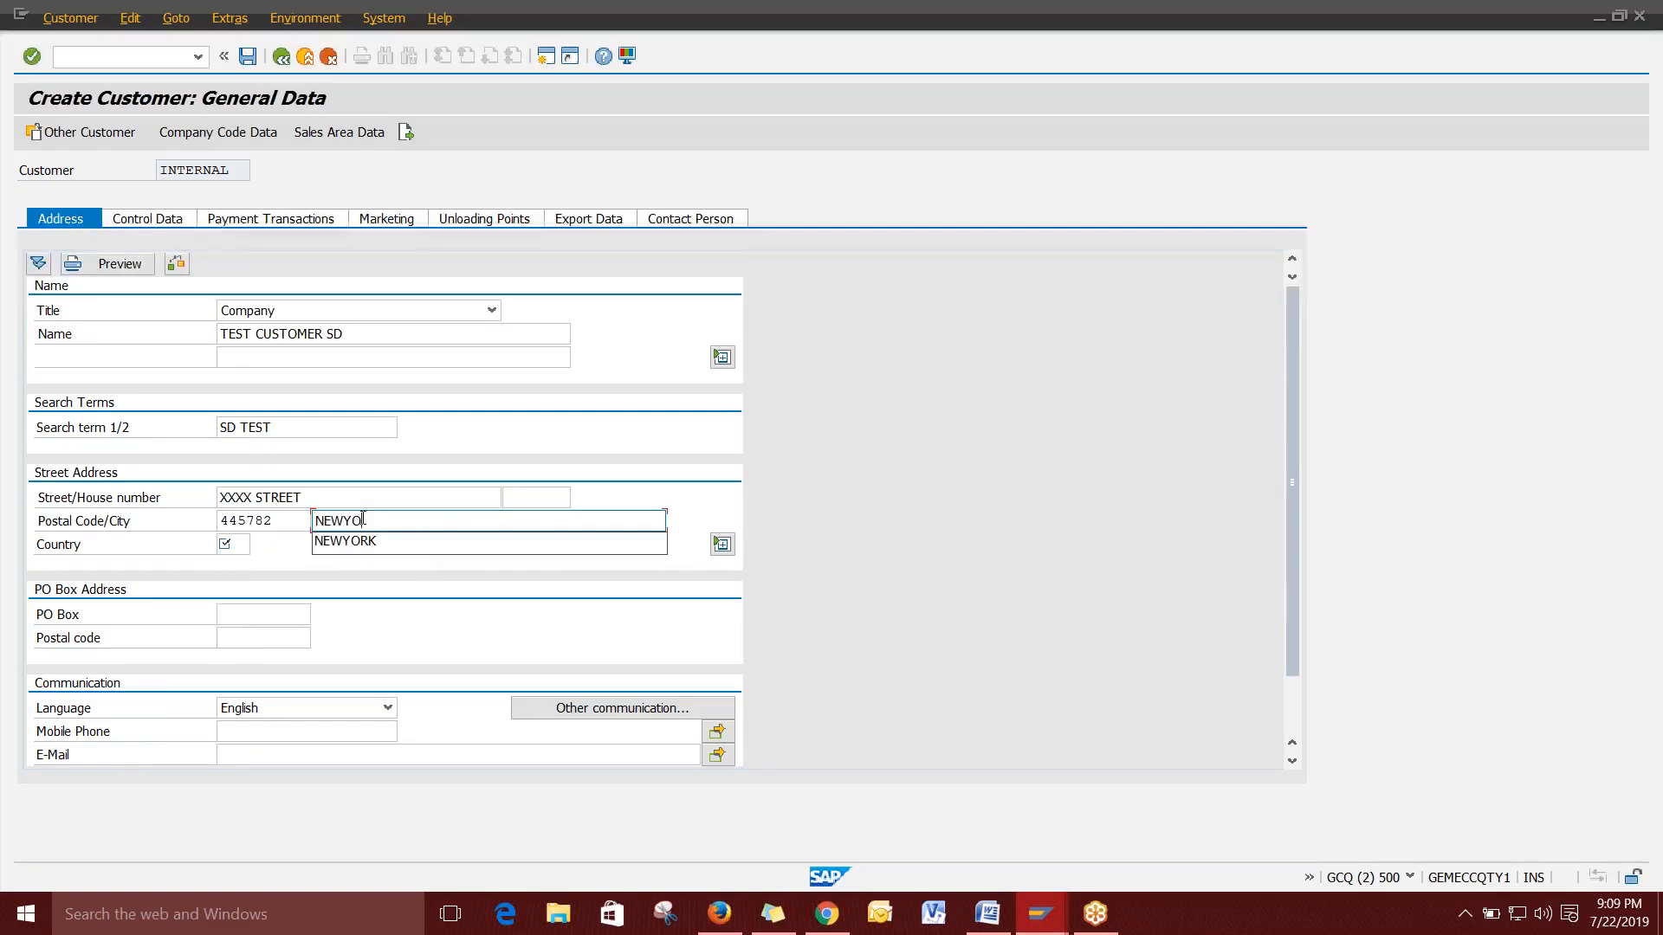
pyautogui.press('BackSpace')
pyautogui.write('RK')
pyautogui.press('Tab')
pyautogui.write('IN')
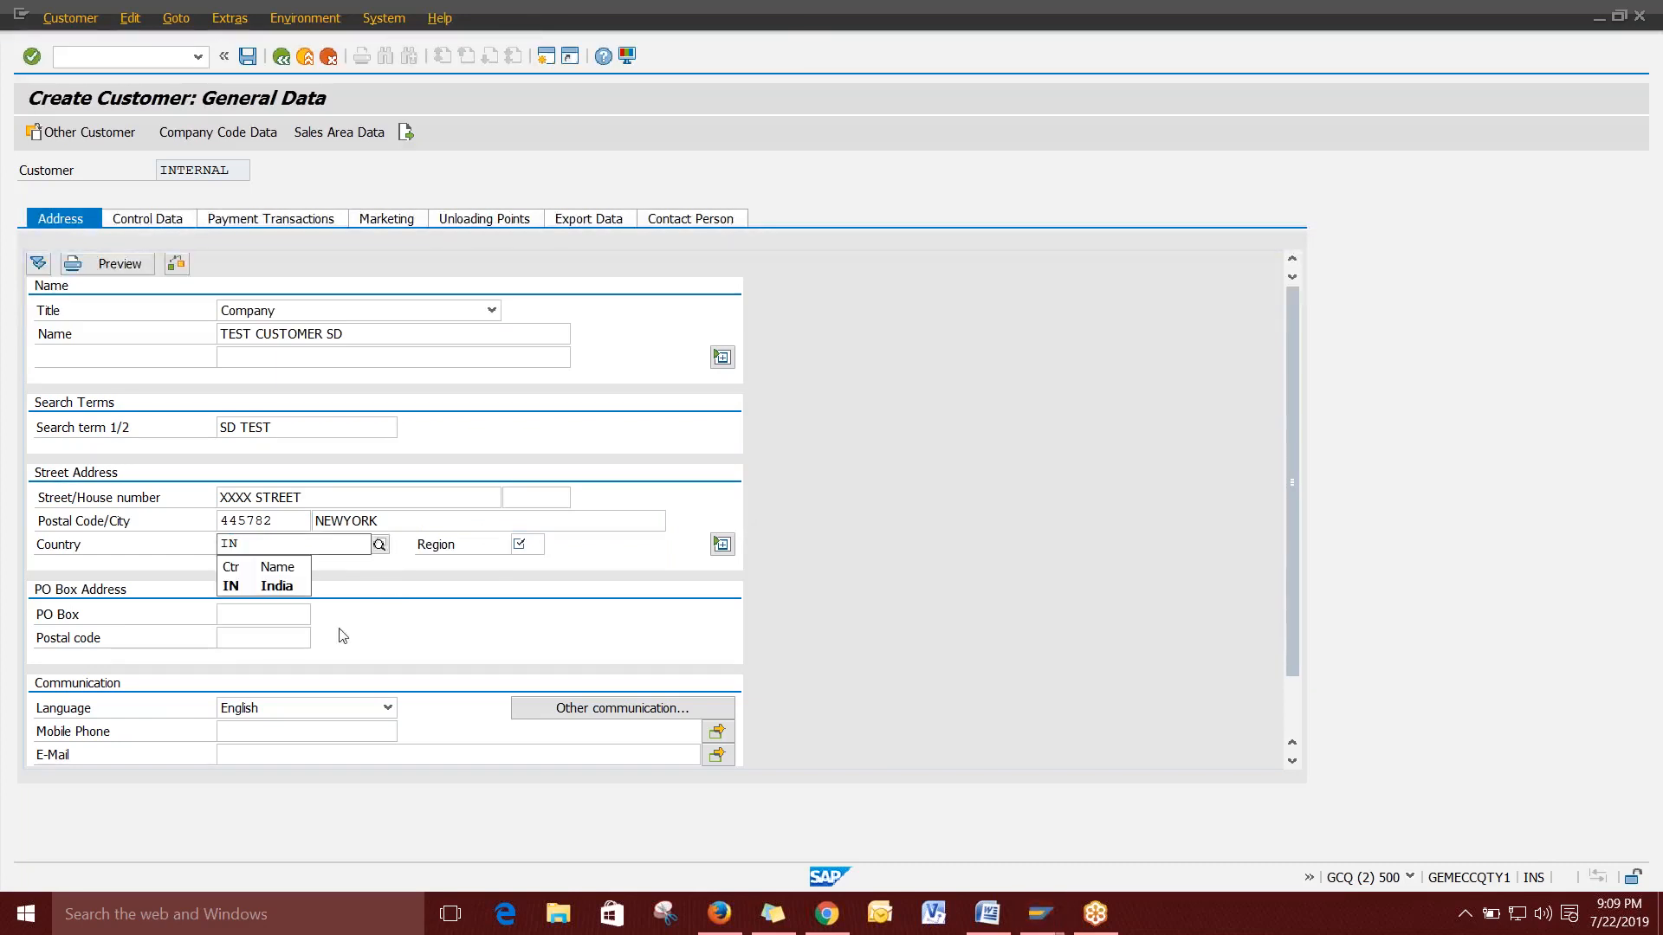
pyautogui.click(288, 590)
pyautogui.press('Tab')
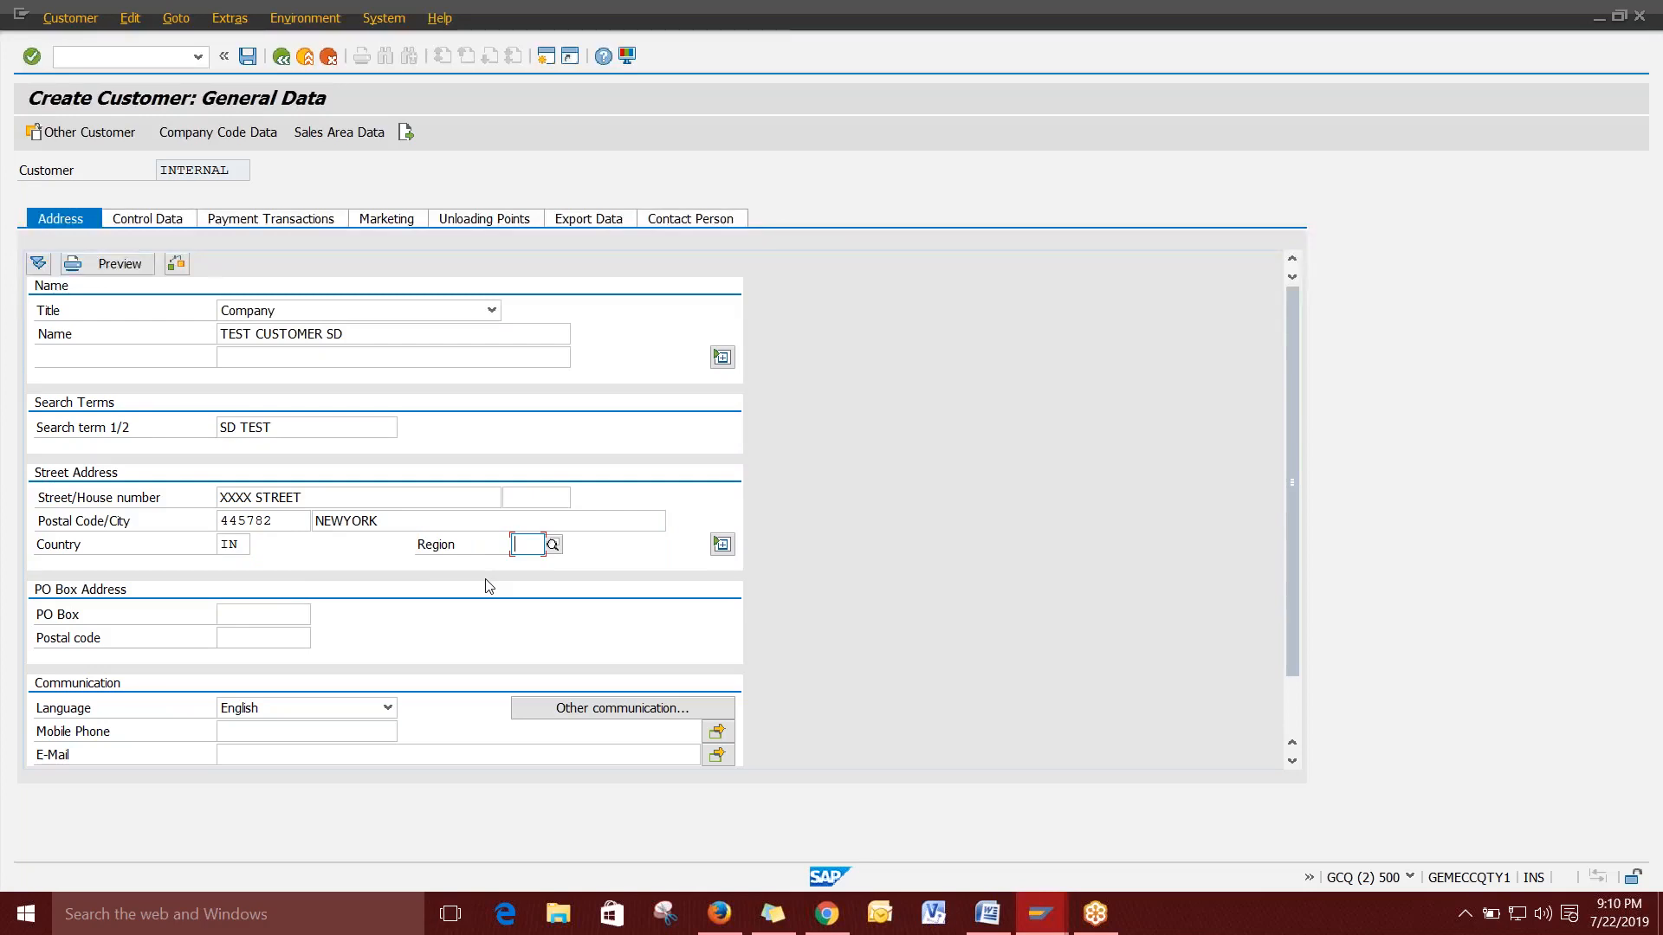
# Set the customer's region to 37 Andra Pradesh.
pyautogui.click(553, 544)
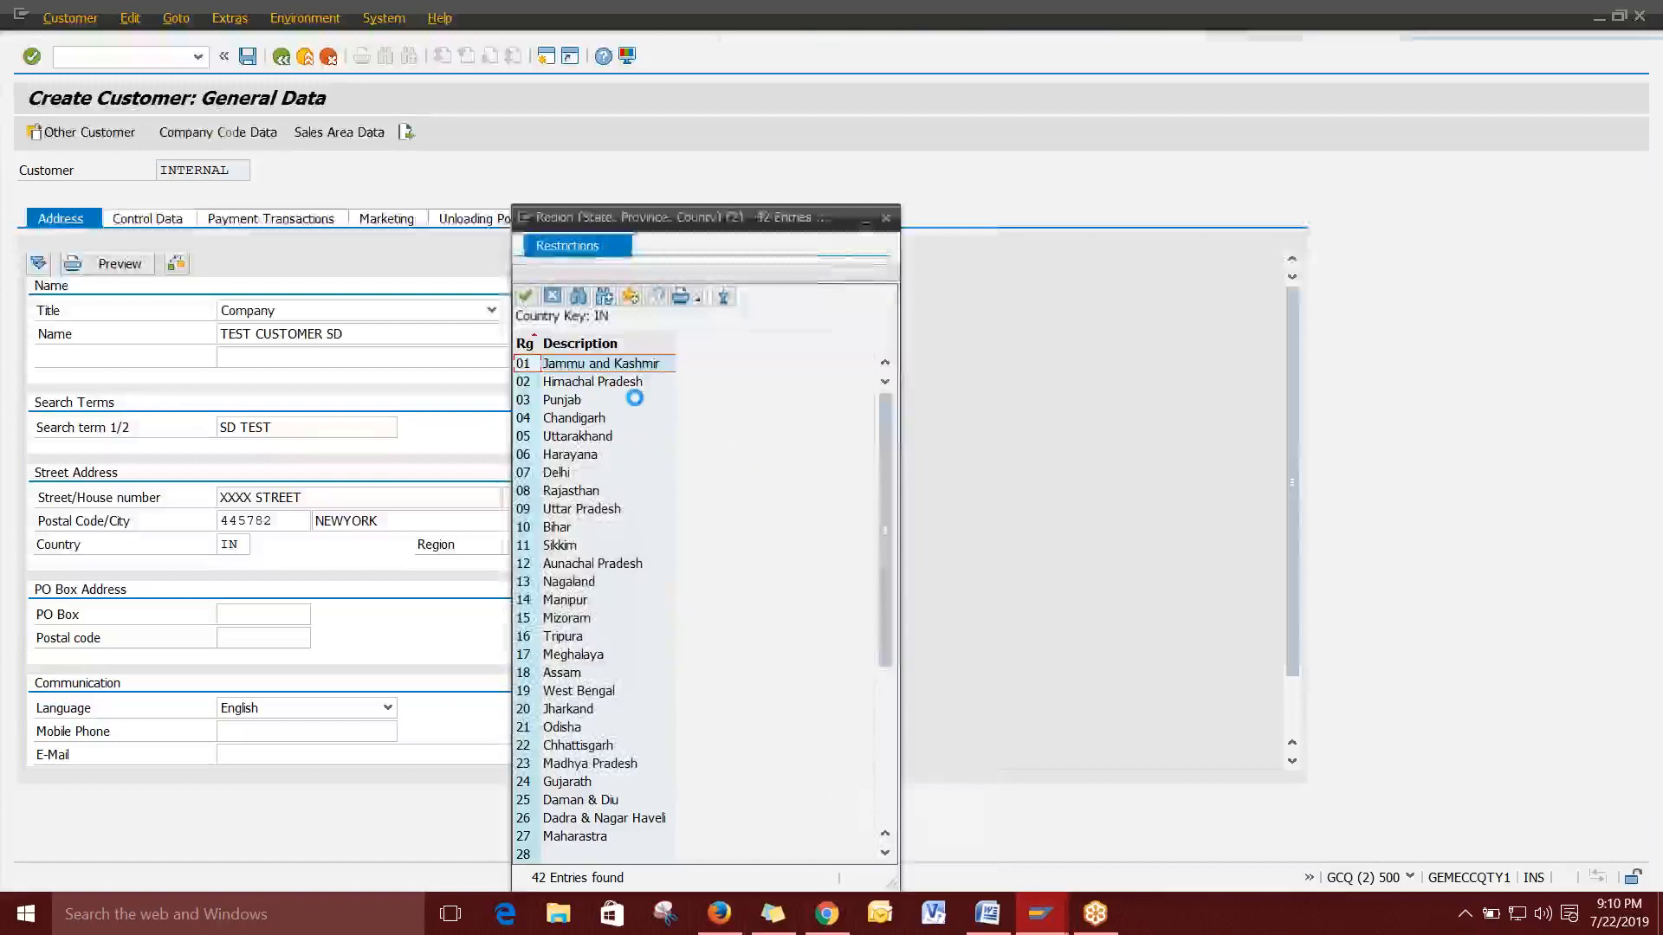
pyautogui.scroll(-4, 644, 503)
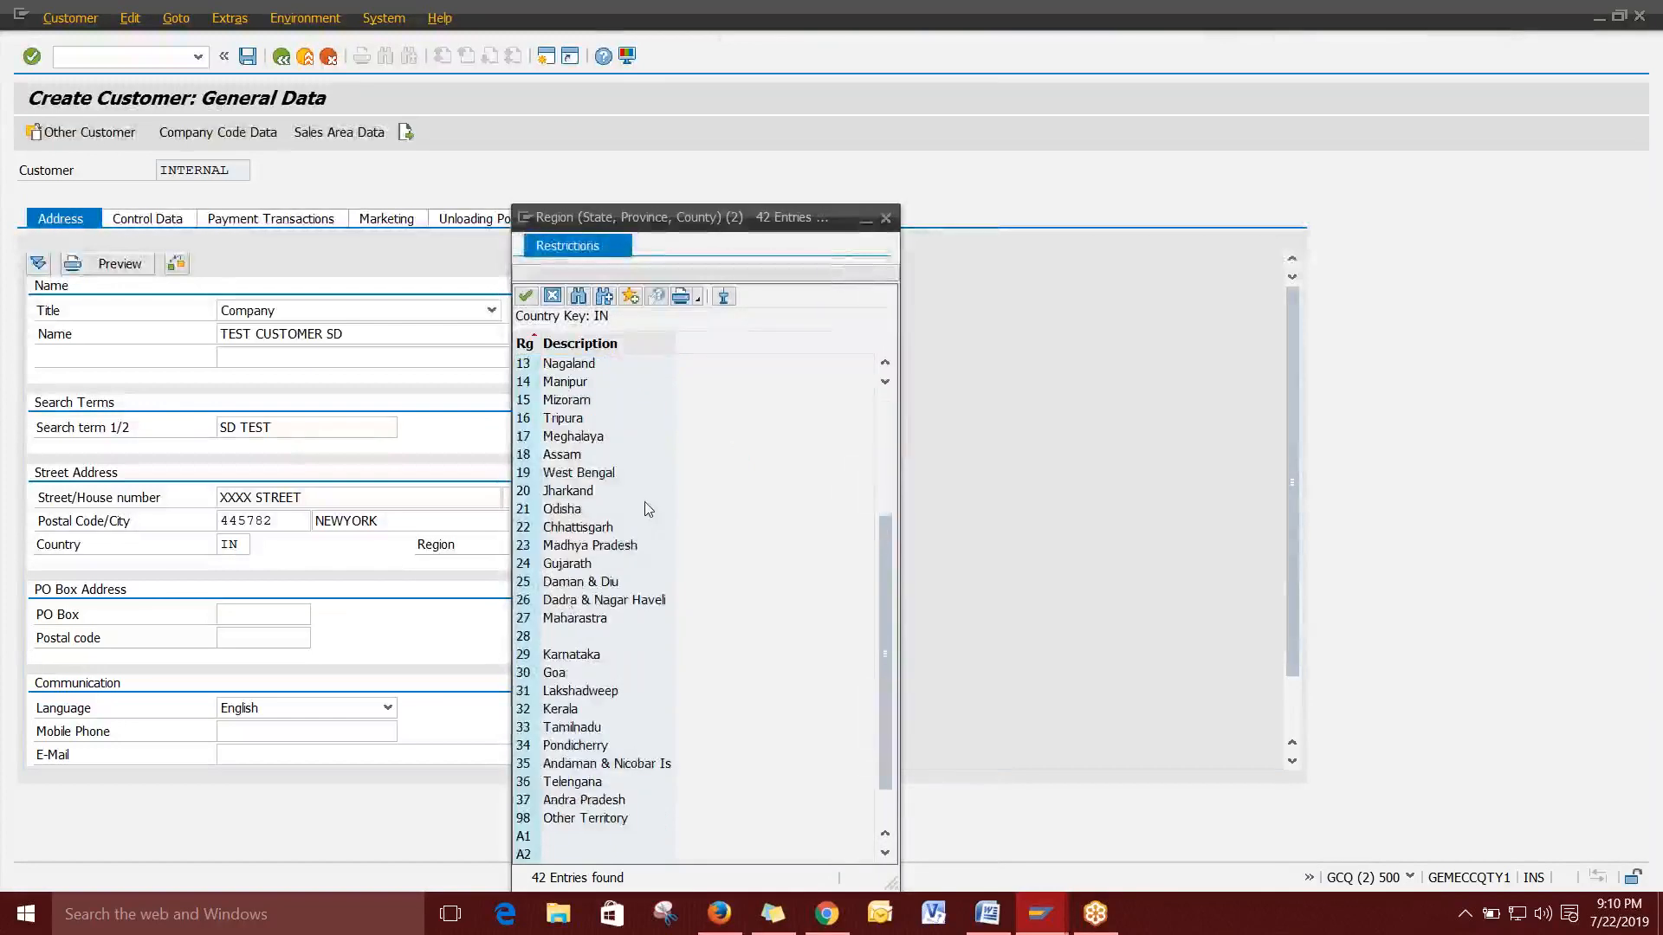
pyautogui.scroll(4, 644, 509)
pyautogui.scroll(-3, 644, 502)
pyautogui.scroll(-2, 638, 492)
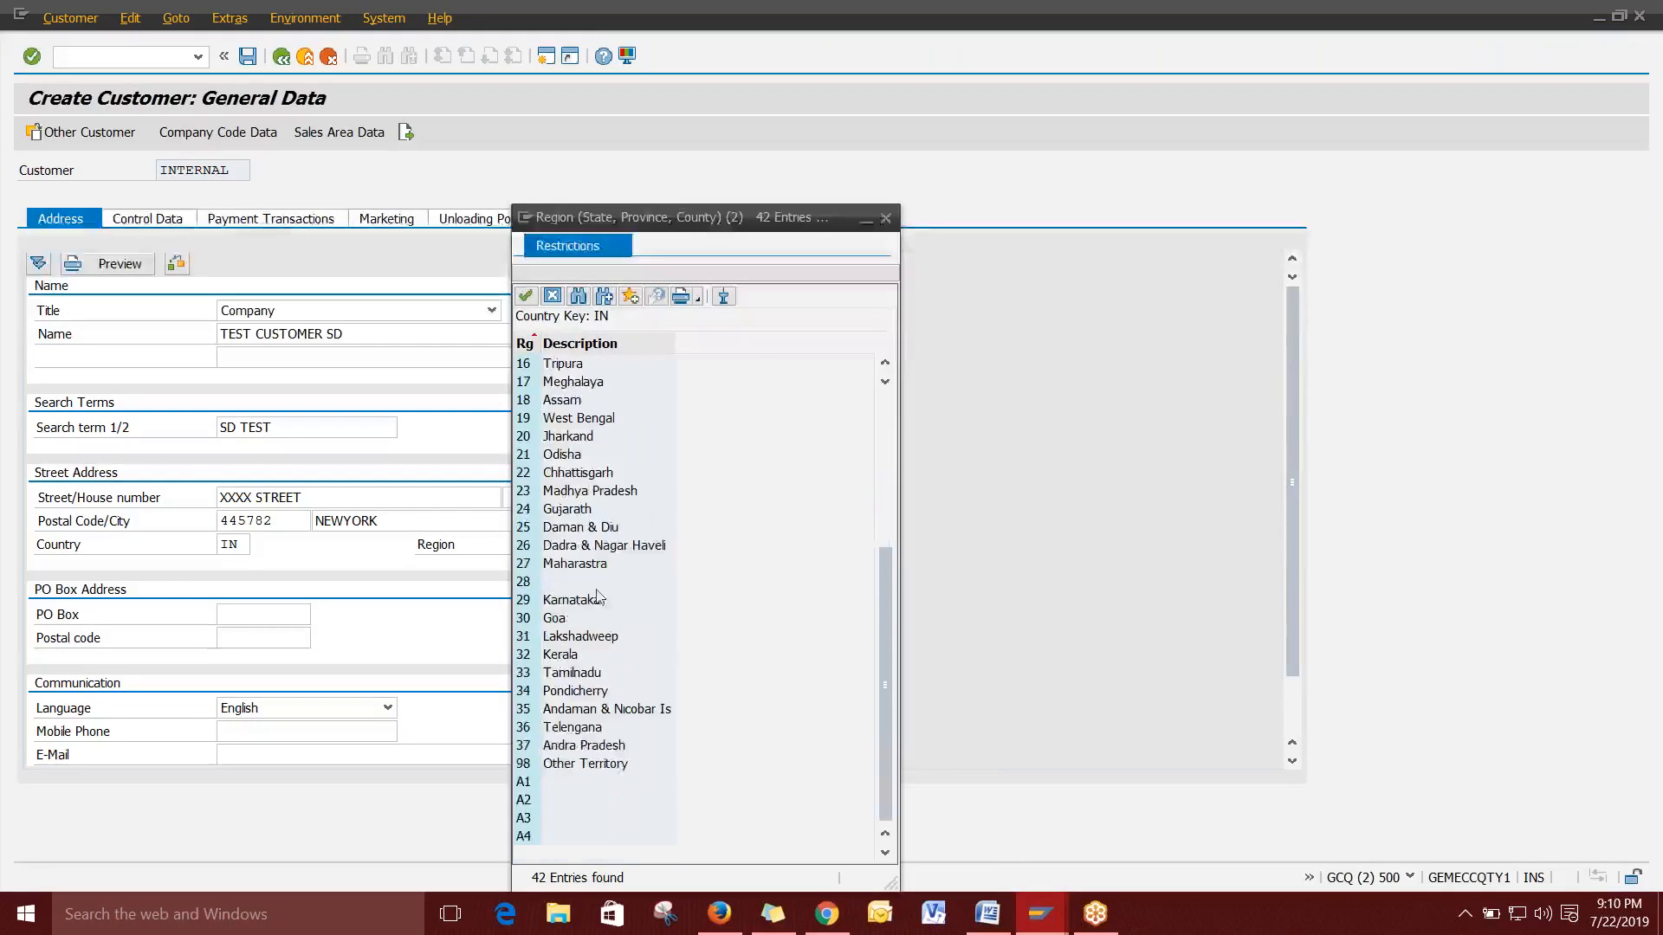
pyautogui.click(604, 747)
pyautogui.doubleClick(603, 747)
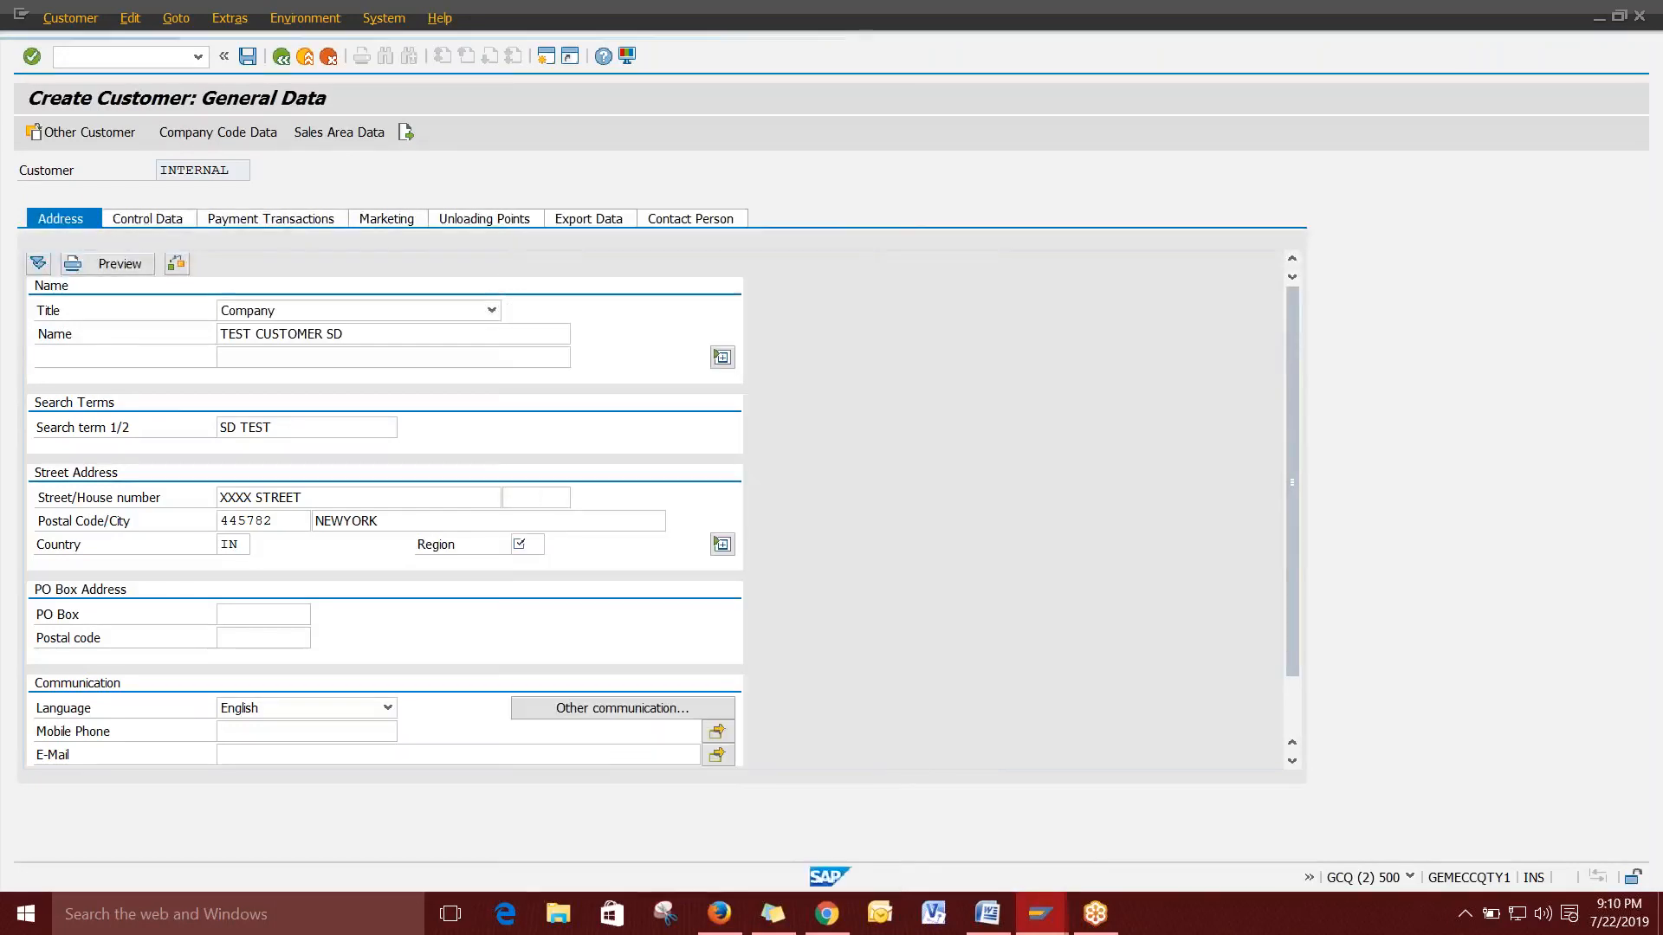
# Enter a mobile phone number and the placeholder e-mail XSDDDF.
pyautogui.scroll(-1, 207, 607)
pyautogui.click(250, 665)
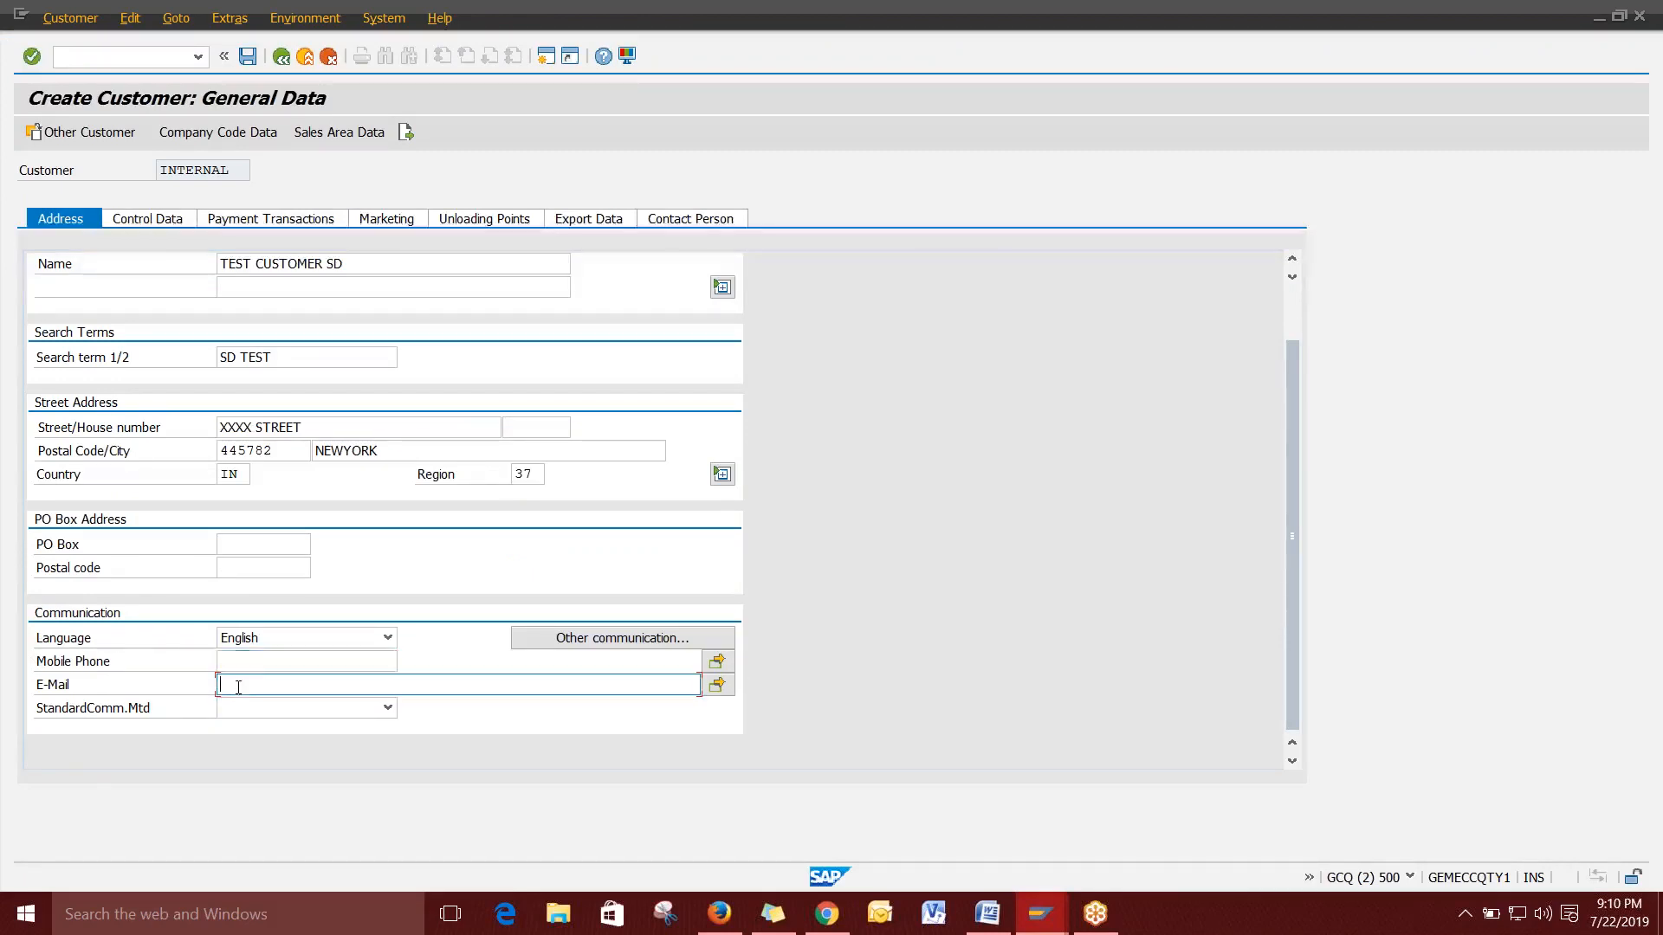
pyautogui.click(245, 686)
pyautogui.click(258, 665)
pyautogui.write('999999999')
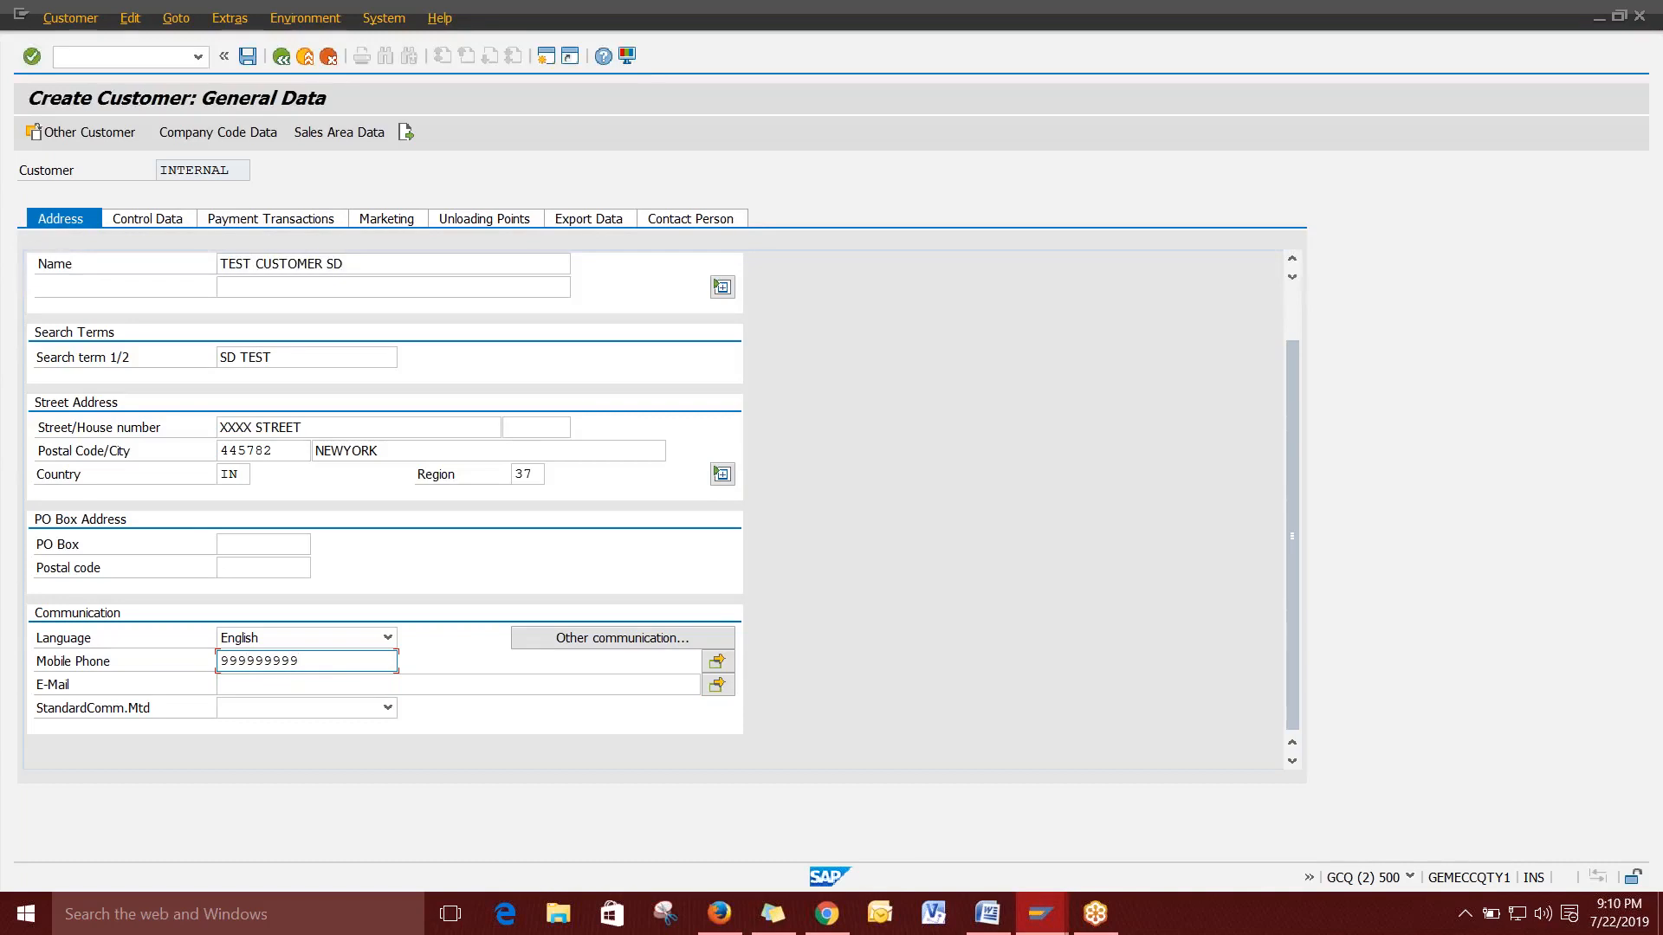
pyautogui.click(236, 685)
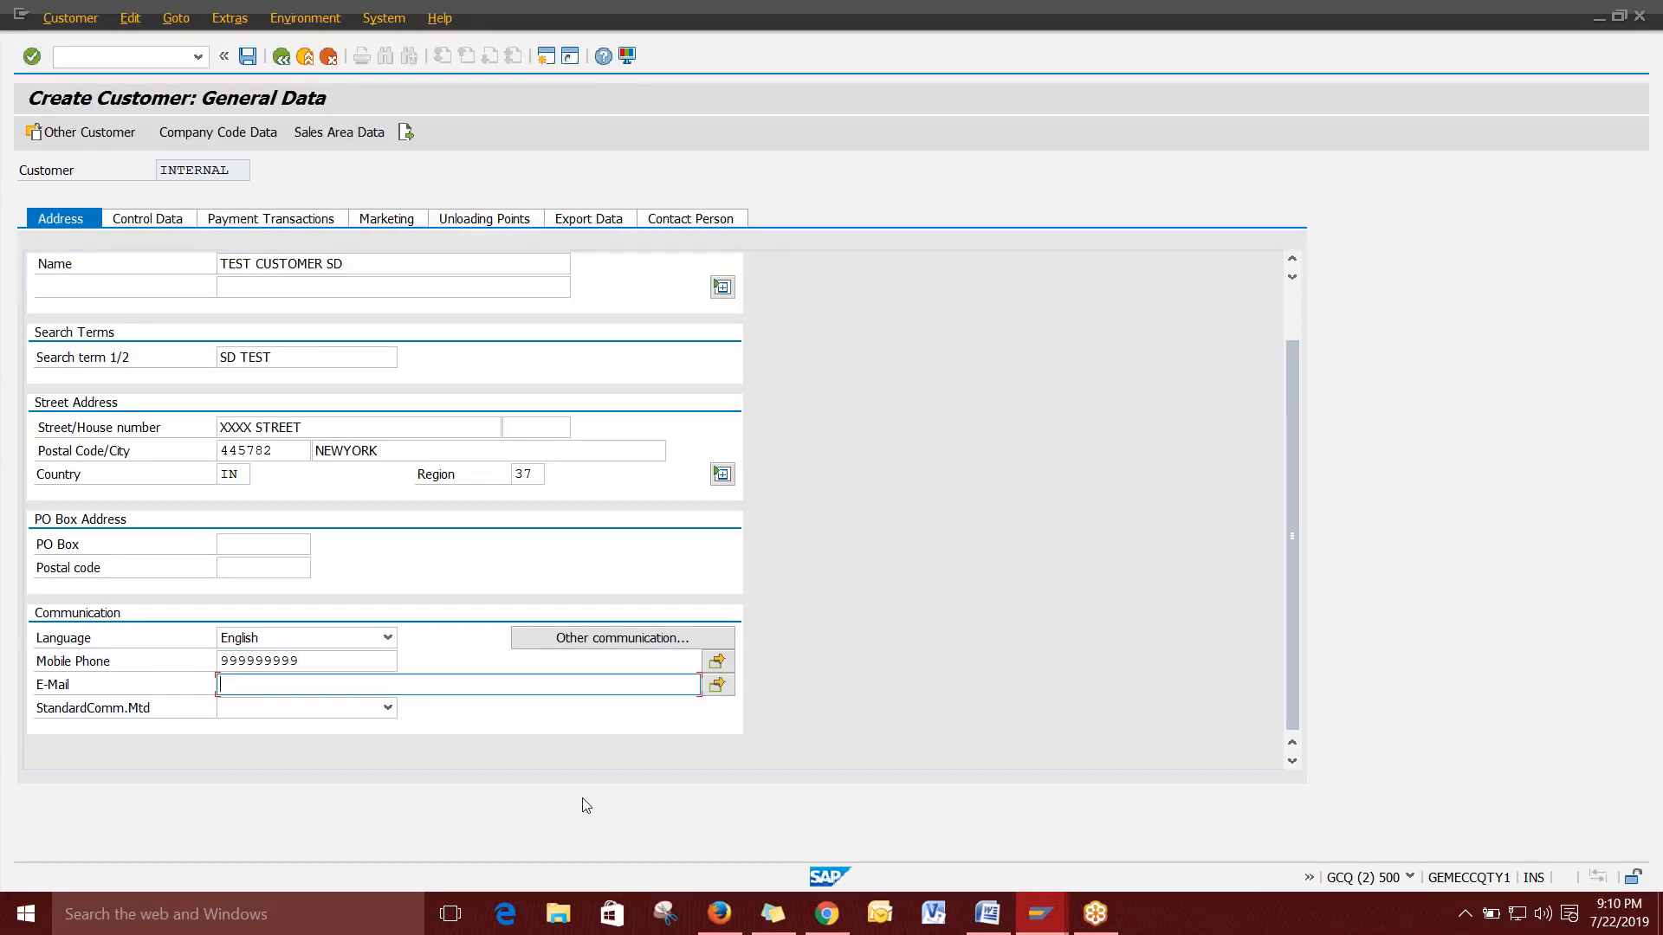
pyautogui.write('XSDDDF')
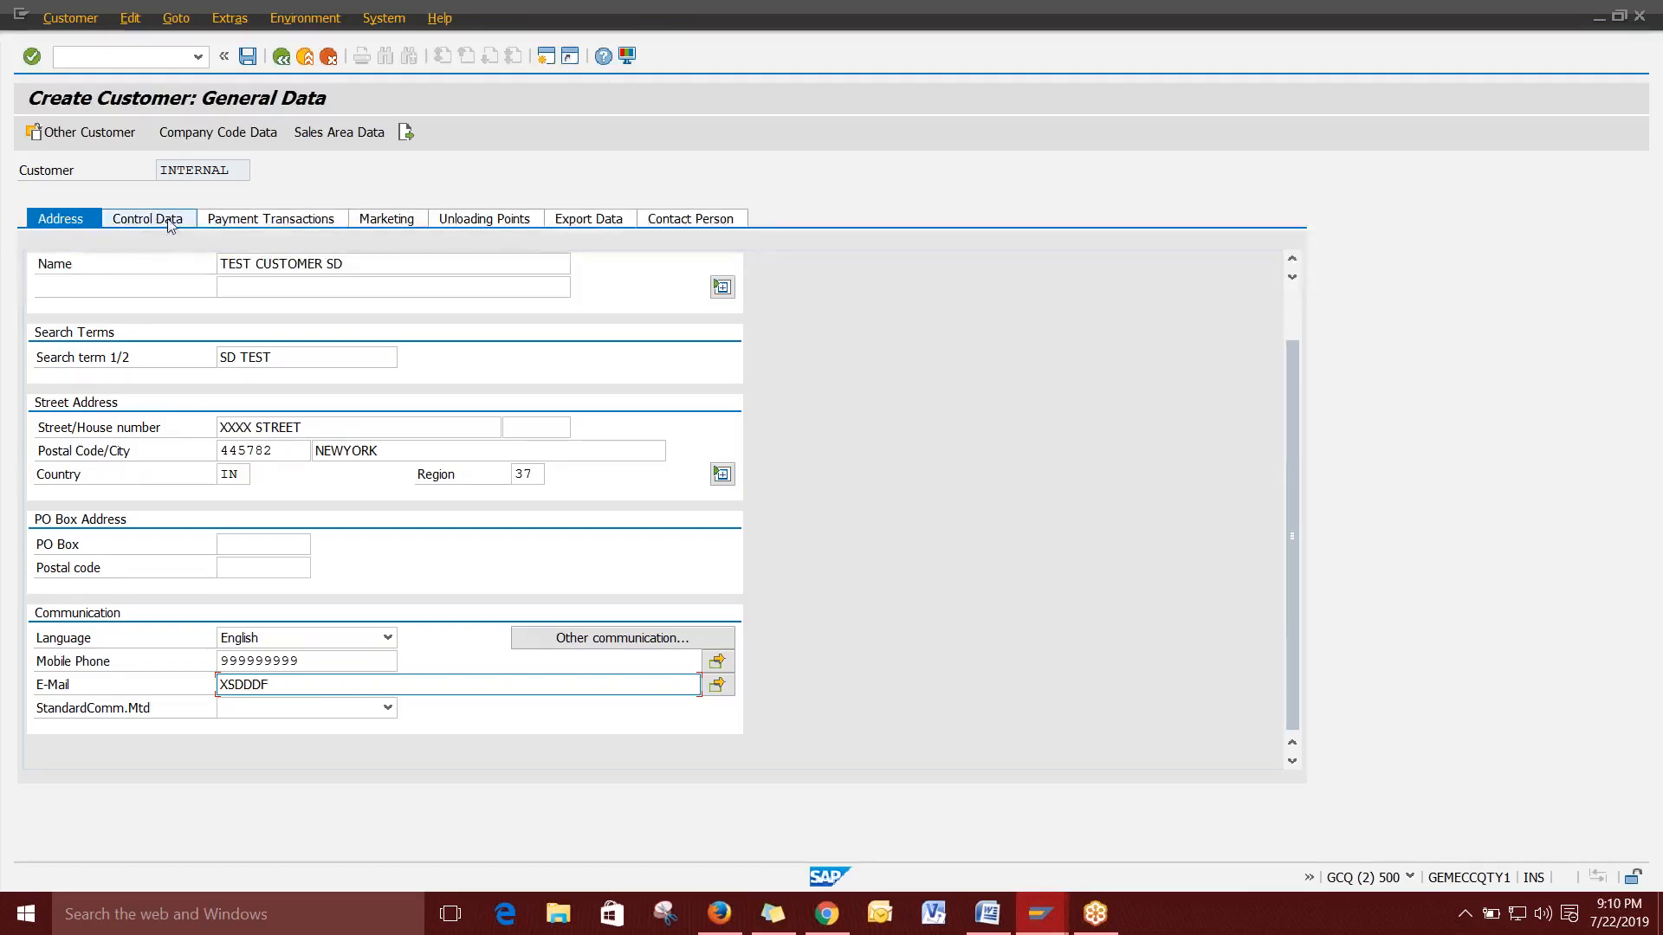
# Replace the rejected XSDDDF e-mail with a valid address and open Payment Transactions.
pyautogui.click(282, 223)
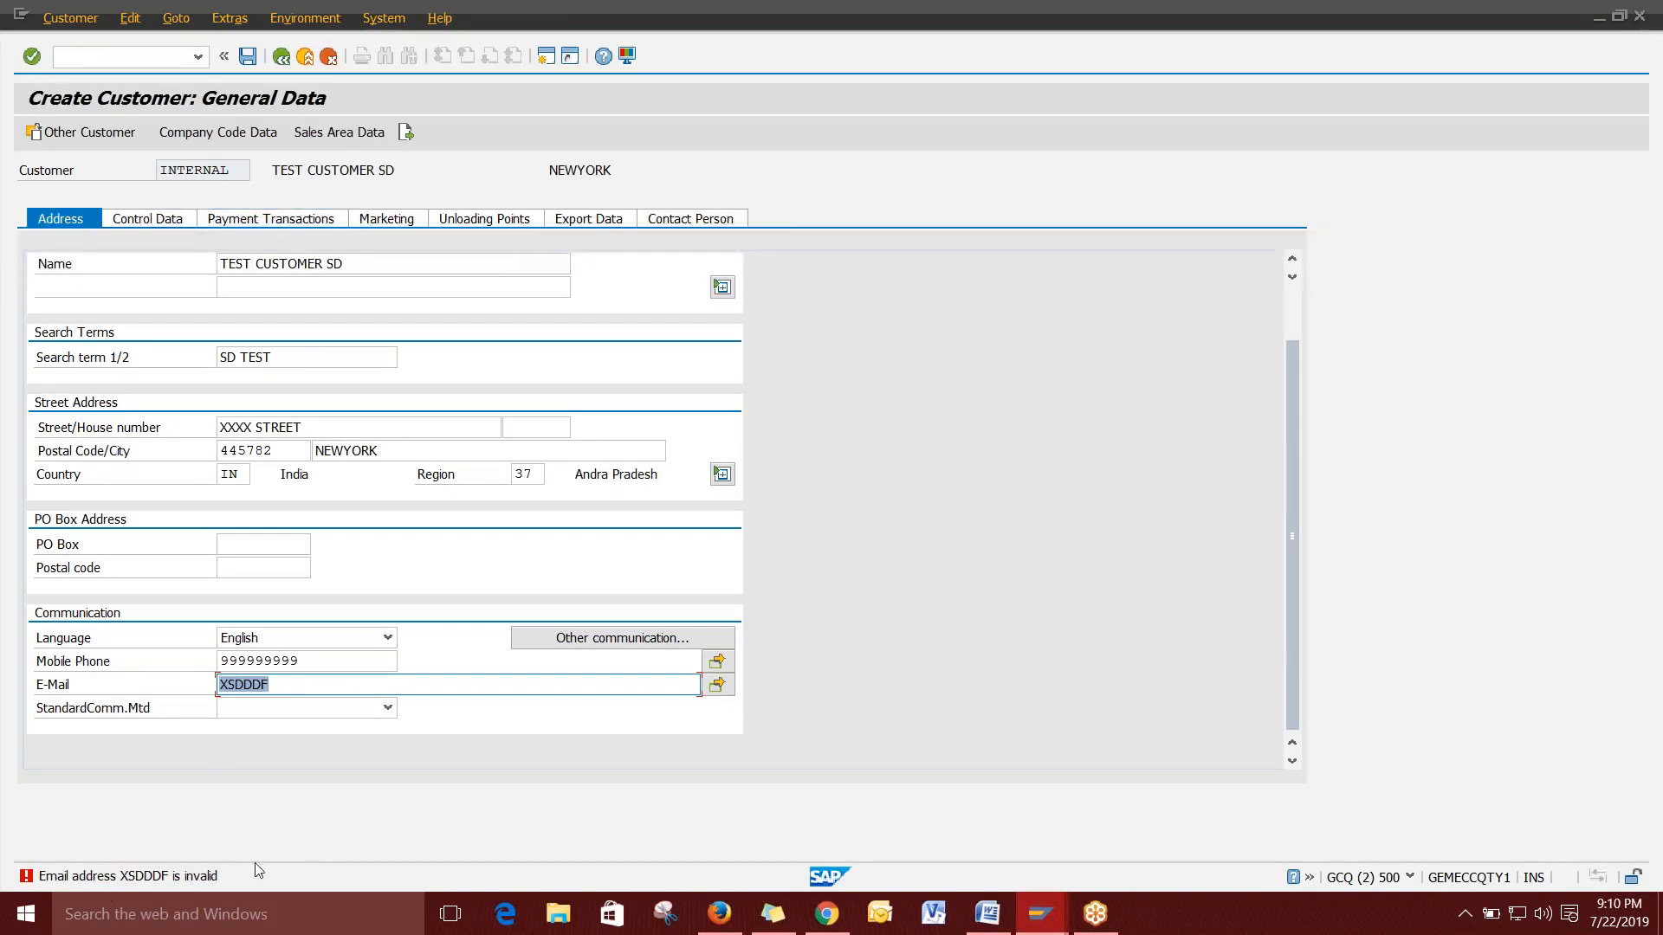
pyautogui.click(286, 686)
pyautogui.press('BackSpace')
pyautogui.press('BackSpace')
pyautogui.press('BackSpace')
pyautogui.press('BackSpace')
pyautogui.press('BackSpace')
pyautogui.press('BackSpace')
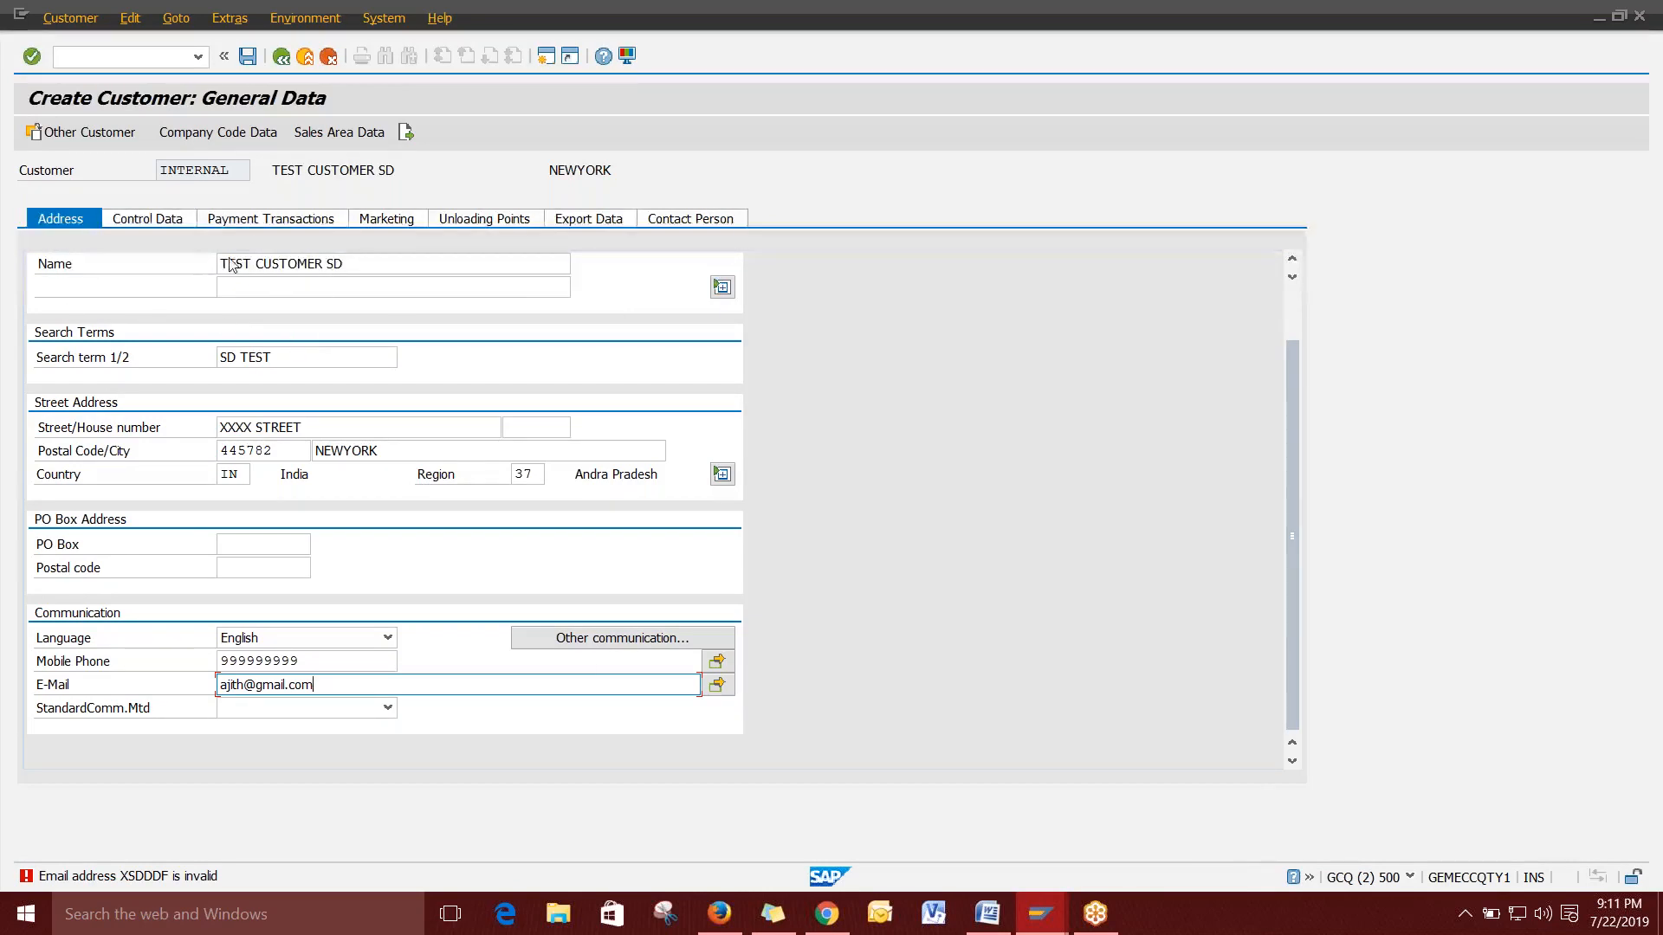
pyautogui.click(258, 221)
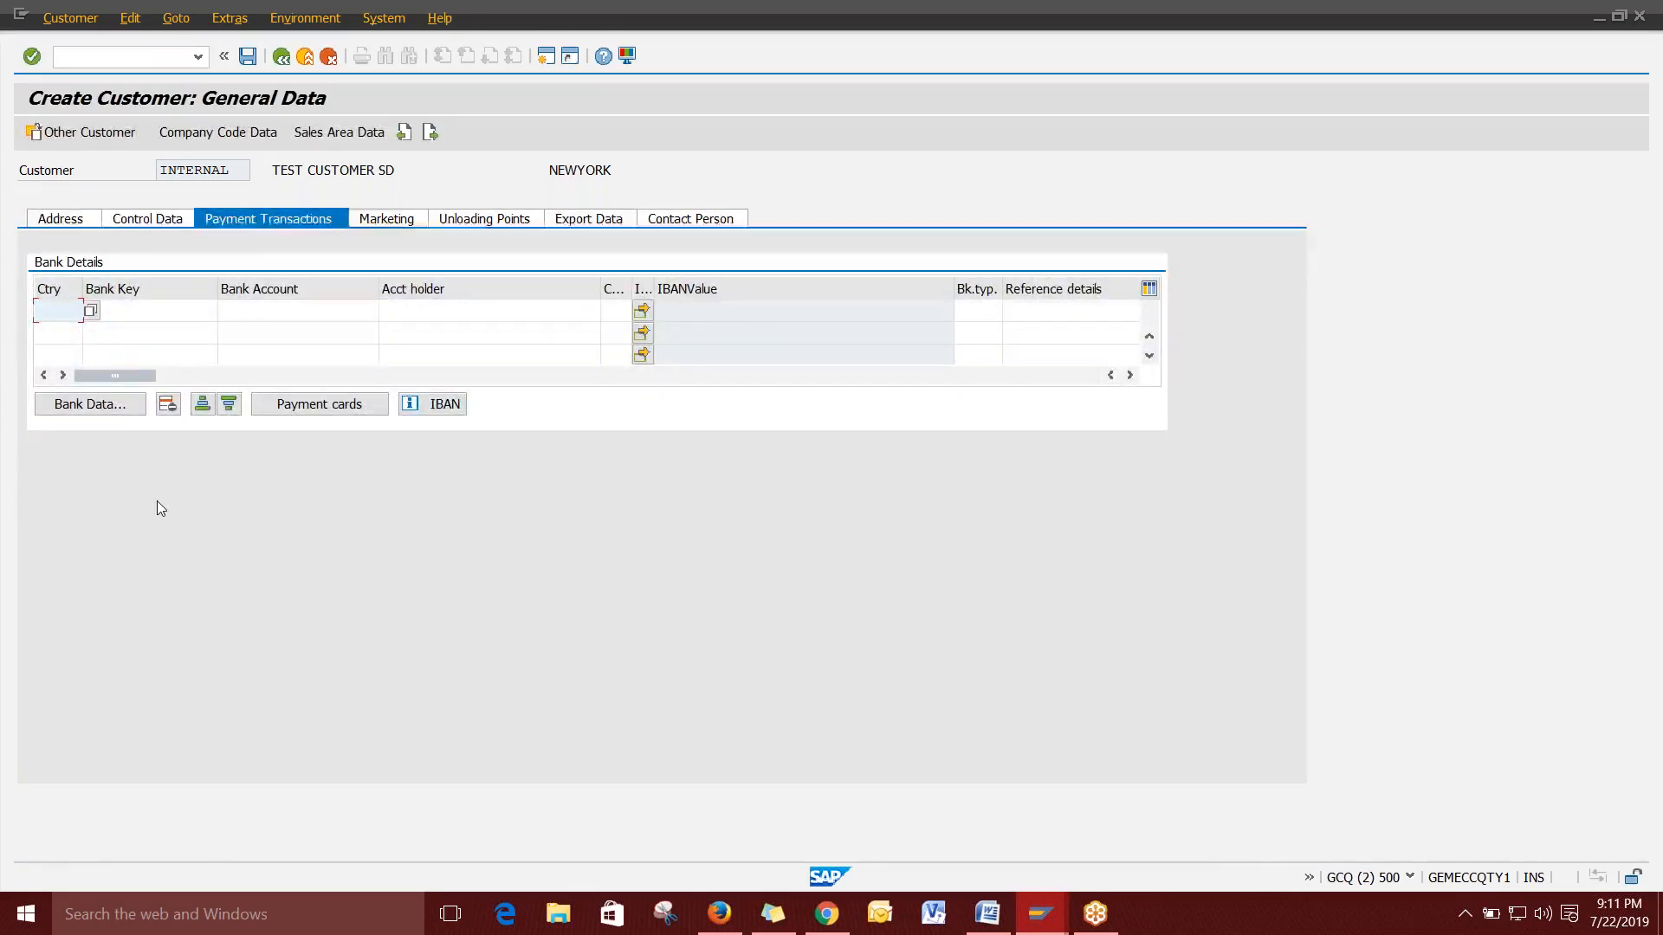
# Look over the first bank details row's bank key, account and holder cells.
pyautogui.click(144, 312)
pyautogui.click(252, 310)
pyautogui.click(444, 305)
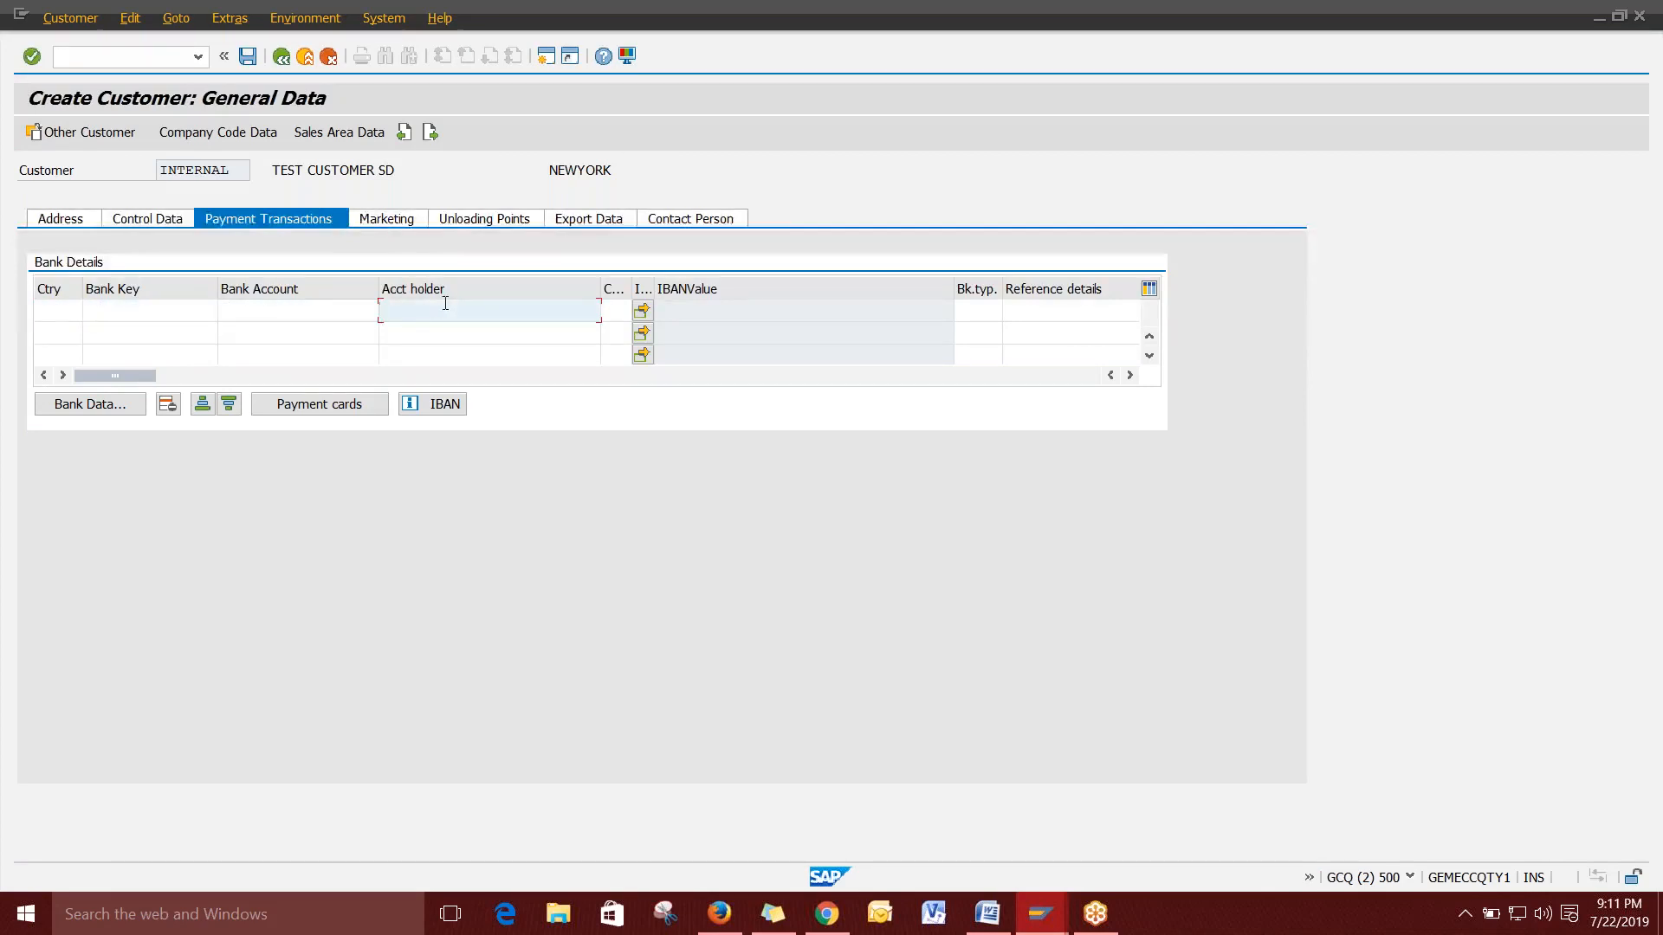
pyautogui.click(252, 312)
pyautogui.click(167, 312)
pyautogui.click(317, 311)
pyautogui.click(439, 307)
pyautogui.click(186, 311)
pyautogui.click(260, 310)
pyautogui.click(412, 308)
# Fill row one with country IN, bank key SBI102220, the account number and holder TEST CUSTOMER SD.
pyautogui.click(67, 310)
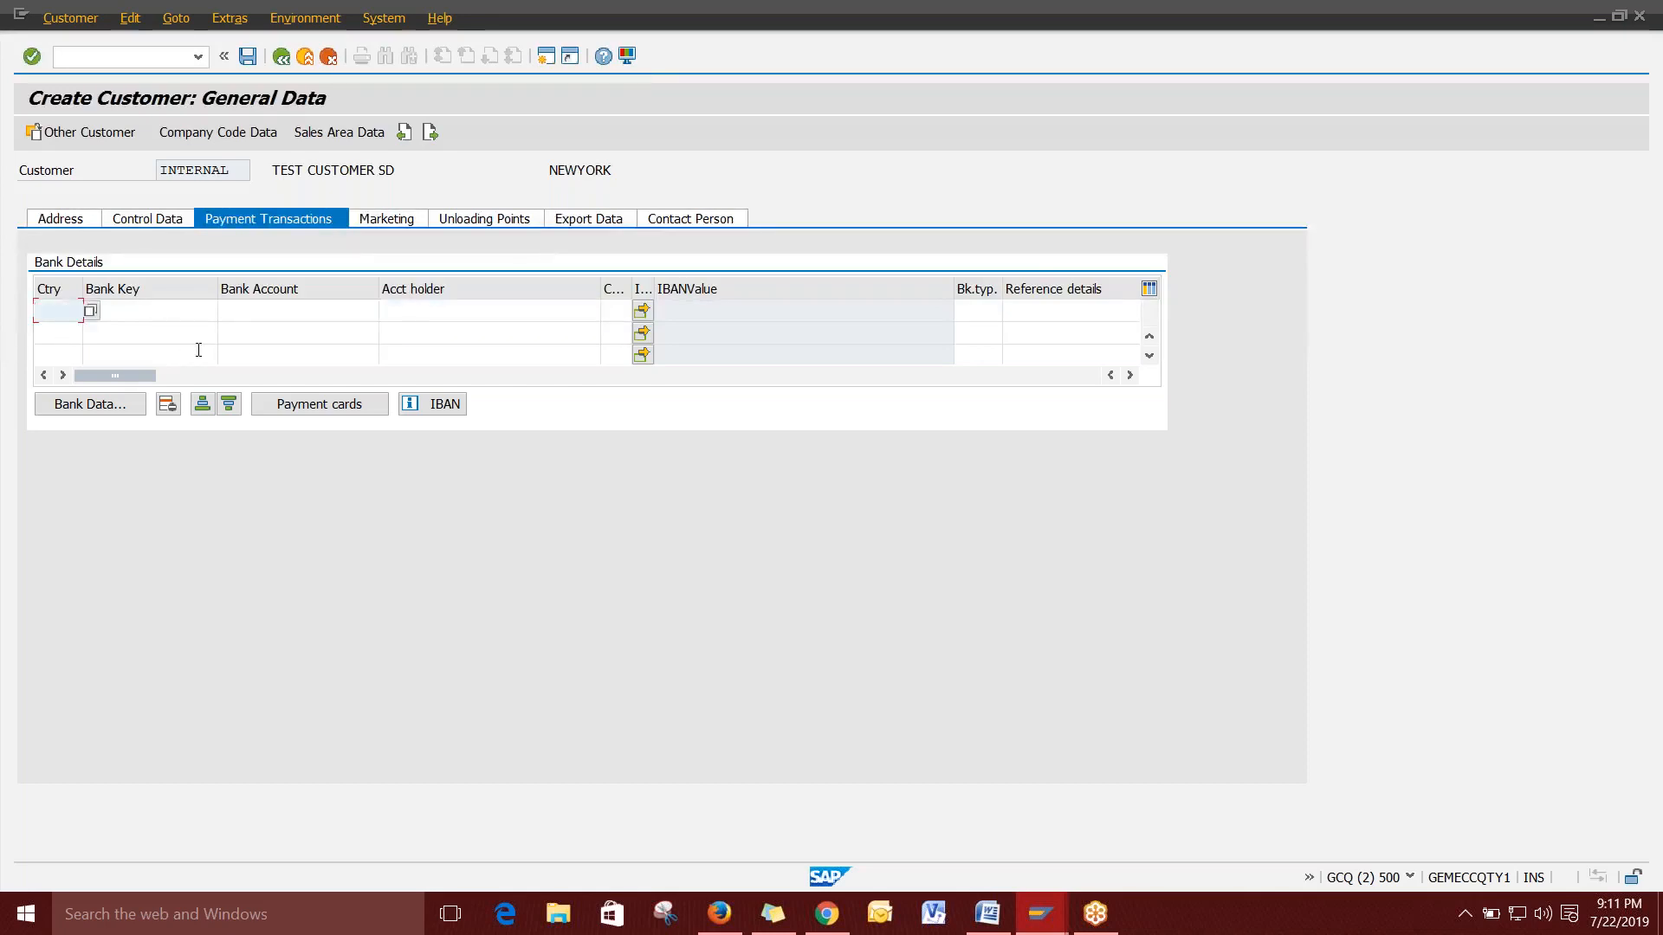
pyautogui.write('in')
pyautogui.press('Tab')
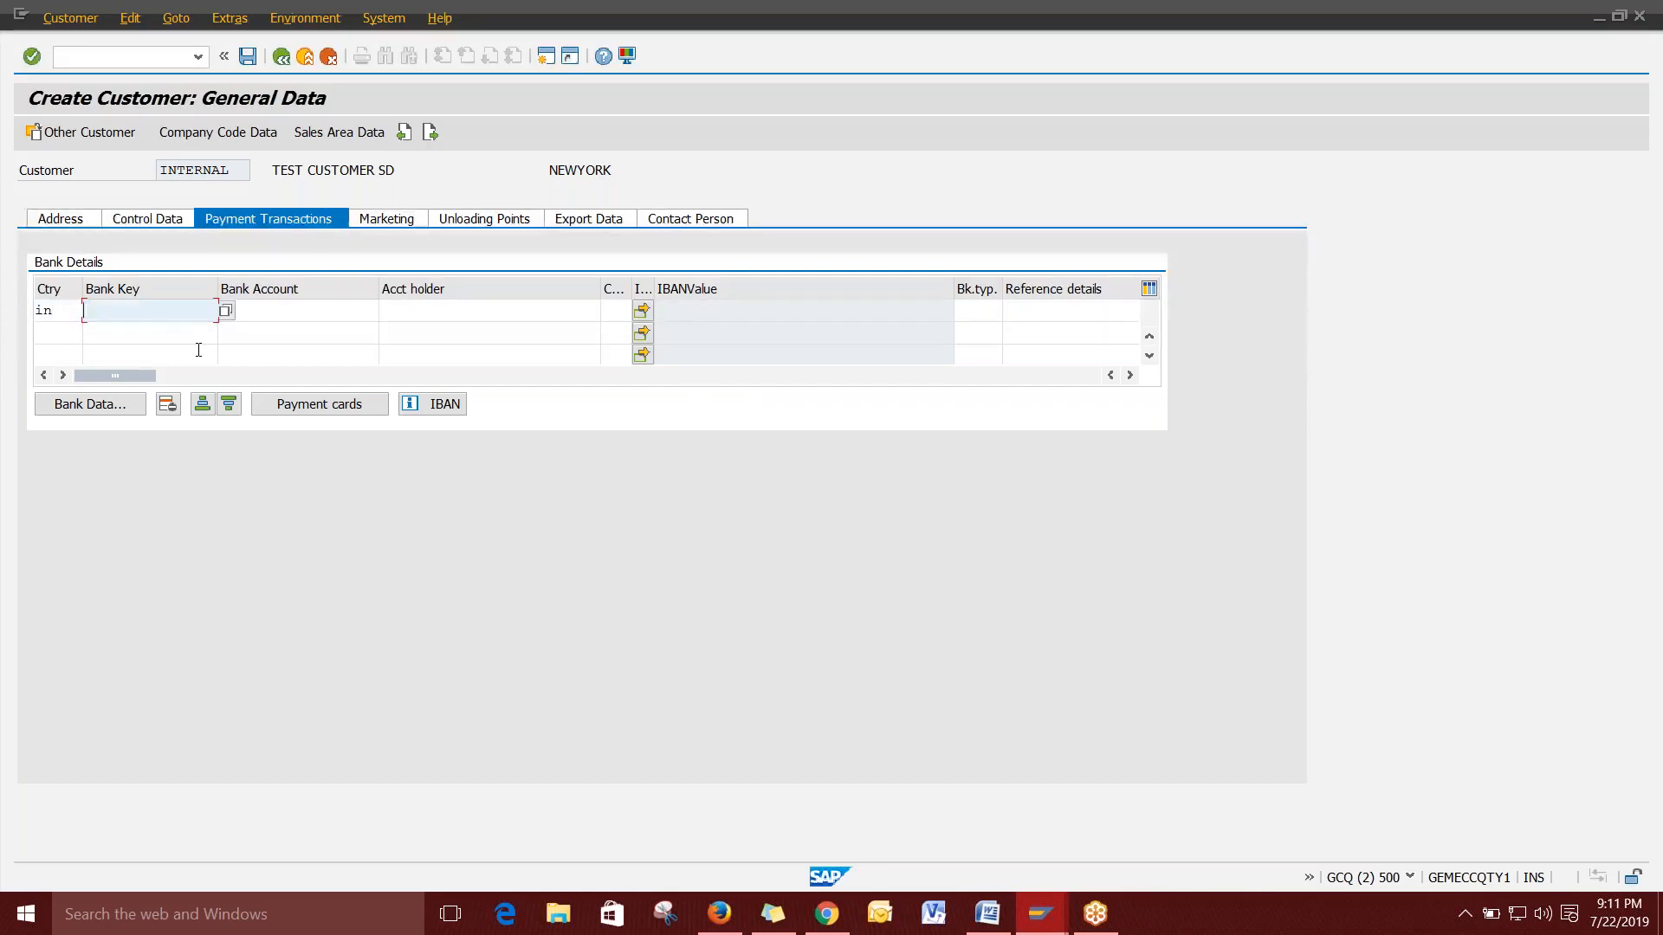
pyautogui.write('SBI102220')
pyautogui.press('Tab')
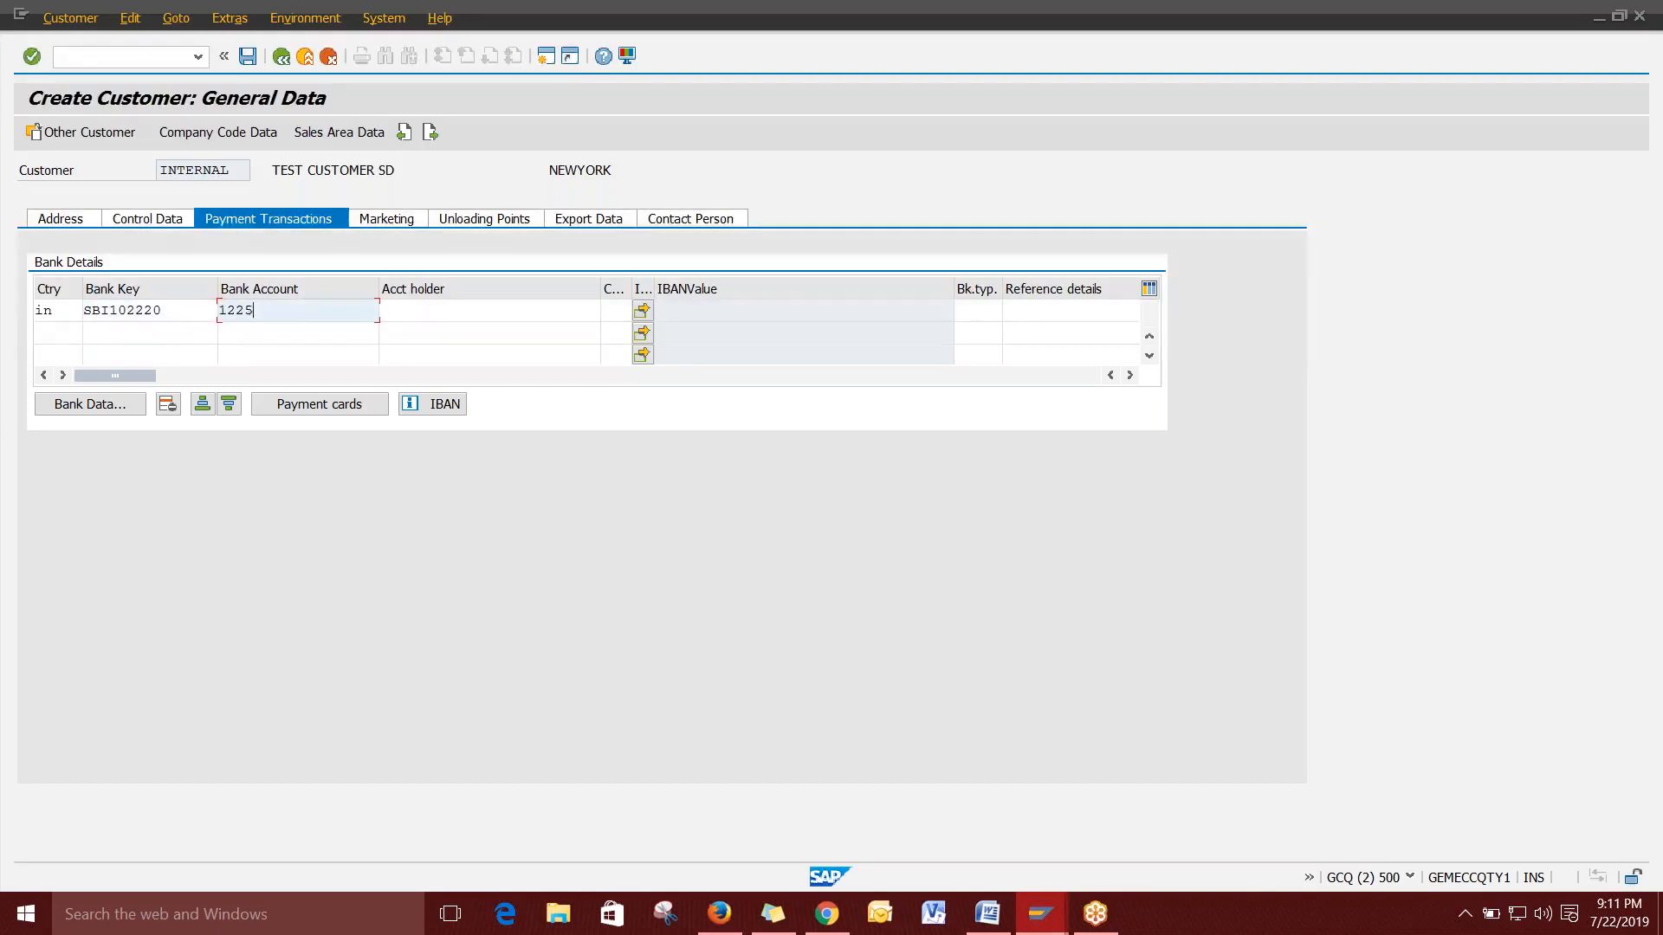
pyautogui.press('Tab')
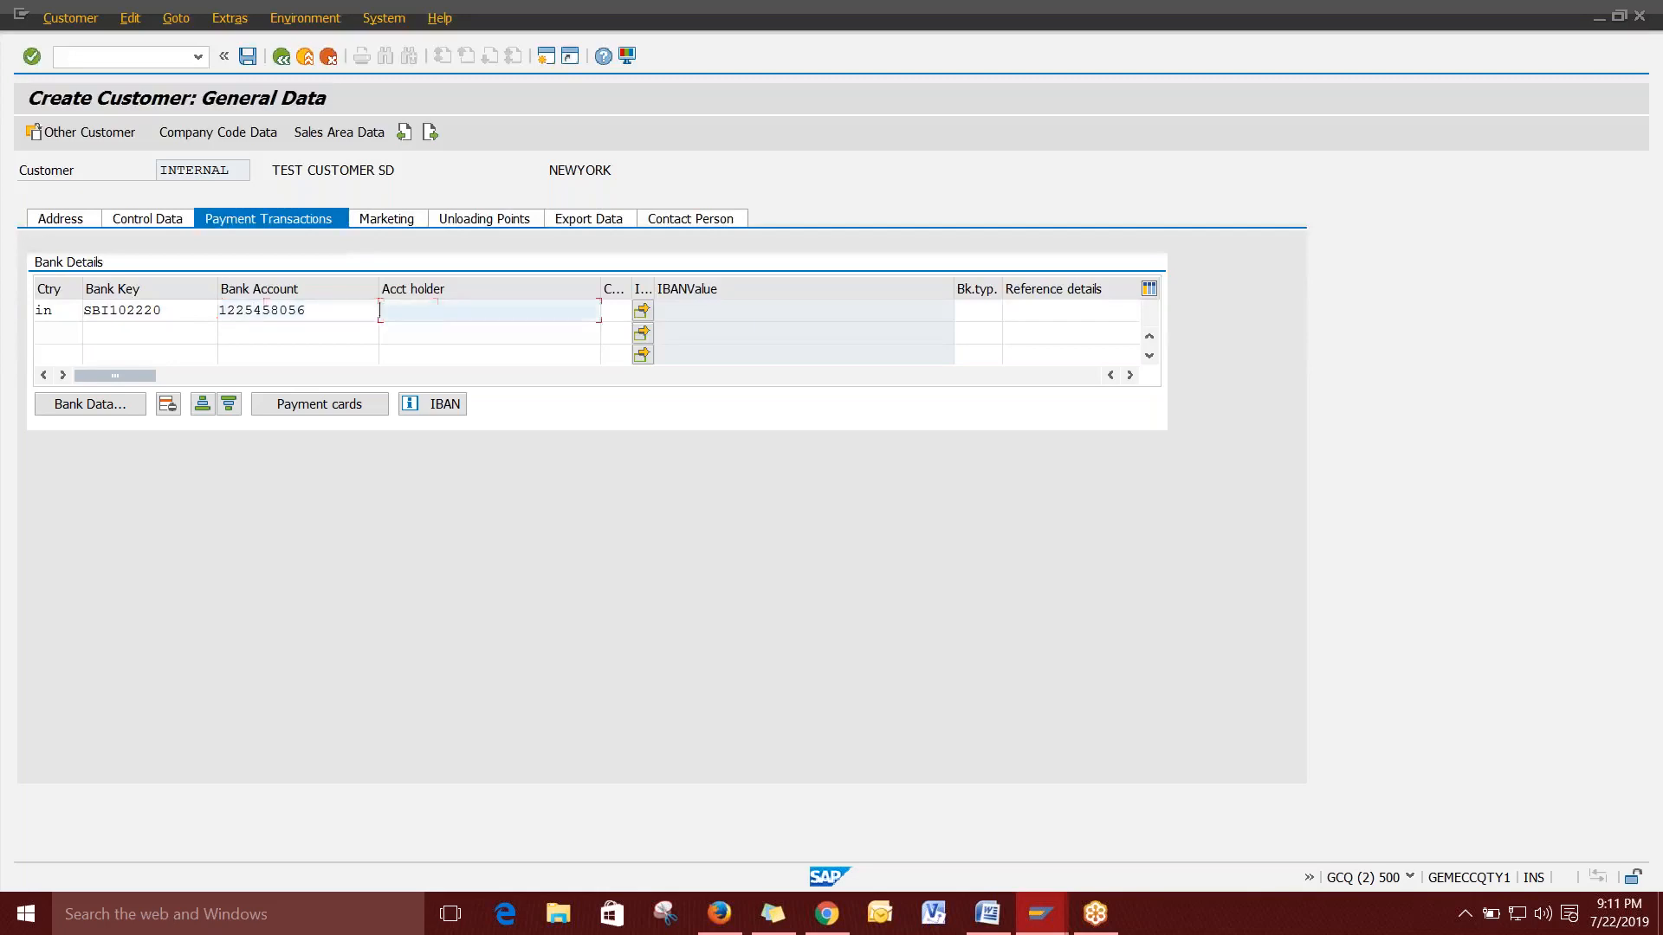
pyautogui.moveTo(396, 170); pyautogui.dragTo(270, 170)
pyautogui.click(397, 308)
pyautogui.write('TEST CUSTOMER SD')
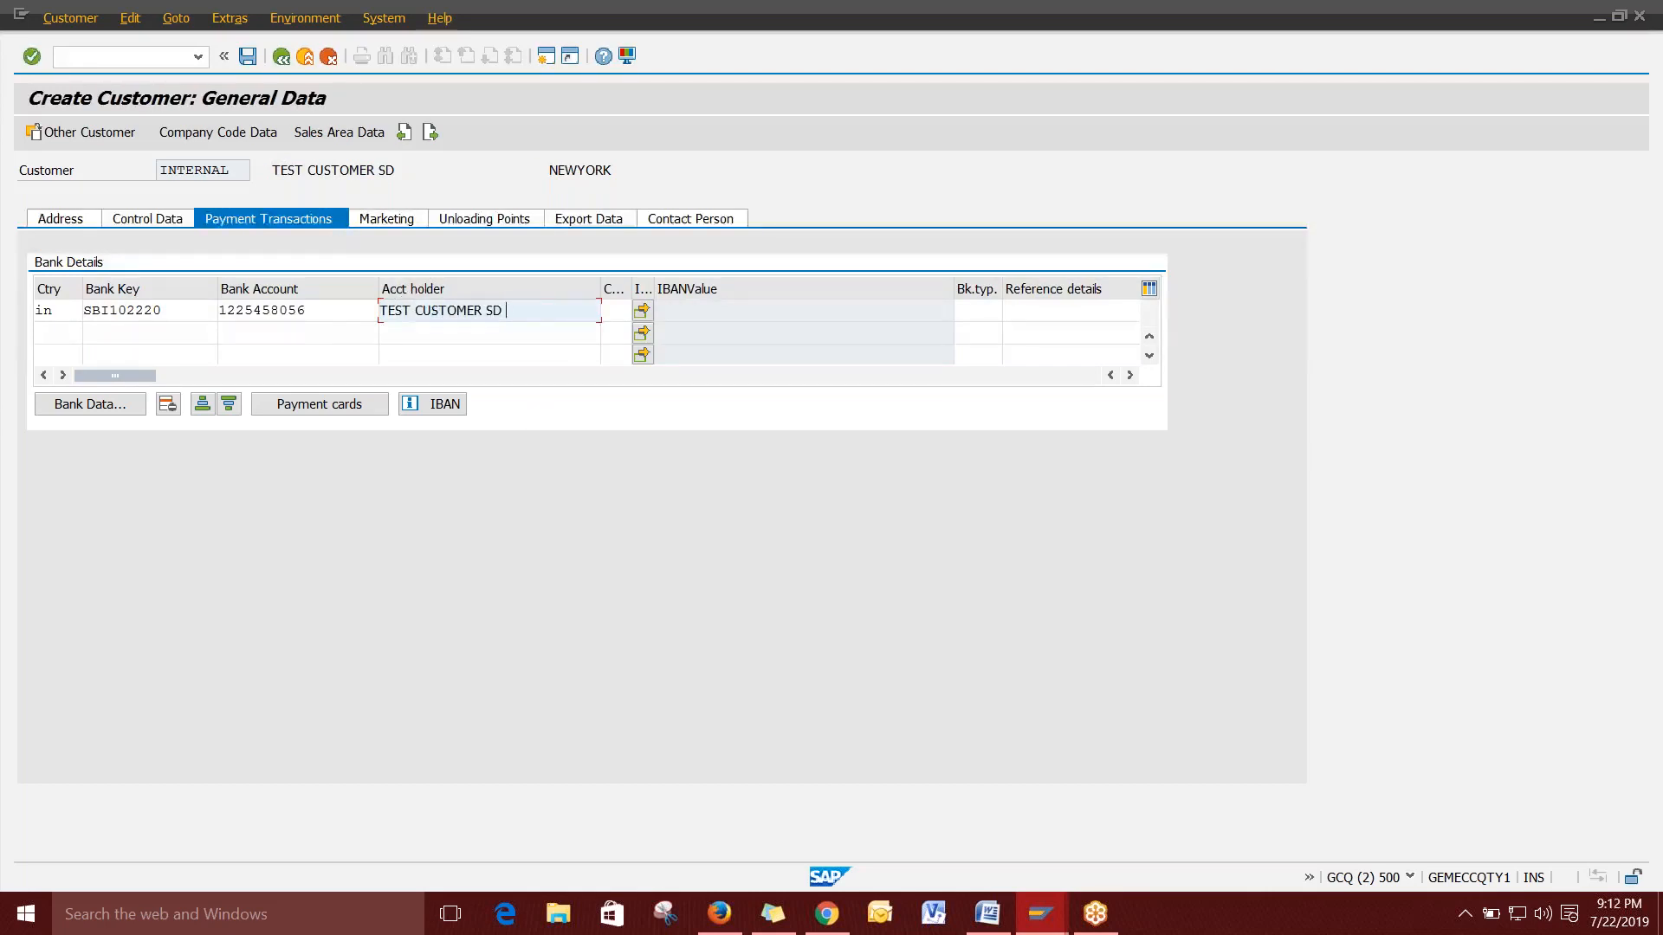
# Open the bank's detail data, enter bank name SBI BANK, and choose region 37 Andhra Pradesh.
pyautogui.click(94, 404)
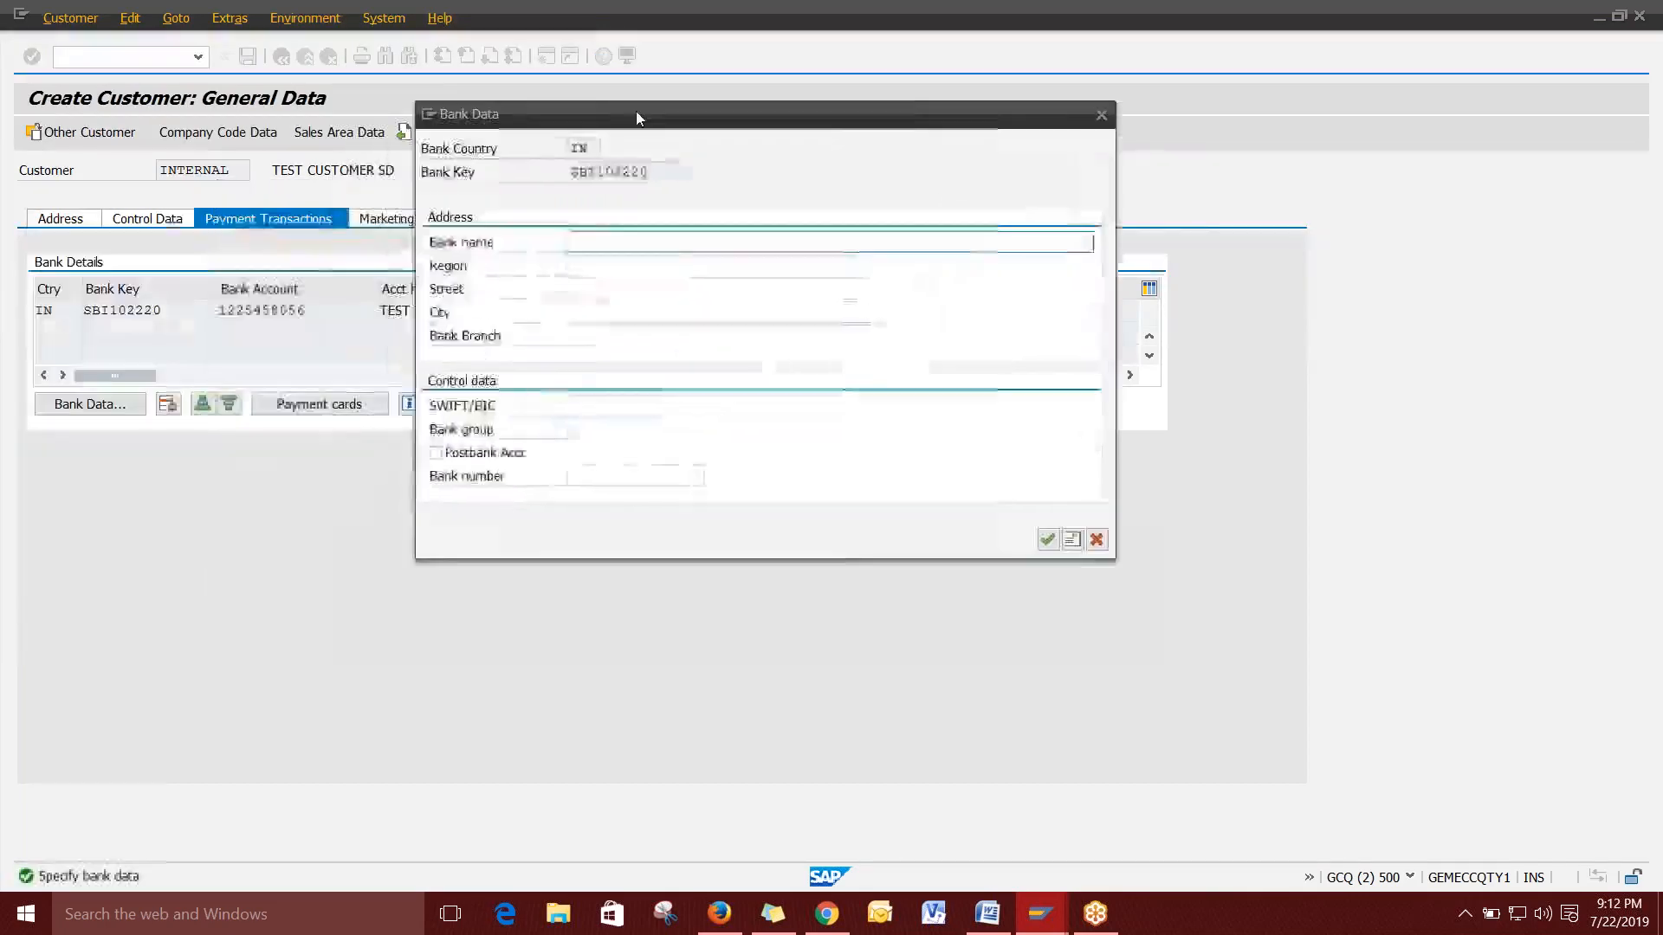
pyautogui.write('SBI')
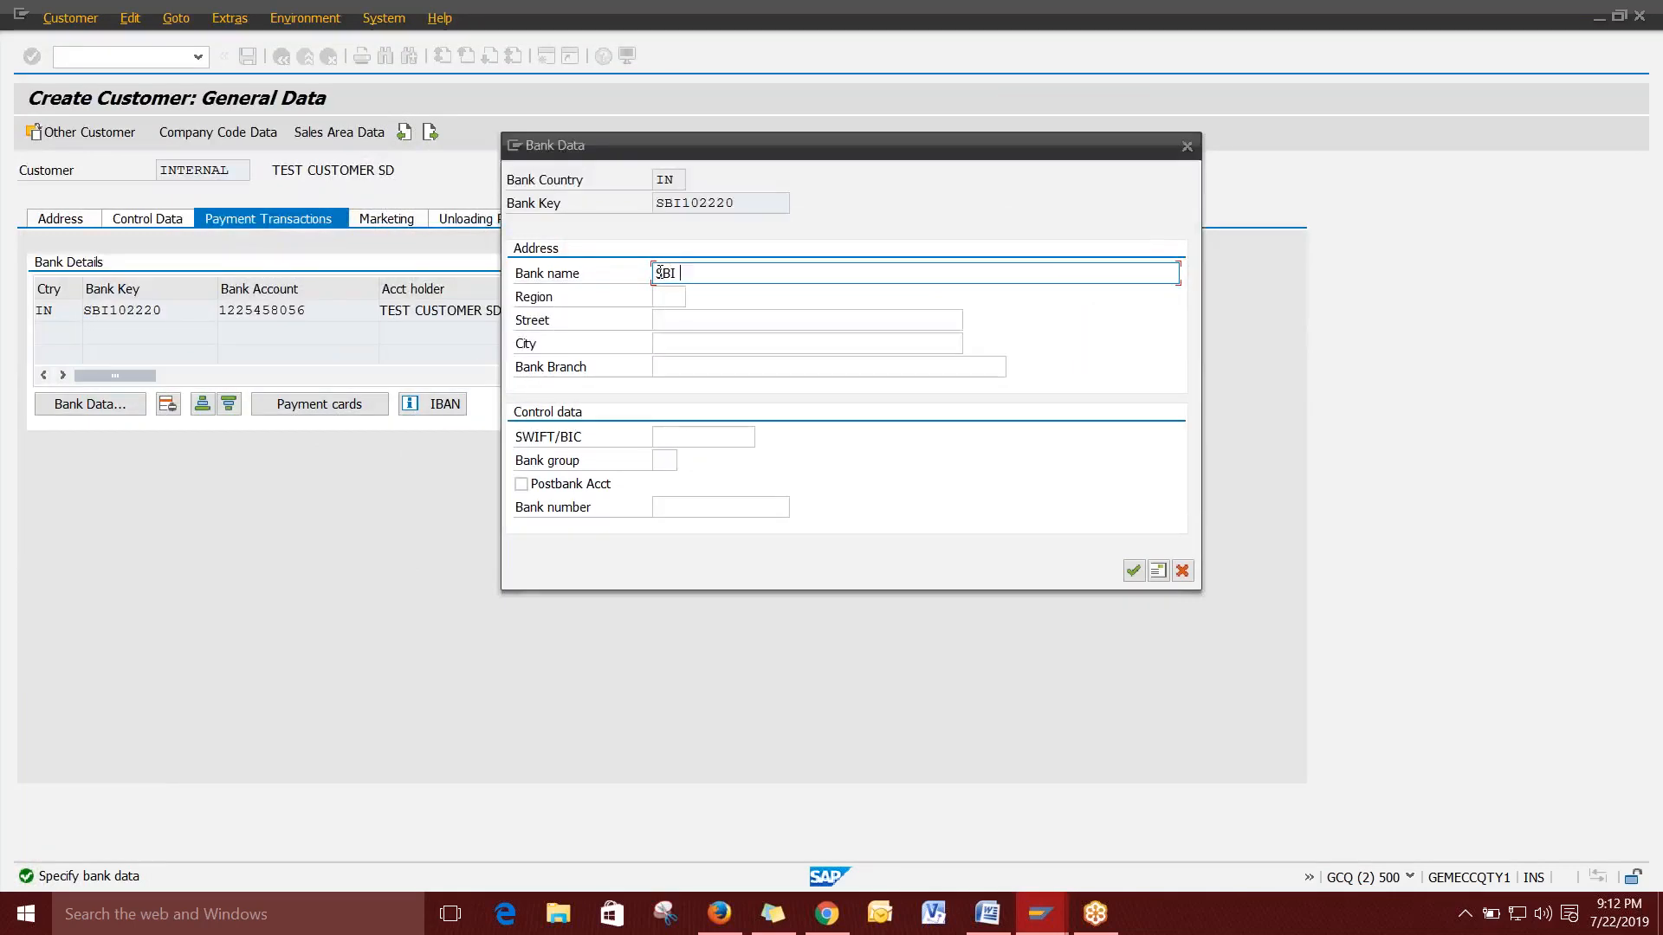
pyautogui.write(' BANK')
pyautogui.press('Tab')
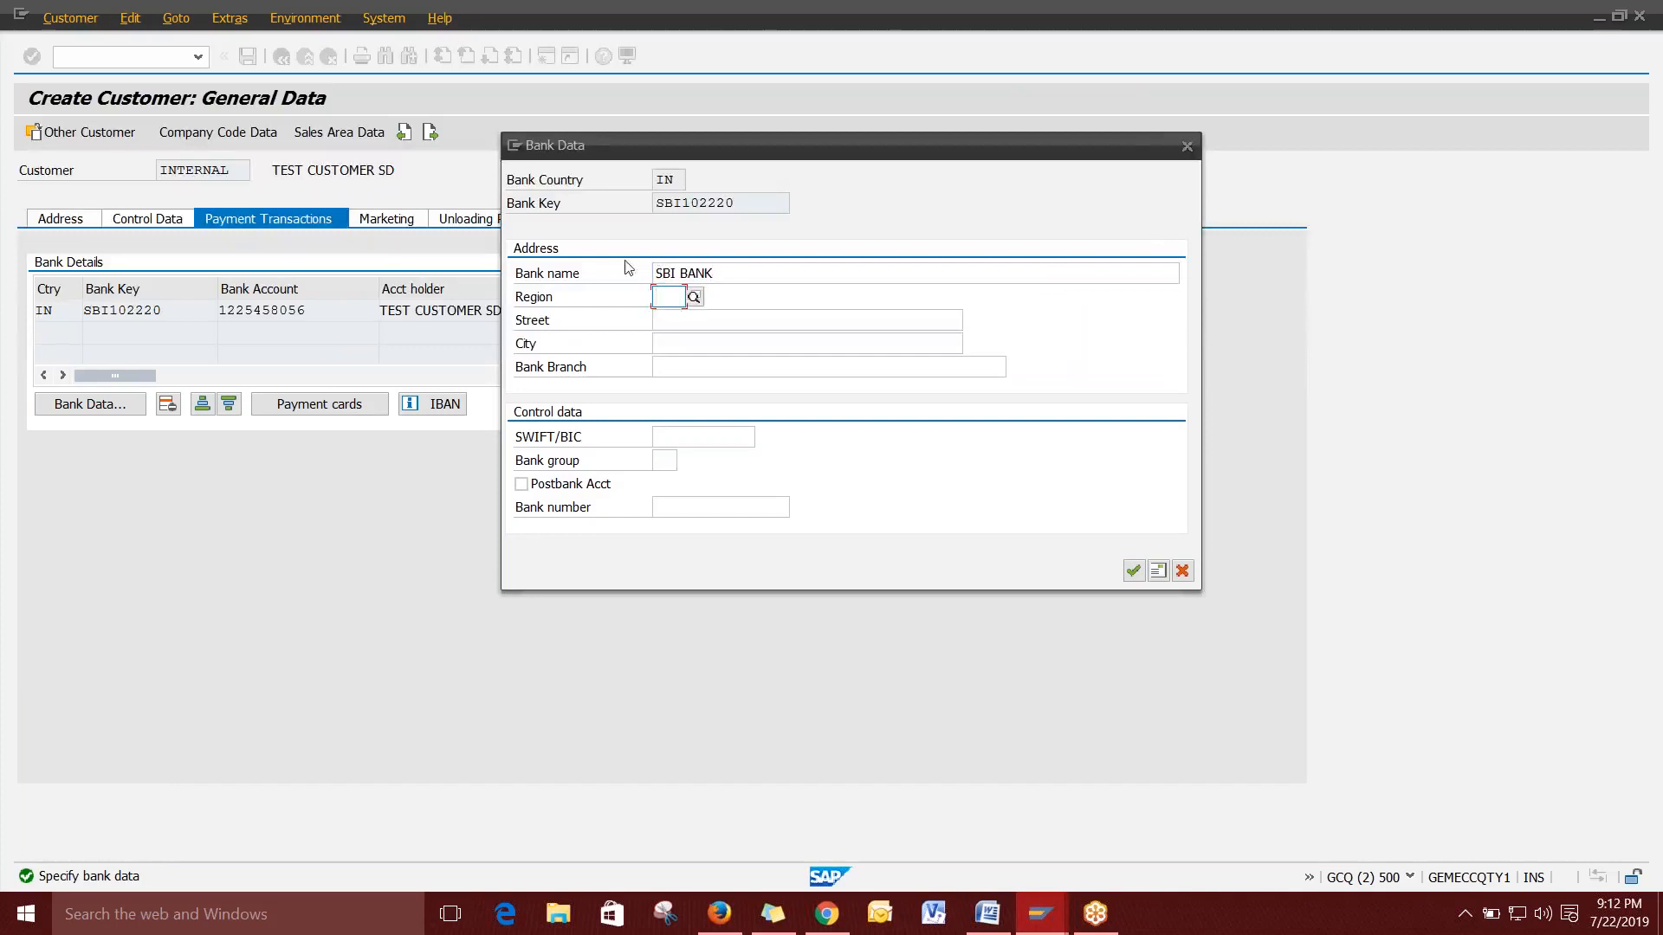
pyautogui.click(690, 298)
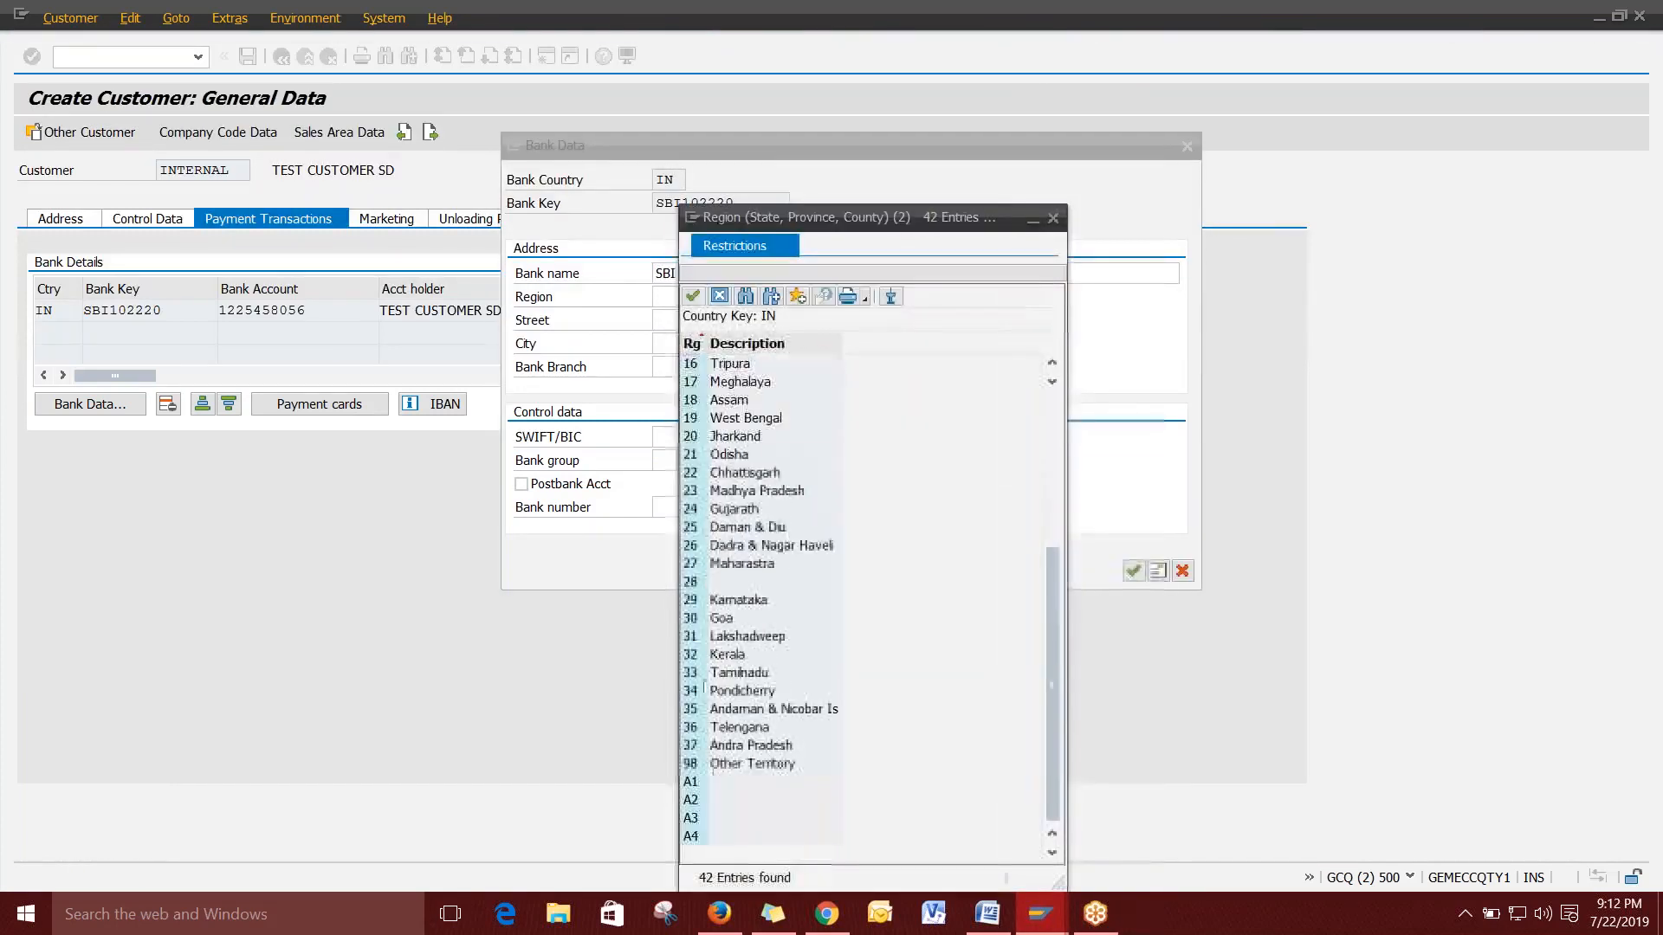
pyautogui.doubleClick(751, 745)
# Set both city and bank branch to HYDERABAD and confirm the bank data.
pyautogui.click(693, 321)
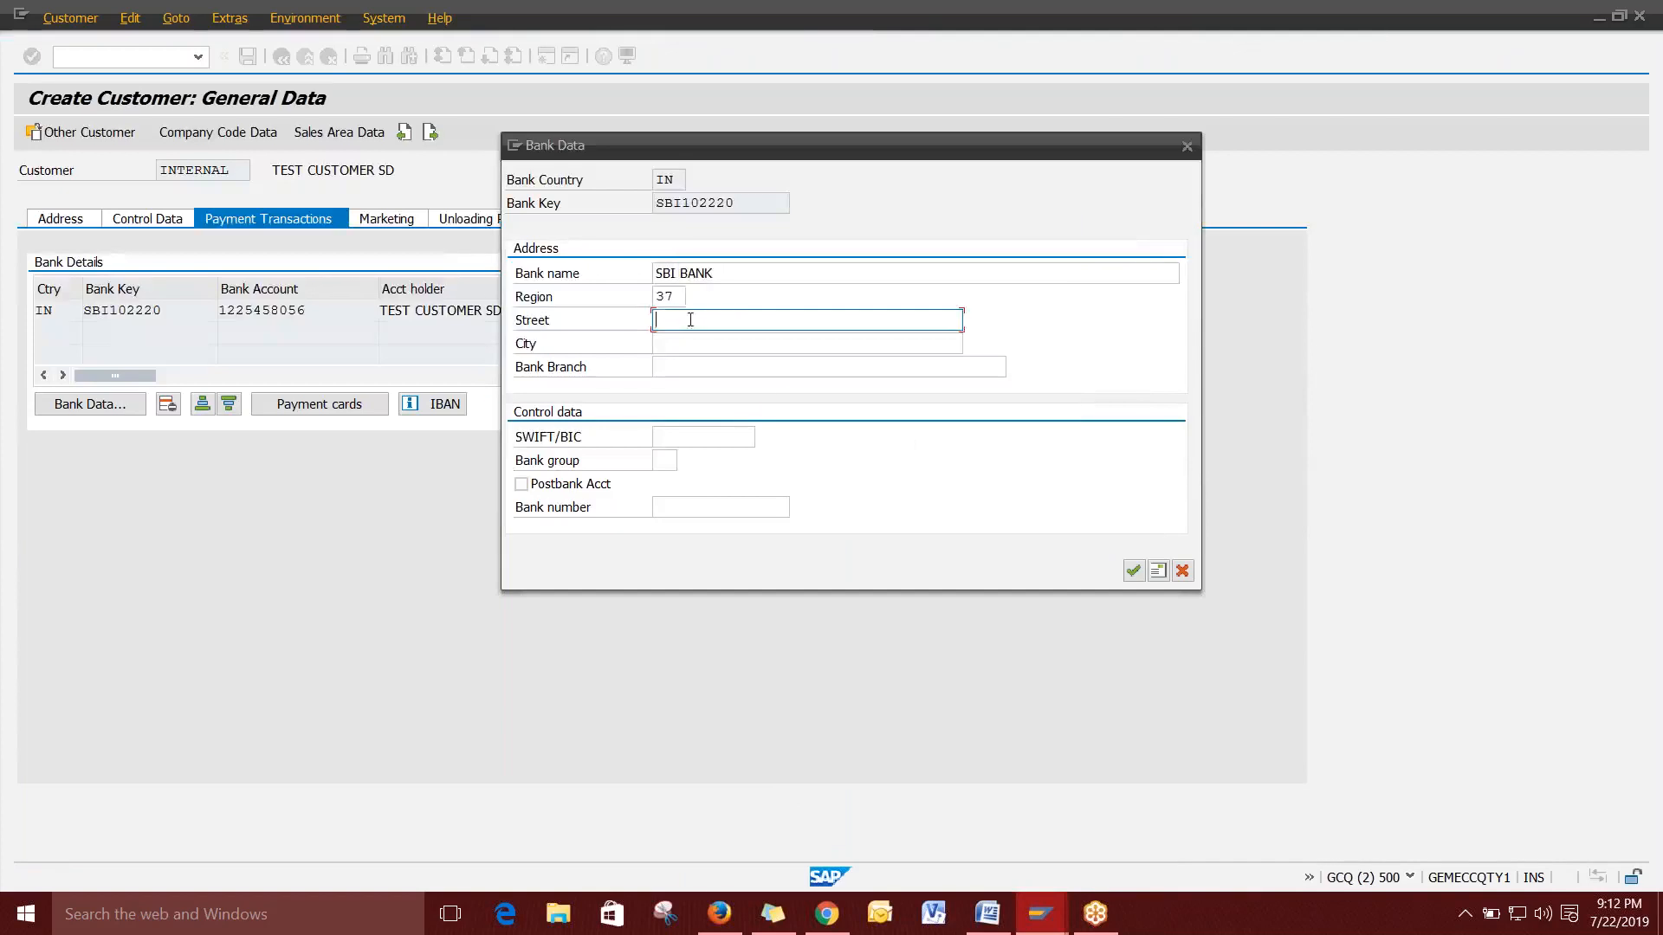
pyautogui.click(665, 345)
pyautogui.click(672, 324)
pyautogui.click(671, 341)
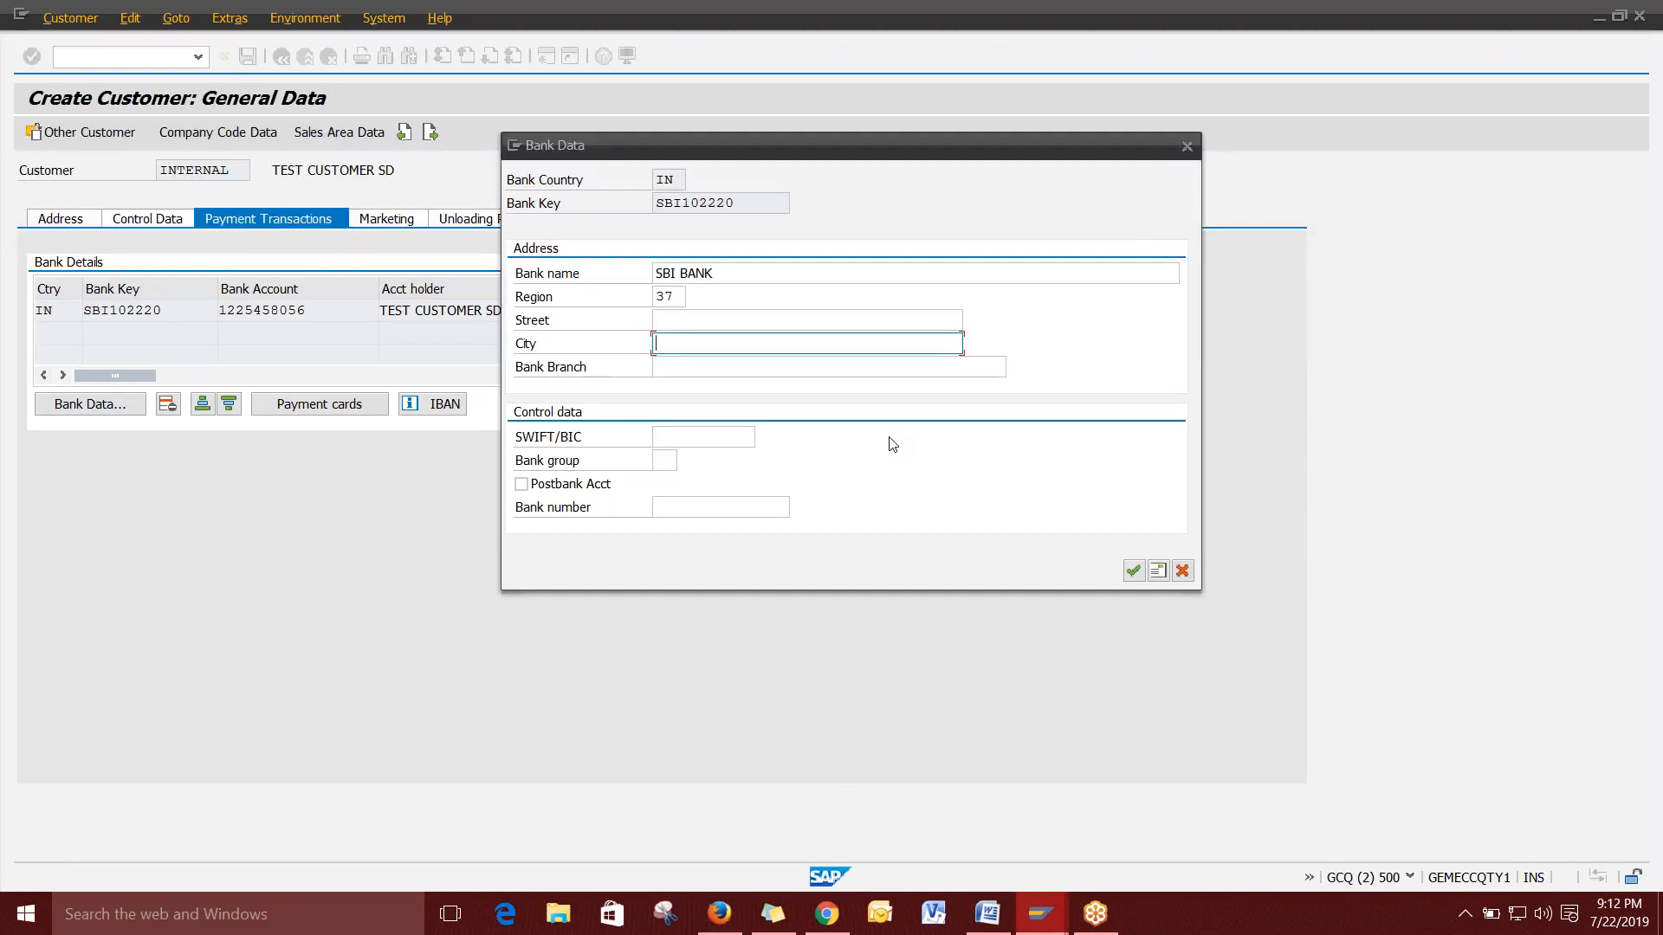
pyautogui.write('HYDERABA')
pyautogui.press('Tab')
pyautogui.moveTo(742, 345); pyautogui.dragTo(647, 345)
pyautogui.hotkey('ctrl', 'c')
pyautogui.click(668, 367)
pyautogui.hotkey('ctrl', 'v')
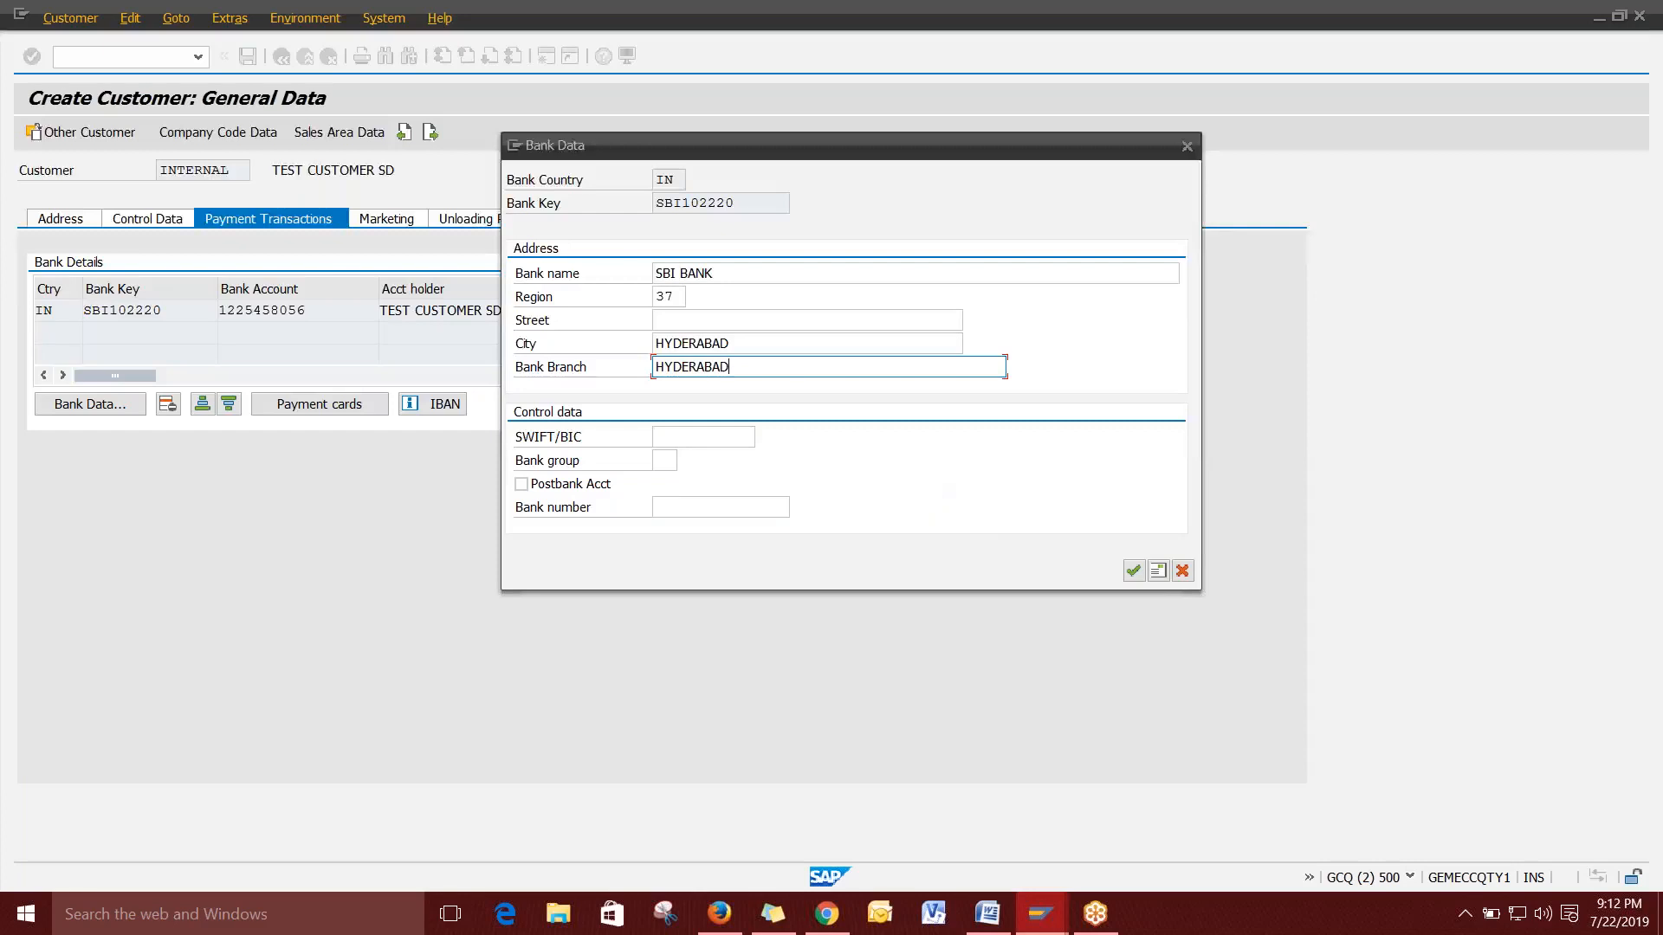
pyautogui.click(1135, 572)
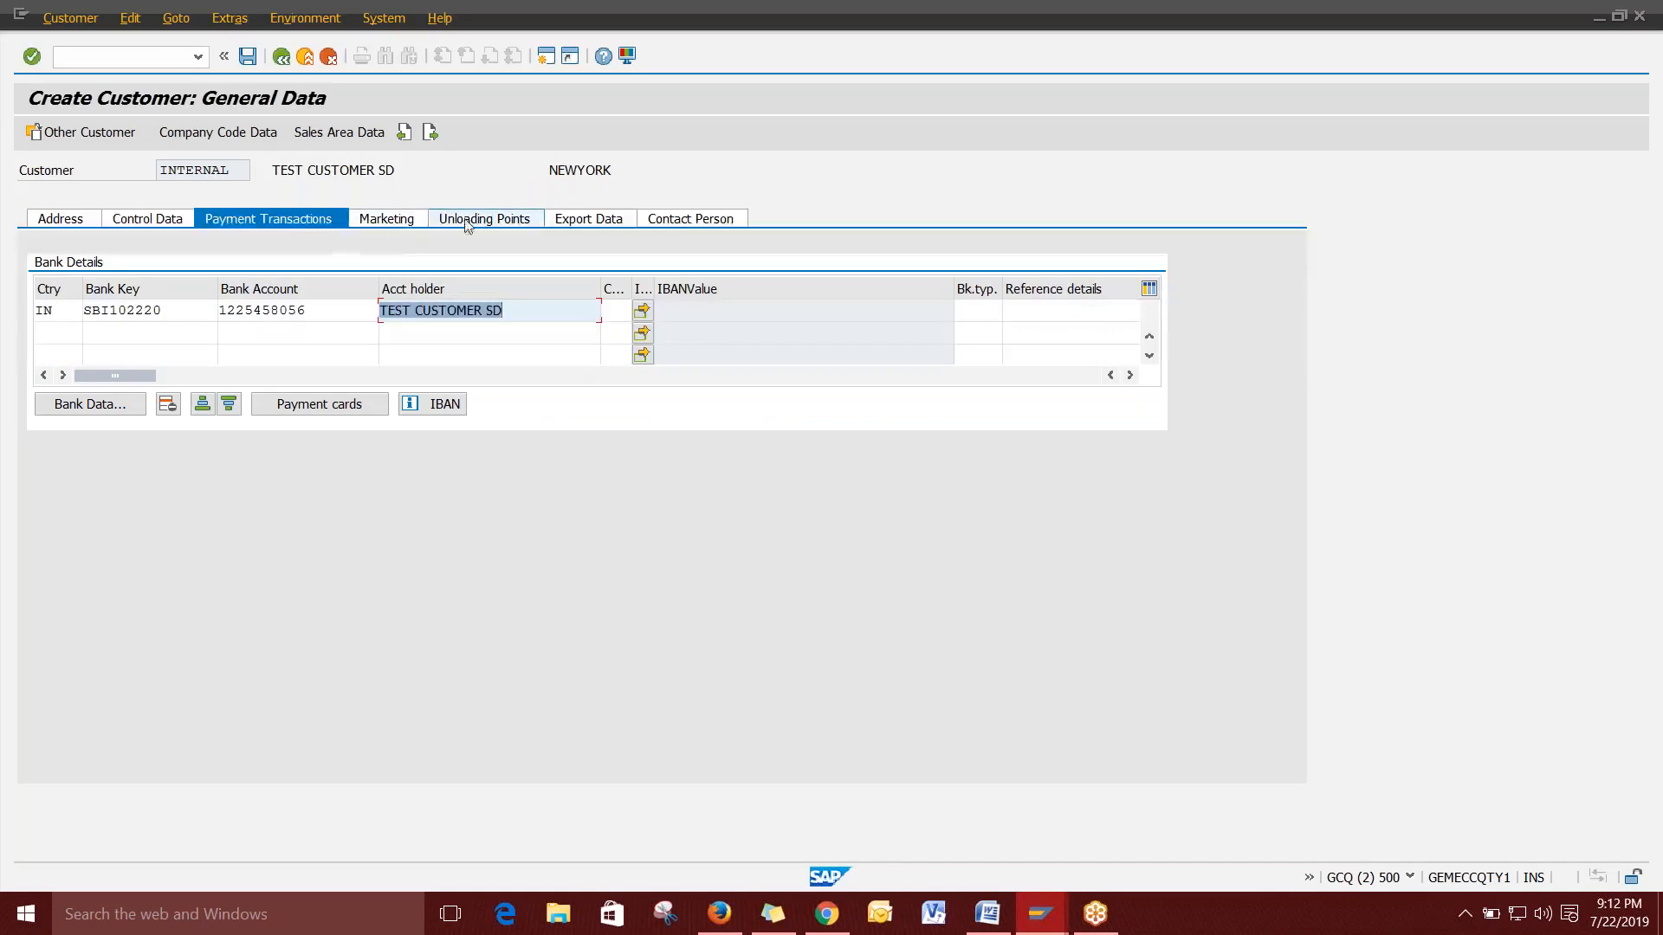
# On the Contact Person tab, enter the contact's name and first name.
pyautogui.click(694, 220)
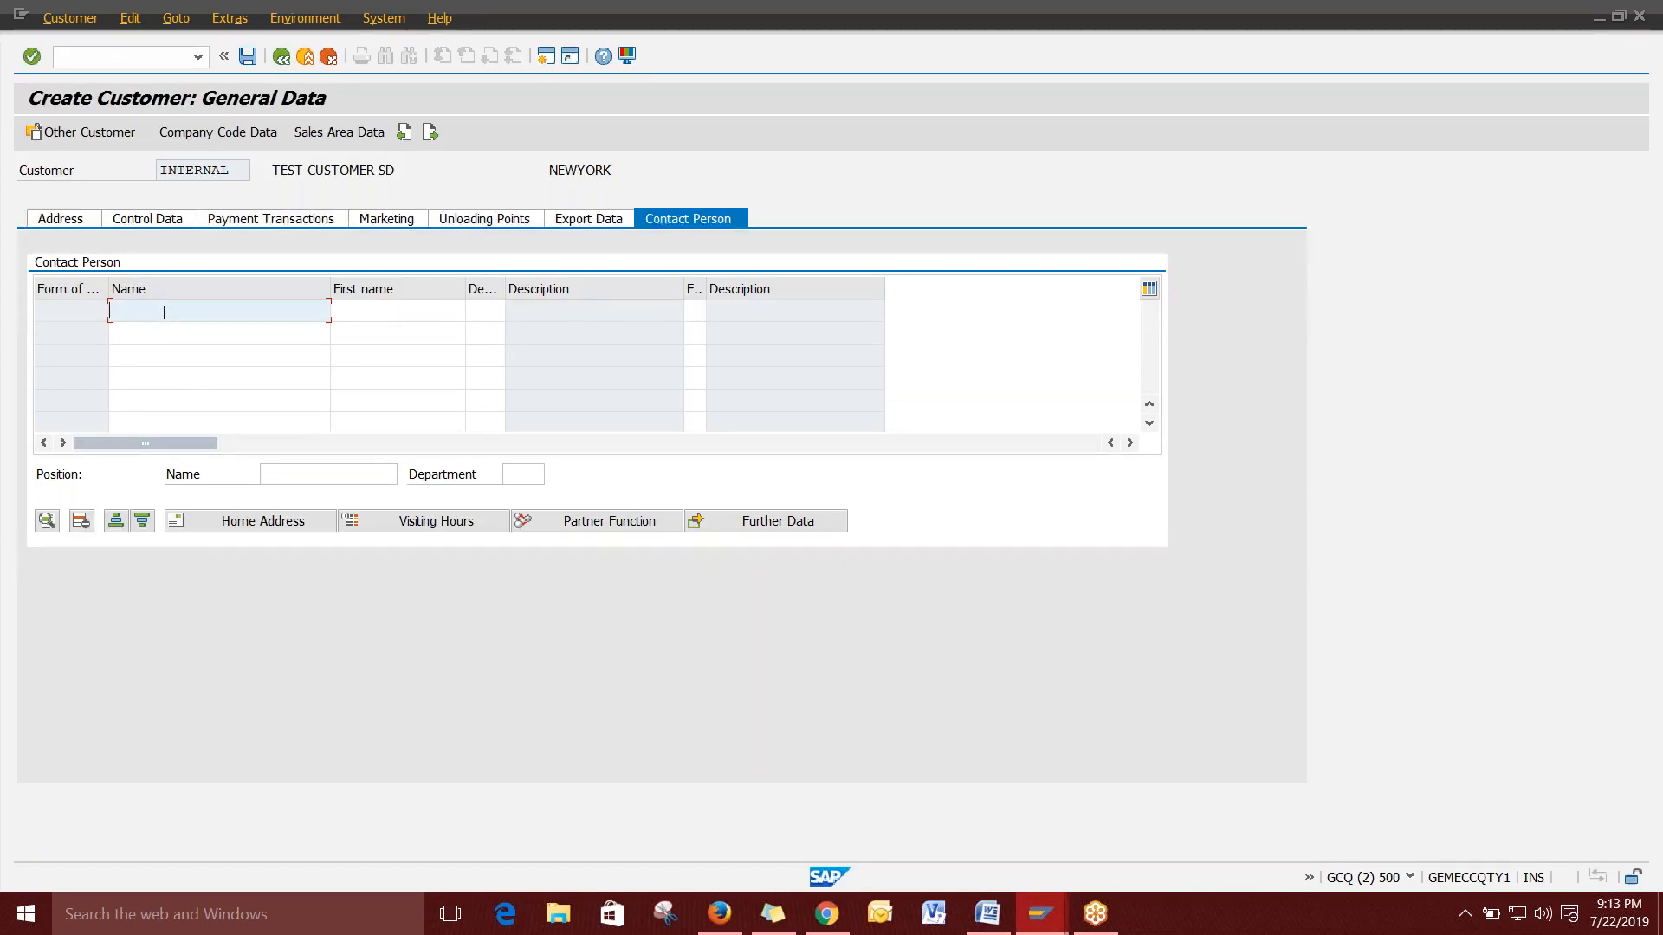
pyautogui.press('Tab')
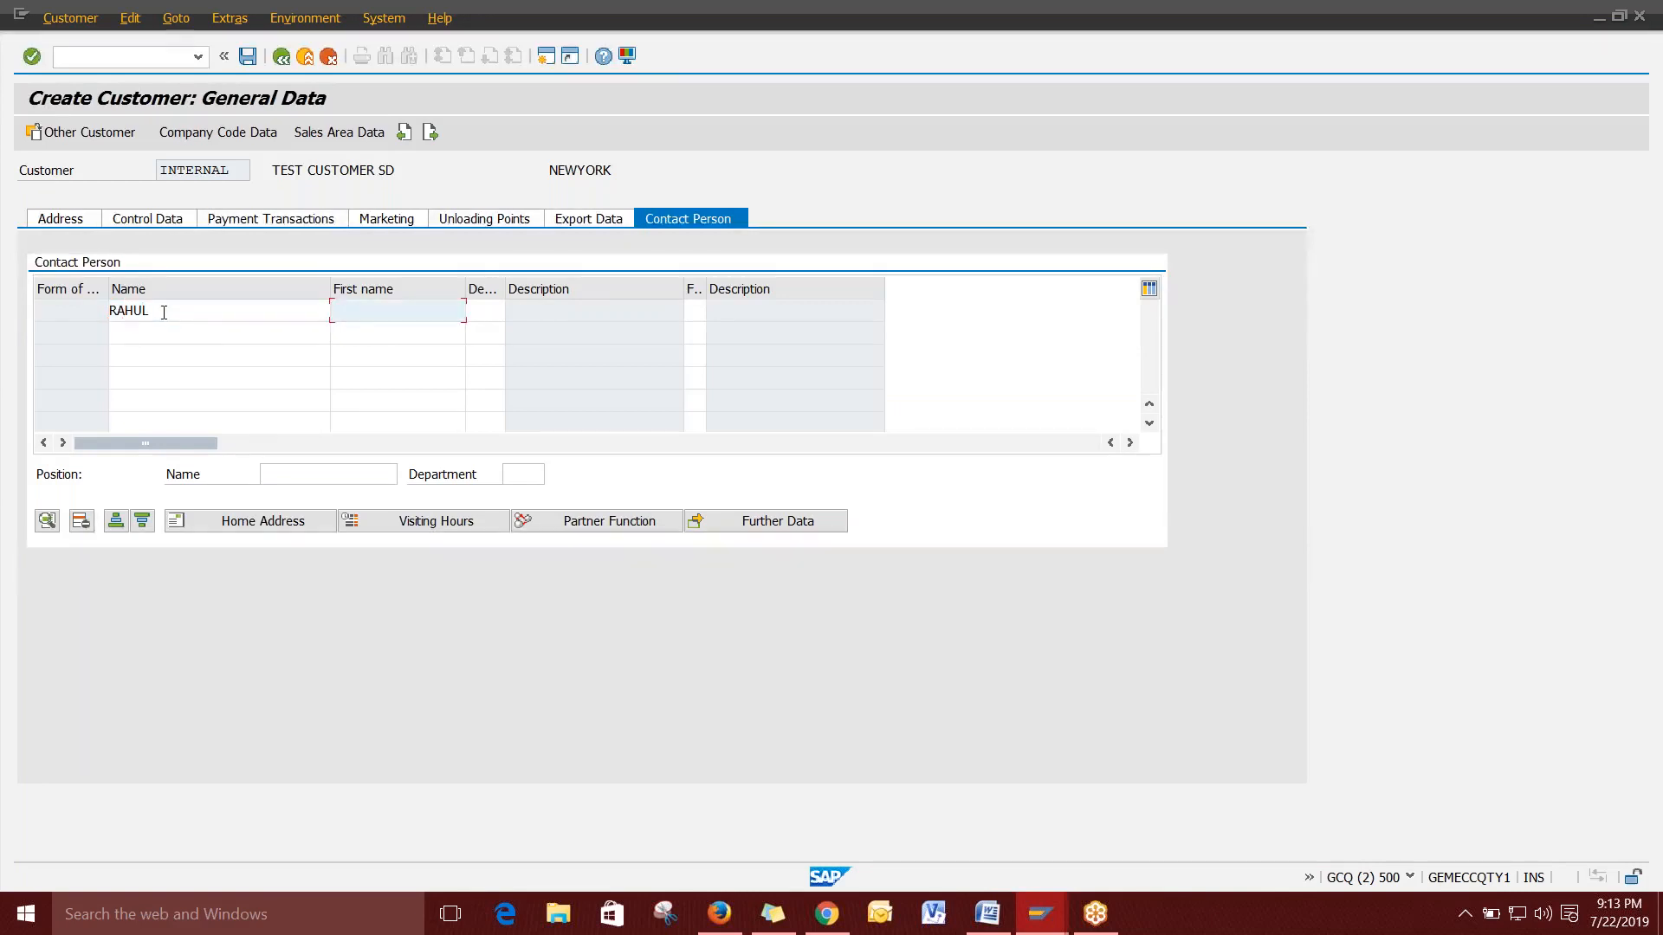
pyautogui.press('Tab')
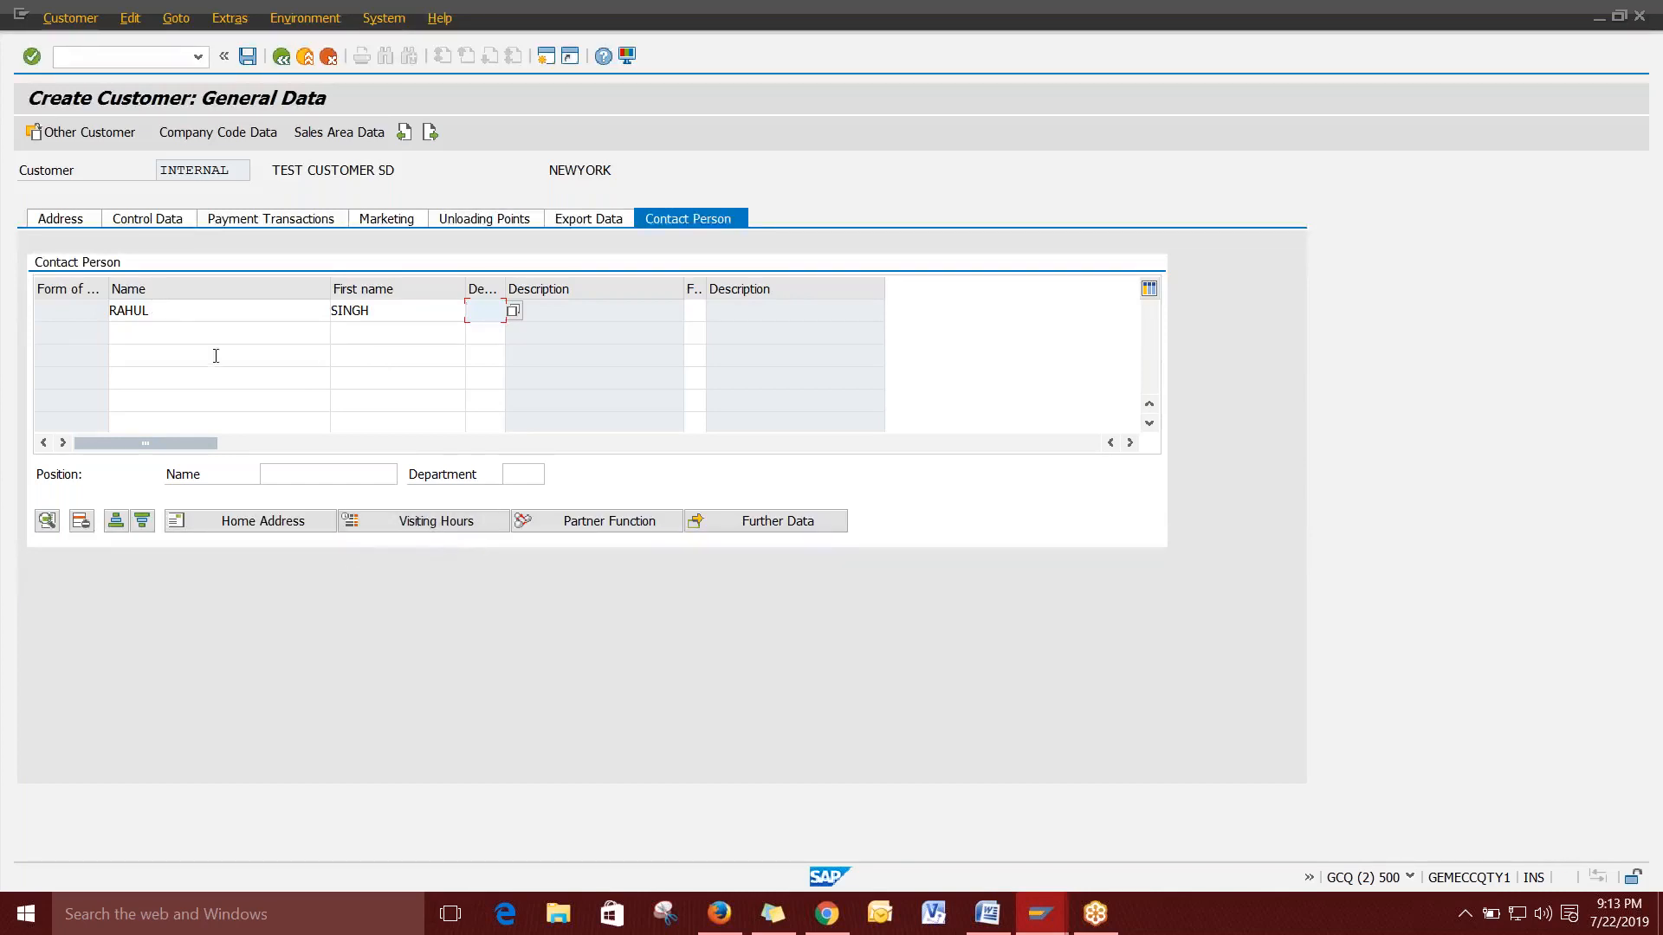
# Review the contact's Visiting Hours weekday time fields, then close without entering any times.
pyautogui.click(438, 523)
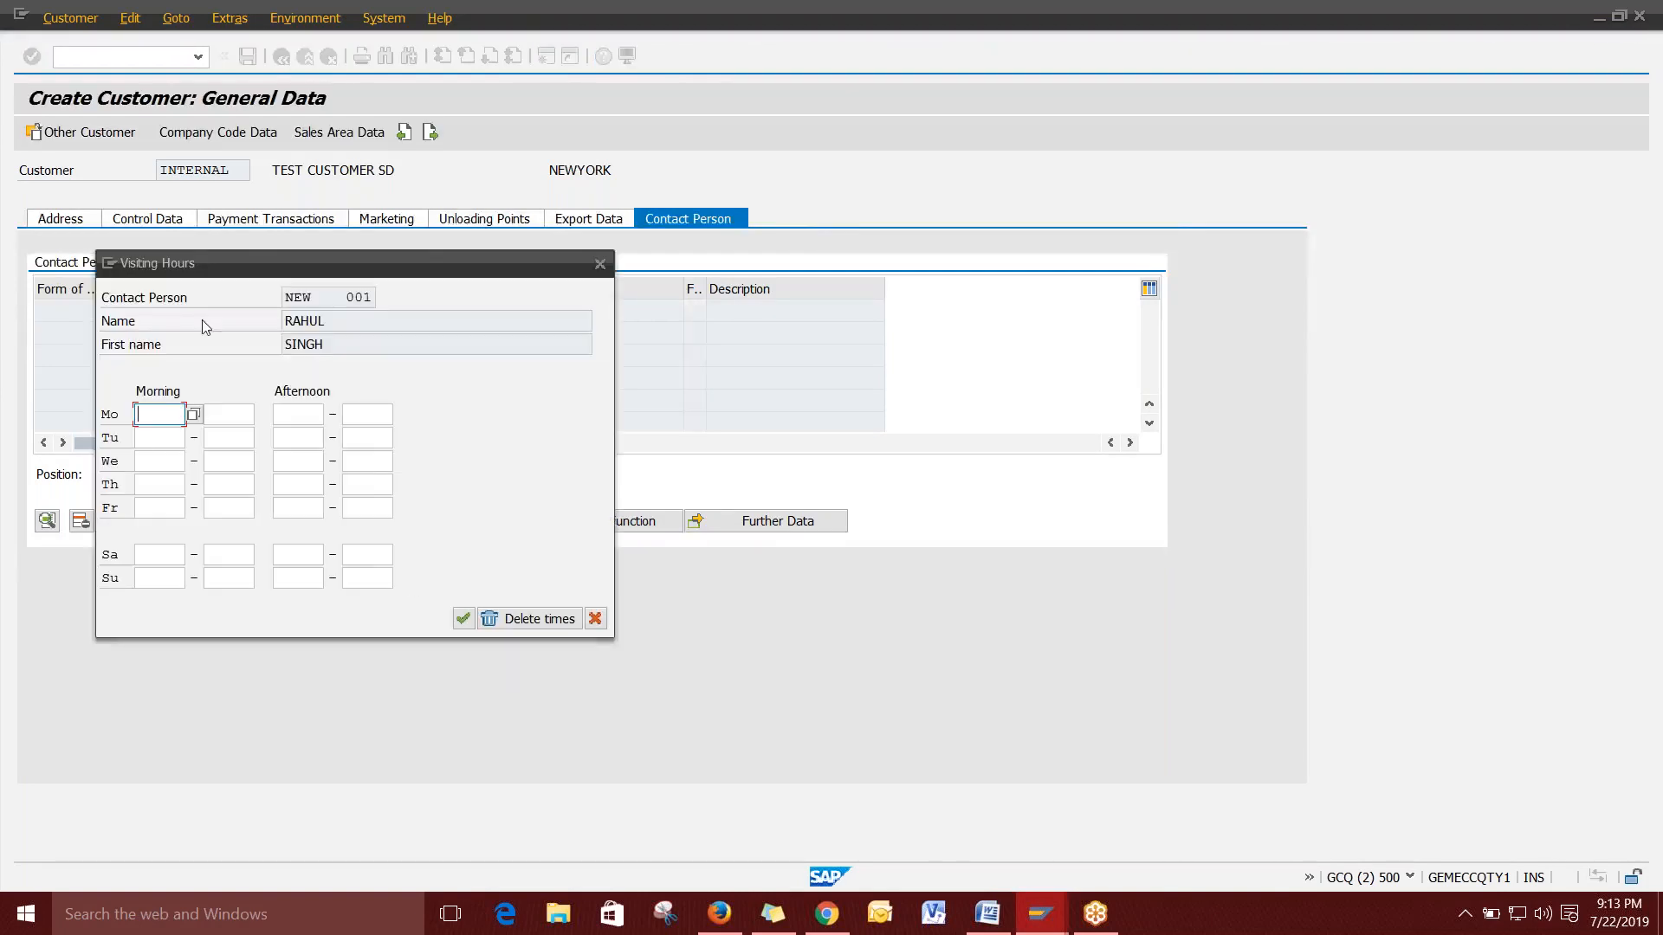
pyautogui.moveTo(260, 269); pyautogui.dragTo(813, 151)
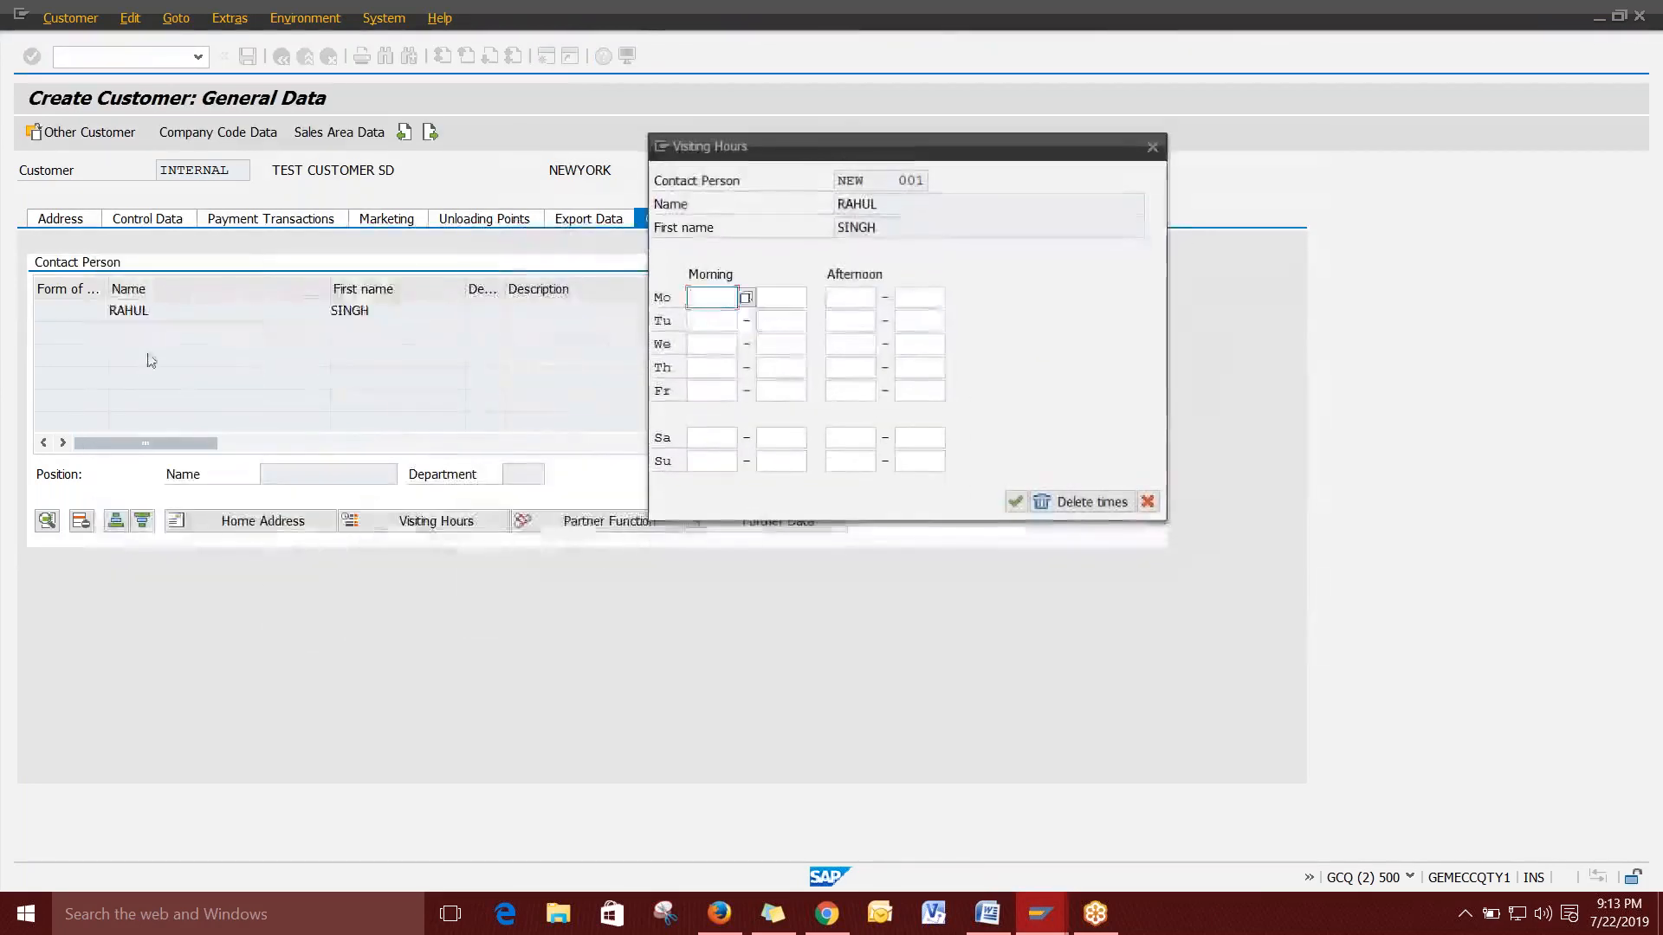
pyautogui.click(718, 321)
pyautogui.click(712, 345)
pyautogui.press('Down')
pyautogui.press('Down')
pyautogui.press('Up')
pyautogui.press('Up')
pyautogui.press('Up')
pyautogui.press('Up')
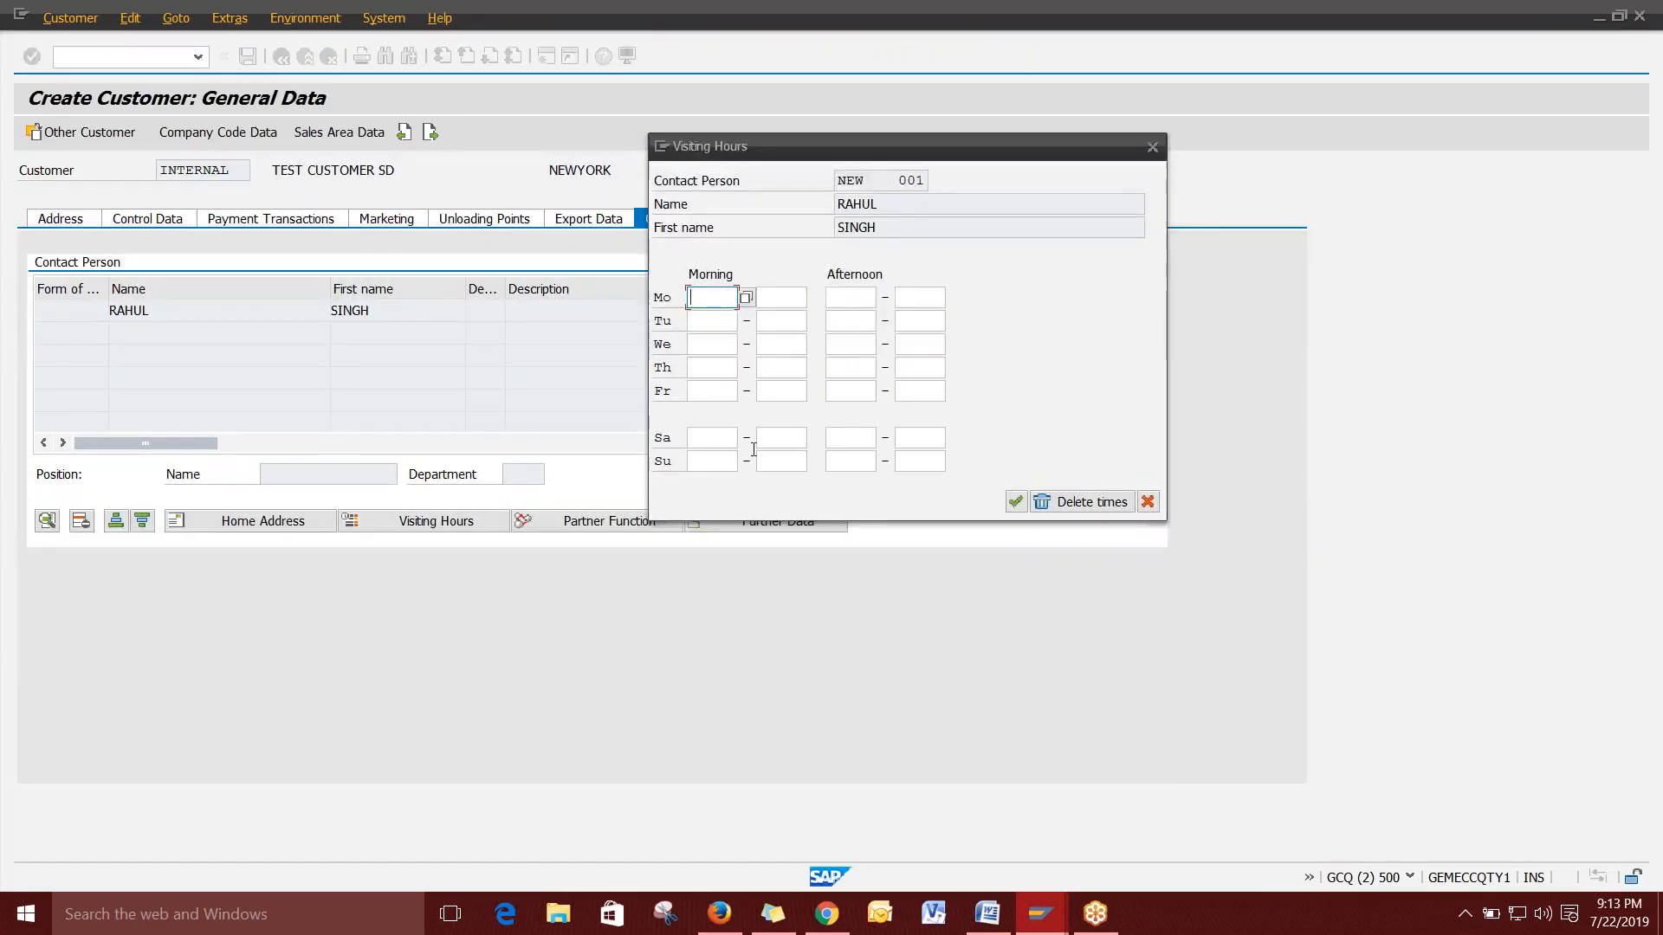
pyautogui.click(717, 441)
pyautogui.click(713, 463)
pyautogui.click(711, 440)
pyautogui.click(709, 392)
pyautogui.press('Up')
pyautogui.press('Up')
pyautogui.press('Up')
pyautogui.press('Up')
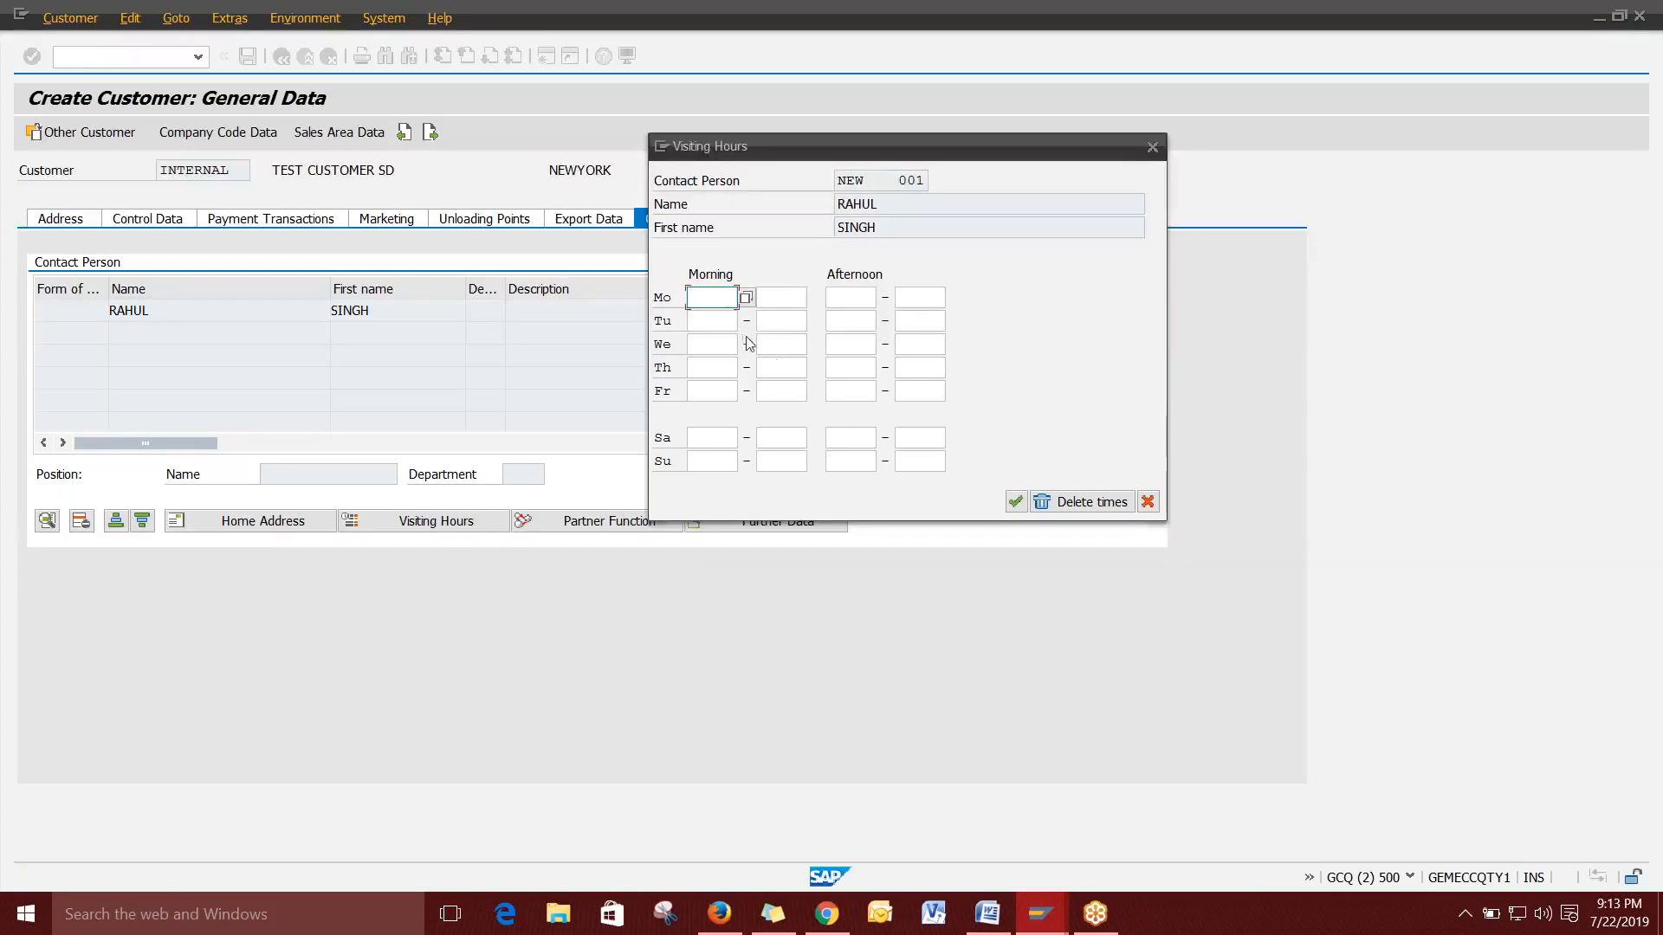
pyautogui.click(710, 345)
pyautogui.click(849, 344)
pyautogui.click(916, 341)
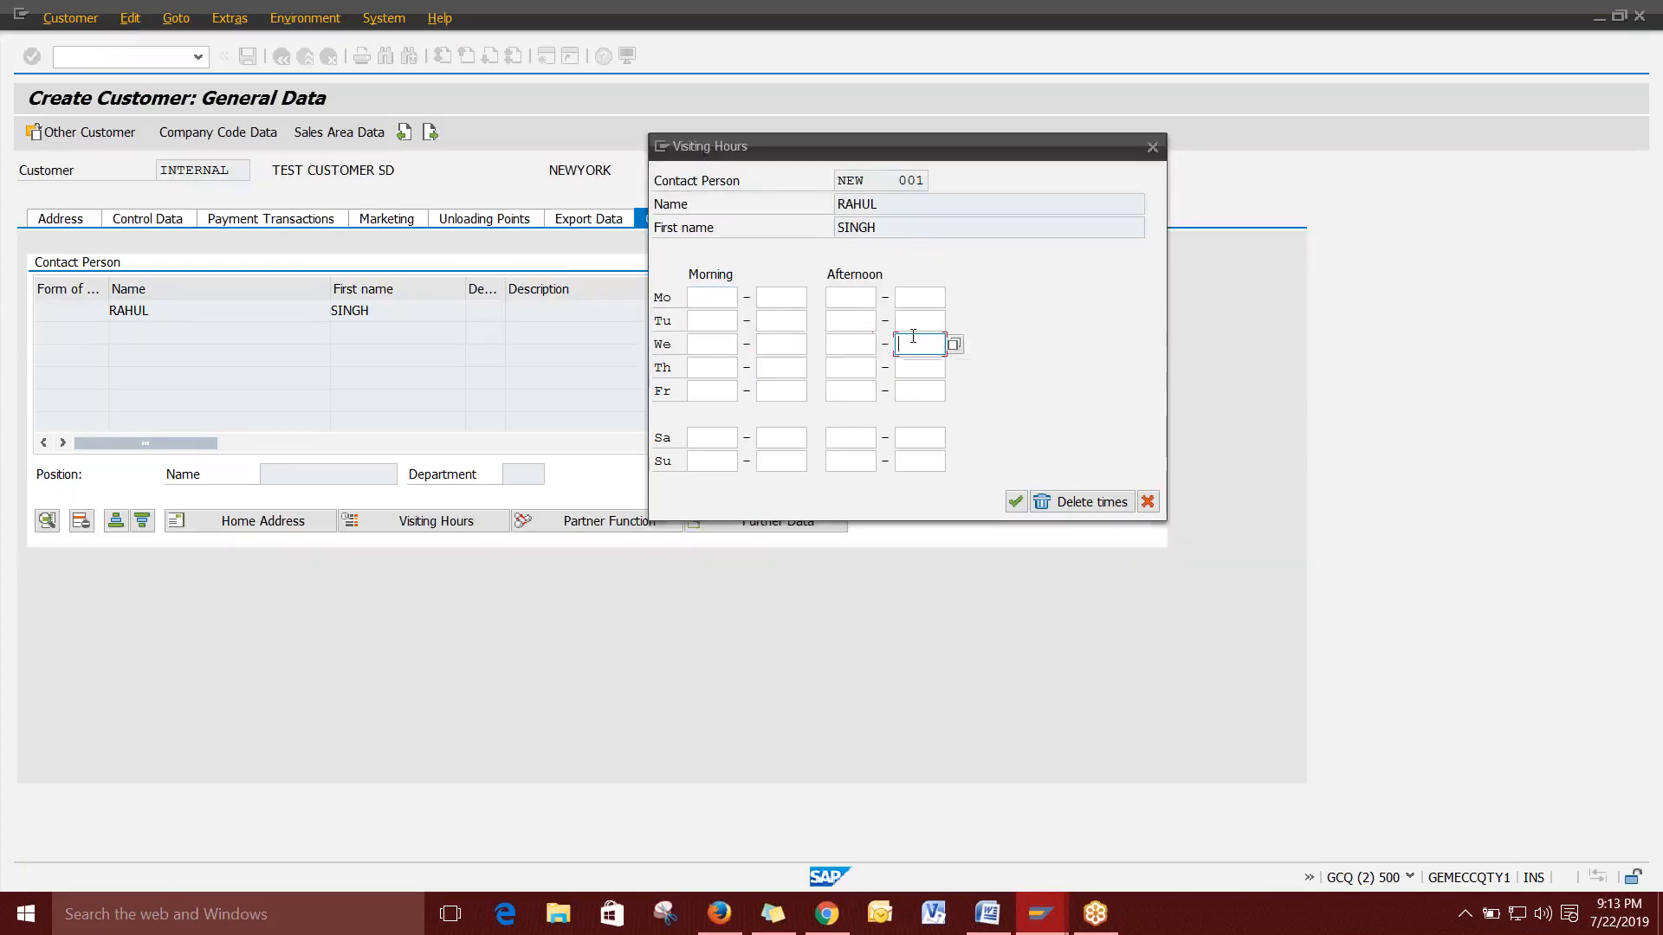
pyautogui.click(1153, 148)
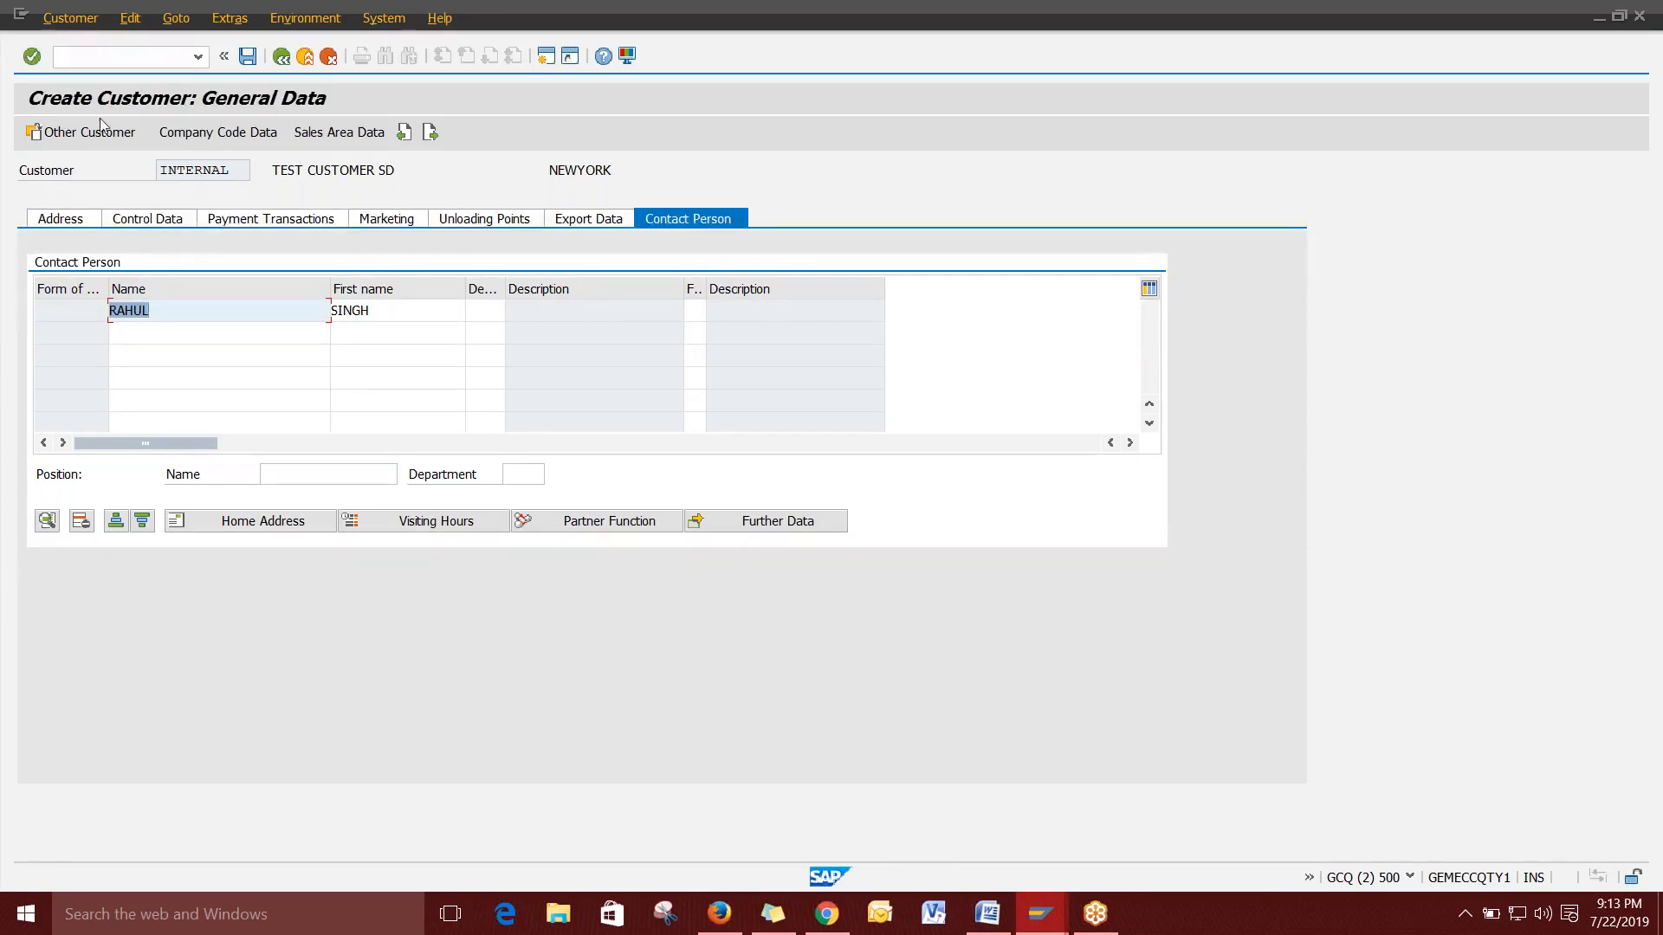
# In the Word notes, start a new line below the sale 2 line.
pyautogui.click(988, 914)
pyautogui.scroll(-15, 888, 657)
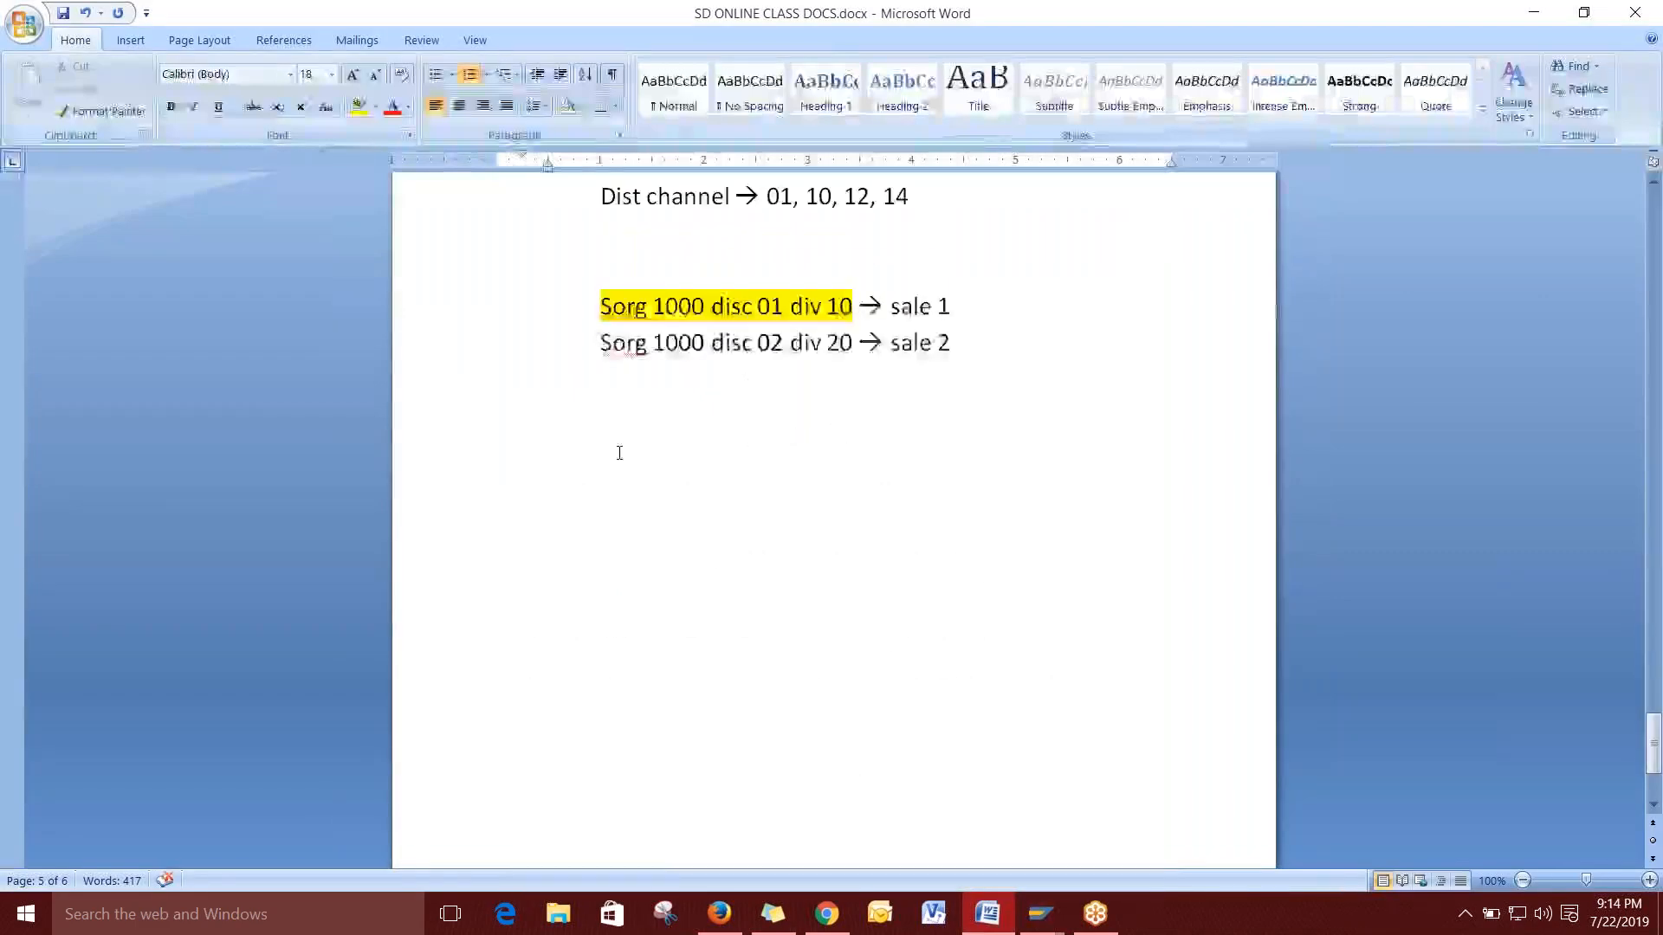
pyautogui.click(994, 323)
pyautogui.press('Right')
pyautogui.click(988, 354)
pyautogui.press('Return')
pyautogui.press('Return')
# Type the lines 'General data', 'company code data' and 'sales data'.
pyautogui.write('Gnera')
pyautogui.press('BackSpace')
pyautogui.press('BackSpace')
pyautogui.press('BackSpace')
pyautogui.press('BackSpace')
pyautogui.write('ener')
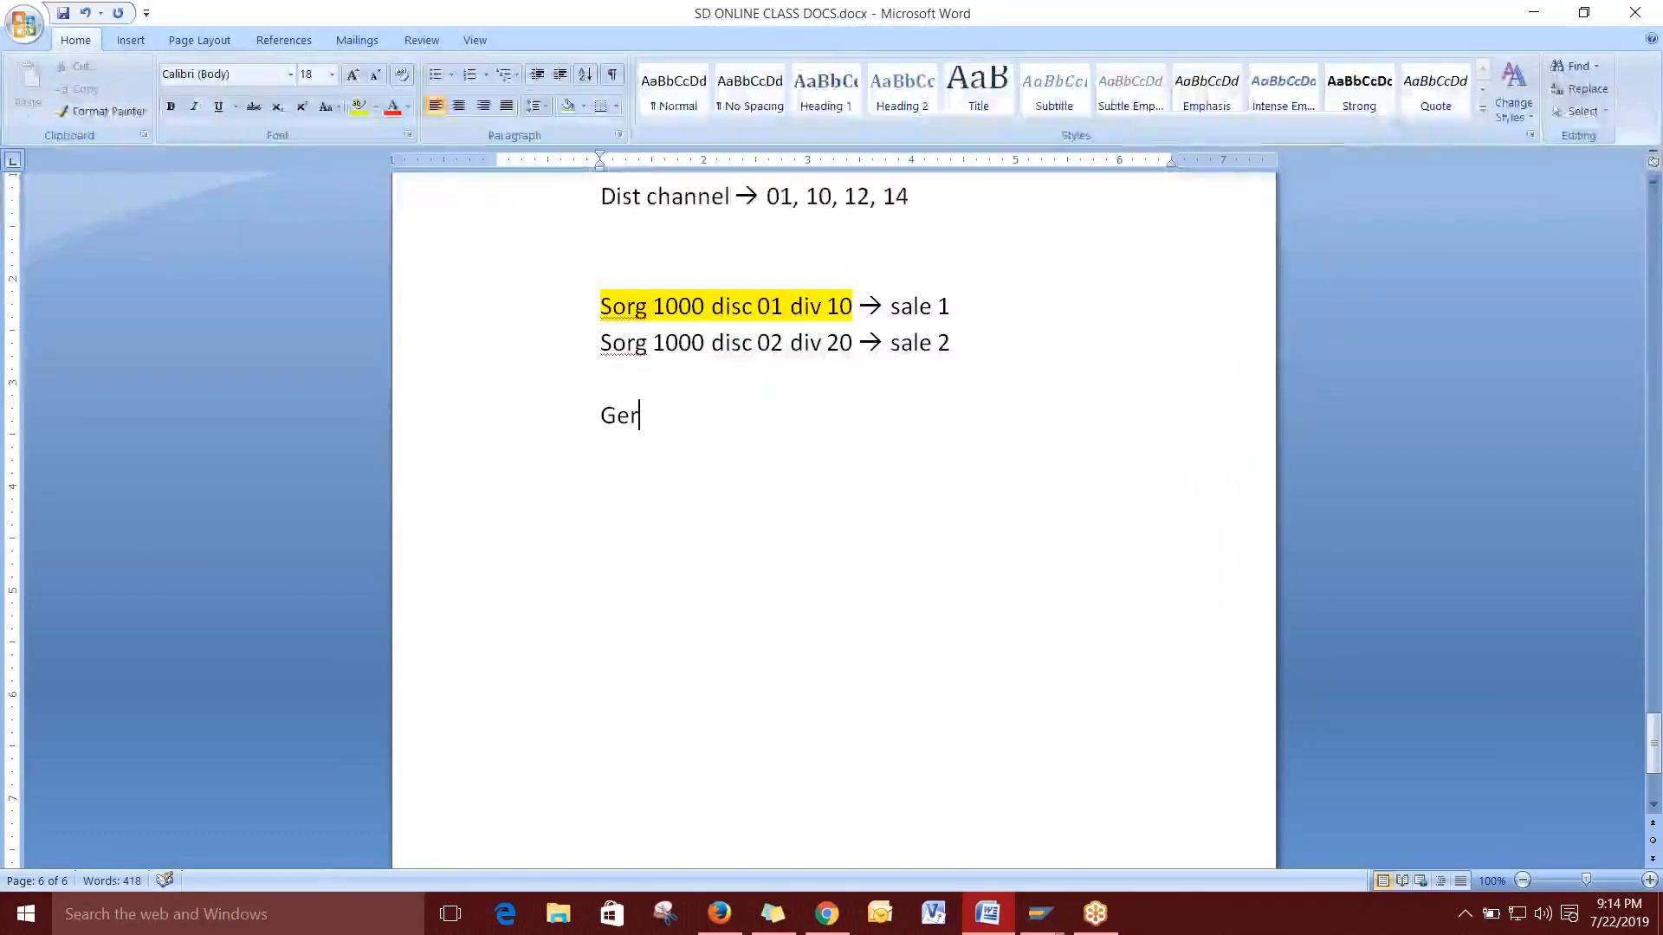
pyautogui.write('al data')
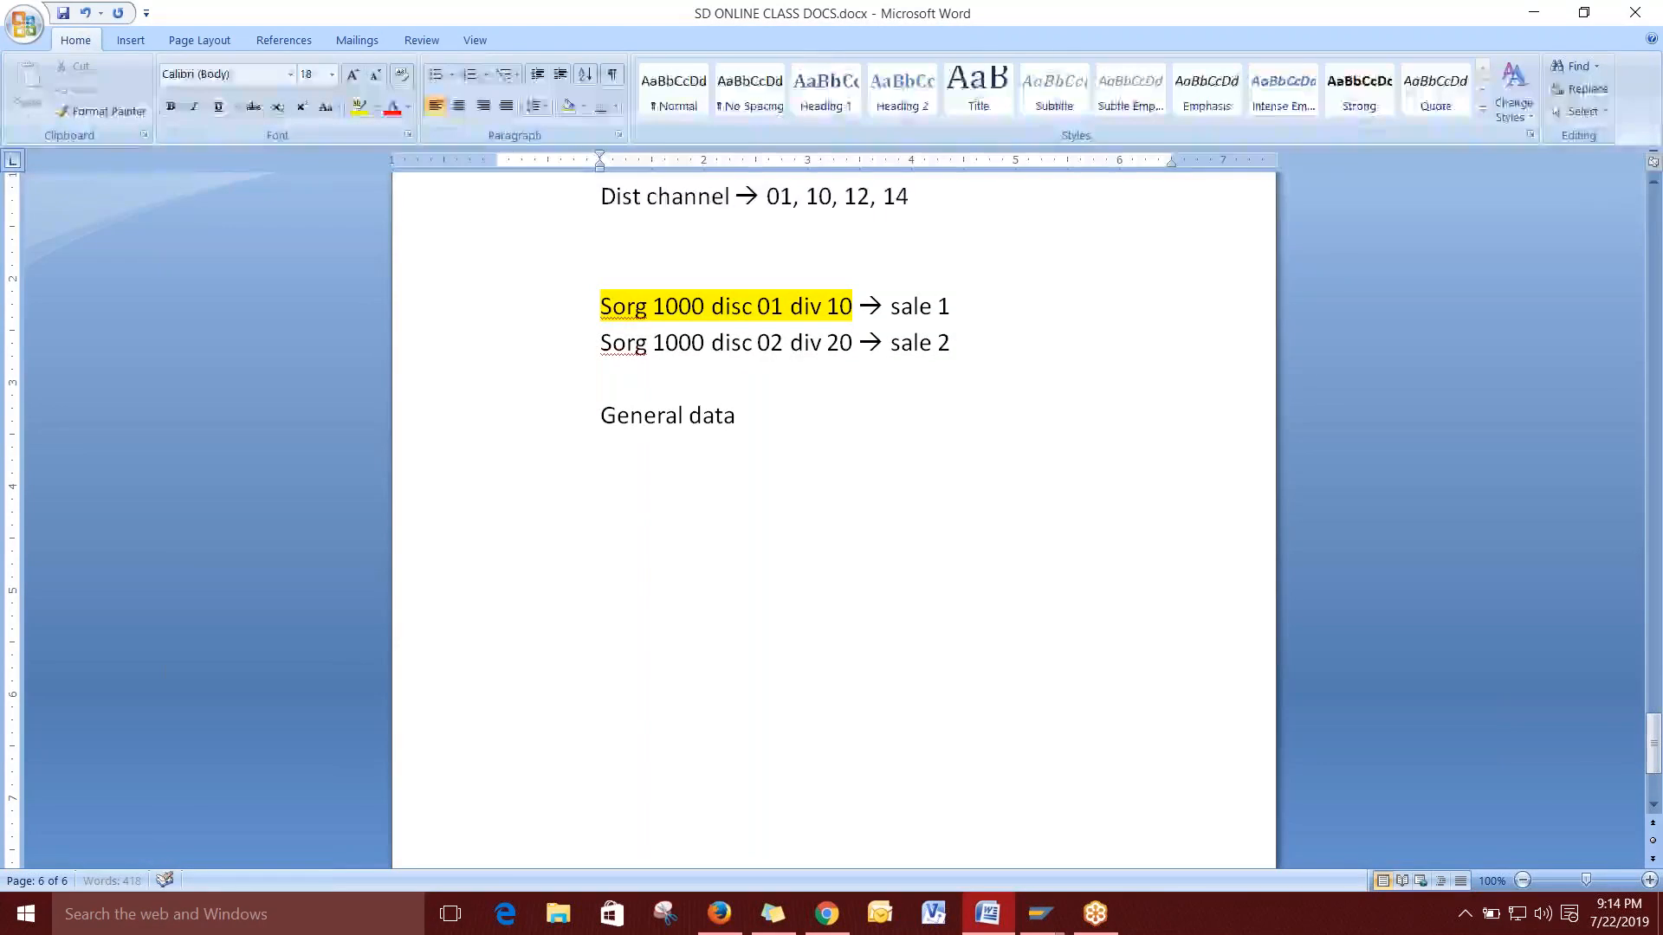
pyautogui.press('Return')
pyautogui.write('company')
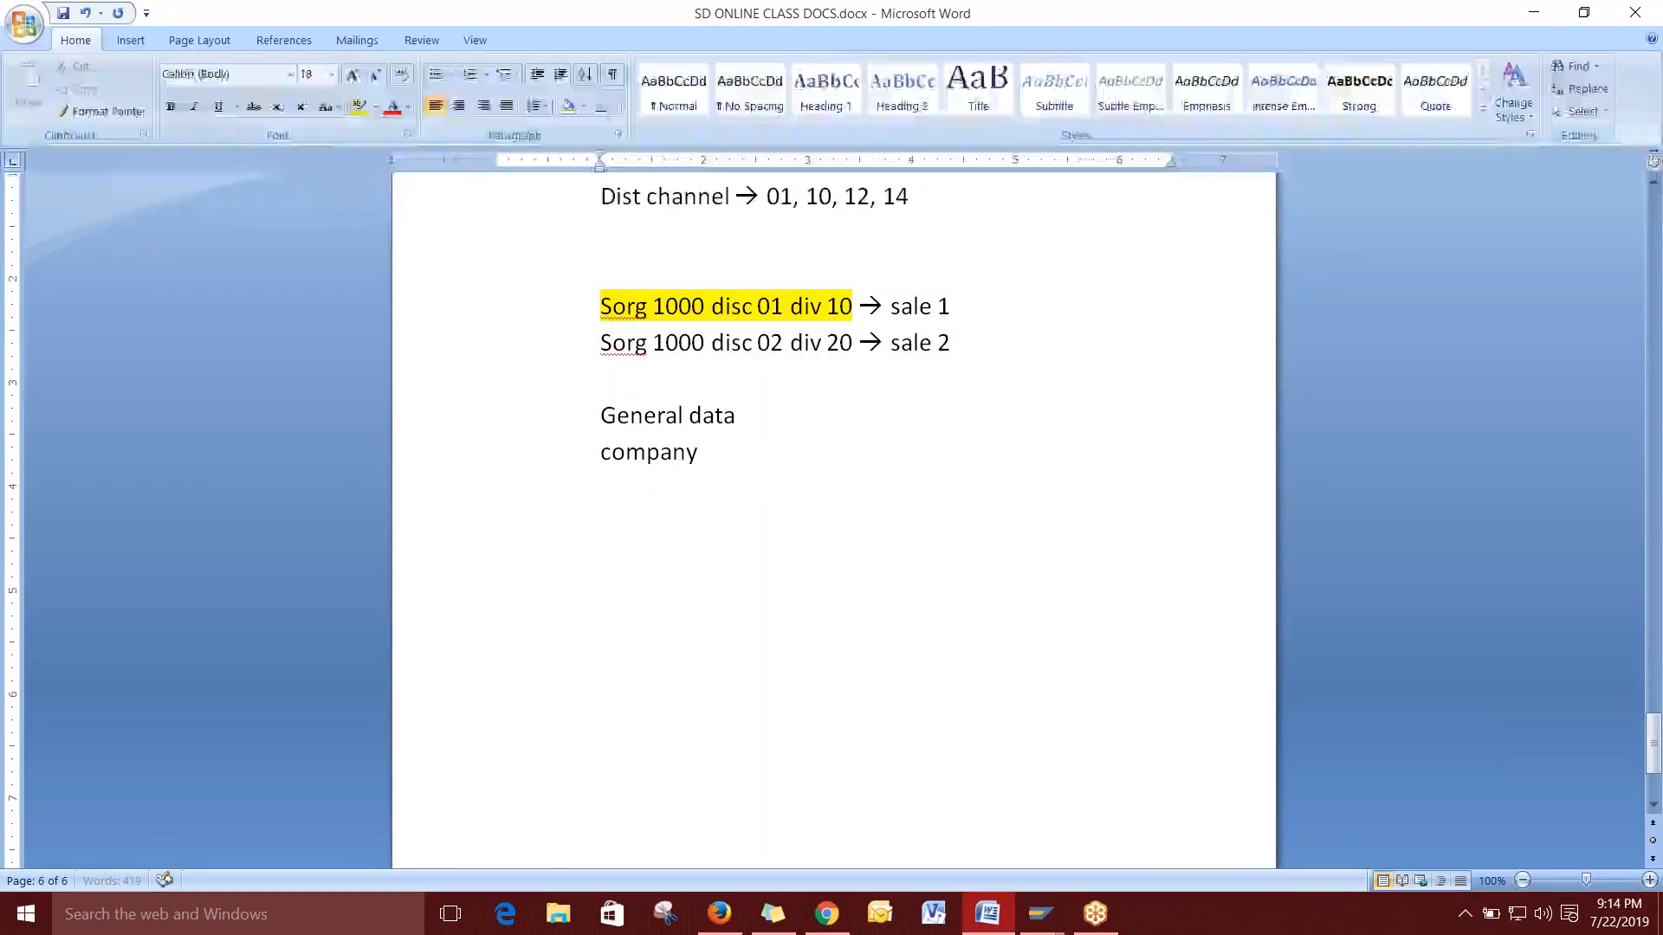
pyautogui.write(' code data')
pyautogui.press('Return')
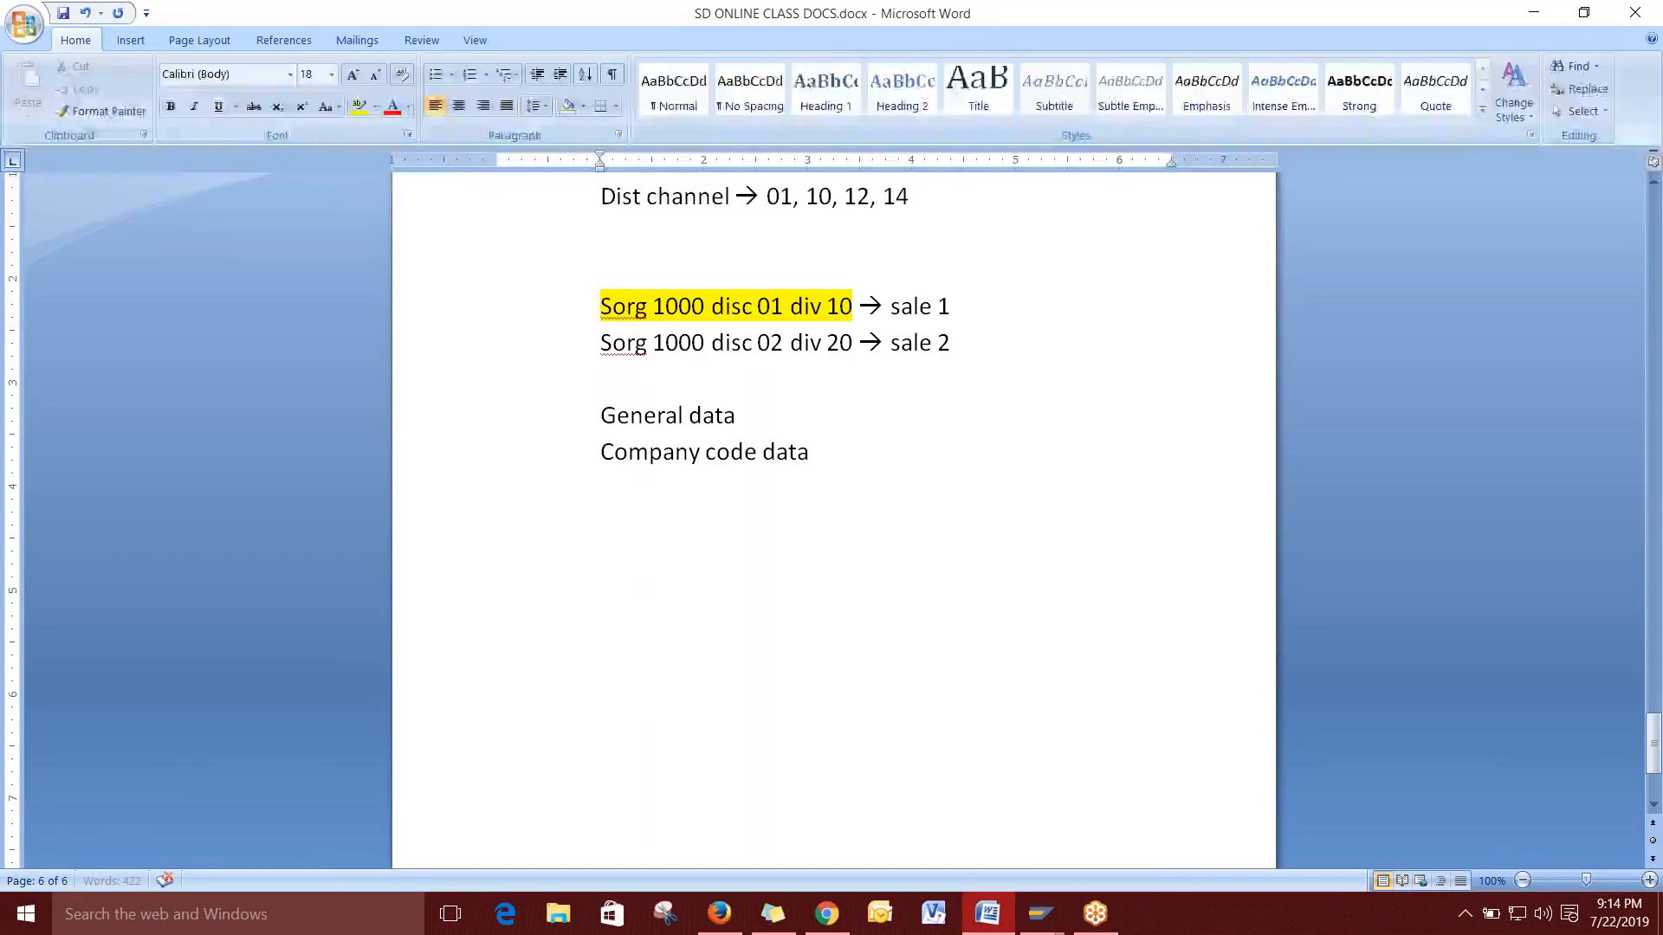
pyautogui.write('accounting')
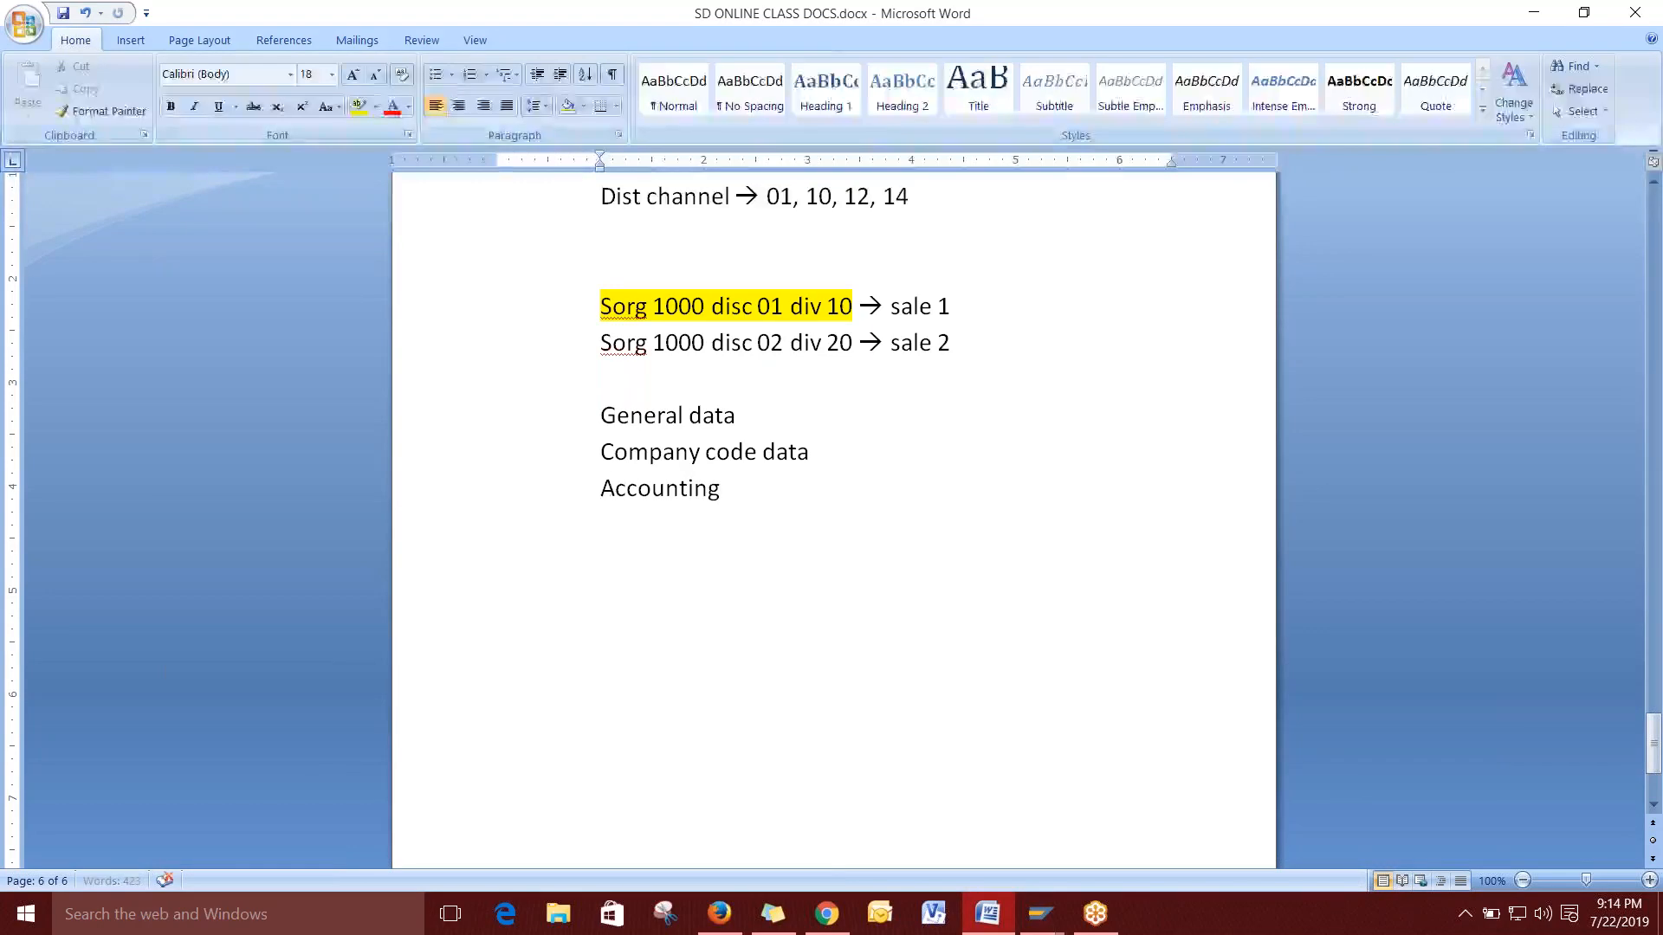
pyautogui.press('BackSpace')
pyautogui.press('BackSpace')
pyautogui.press('BackSpace')
pyautogui.press('BackSpace')
pyautogui.press('BackSpace')
pyautogui.press('BackSpace')
pyautogui.press('BackSpace')
pyautogui.press('BackSpace')
pyautogui.press('BackSpace')
pyautogui.press('BackSpace')
pyautogui.press('BackSpace')
pyautogui.press('BackSpace')
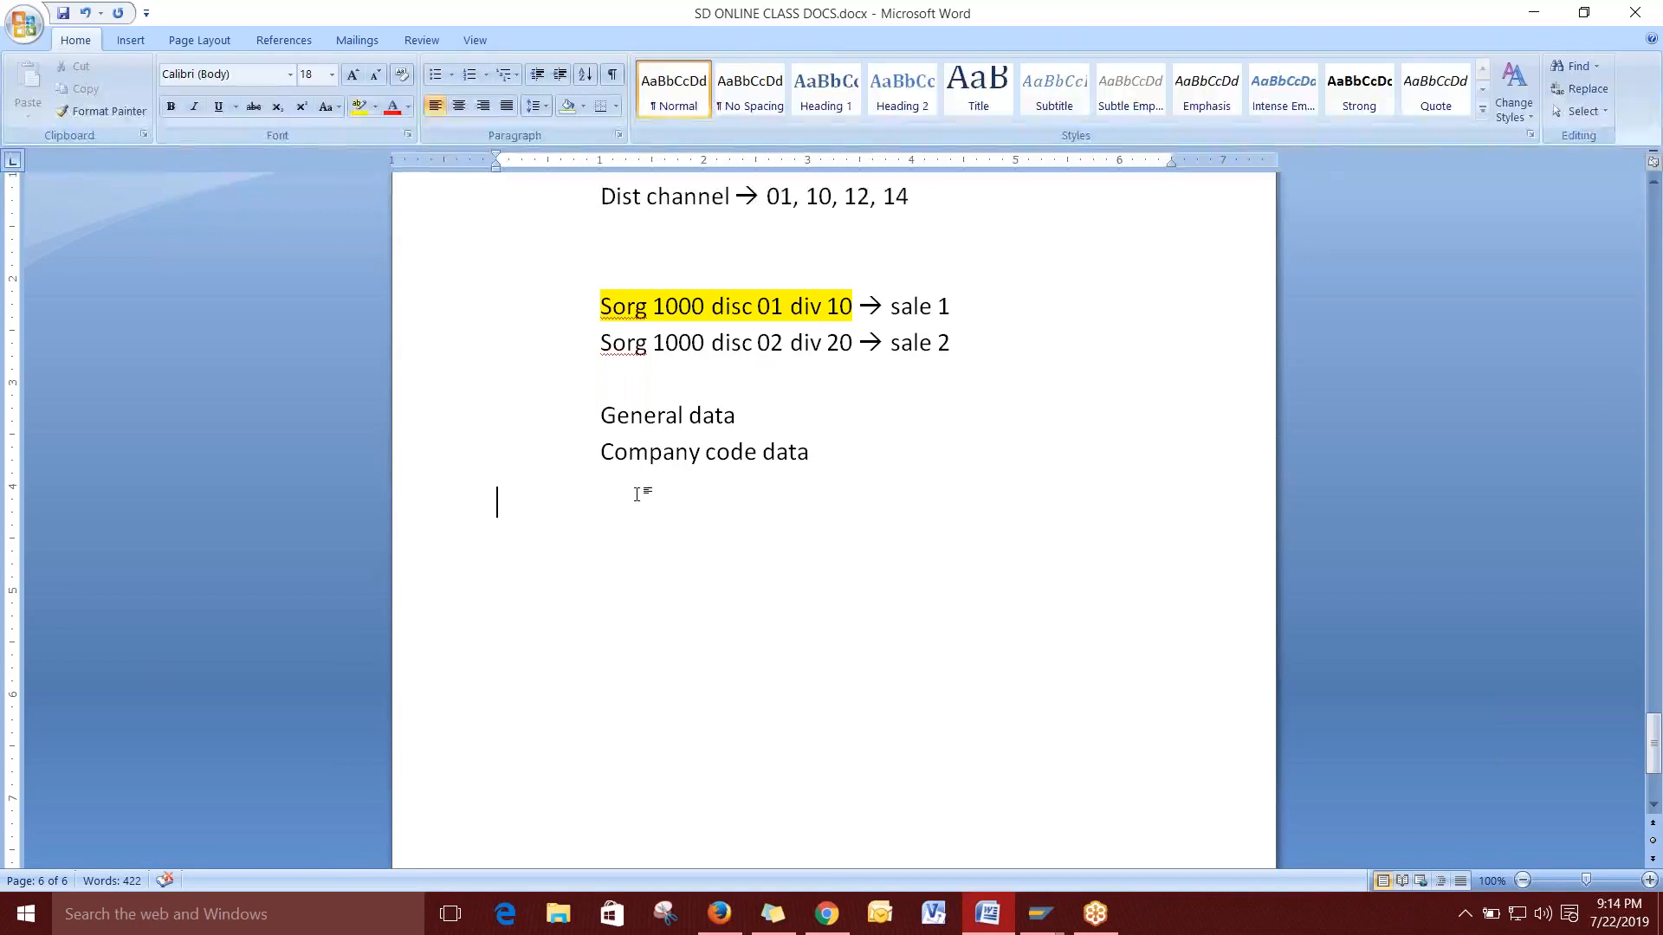
pyautogui.click(826, 453)
pyautogui.press('Return')
pyautogui.write('sales data')
# Add '--> general info', '--> finance related' and '--> sales related info' after the three lines.
pyautogui.click(760, 434)
pyautogui.write('--> ')
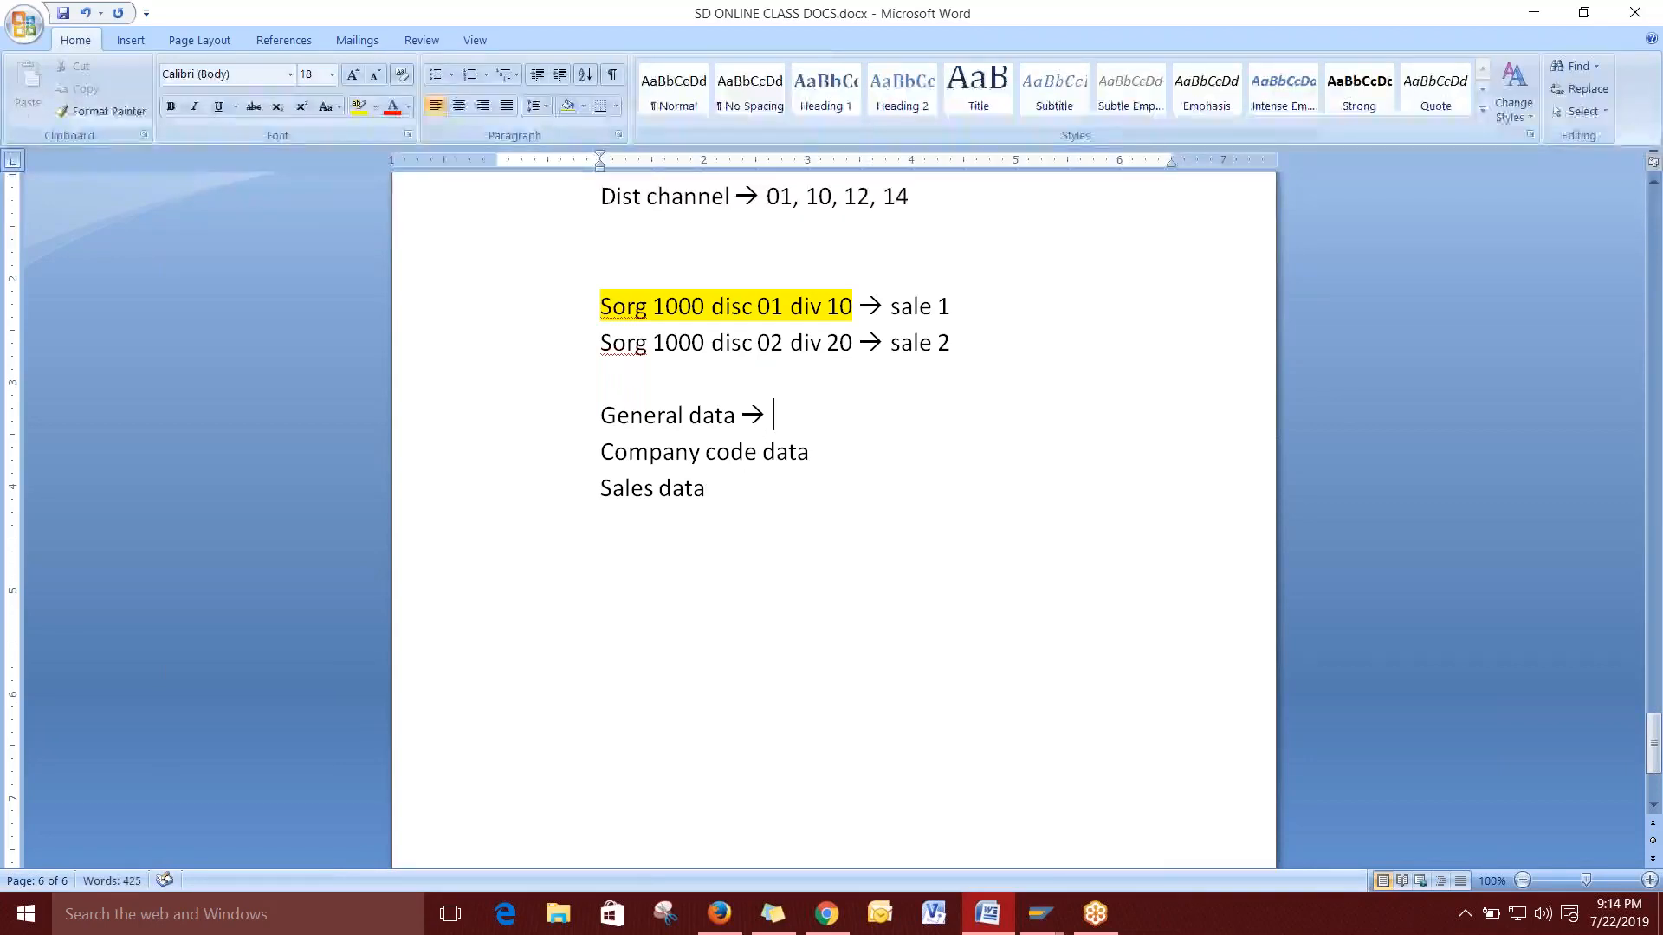
pyautogui.write('general info')
pyautogui.press('Down')
pyautogui.write('--> ')
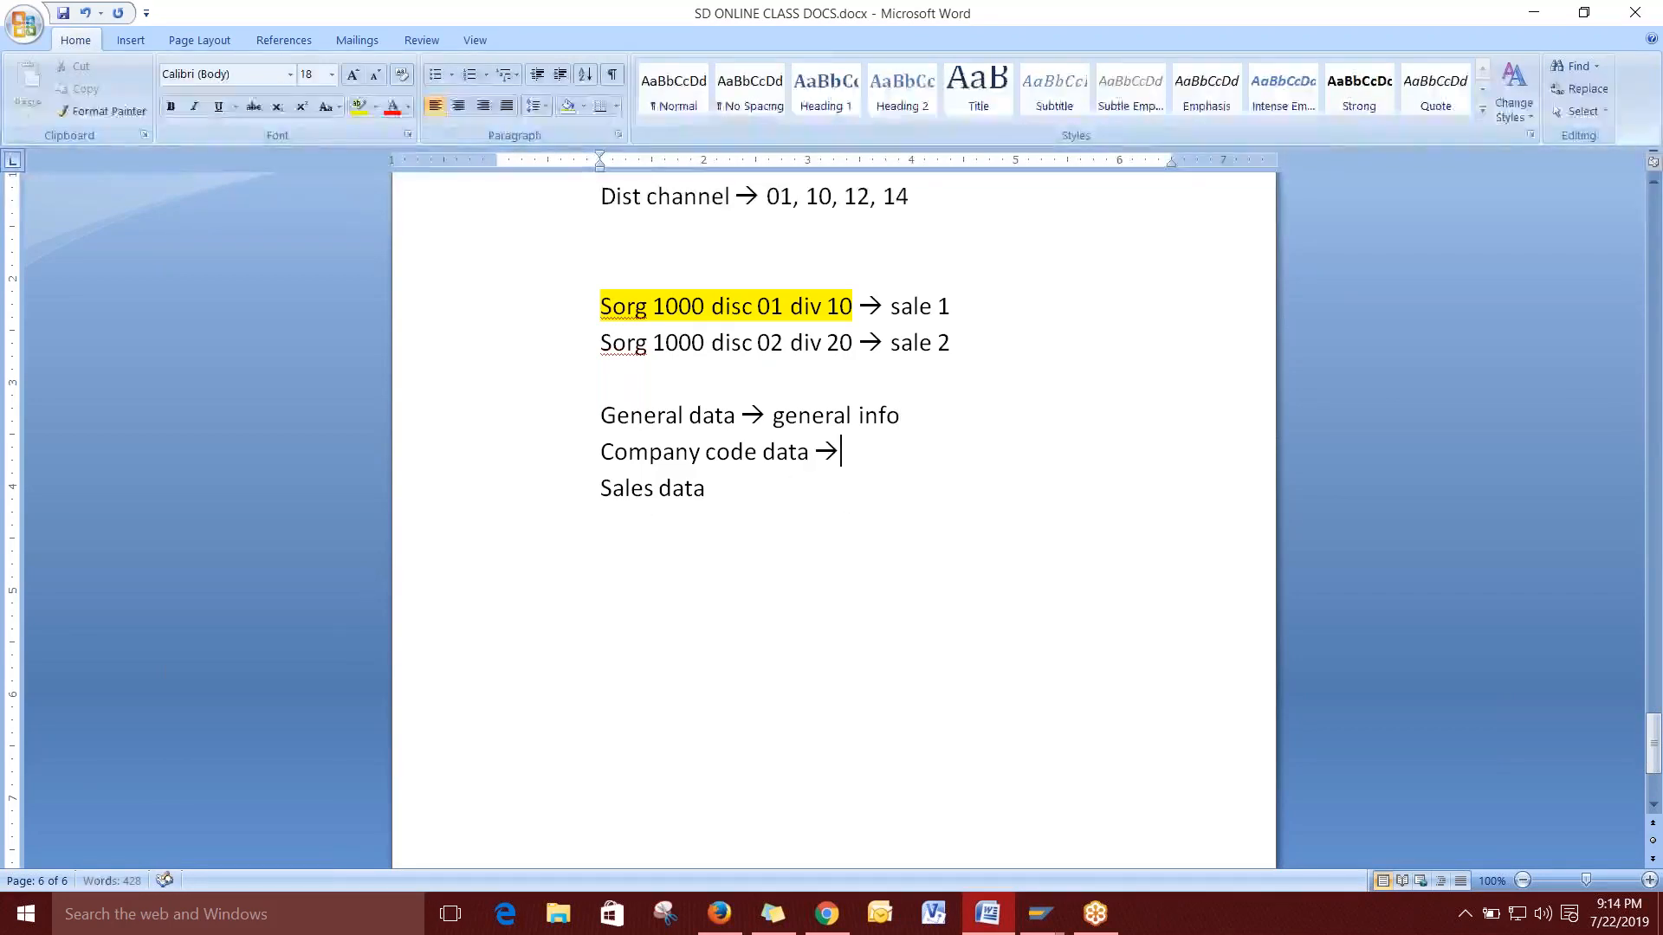
pyautogui.write('f')
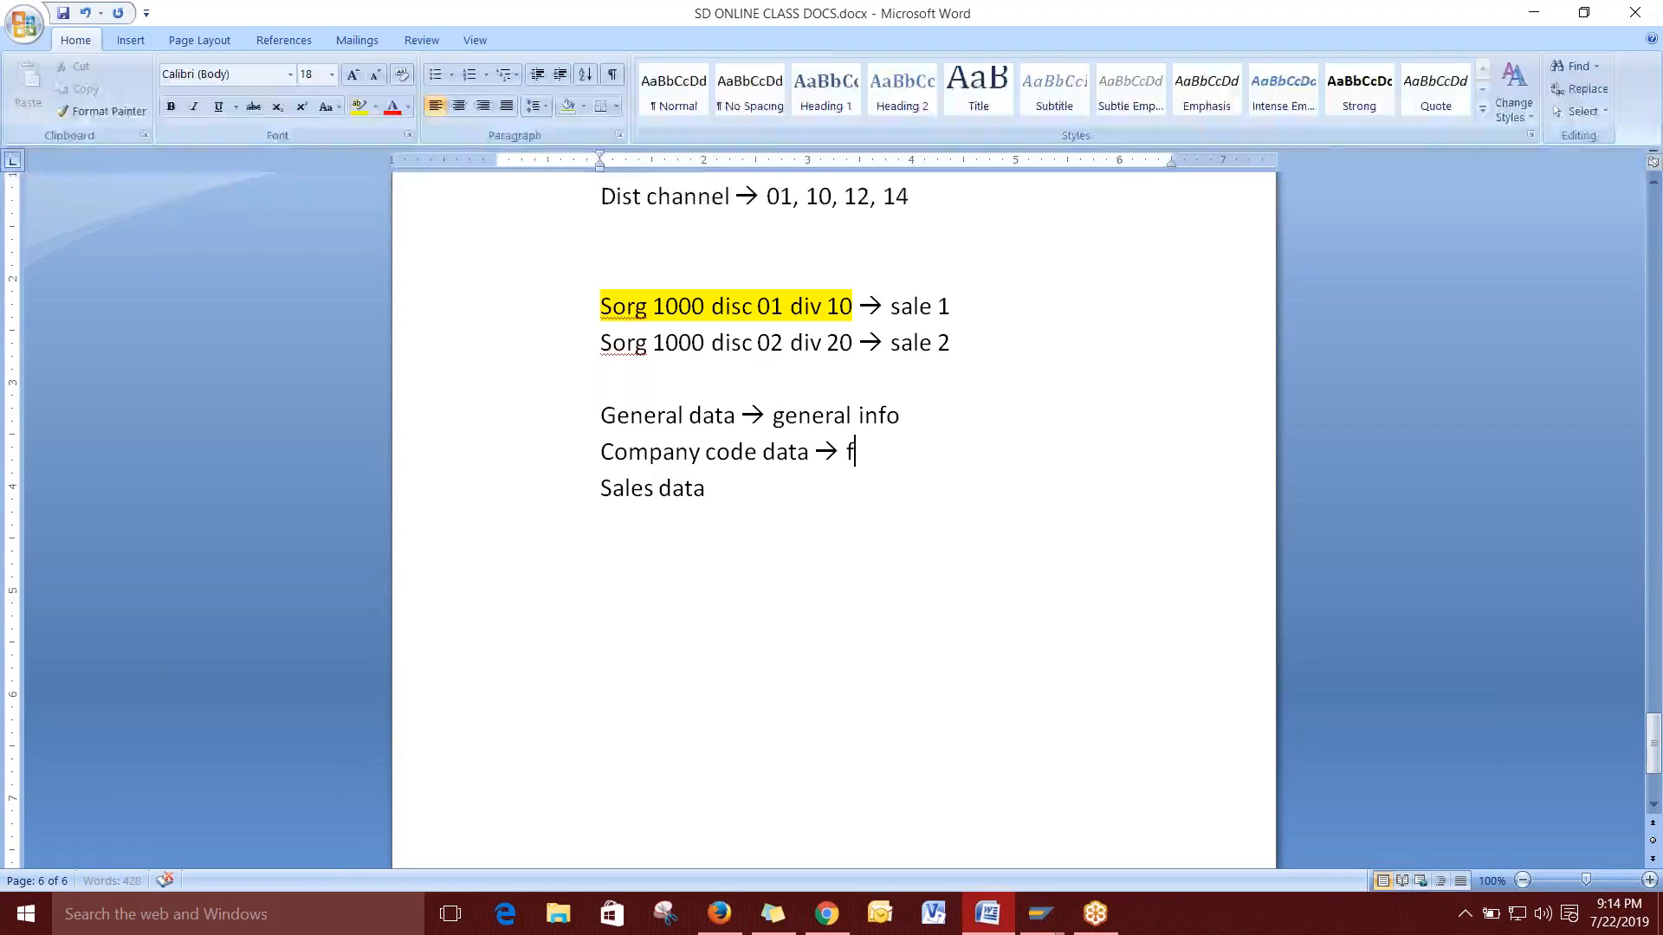
pyautogui.write('inance releated')
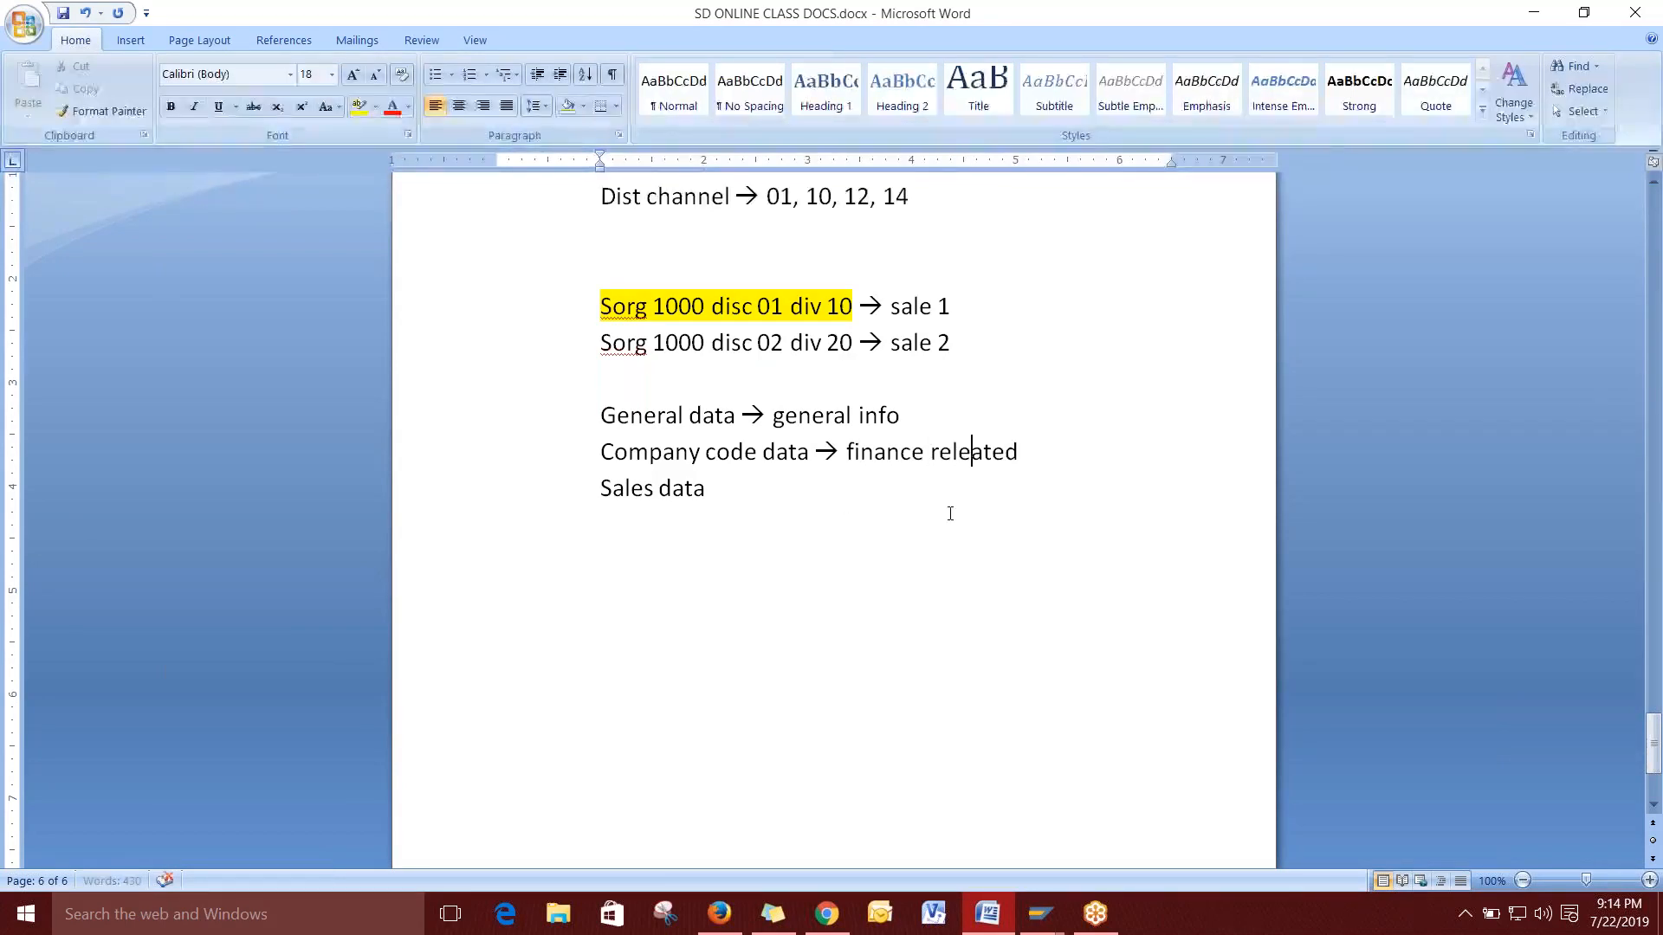
pyautogui.press('BackSpace')
pyautogui.click(750, 492)
pyautogui.write('-')
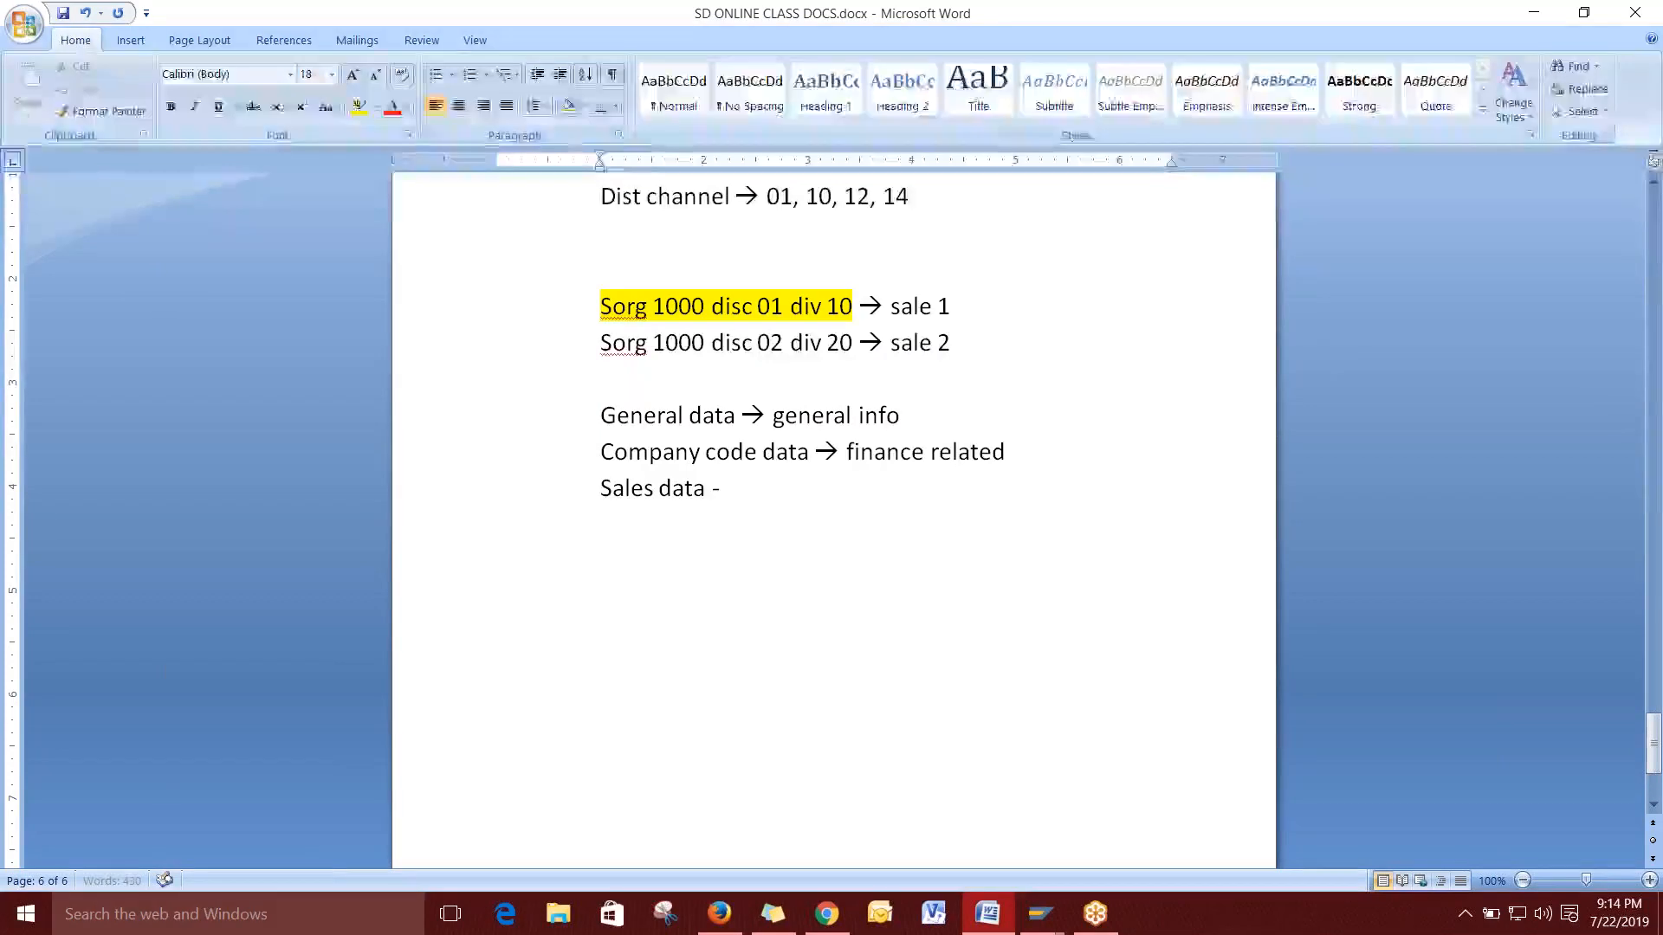
pyautogui.write('-> ')
pyautogui.write('sales re')
pyautogui.write('lated info')
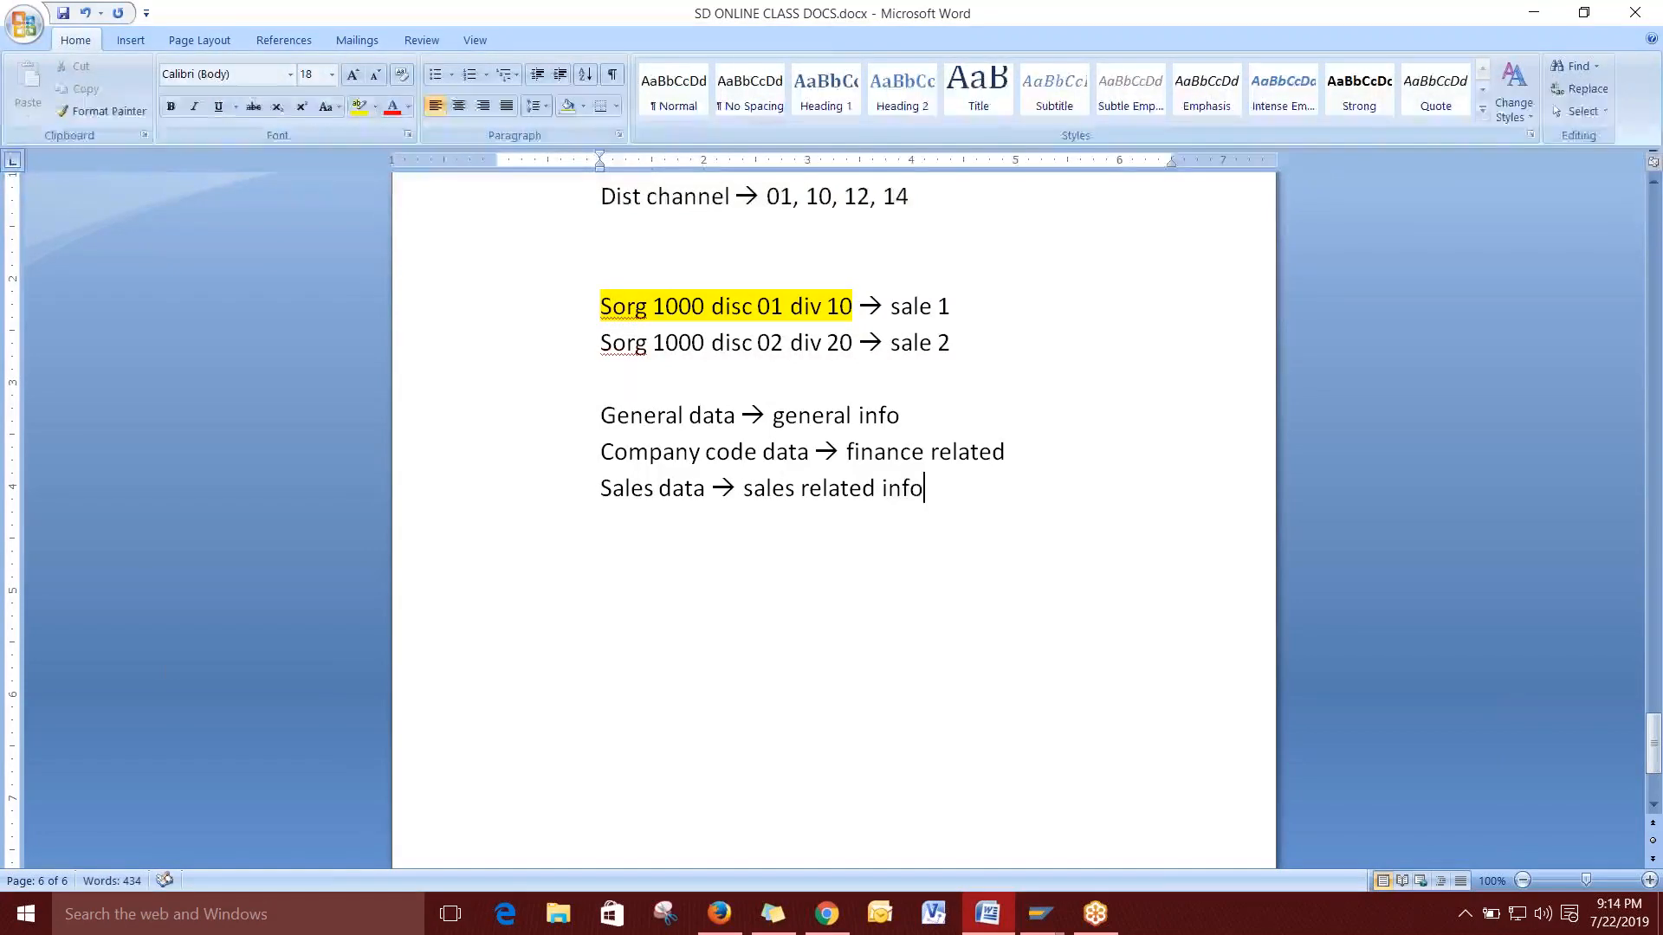
# Give the General, Company code and Sales data lines cyan highlighting, save, and return to SAP GUI.
pyautogui.moveTo(602, 413); pyautogui.dragTo(938, 511)
pyautogui.click(375, 105)
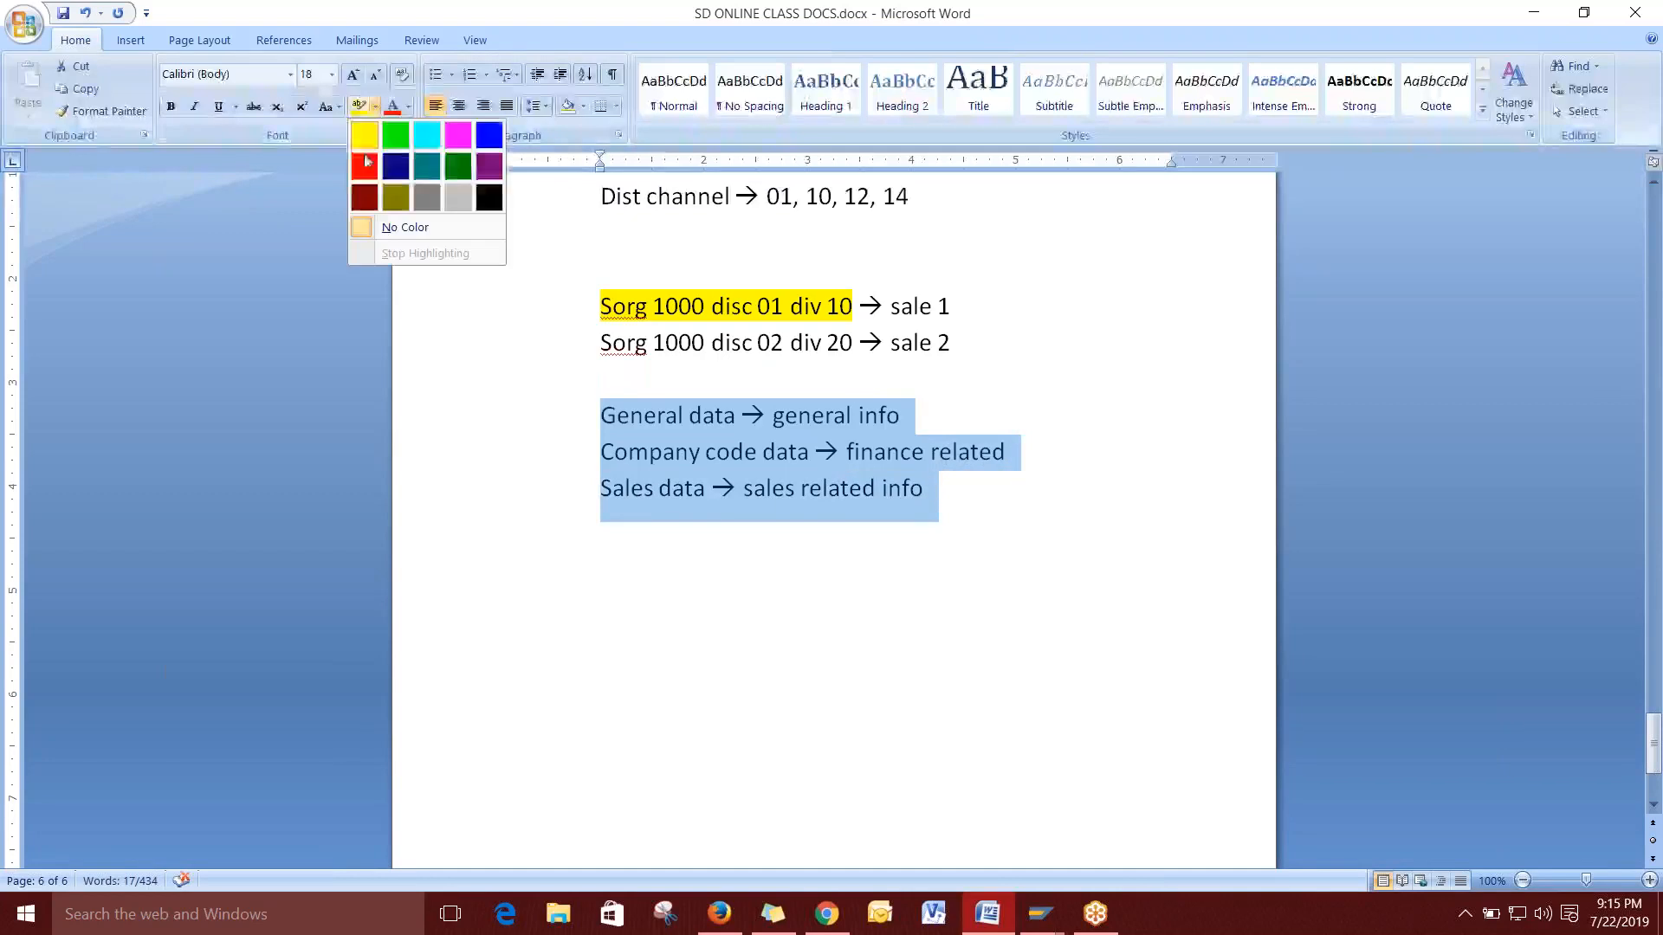
pyautogui.click(427, 136)
pyautogui.click(919, 560)
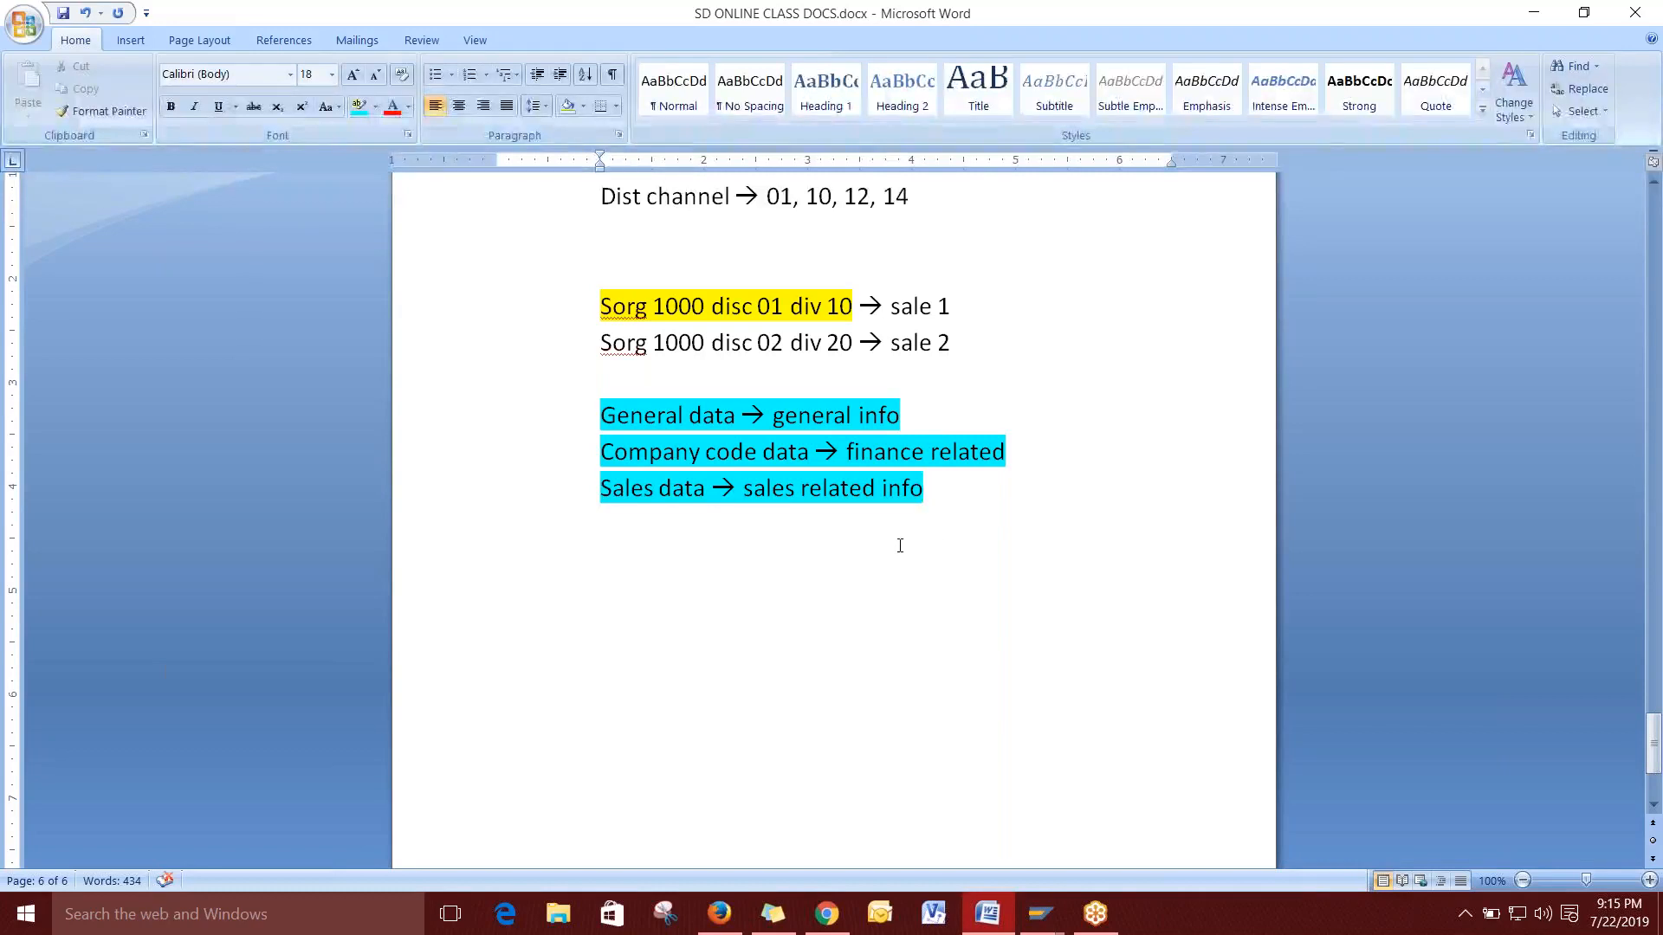
pyautogui.hotkey('ctrl', 's')
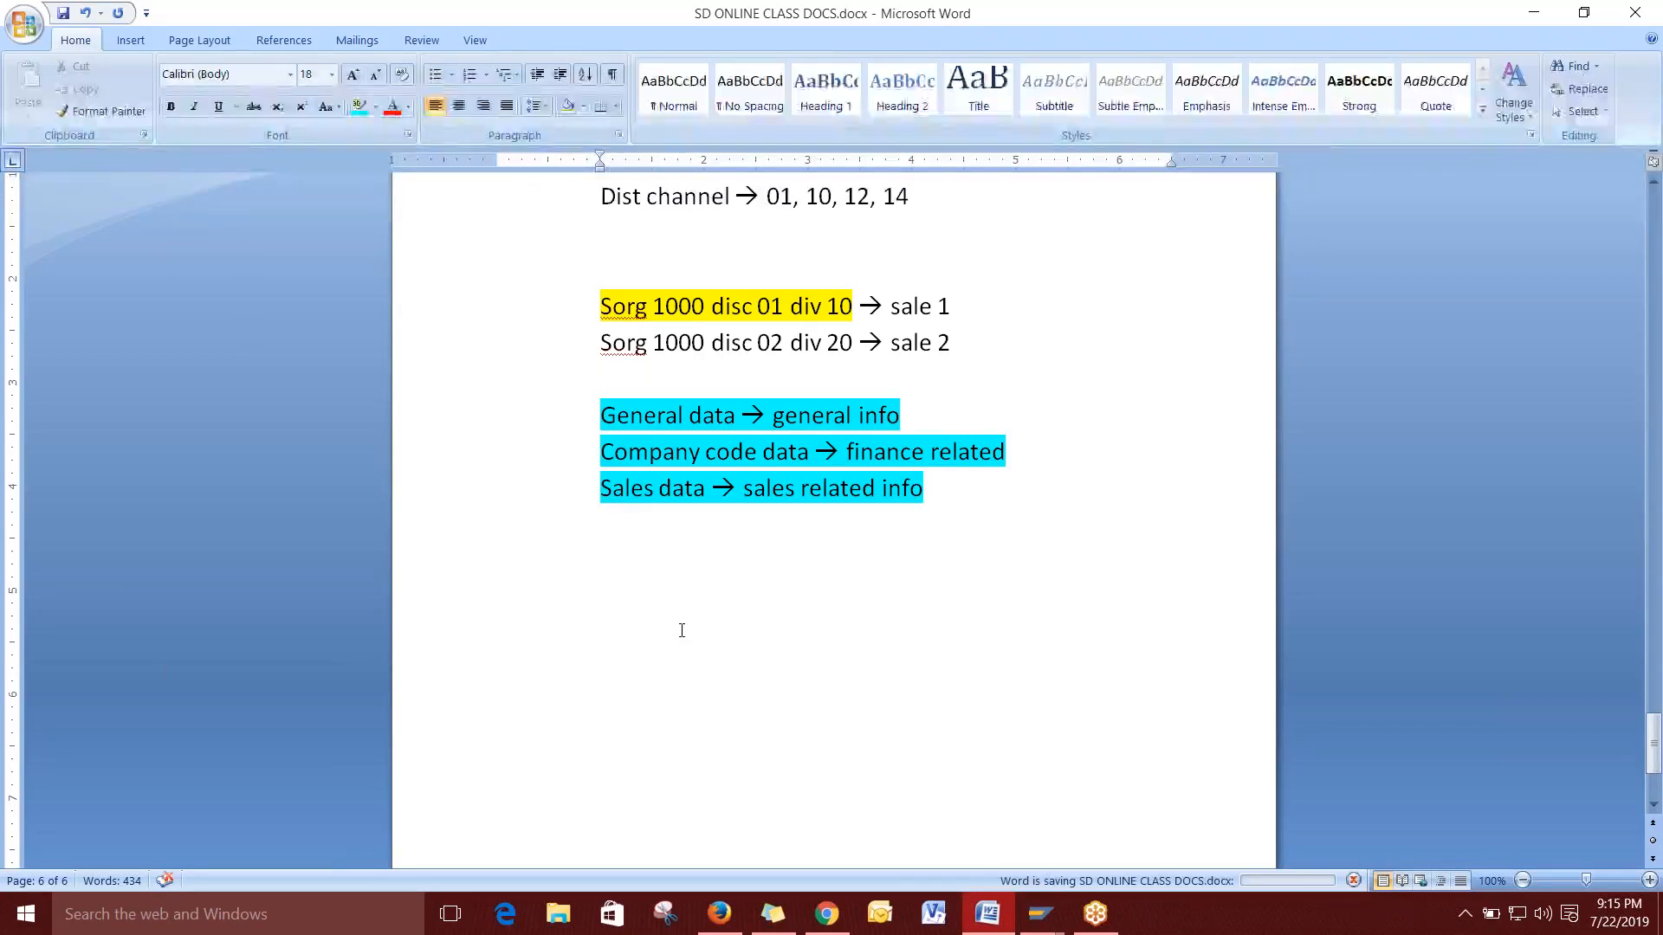
pyautogui.hotkey('alt', 'Tab')
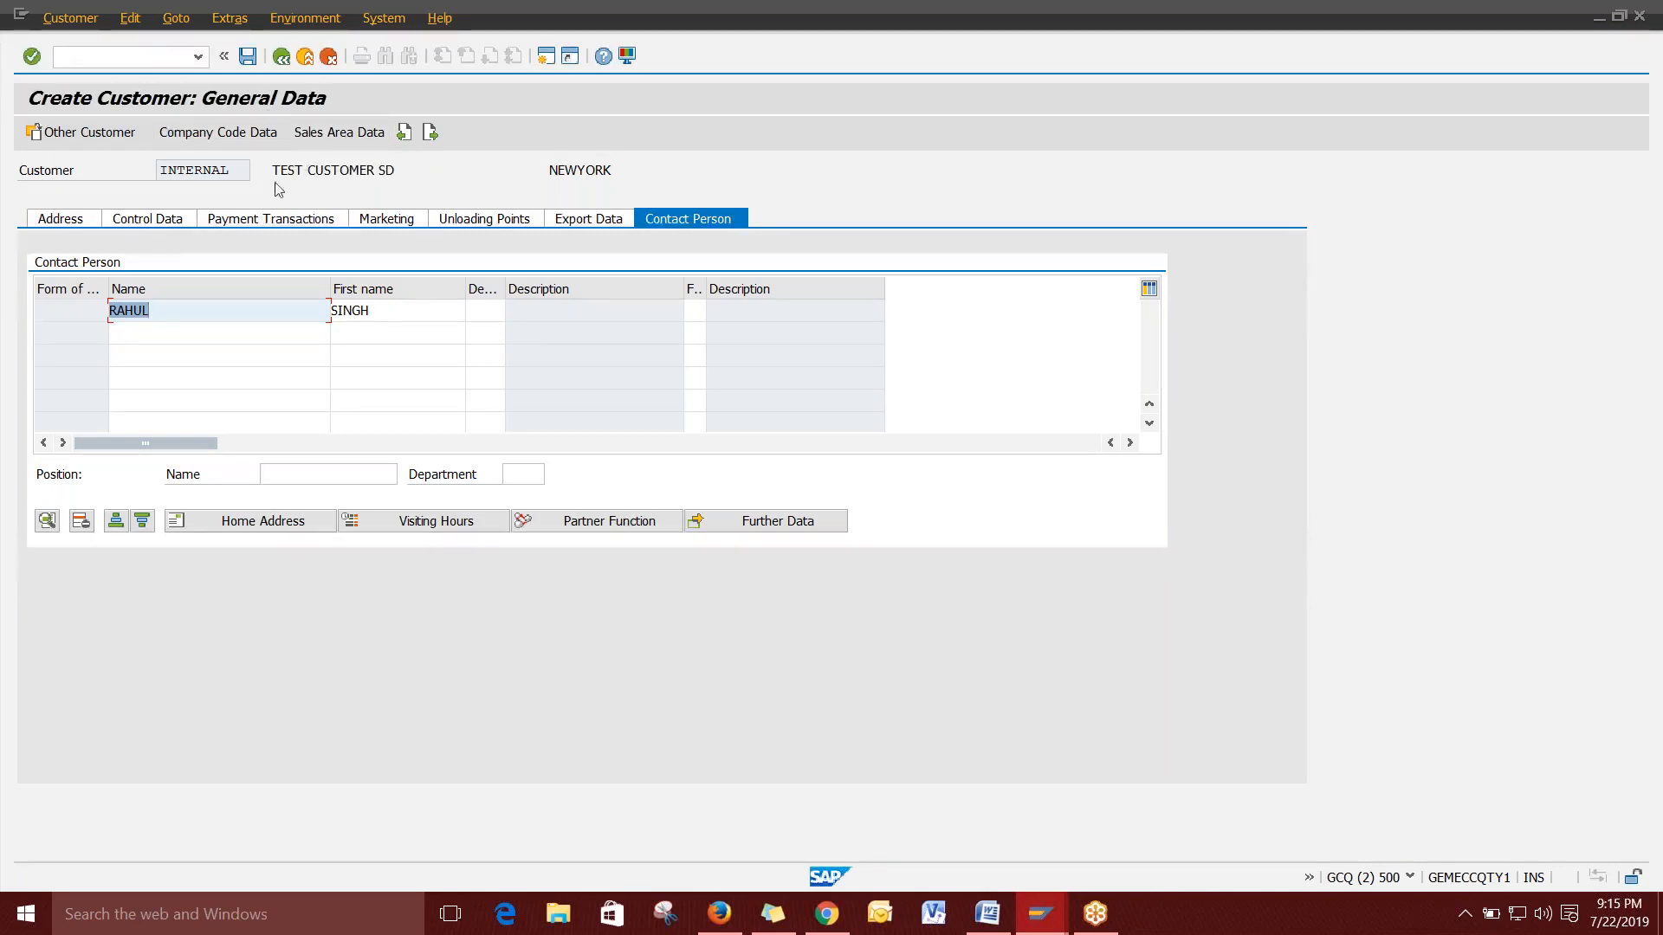
# Open Company Code Data for company code 1000 and place the cursor in Recon. account.
pyautogui.click(216, 138)
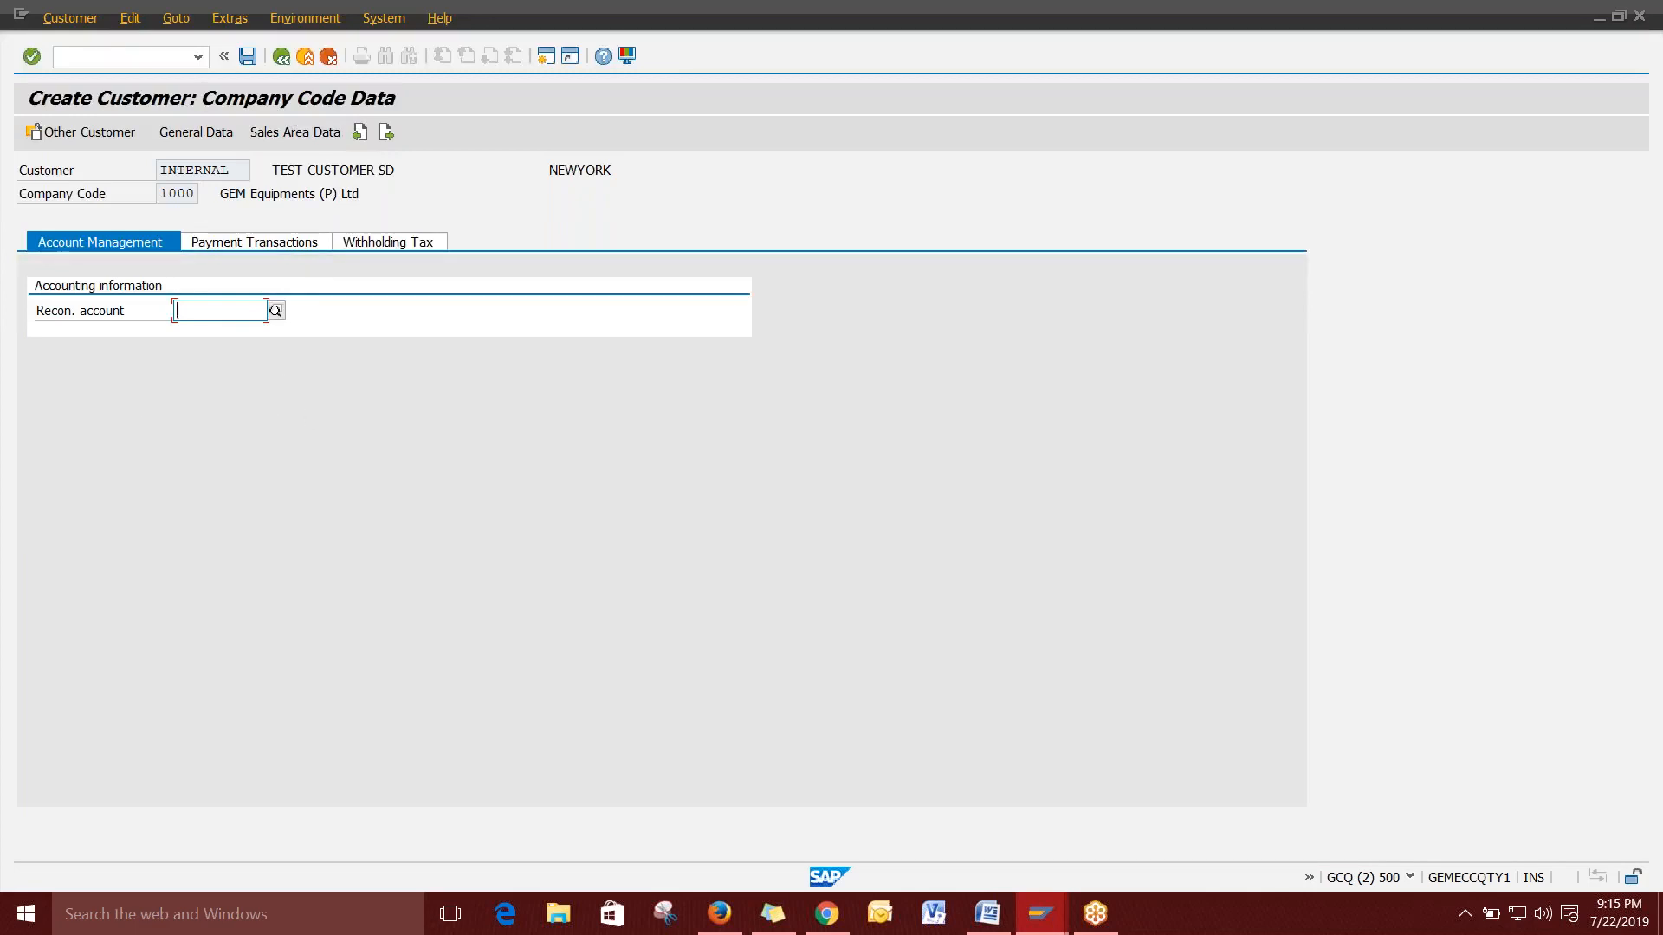
pyautogui.moveTo(128, 313); pyautogui.dragTo(34, 312)
pyautogui.click(209, 312)
# Set the reconciliation account to 222001 Sundry Debtors-Domestic and show the Payment Transactions tab.
pyautogui.click(276, 312)
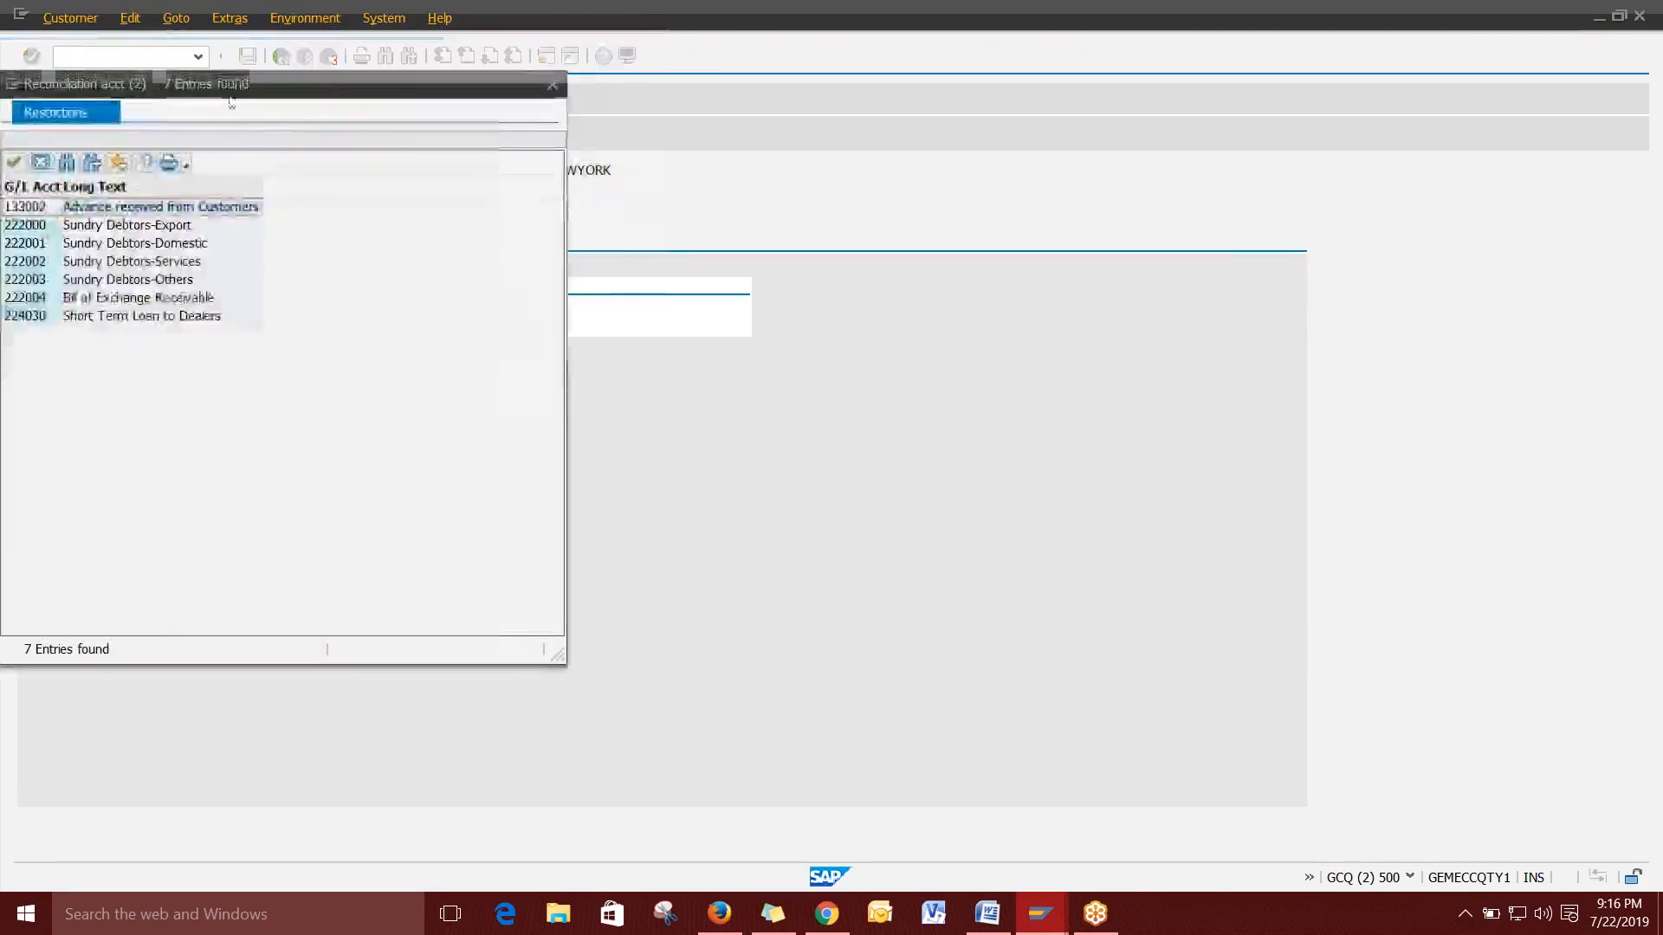
pyautogui.moveTo(250, 88); pyautogui.dragTo(912, 92)
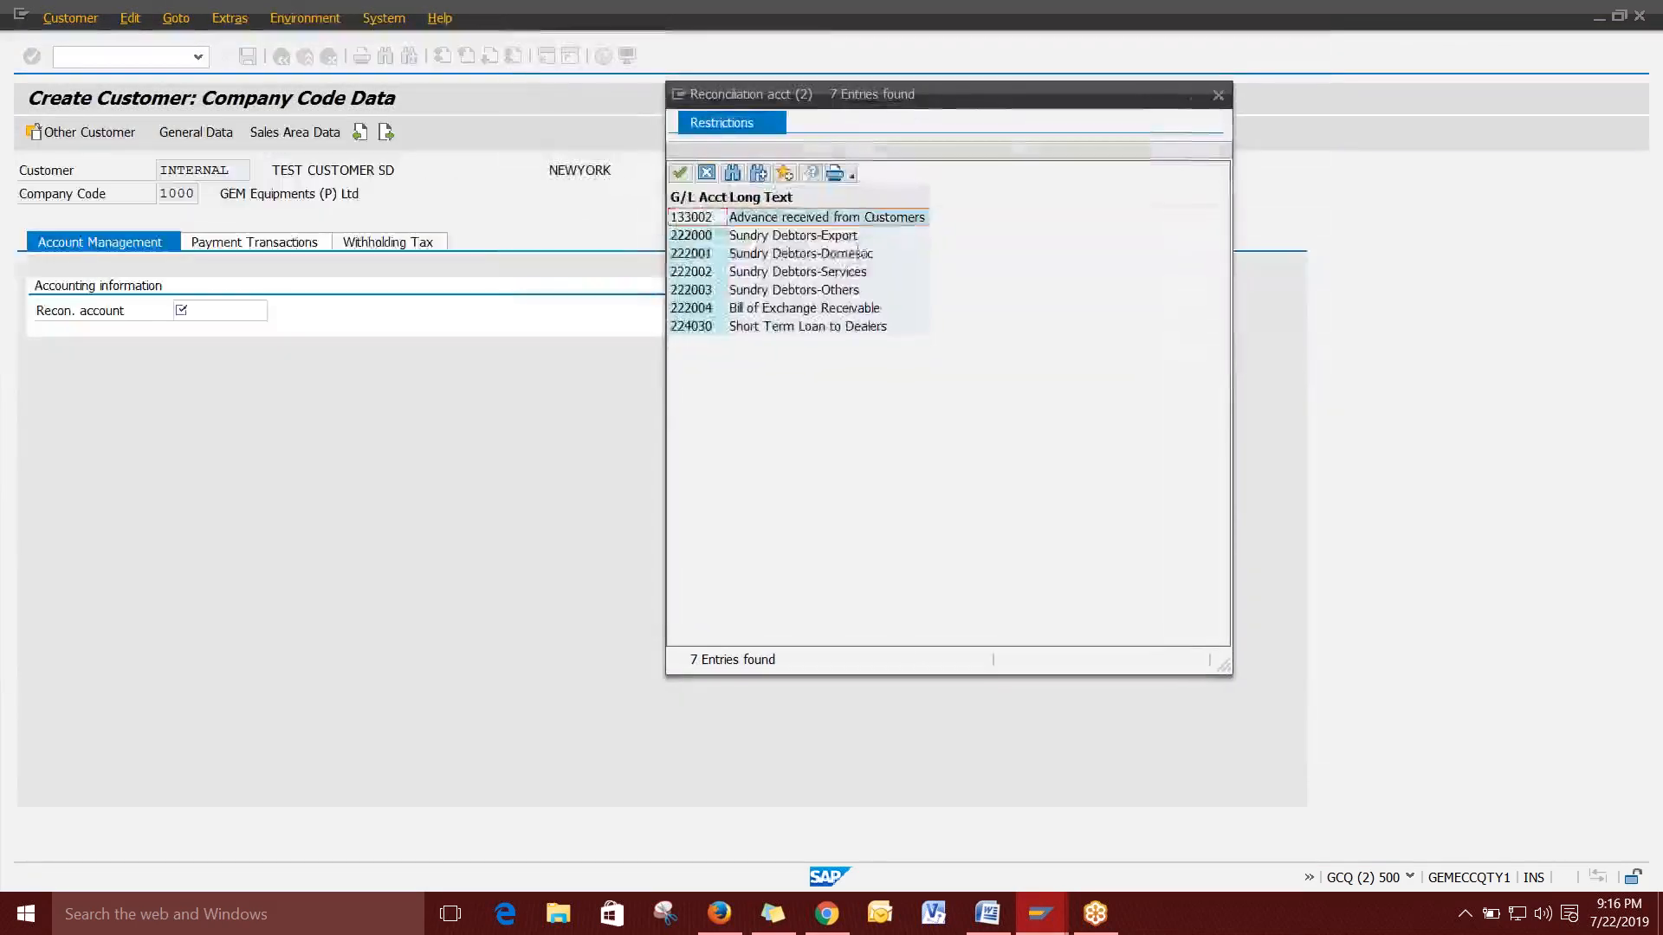
pyautogui.click(709, 254)
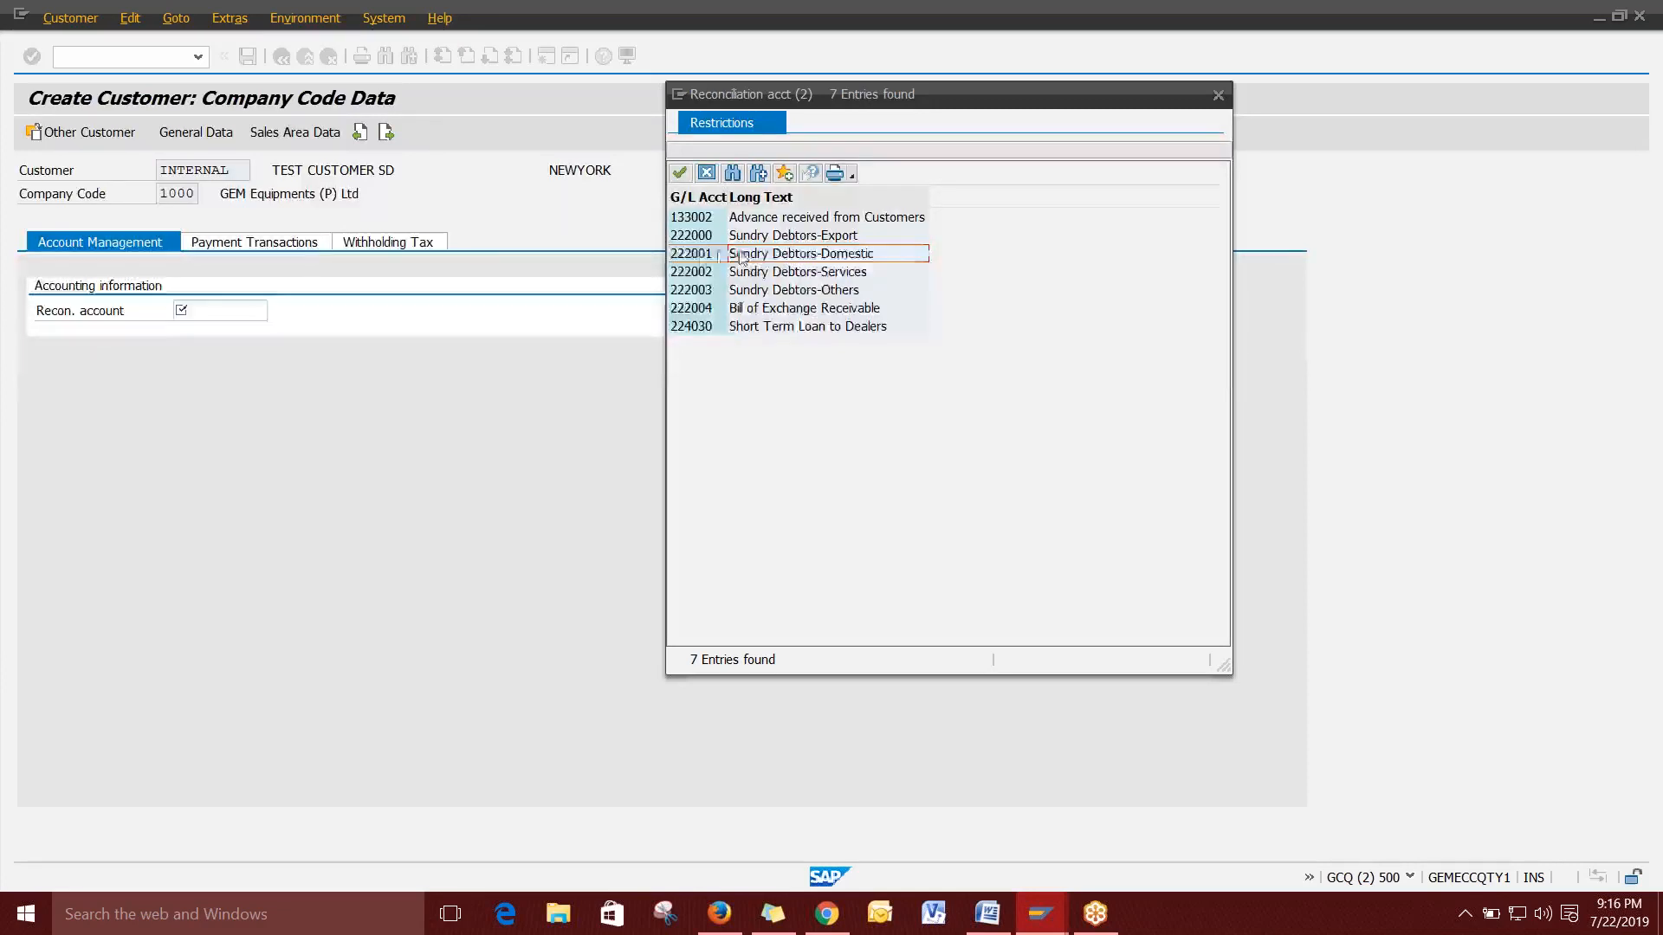
pyautogui.doubleClick(784, 260)
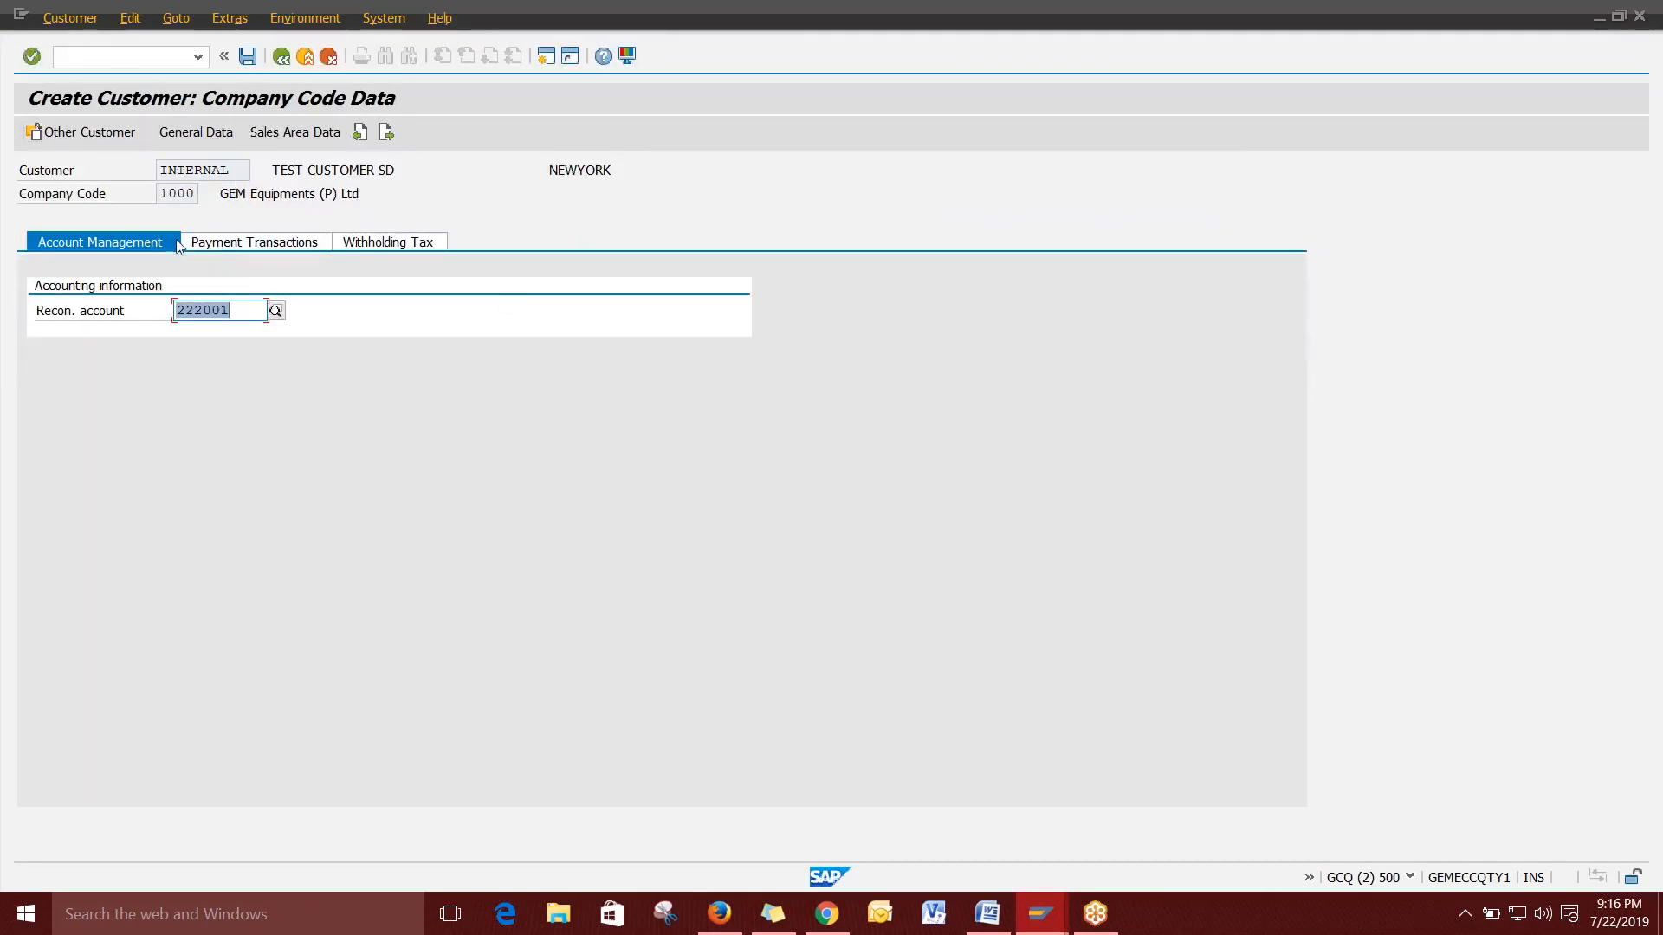
pyautogui.click(250, 244)
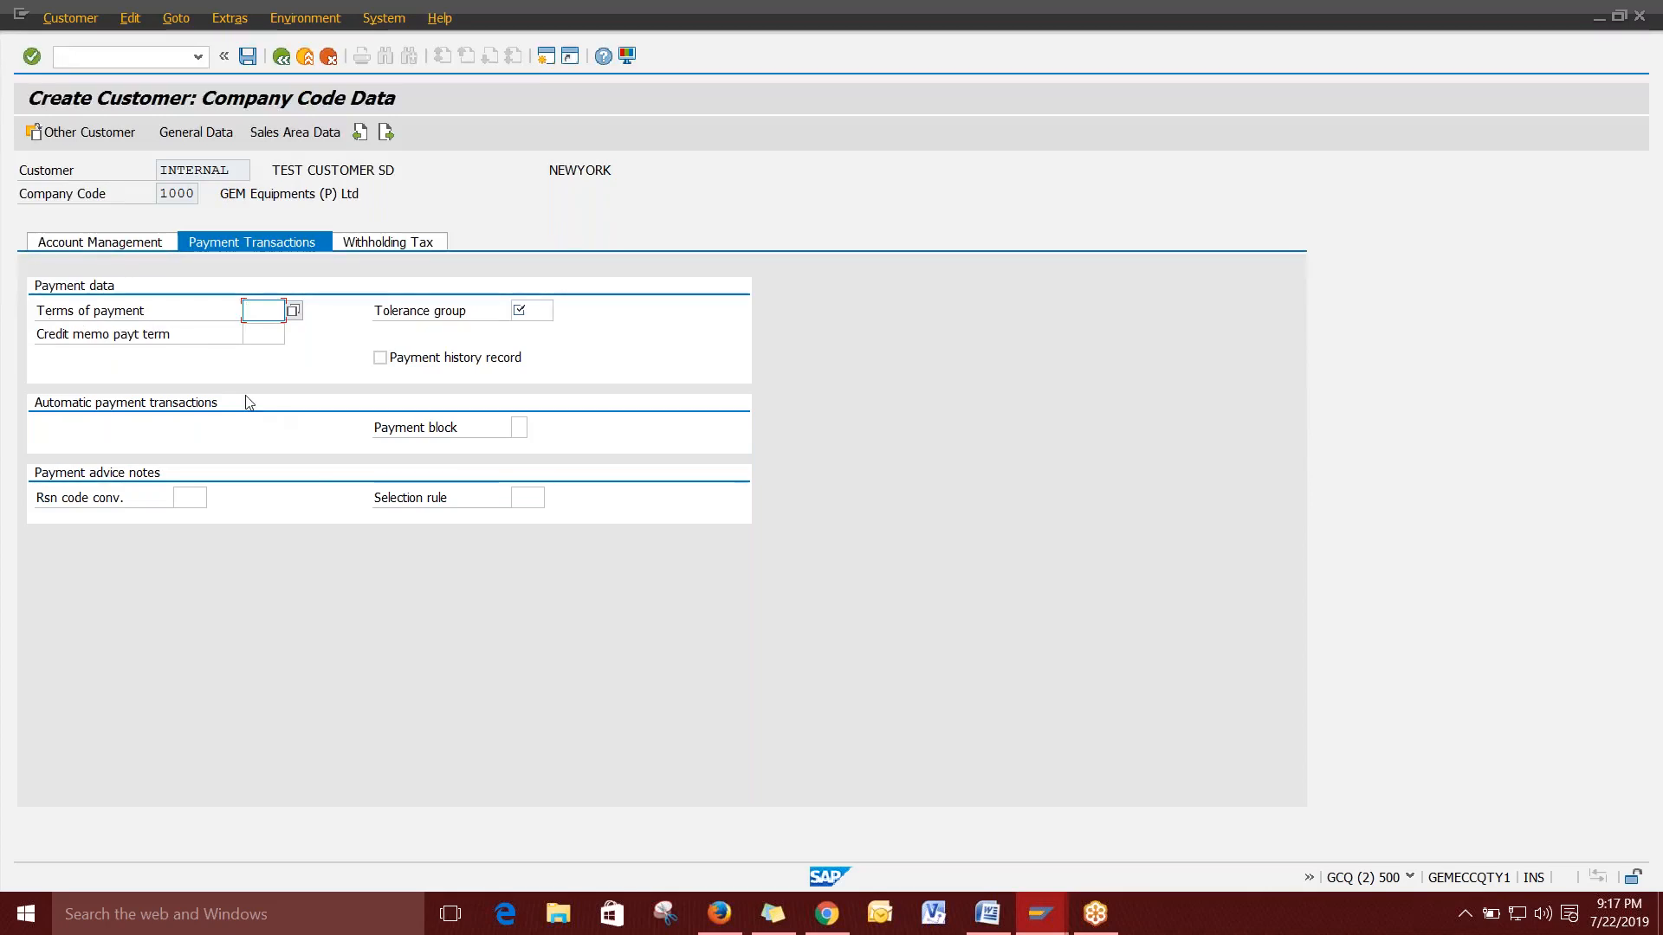
# Open the Terms of payment search help and browse entries such as G010, G011 and G012.
pyautogui.click(293, 312)
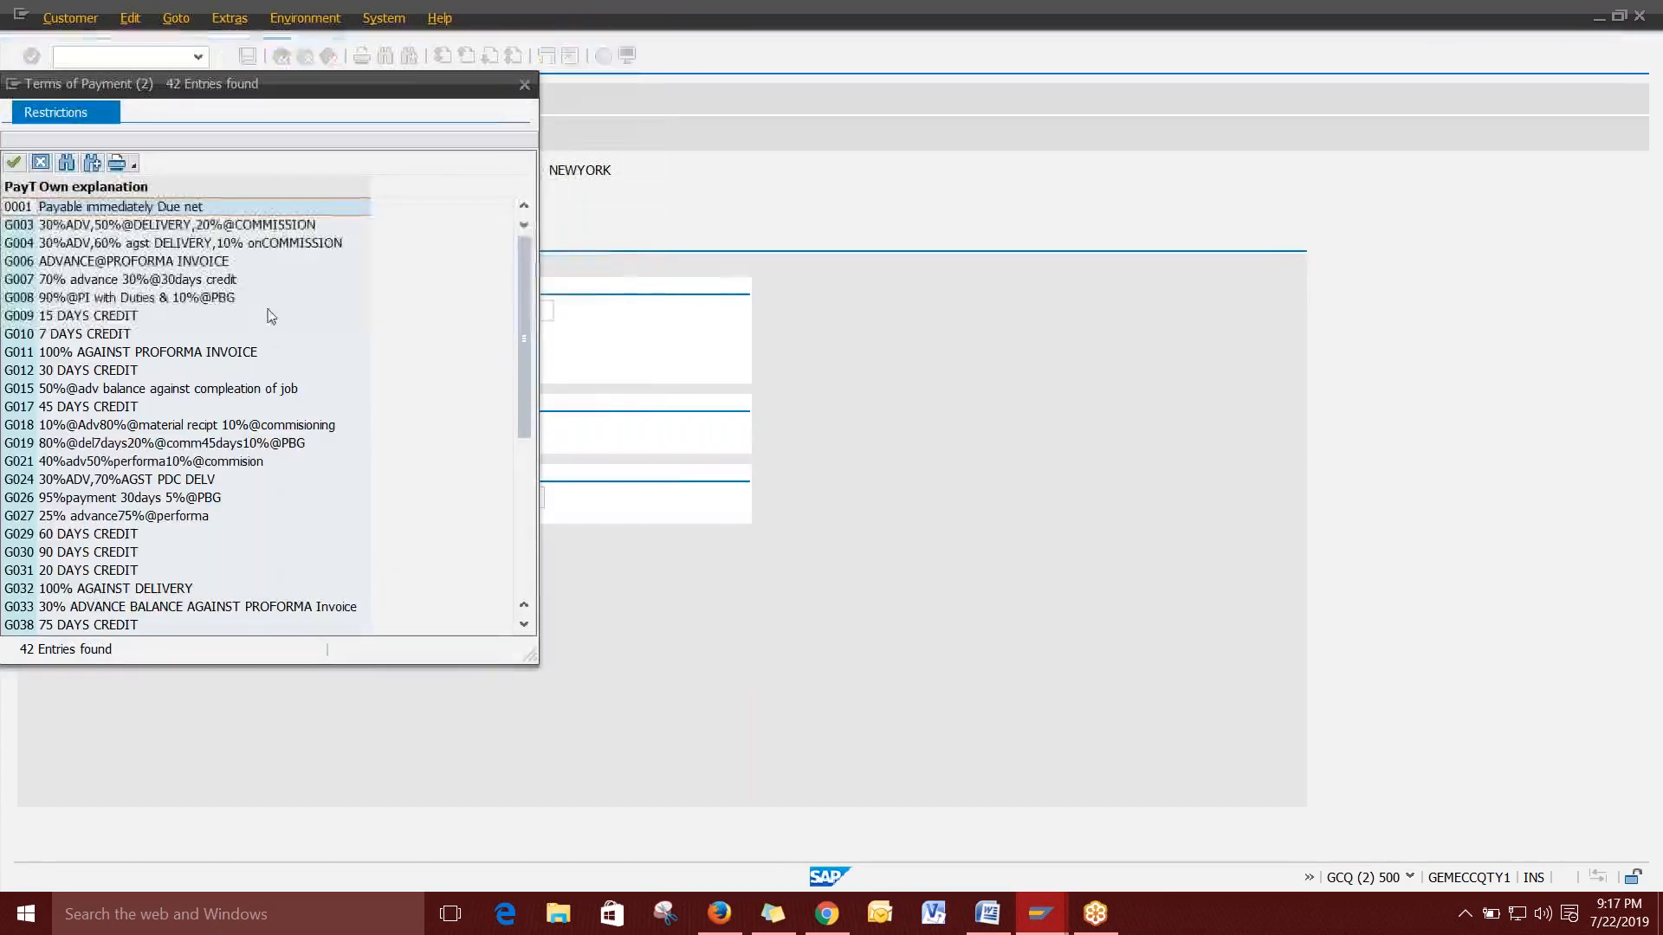
pyautogui.scroll(-6, 273, 316)
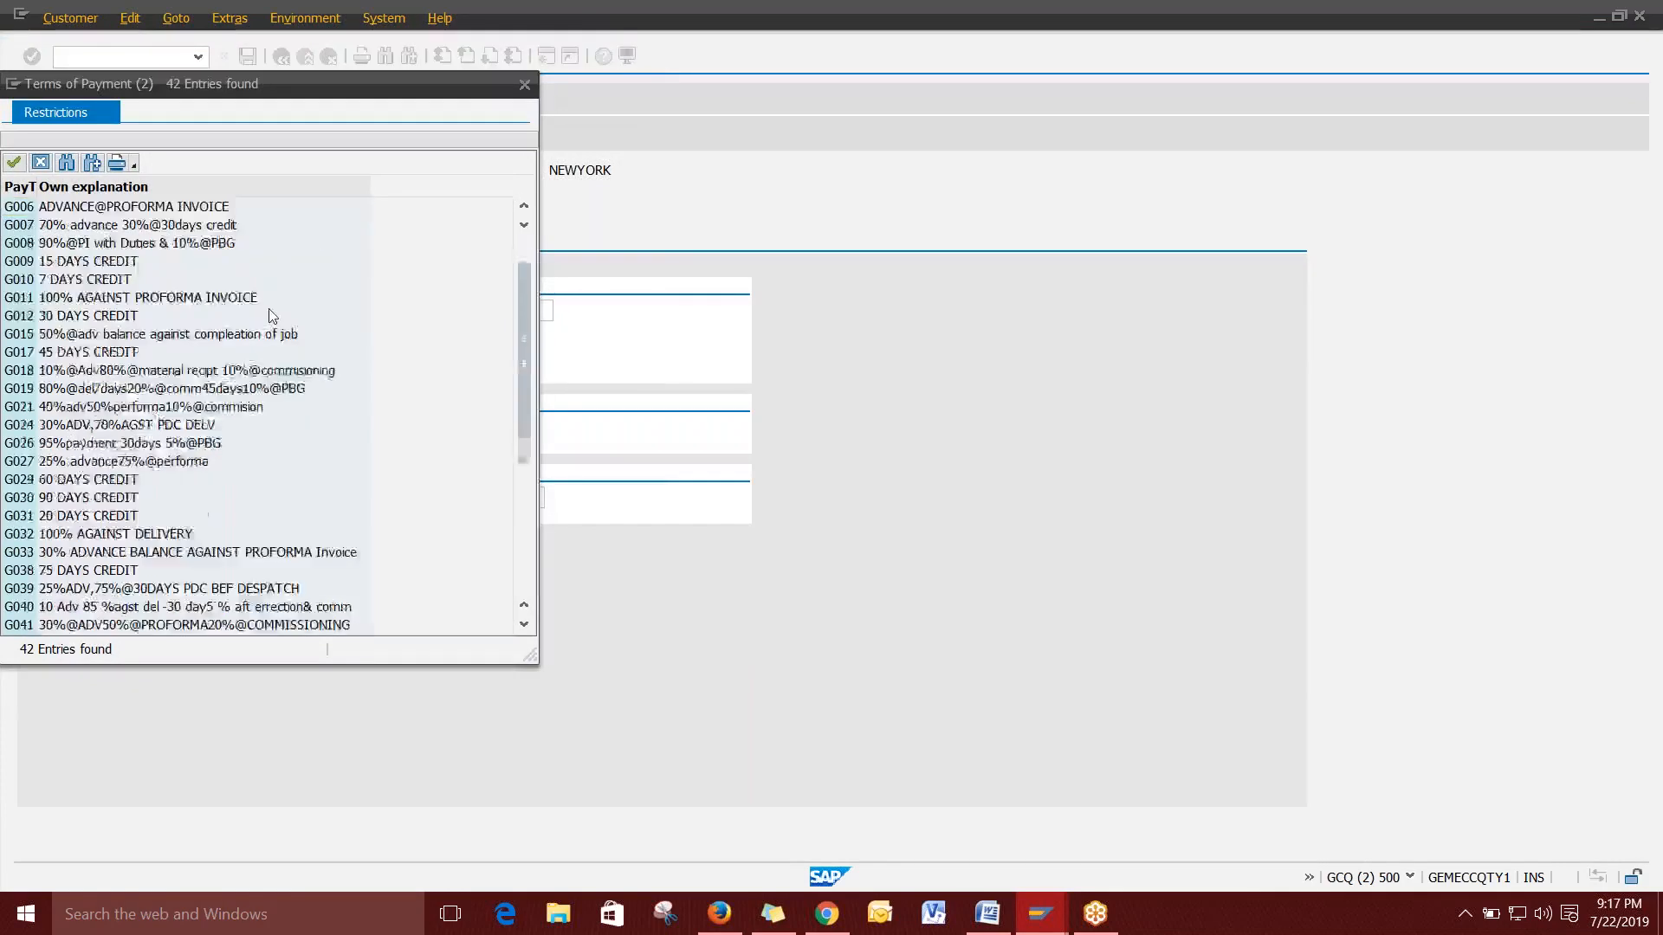
pyautogui.scroll(6, 273, 316)
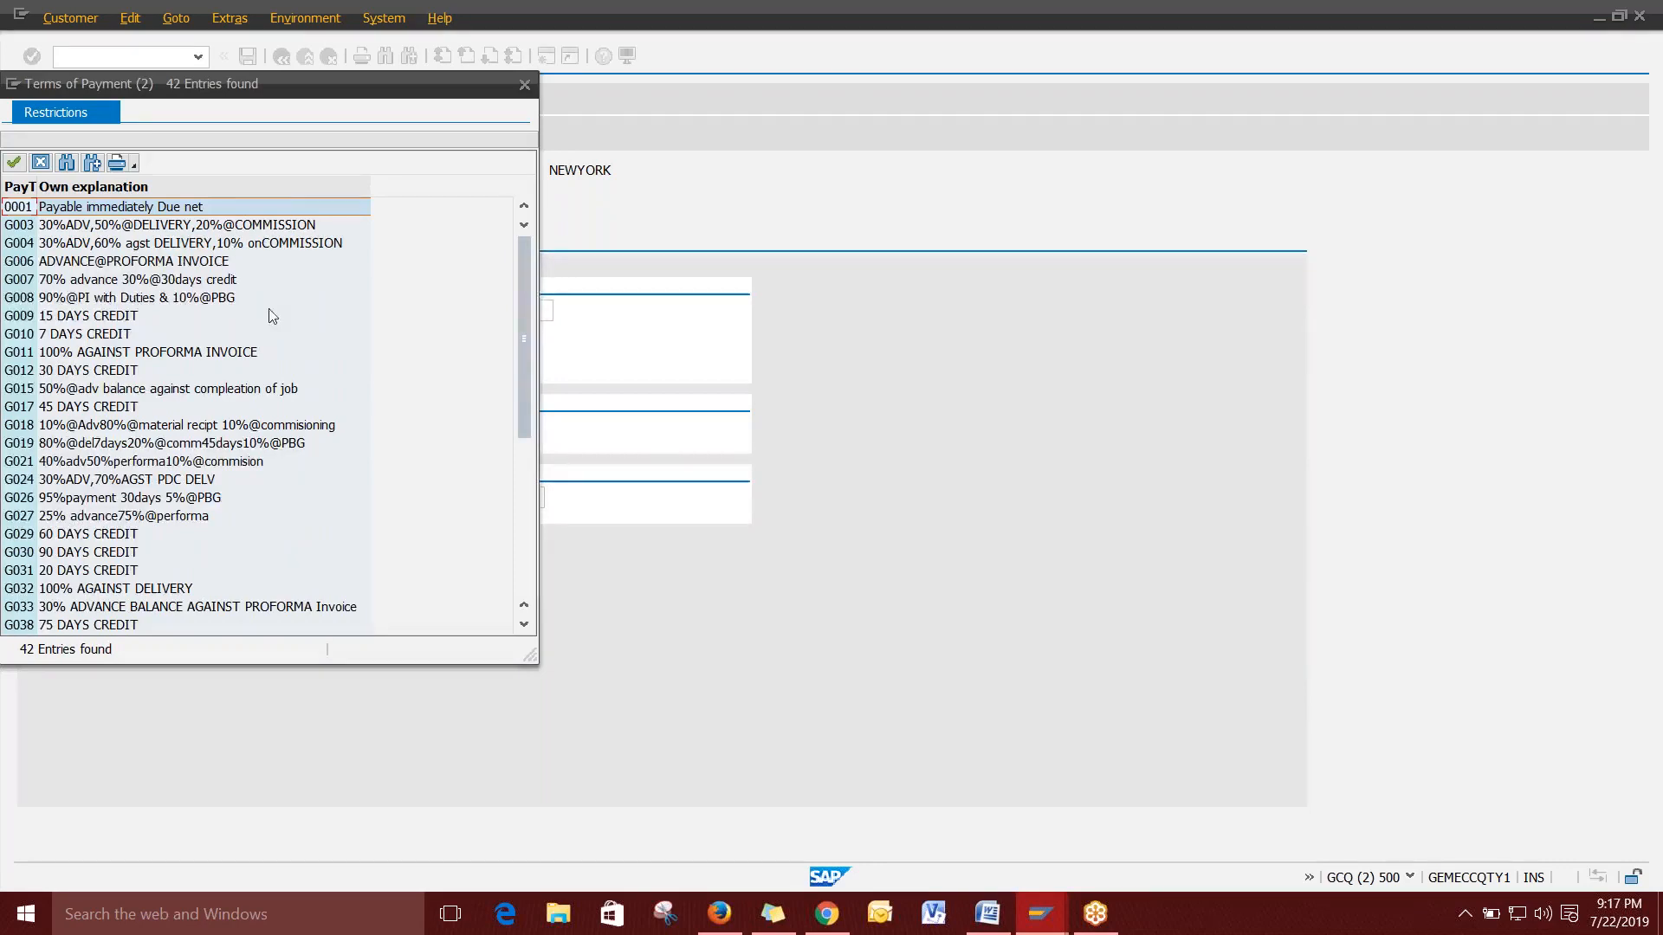
pyautogui.click(86, 318)
pyautogui.click(87, 335)
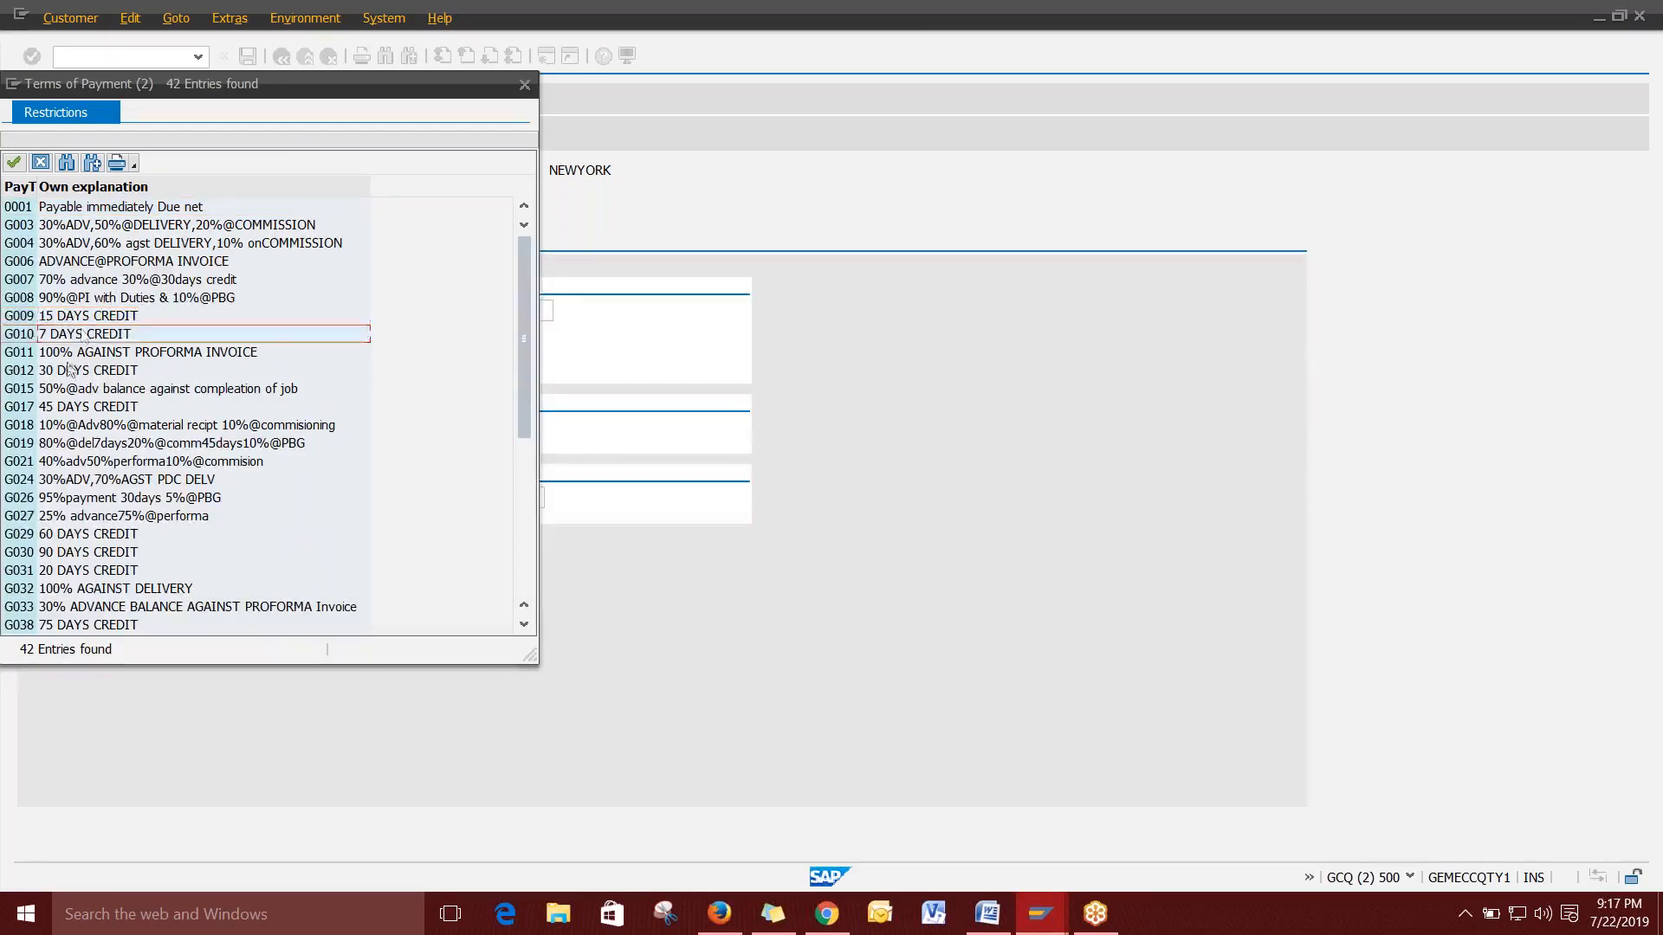
pyautogui.click(82, 388)
pyautogui.click(93, 372)
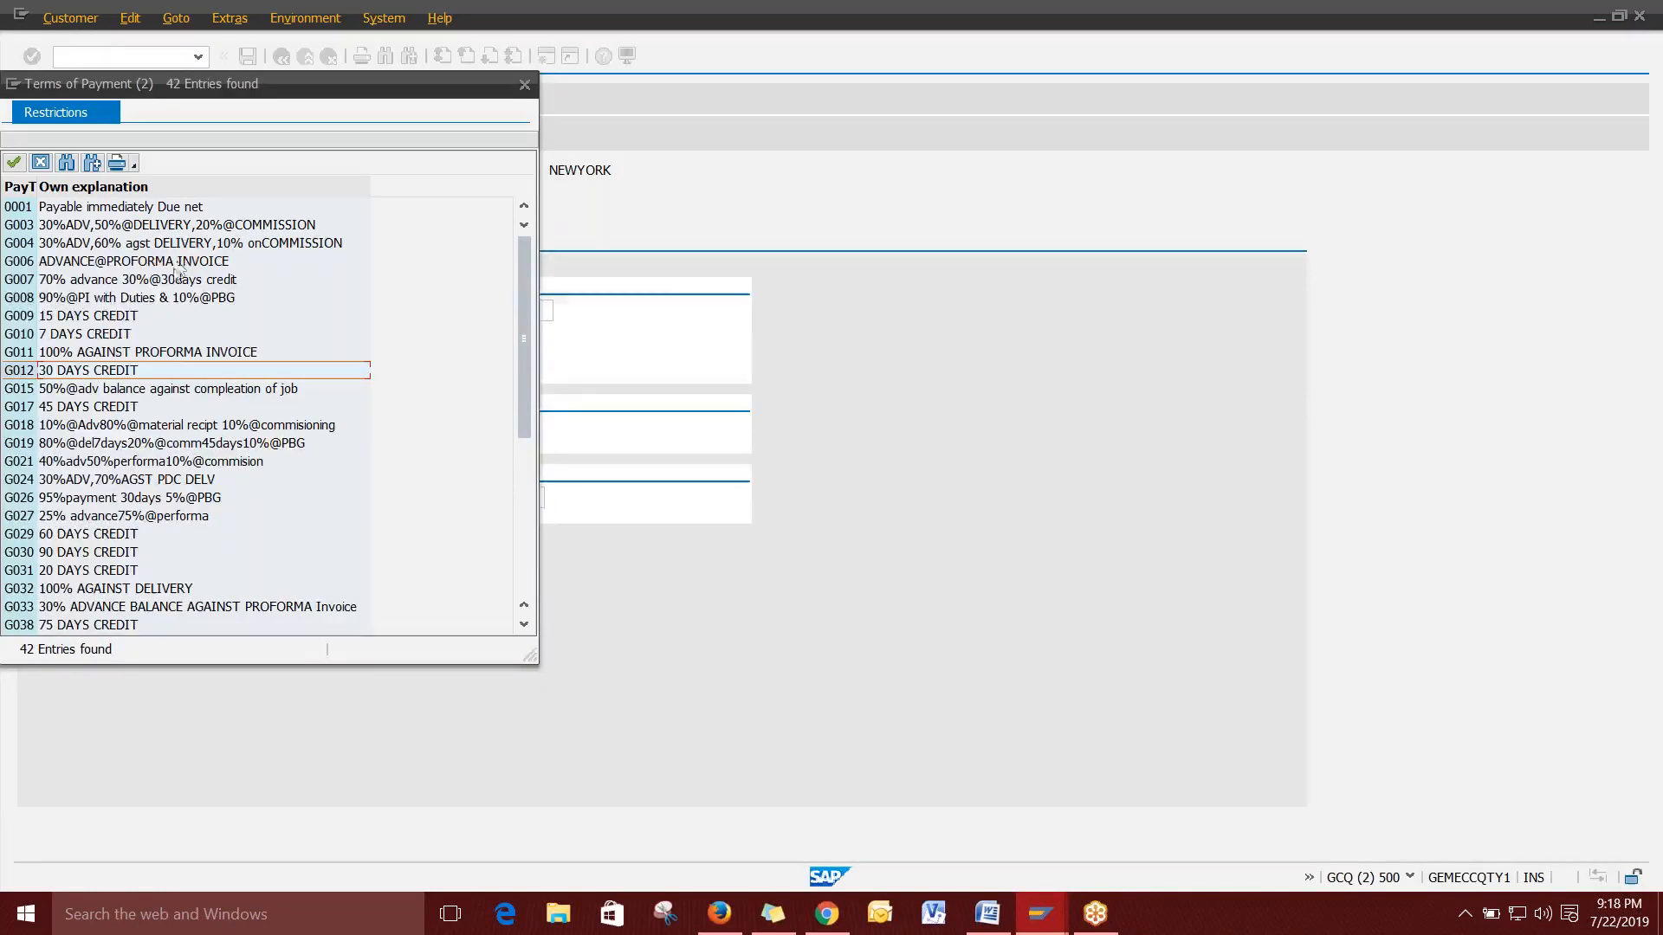
pyautogui.press('Up')
pyautogui.press('Up')
pyautogui.press('Up')
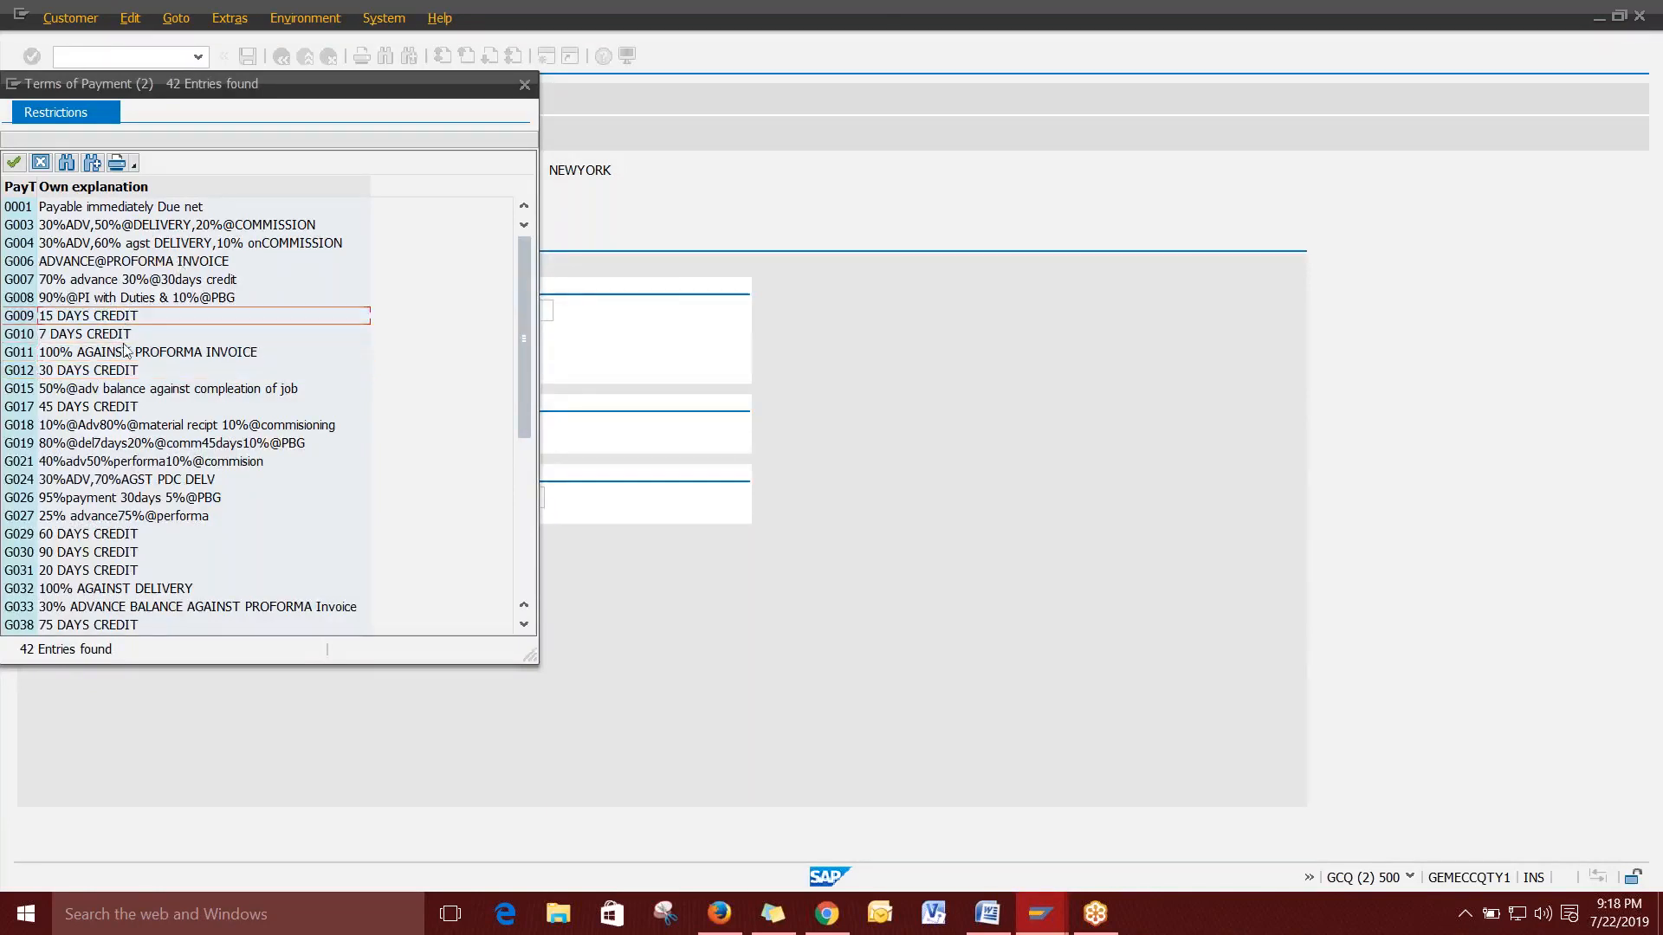
pyautogui.click(129, 352)
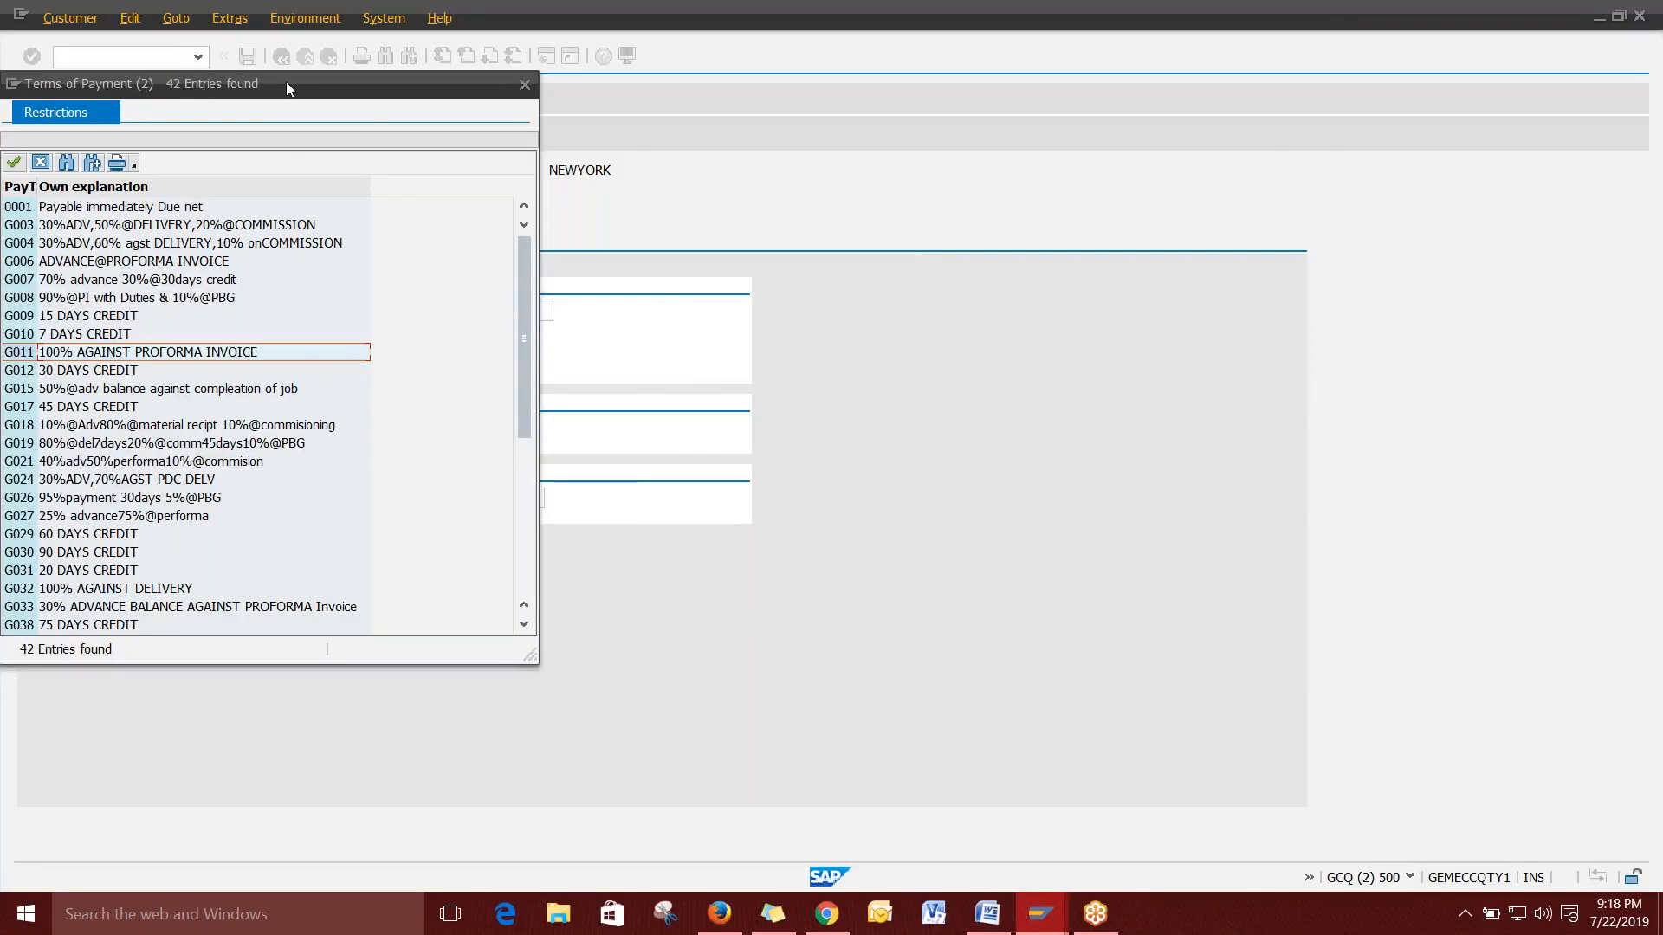
pyautogui.moveTo(286, 81); pyautogui.dragTo(1016, 126)
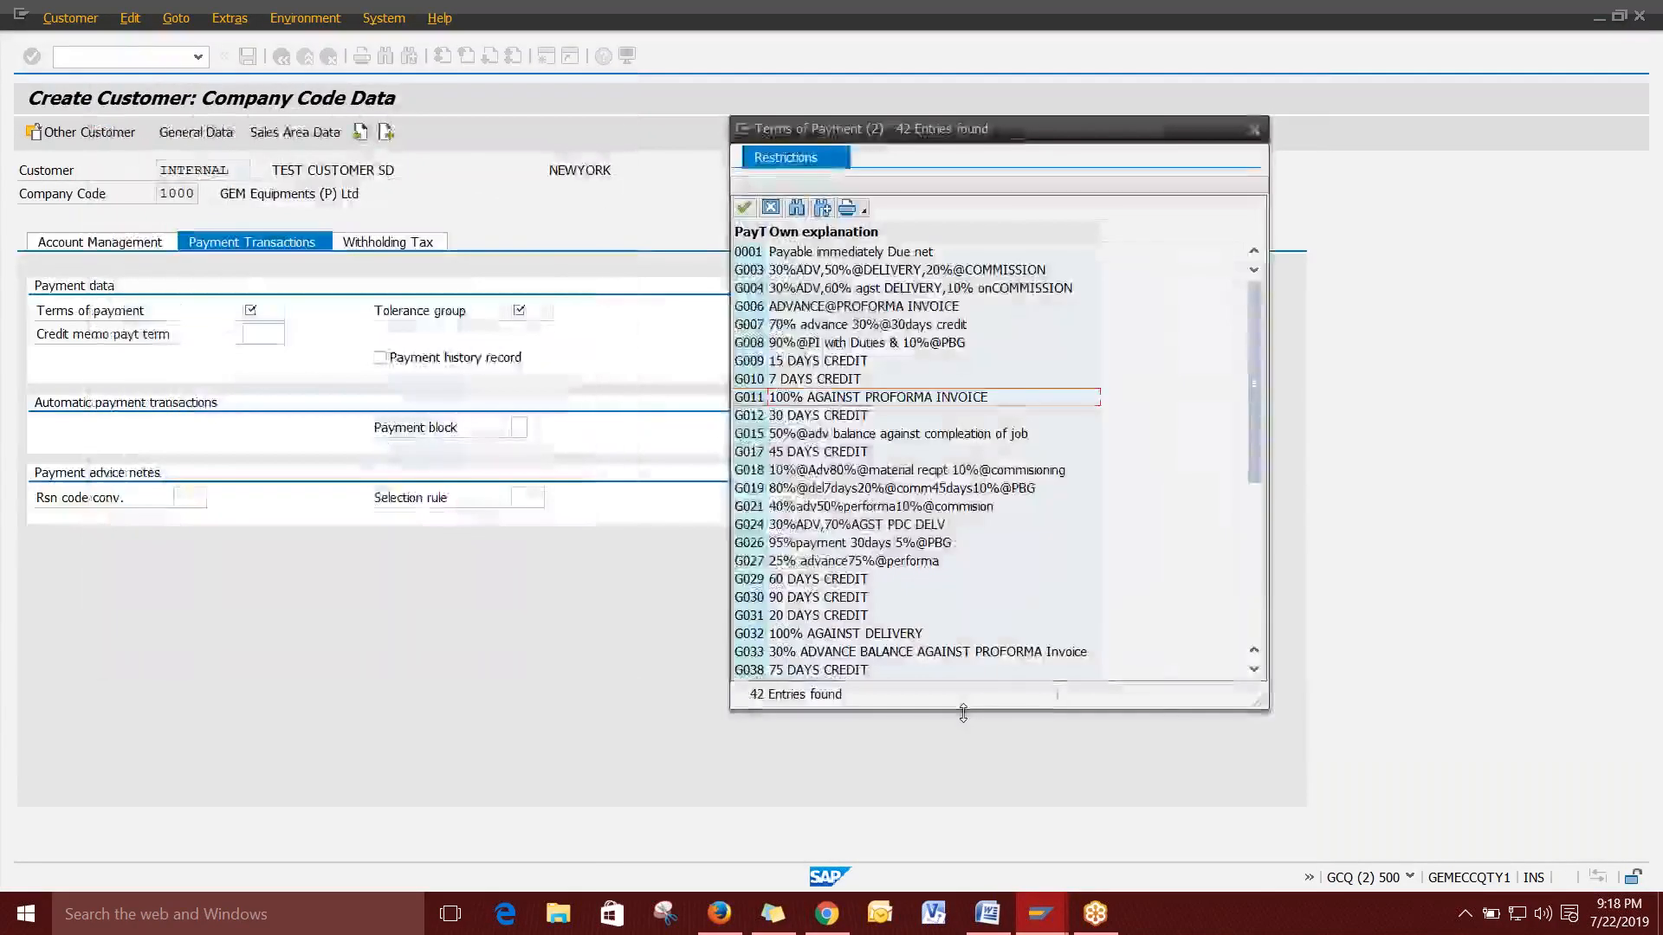
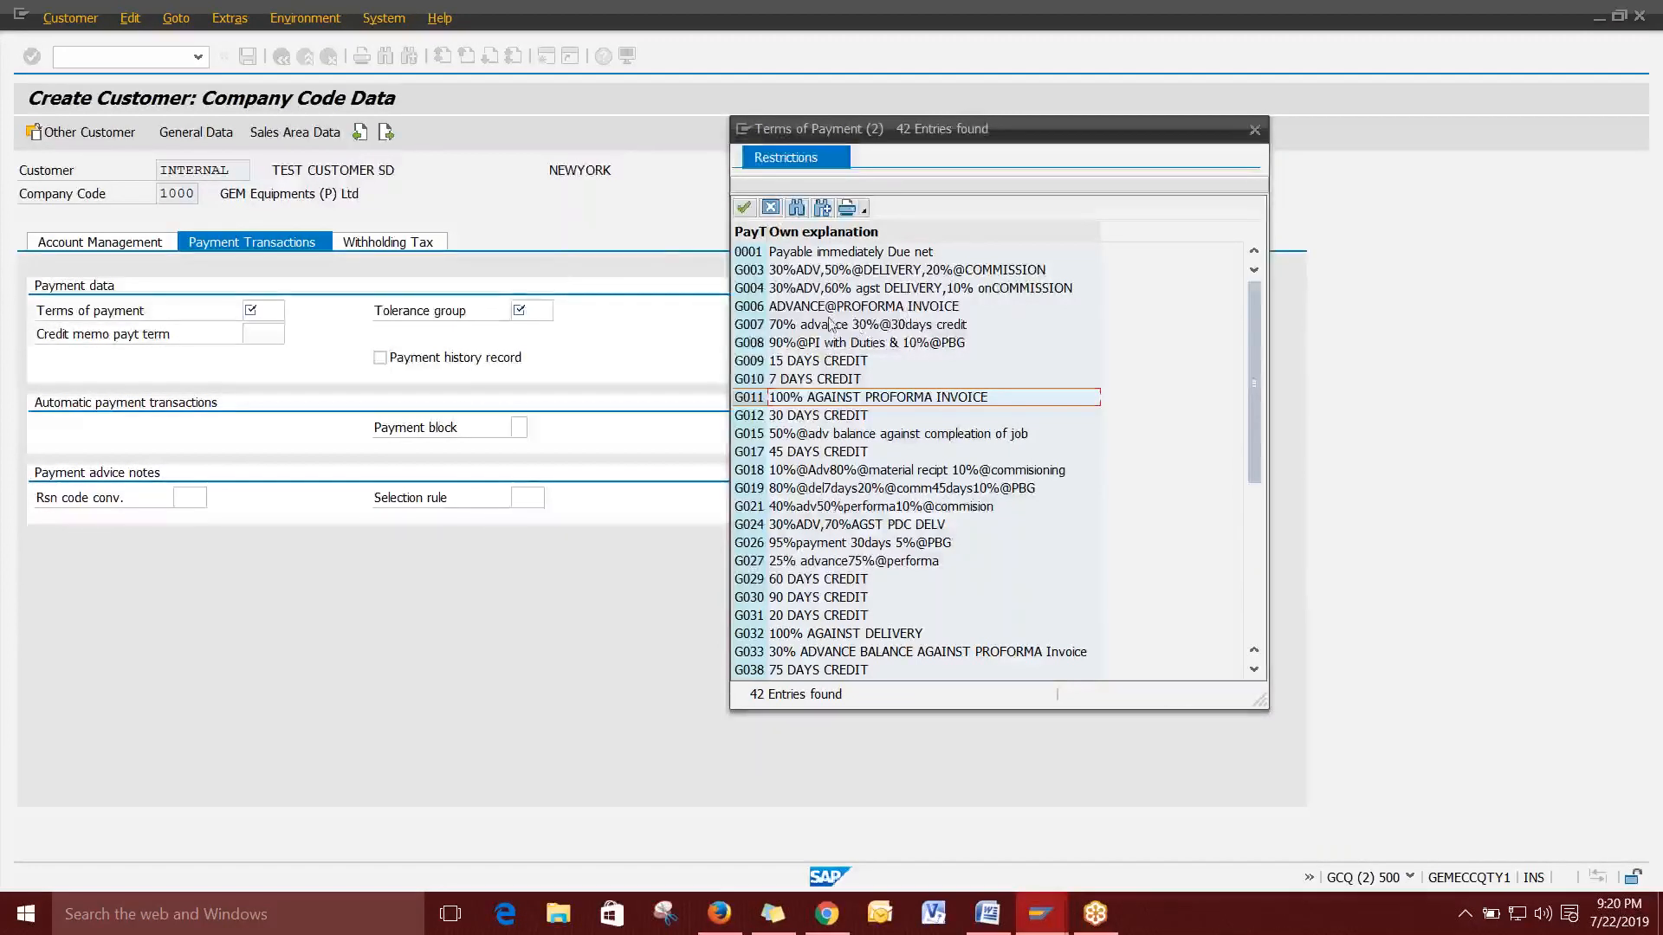
# Browse the payment terms list, marking 100% AGAINST DELIVERY and ADVANCE@PROFORMA INVOICE.
pyautogui.scroll(-1, 939, 426)
pyautogui.scroll(-3, 940, 427)
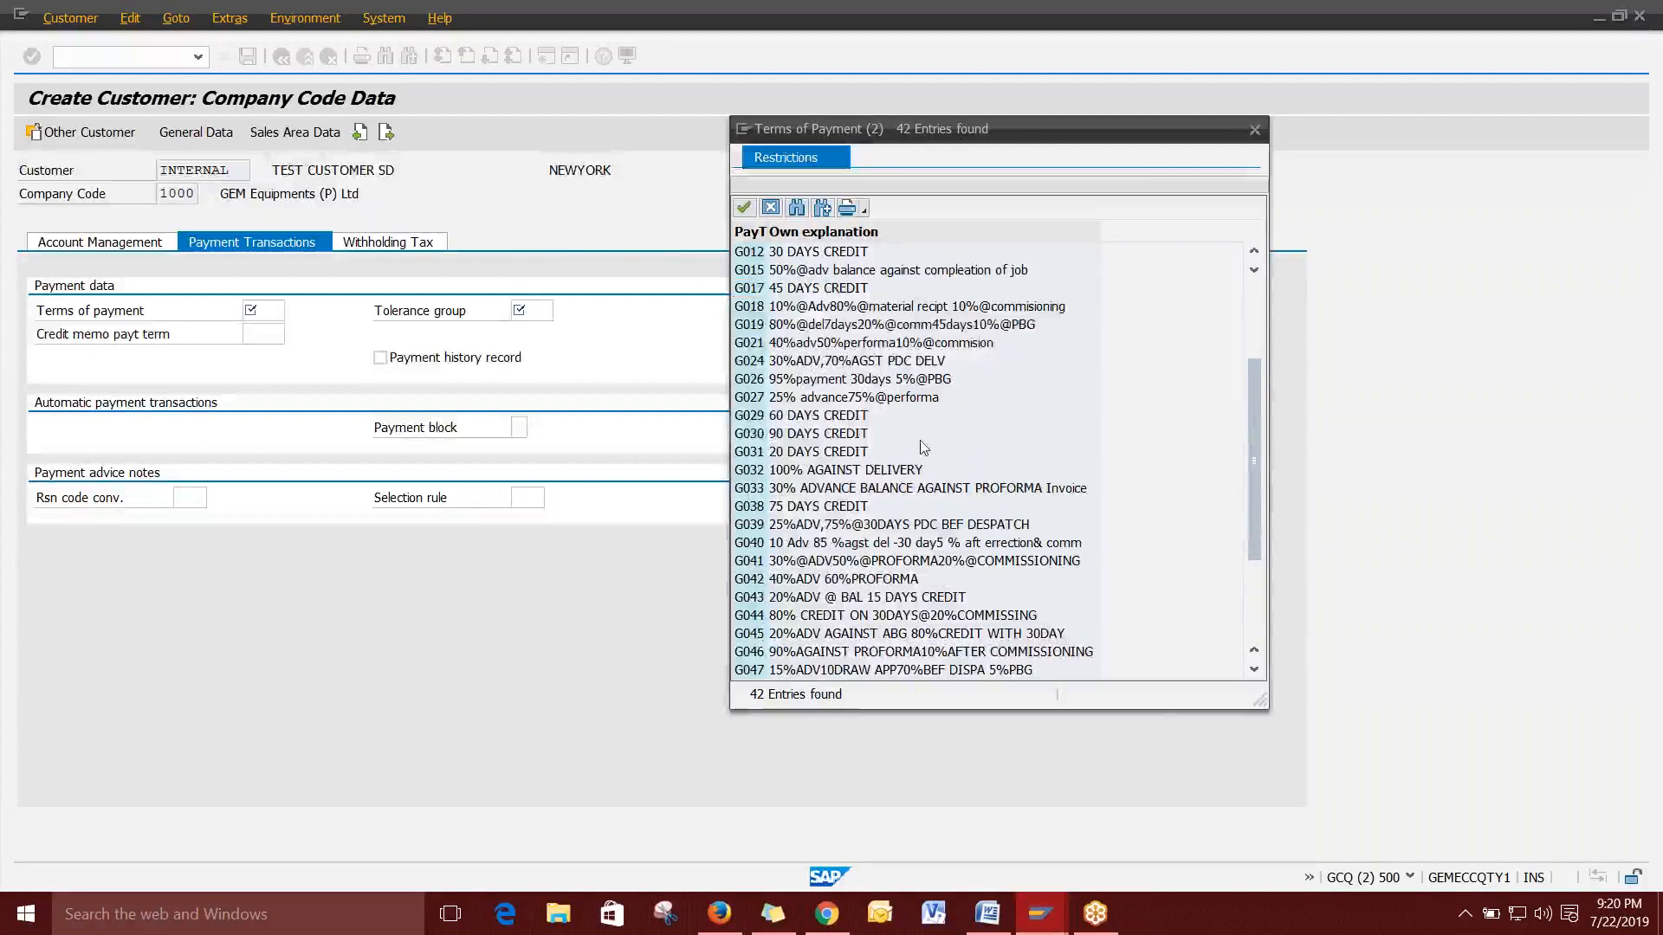
pyautogui.scroll(3, 921, 450)
pyautogui.scroll(-3, 921, 451)
pyautogui.click(870, 472)
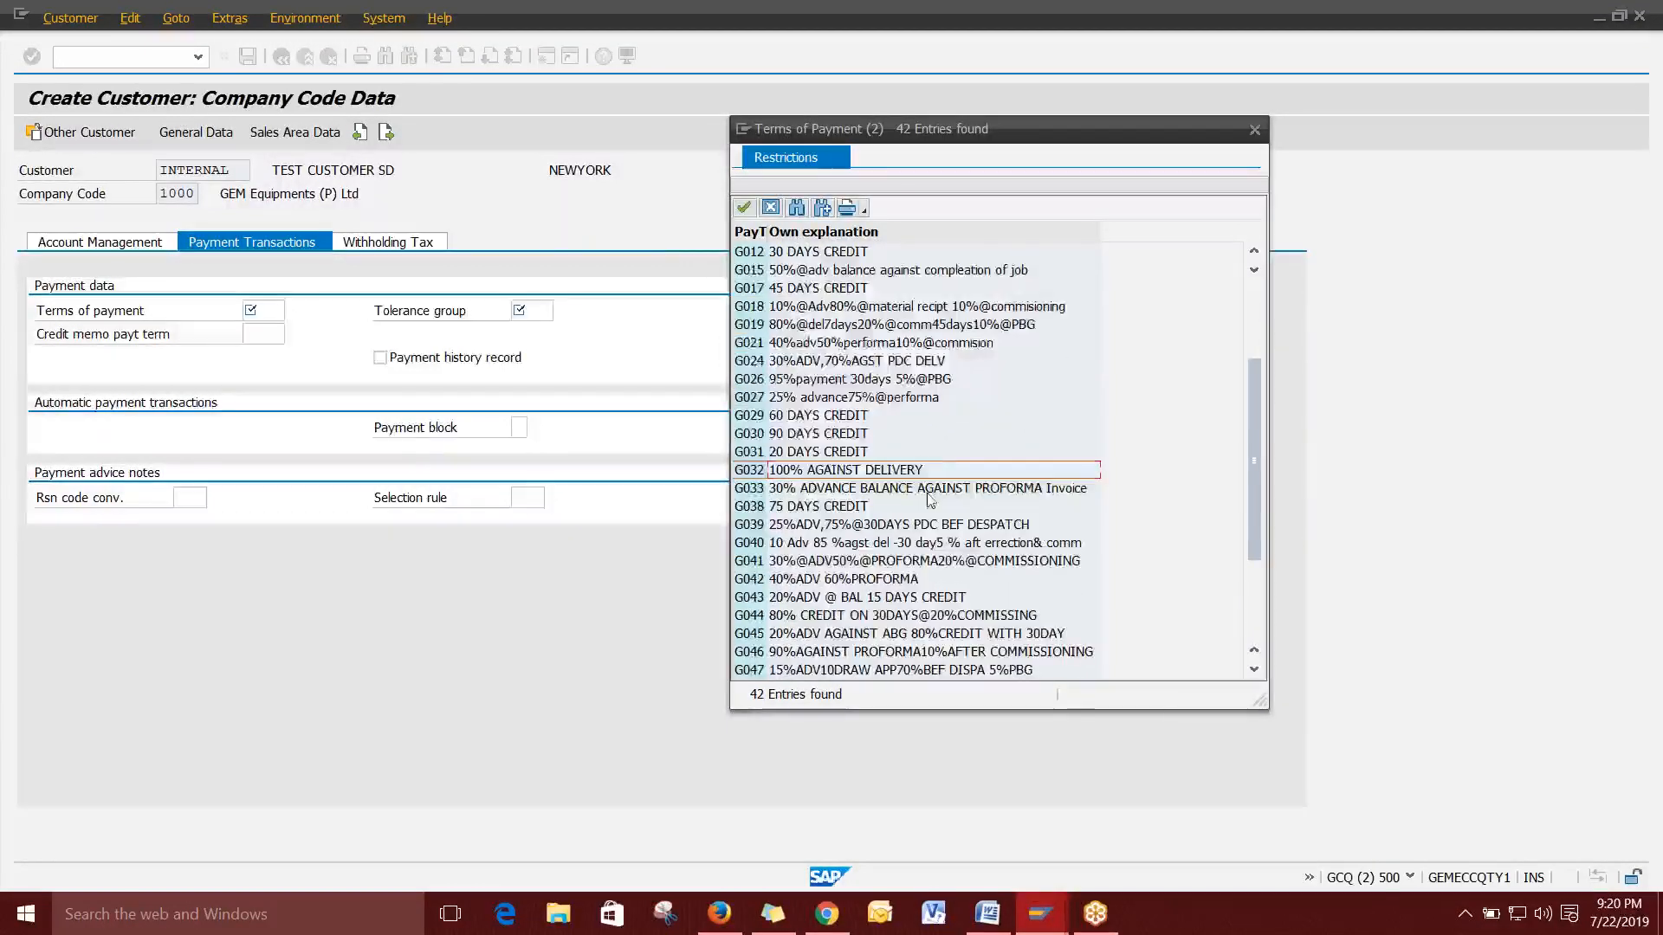
pyautogui.scroll(3, 896, 448)
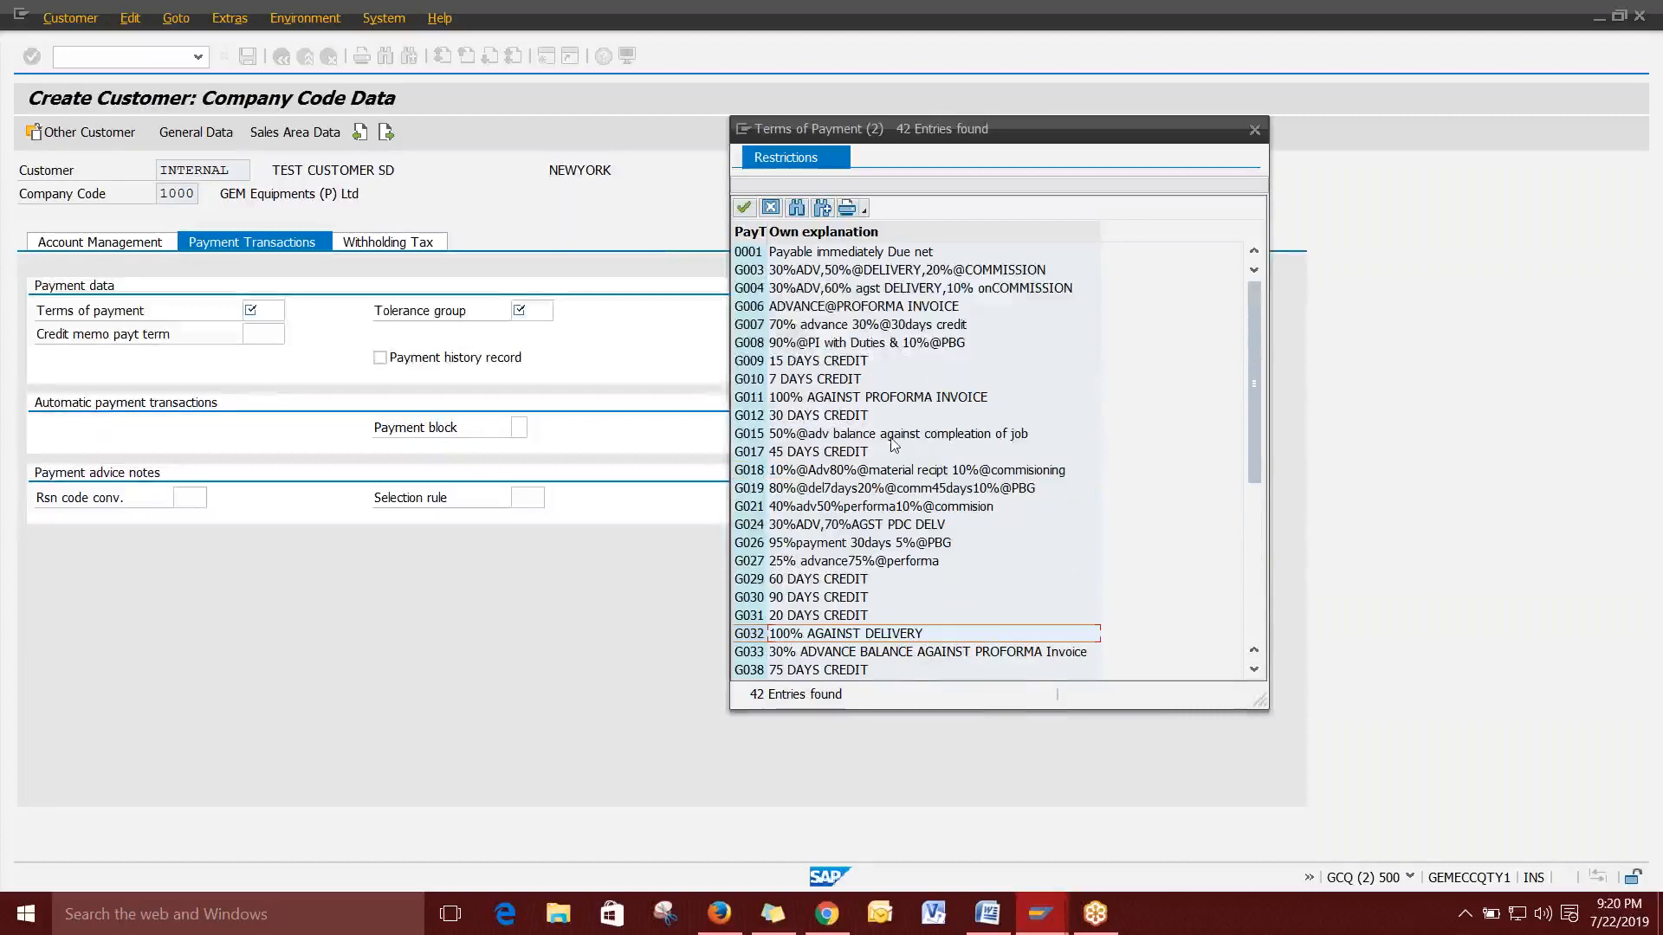
pyautogui.click(833, 307)
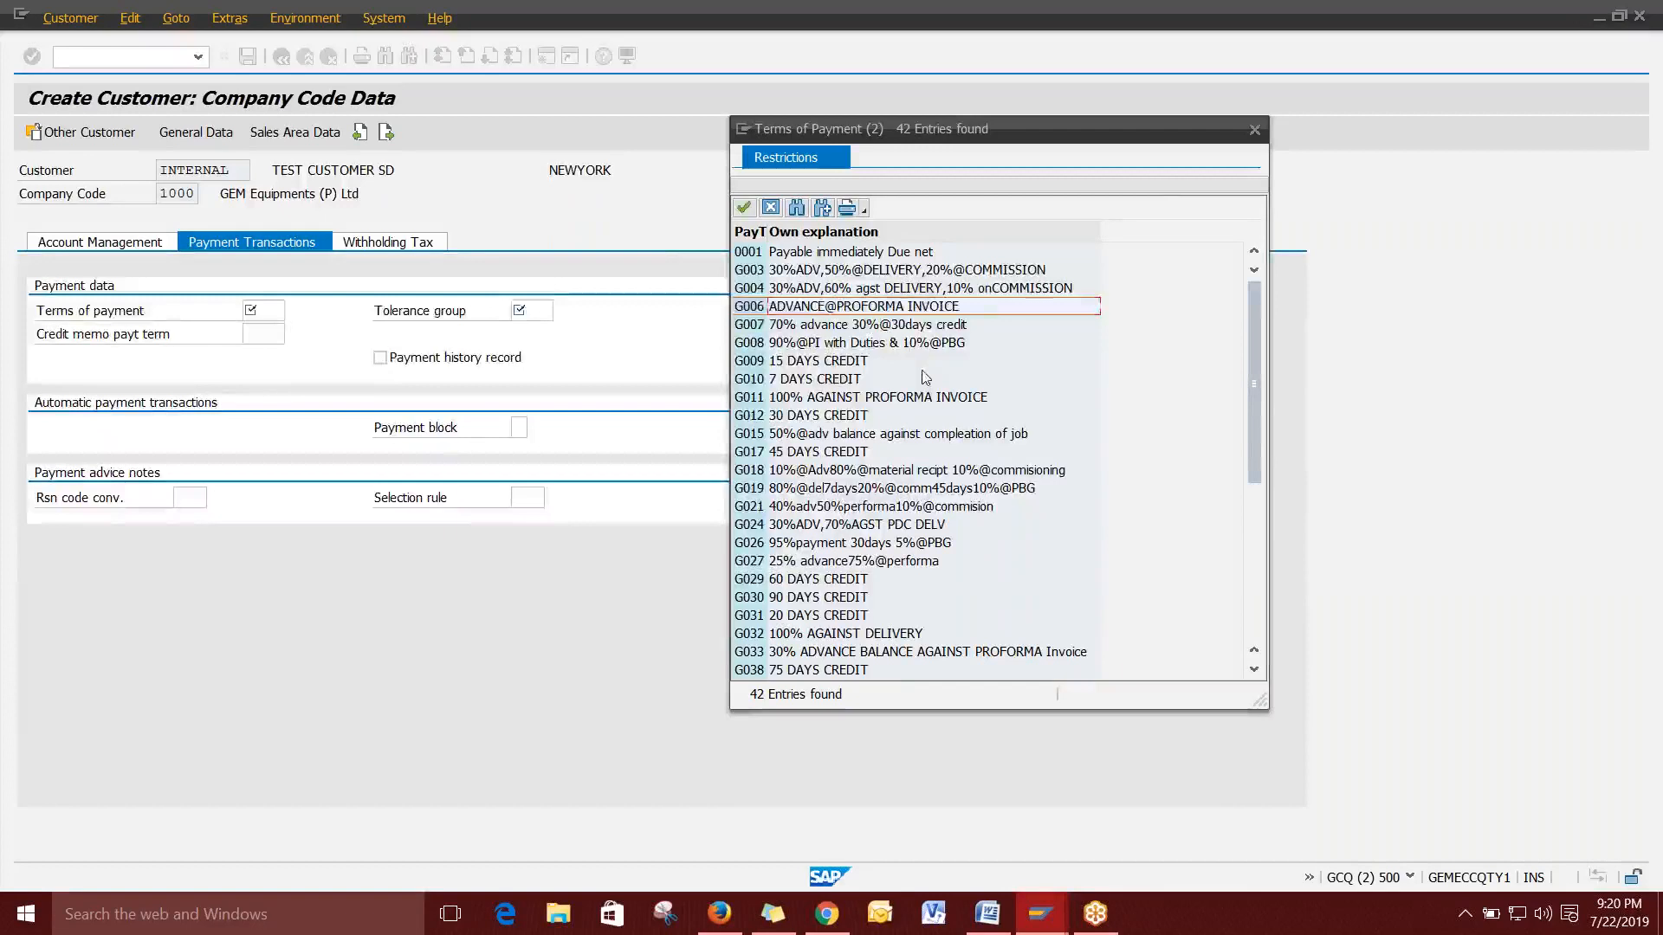
# In Word, add the lines 'customer order value --> 20 lakhs' and '2nd order value --> 20 lakhs'.
pyautogui.click(990, 925)
pyautogui.press('Return')
pyautogui.press('Return')
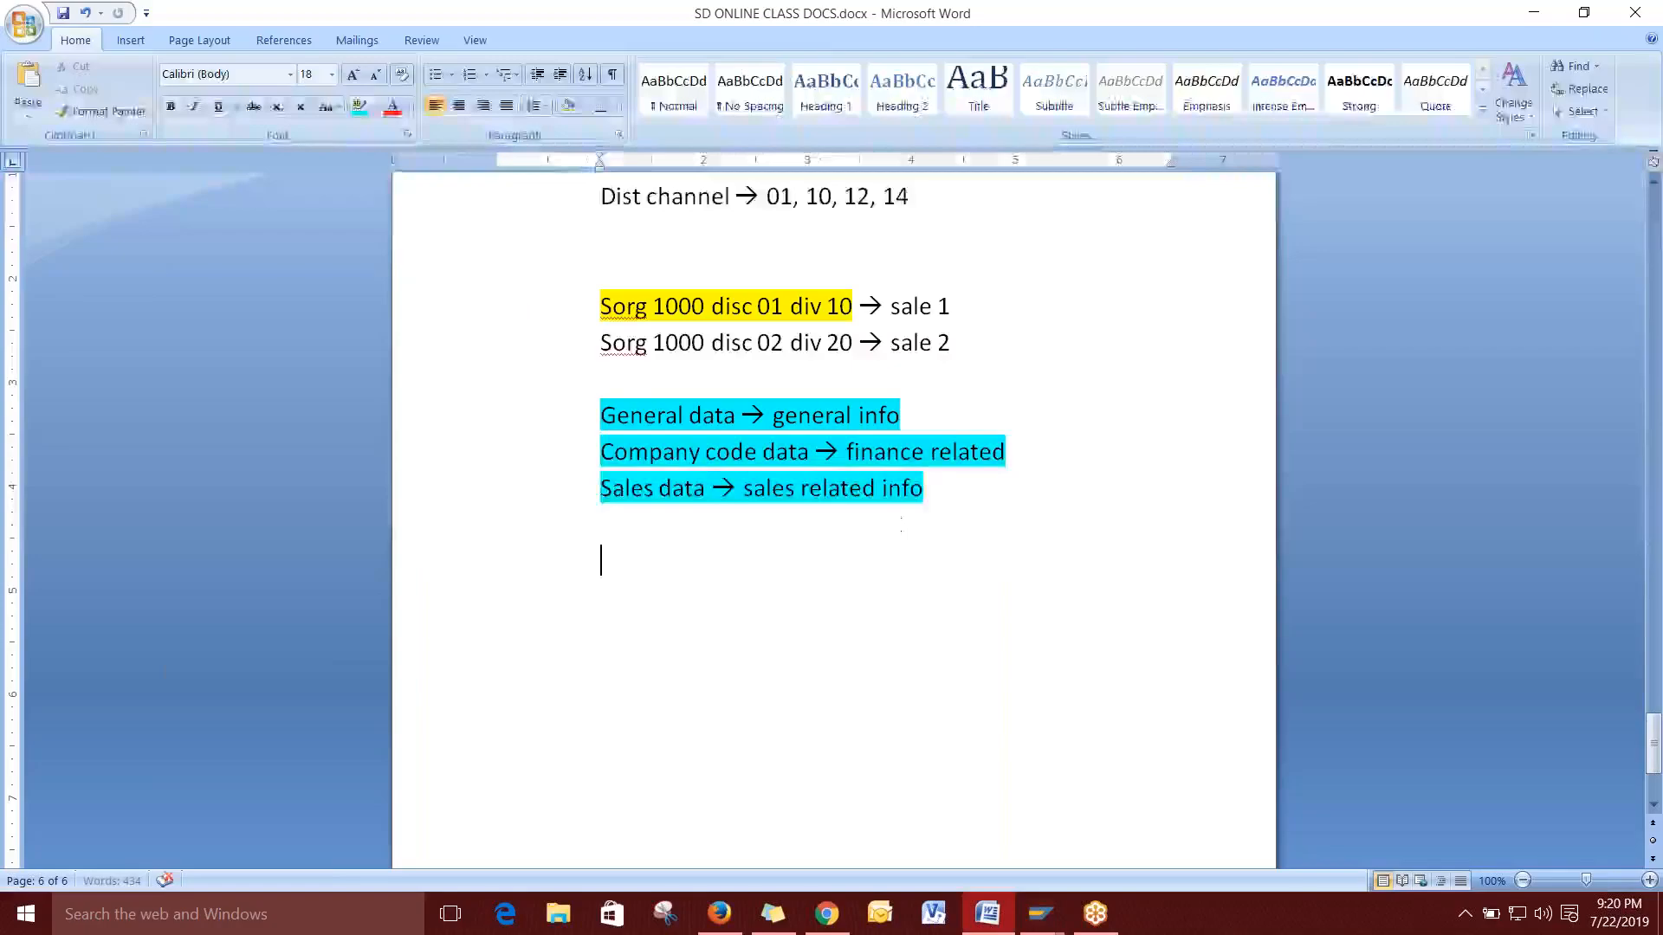
pyautogui.write('custome')
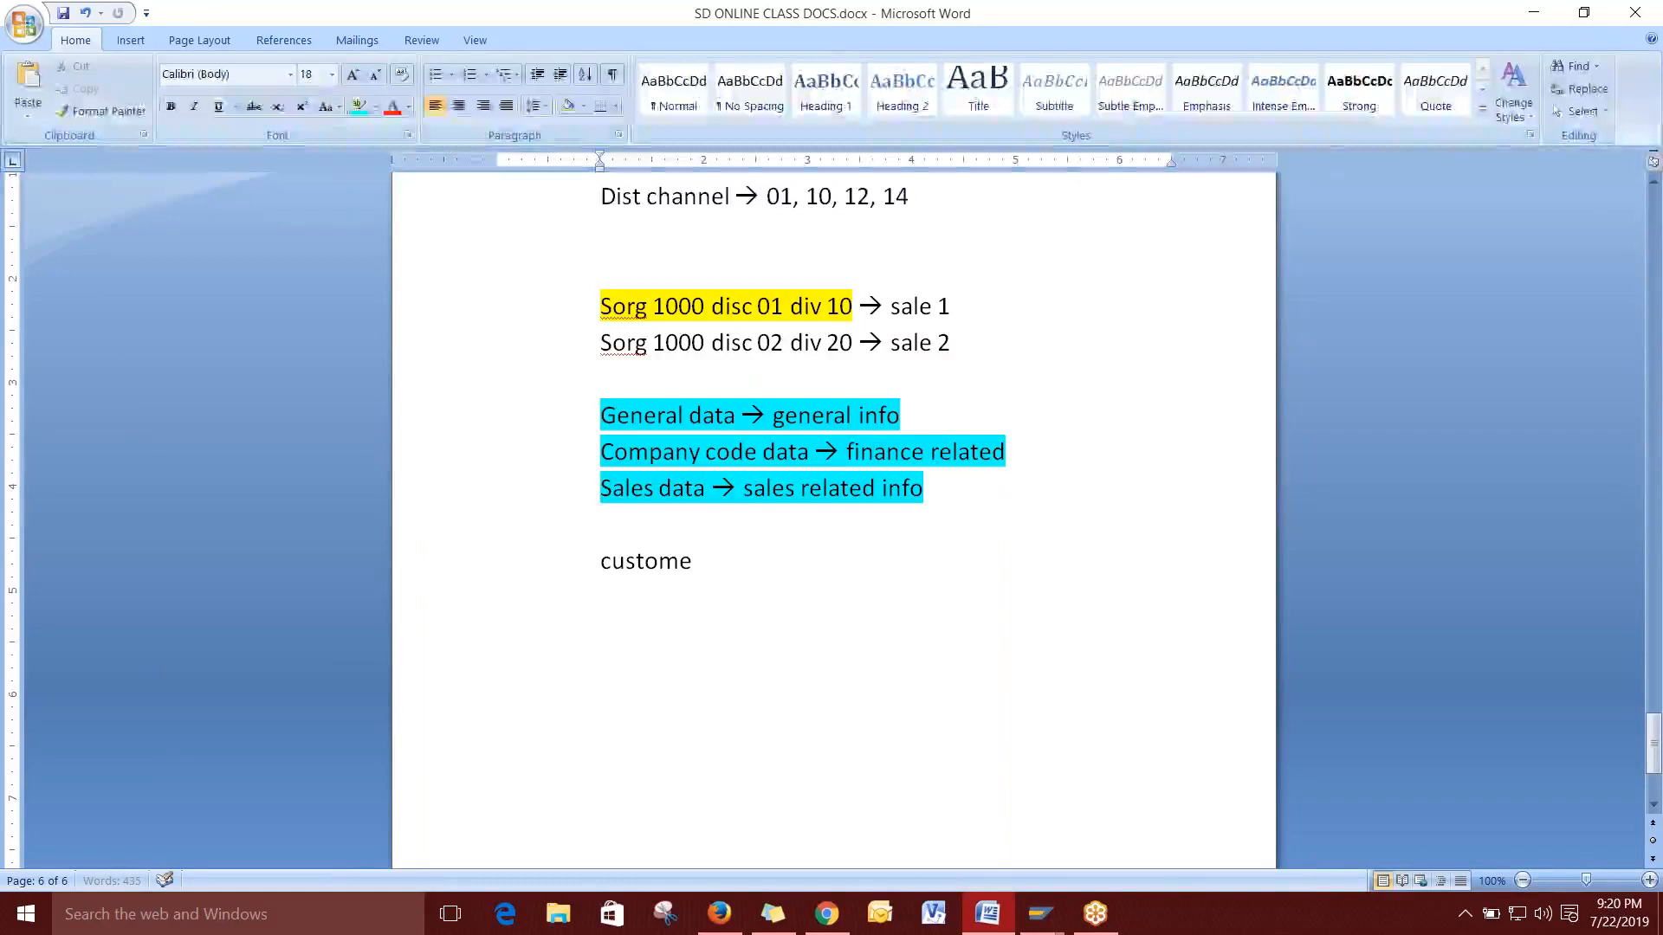
pyautogui.write('r order ')
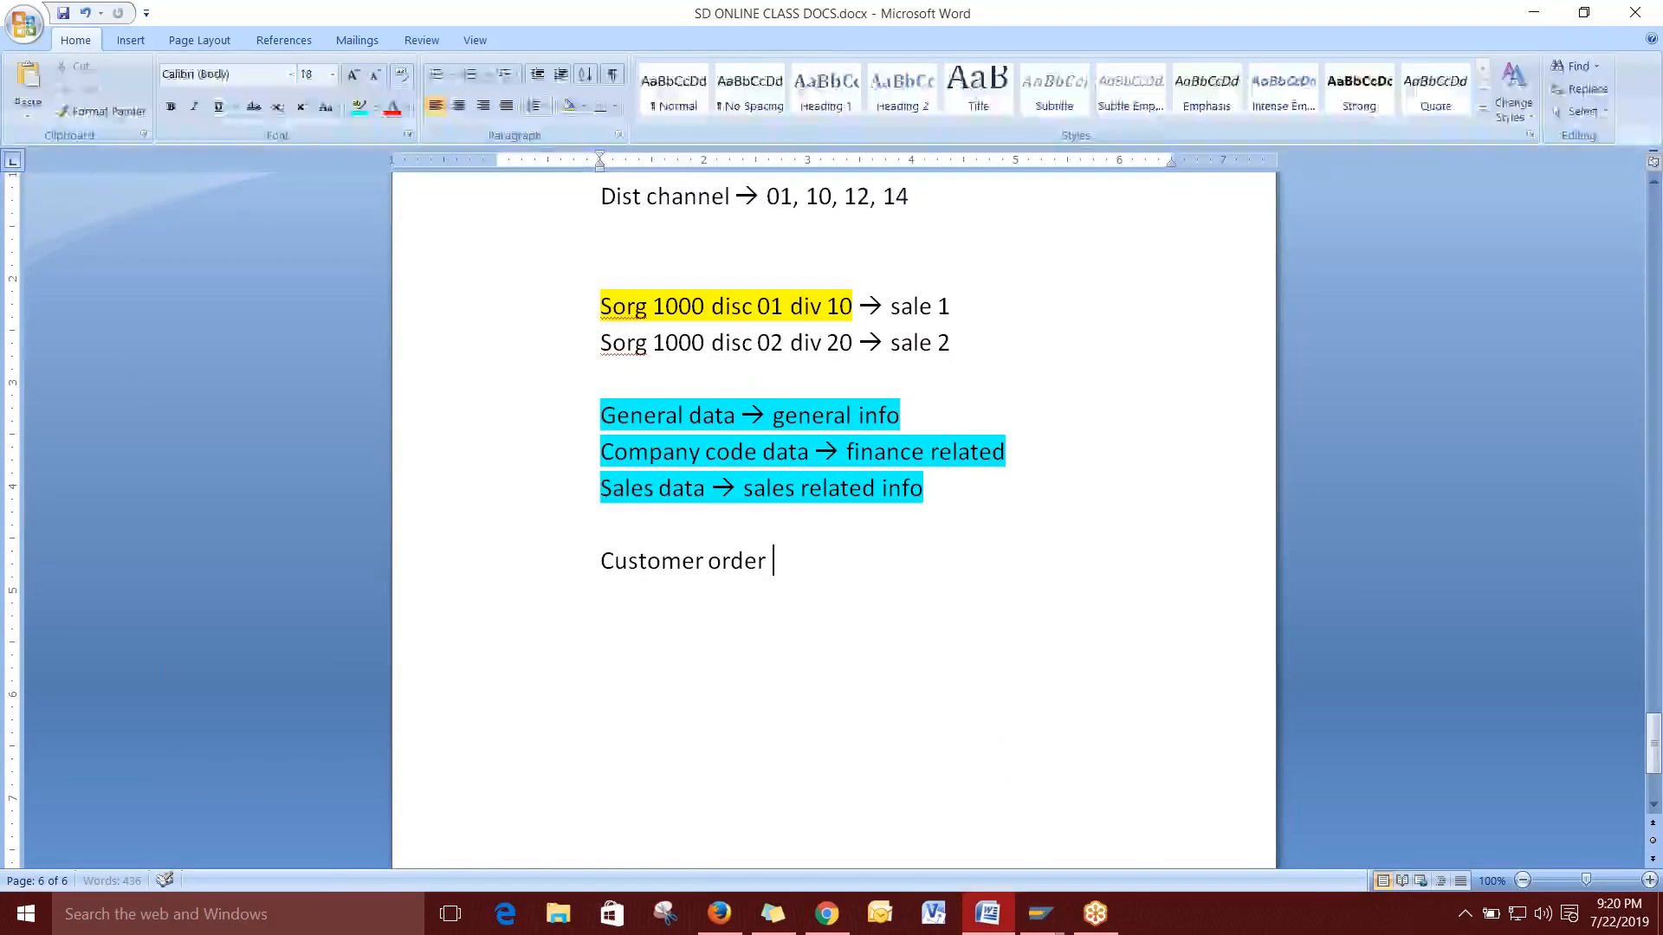
pyautogui.write('value --')
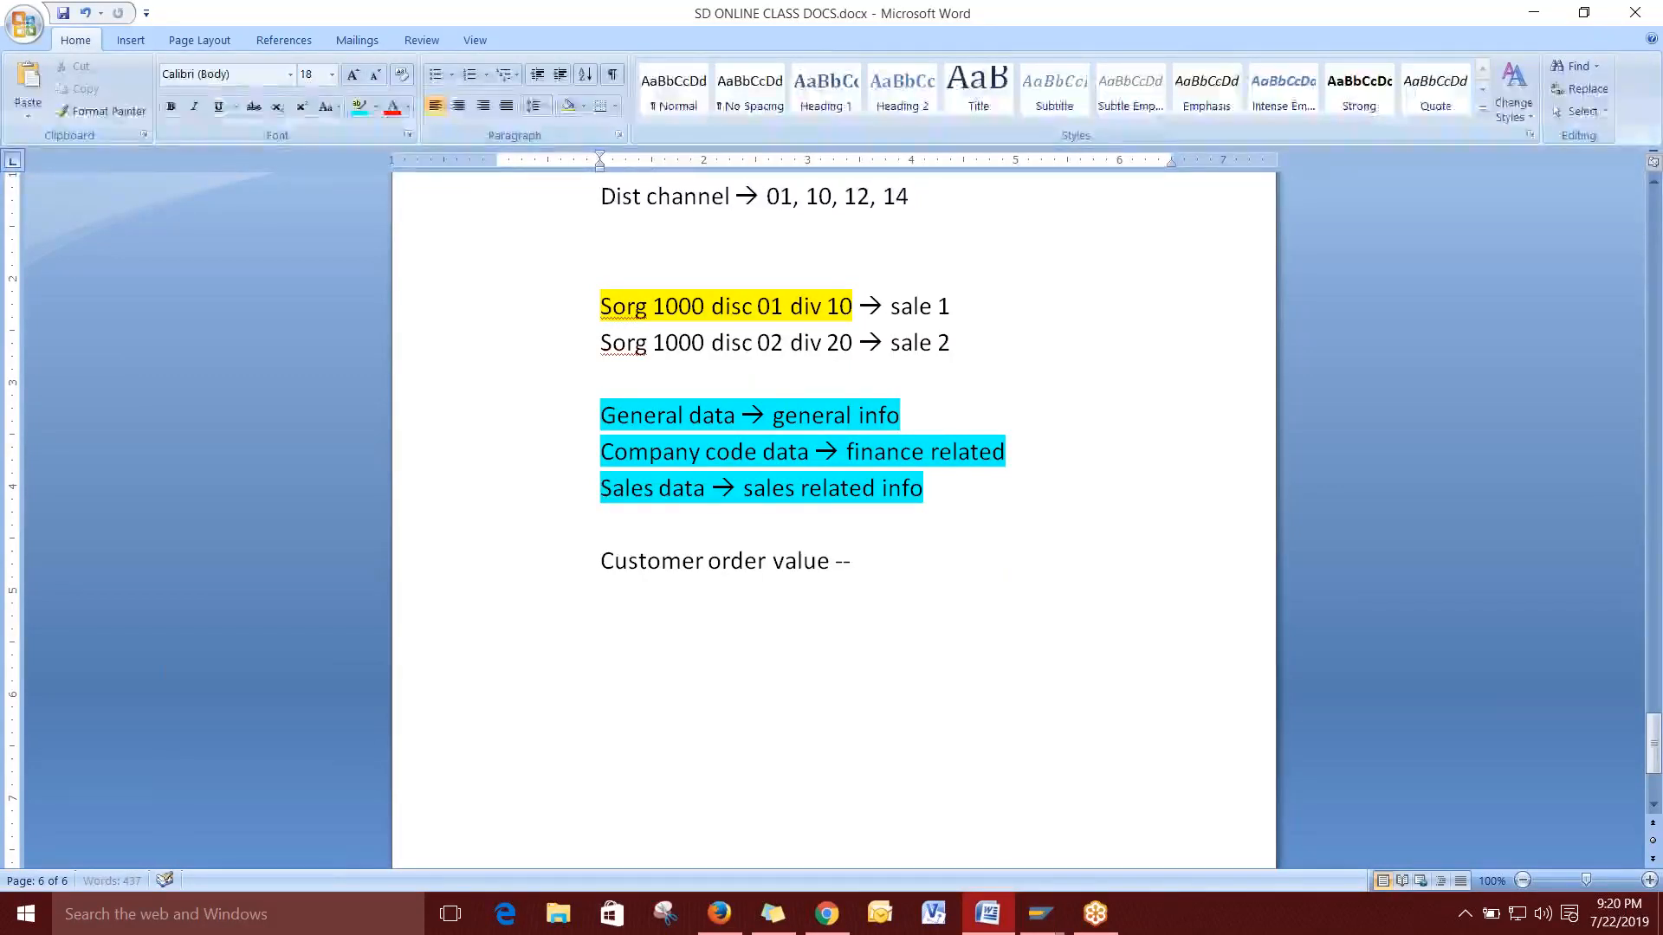
pyautogui.write('> 20 lakhs')
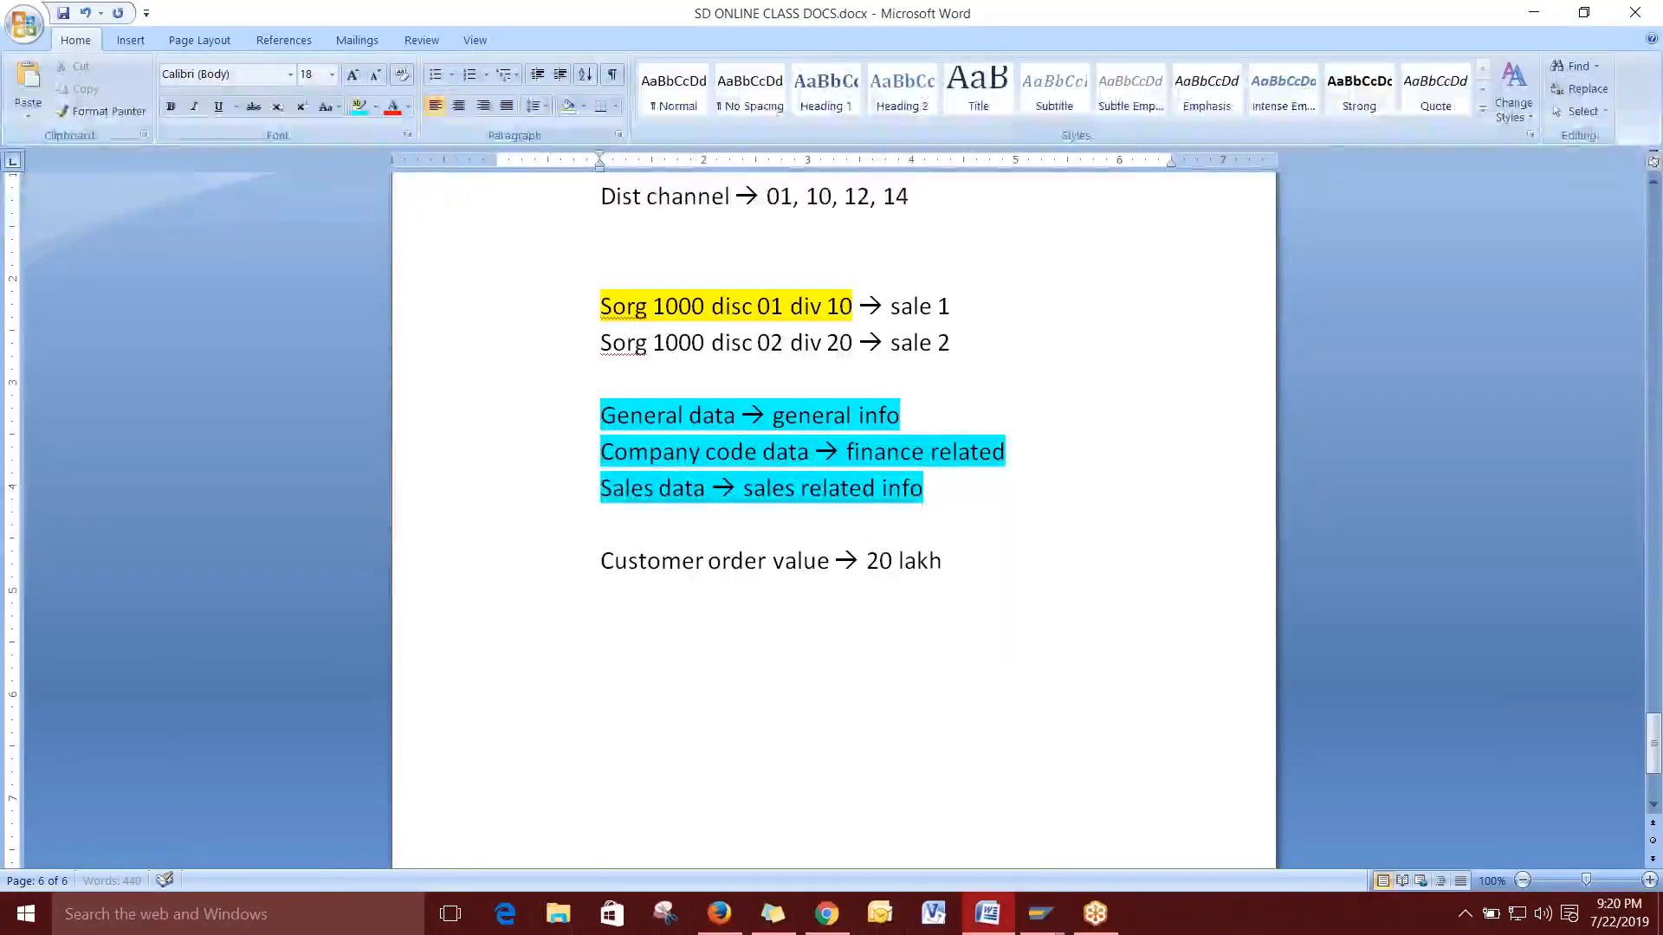
pyautogui.press('Return')
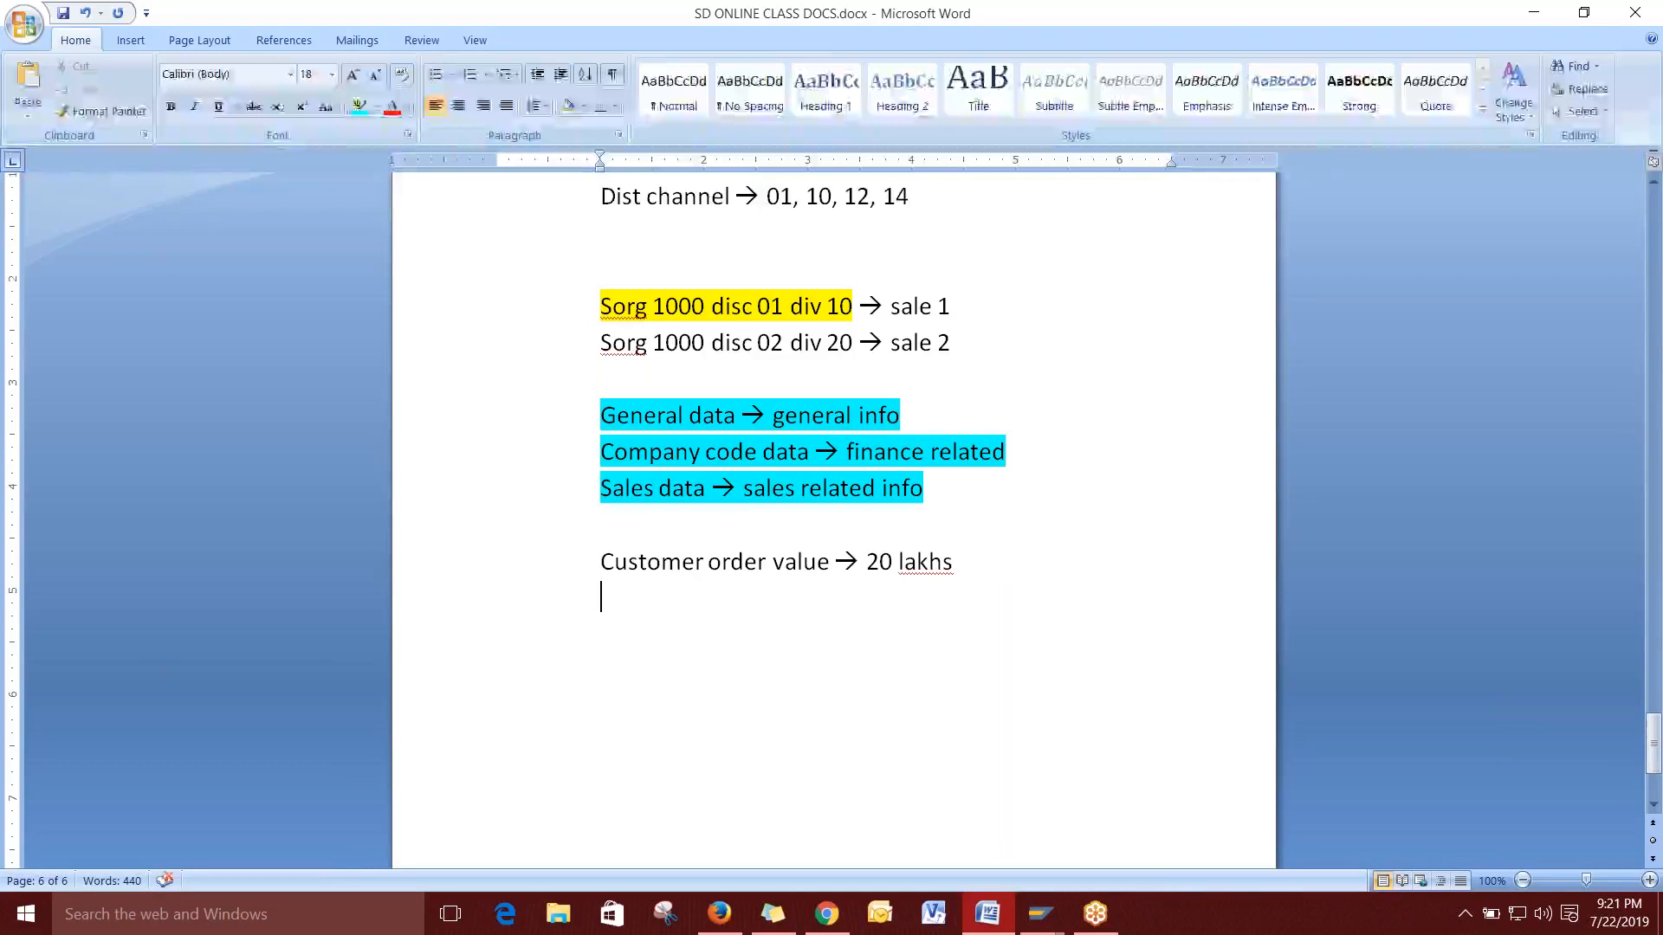
pyautogui.write('2nd order val')
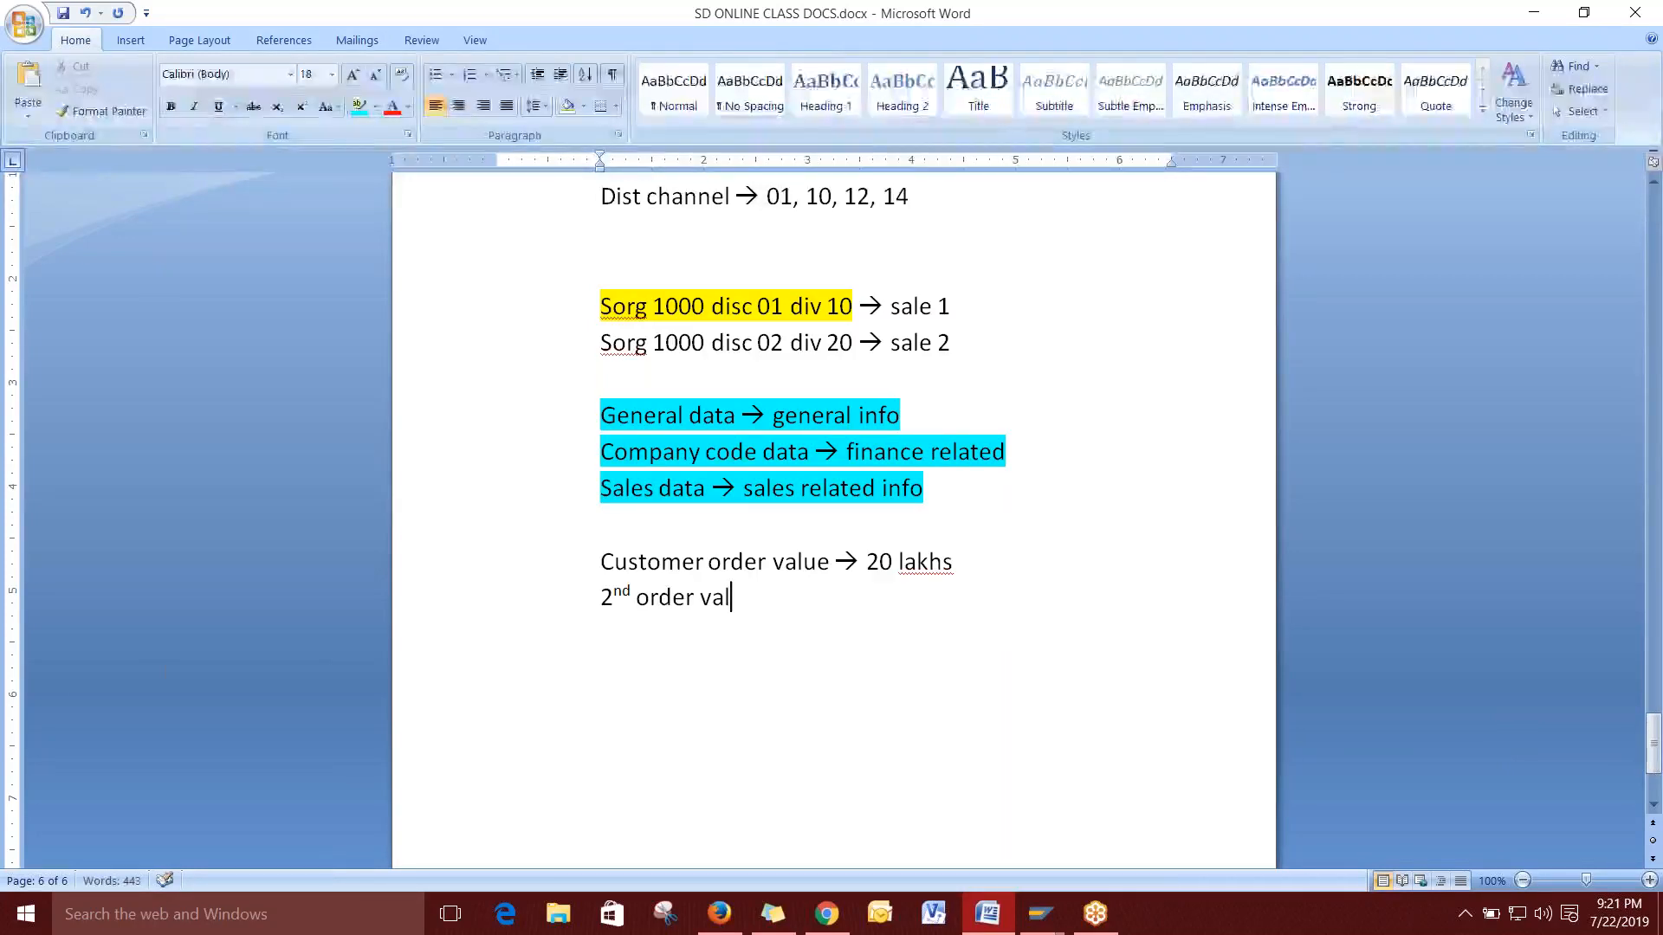
pyautogui.write('ue -->')
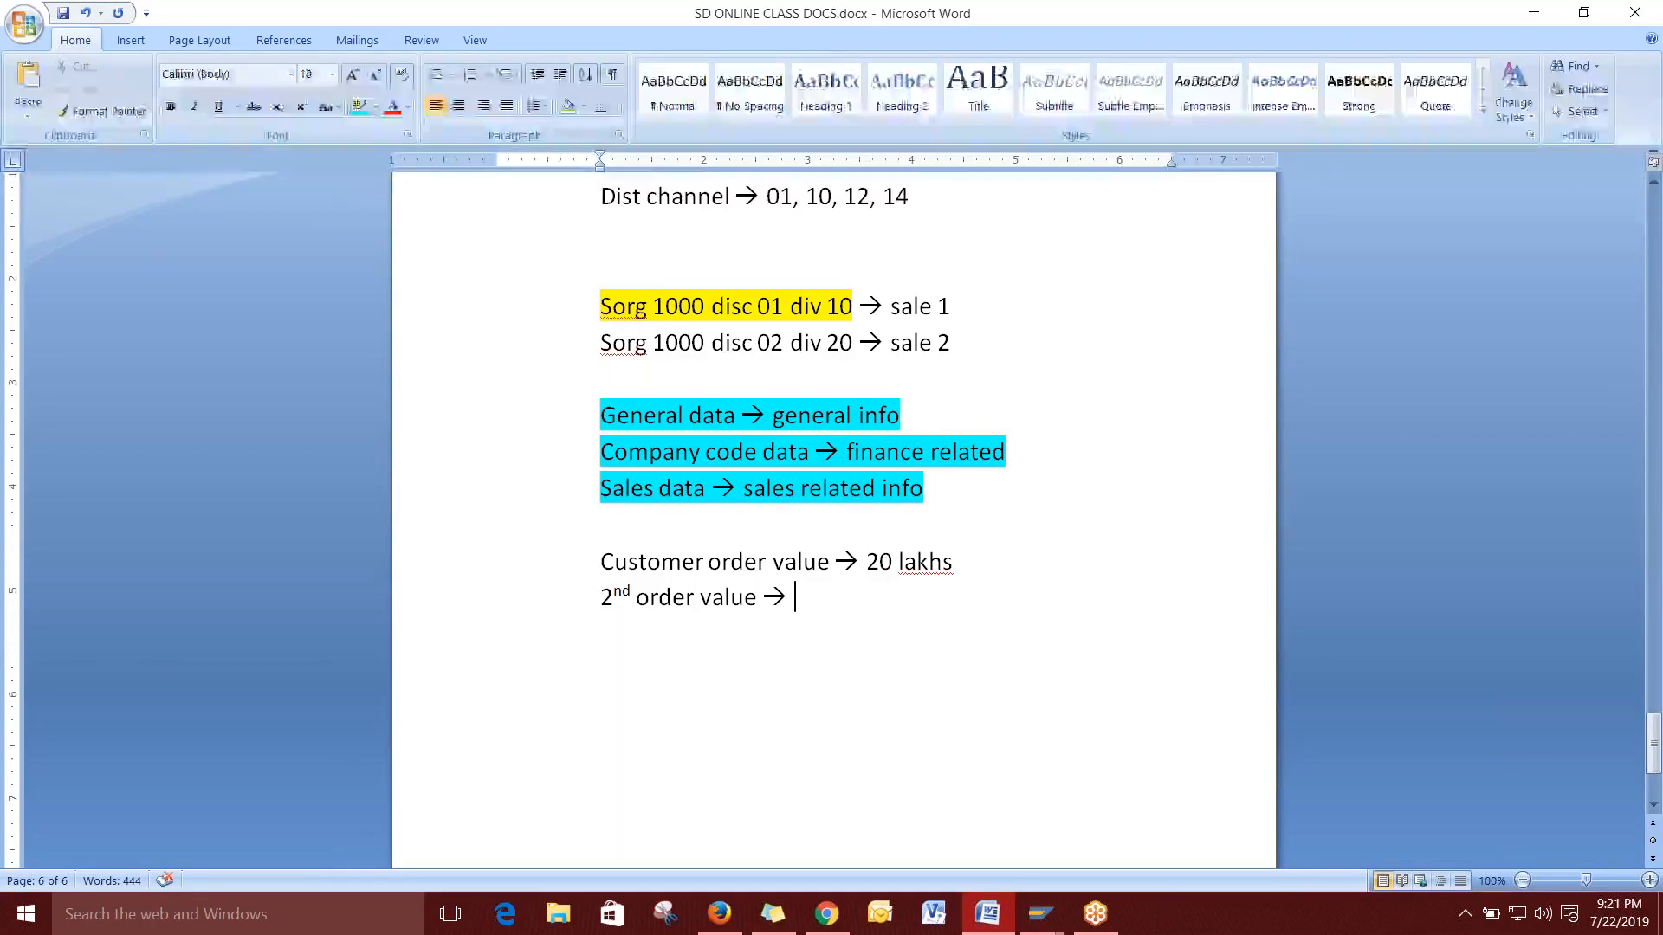
pyautogui.write('20 lakhs')
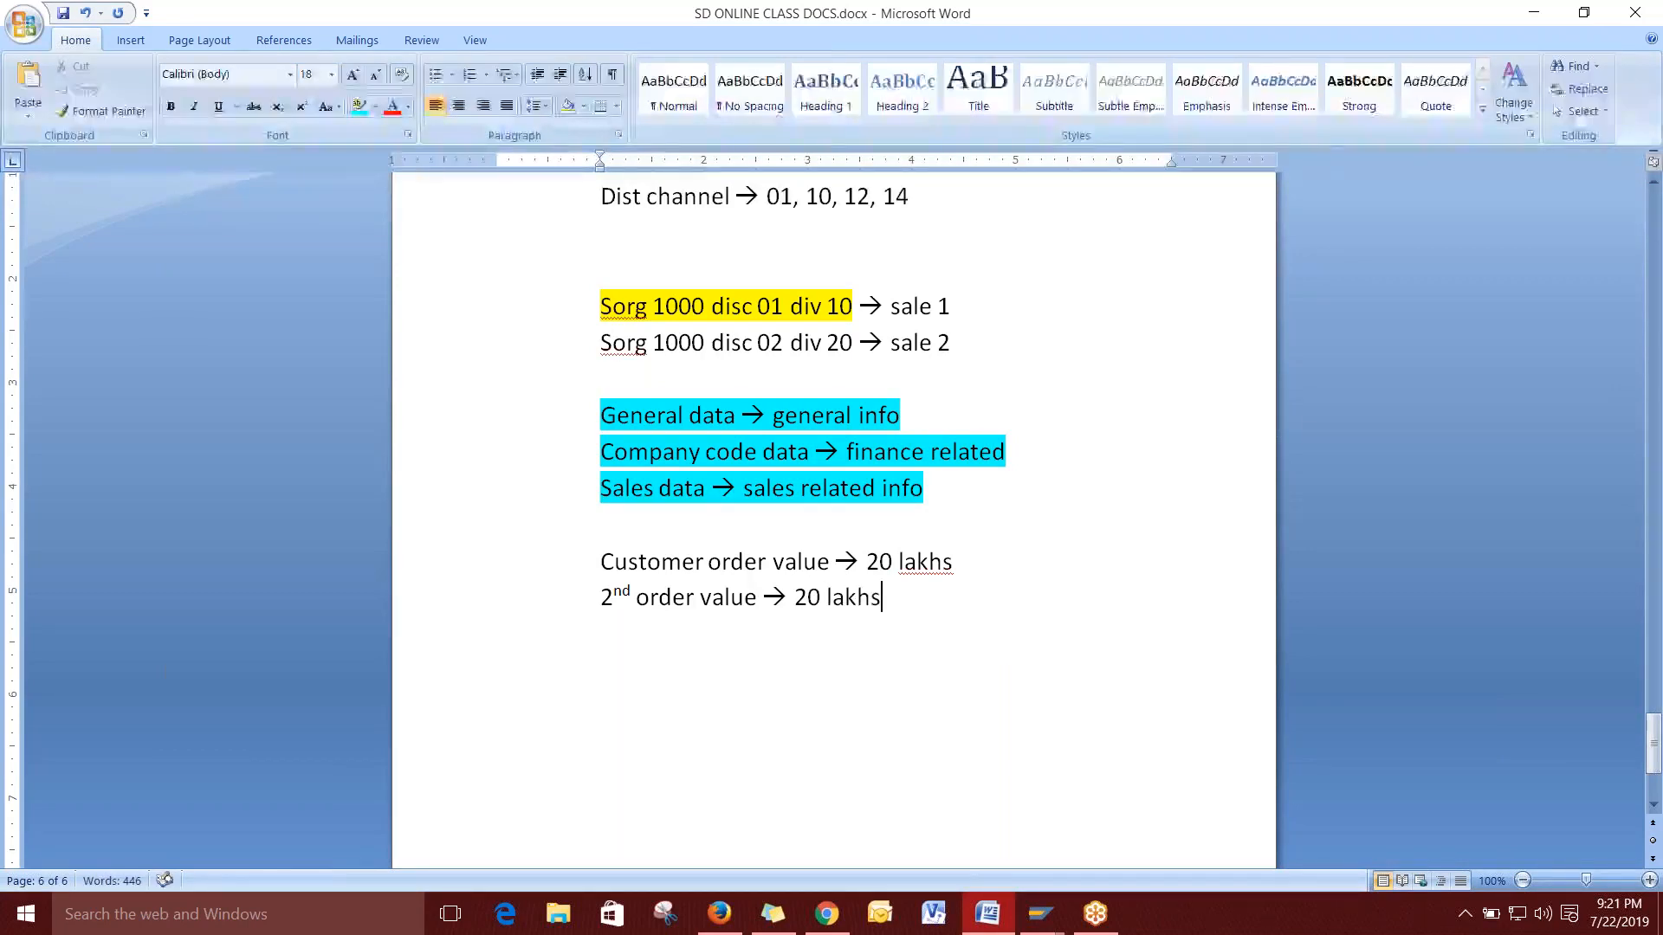
# Append '1st day' and '7th day', and add '3rd order value --> 20 lakhs 15th day'.
pyautogui.click(985, 564)
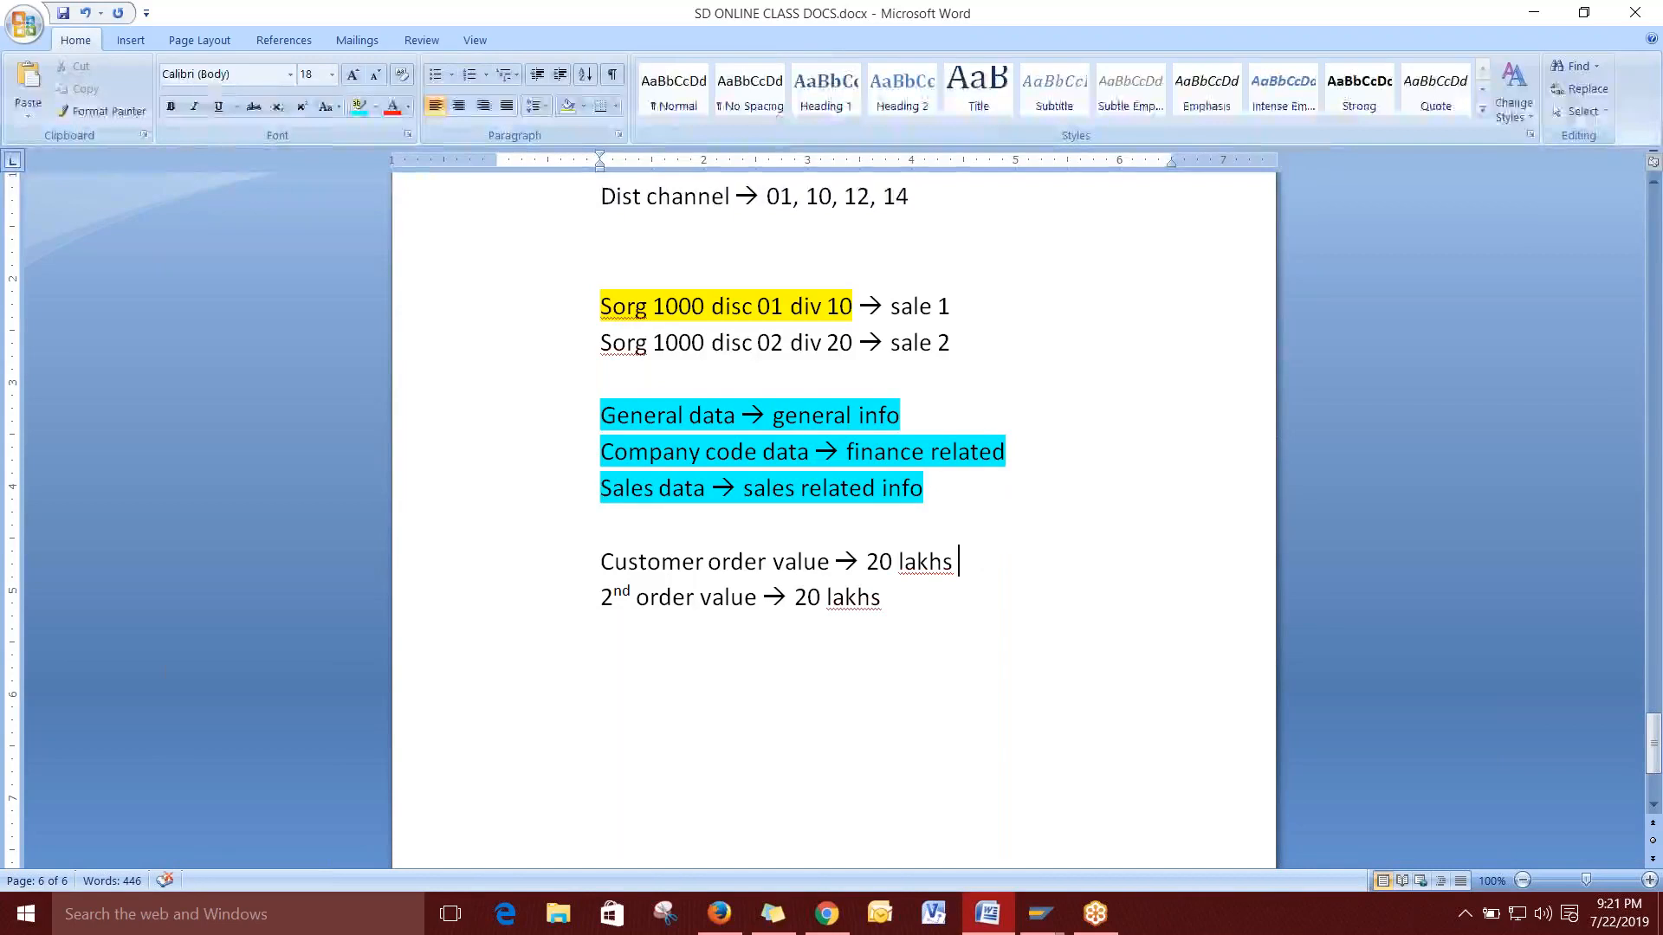
pyautogui.write('1st day')
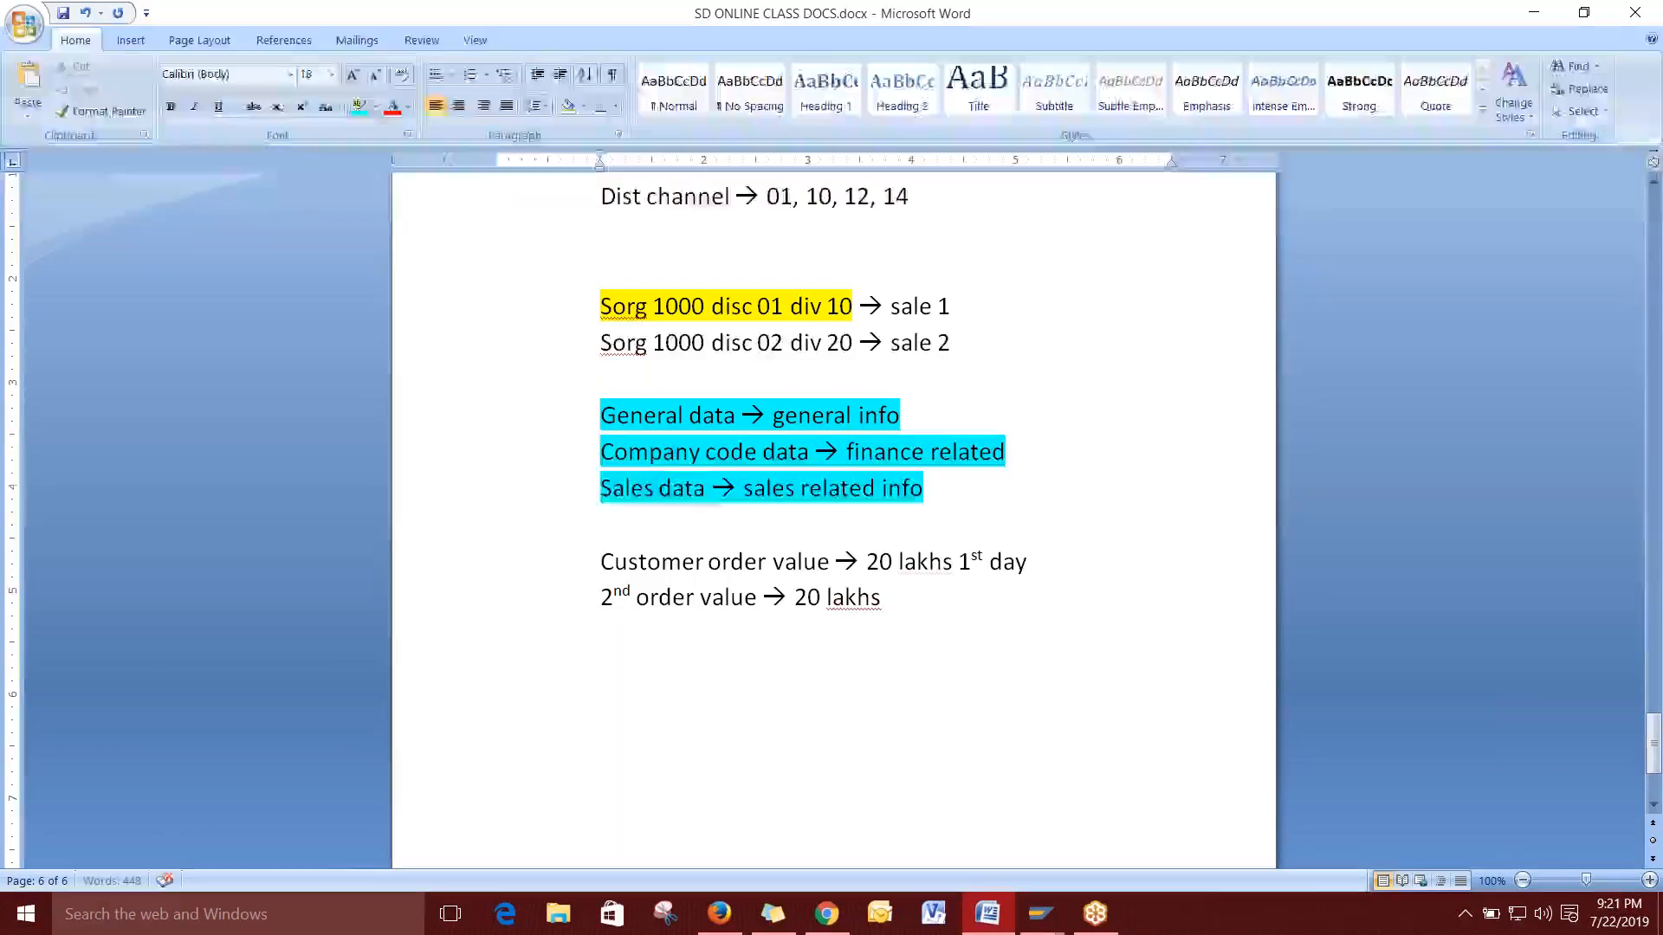
pyautogui.click(965, 599)
pyautogui.write('7th day')
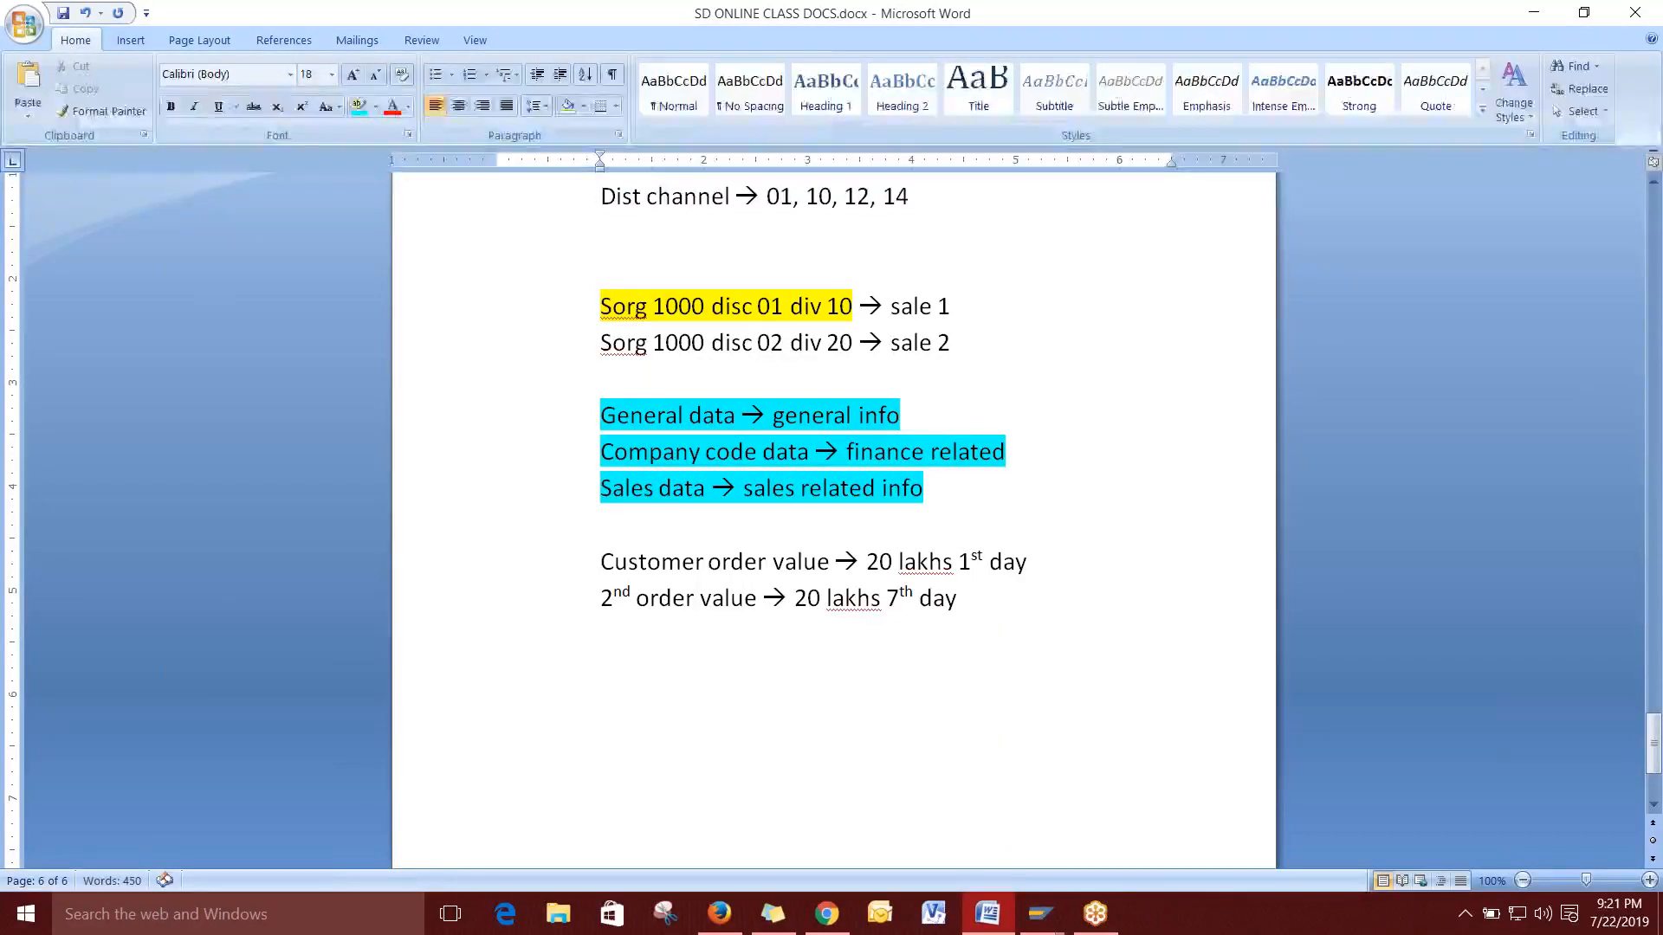
pyautogui.write('3rd or')
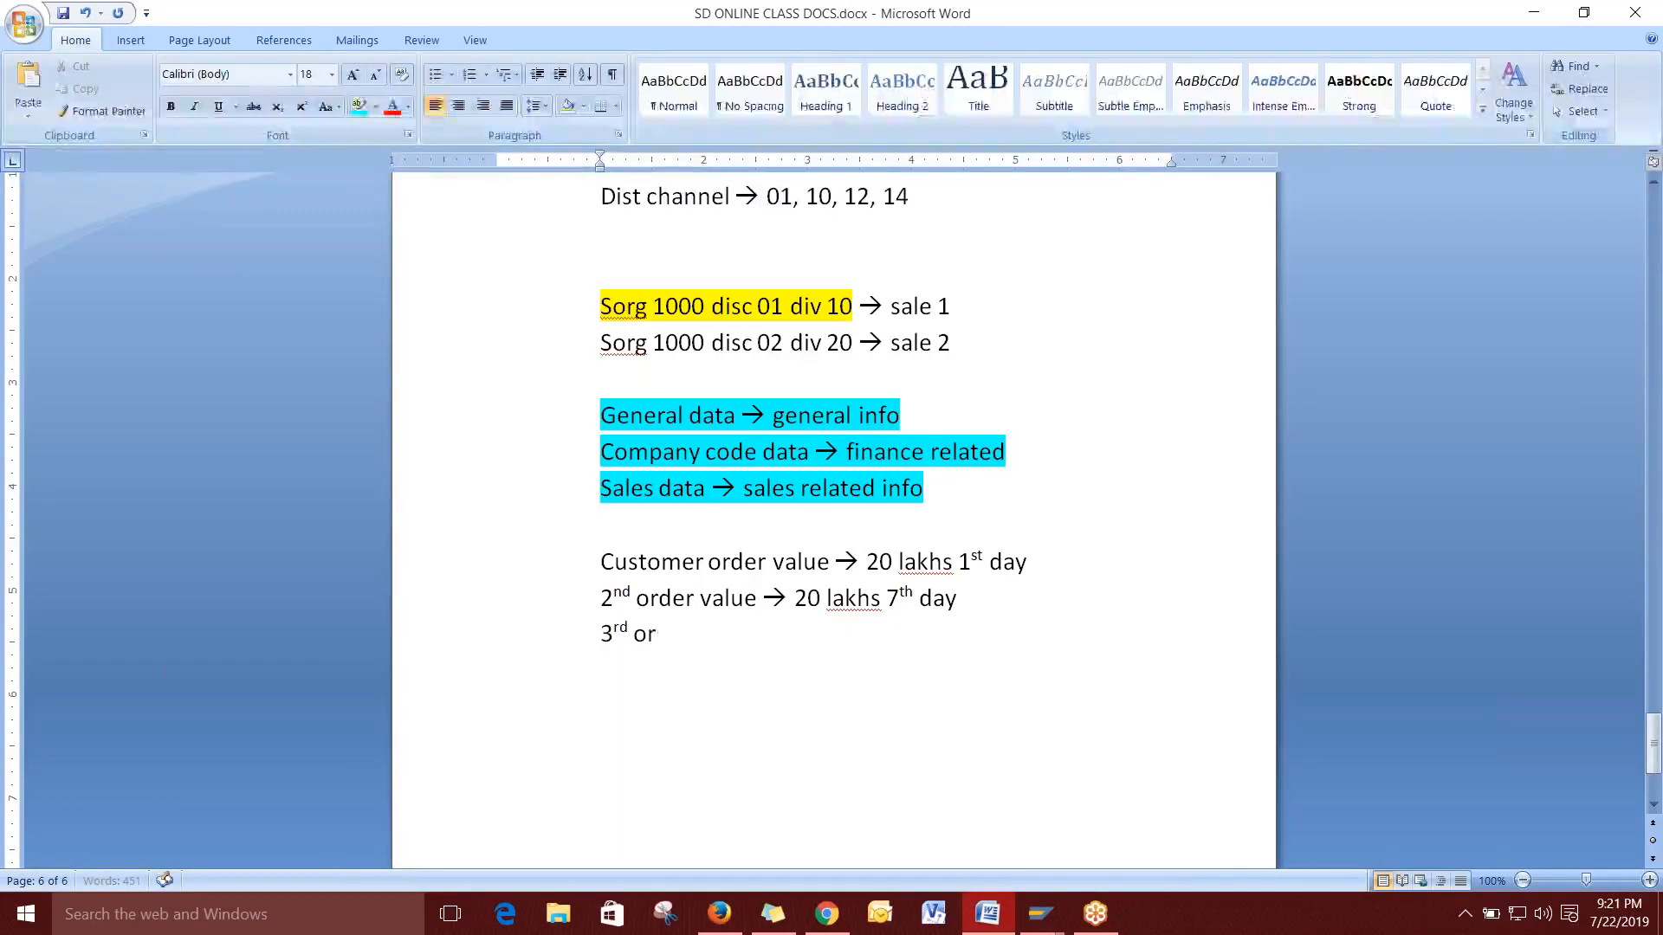
pyautogui.write('der value')
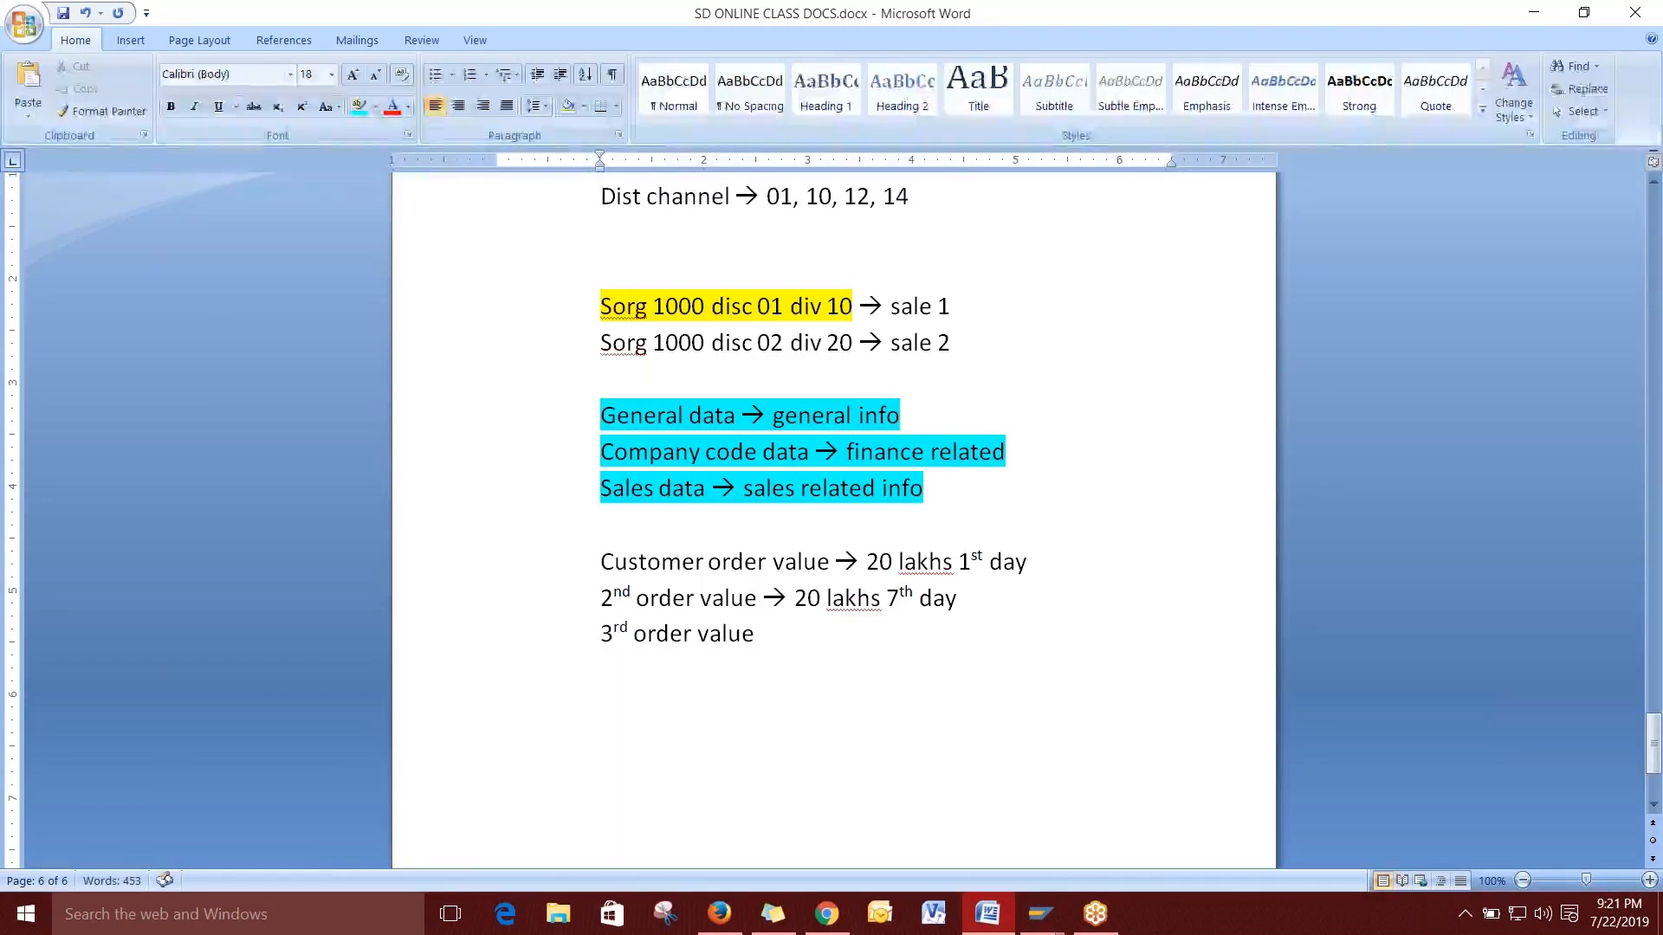
pyautogui.write(' --> 20 lakhs')
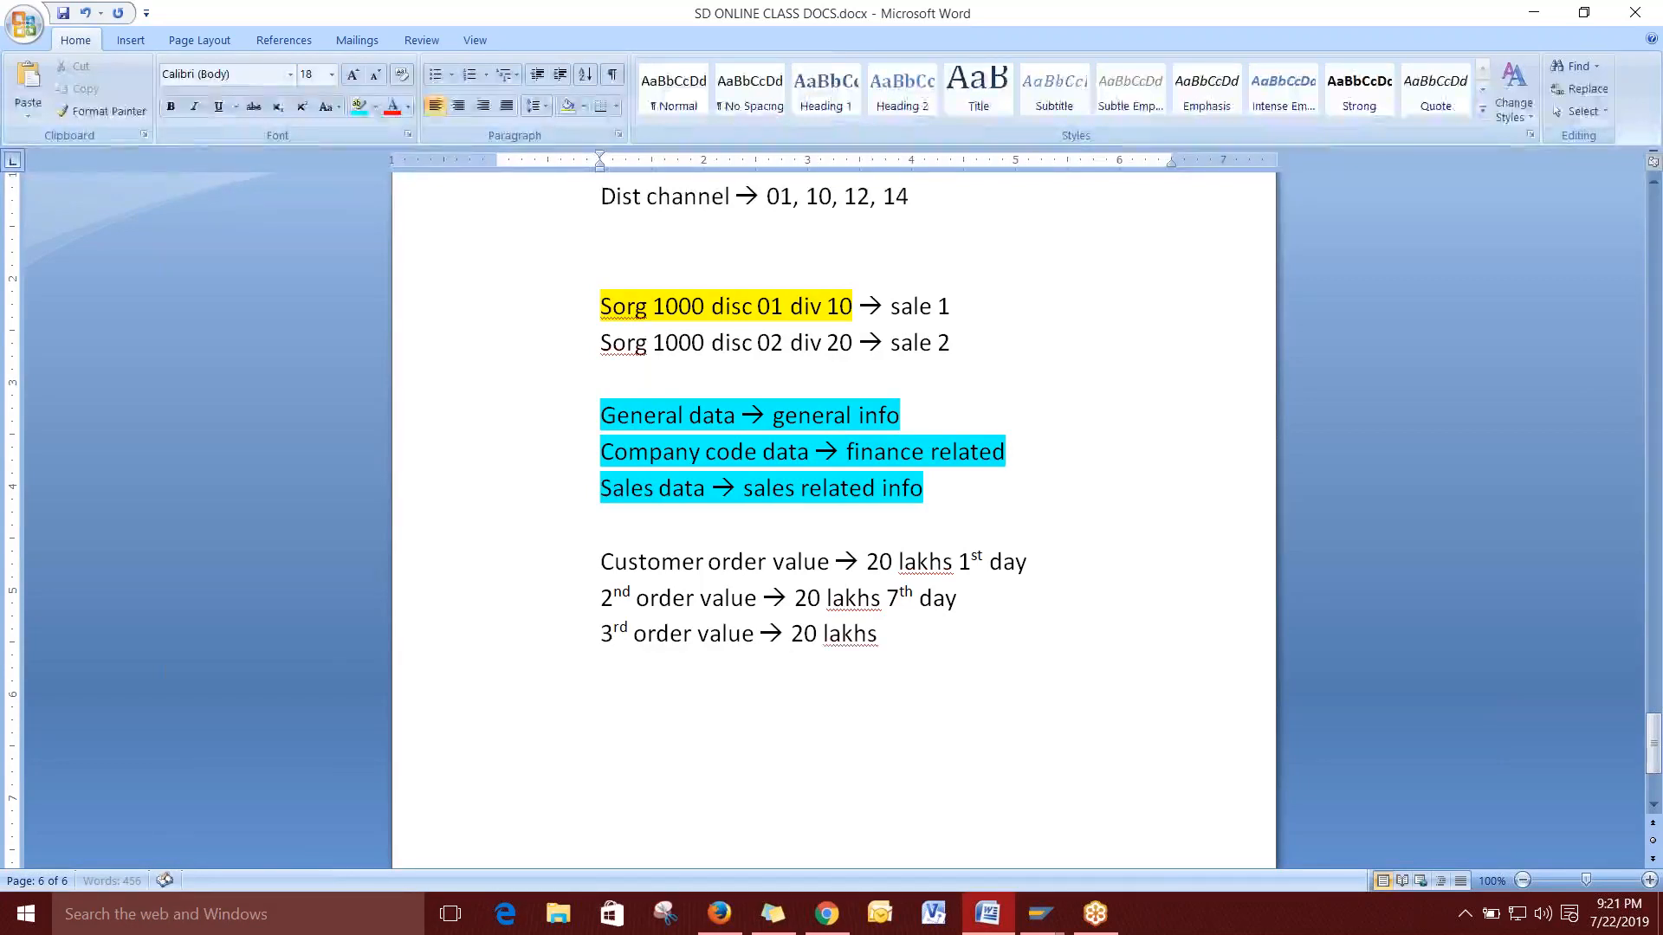
pyautogui.write(' 15th day')
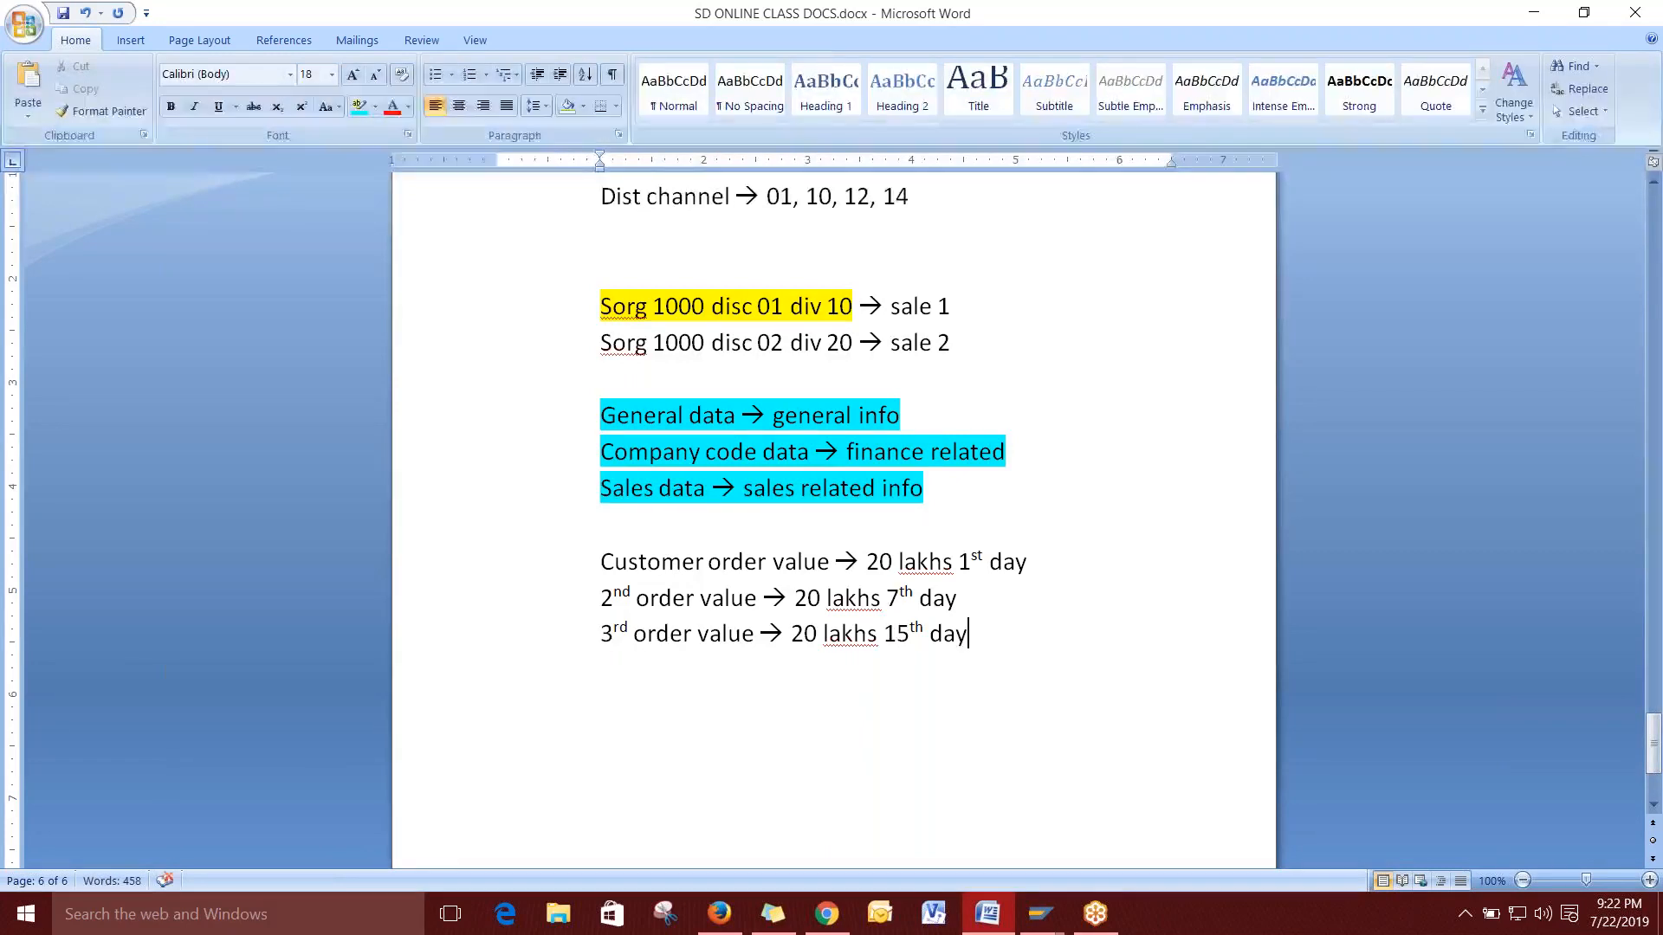
# Add the note 'Credit limit --> 30 days or 50 lakhs' with '30 days' highlighted yellow.
pyautogui.press('Return')
pyautogui.press('Return')
pyautogui.write('ed')
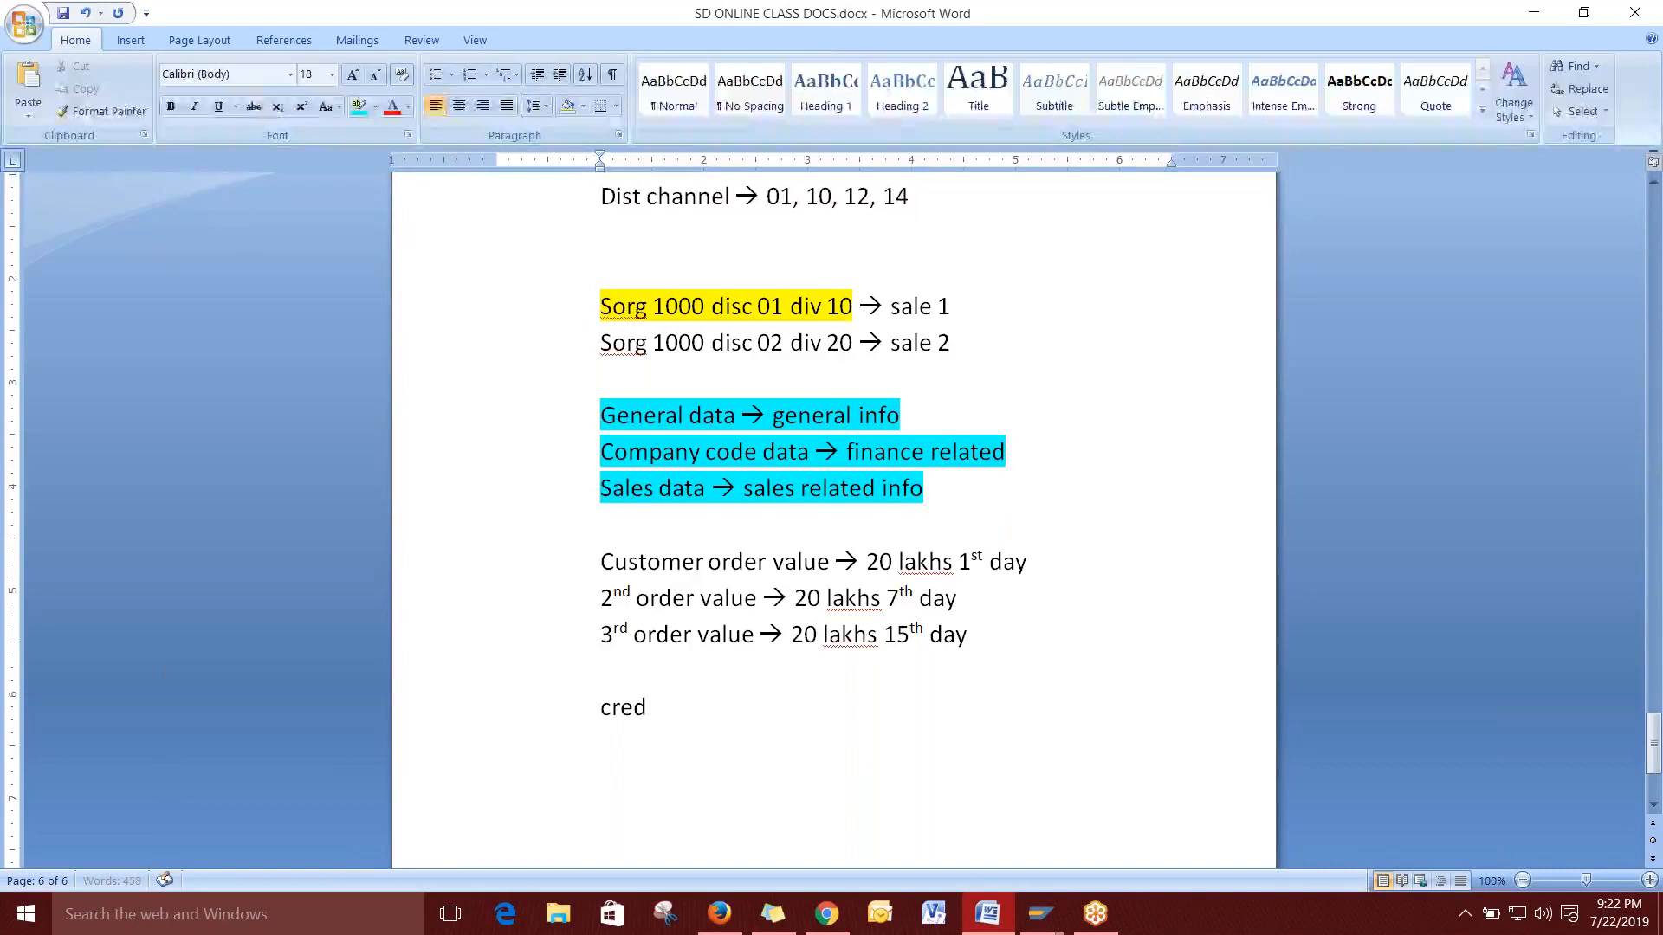
pyautogui.write('it limit -->')
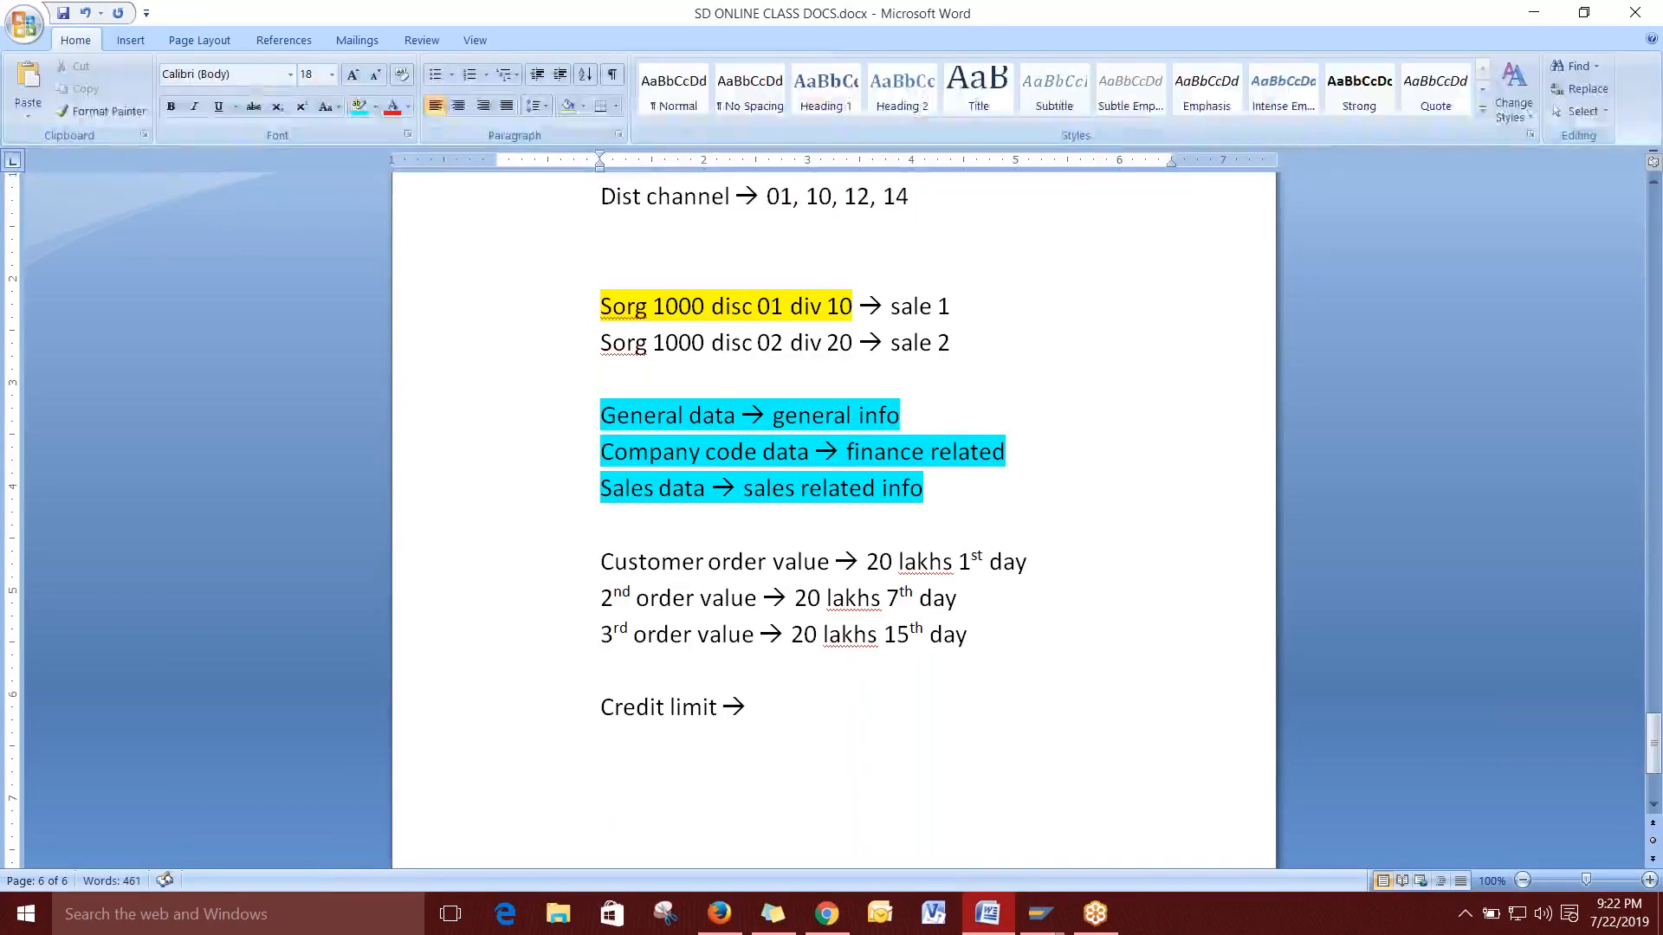
pyautogui.write('30 days')
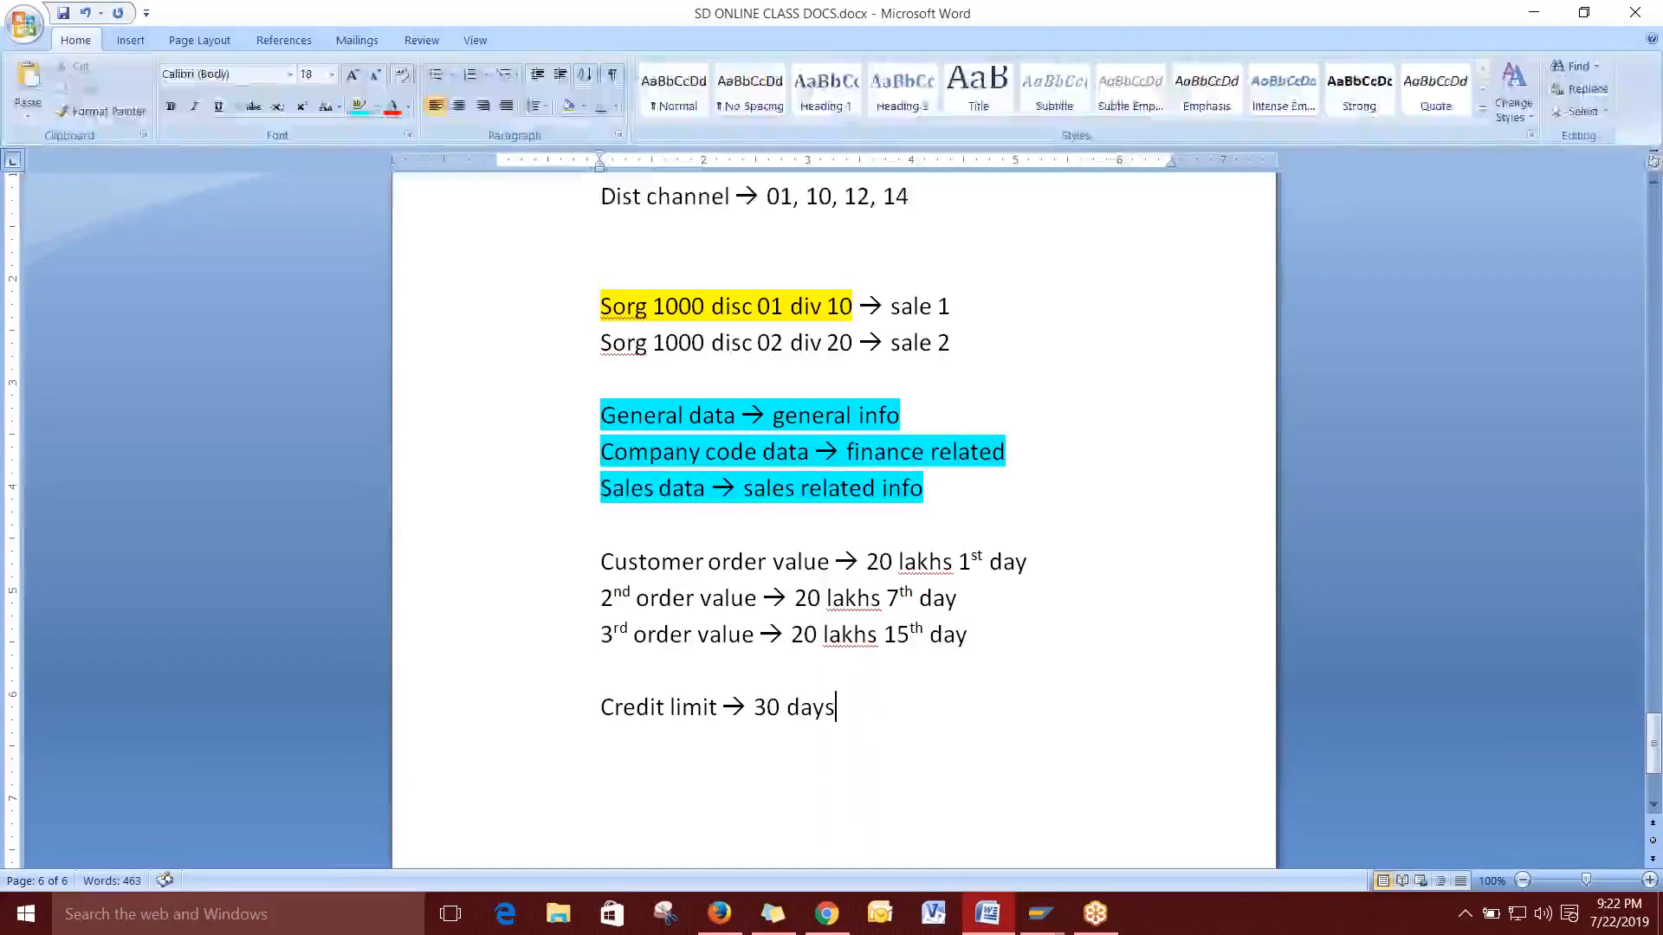
pyautogui.write(' or 50 lakhs')
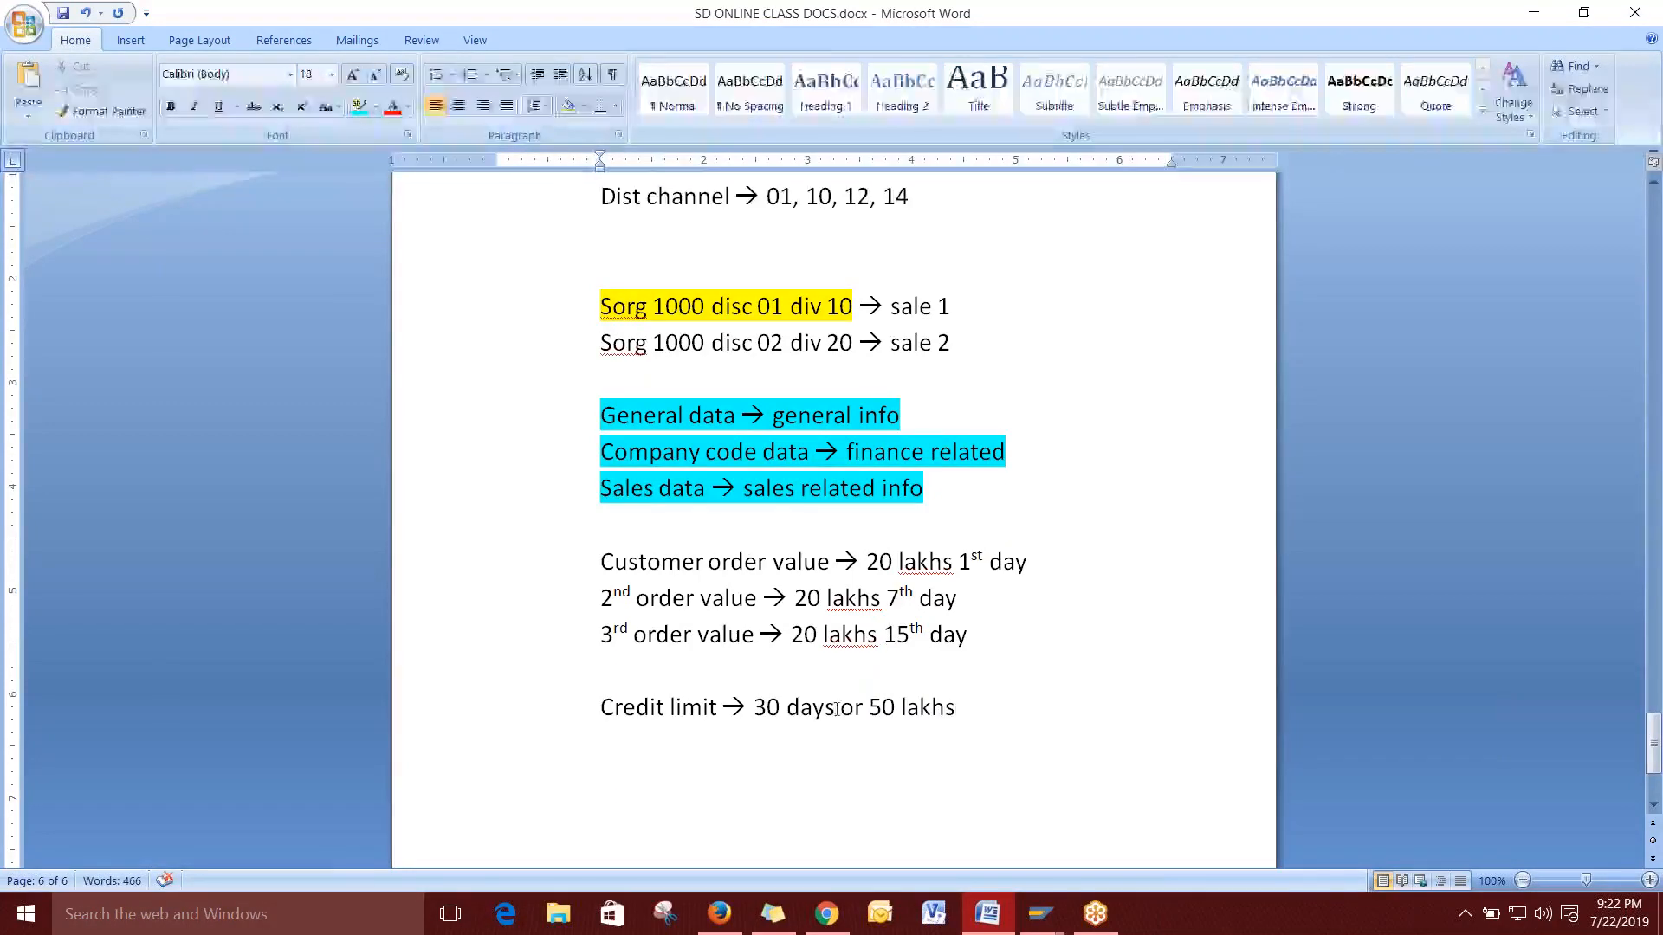
pyautogui.moveTo(838, 708); pyautogui.dragTo(756, 708)
pyautogui.moveTo(869, 708); pyautogui.dragTo(974, 709)
pyautogui.scroll(-4, 1043, 649)
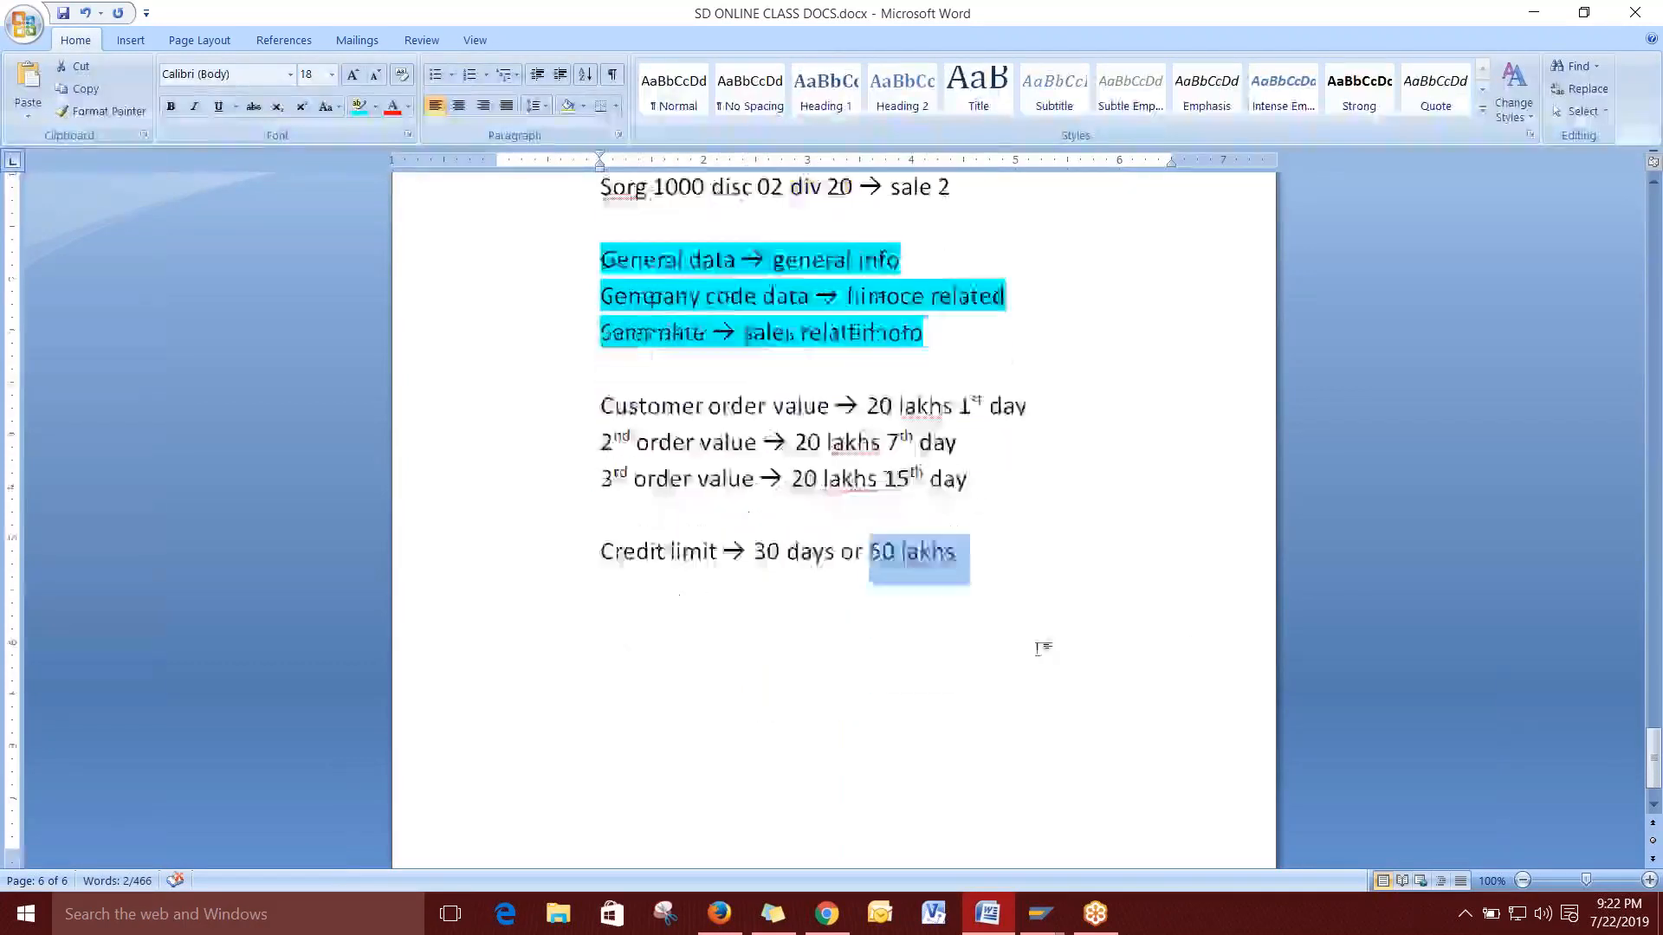
pyautogui.moveTo(755, 501); pyautogui.dragTo(827, 503)
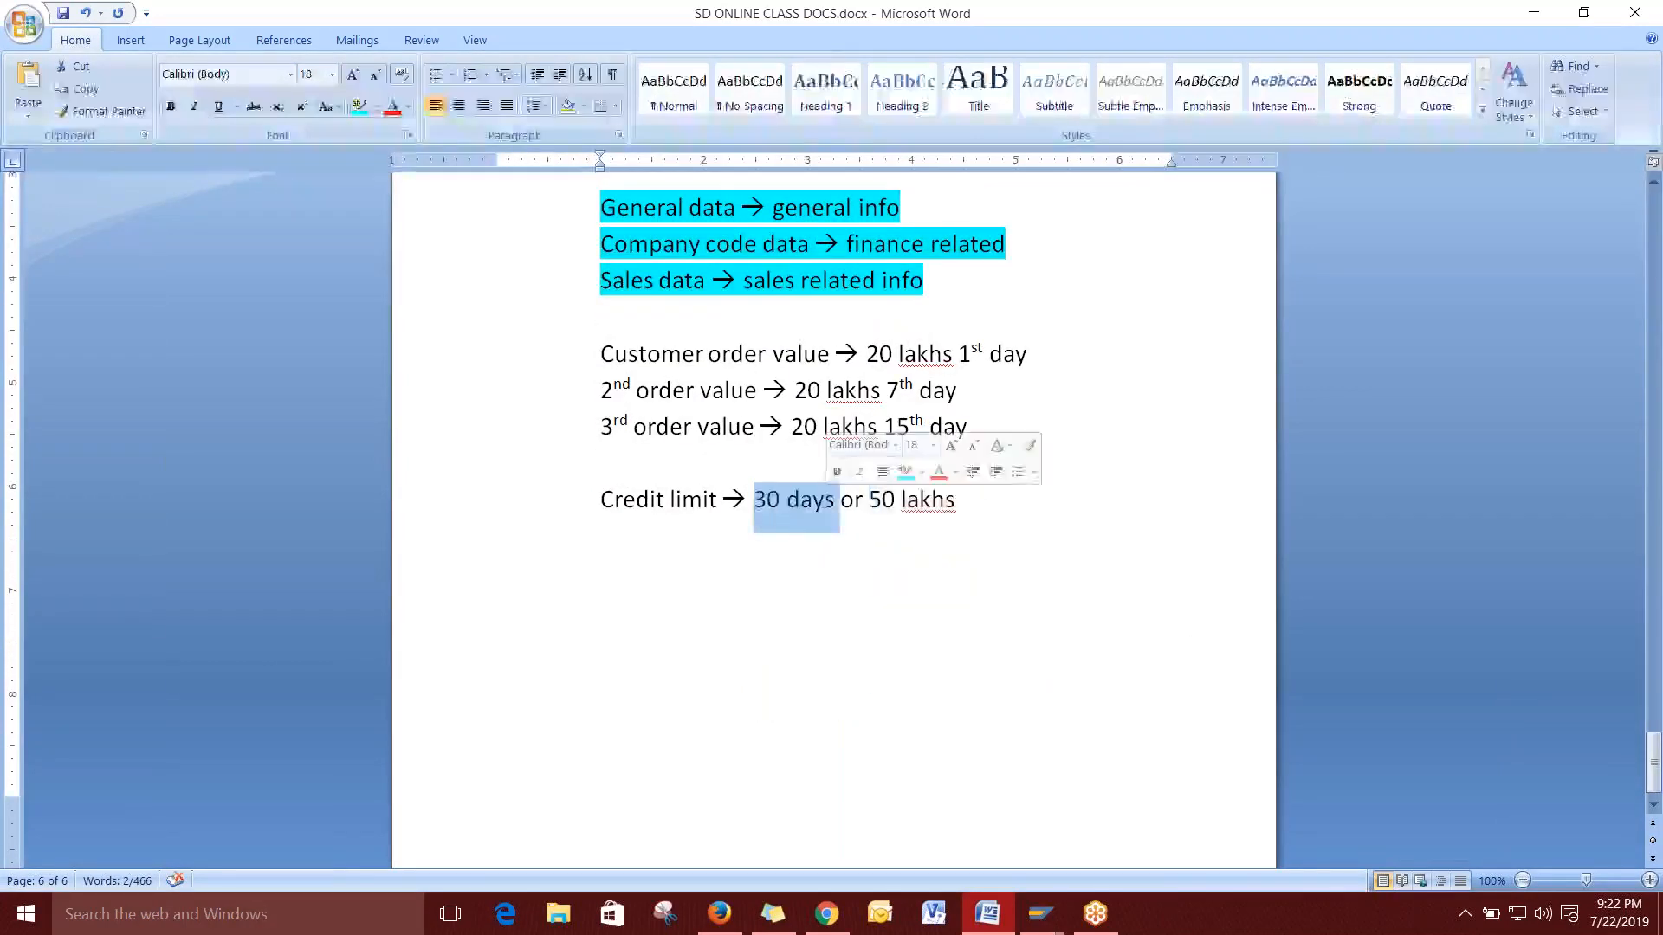
pyautogui.click(375, 106)
pyautogui.click(367, 136)
pyautogui.scroll(1, 1116, 447)
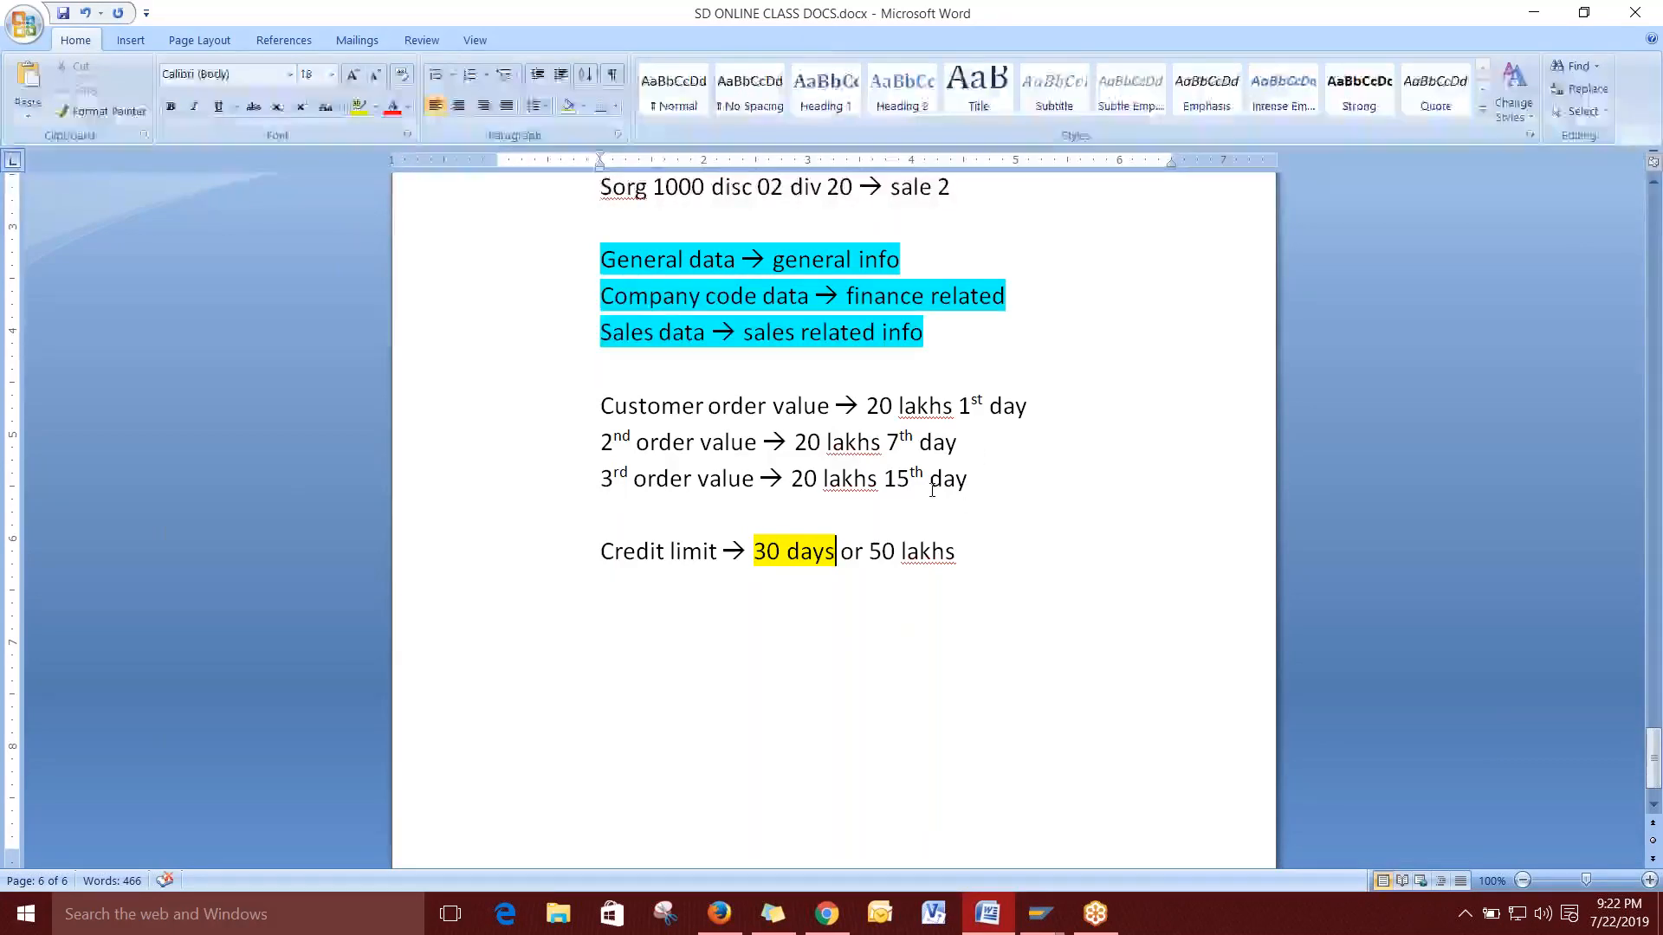
pyautogui.click(633, 617)
pyautogui.write('31st day')
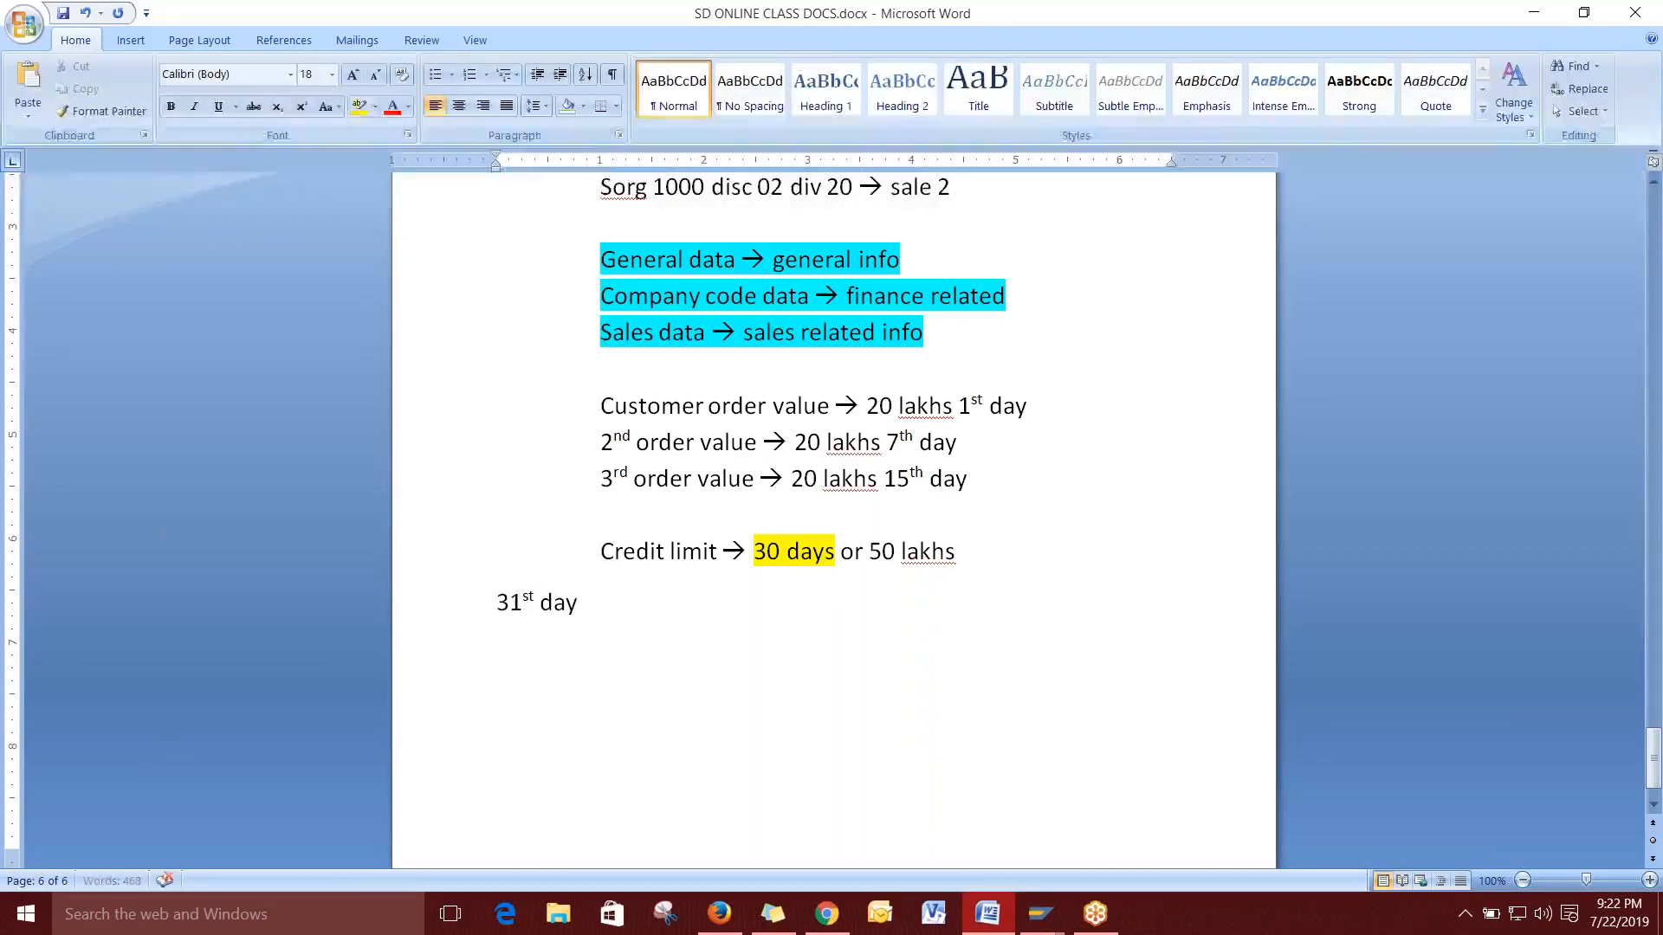
pyautogui.moveTo(864, 406); pyautogui.dragTo(956, 405)
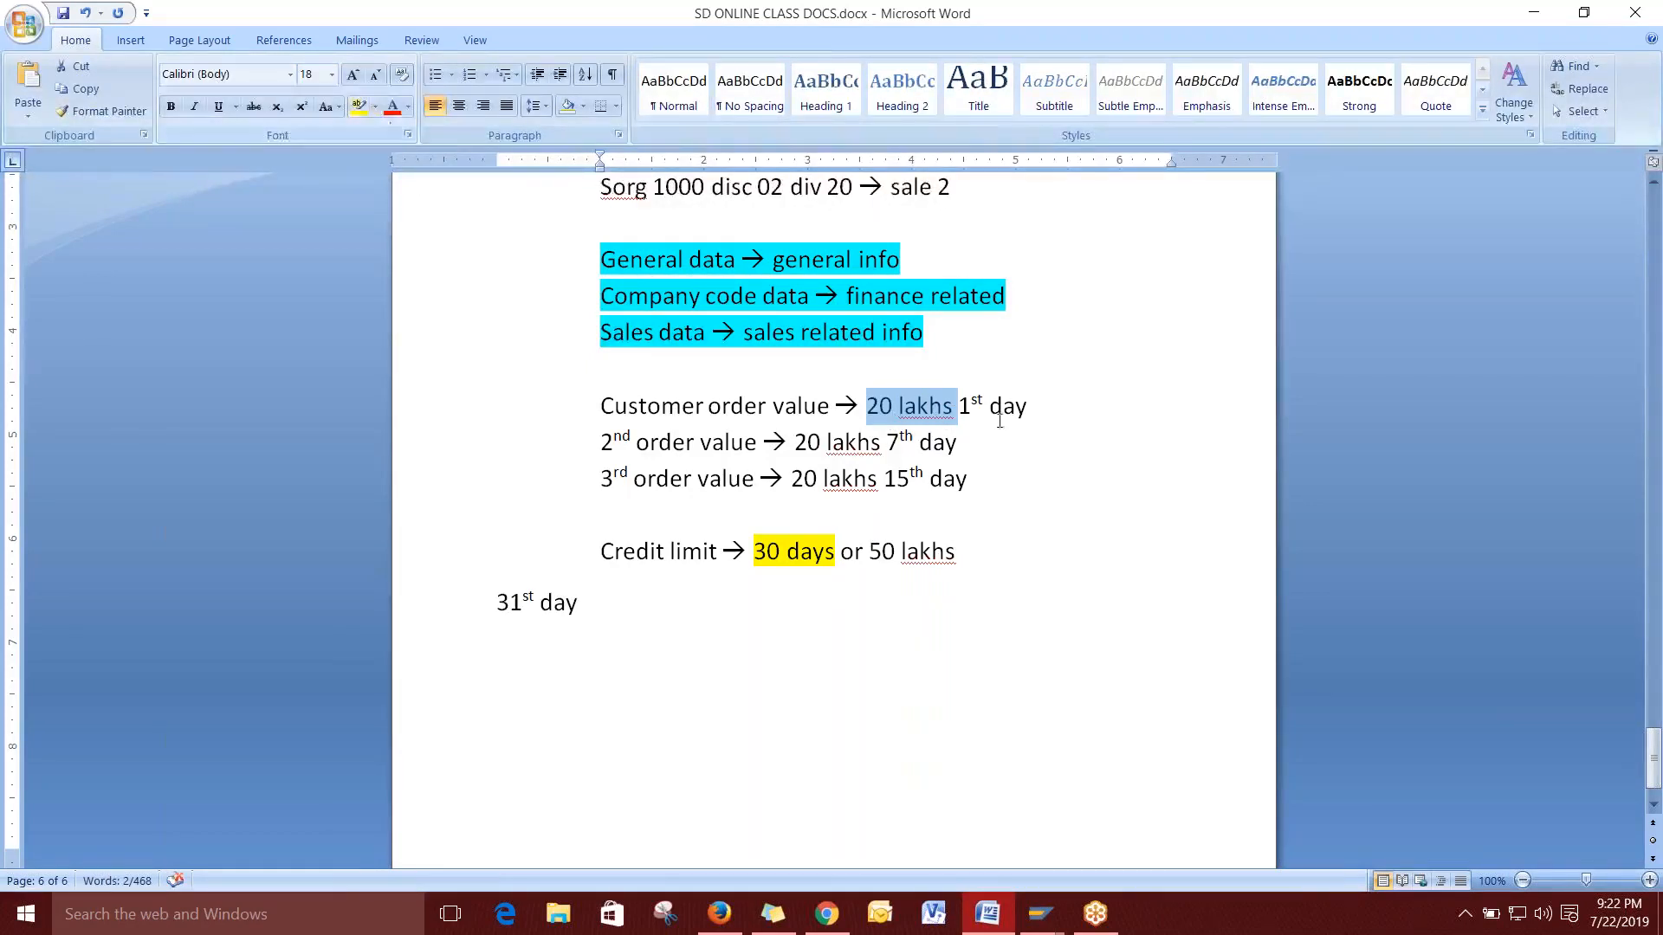
pyautogui.click(892, 406)
pyautogui.moveTo(869, 407); pyautogui.dragTo(941, 410)
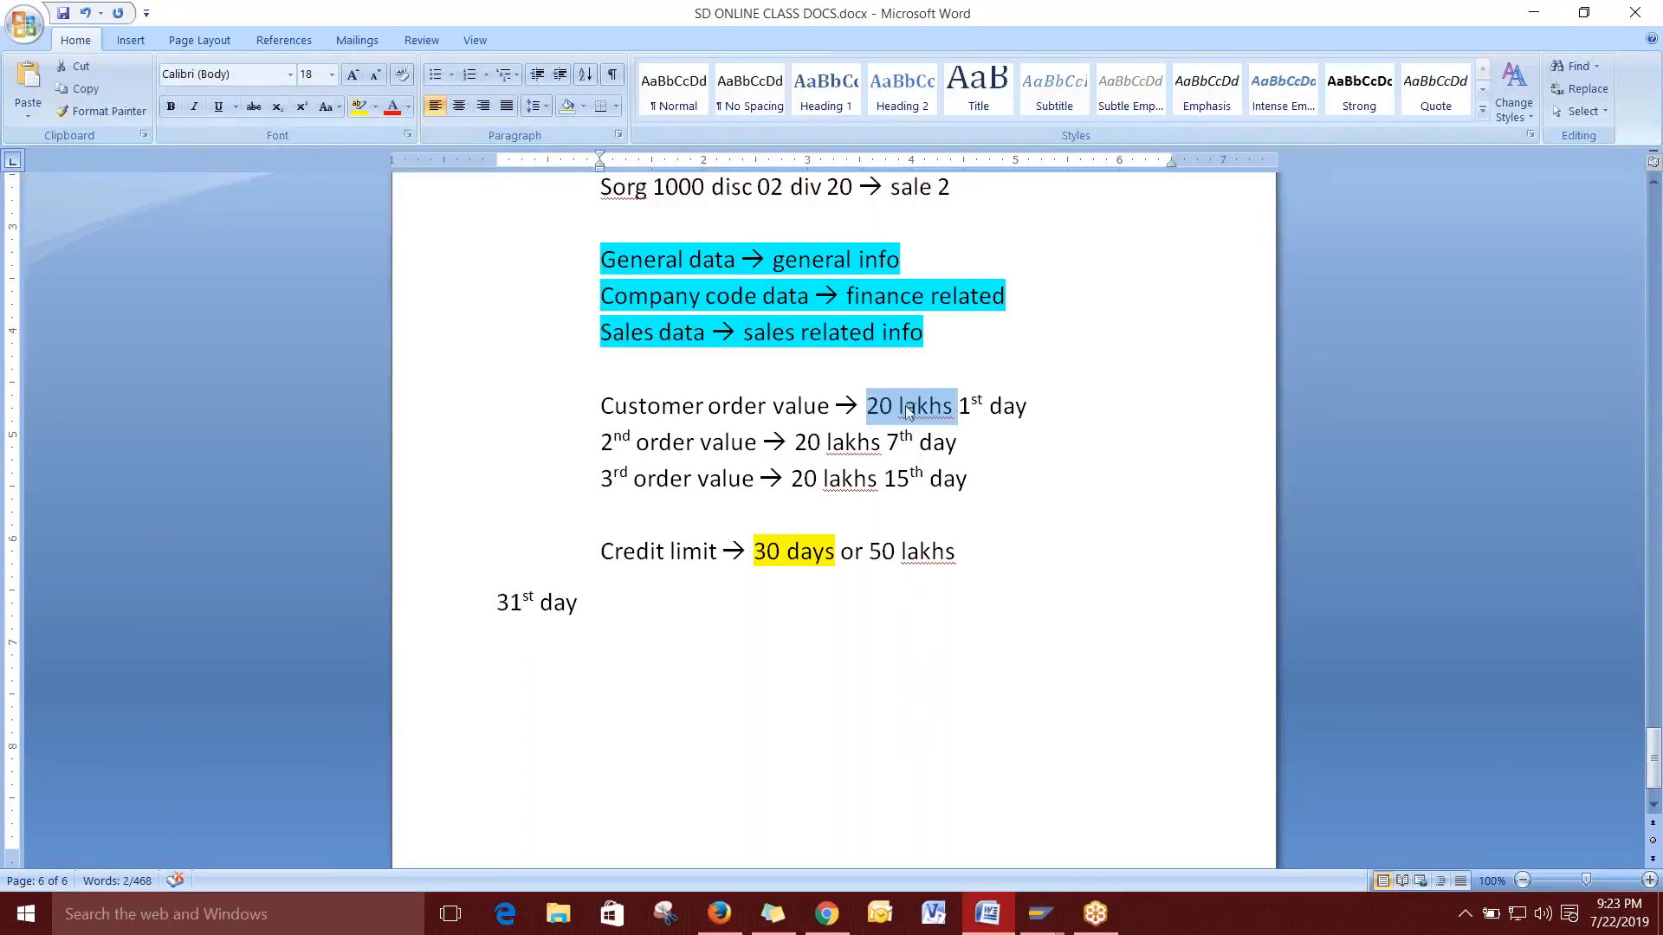
pyautogui.click(610, 607)
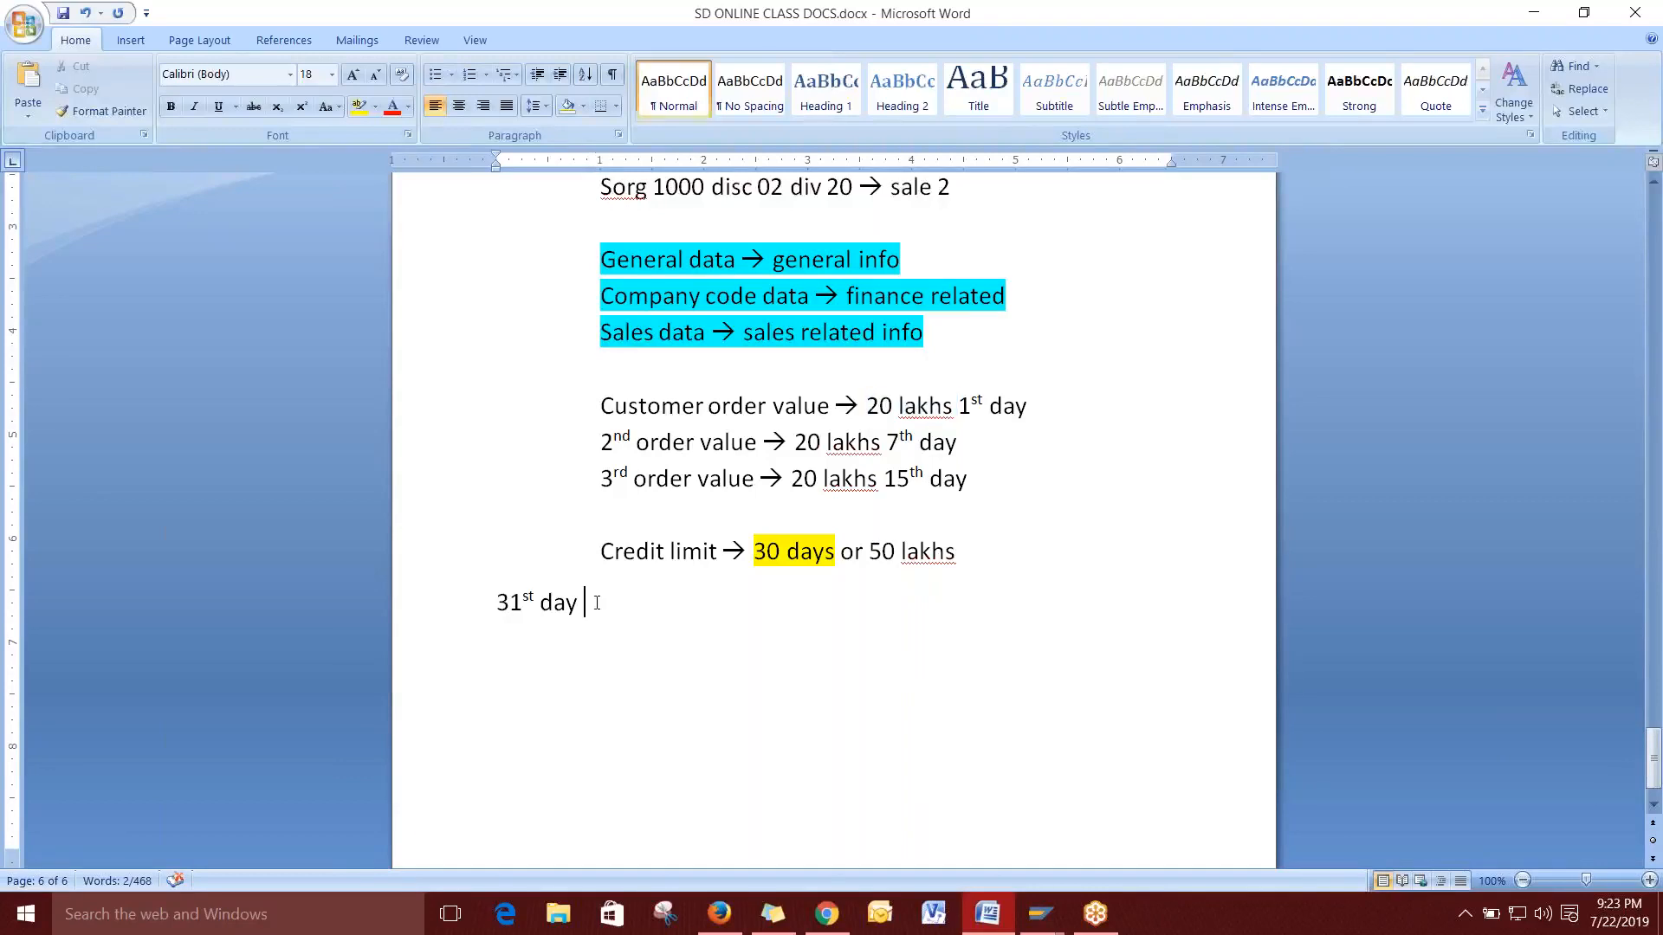
pyautogui.click(614, 513)
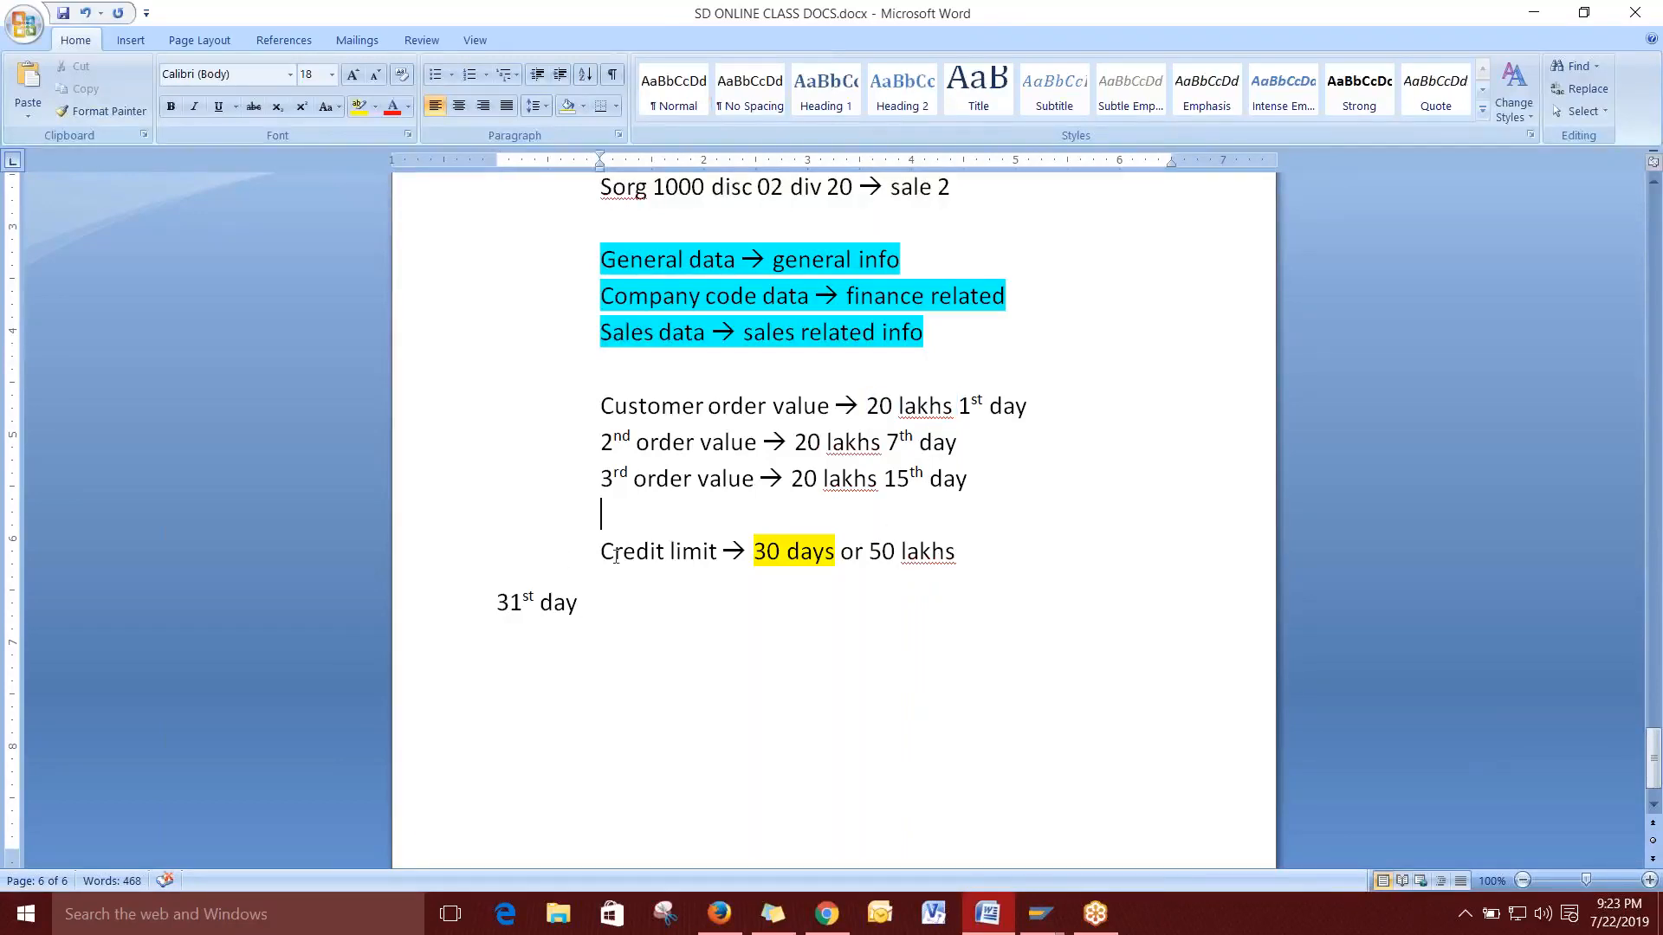
pyautogui.click(623, 605)
pyautogui.moveTo(750, 554); pyautogui.dragTo(824, 548)
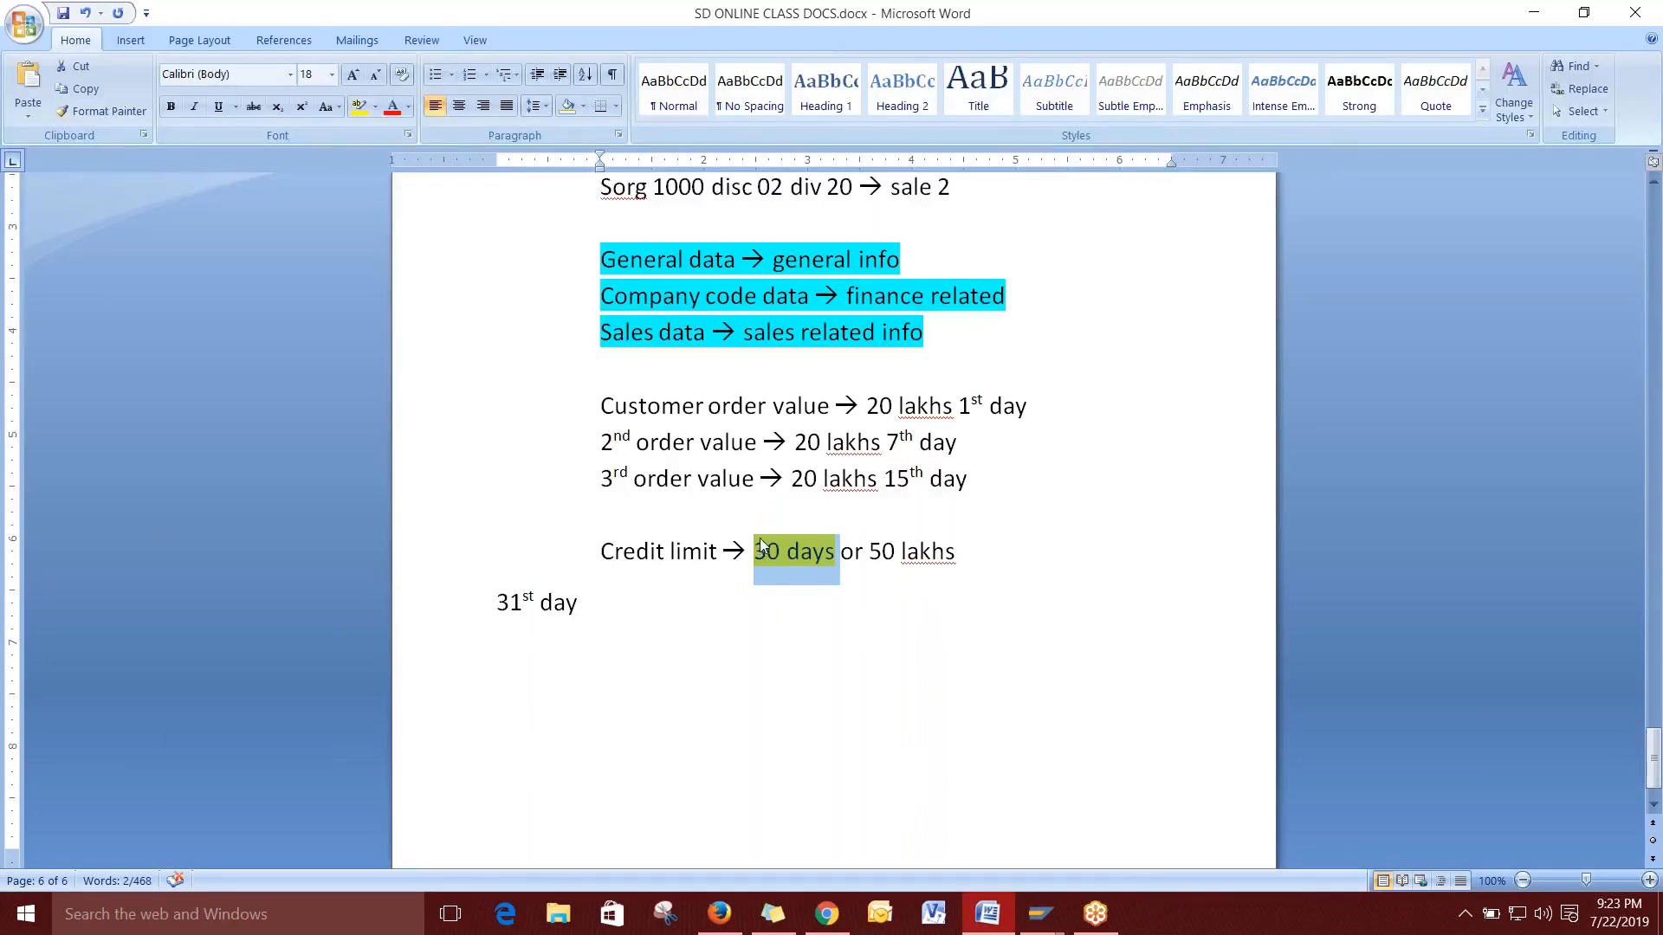
# Review the notes by selecting the 20 lakhs, 30 days and 50 lakhs values.
pyautogui.moveTo(492, 603); pyautogui.dragTo(571, 604)
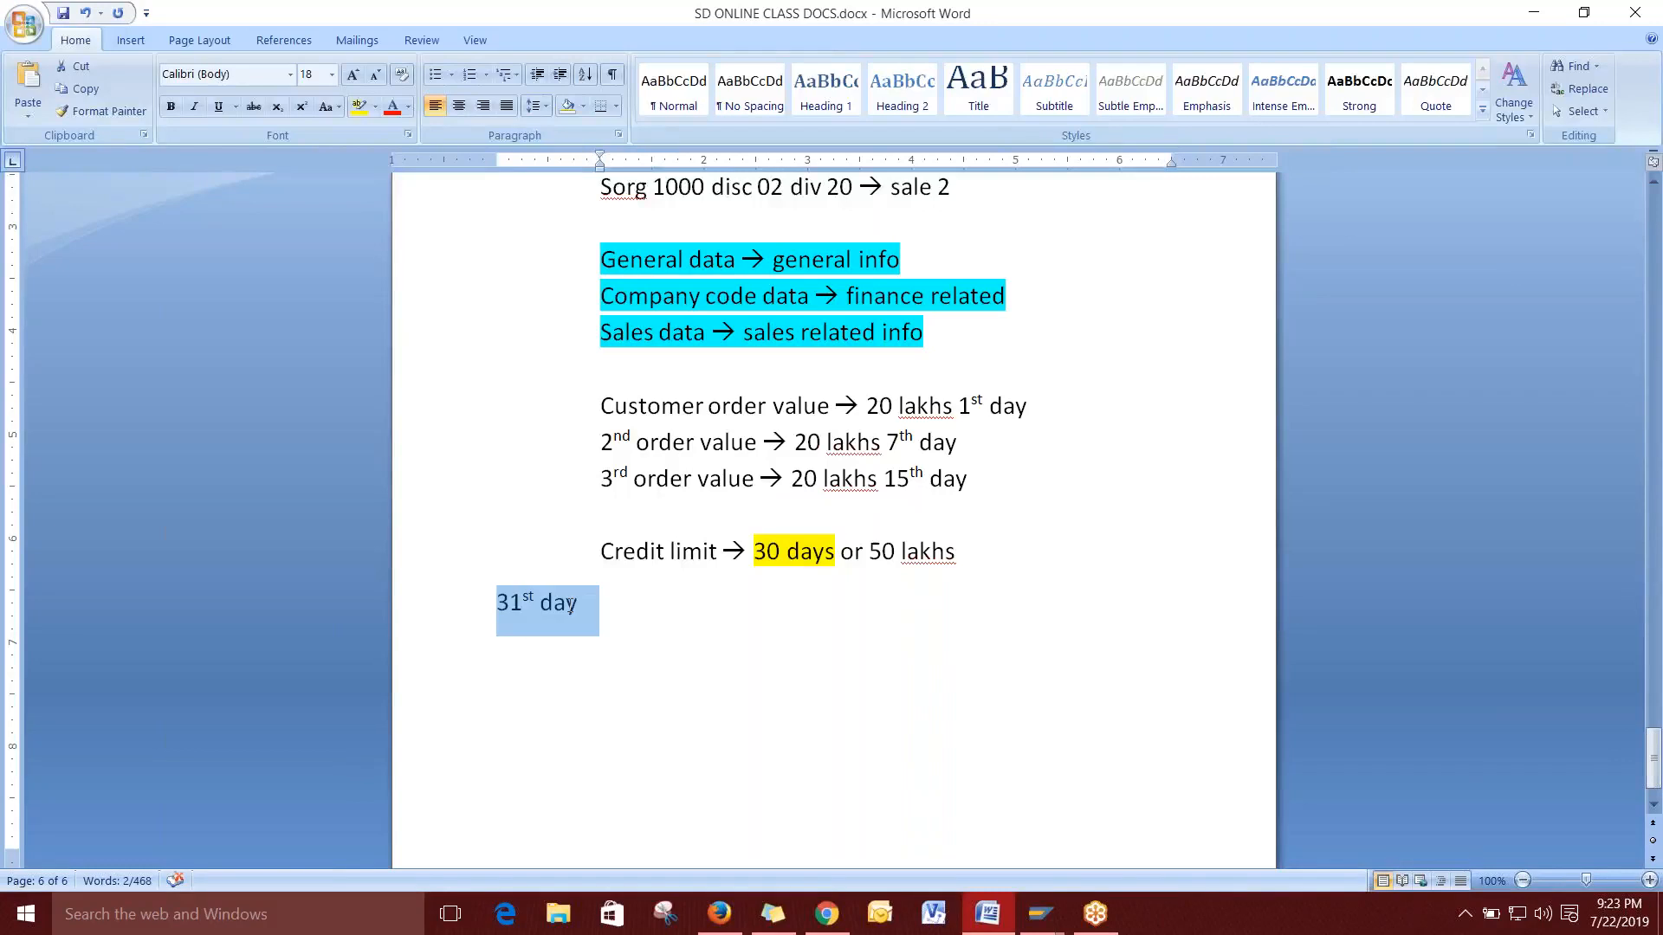
pyautogui.moveTo(866, 406); pyautogui.dragTo(952, 406)
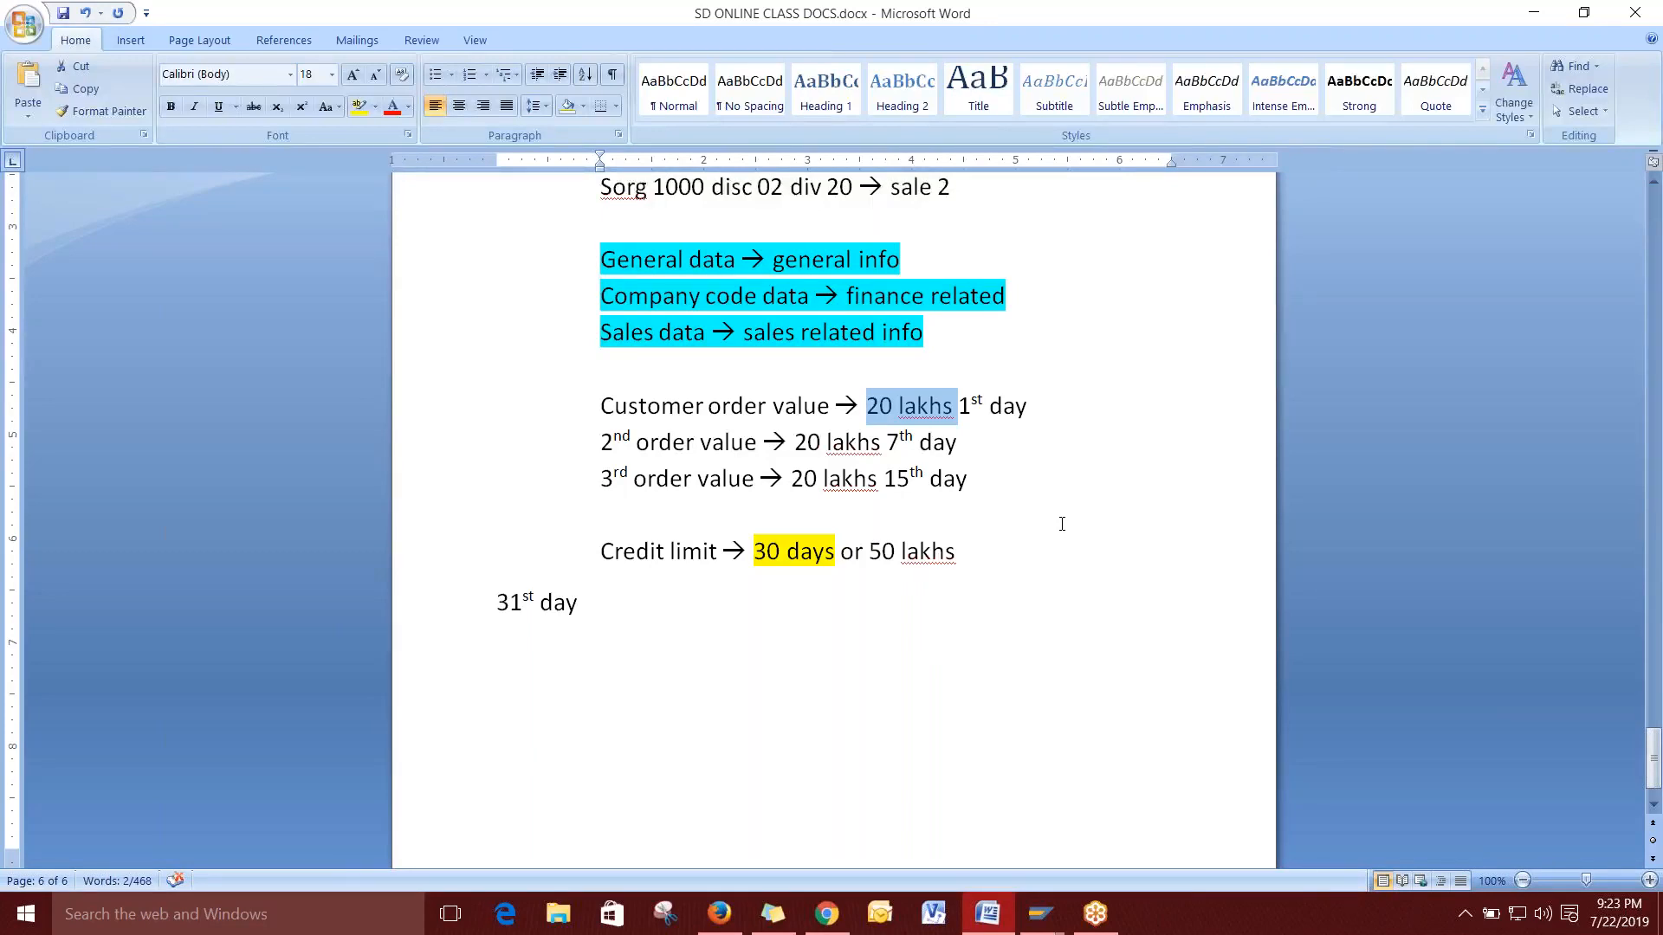
pyautogui.moveTo(869, 544); pyautogui.dragTo(975, 549)
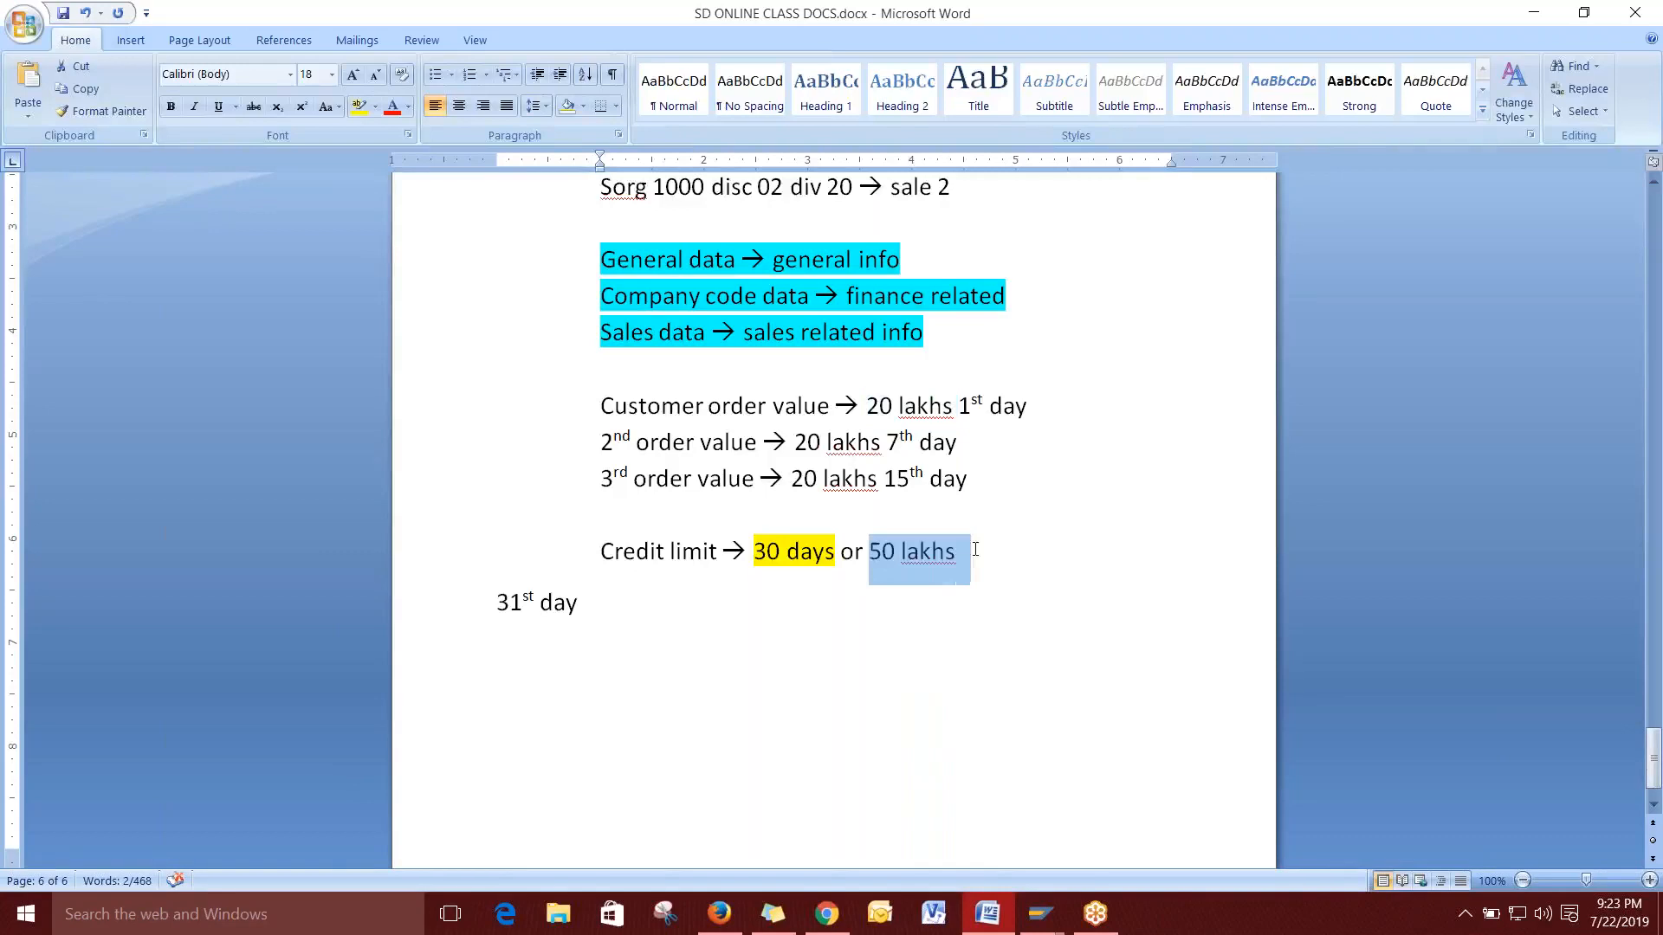
pyautogui.moveTo(753, 553); pyautogui.dragTo(970, 553)
pyautogui.click(912, 602)
pyautogui.click(875, 552)
pyautogui.moveTo(876, 552); pyautogui.dragTo(971, 552)
# Add a 'user exit -->abaper' line below the 31st day line.
pyautogui.click(596, 648)
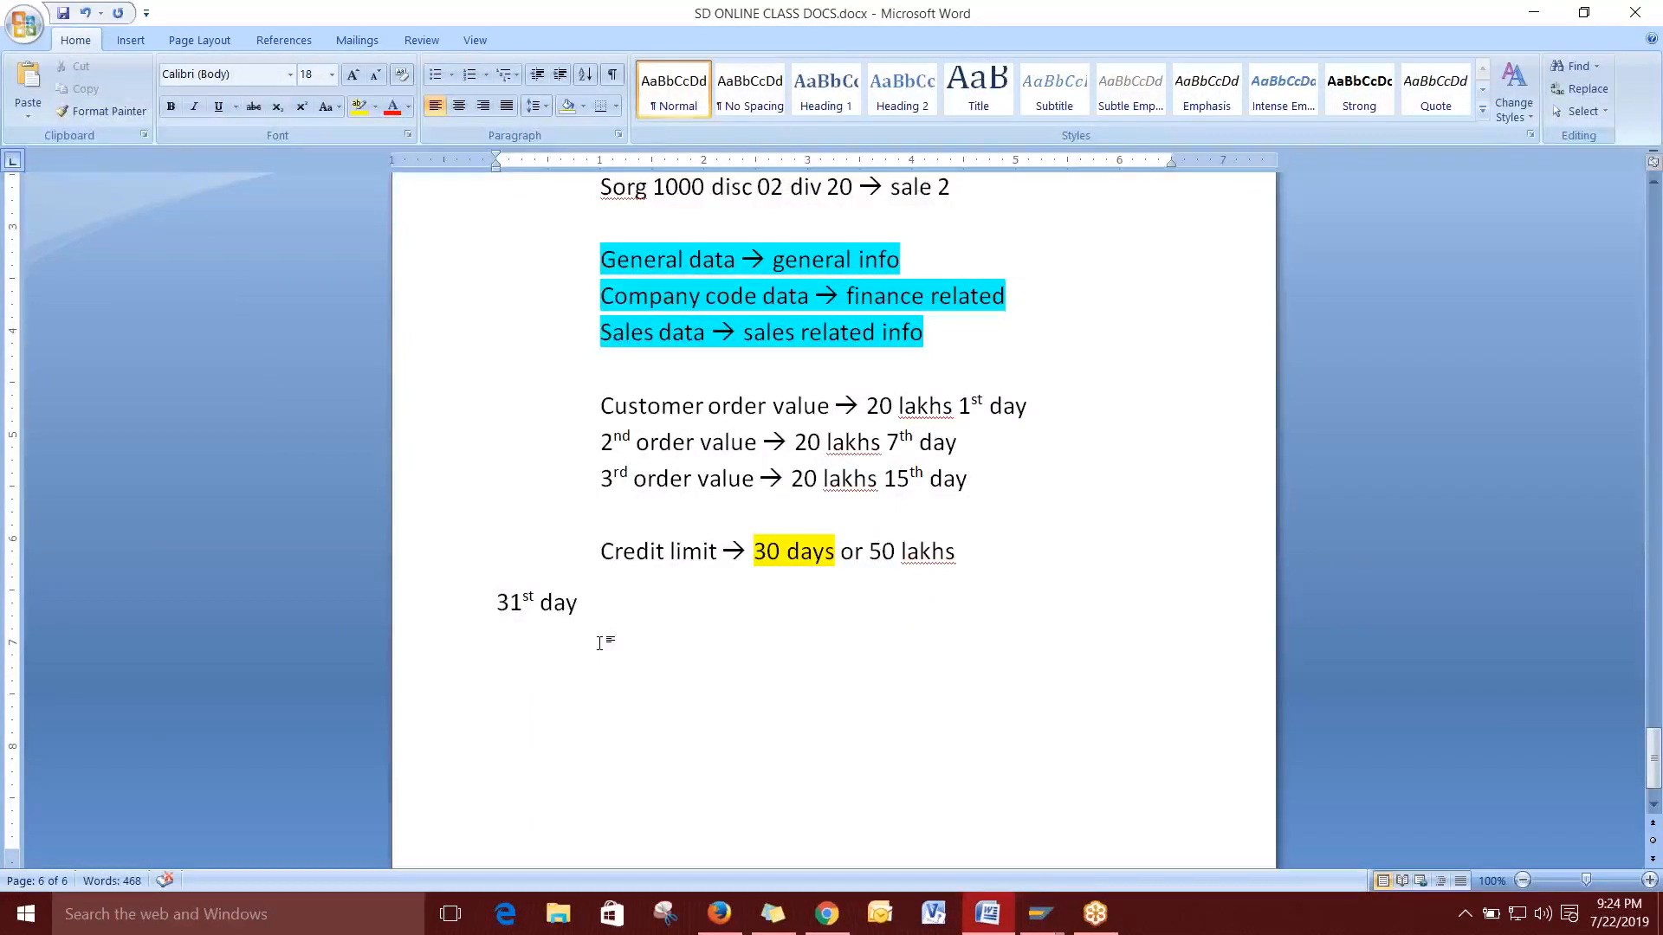
pyautogui.press('Return')
pyautogui.write('user ex')
pyautogui.write('it -')
pyautogui.write('-/.')
pyautogui.press('BackSpace')
pyautogui.press('BackSpace')
pyautogui.press('BackSpace')
pyautogui.press('BackSpace')
pyautogui.write('-->')
pyautogui.write('abape')
pyautogui.write('r')
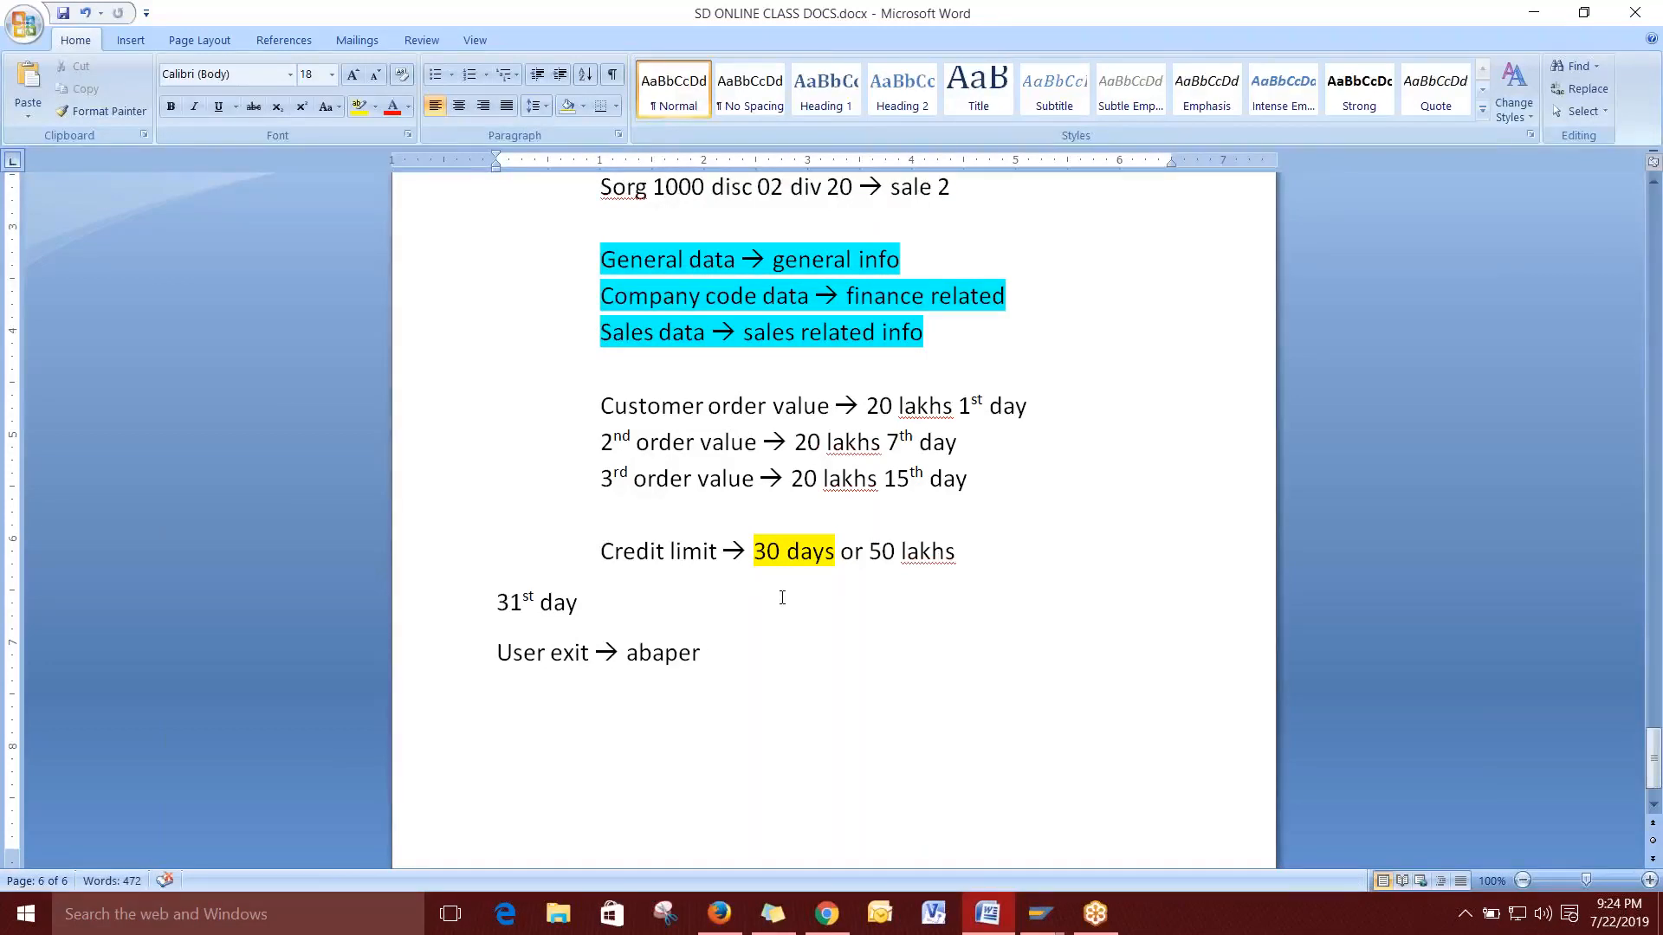
# Recheck the Credit limit line and scroll up to the master data list.
pyautogui.moveTo(838, 555); pyautogui.dragTo(738, 556)
pyautogui.moveTo(865, 552); pyautogui.dragTo(980, 576)
pyautogui.click(993, 563)
pyautogui.scroll(5, 1023, 674)
pyautogui.scroll(20, 1024, 673)
pyautogui.scroll(-9, 1014, 685)
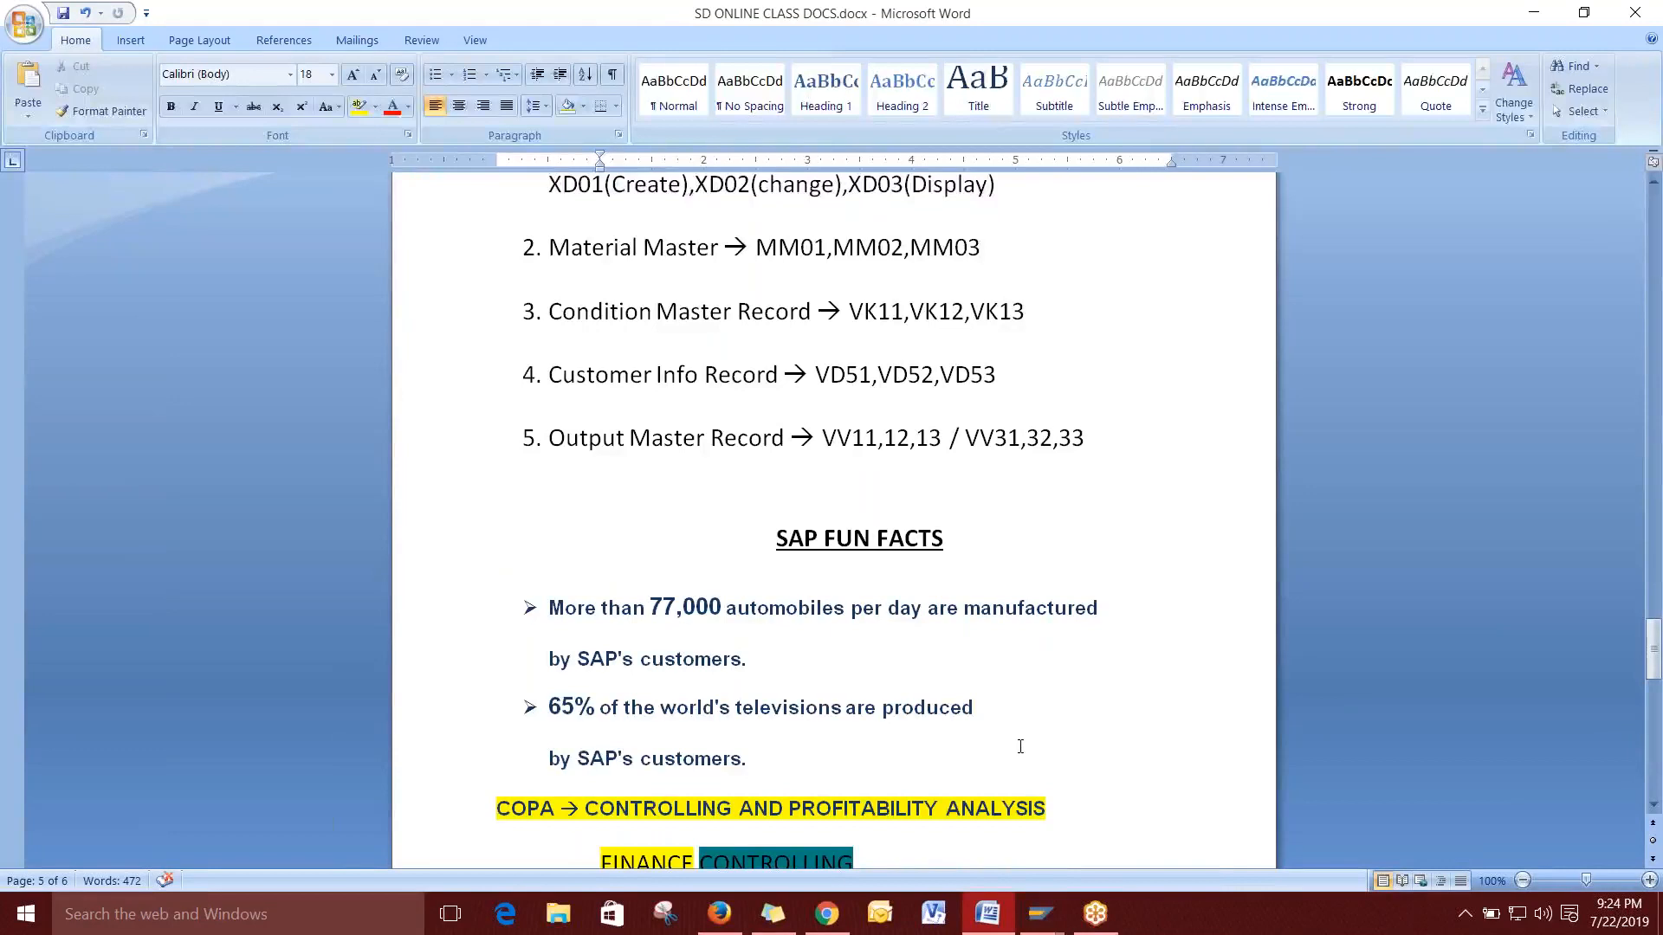
# Return to SAP and decline the connection error details.
pyautogui.moveTo(1094, 923)
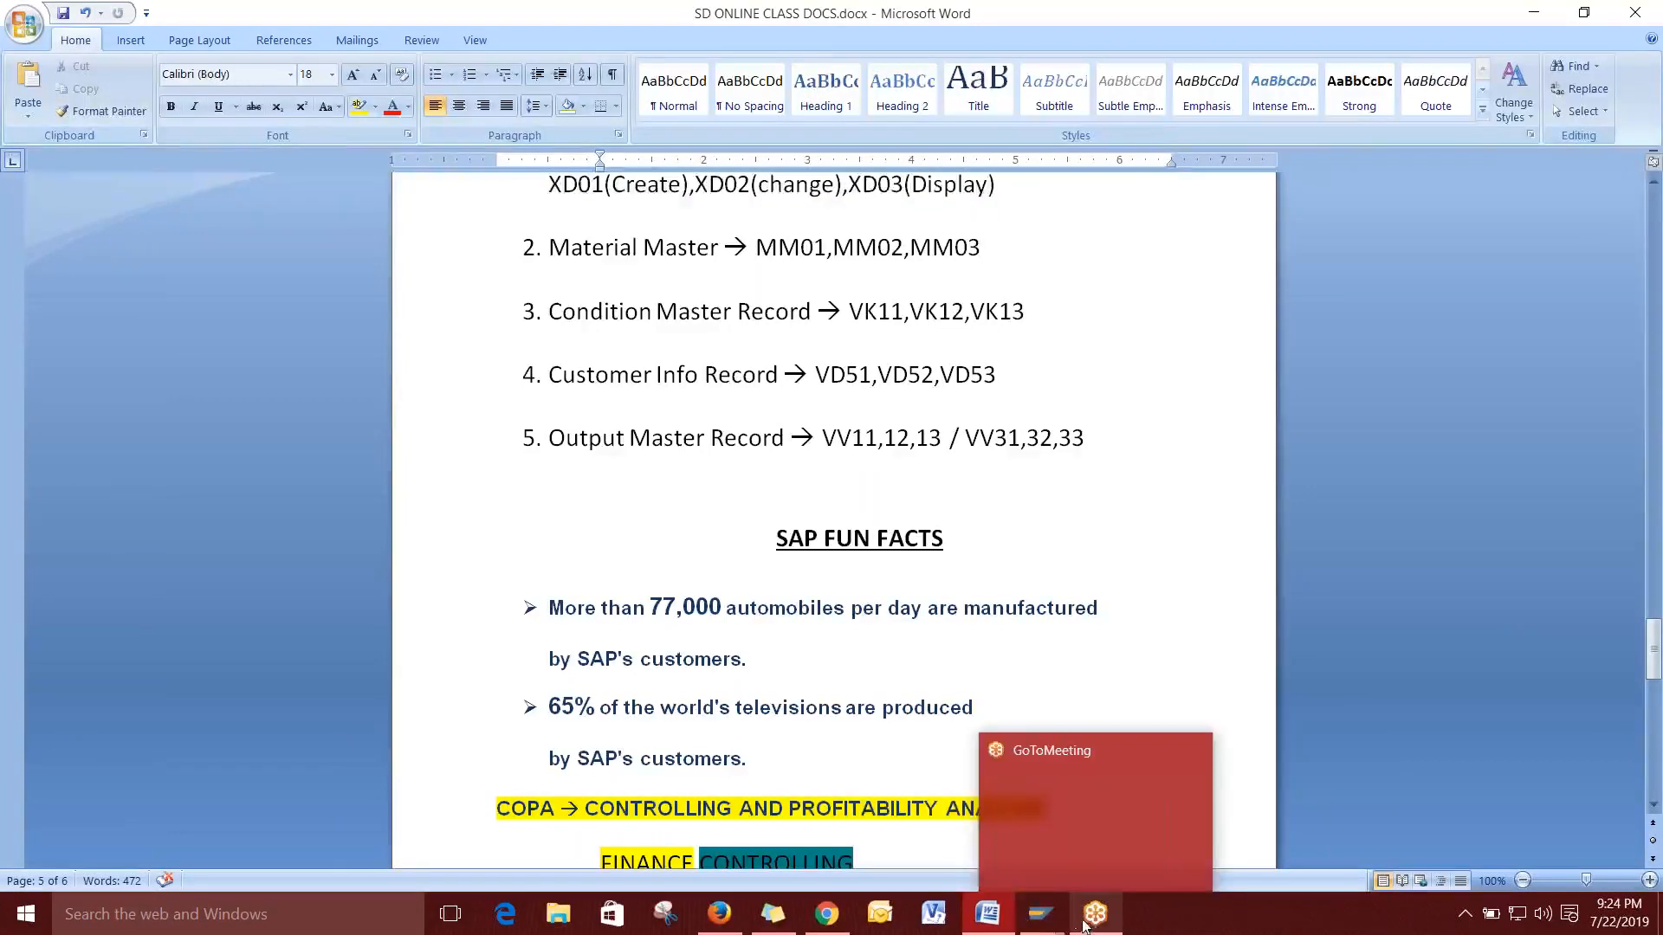
pyautogui.moveTo(1040, 920)
pyautogui.click(1183, 828)
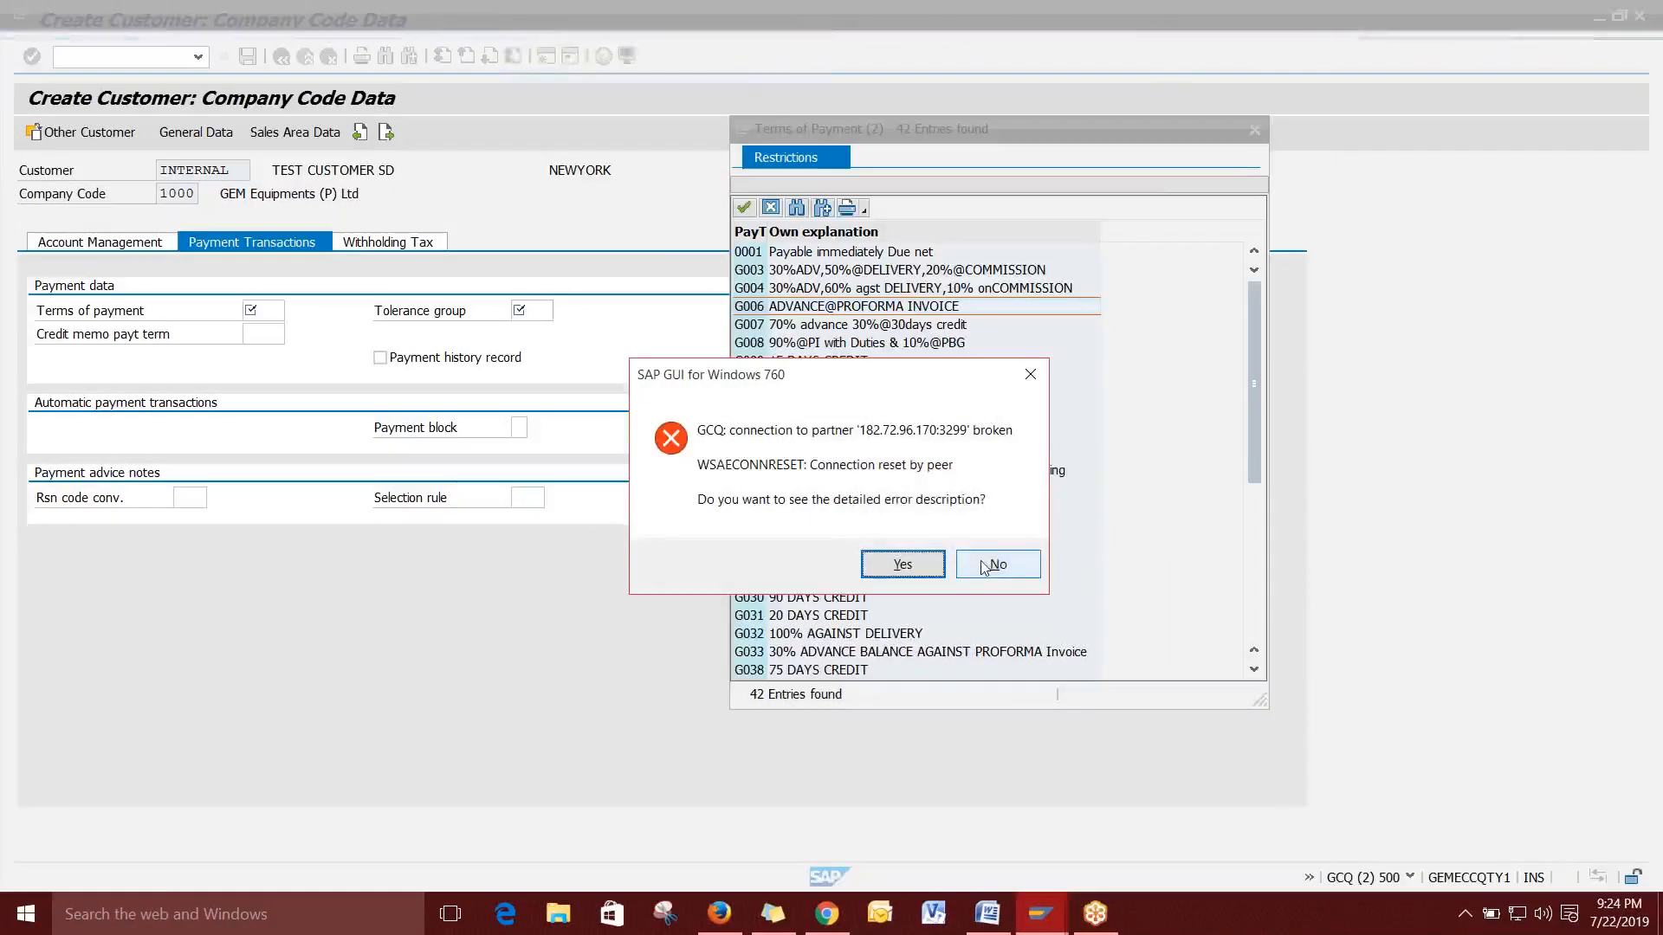
pyautogui.click(987, 565)
# Log on to the Other Testing Server and accept the multiple logon license notice.
pyautogui.click(1040, 914)
pyautogui.doubleClick(667, 432)
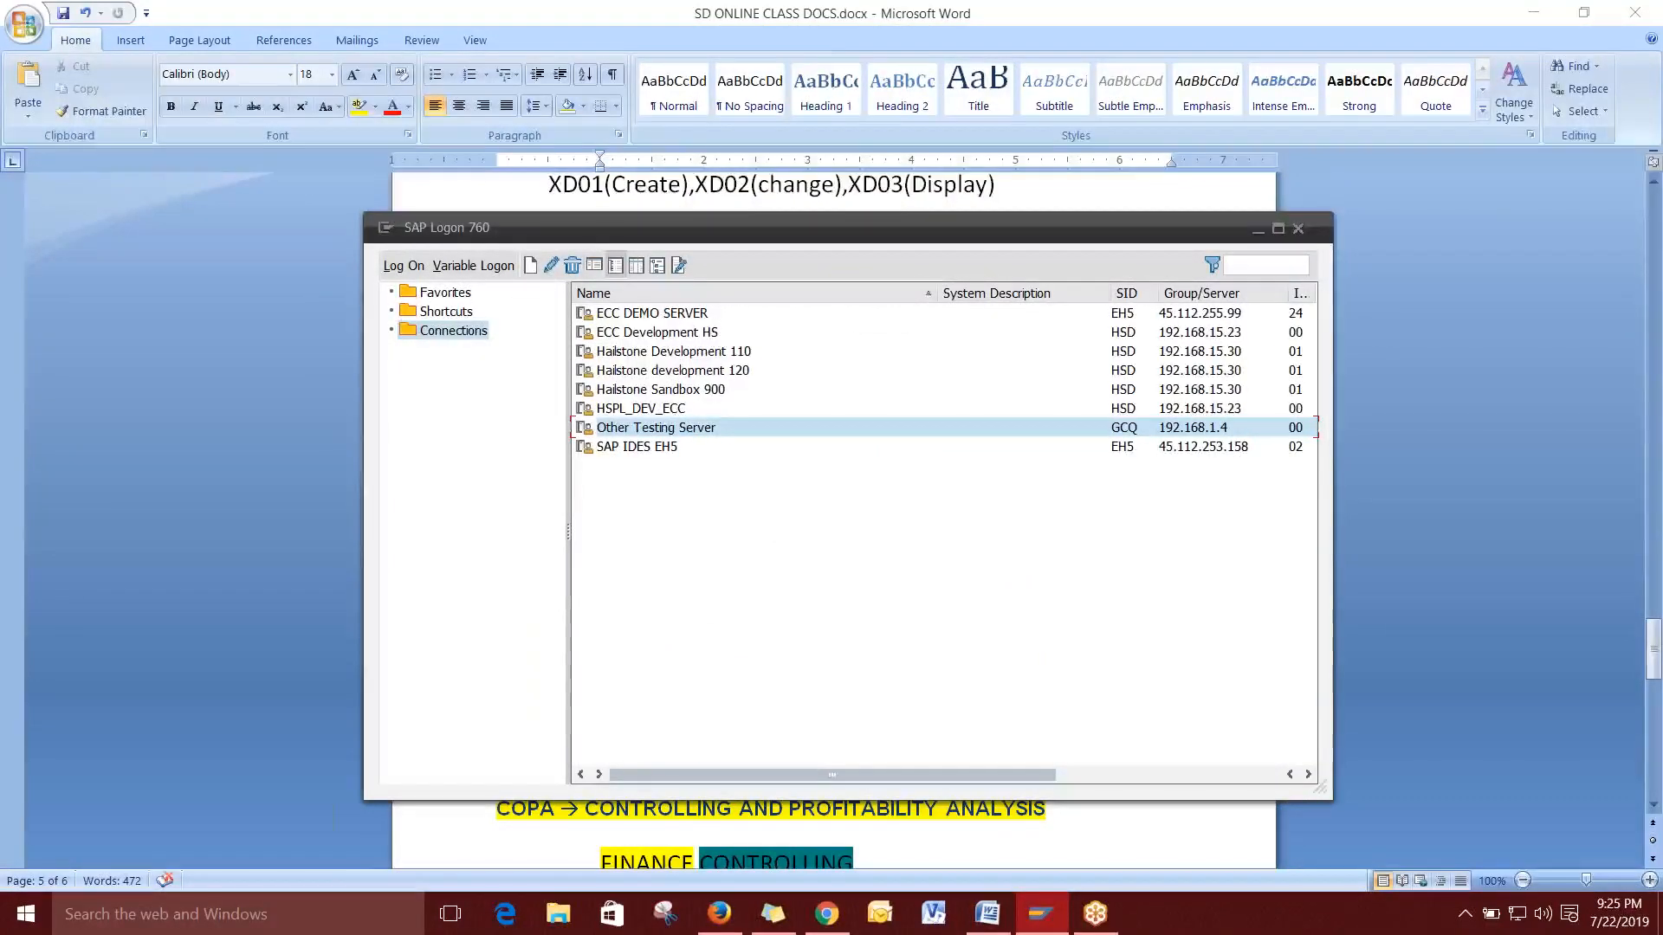
pyautogui.press('Tab')
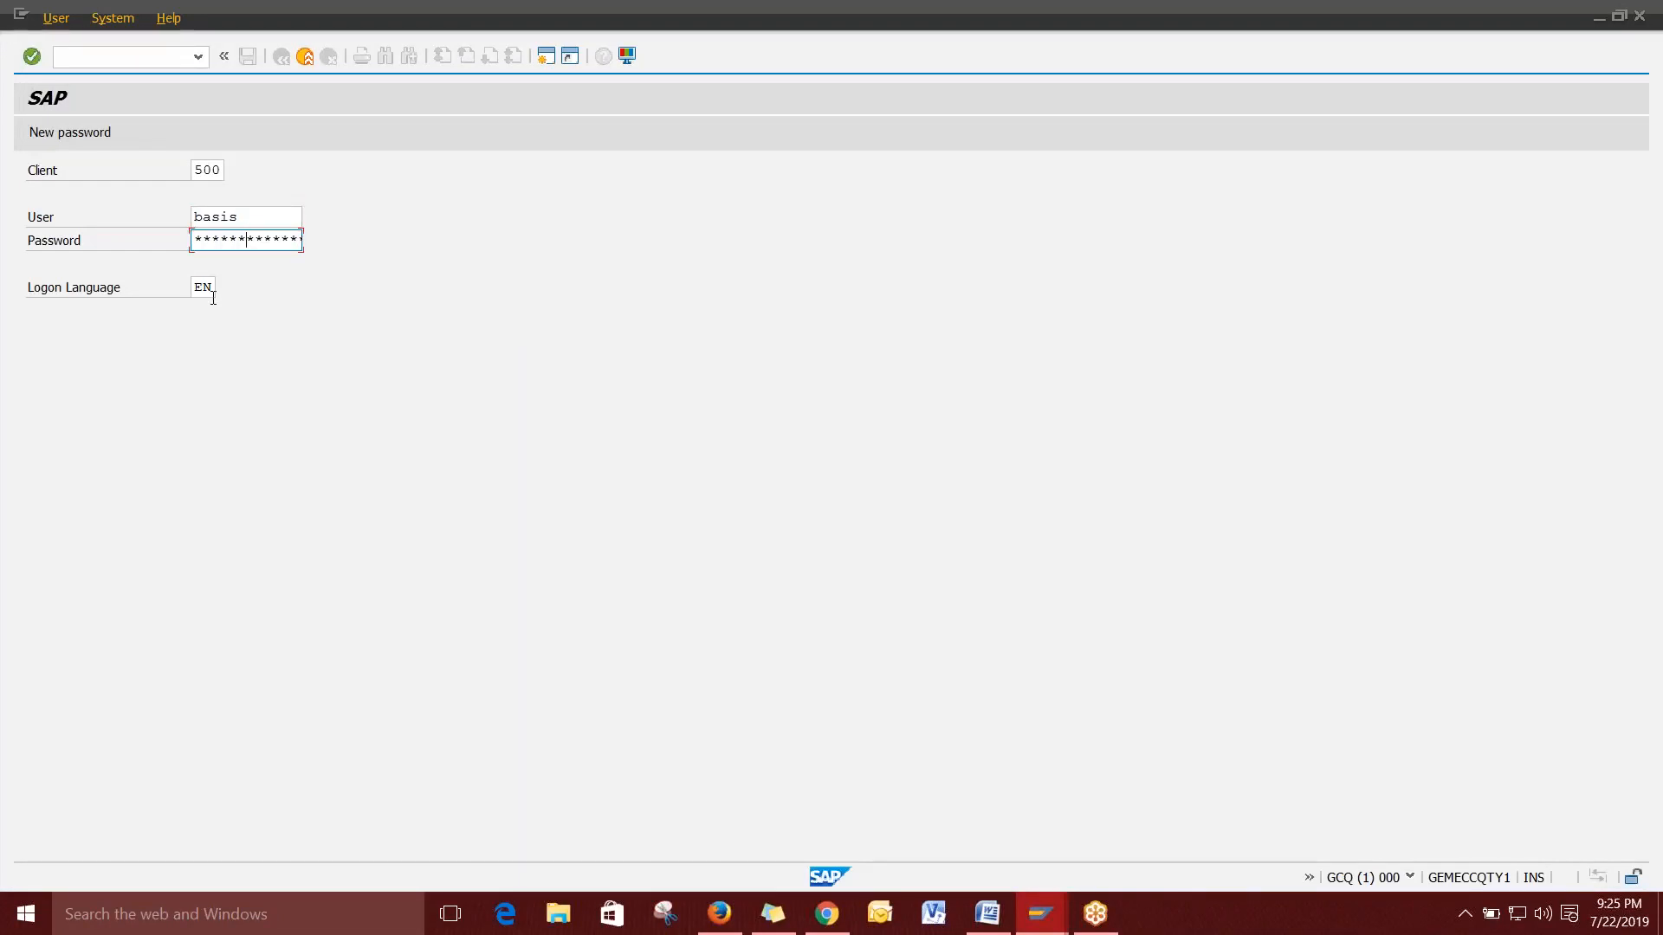
pyautogui.press('Return')
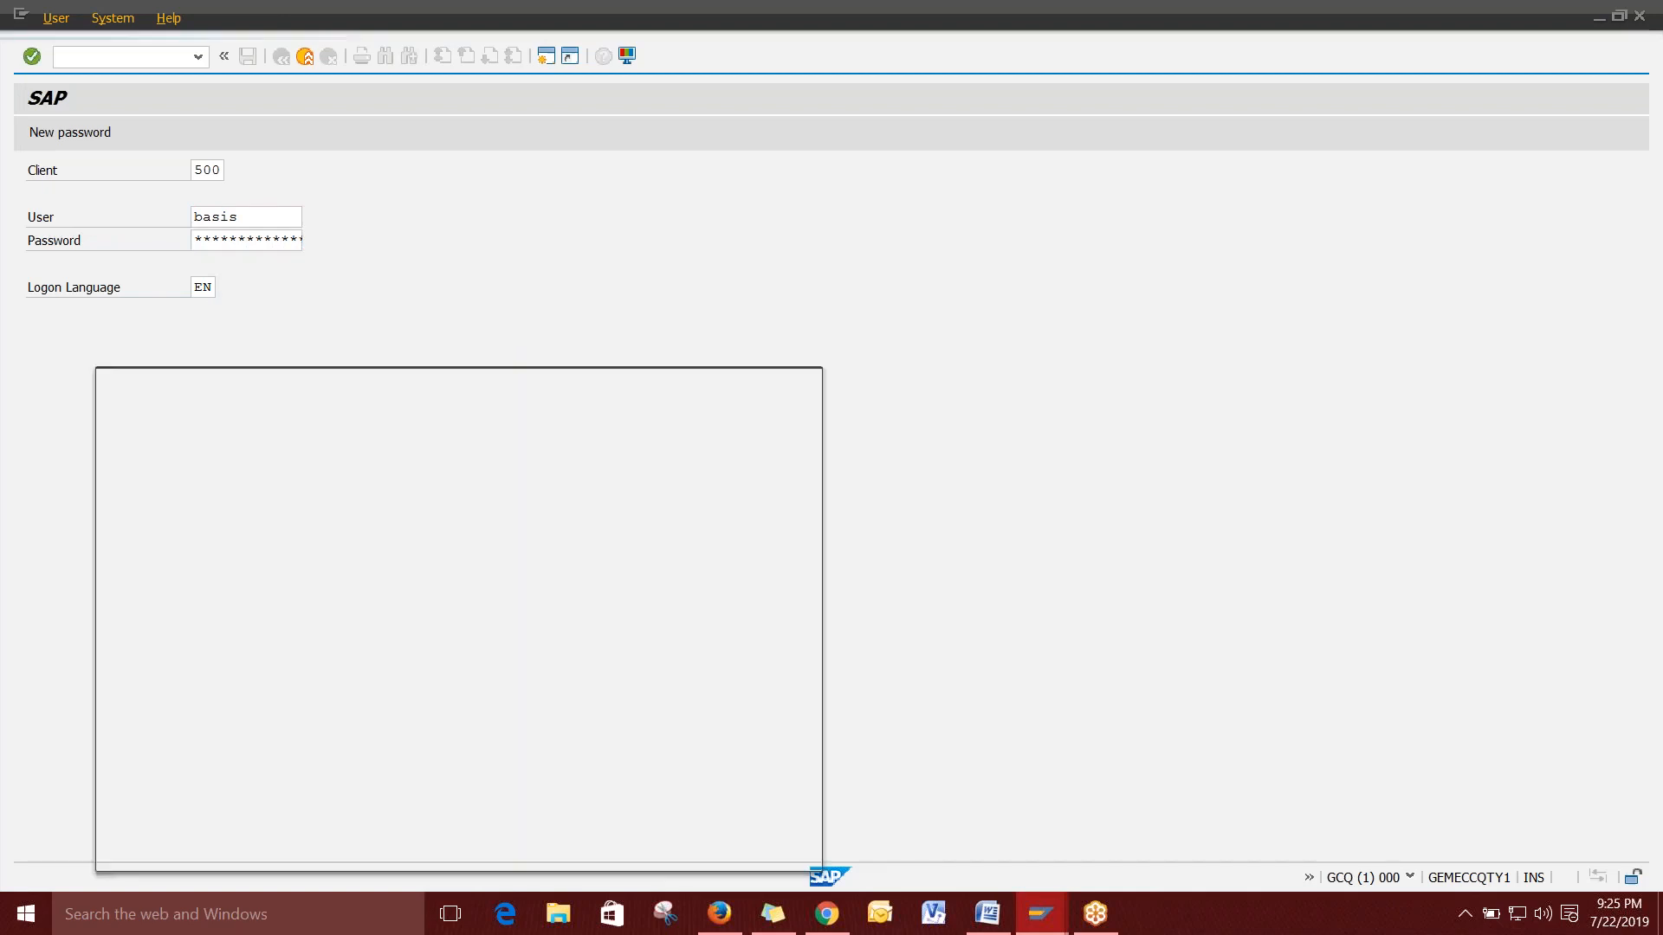
pyautogui.click(778, 851)
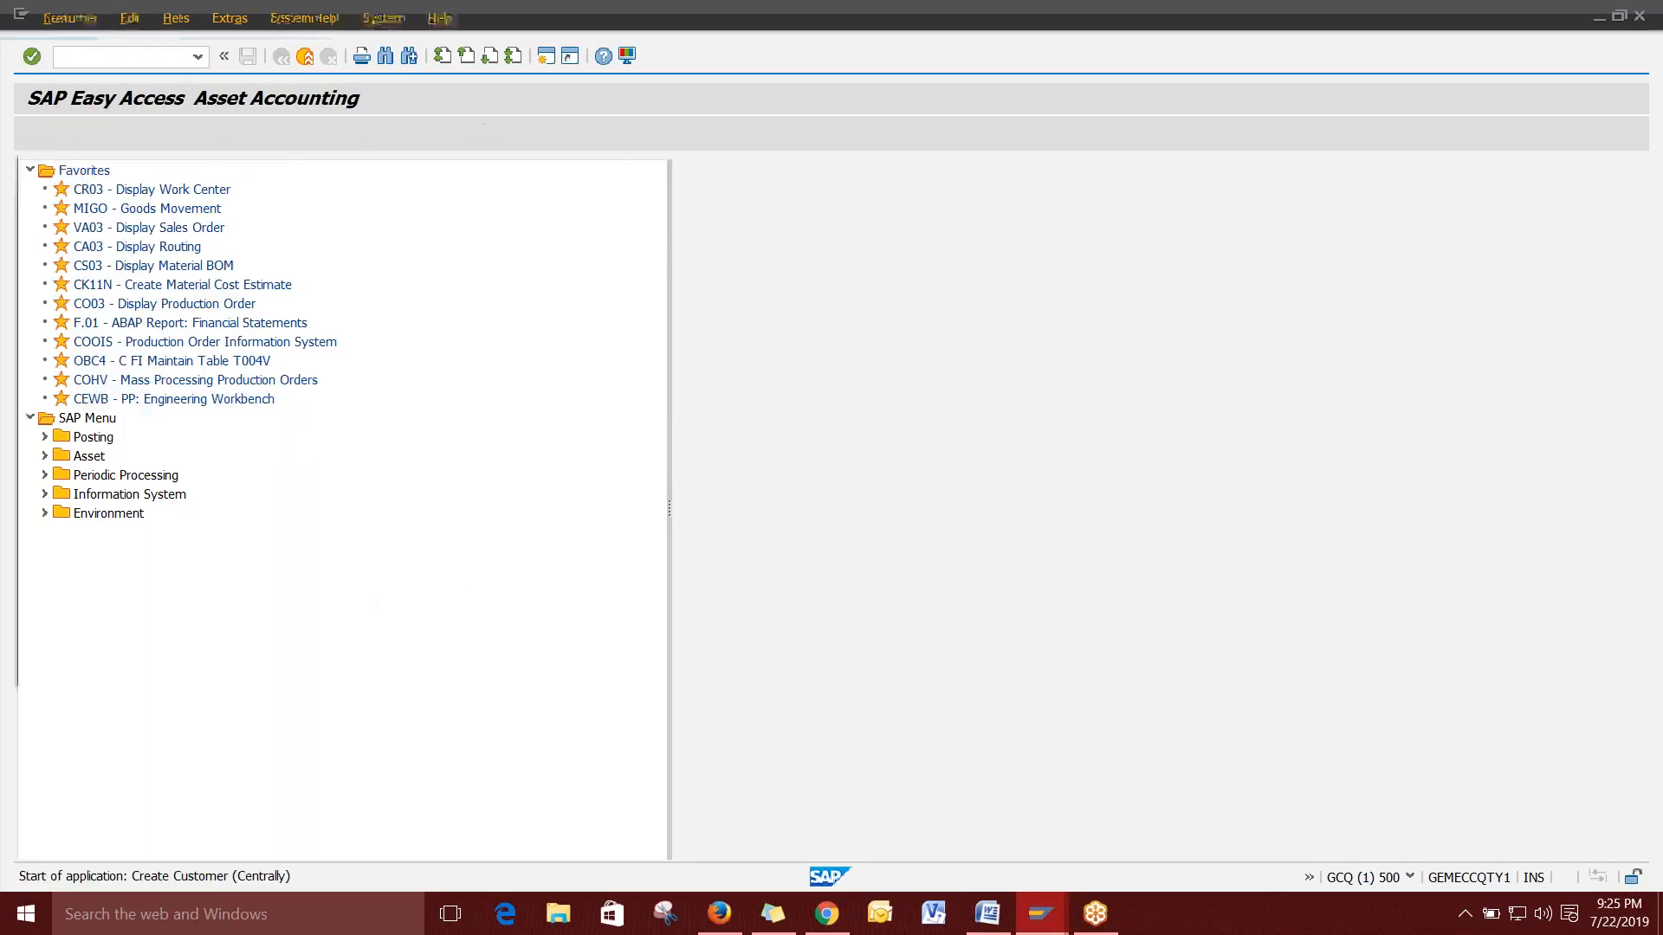
# Choose account group Sold to Party (Gem)(Domestic) with sales org 1000, channel 10, division 30.
pyautogui.click(505, 205)
pyautogui.scroll(-5, 514, 377)
pyautogui.click(450, 440)
pyautogui.click(251, 350)
pyautogui.click(250, 367)
pyautogui.click(249, 369)
pyautogui.click(246, 390)
pyautogui.click(250, 394)
pyautogui.click(241, 410)
pyautogui.click(506, 665)
# Set title Company, name TEST CUSTOMER SD, search term SD TEST, and enter the street.
pyautogui.click(251, 313)
pyautogui.click(263, 335)
pyautogui.click(263, 335)
pyautogui.click(336, 360)
pyautogui.click(299, 428)
pyautogui.click(270, 448)
pyautogui.click(271, 496)
pyautogui.write('xxx')
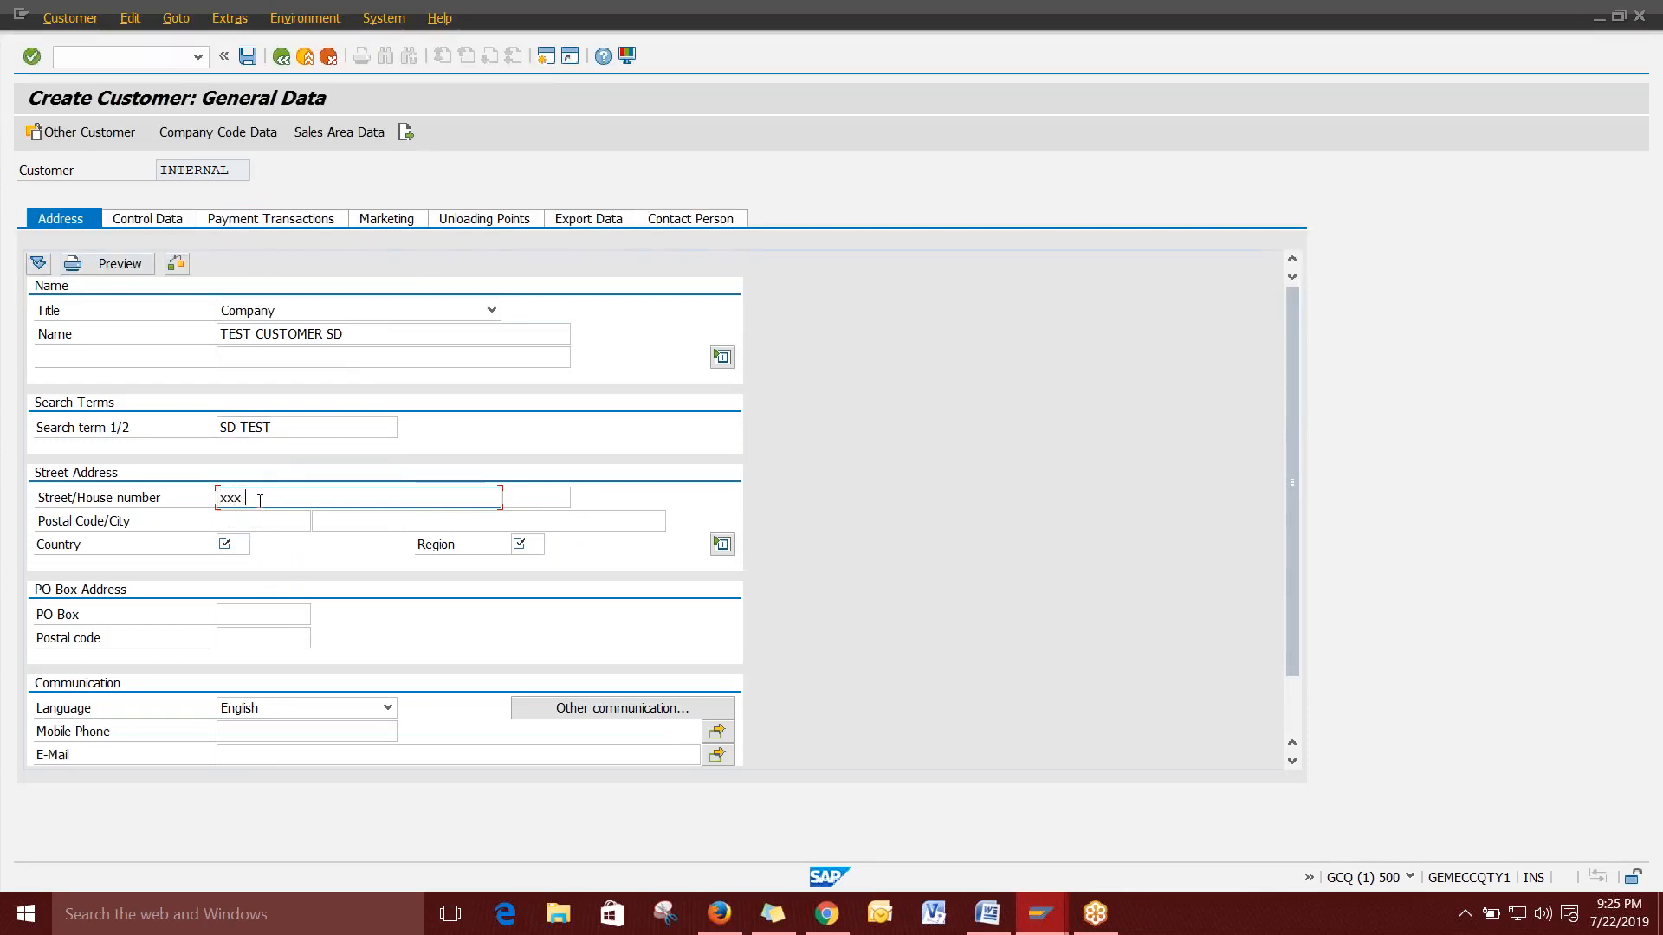
pyautogui.write(' street')
pyautogui.press('Tab')
# Fill postal code, city, country IN, region 37, the mobile number and the customer's e-mail.
pyautogui.press('Tab')
pyautogui.click(254, 542)
pyautogui.press('Tab')
pyautogui.click(343, 542)
pyautogui.press('Tab')
pyautogui.click(246, 565)
pyautogui.press('Tab')
pyautogui.click(531, 569)
pyautogui.click(278, 731)
pyautogui.click(266, 752)
pyautogui.press('Tab')
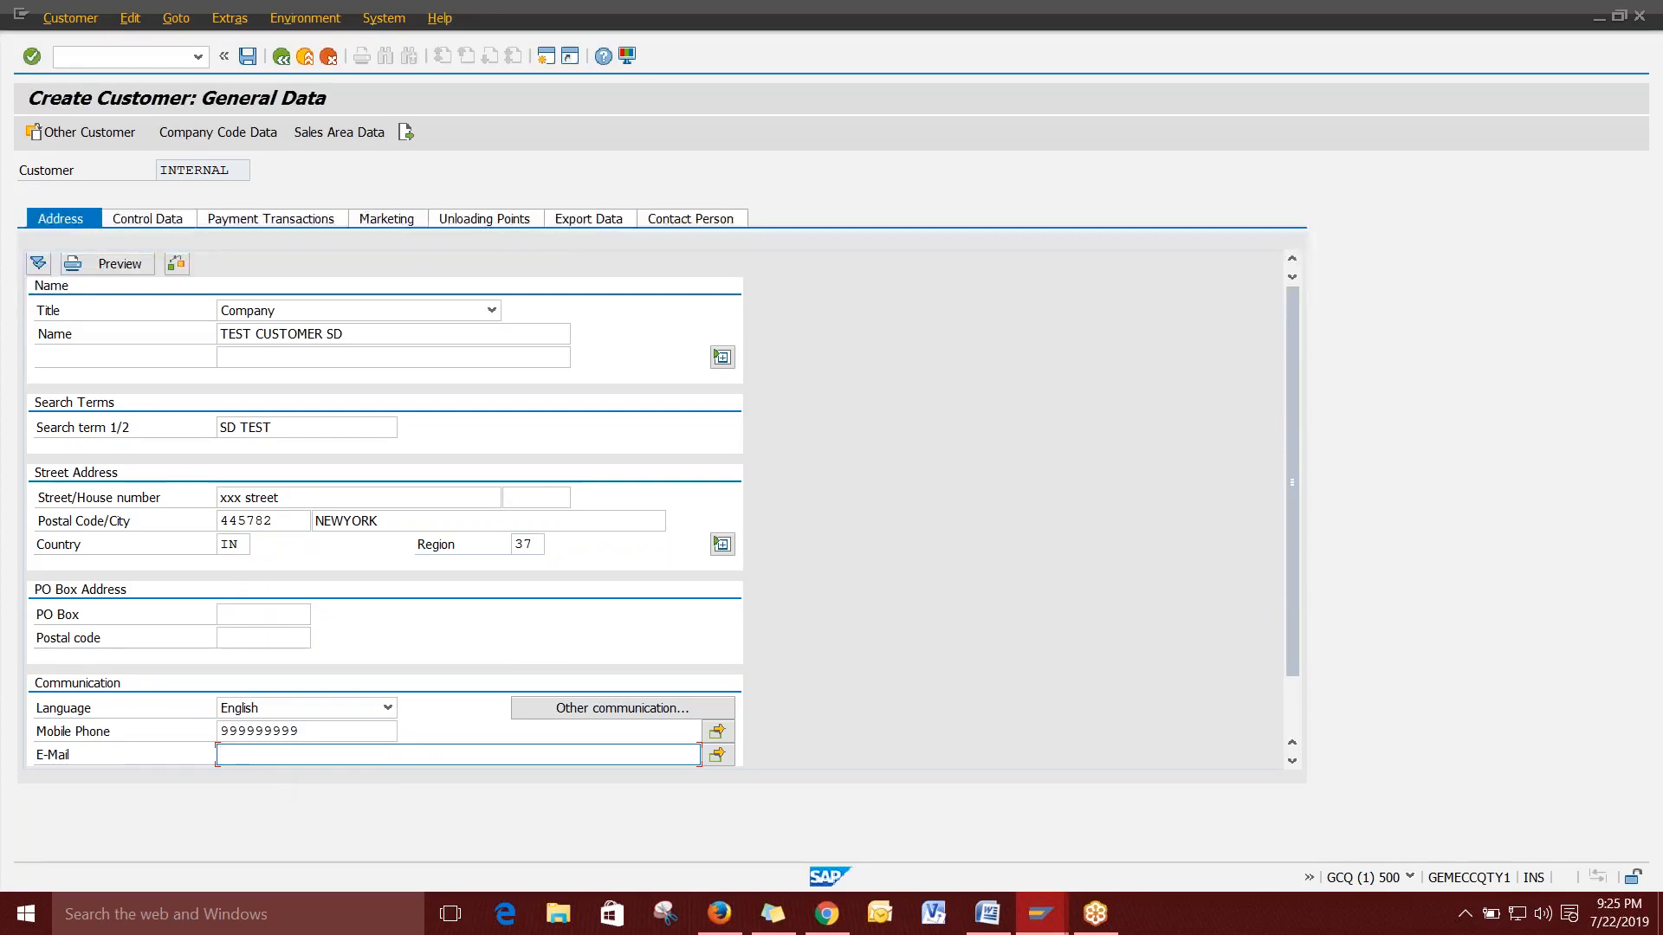
pyautogui.click(274, 223)
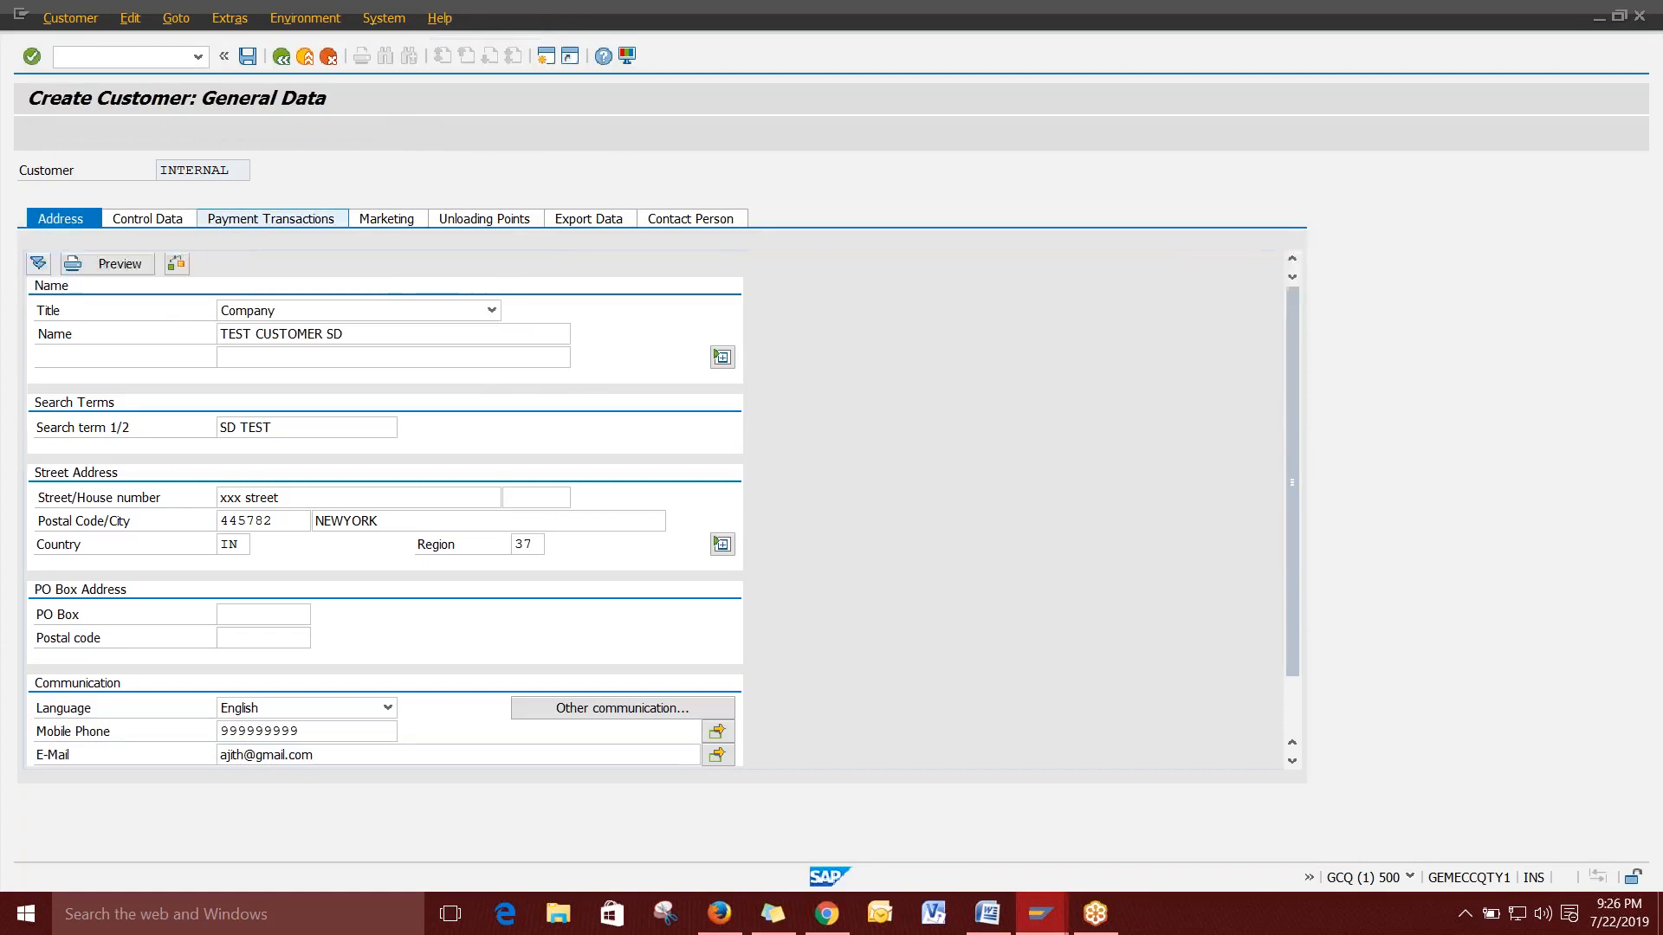
# Add a bank row: country IN, bank key SBI102220, the saved account number, holder TEST CUSTOMER SD.
pyautogui.click(70, 313)
pyautogui.click(67, 333)
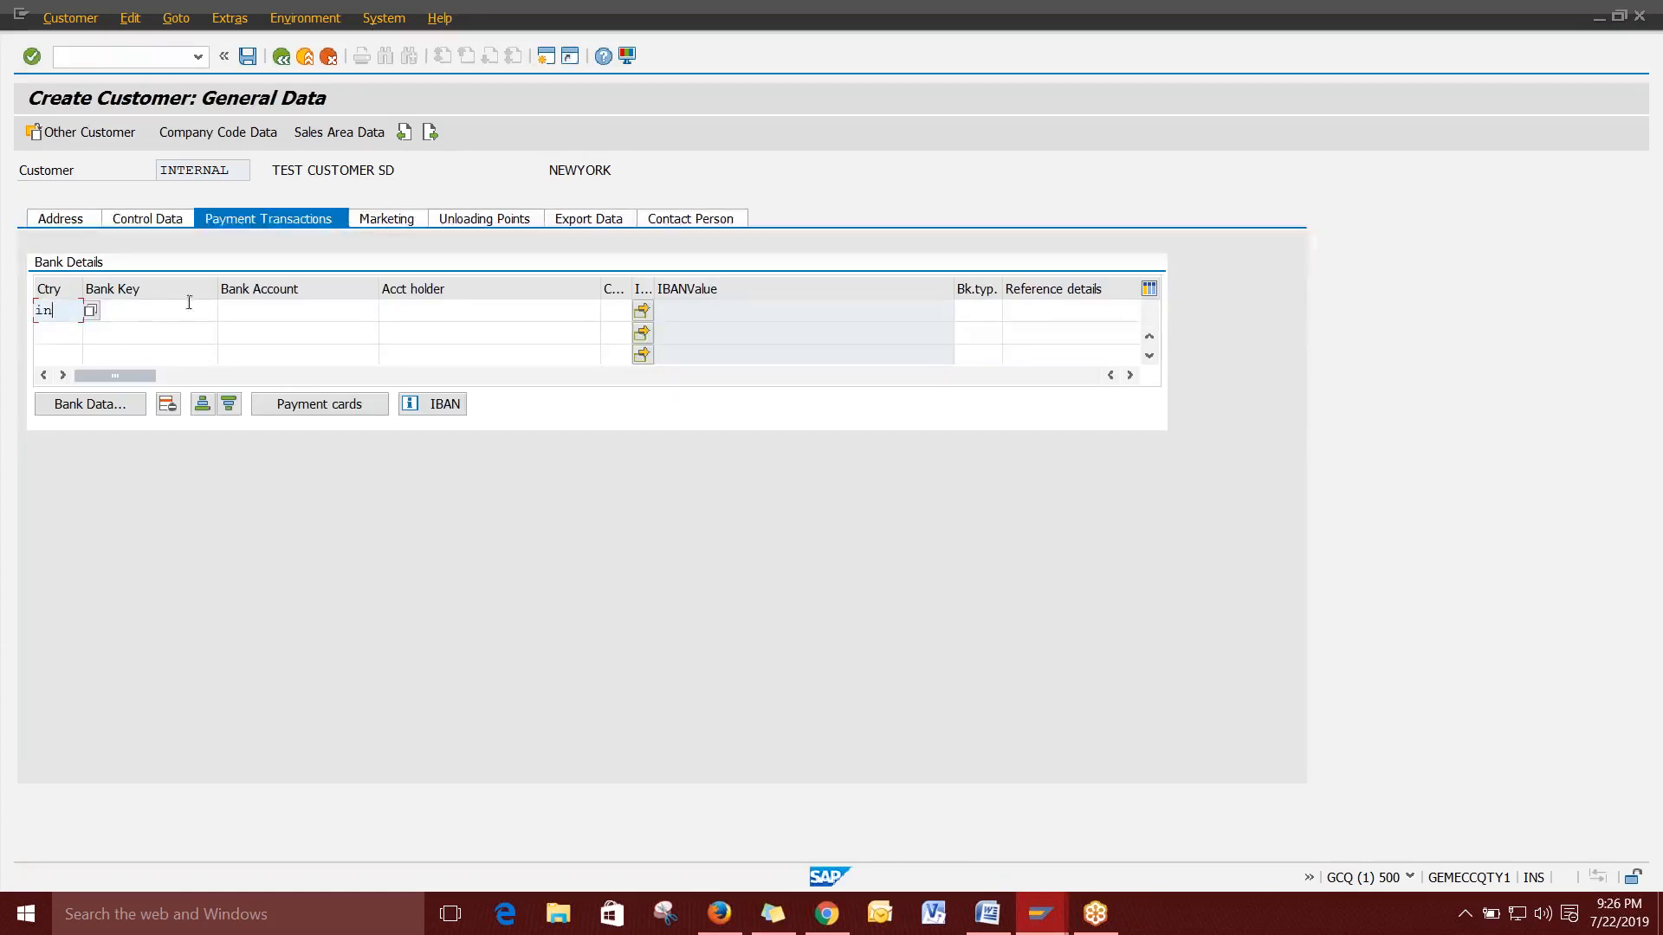
pyautogui.doubleClick(72, 313)
pyautogui.press('BackSpace')
pyautogui.click(201, 314)
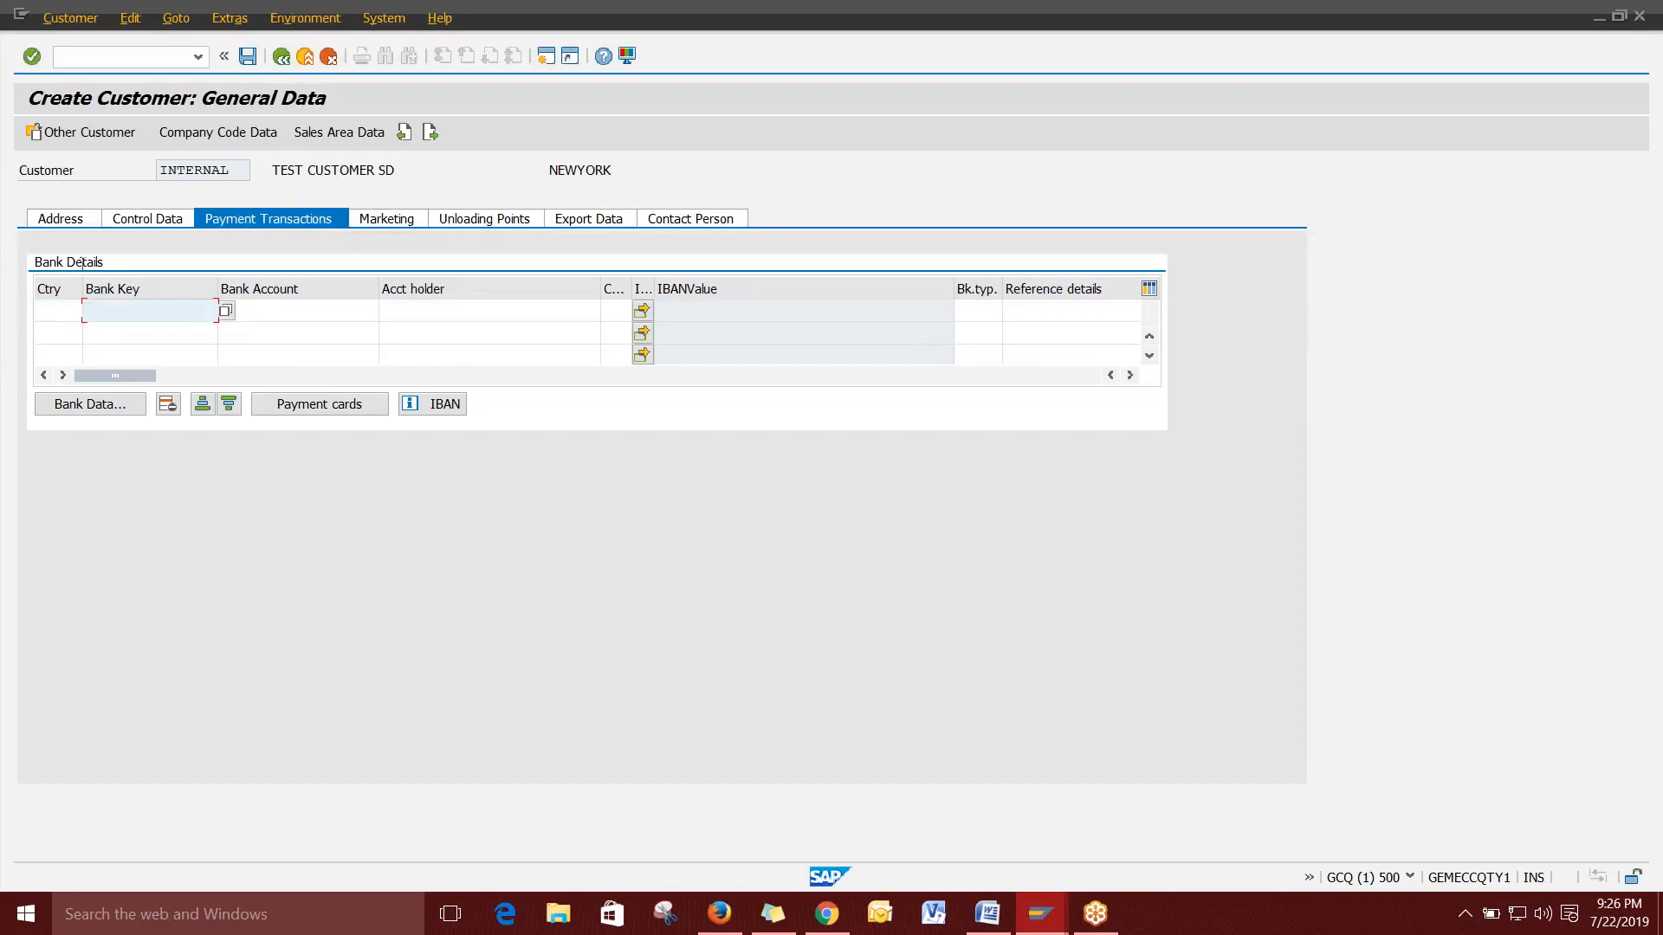
pyautogui.press('Return')
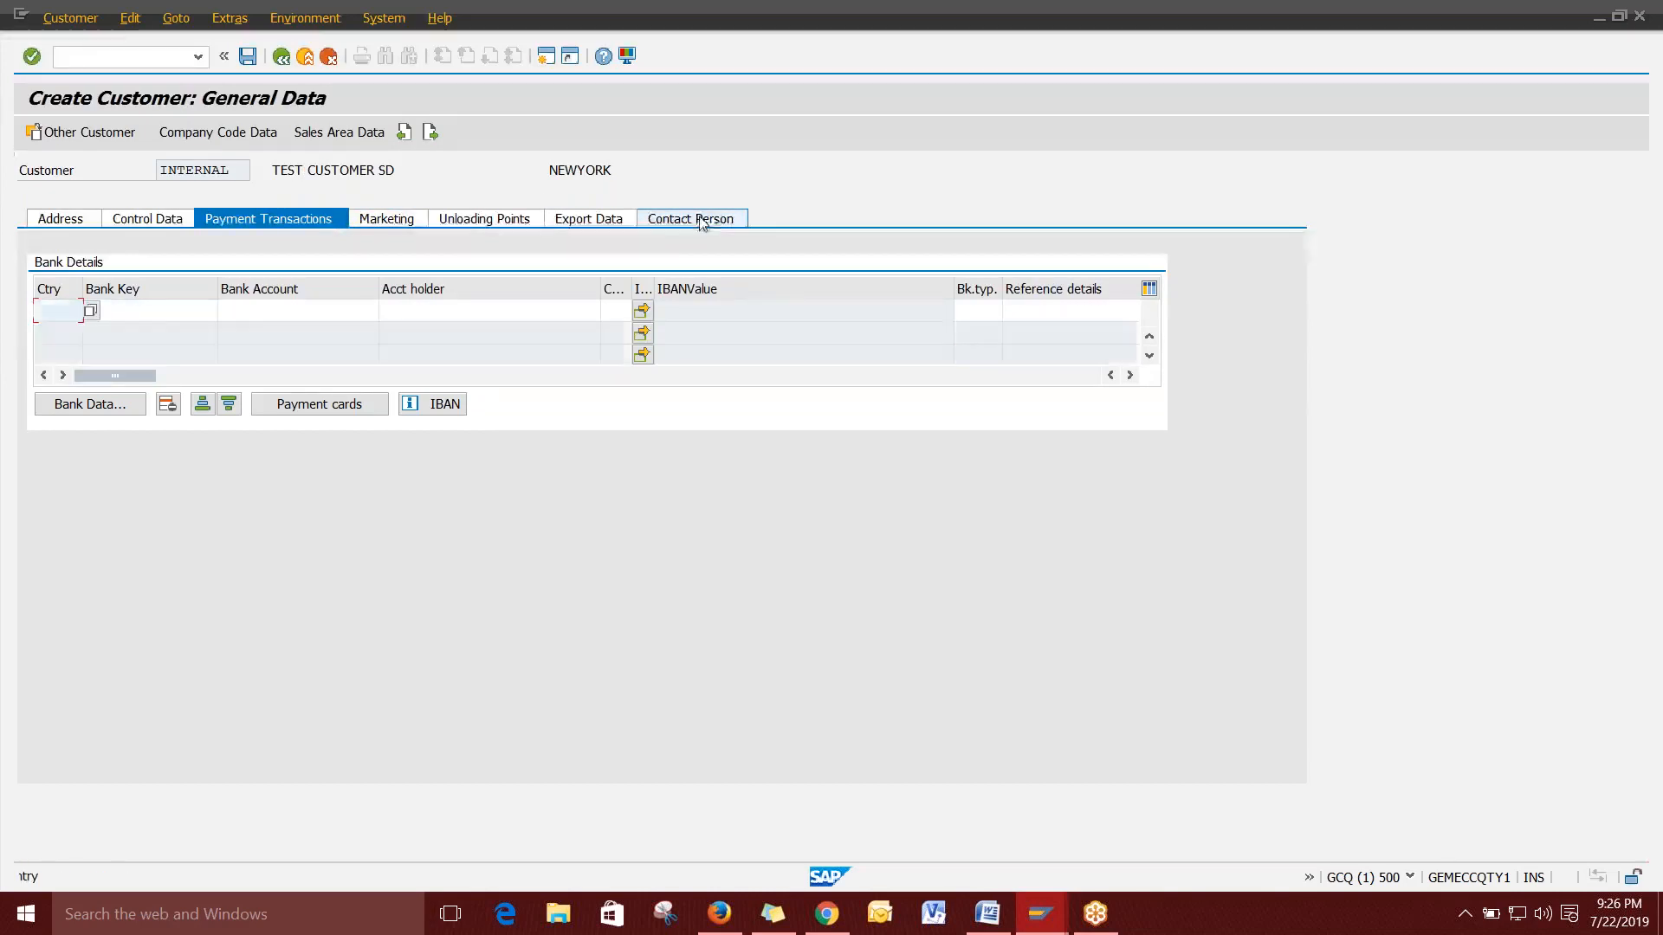
pyautogui.click(64, 335)
pyautogui.click(140, 311)
pyautogui.click(139, 335)
pyautogui.click(301, 315)
pyautogui.click(301, 330)
pyautogui.press('Tab')
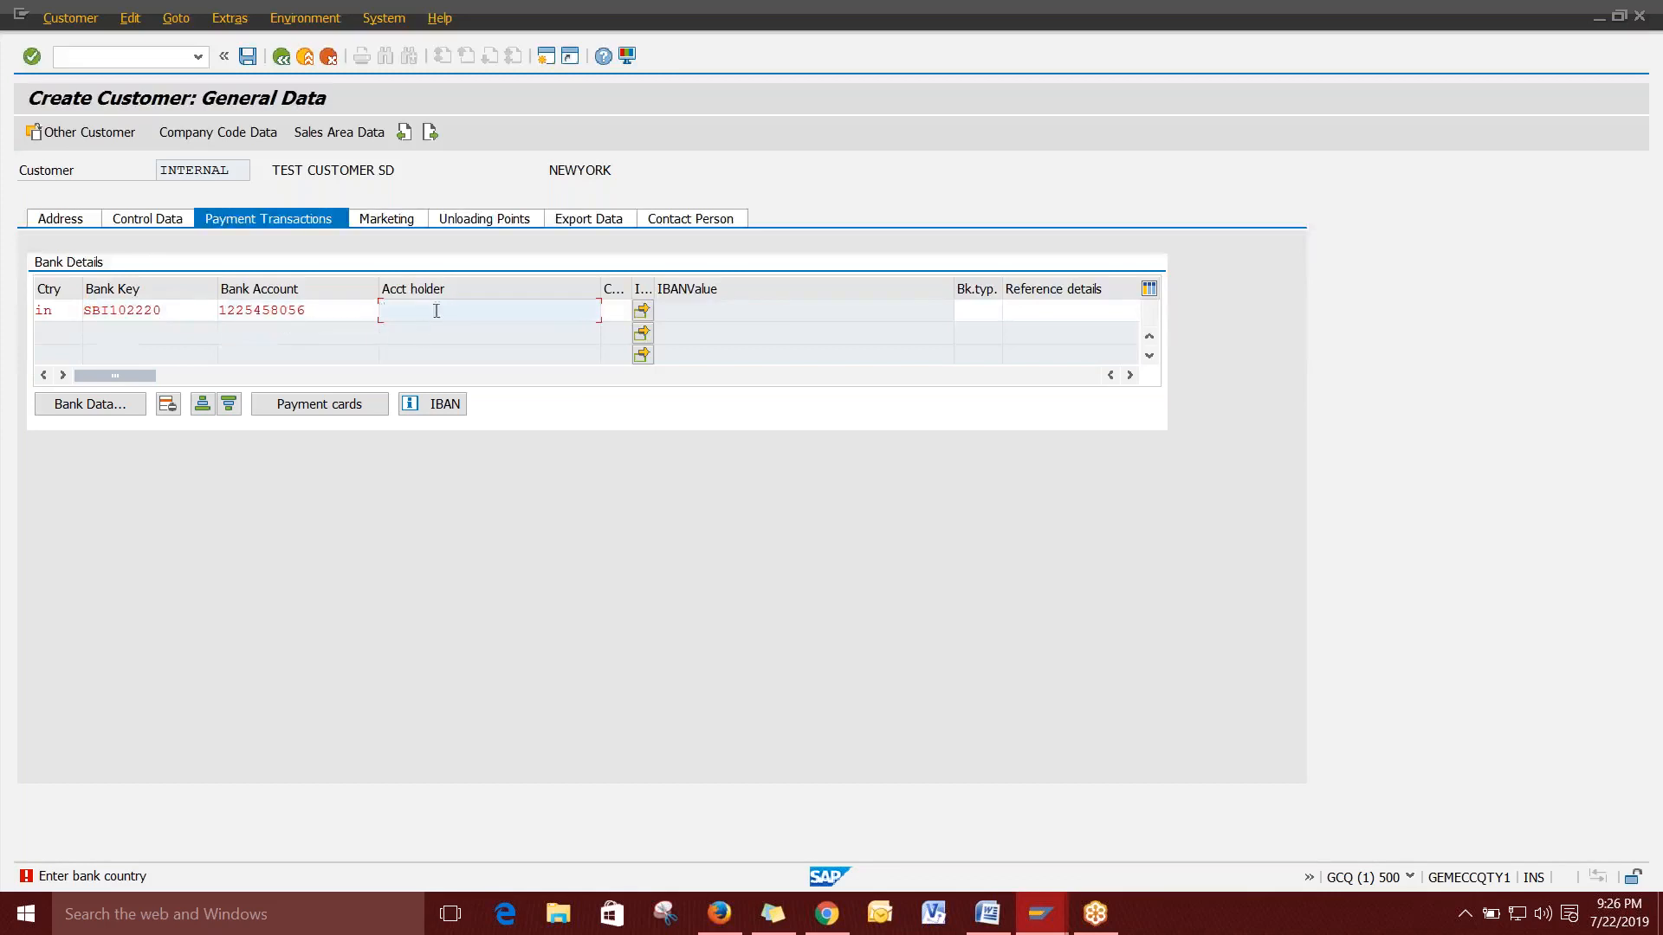
pyautogui.moveTo(402, 169); pyautogui.dragTo(270, 170)
pyautogui.hotkey('ctrl', 'c')
pyautogui.click(401, 310)
pyautogui.hotkey('ctrl', 'v')
# Fill bank details: name SBI BANK, region 37, XXXX STREET, city and branch HYDERABAD.
pyautogui.click(90, 404)
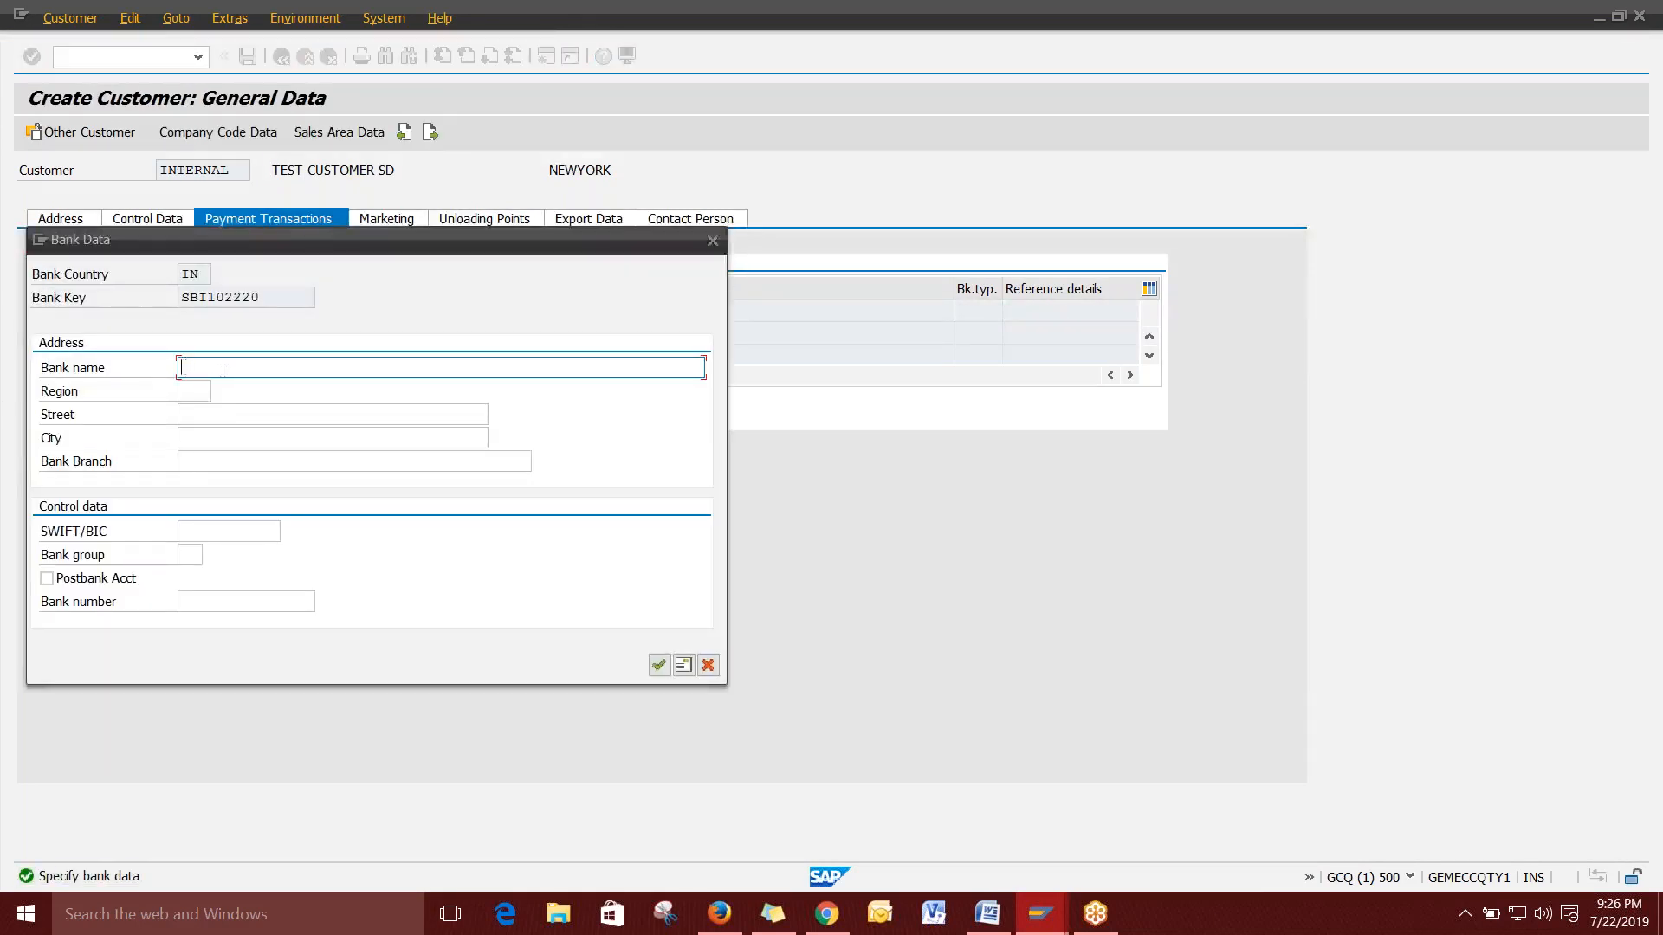
pyautogui.write('SBI I')
pyautogui.write('NDIA')
pyautogui.press('BackSpace')
pyautogui.press('BackSpace')
pyautogui.press('BackSpace')
pyautogui.press('BackSpace')
pyautogui.press('BackSpace')
pyautogui.write('BANK')
pyautogui.click(194, 392)
pyautogui.click(190, 411)
pyautogui.click(227, 415)
pyautogui.click(230, 434)
pyautogui.click(227, 437)
pyautogui.click(221, 453)
pyautogui.click(227, 461)
pyautogui.click(221, 475)
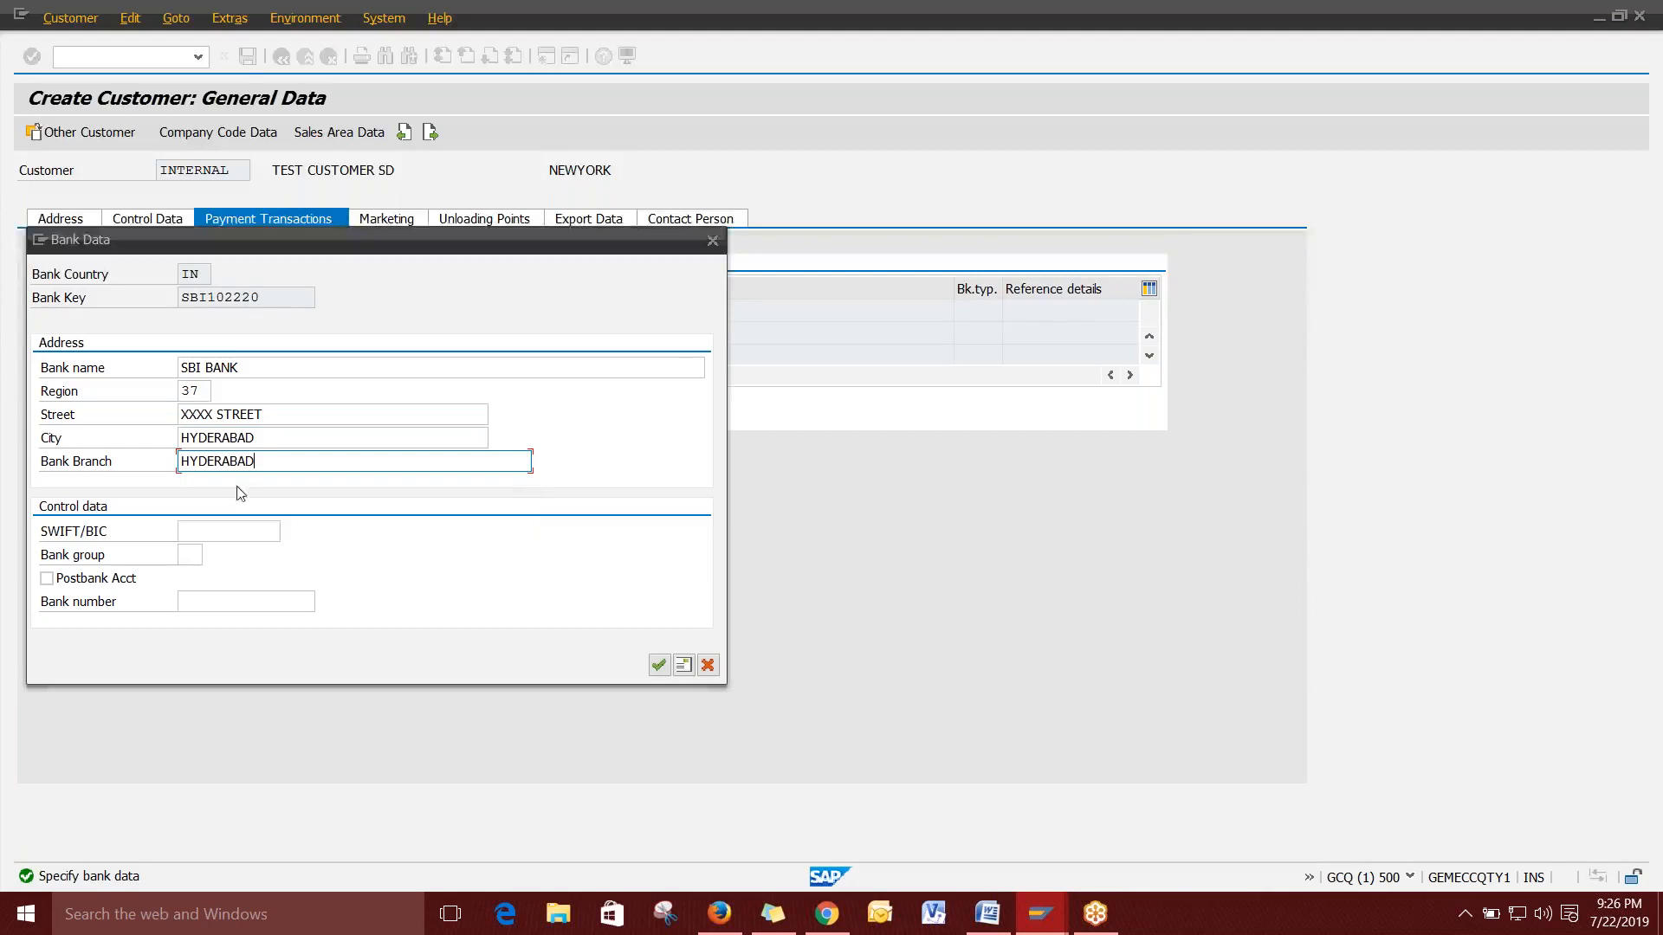
pyautogui.click(659, 664)
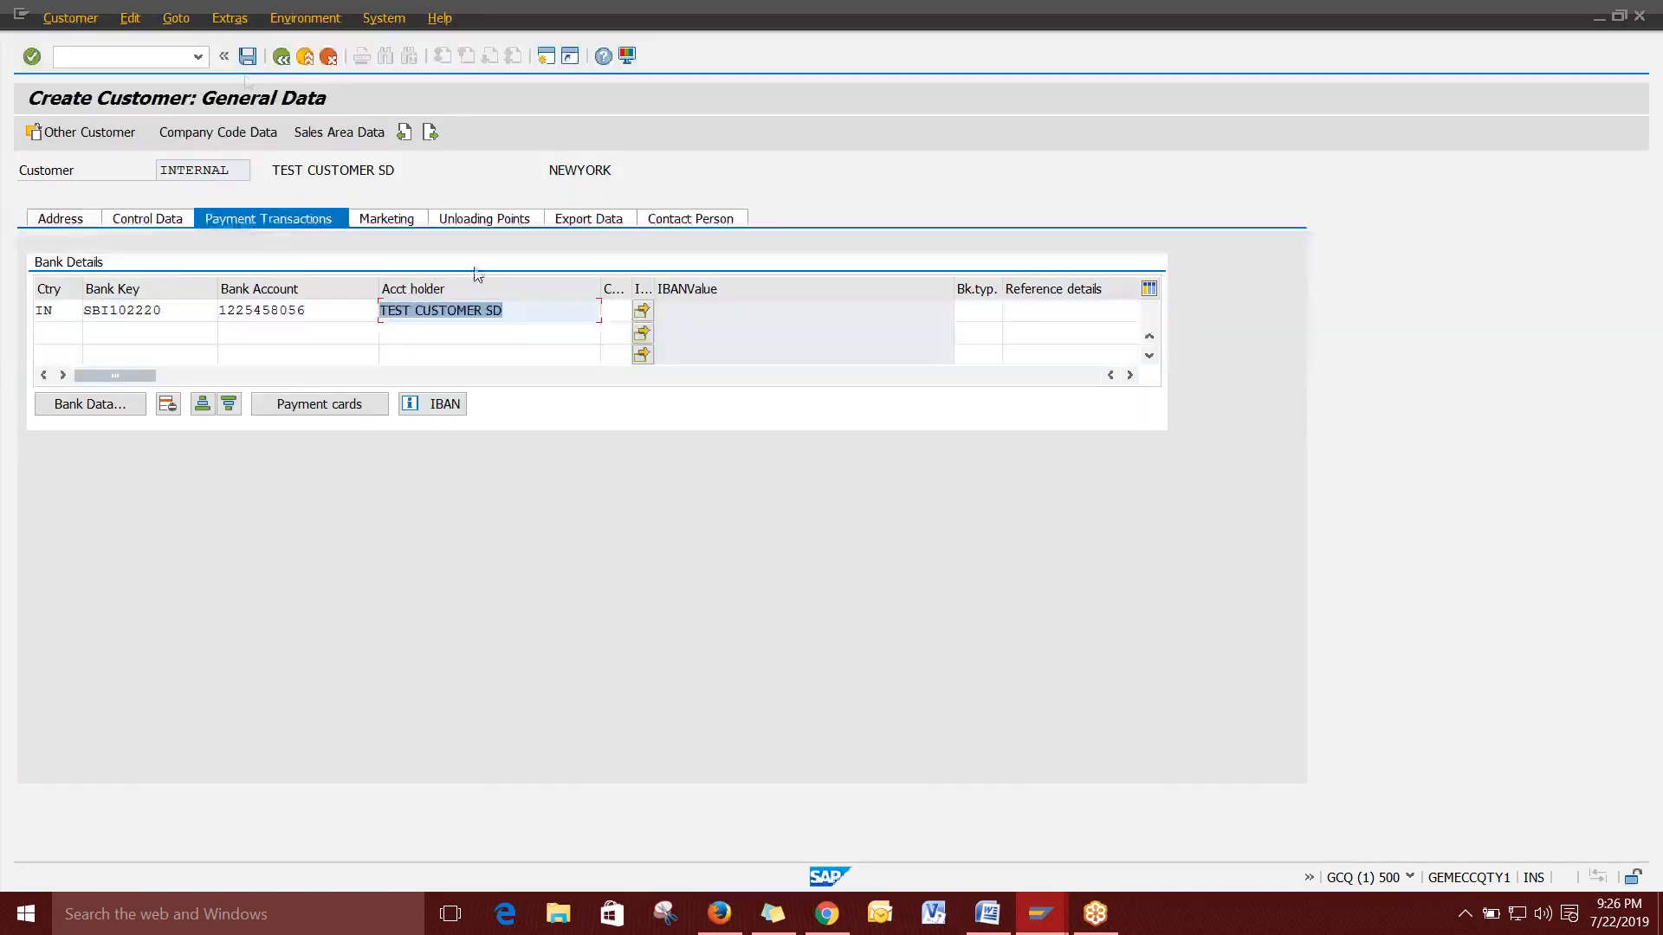
pyautogui.click(237, 134)
pyautogui.click(275, 311)
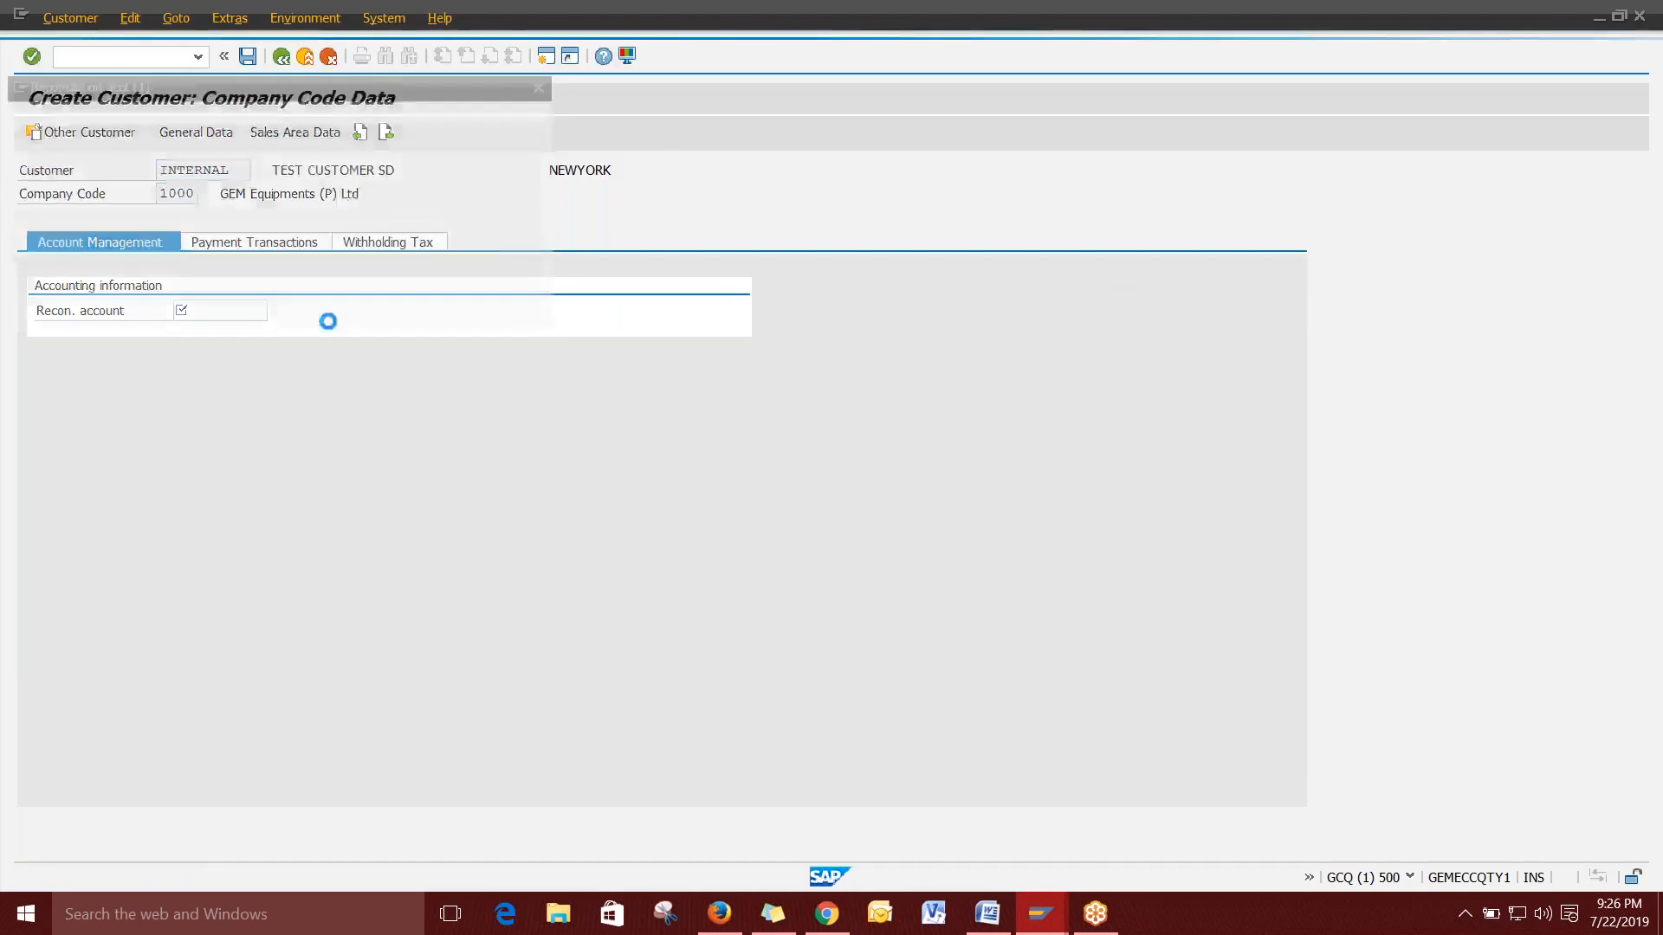
# Set reconciliation account 222001 and payment terms G006.
pyautogui.doubleClick(260, 252)
pyautogui.click(266, 245)
pyautogui.click(276, 311)
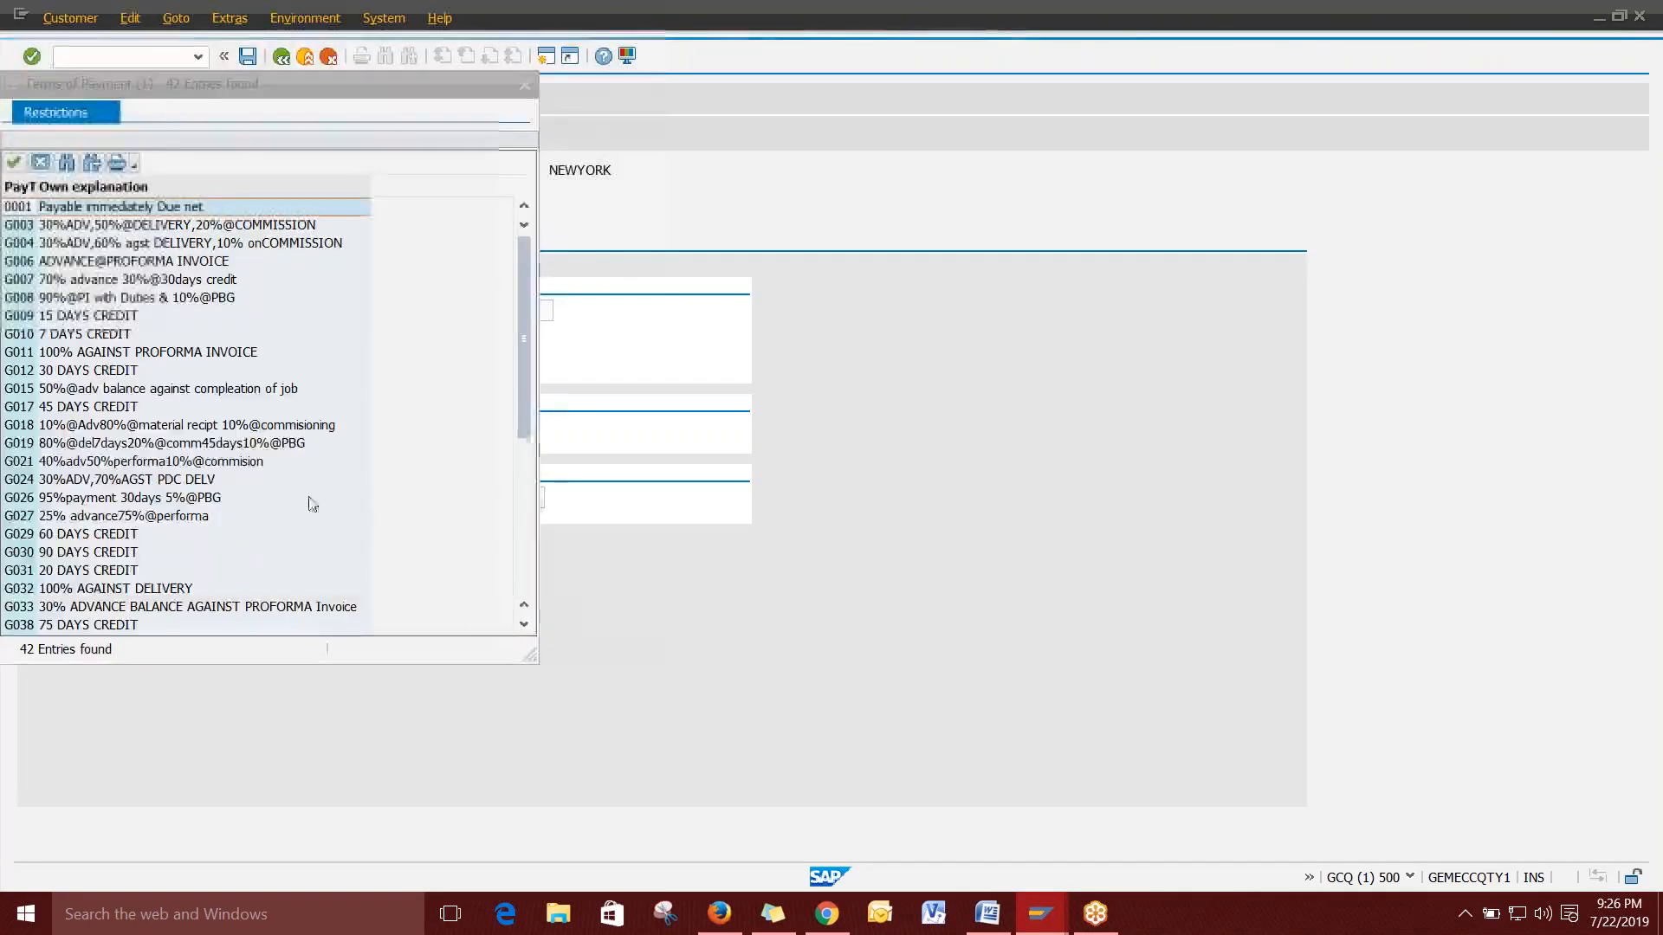
pyautogui.doubleClick(131, 261)
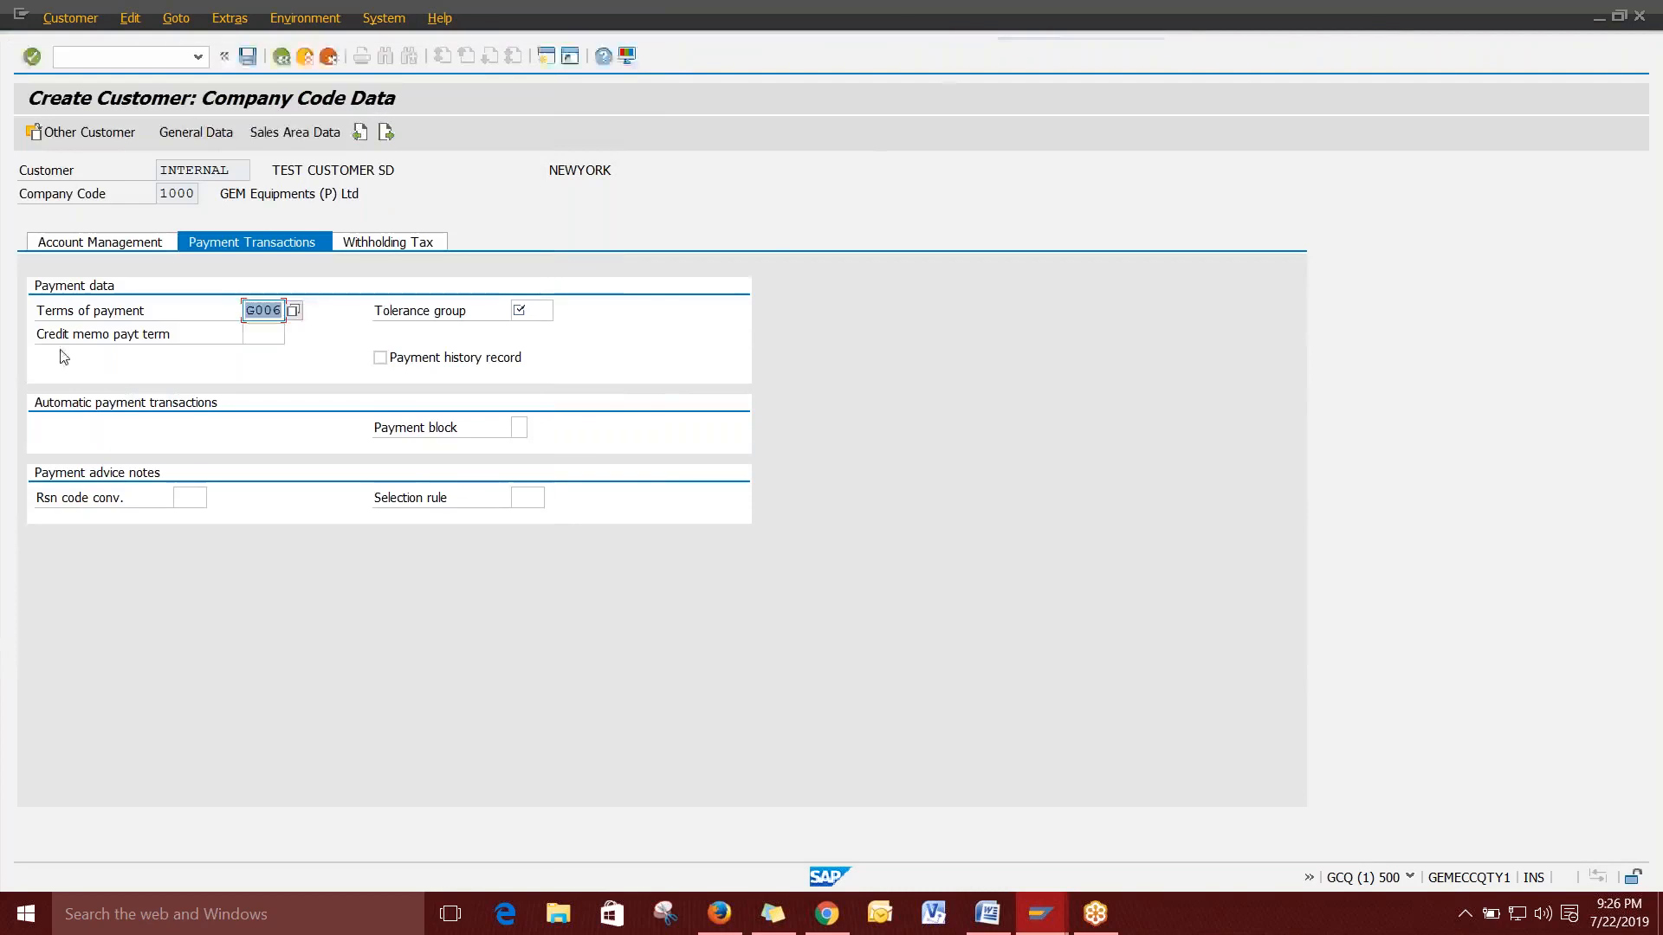
# Set the tolerance group to OTHE.
pyautogui.click(533, 312)
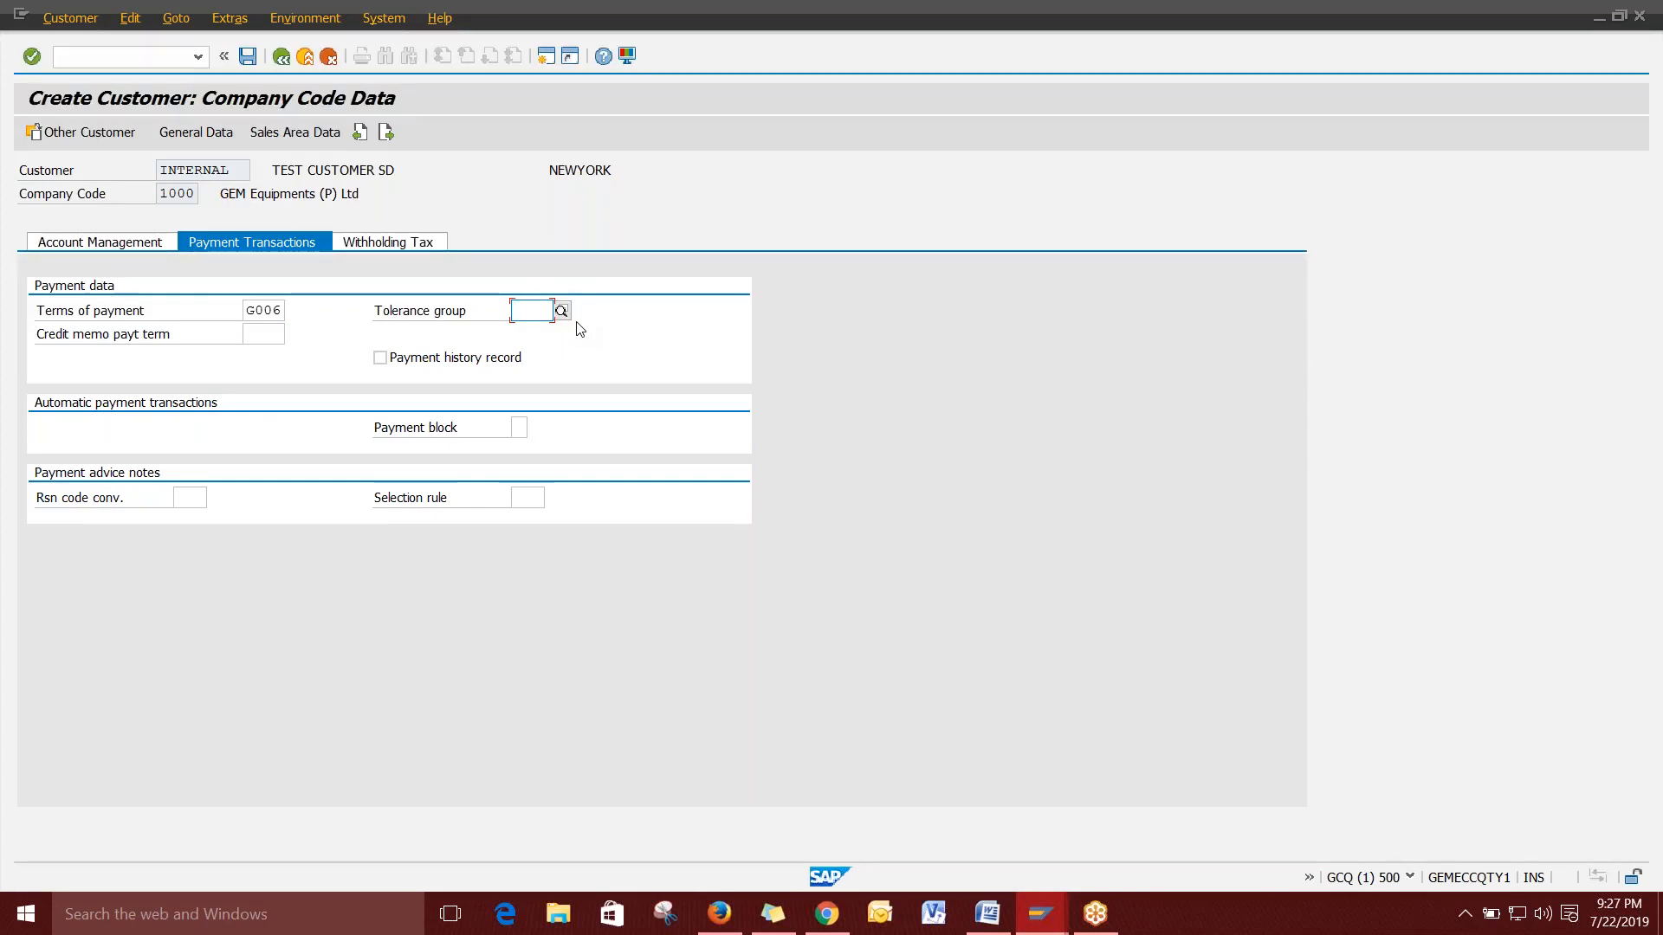
pyautogui.press('Tab')
pyautogui.click(534, 317)
pyautogui.click(545, 317)
pyautogui.click(539, 330)
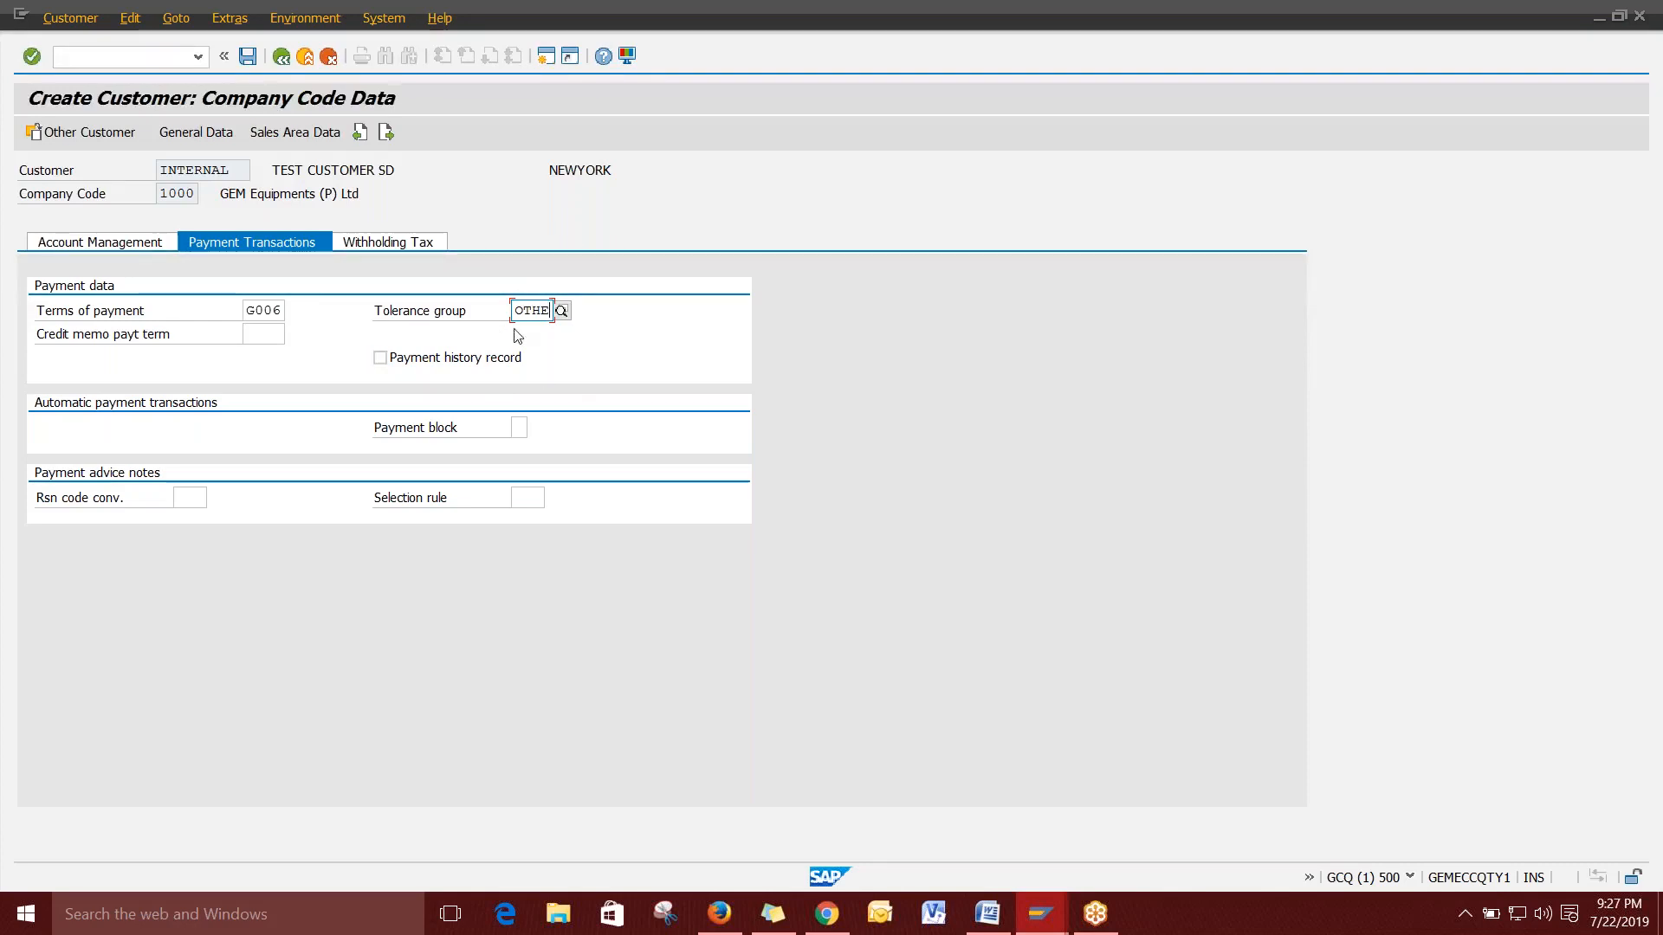
pyautogui.moveTo(375, 311)
pyautogui.mouseDown()
pyautogui.moveTo(551, 312)
pyautogui.moveTo(379, 317)
pyautogui.mouseUp()
pyautogui.click(443, 312)
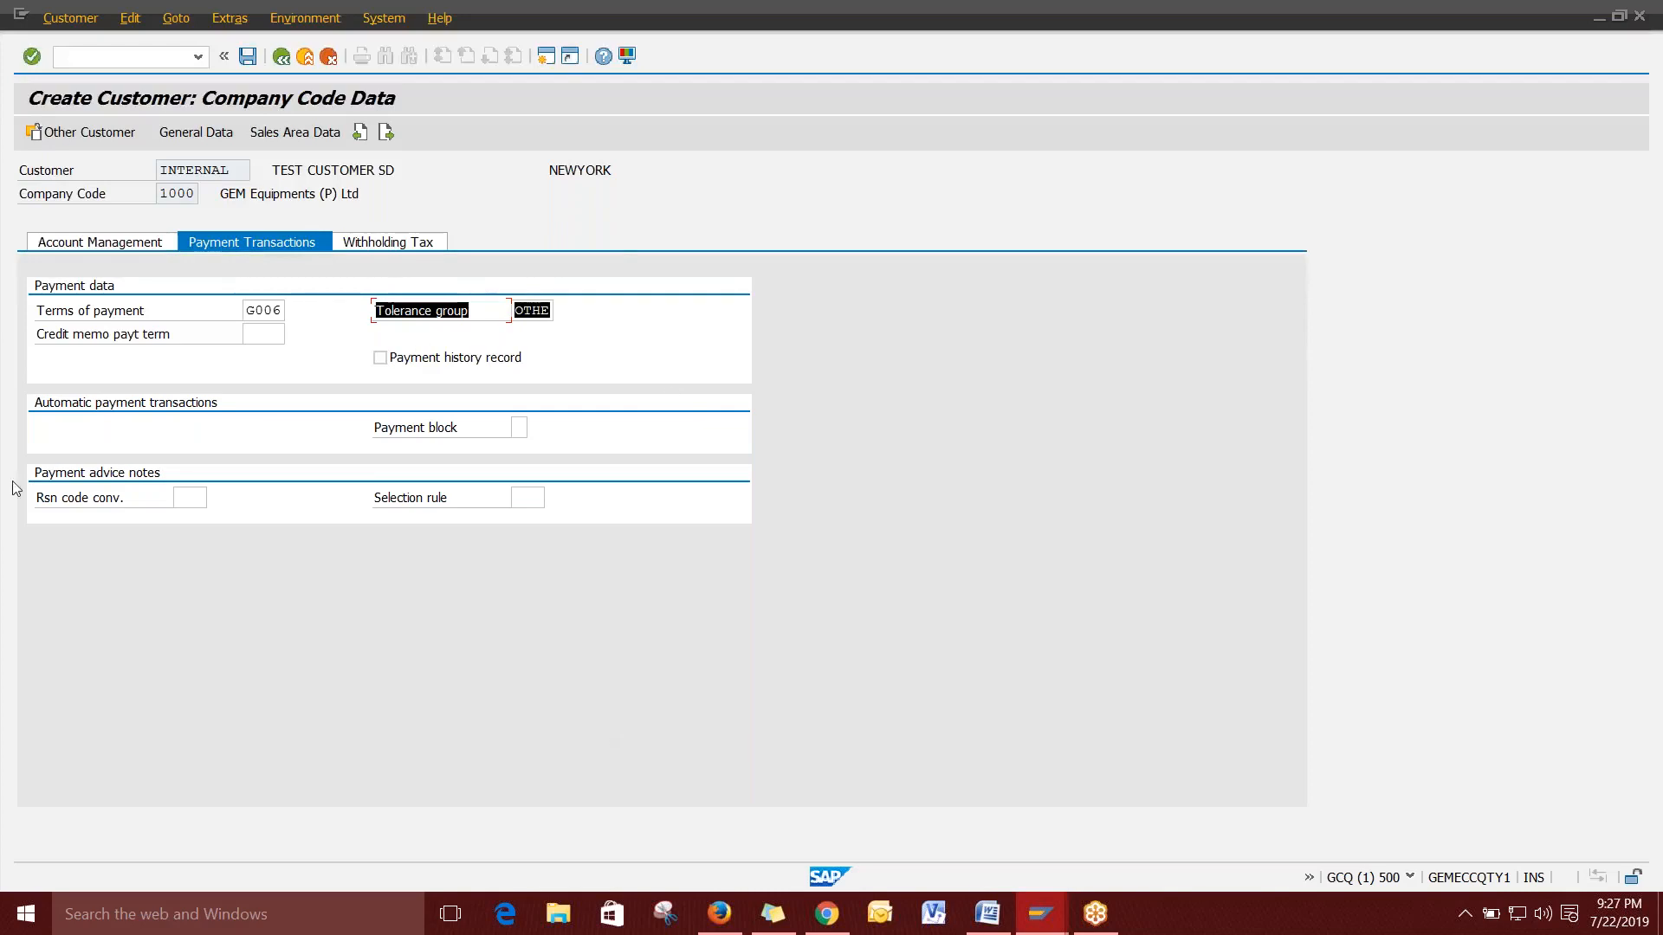
pyautogui.click(284, 132)
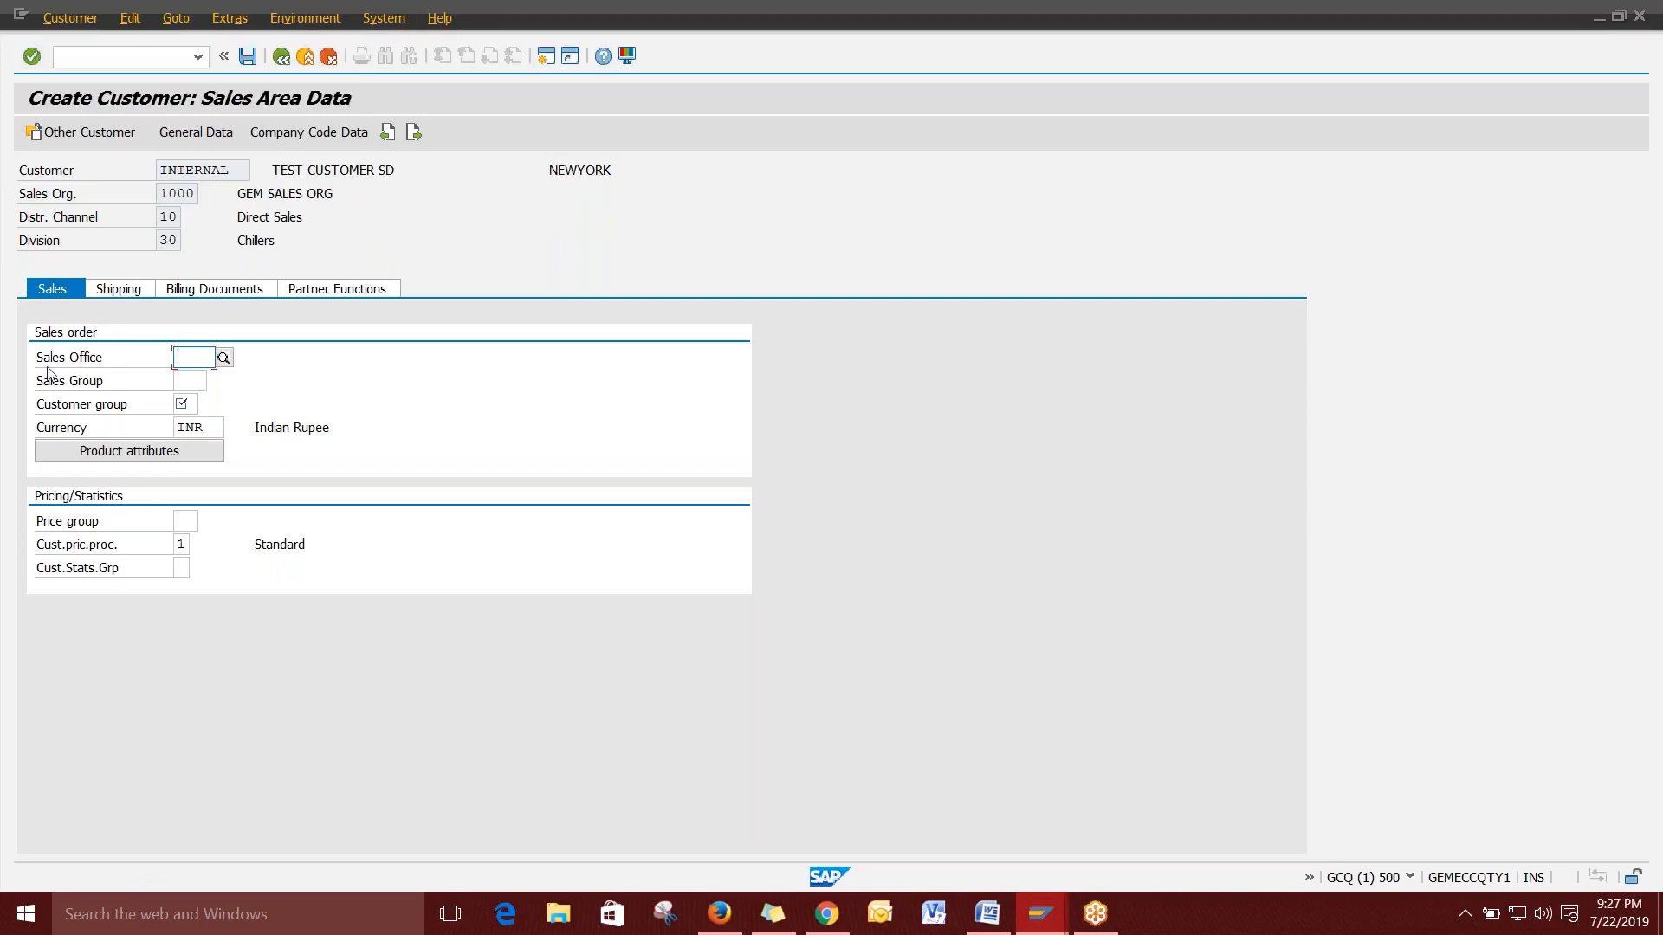
# Set sales office 1200 (Mumbai), sales group 110 and customer group 06 ONE TIME CUSTOMER.
pyautogui.click(225, 358)
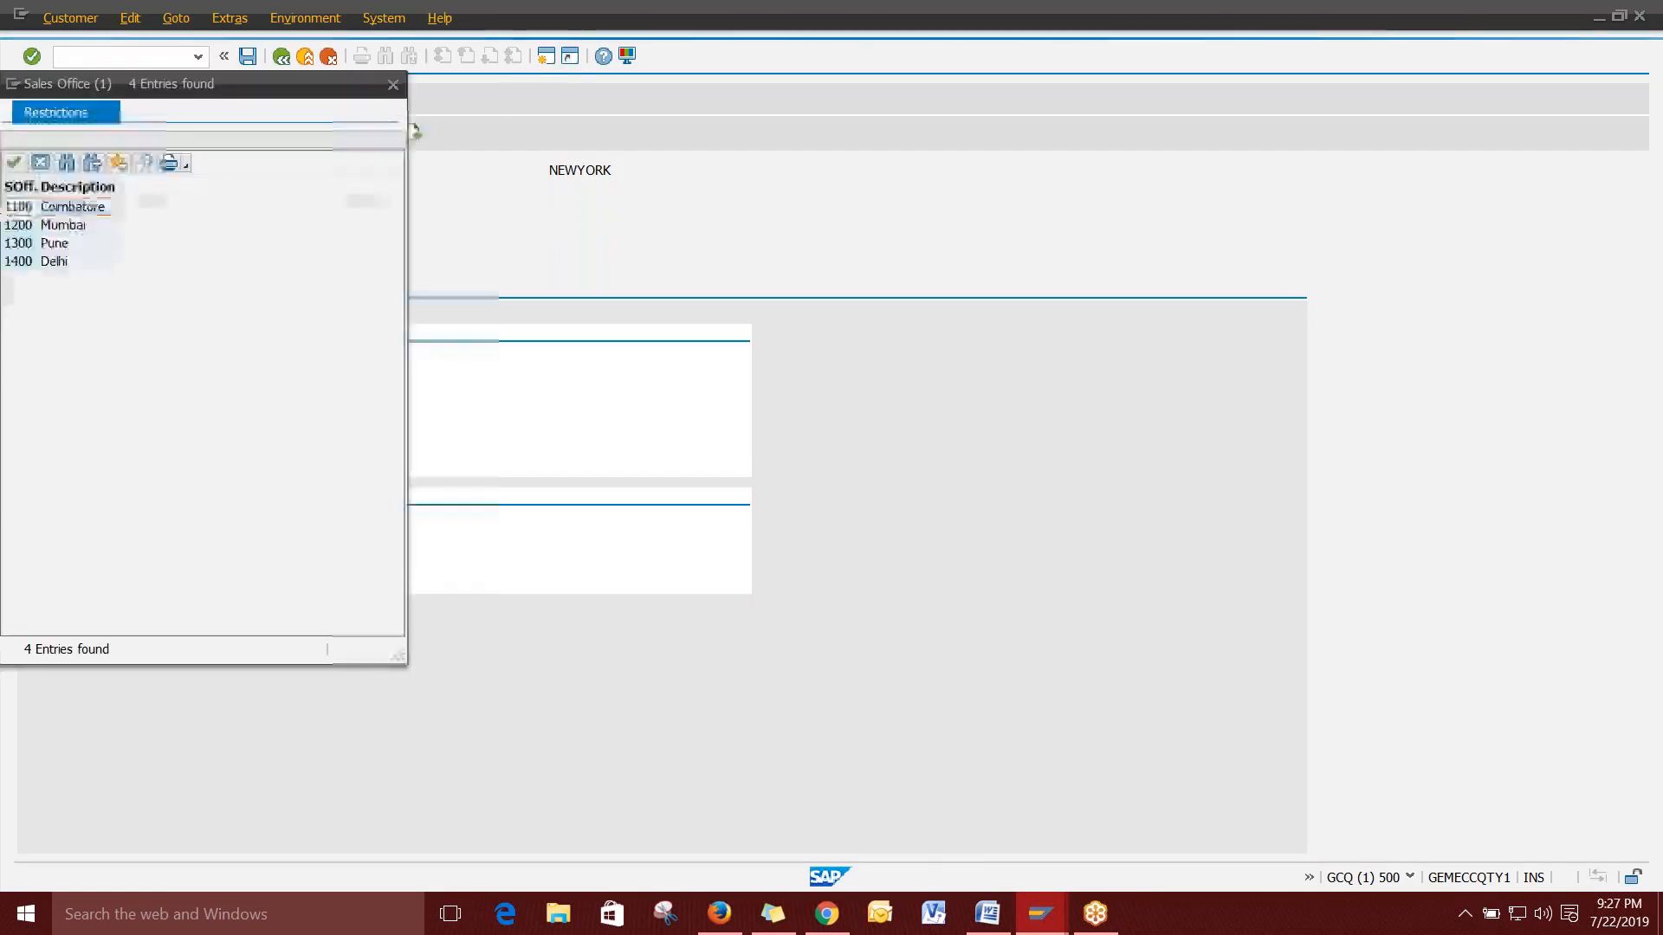
pyautogui.doubleClick(67, 227)
pyautogui.click(201, 382)
pyautogui.click(214, 381)
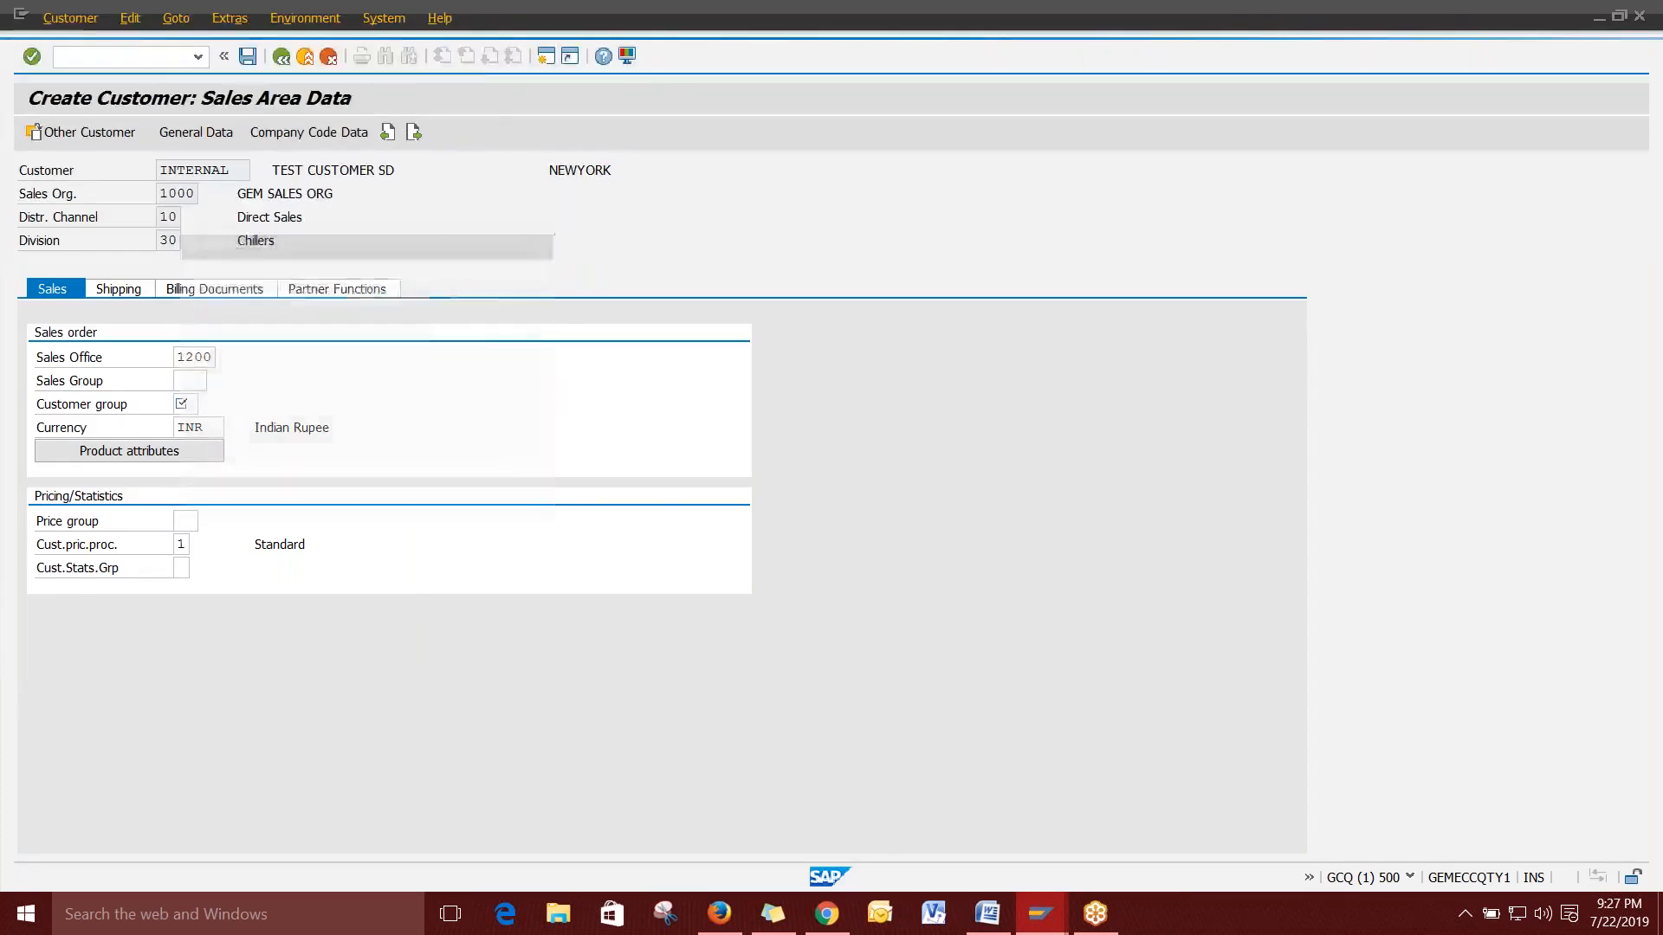
pyautogui.doubleClick(267, 364)
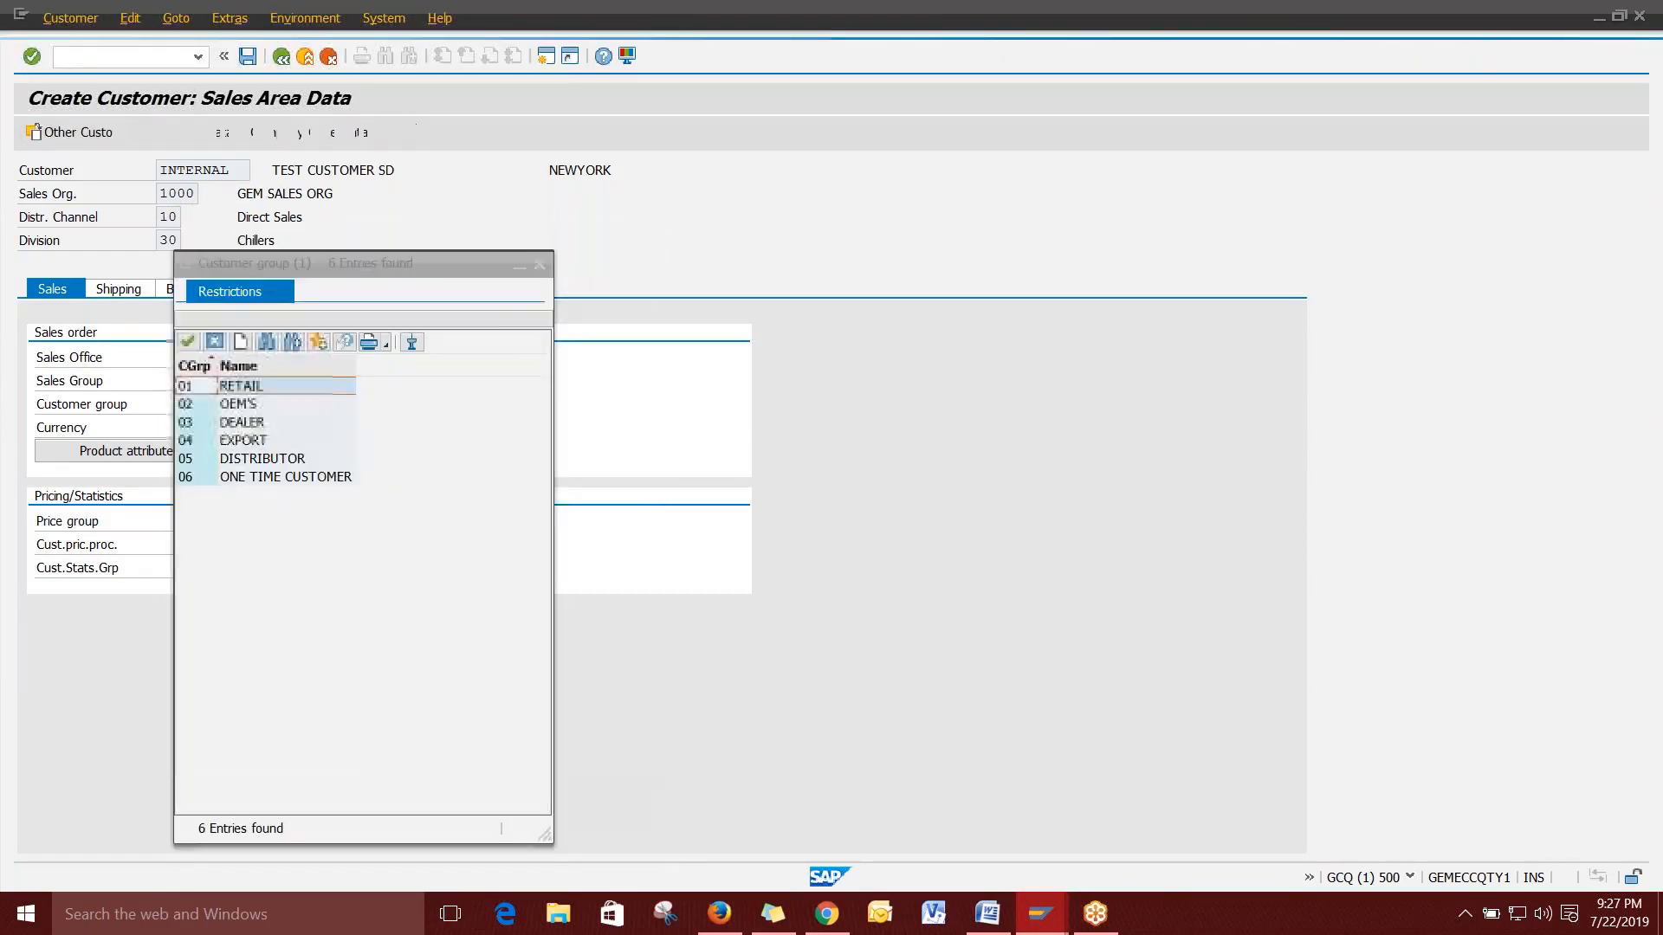
pyautogui.moveTo(372, 259); pyautogui.dragTo(594, 148)
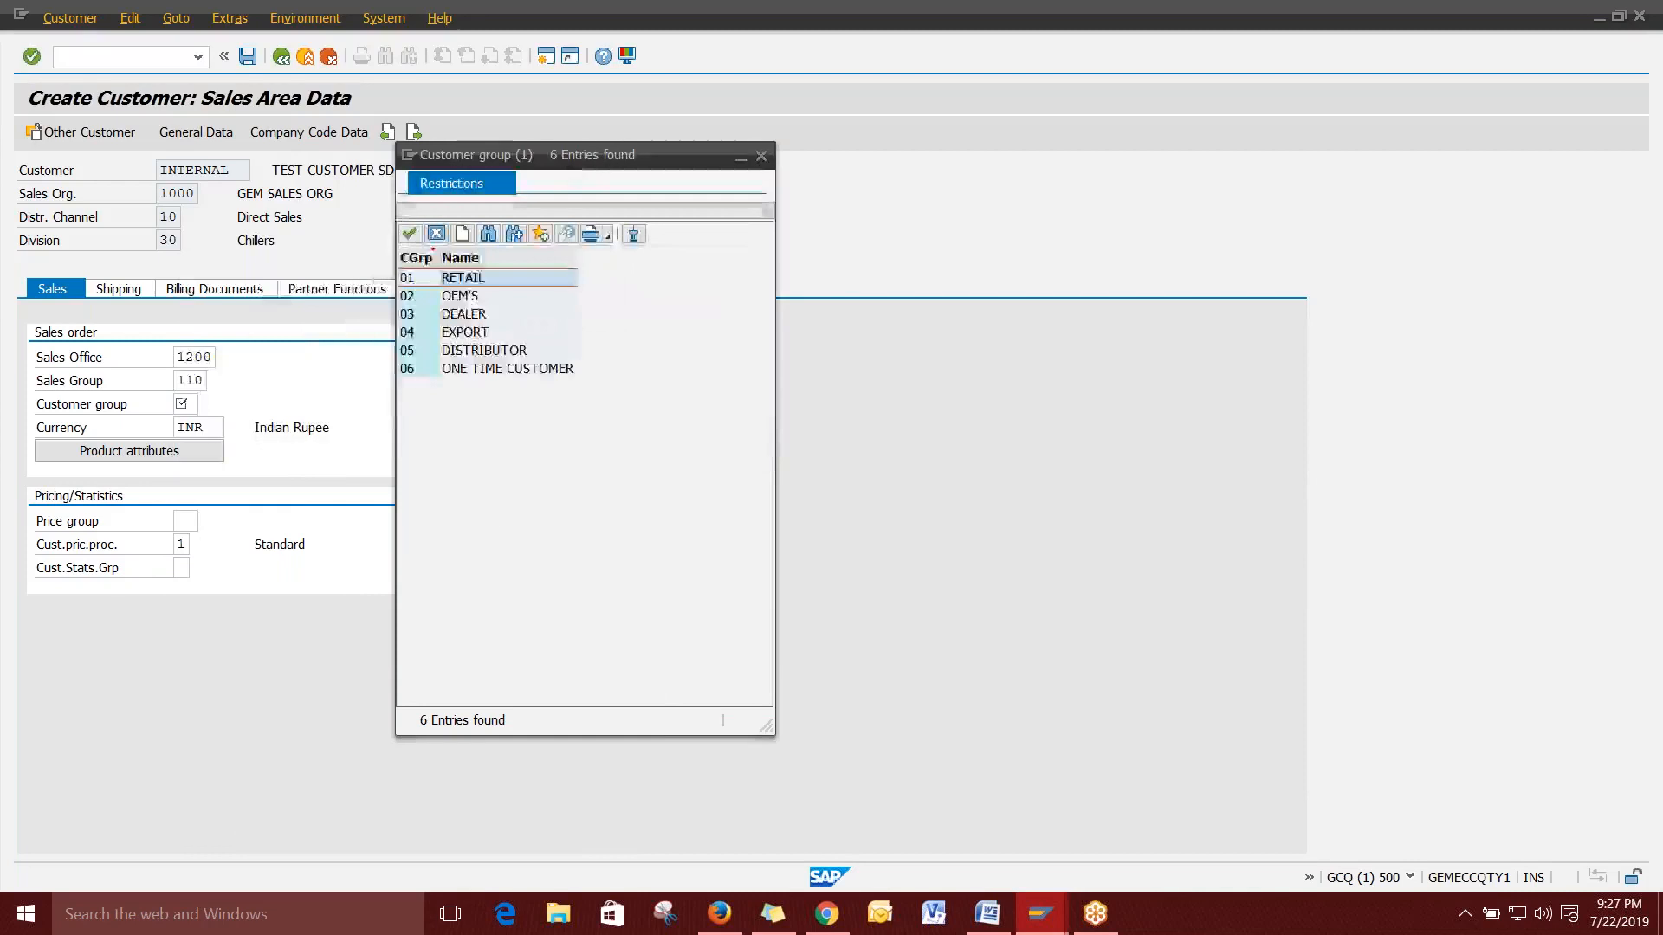
pyautogui.doubleClick(508, 367)
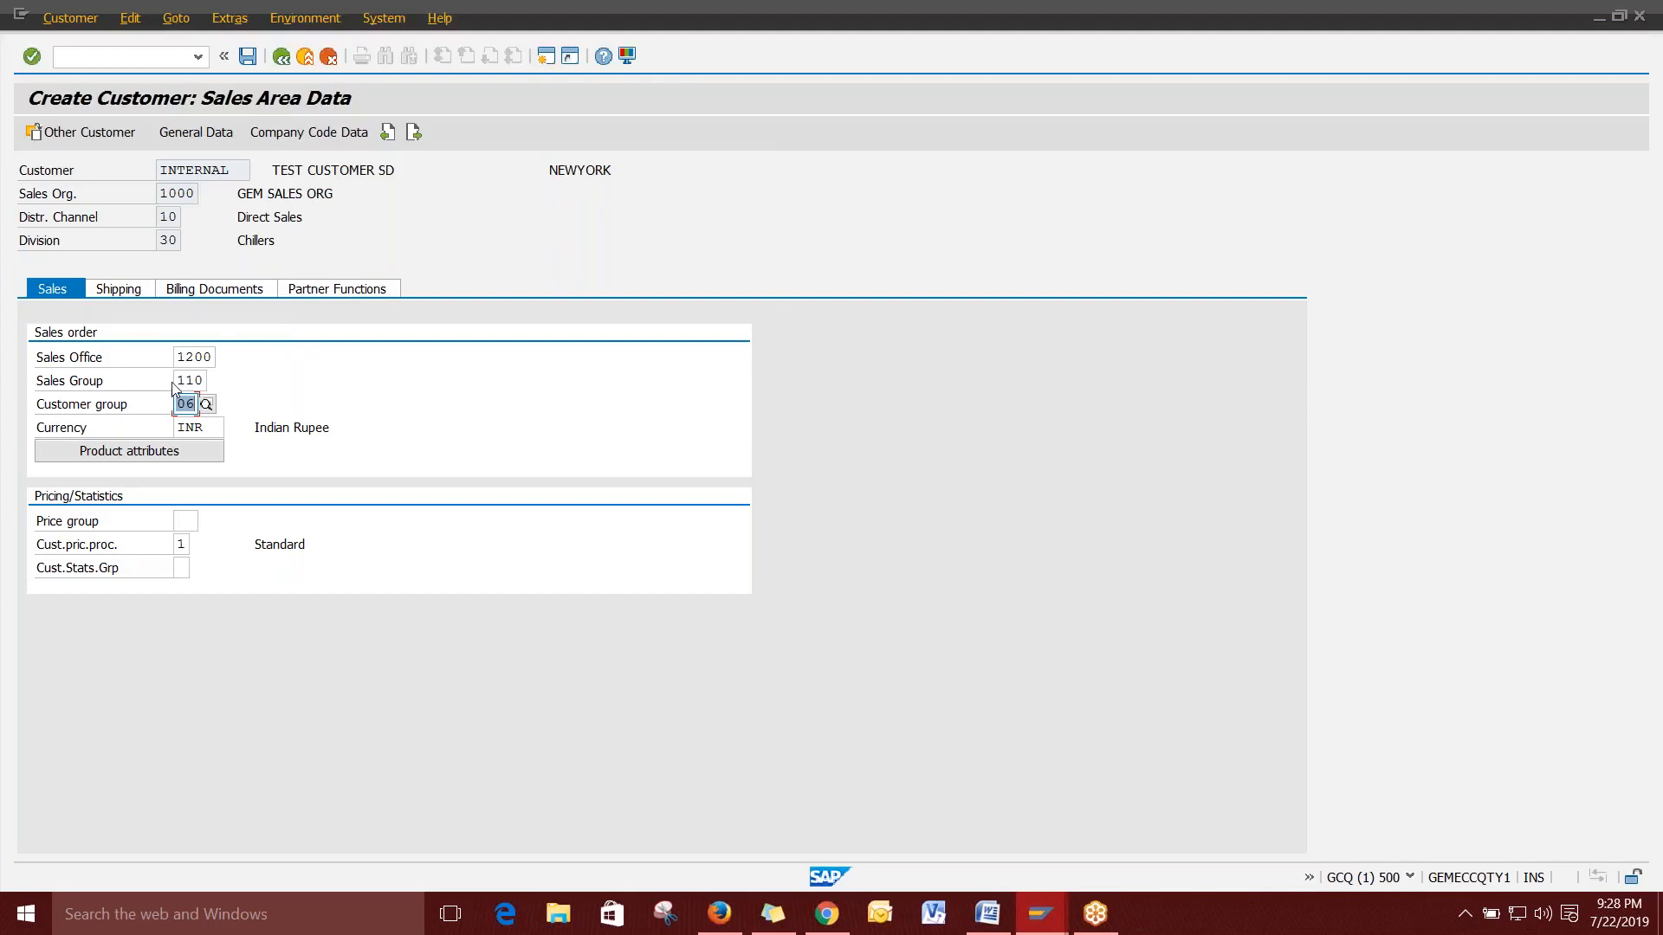
pyautogui.click(118, 289)
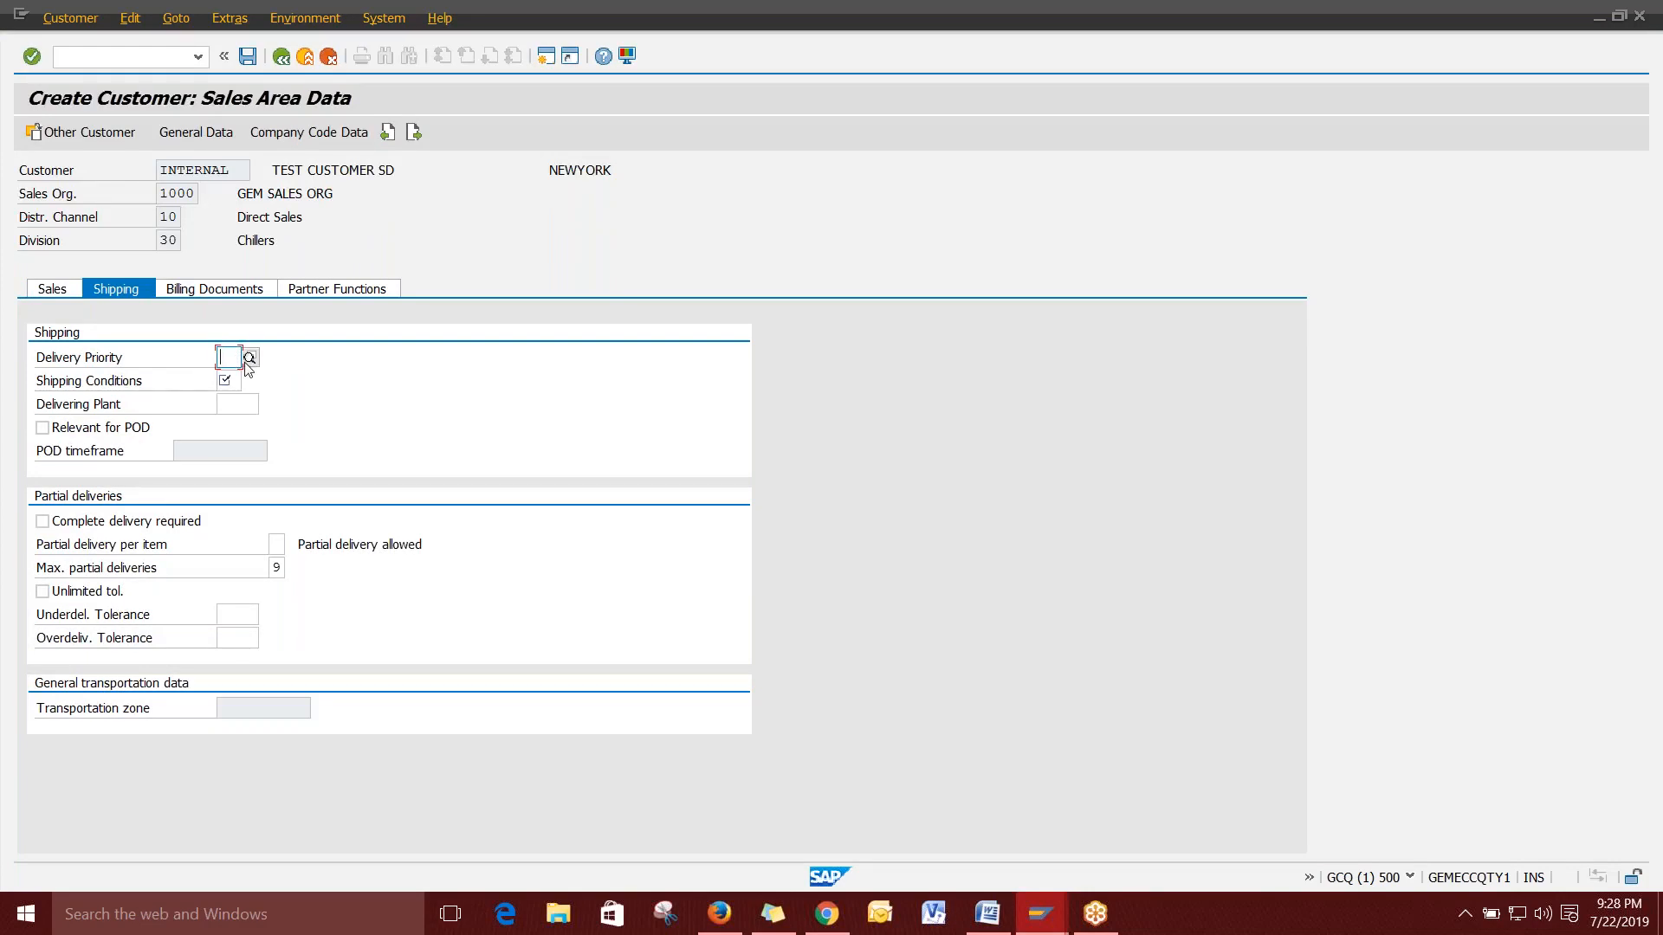
# Set the delivery priority to 01 (HIGH).
pyautogui.click(250, 358)
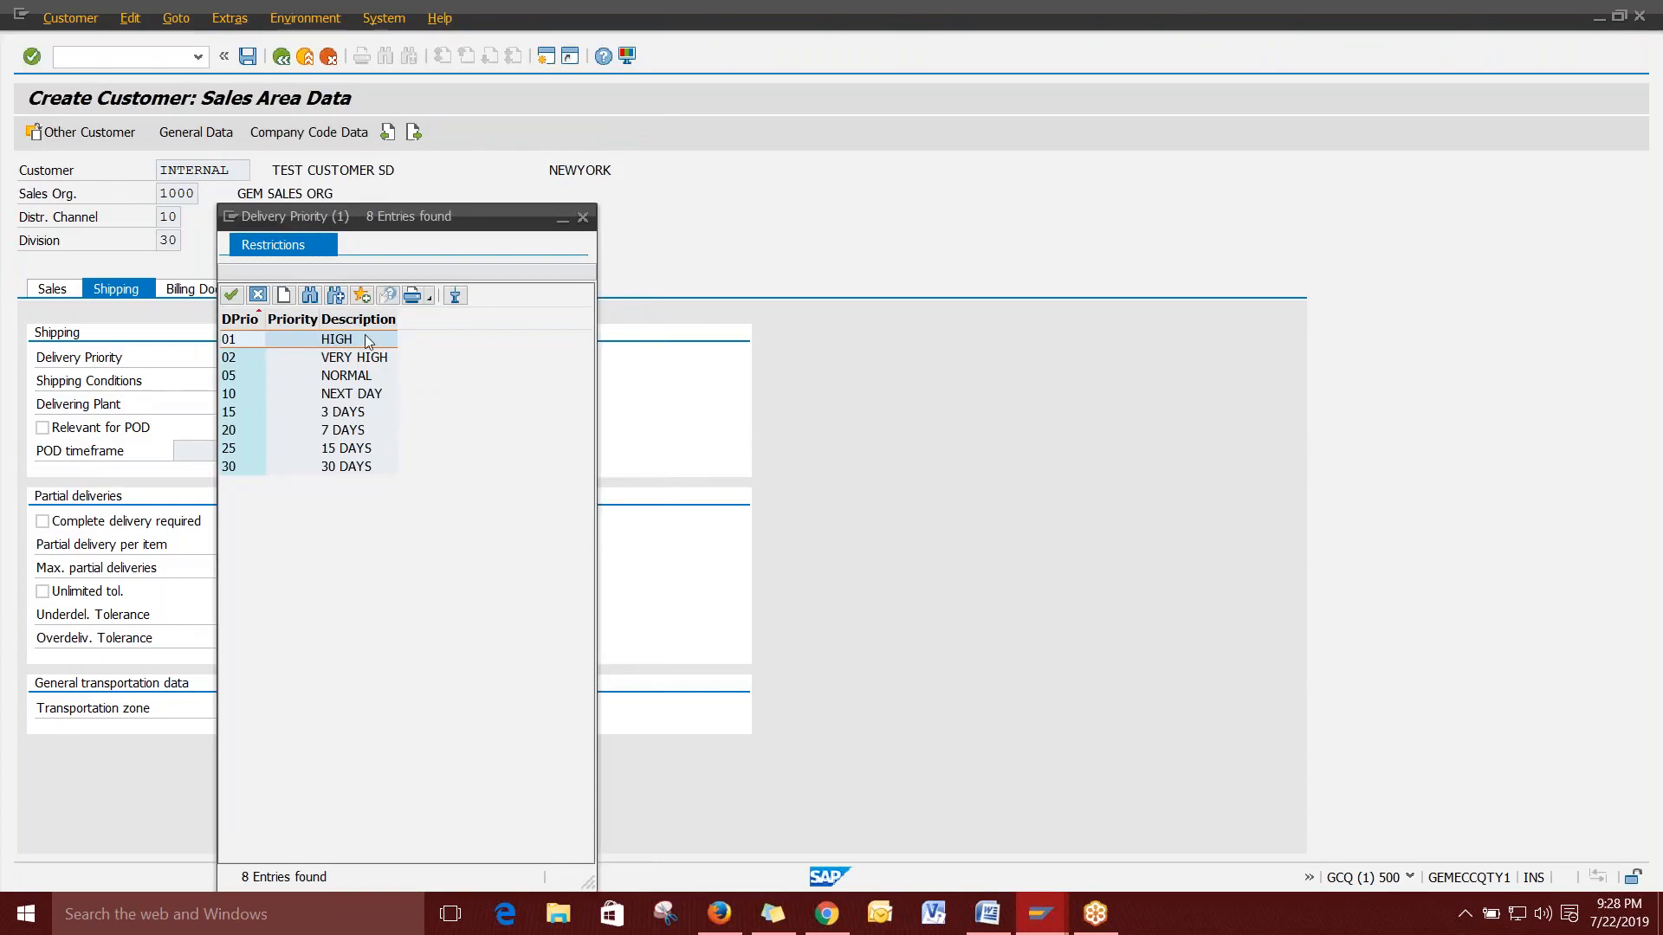
pyautogui.click(356, 374)
pyautogui.doubleClick(356, 340)
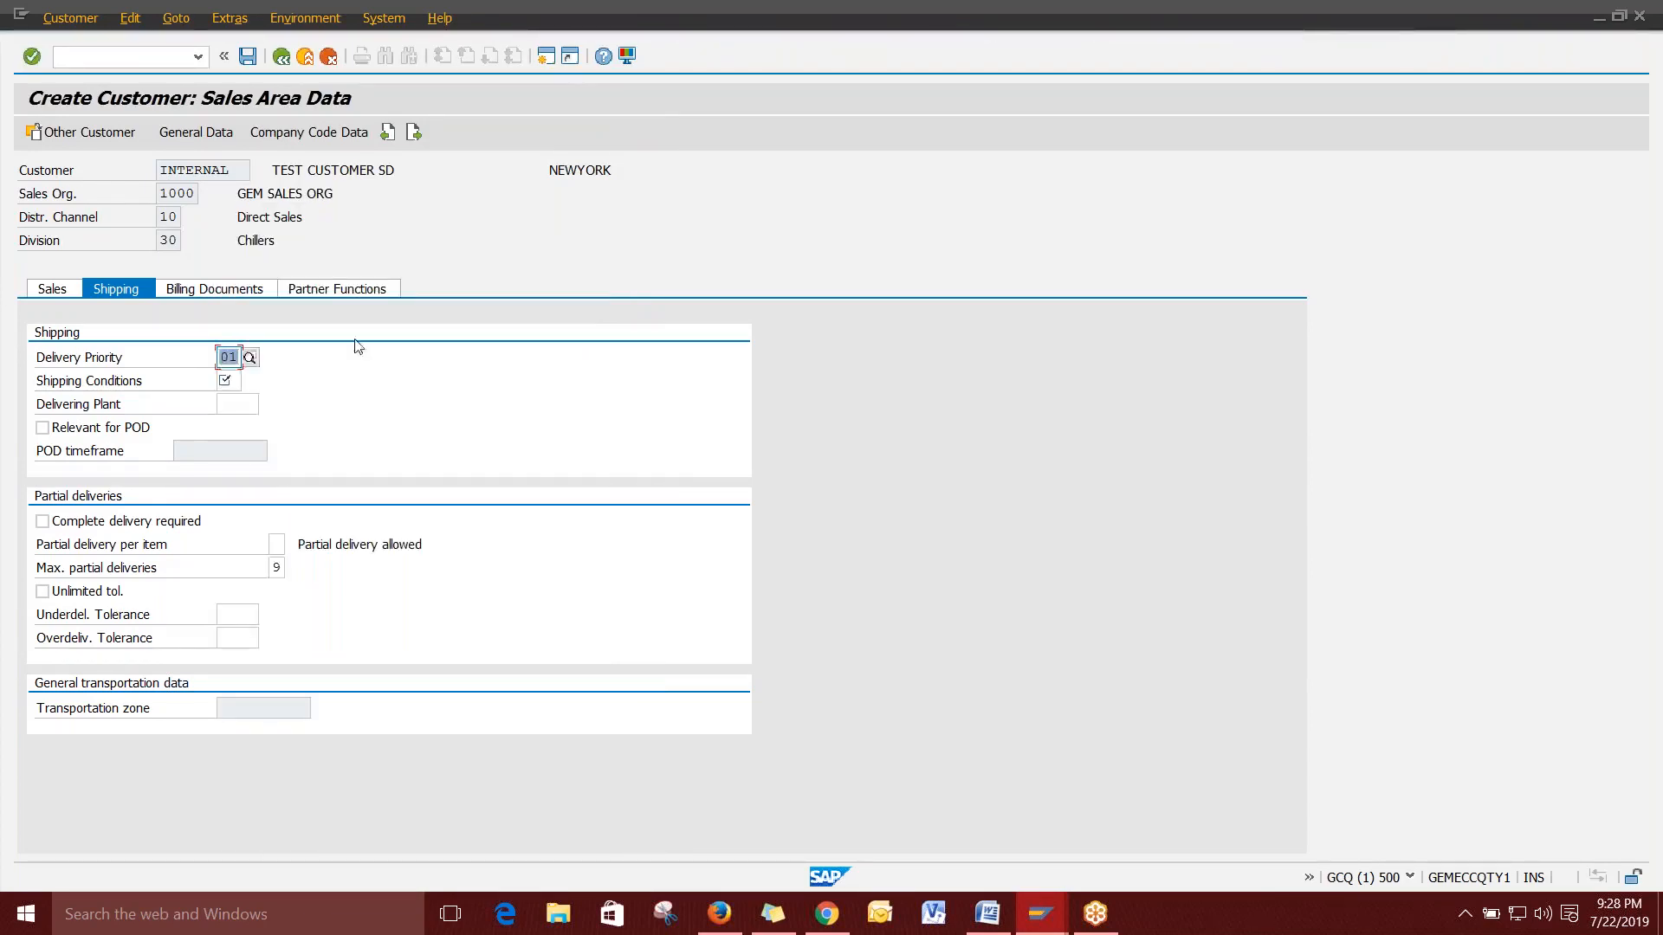
# Set the shipping conditions to 01 (STANDARD) and bring up the Billing Documents data.
pyautogui.click(236, 382)
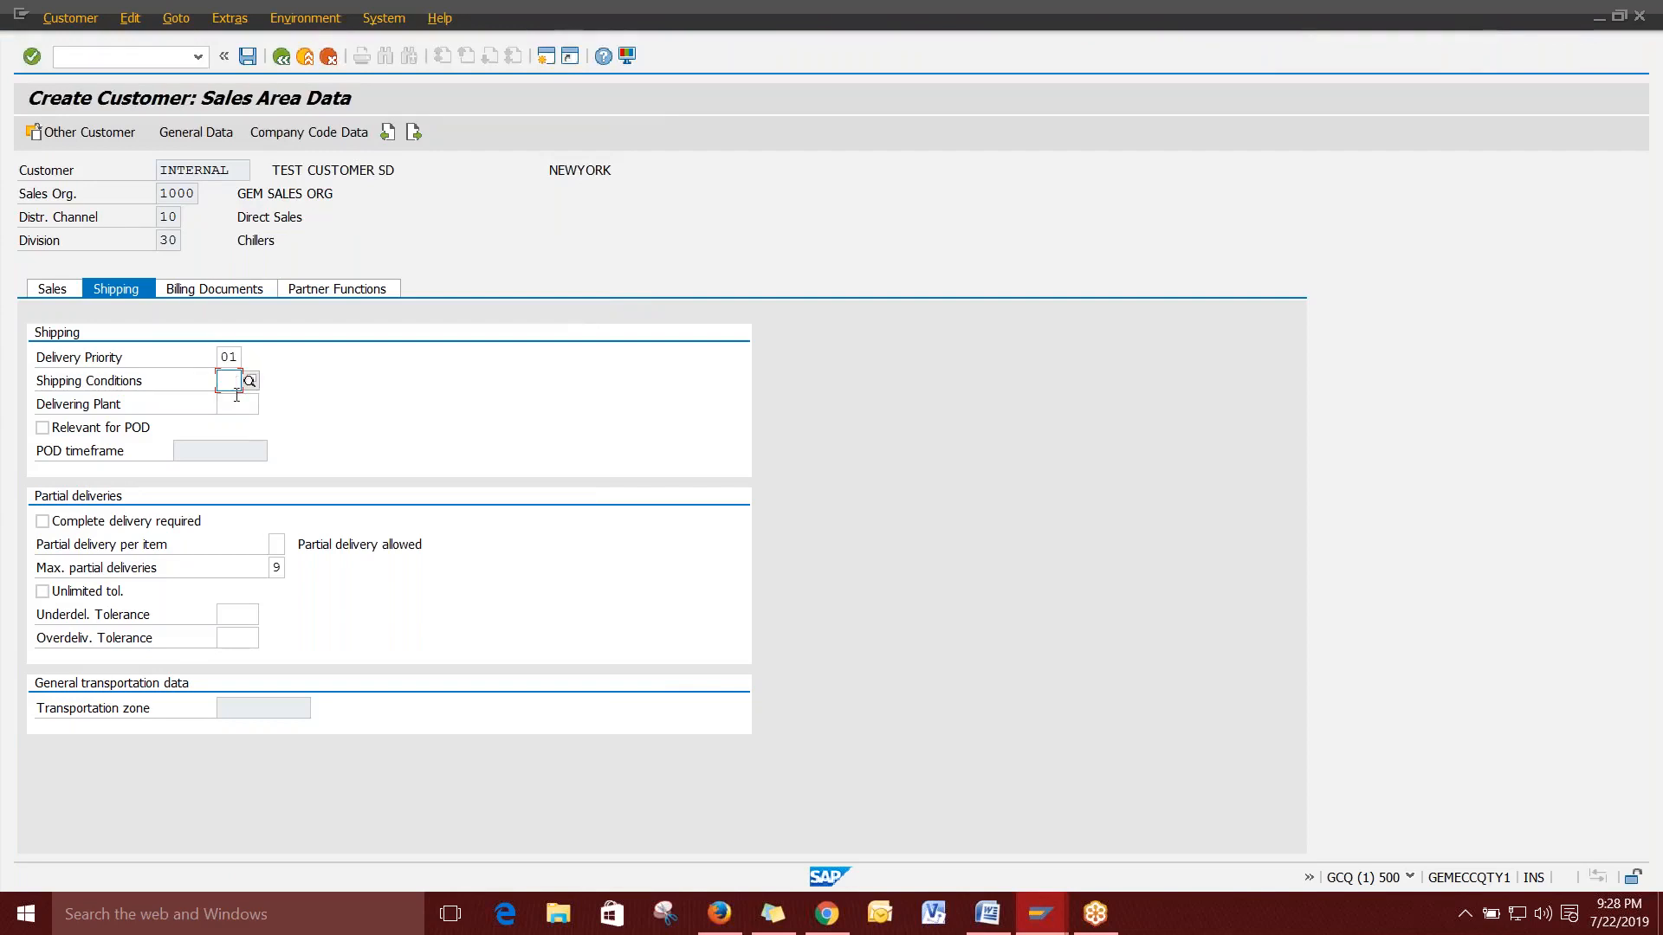
pyautogui.click(250, 382)
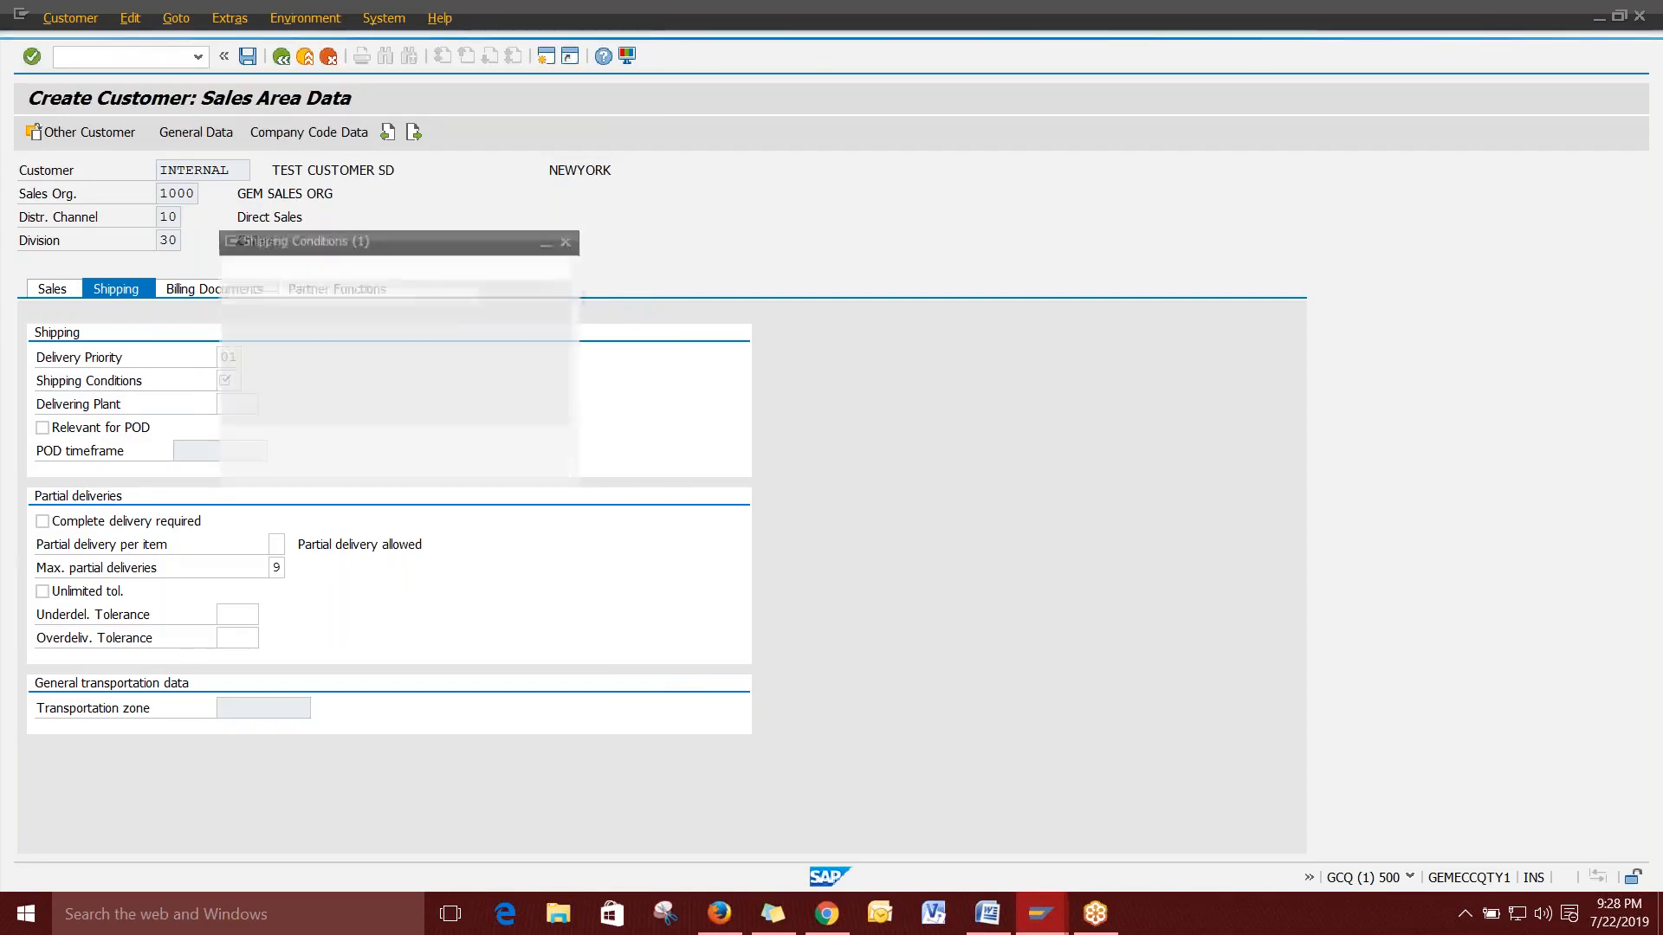
pyautogui.moveTo(422, 243); pyautogui.dragTo(798, 149)
pyautogui.click(658, 289)
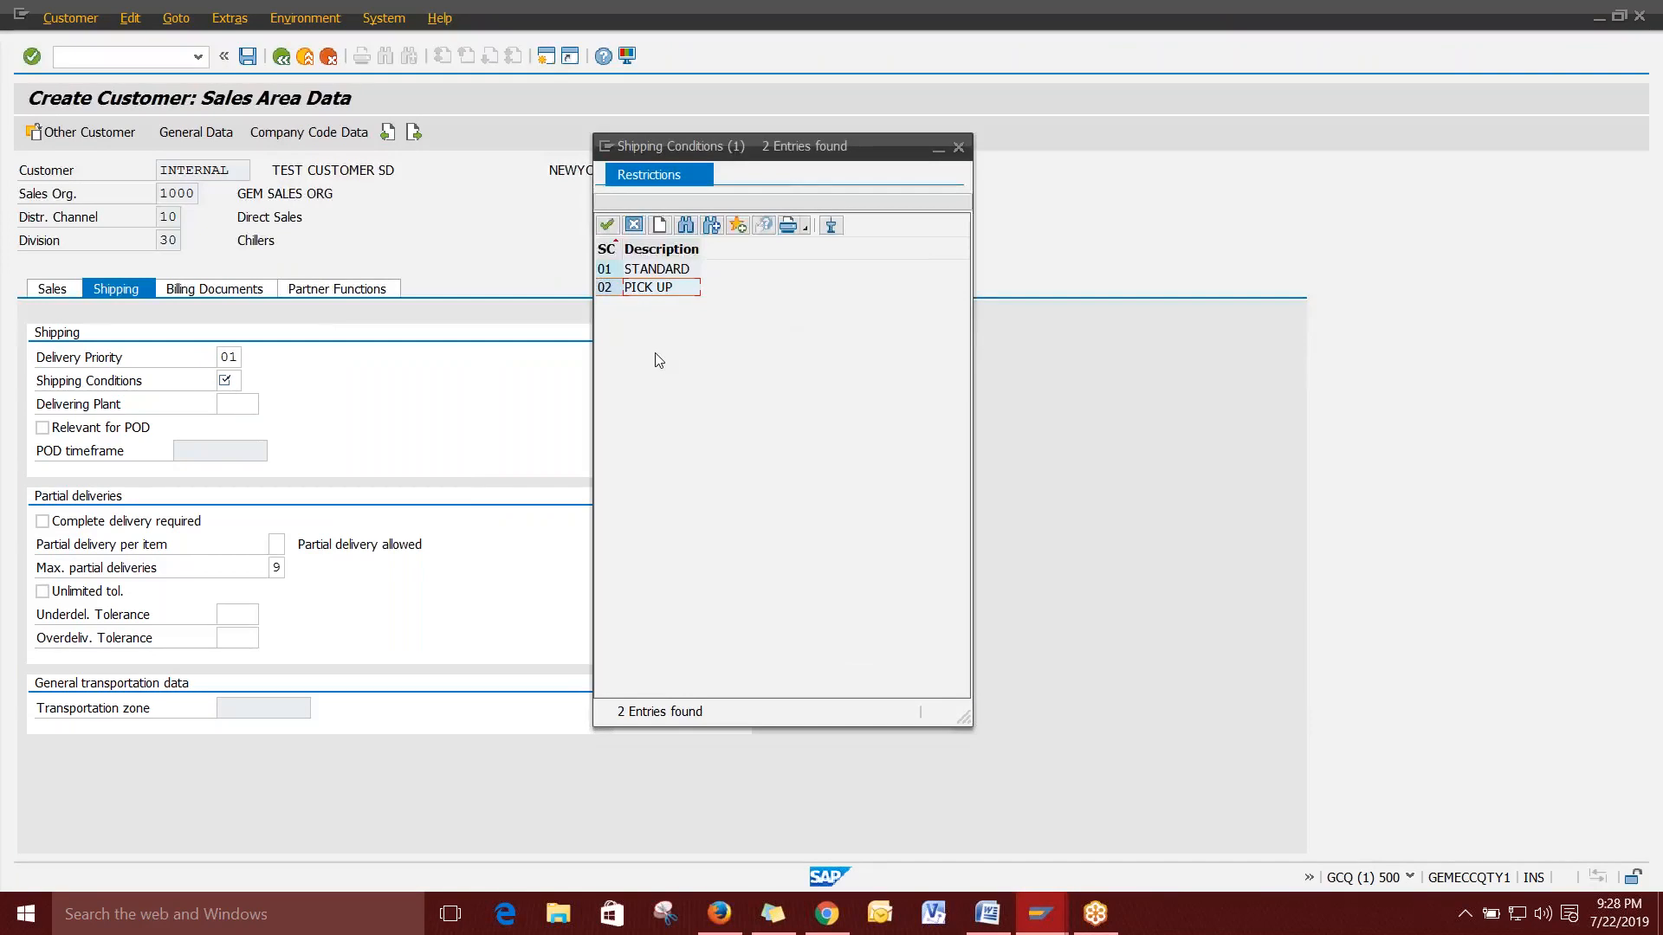
pyautogui.click(665, 271)
pyautogui.doubleClick(665, 271)
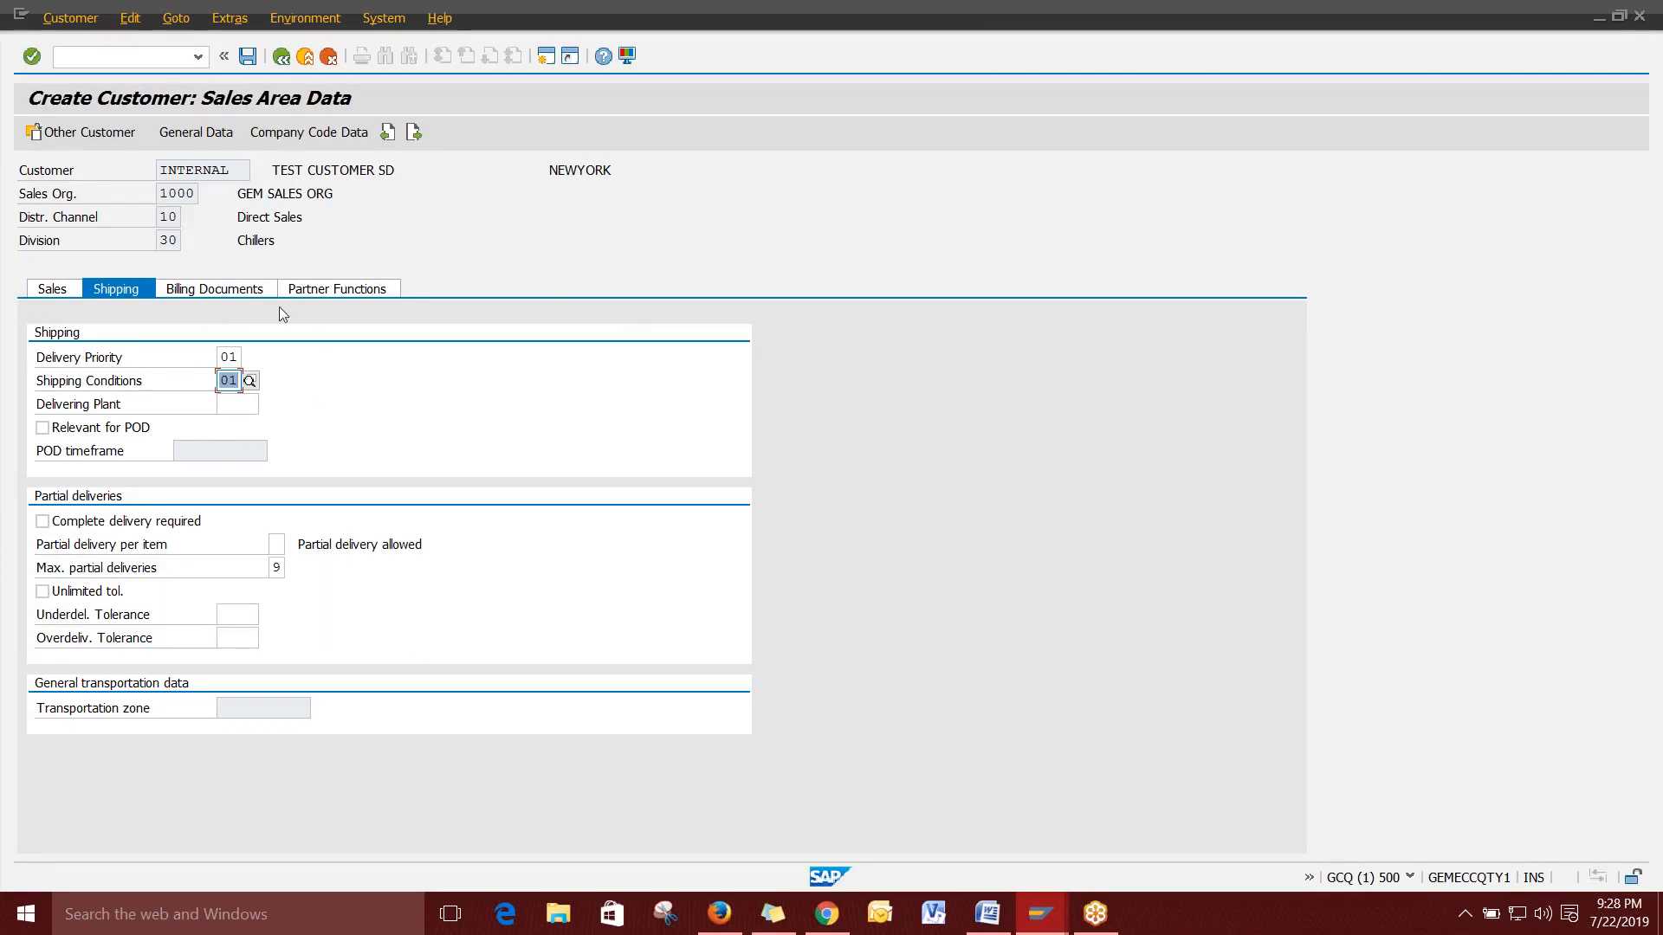
pyautogui.click(215, 288)
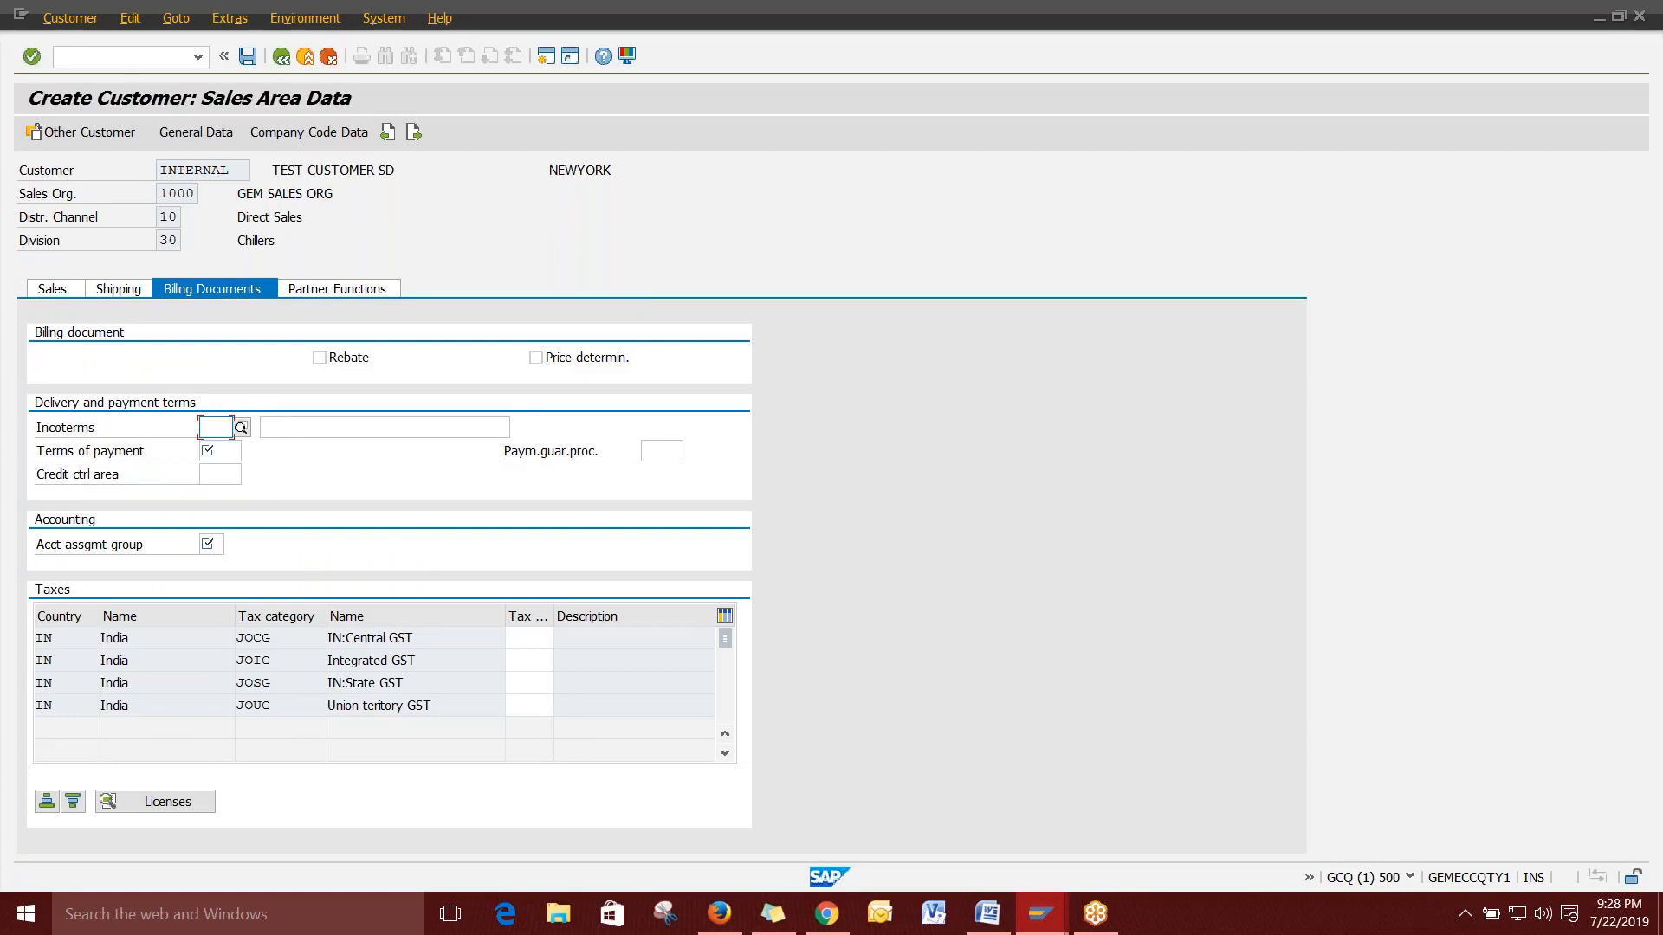
pyautogui.click(292, 427)
pyautogui.click(222, 427)
# Set the billing terms of payment to G006.
pyautogui.click(225, 450)
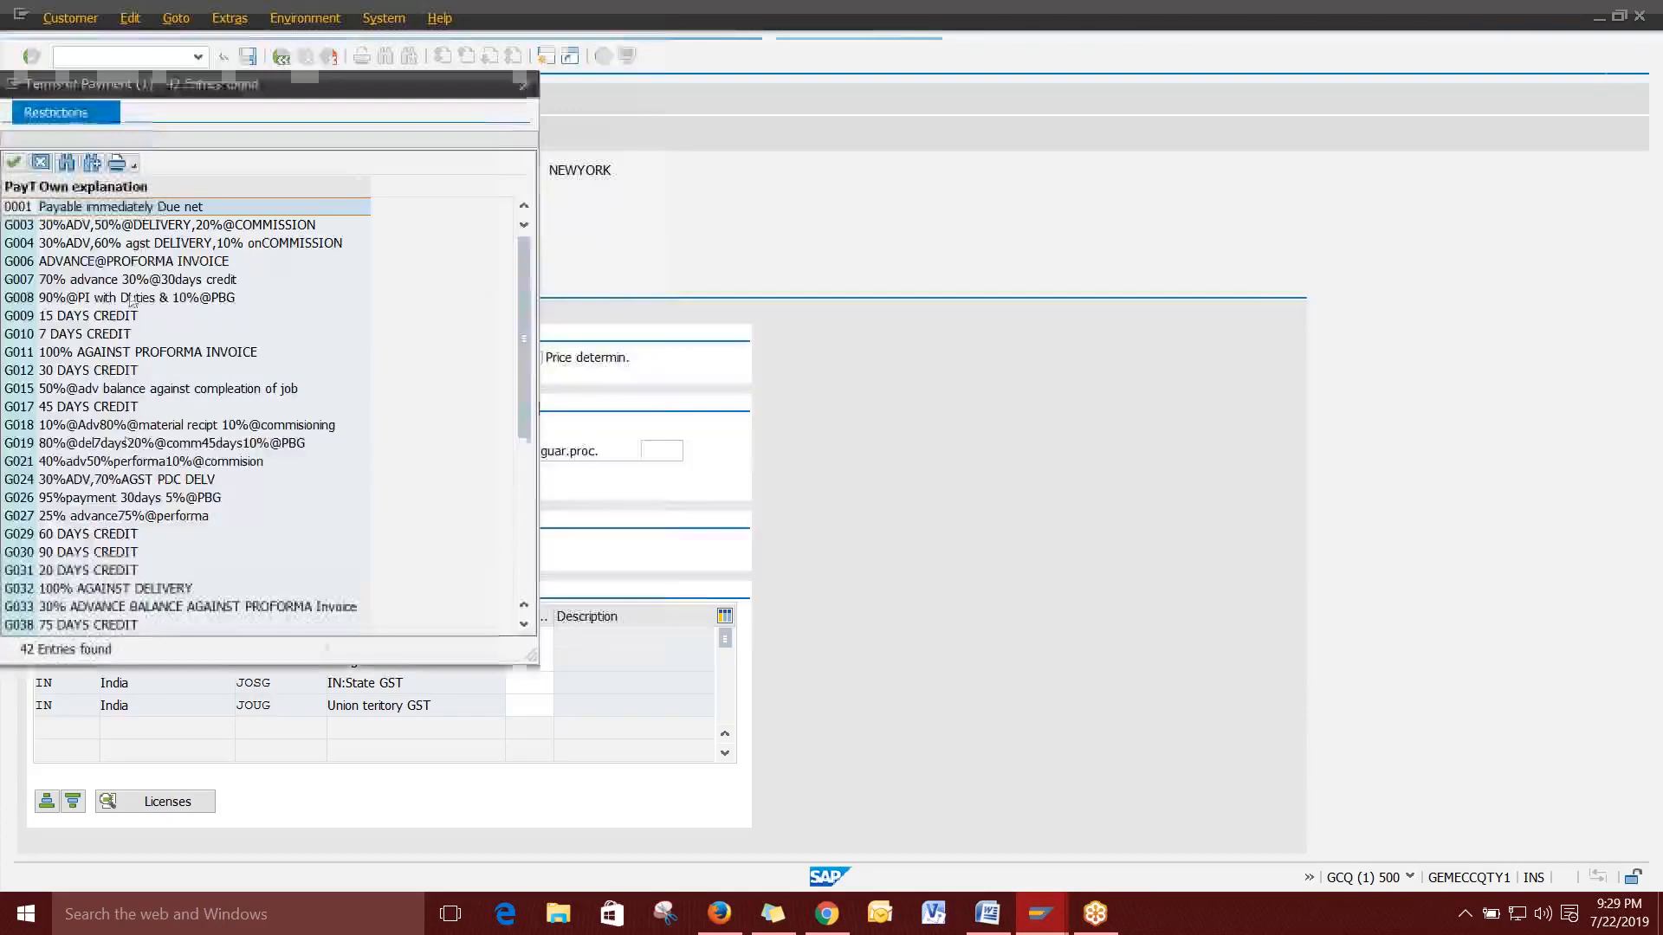
pyautogui.doubleClick(141, 261)
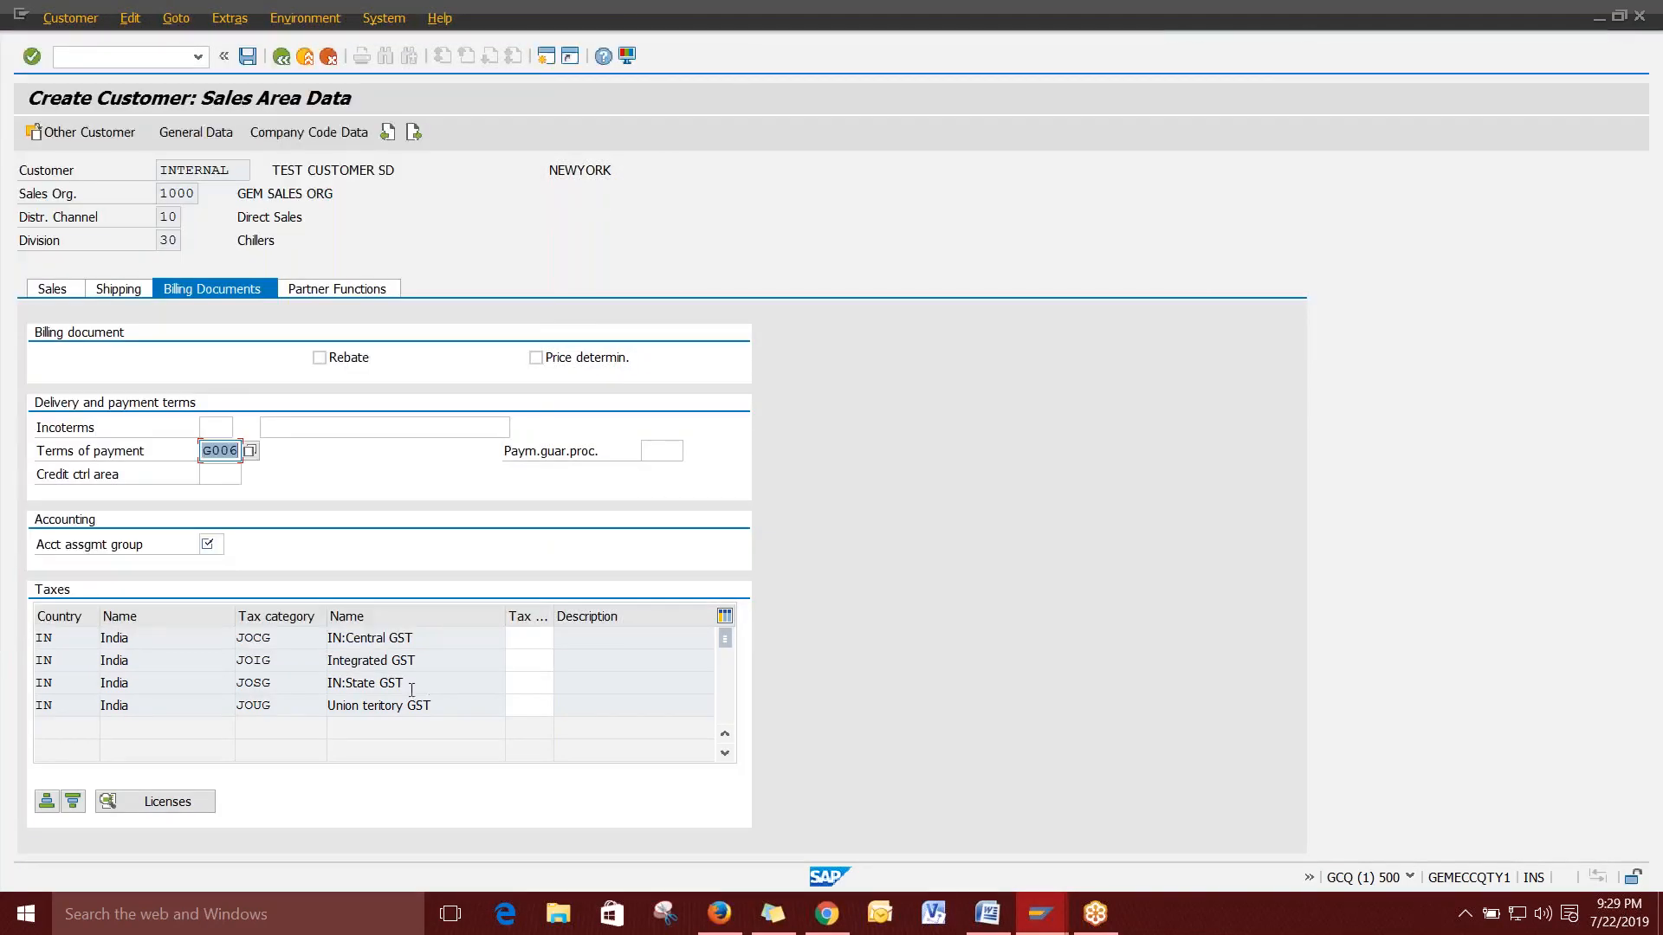
pyautogui.click(532, 705)
# Bring up the Central GST (JOCG) tax classification choices: 0 Nil Tax and 1 Liable for Taxes.
pyautogui.click(532, 683)
pyautogui.click(532, 663)
pyautogui.click(533, 639)
pyautogui.click(527, 661)
pyautogui.click(528, 683)
pyautogui.click(527, 705)
pyautogui.click(535, 683)
pyautogui.click(535, 661)
pyautogui.click(537, 636)
pyautogui.click(562, 639)
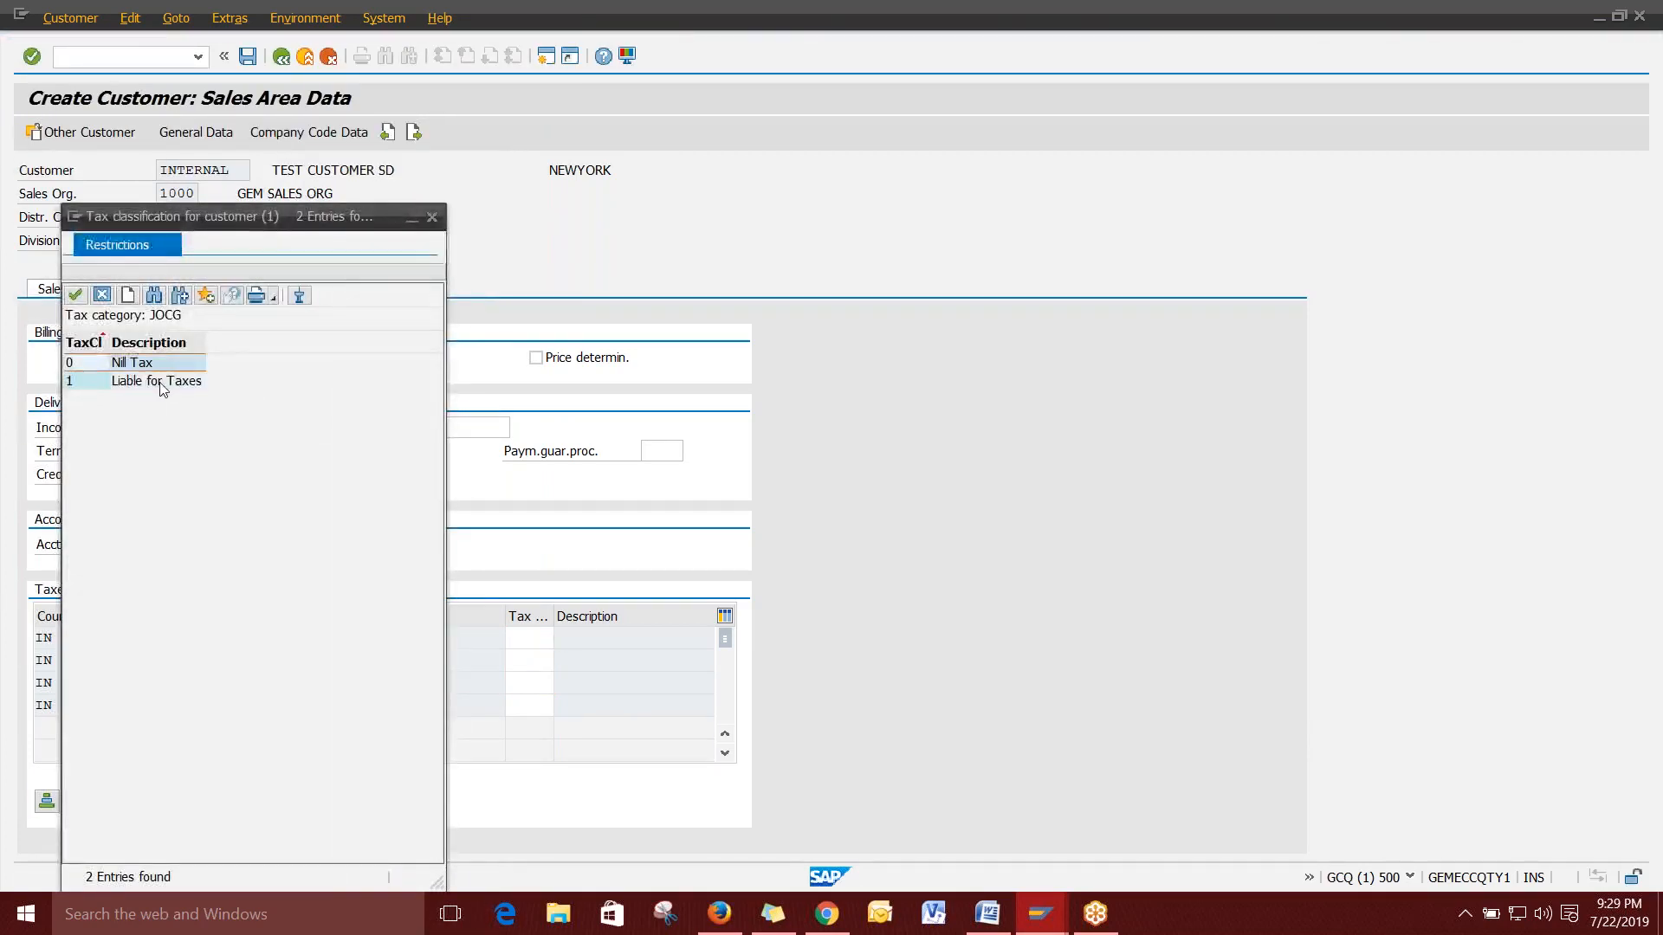
# Give Central, Integrated, State and Union territory GST tax classification 1 (Liable for Taxes).
pyautogui.doubleClick(160, 389)
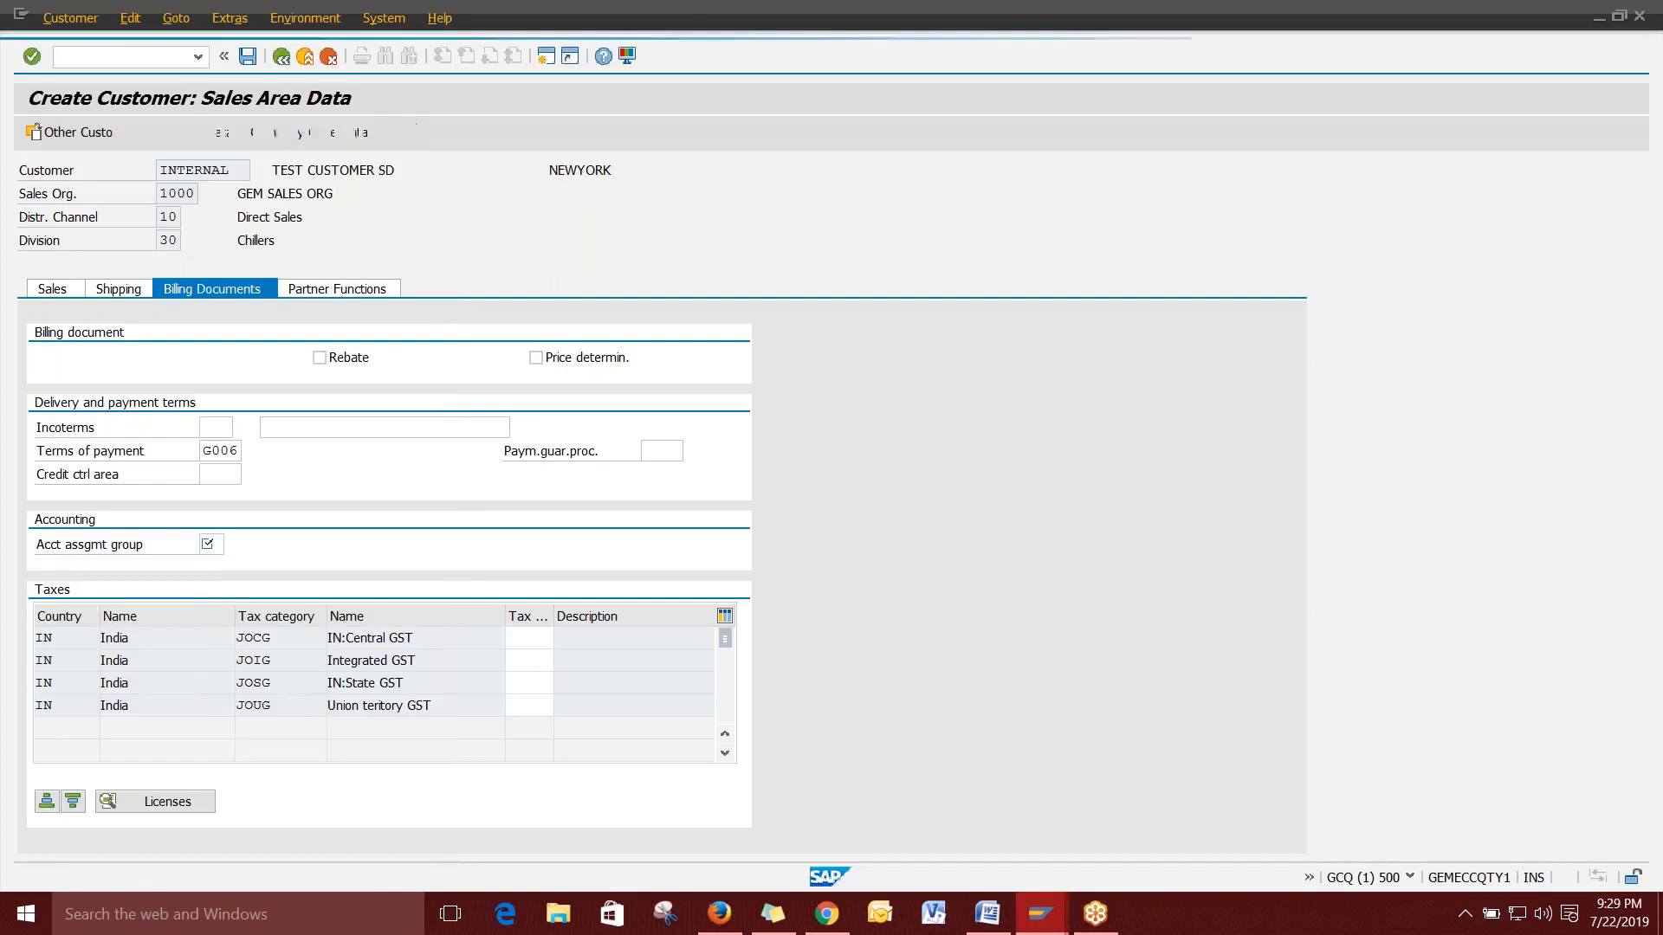
pyautogui.click(530, 662)
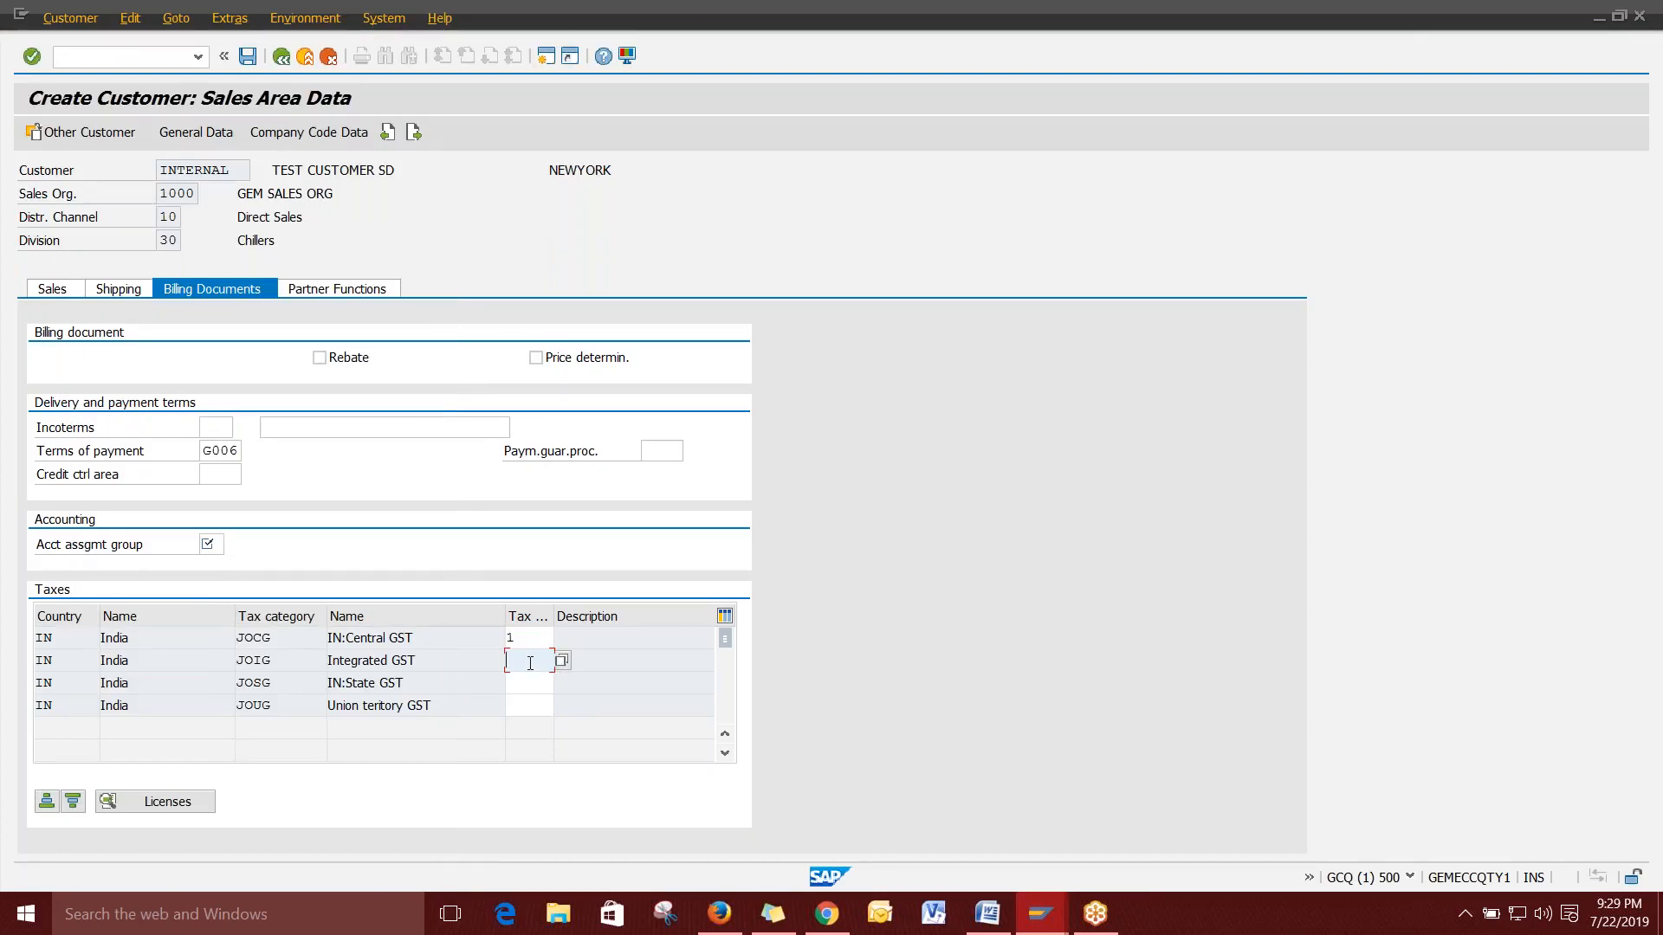
pyautogui.write('1')
pyautogui.click(518, 681)
pyautogui.write('1')
pyautogui.click(518, 704)
pyautogui.write('1')
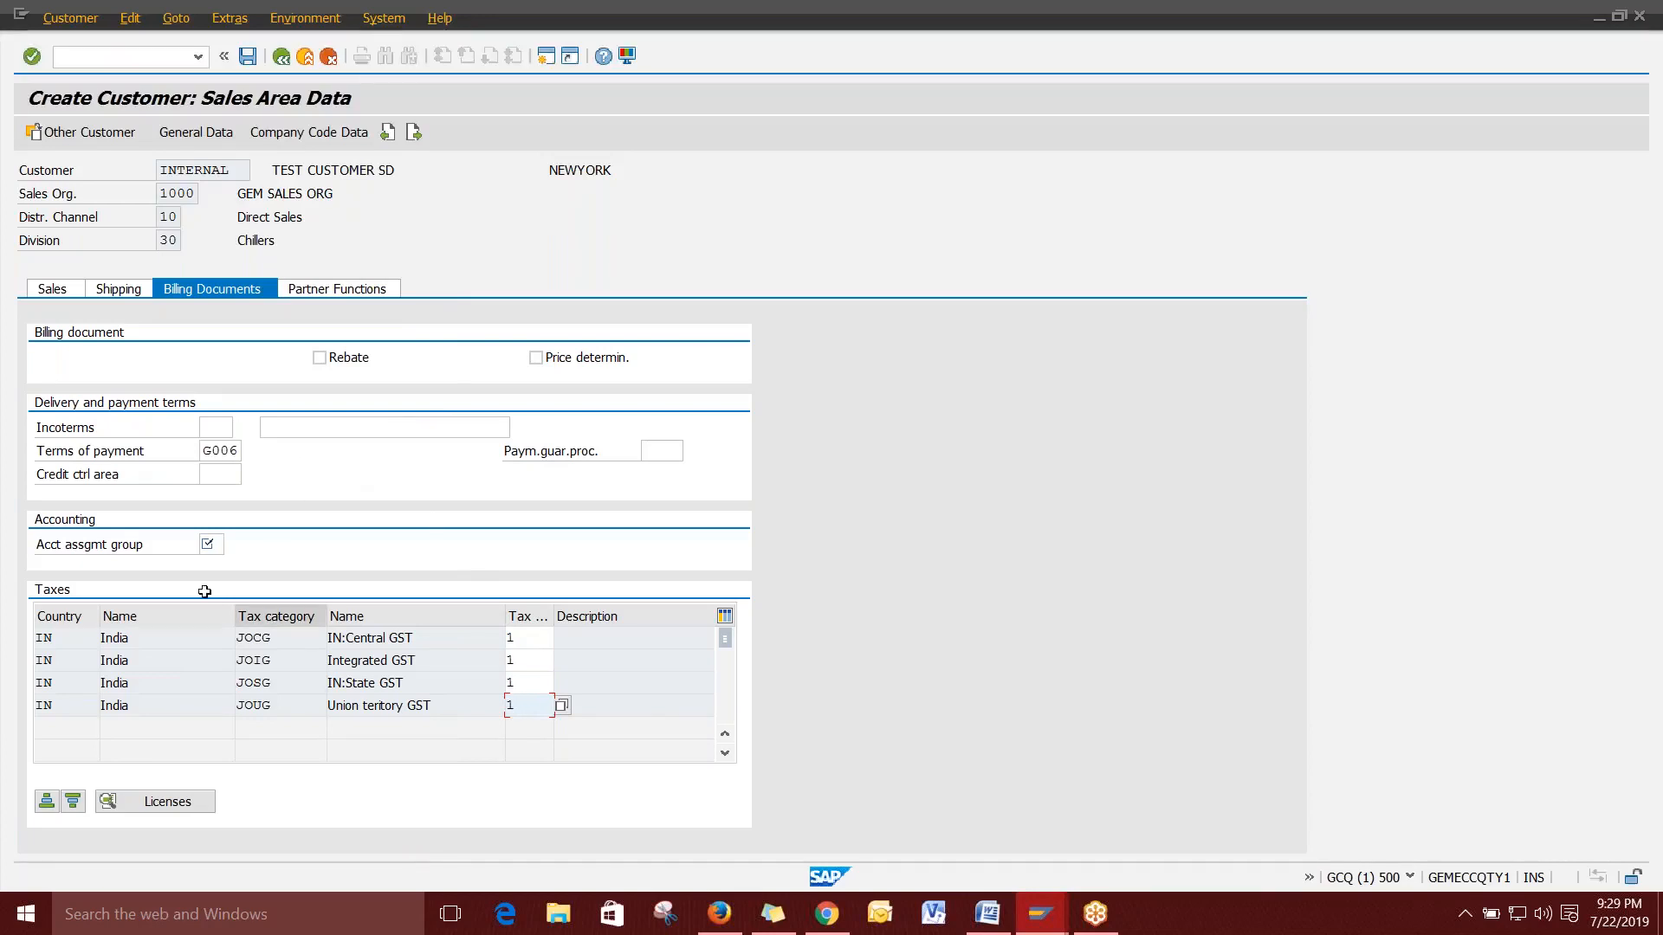
pyautogui.click(213, 544)
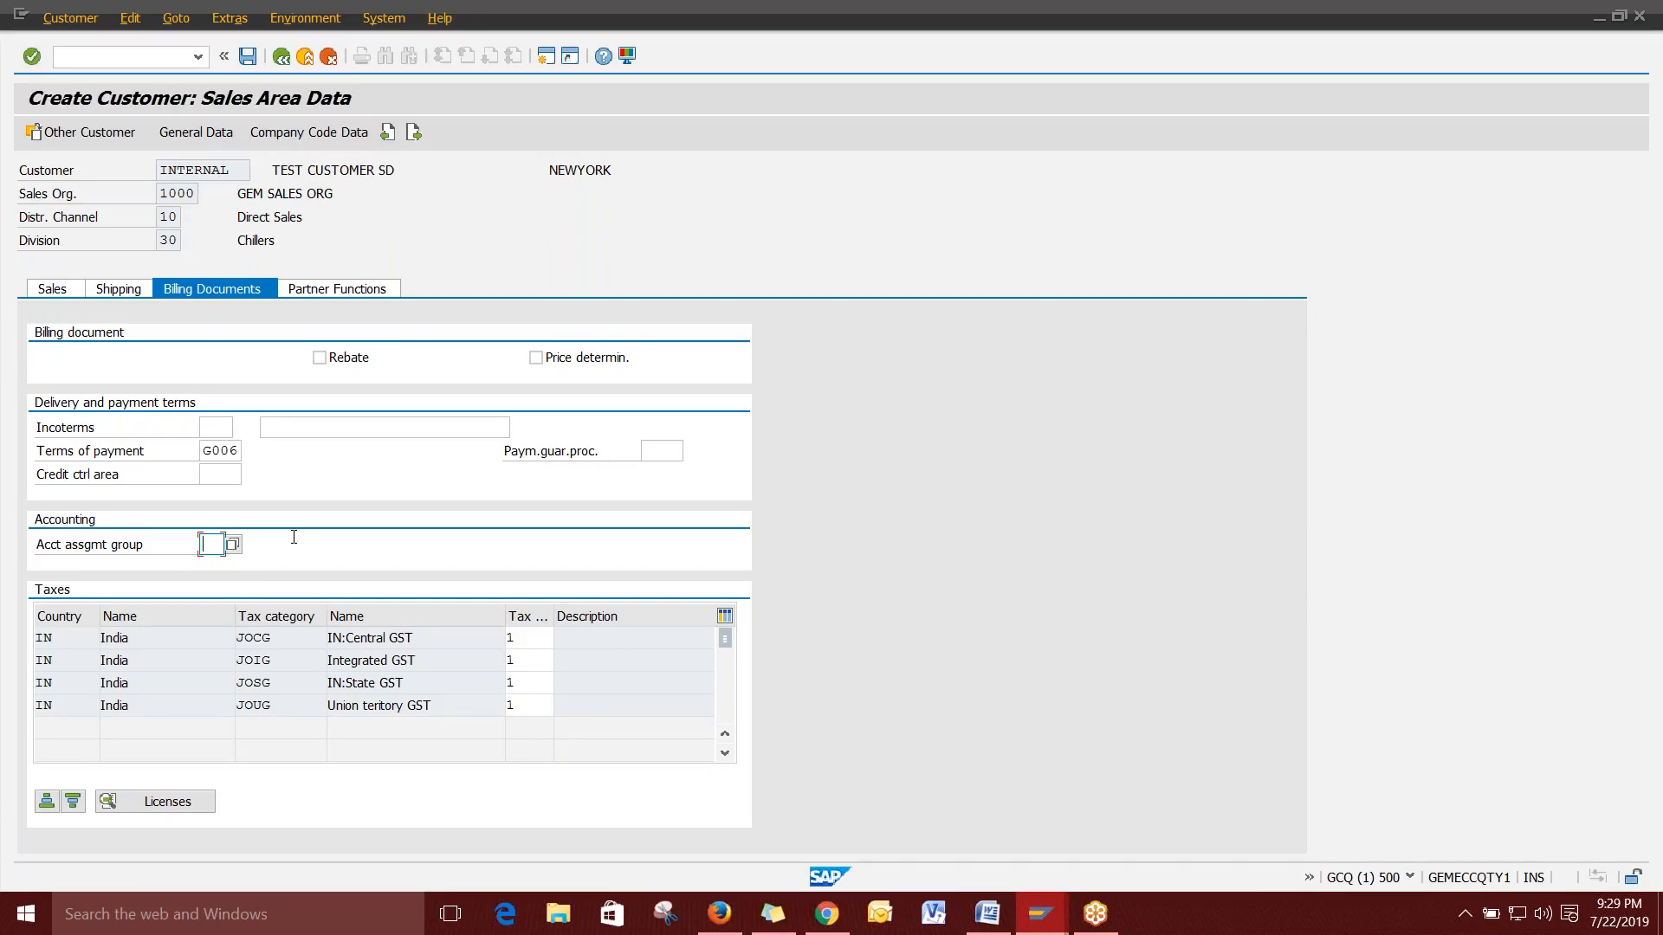
pyautogui.click(223, 426)
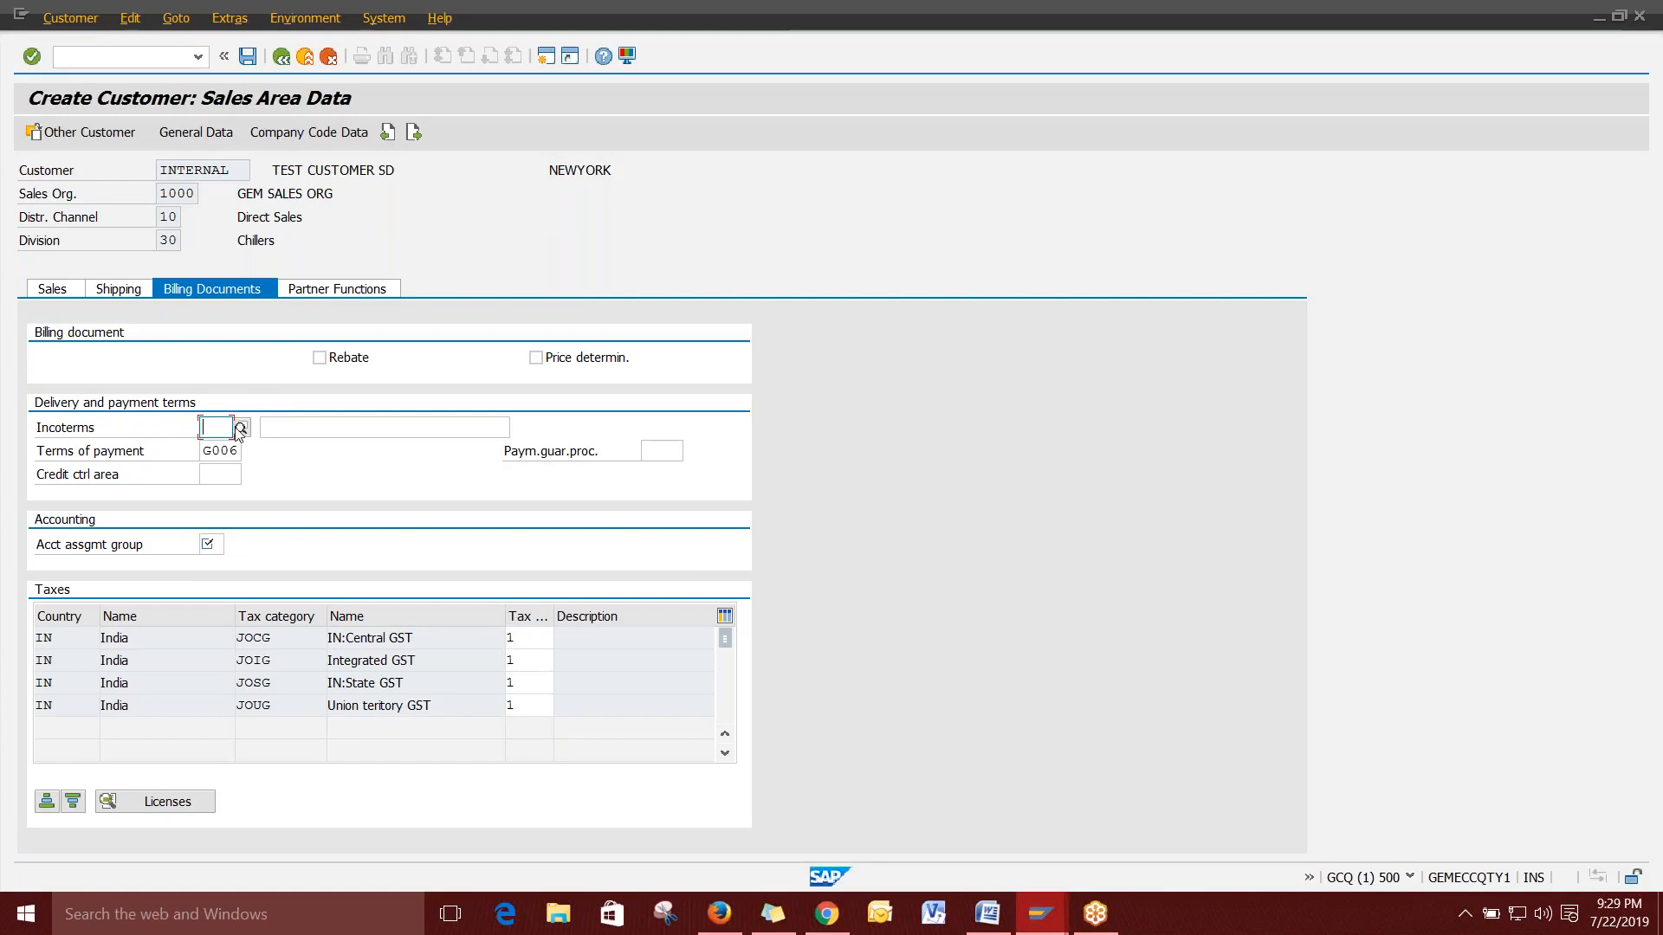
# Browse the Incoterms options (FOB, CFR, EXW) and close the list without choosing one.
pyautogui.press('F4')
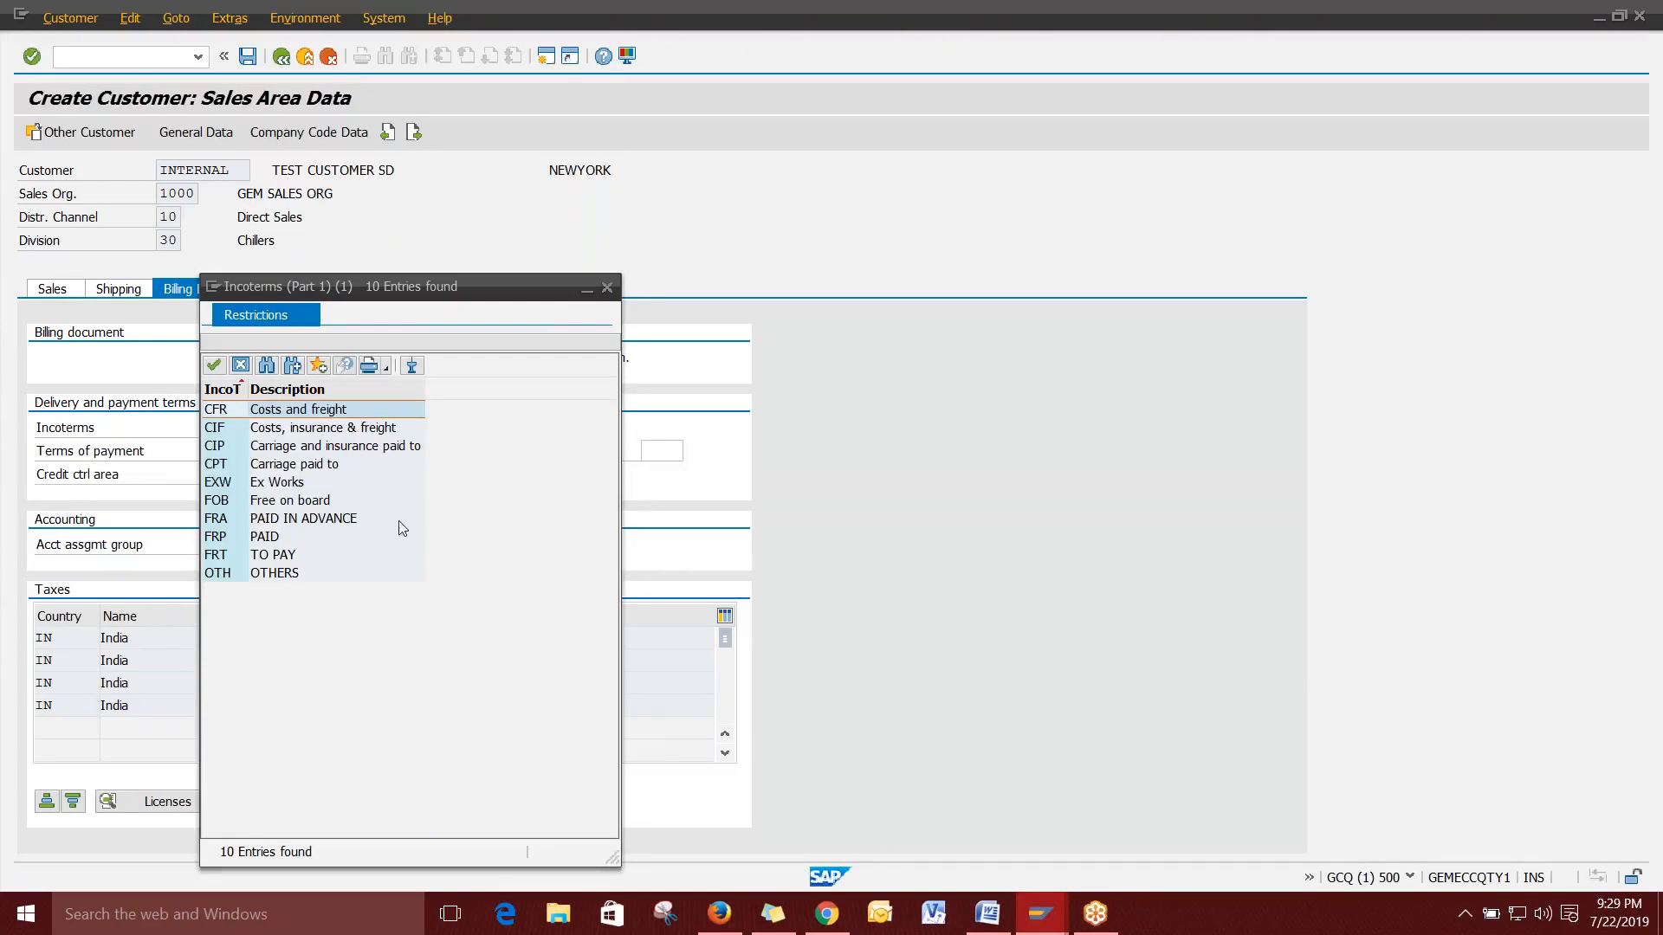
pyautogui.click(282, 502)
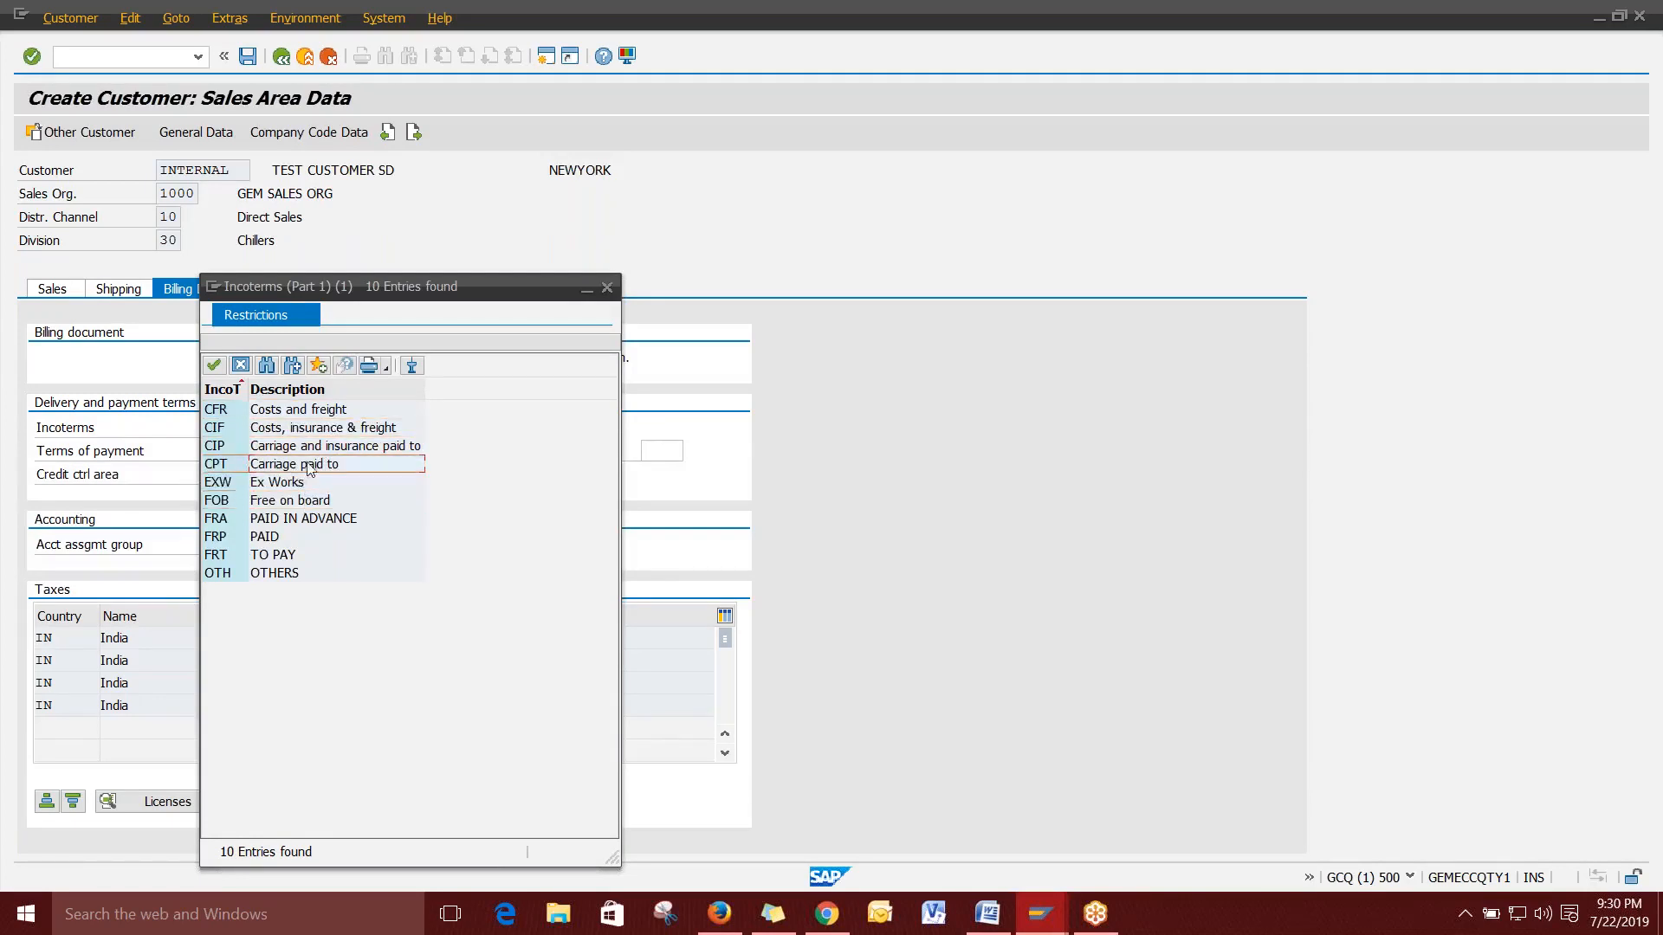
pyautogui.click(324, 411)
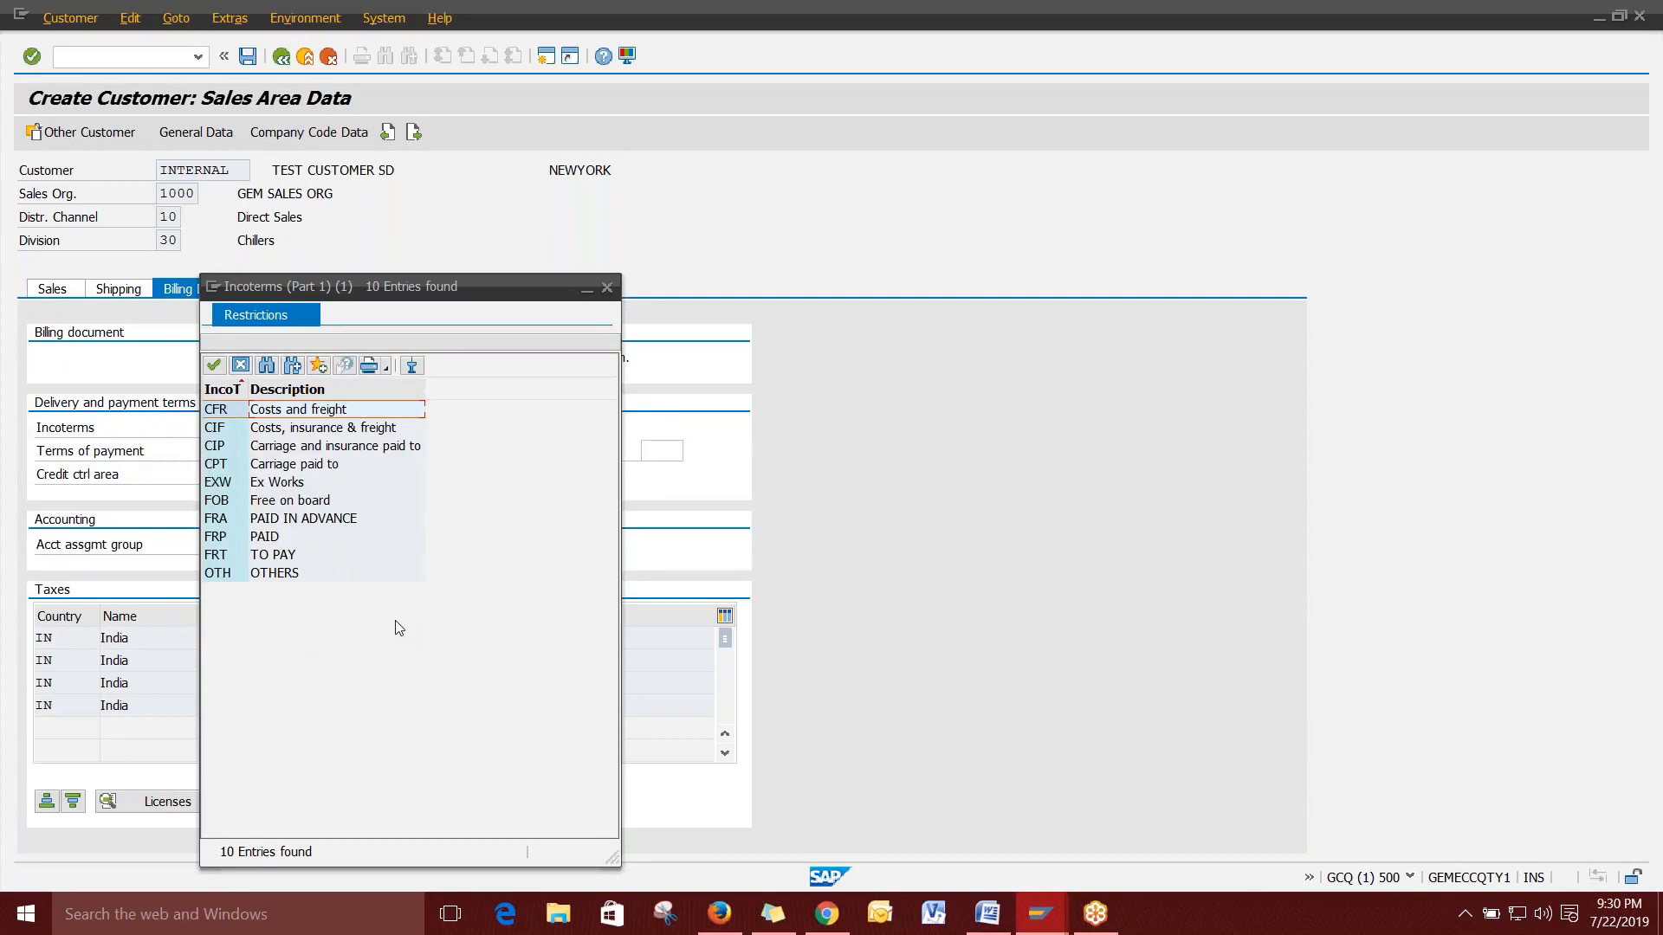
pyautogui.click(229, 486)
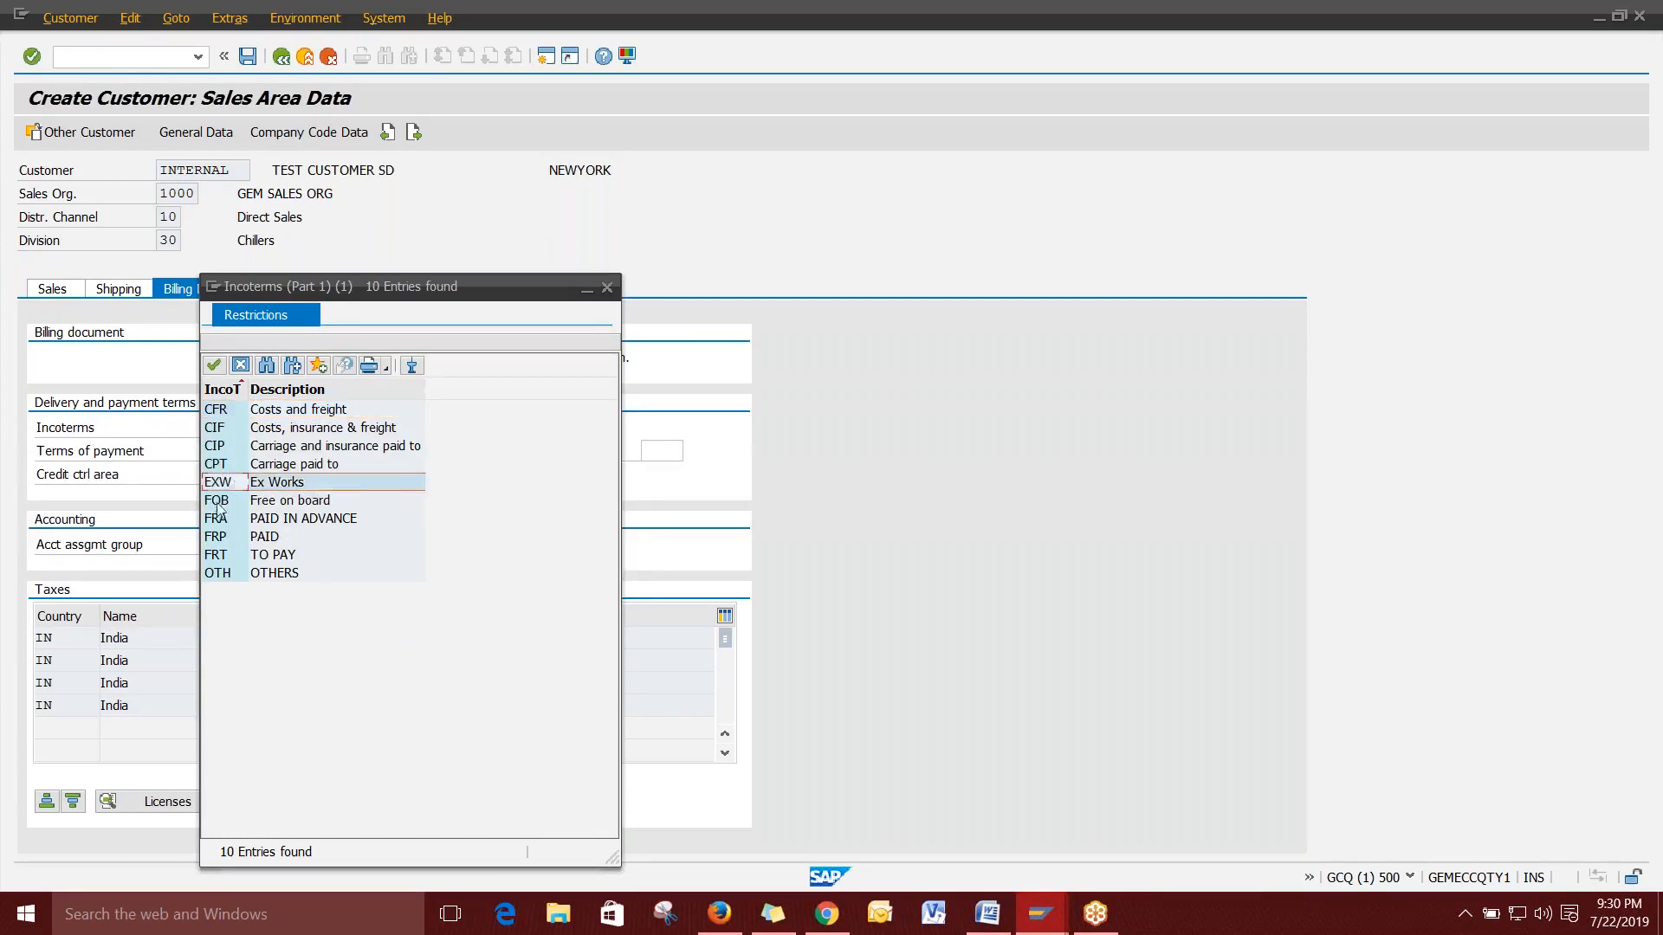
pyautogui.click(260, 483)
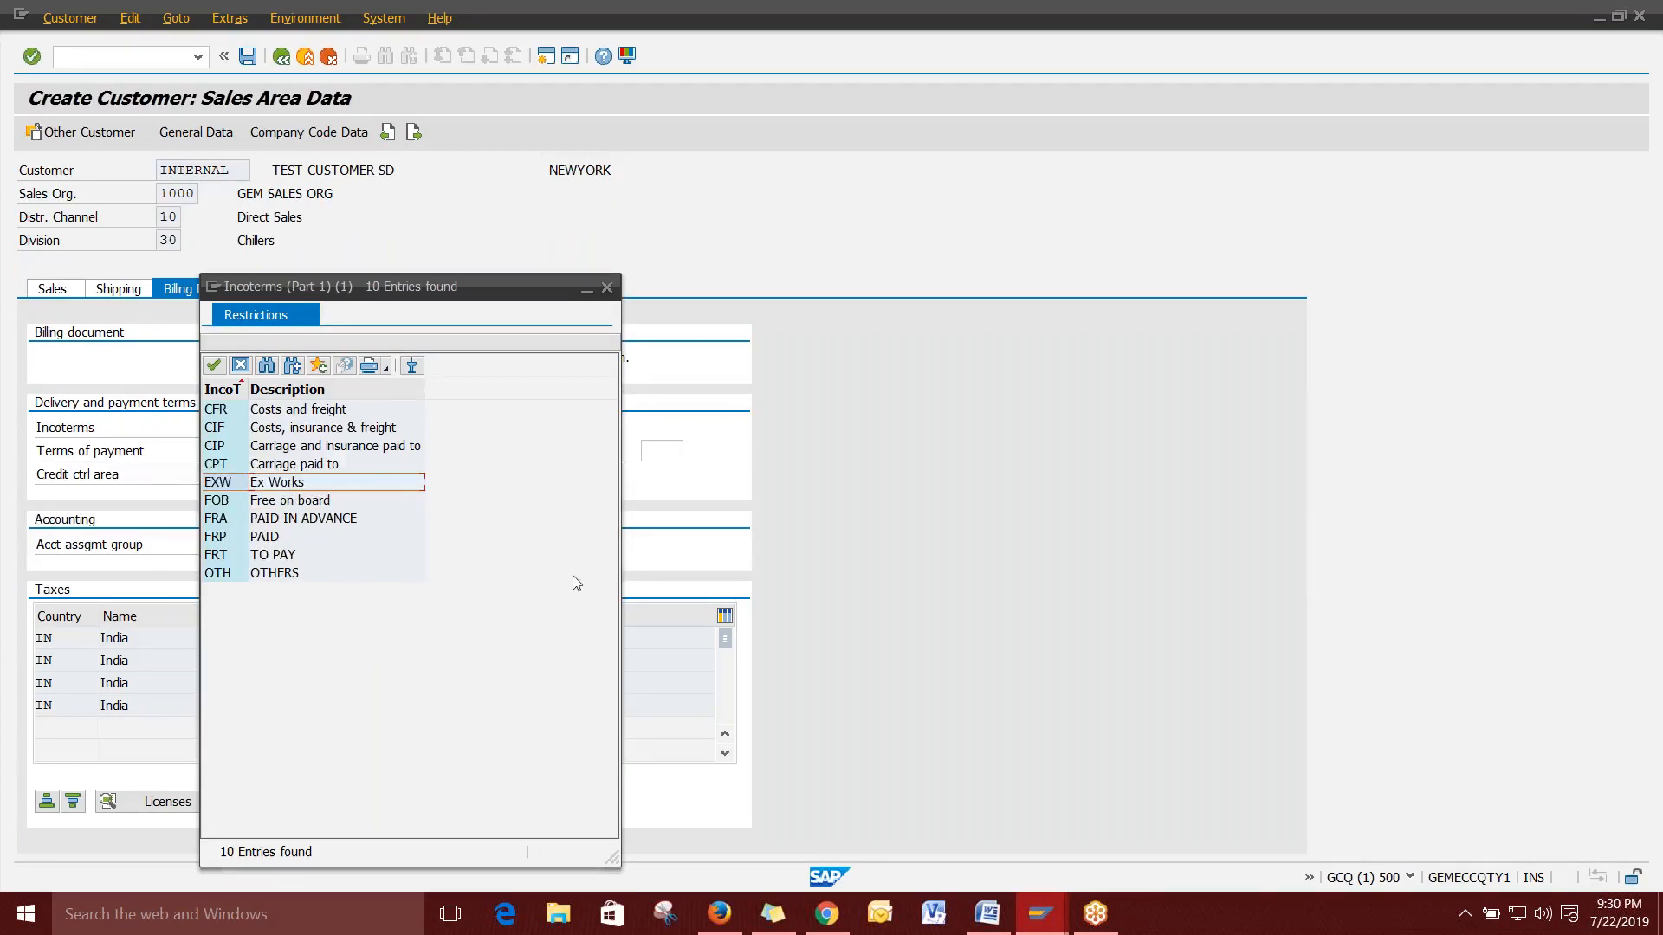
pyautogui.click(608, 288)
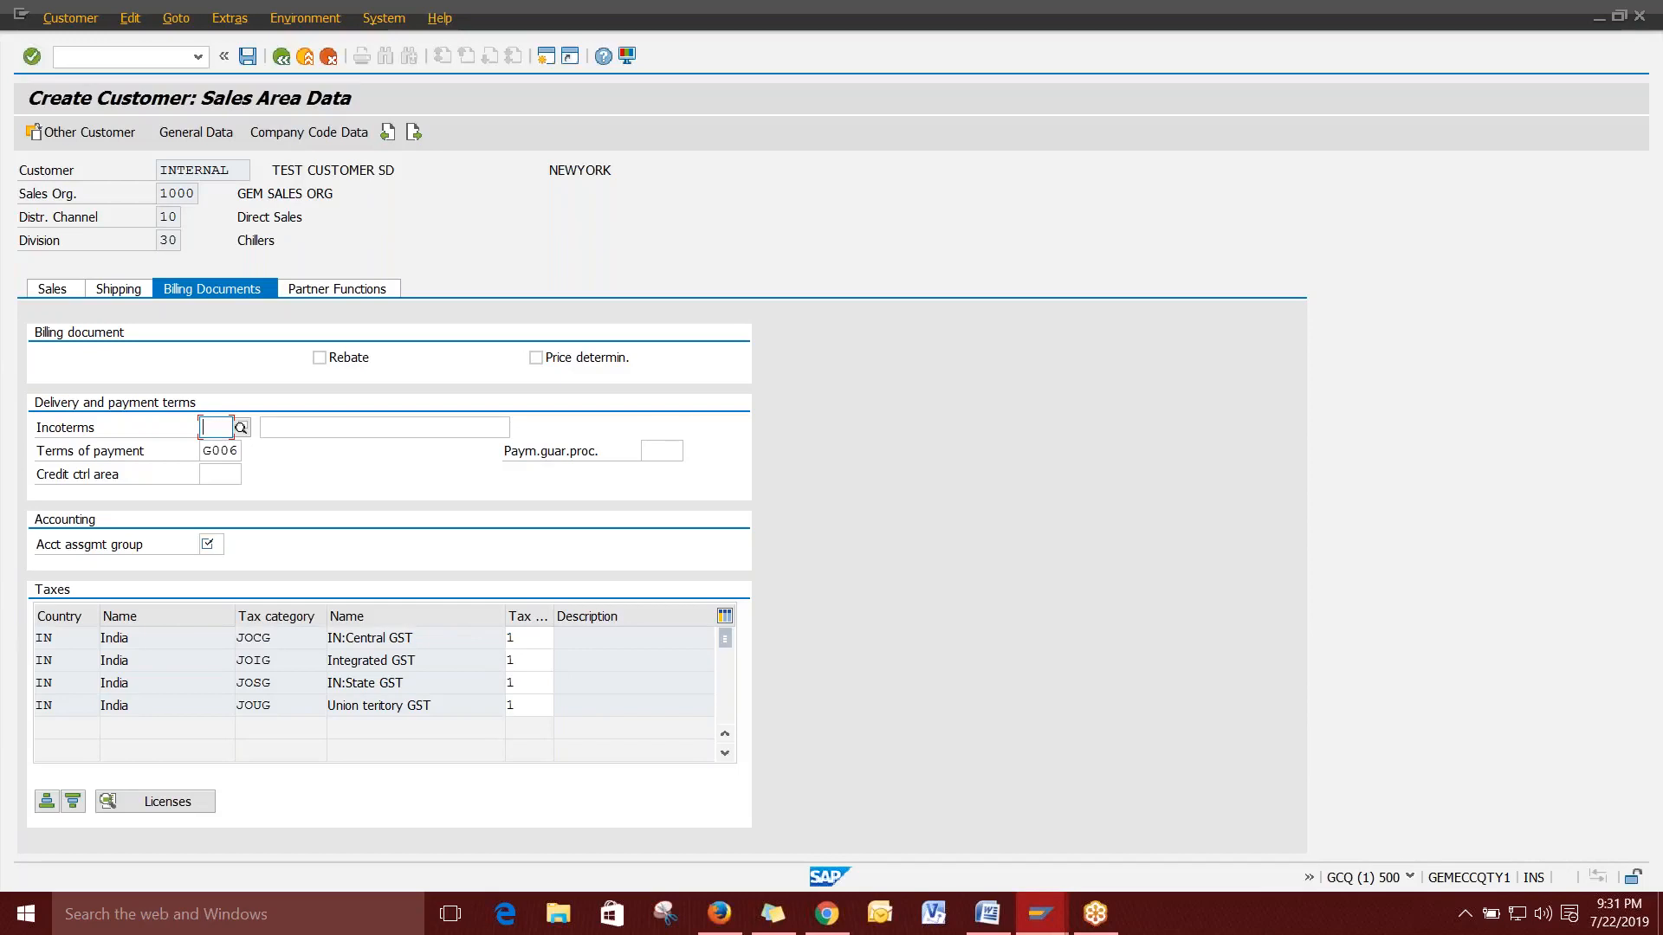
pyautogui.click(987, 913)
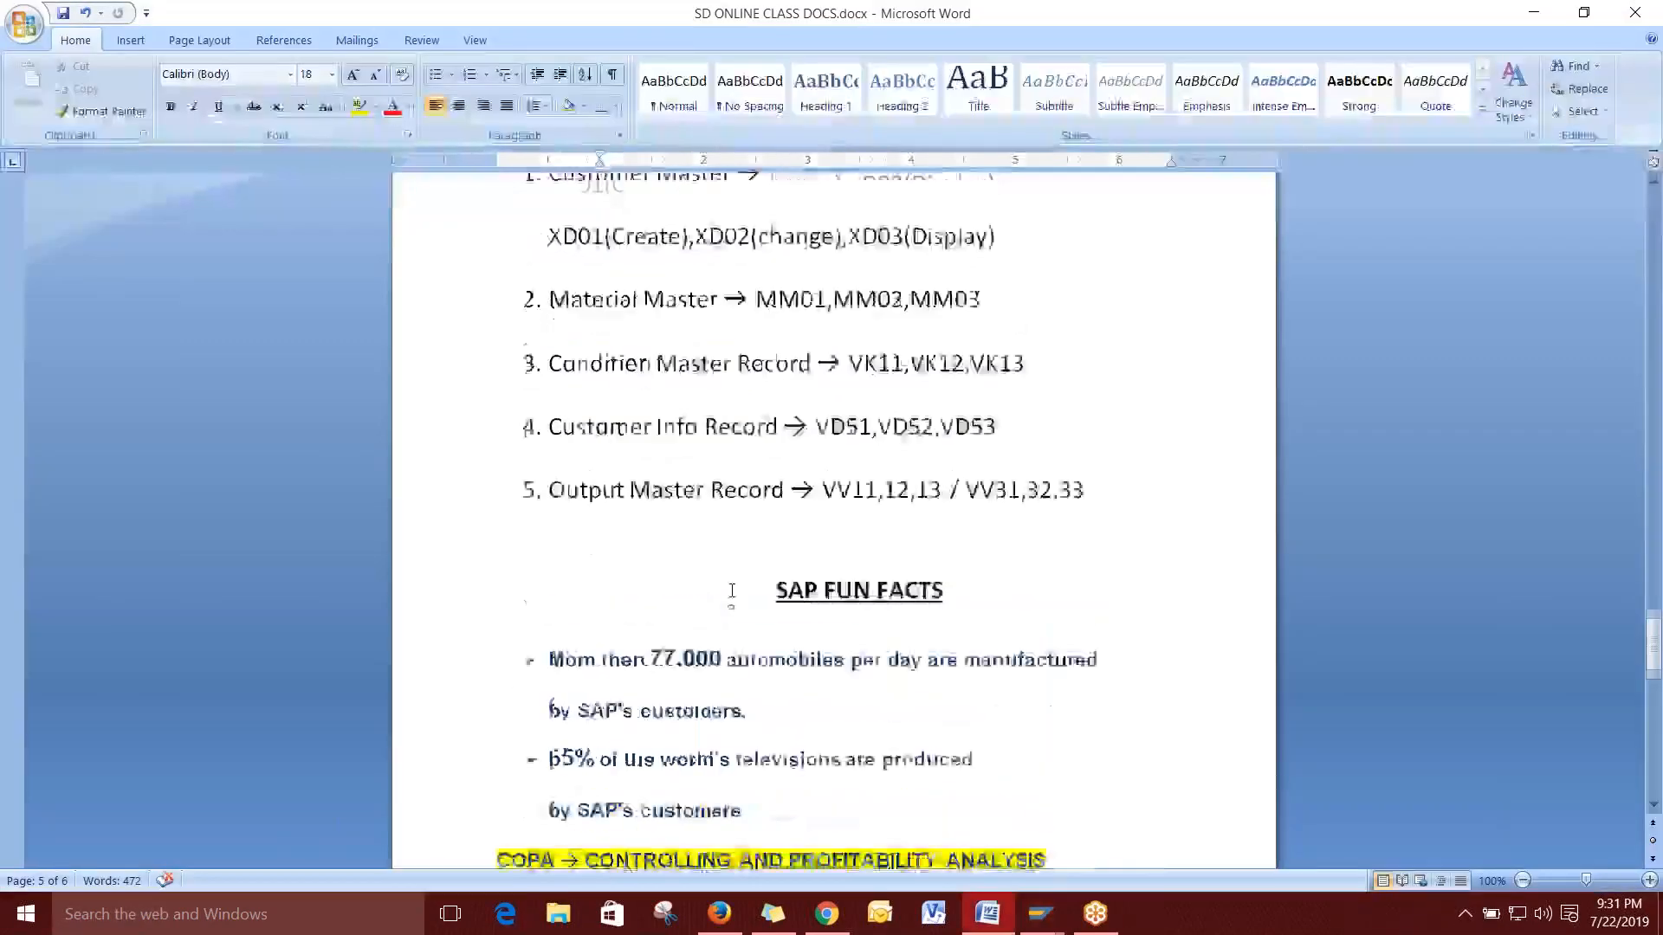
pyautogui.moveTo(551, 414); pyautogui.dragTo(780, 409)
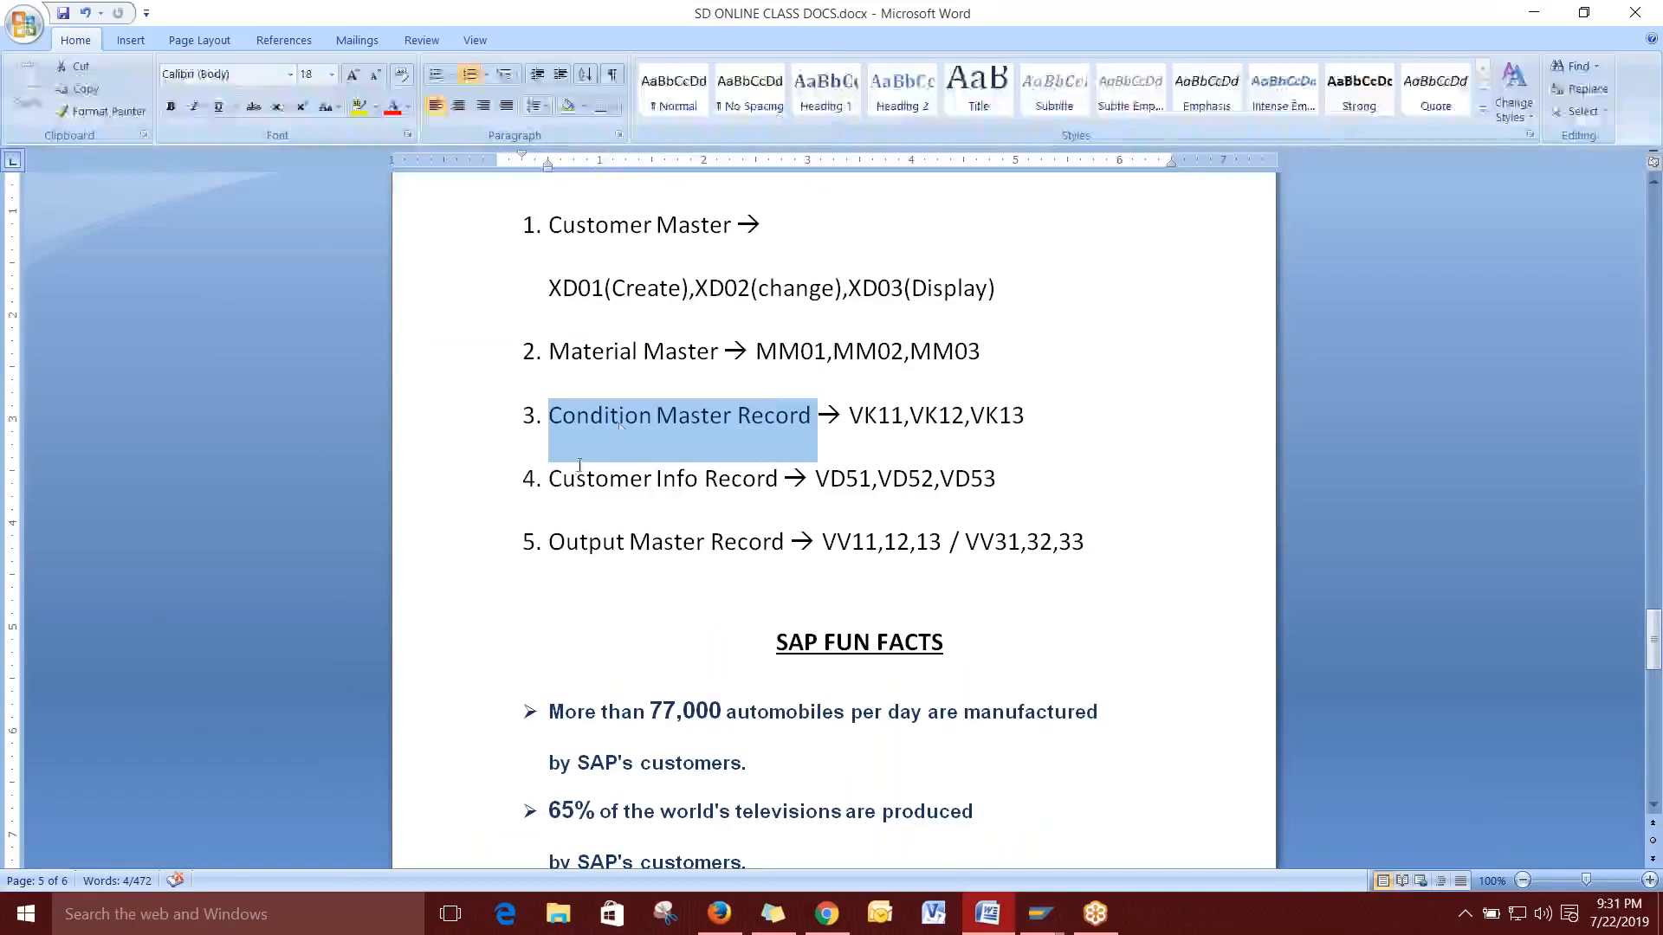
pyautogui.hotkey('alt', 'Tab')
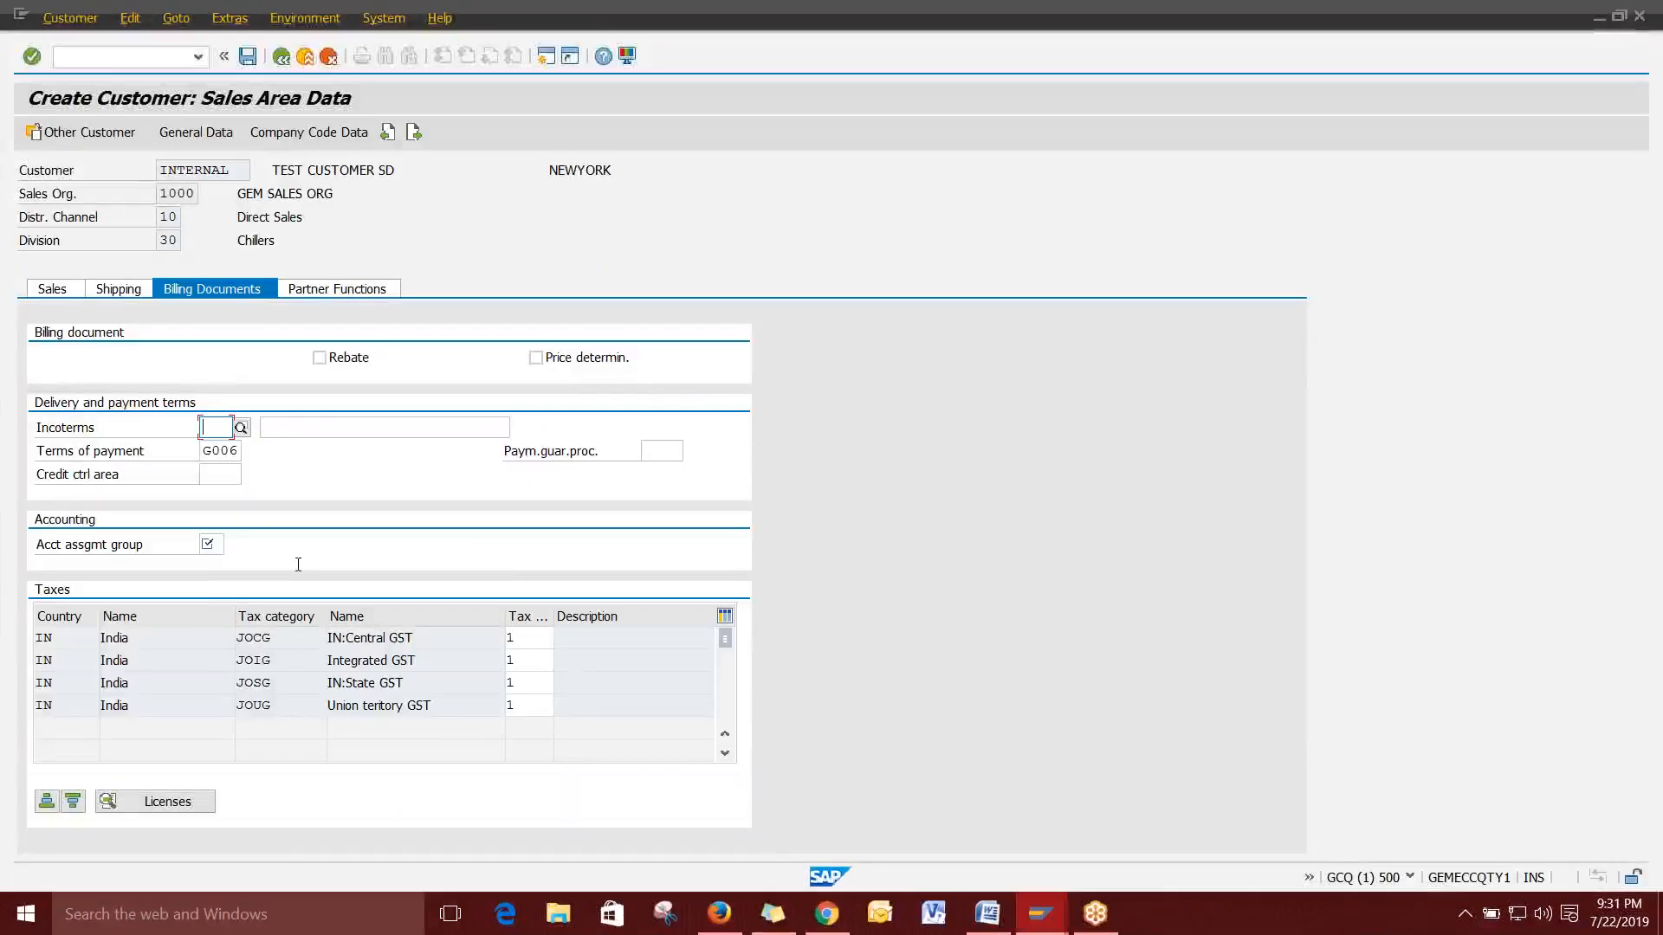
# Set account assignment group 01 Domestic Revenues and show the customer's partner functions.
pyautogui.click(210, 544)
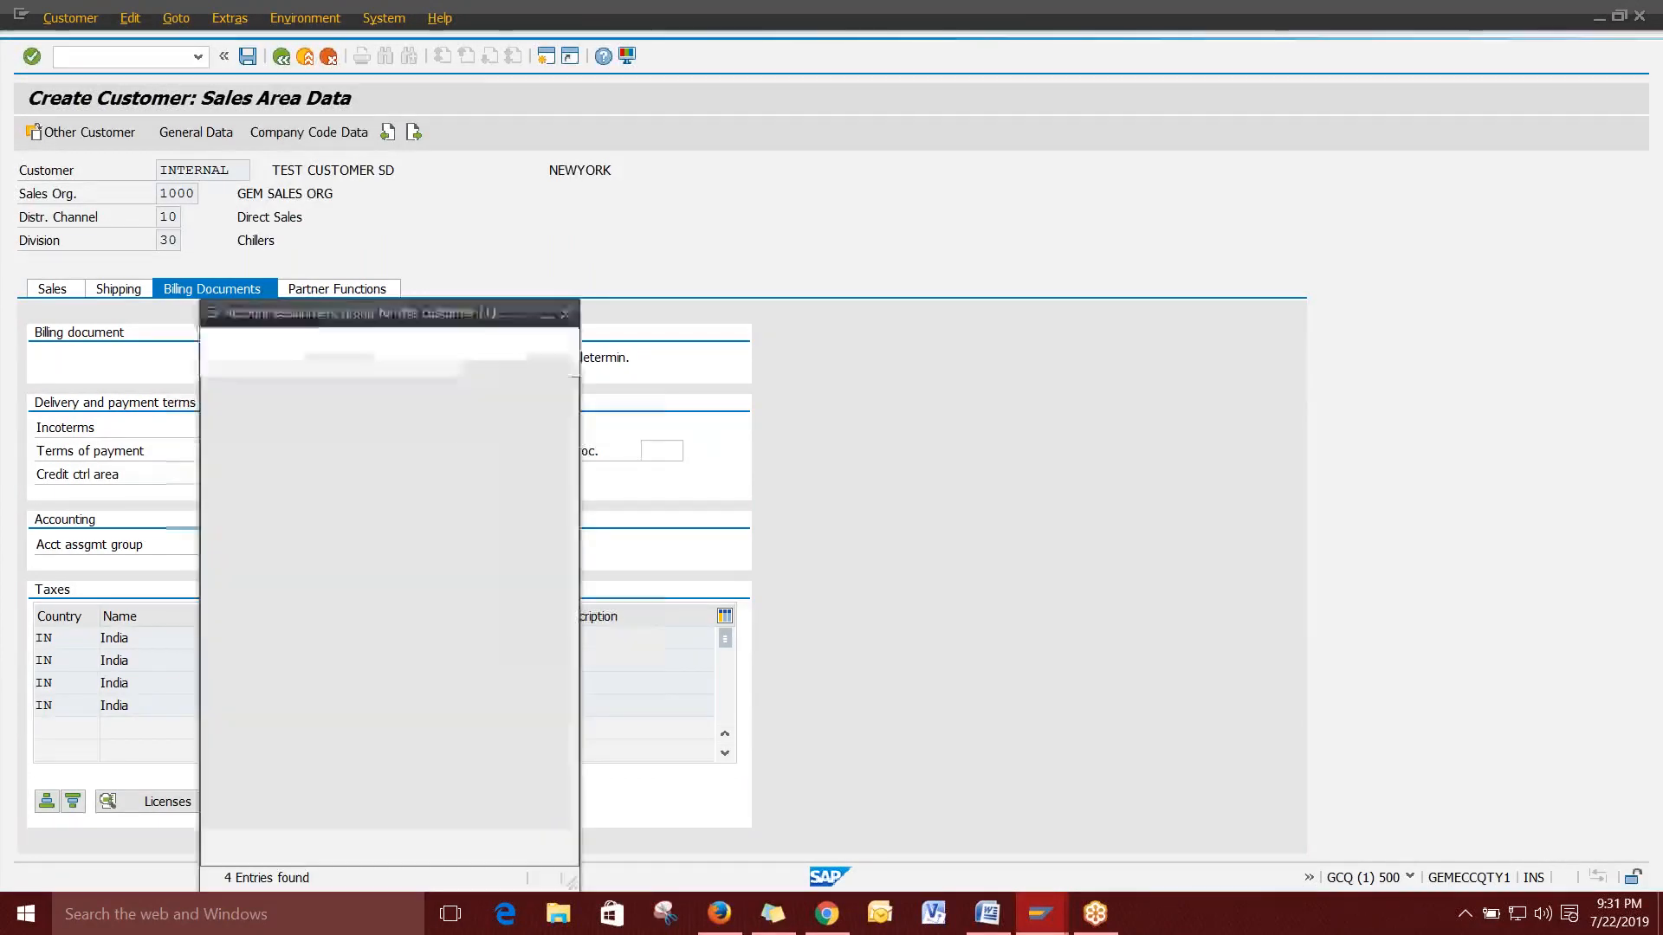
pyautogui.moveTo(401, 319); pyautogui.dragTo(994, 173)
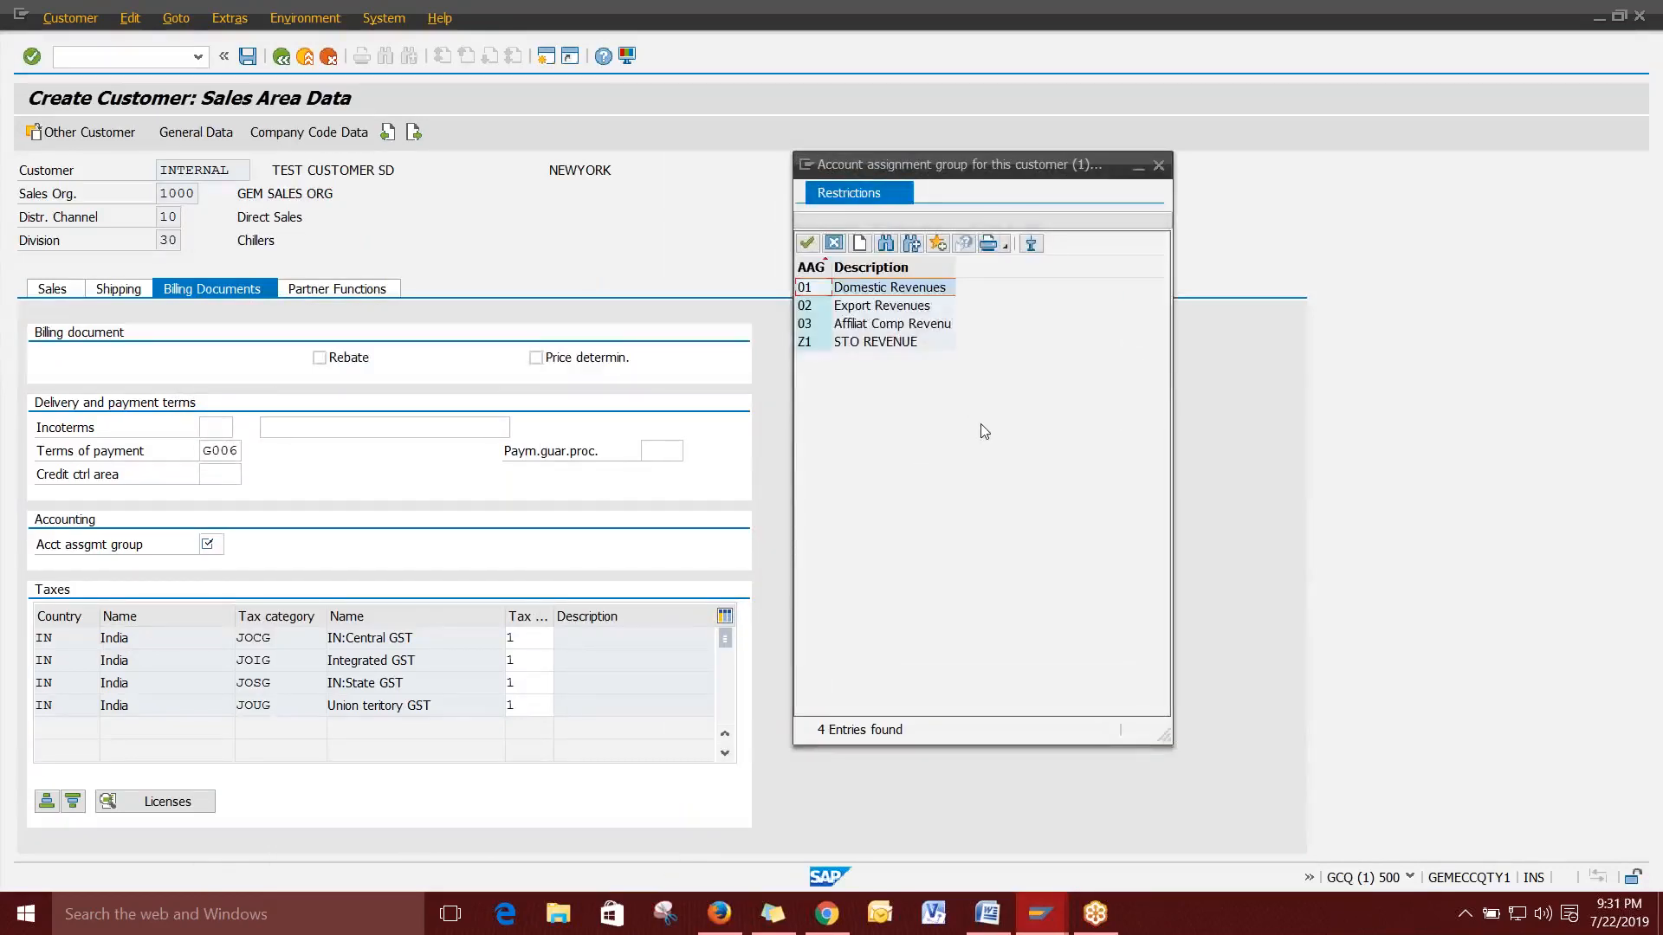
pyautogui.doubleClick(912, 292)
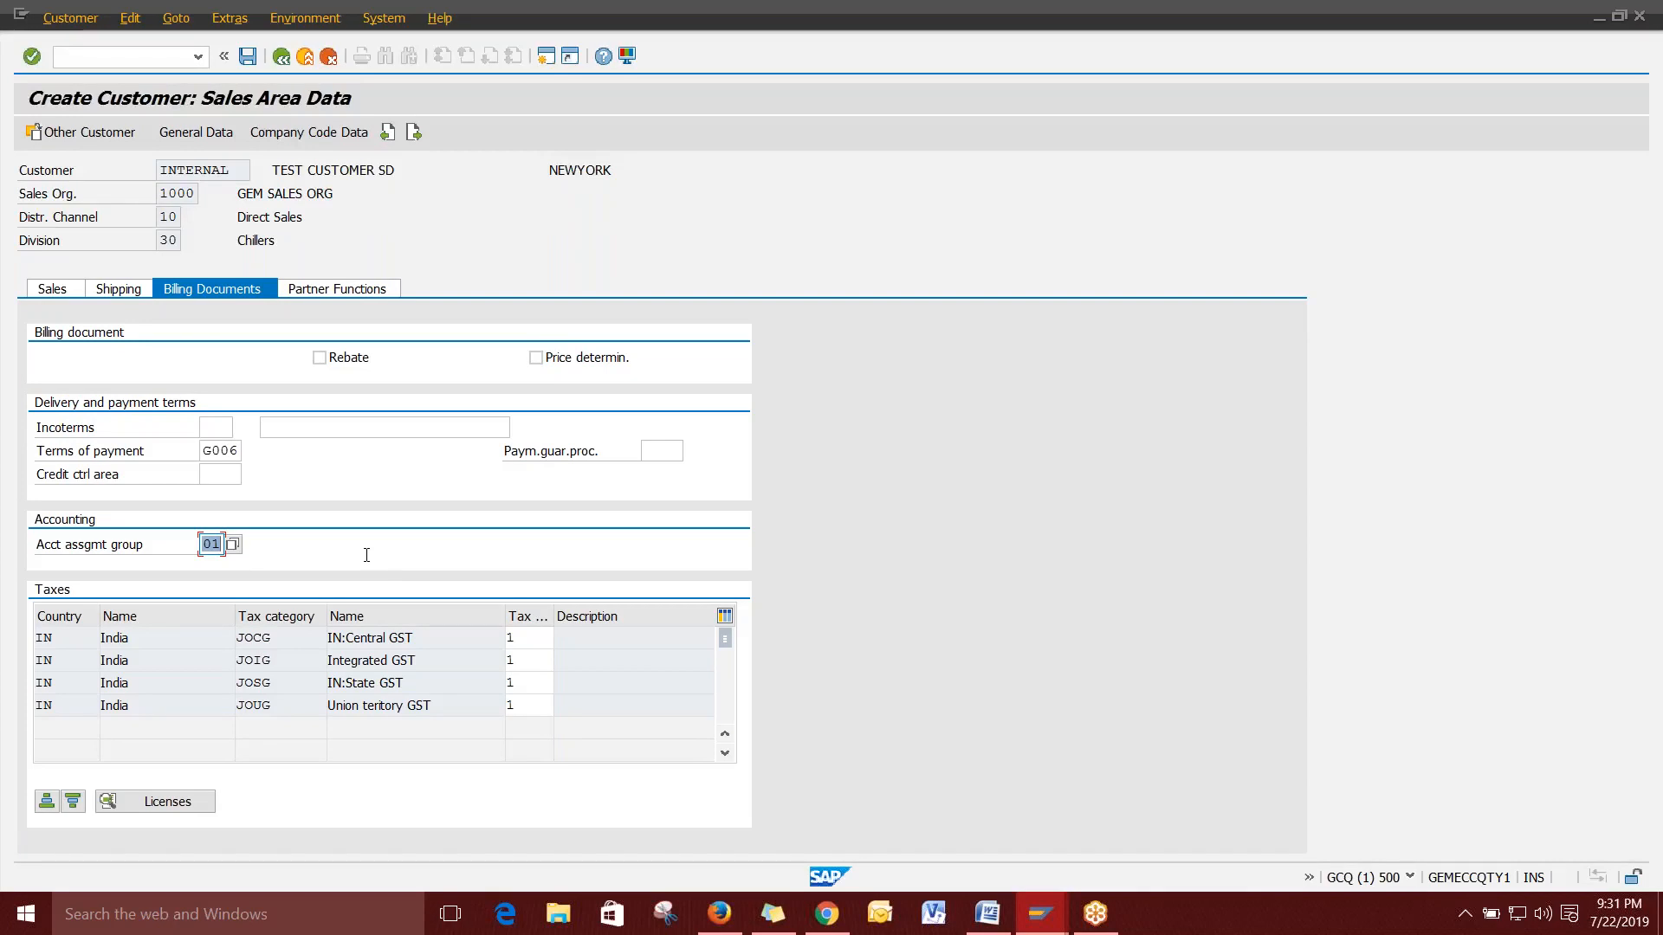
pyautogui.click(334, 289)
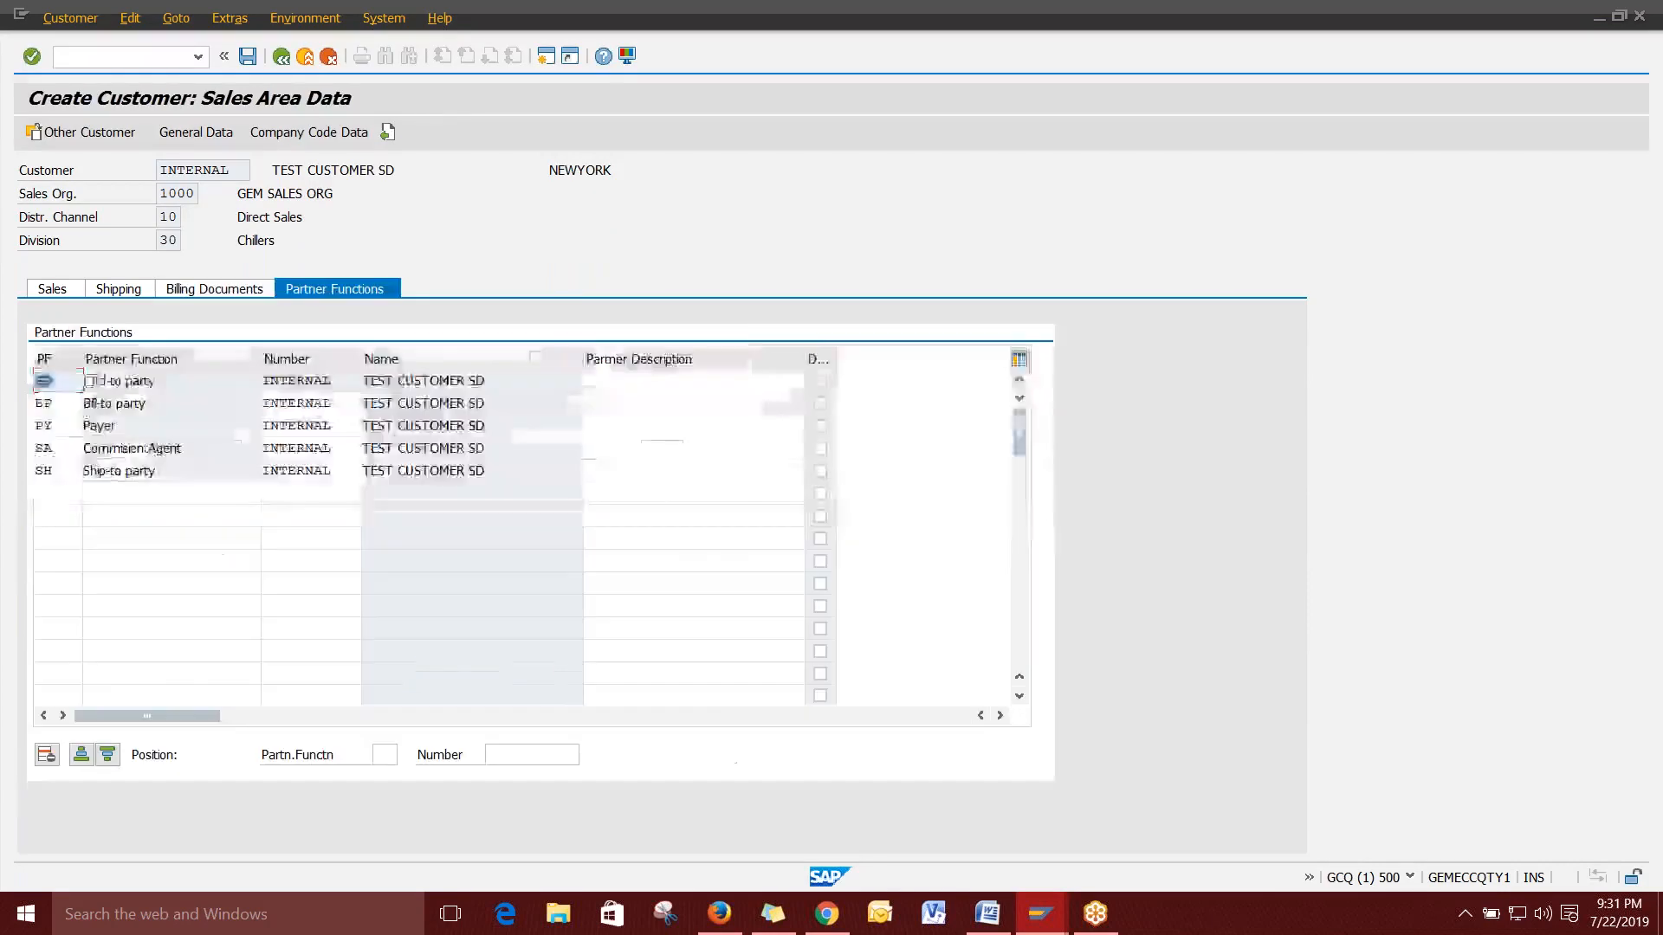
pyautogui.click(226, 381)
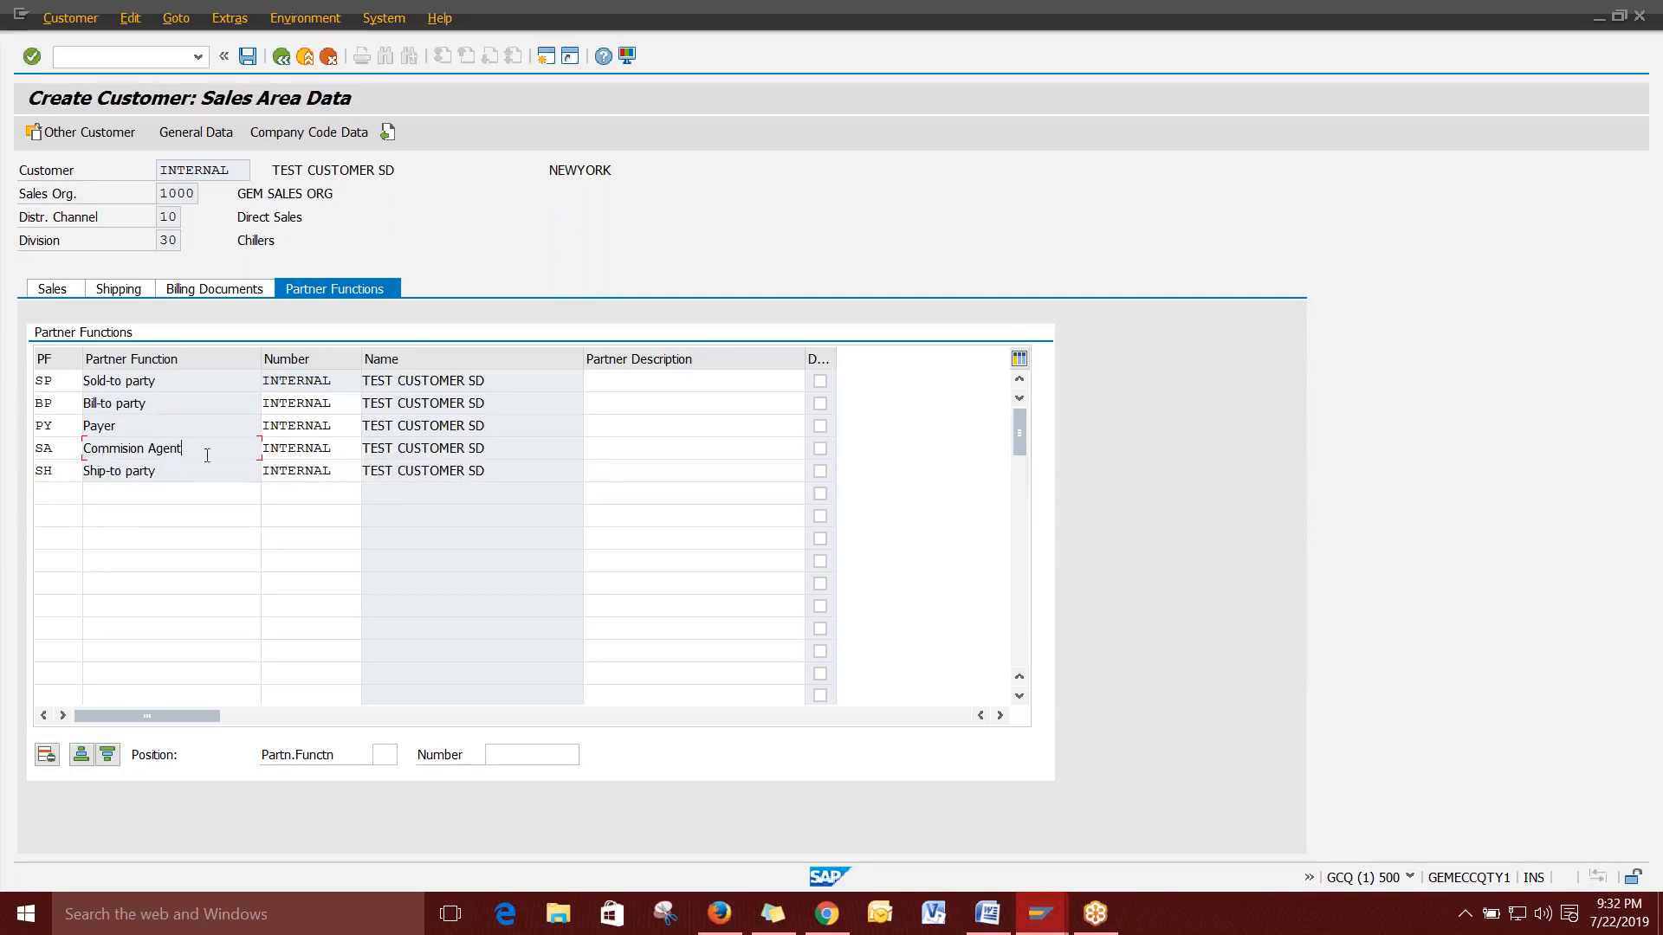
pyautogui.click(336, 445)
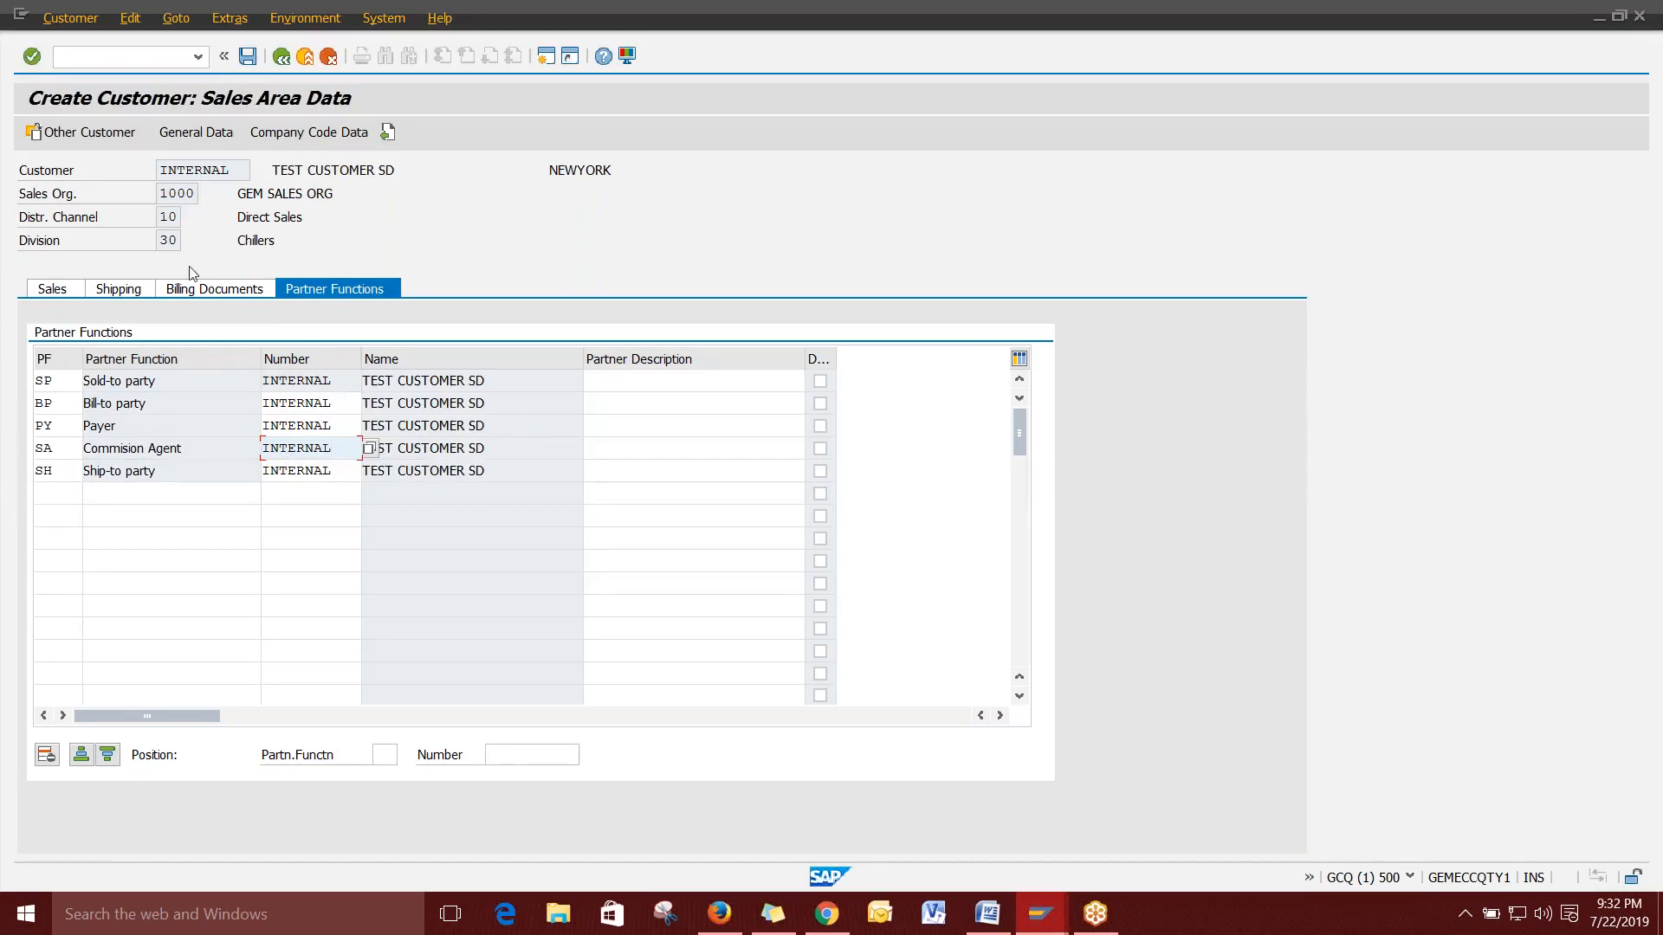
# Attempt the save, then fill the required customer classification with 09 MUMBAI.
pyautogui.click(248, 56)
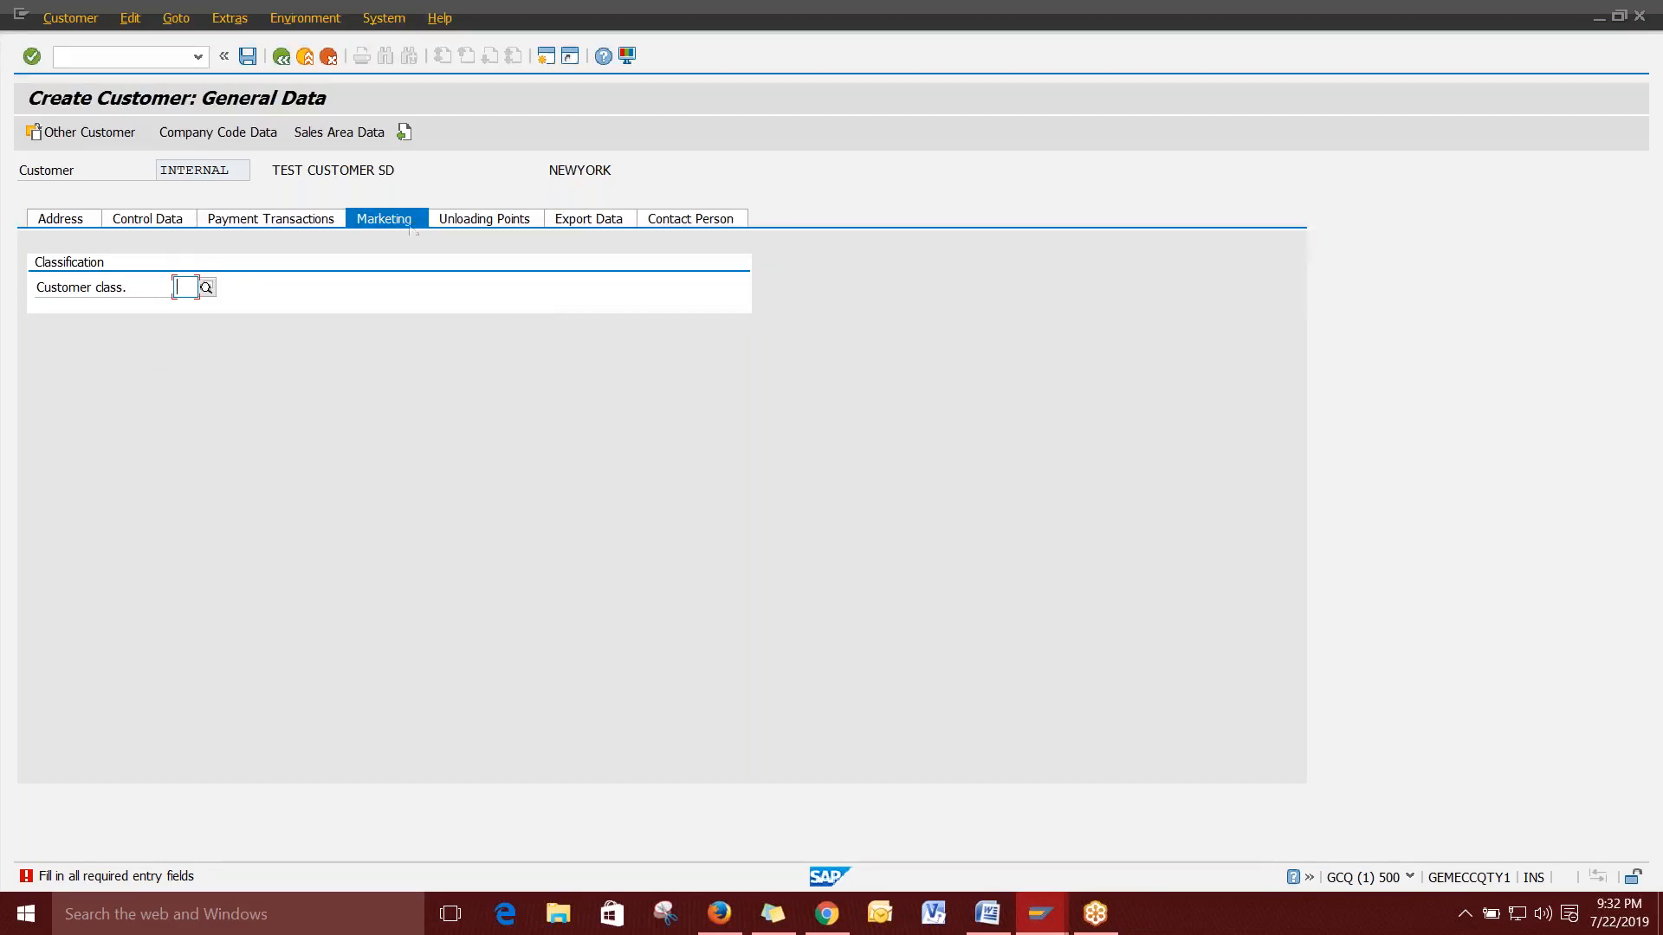
pyautogui.click(206, 287)
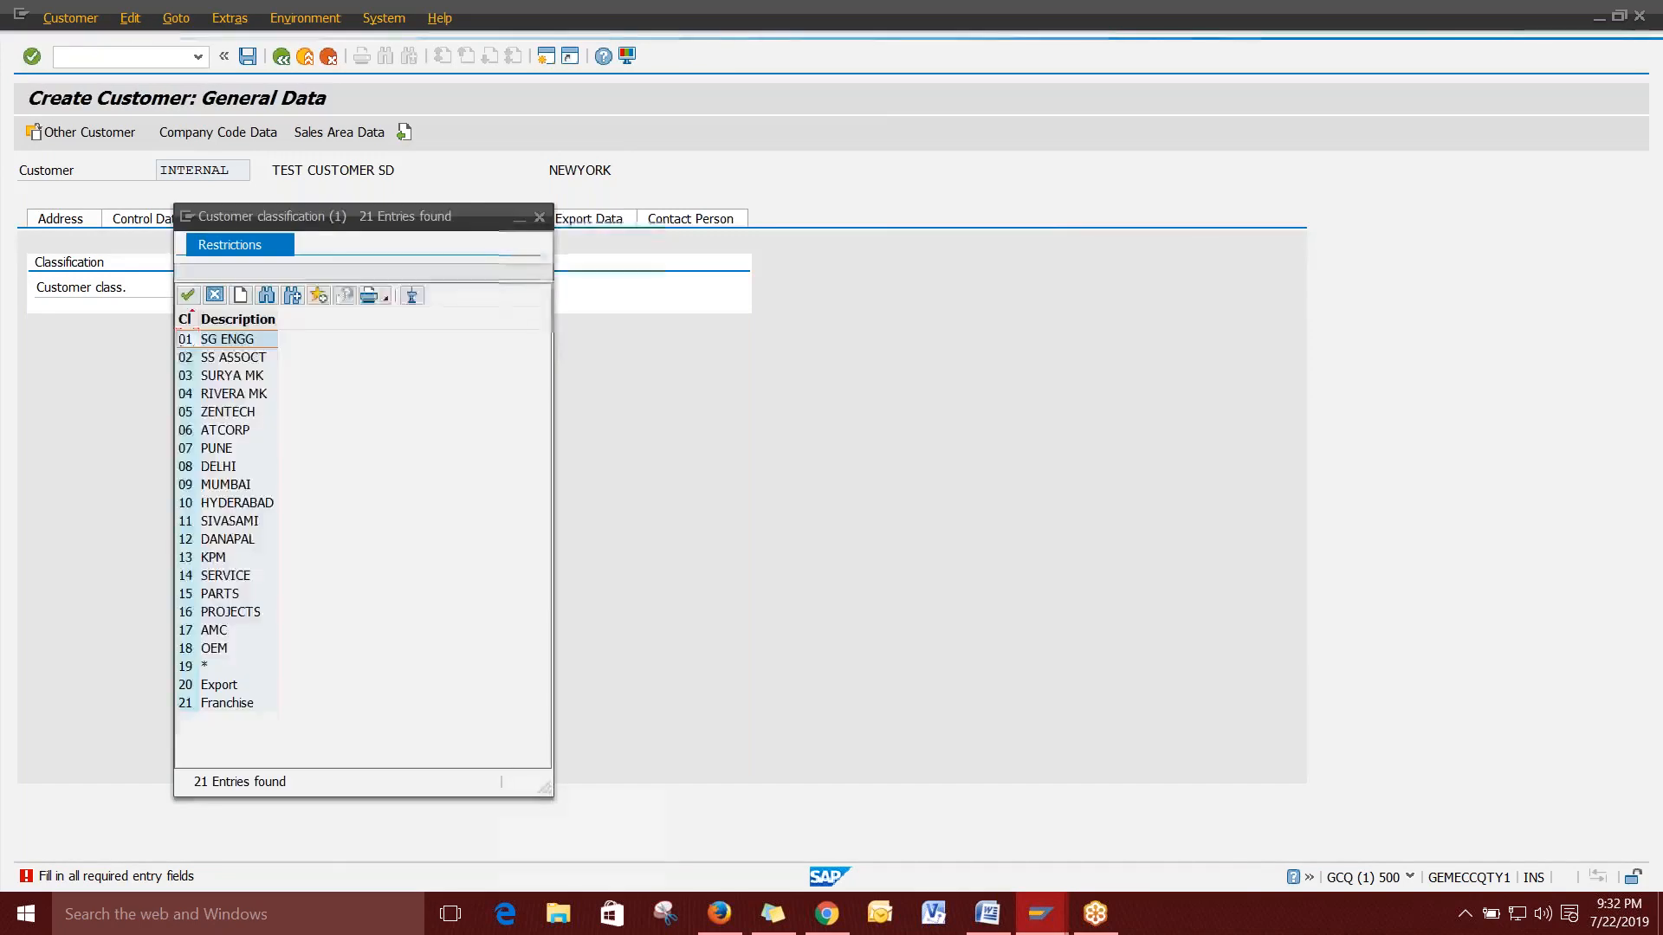
pyautogui.moveTo(373, 218); pyautogui.dragTo(948, 76)
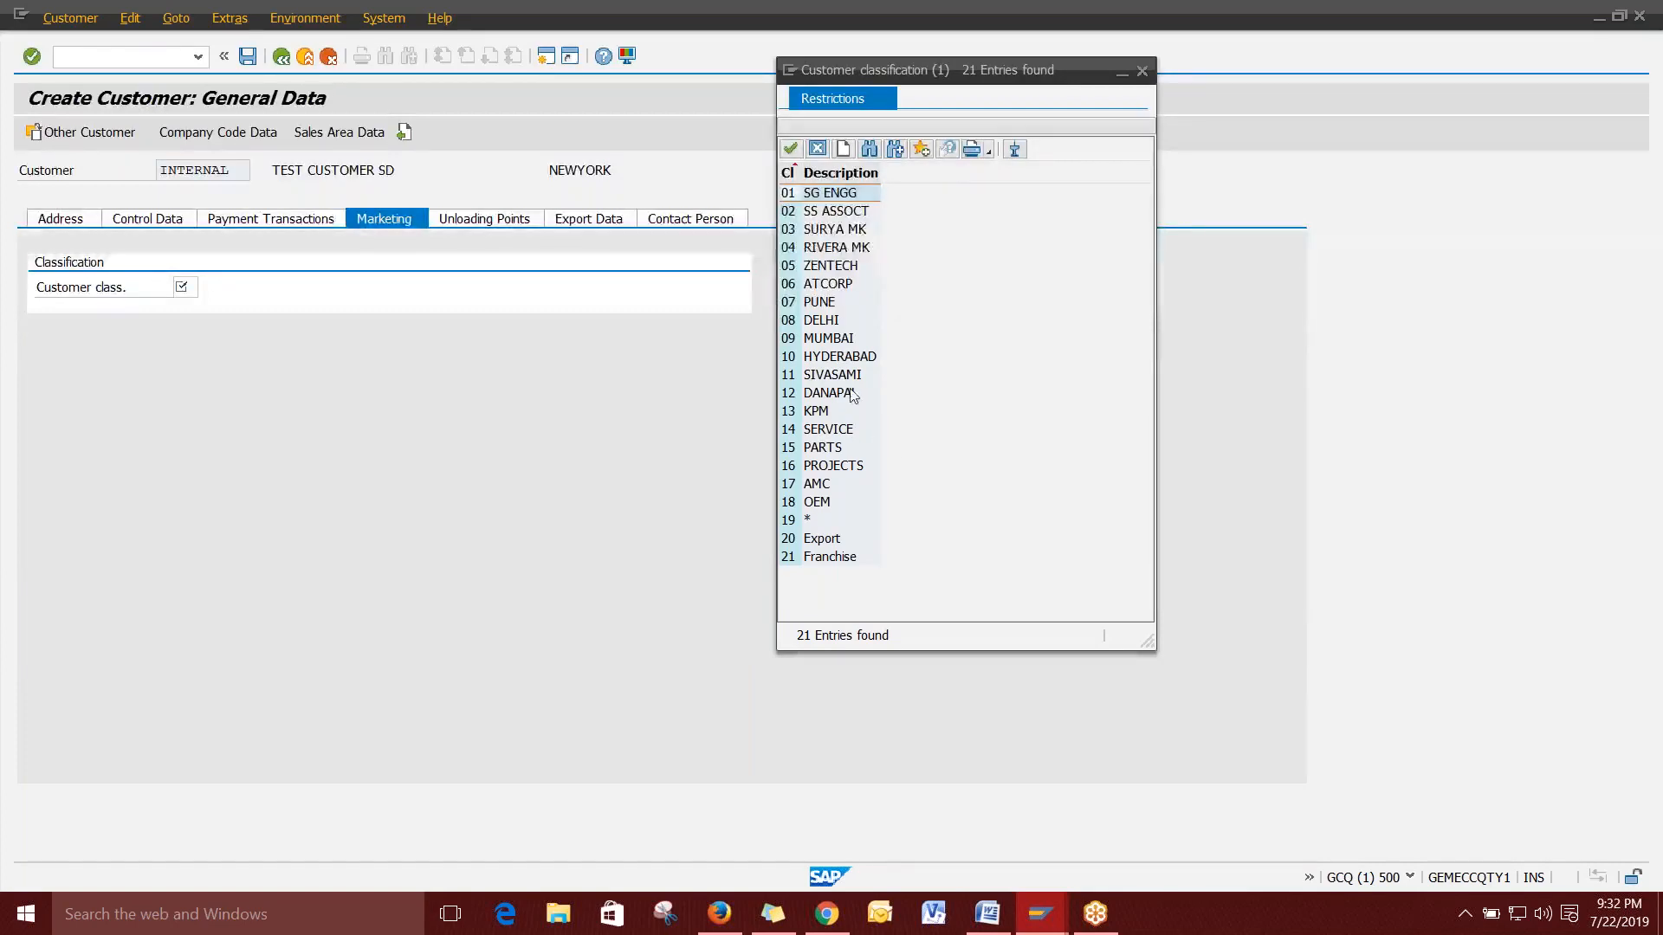
pyautogui.click(840, 341)
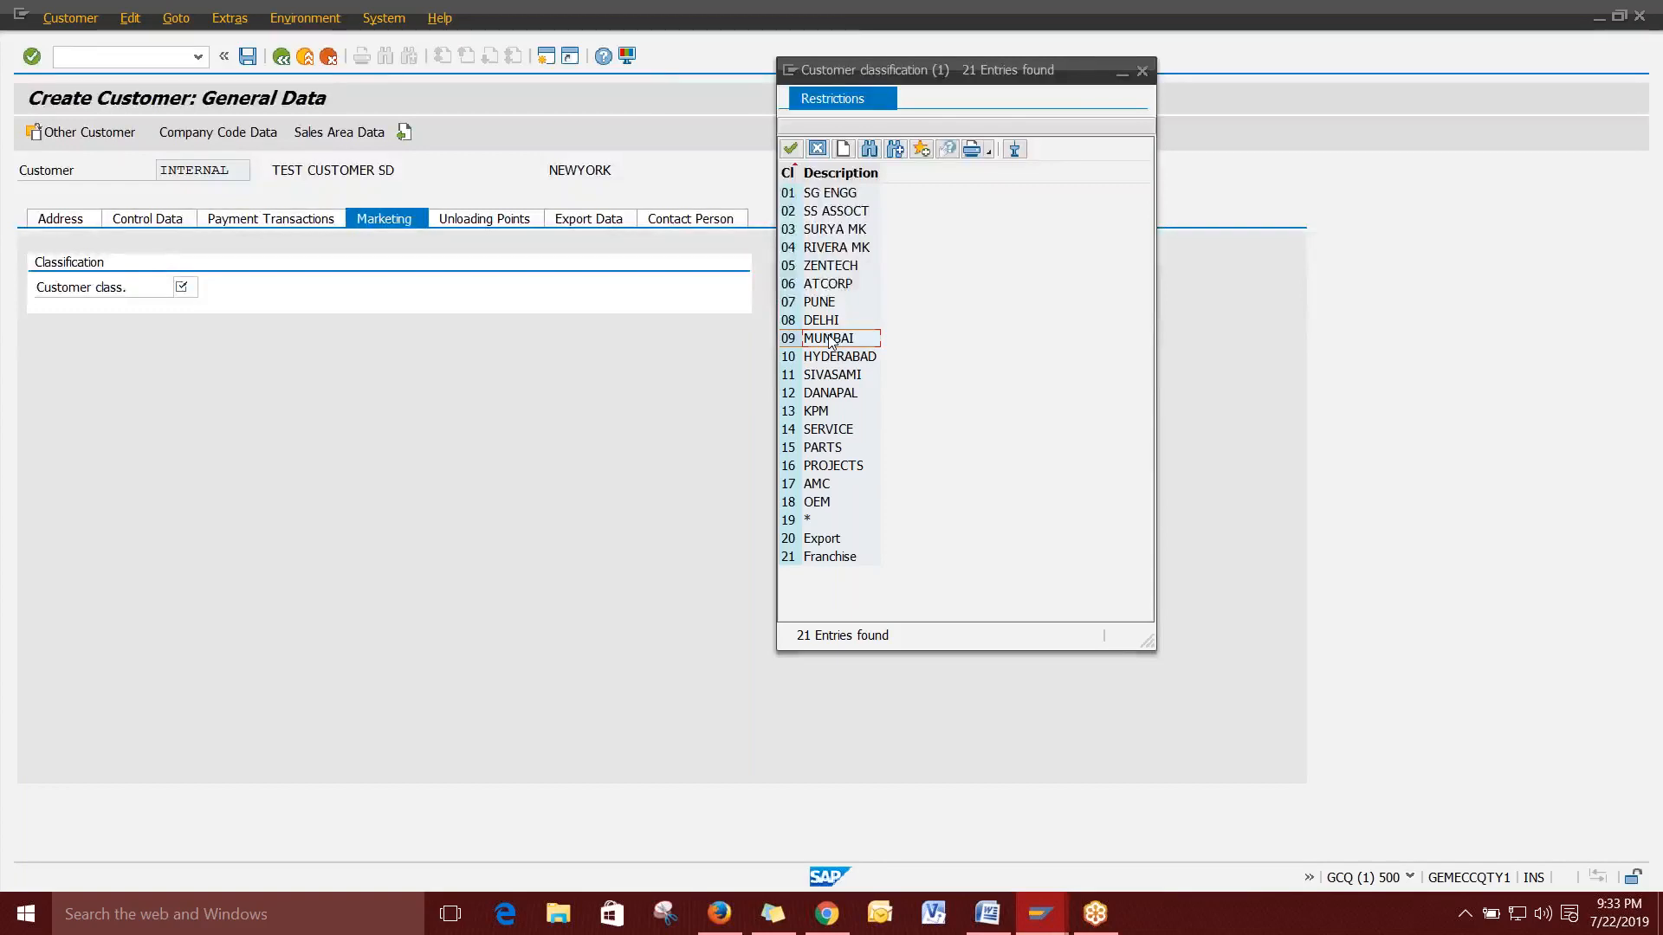
pyautogui.doubleClick(829, 338)
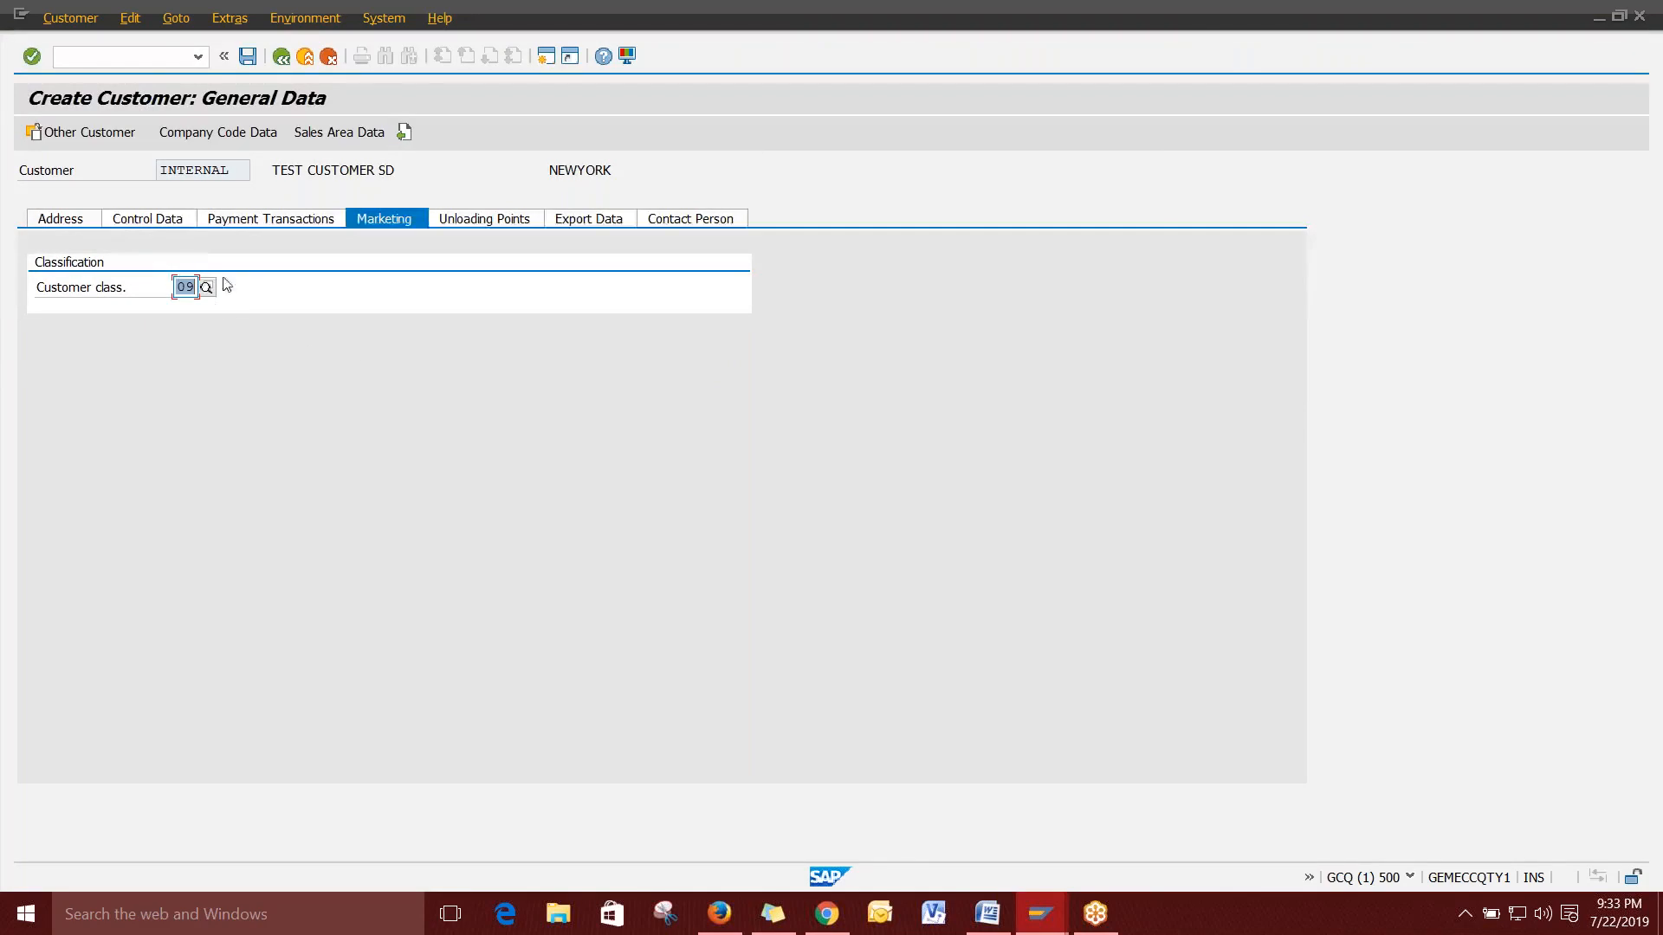
# Save TEST CUSTOMER SD for company code 1000 and return to the Word notes document.
pyautogui.click(249, 58)
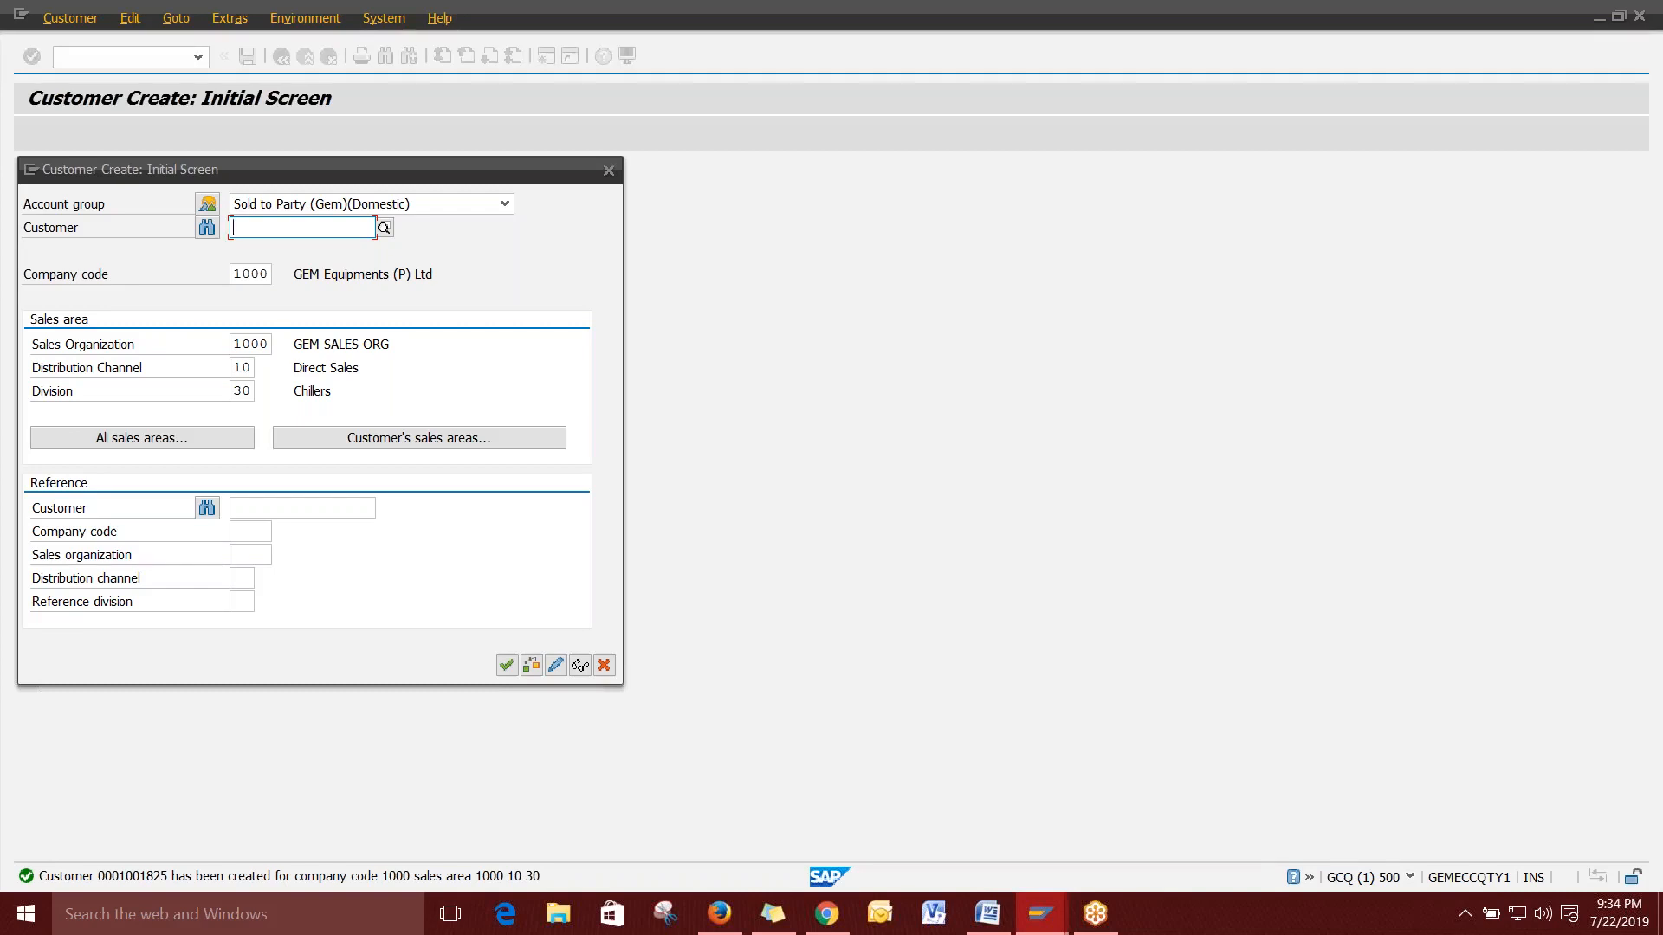
pyautogui.click(993, 896)
pyautogui.click(1061, 422)
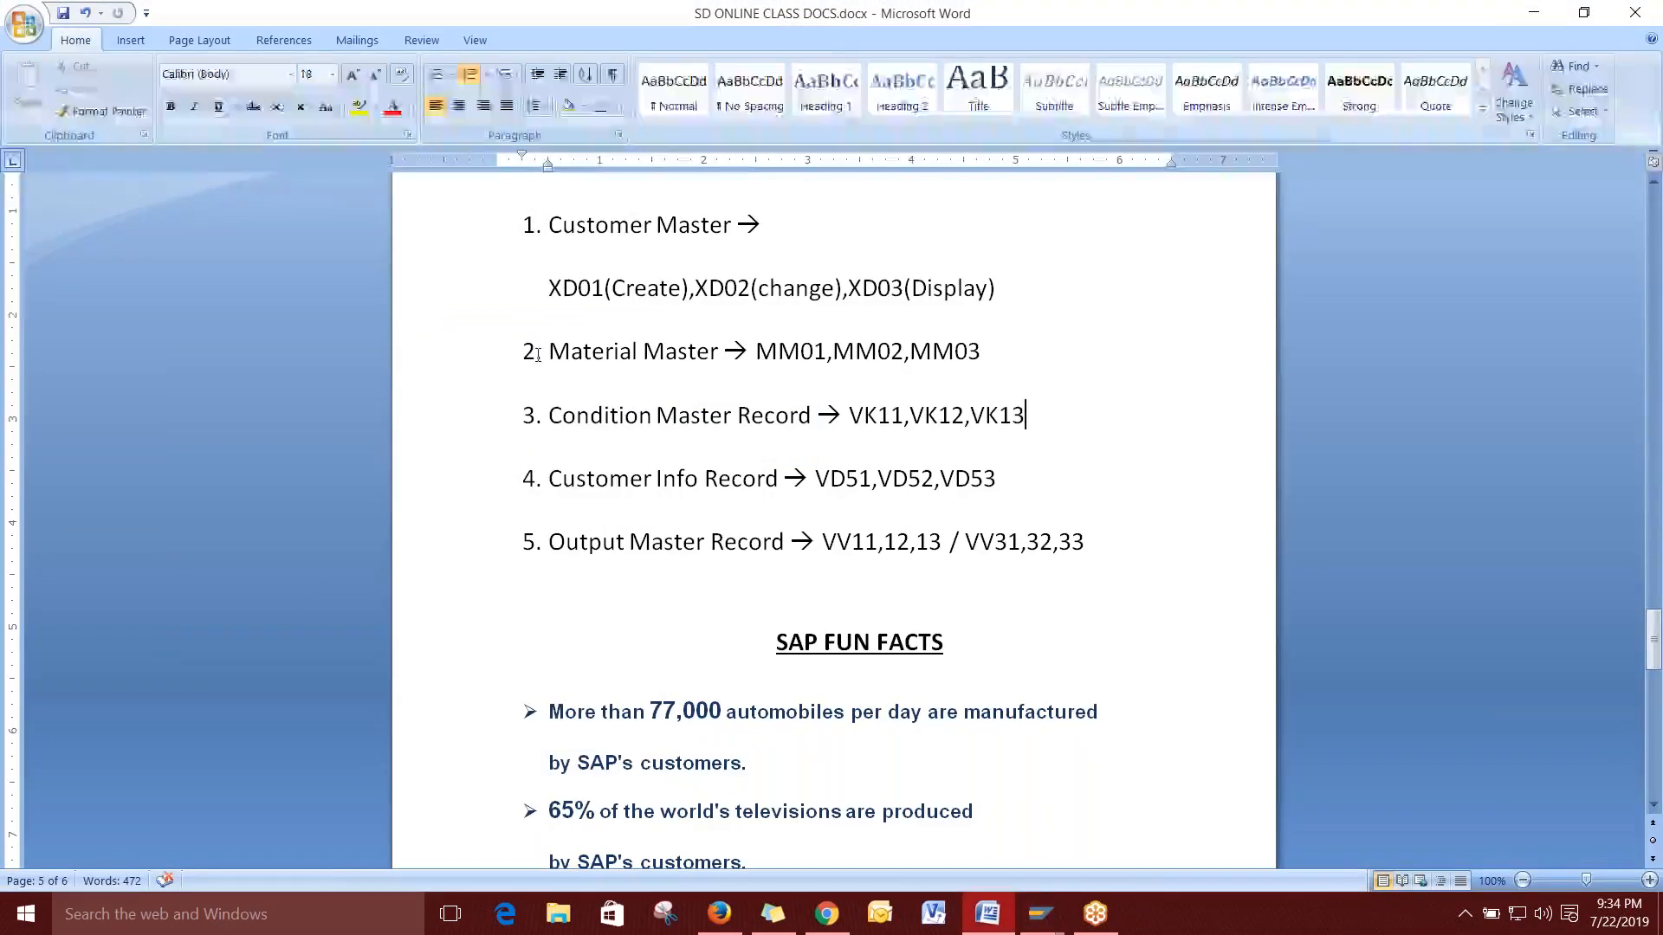
# Highlight Material, Condition Master Record, Customer Info Record and Output Master Record in turn, then deselect.
pyautogui.click(1119, 543)
pyautogui.moveTo(1118, 543); pyautogui.dragTo(555, 355)
pyautogui.click(1008, 359)
pyautogui.moveTo(1106, 546); pyautogui.dragTo(724, 351)
pyautogui.click(558, 355)
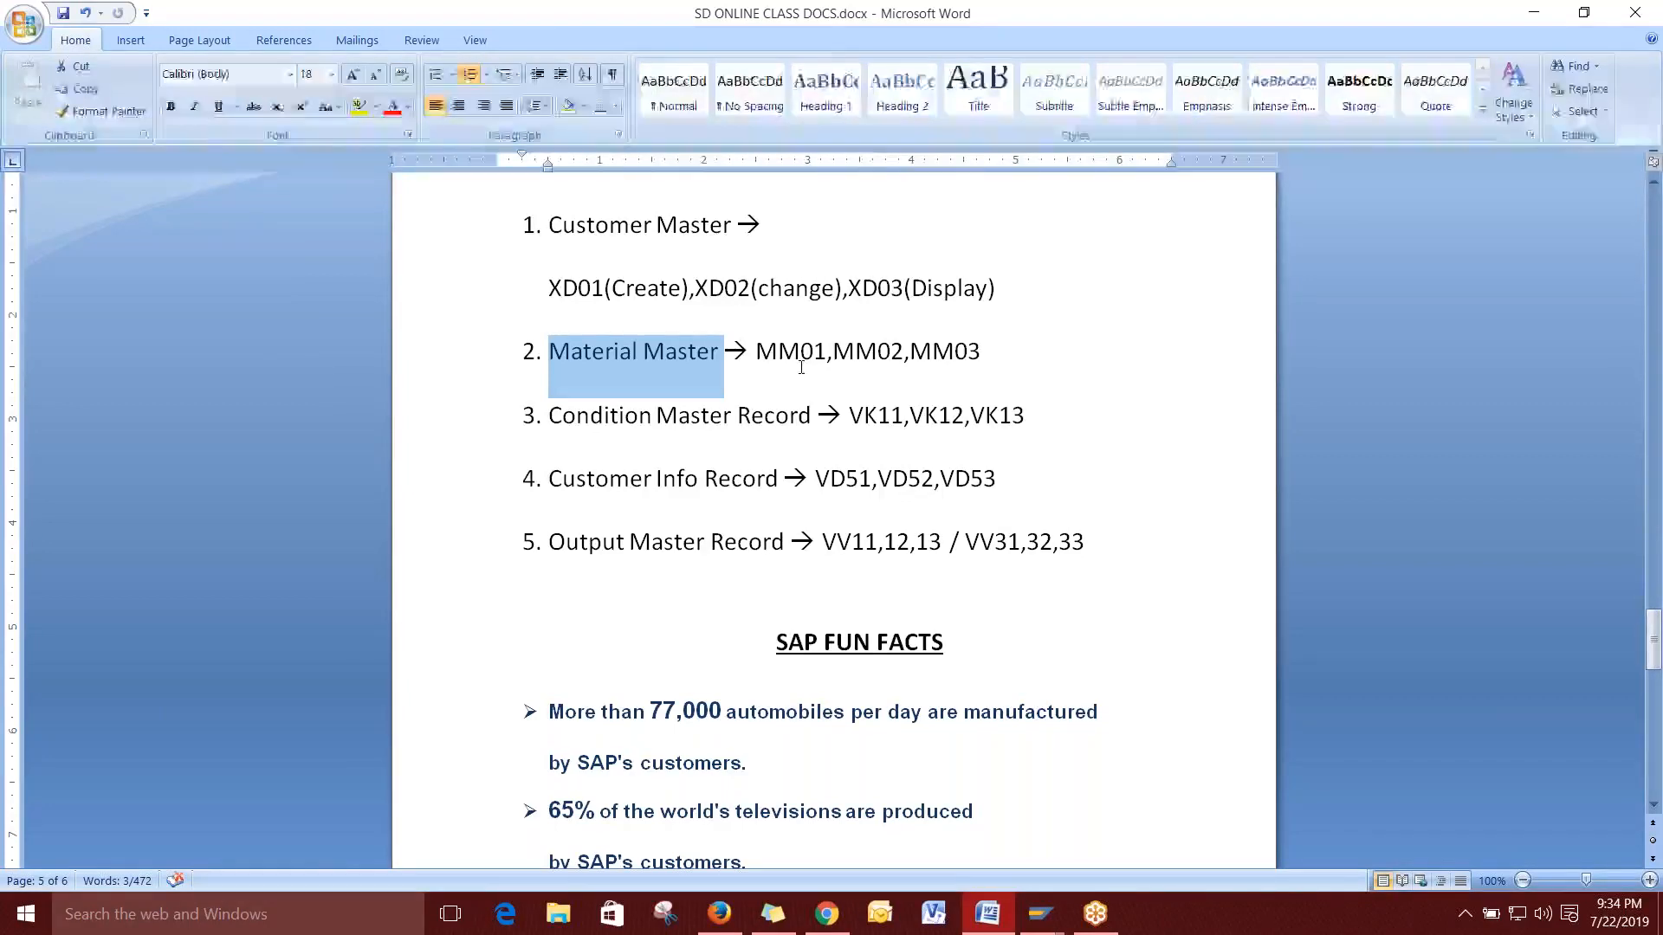
pyautogui.moveTo(551, 415); pyautogui.dragTo(798, 413)
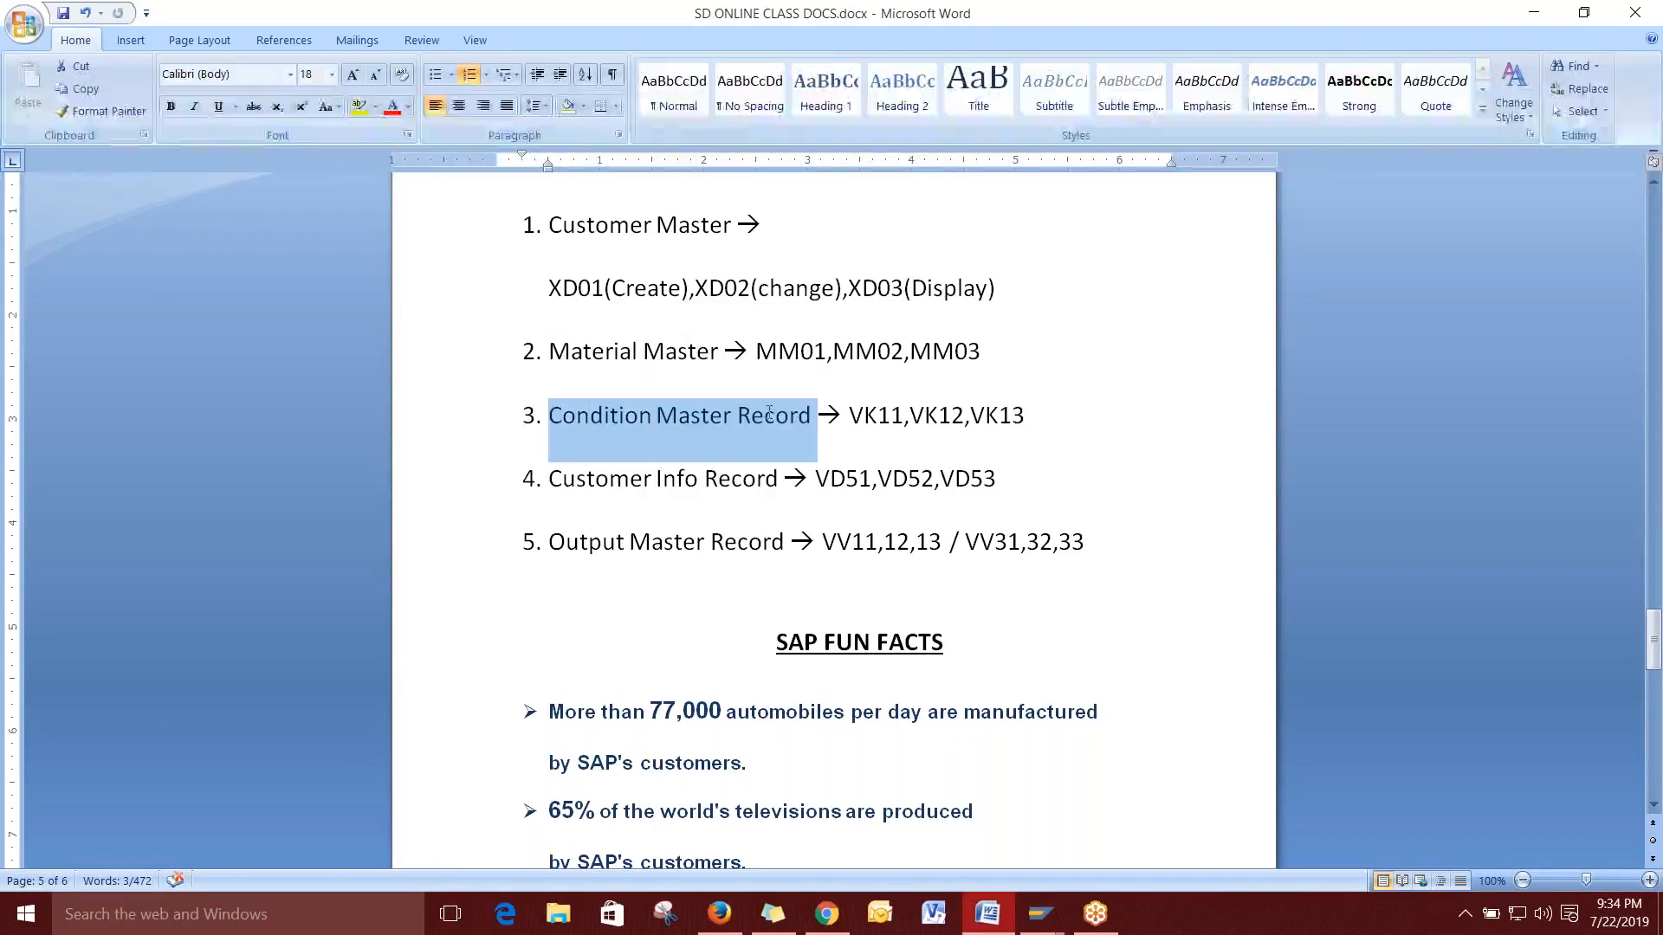
pyautogui.click(1046, 420)
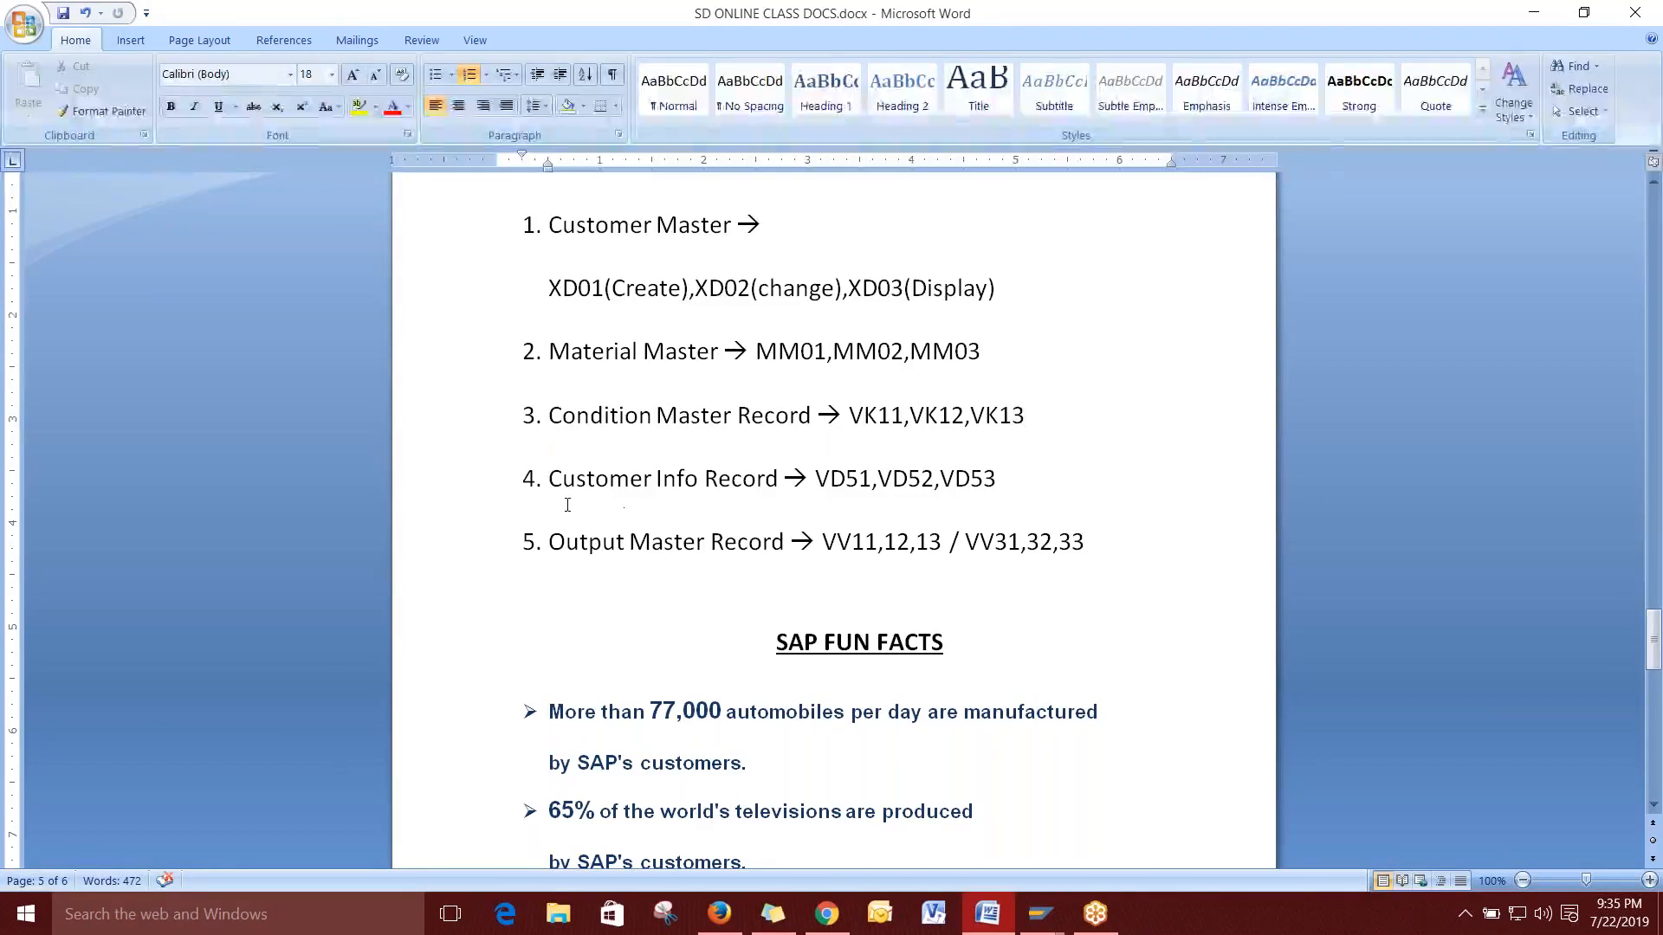
pyautogui.moveTo(548, 479); pyautogui.dragTo(788, 481)
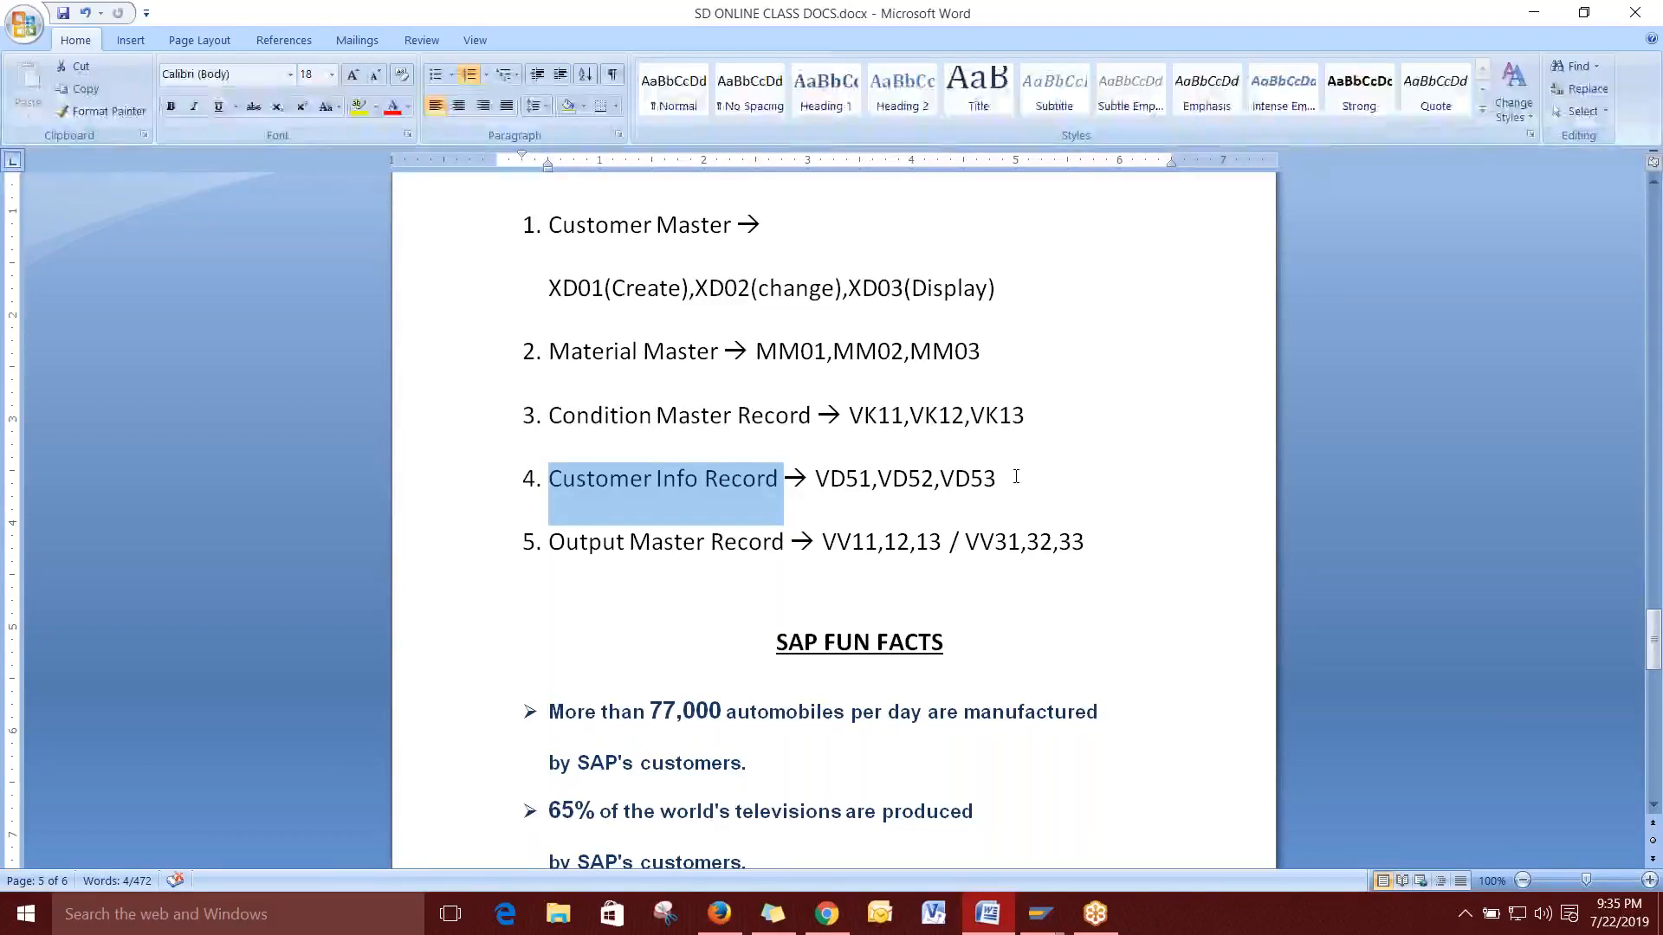
pyautogui.moveTo(549, 543); pyautogui.dragTo(787, 542)
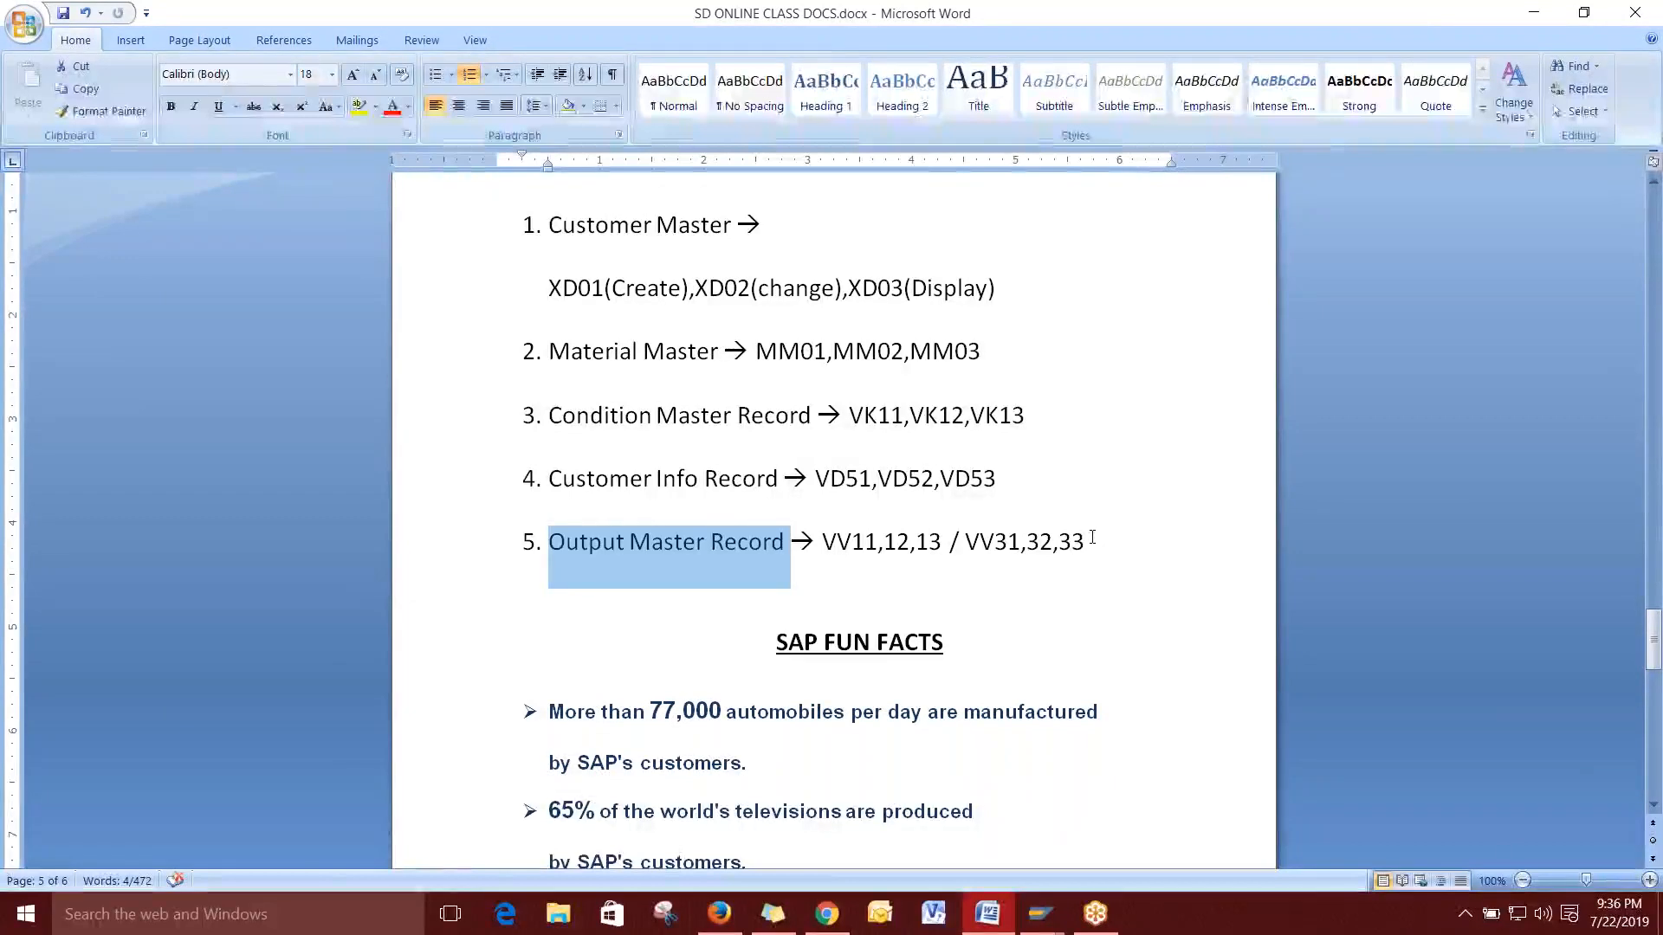
pyautogui.click(1134, 546)
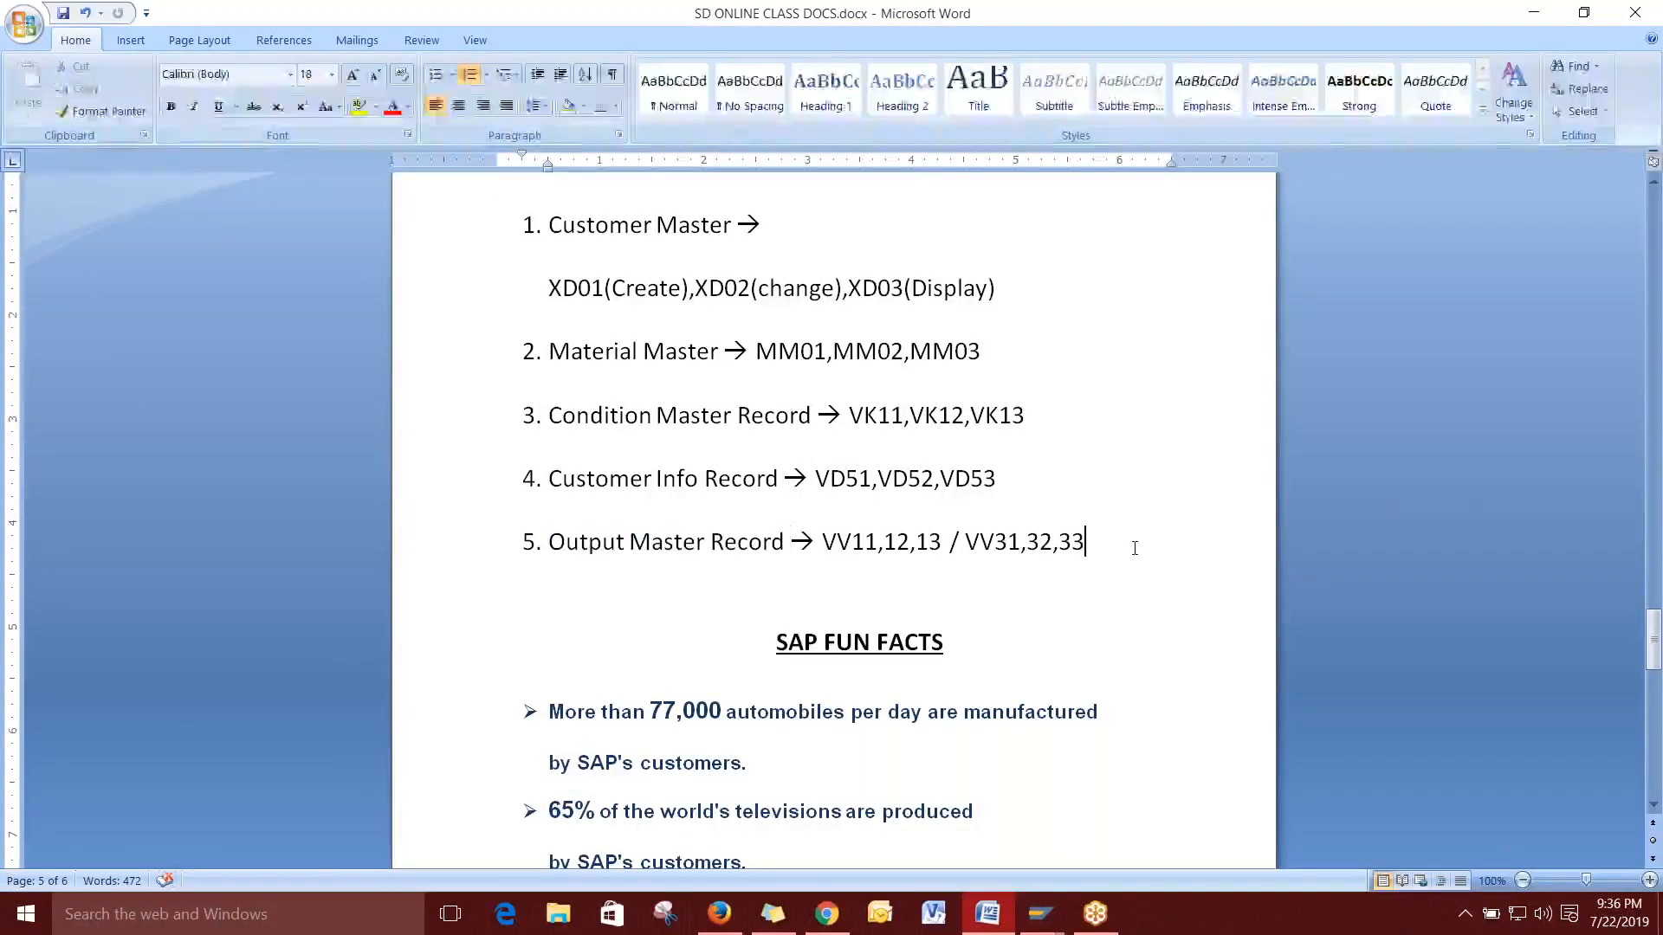